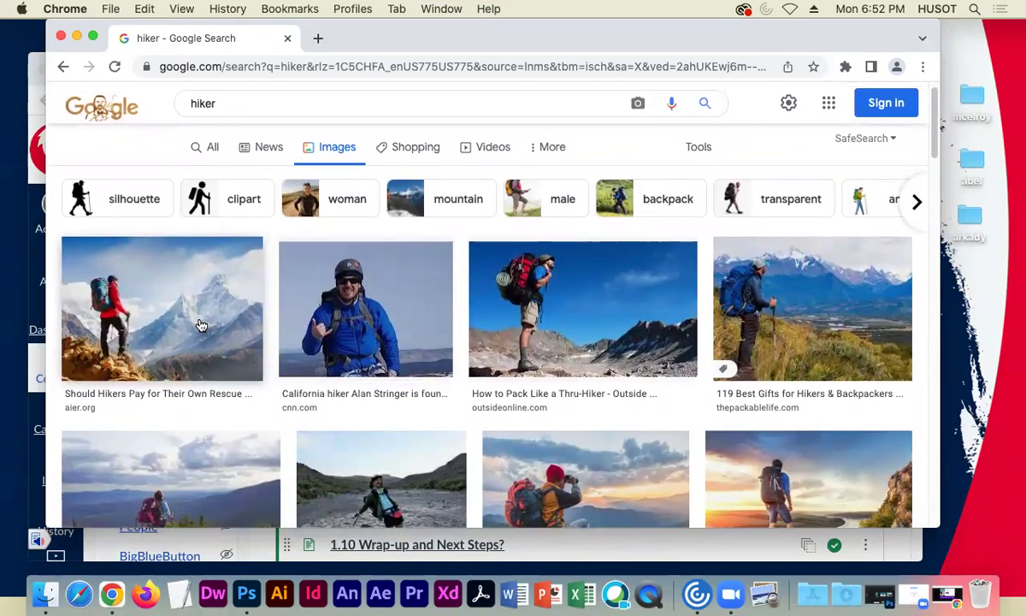
- Preview the red-jacket mountain hiker photo and the Outside Online thru-hiker photo from the image results to check their pixel dimensions
{"action": "scroll", "coordinate": [197, 308], "scroll_direction": "down", "scroll_amount": 3}
{"action": "scroll", "coordinate": [197, 307], "scroll_direction": "up", "scroll_amount": 1}
{"action": "left_click", "coordinate": [190, 272]}
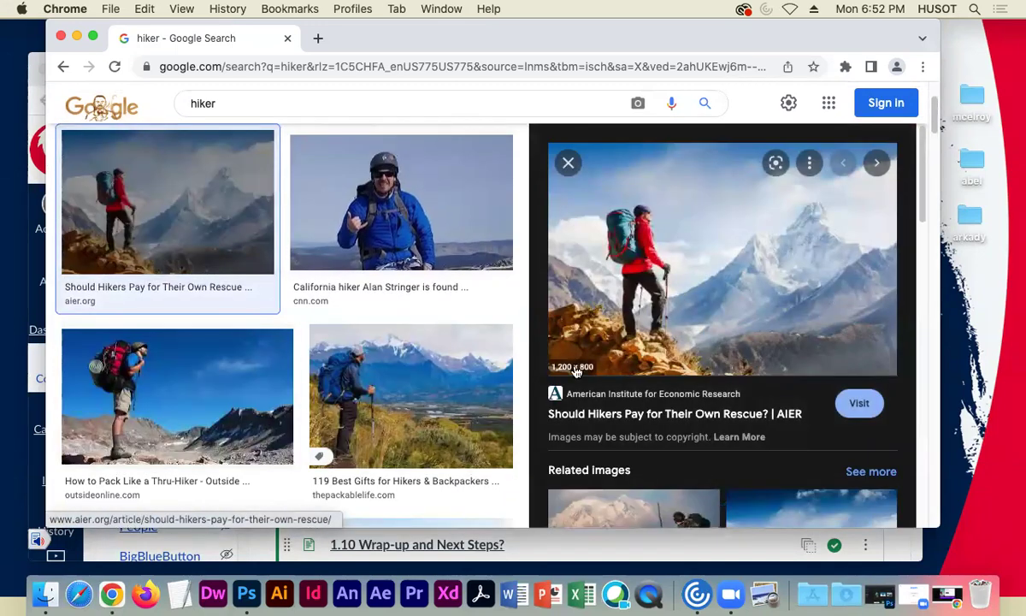
{"action": "left_click", "coordinate": [196, 393]}
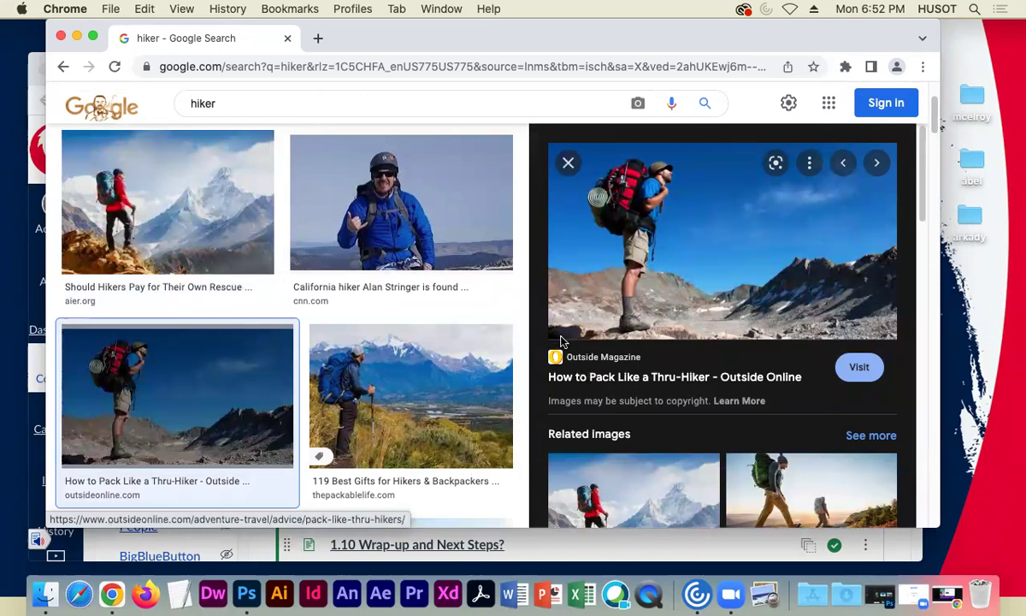
{"action": "left_click", "coordinate": [569, 167]}
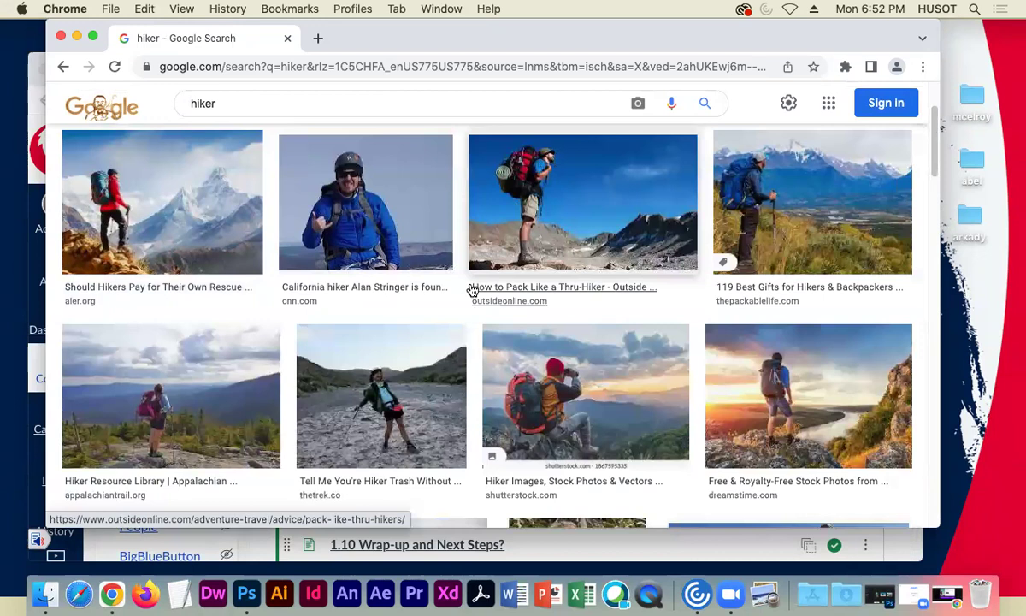
- Filter the hiker image results to large size and preview the Appalachian Trail hiker photo
{"action": "scroll", "coordinate": [469, 285], "scroll_direction": "down", "scroll_amount": 1}
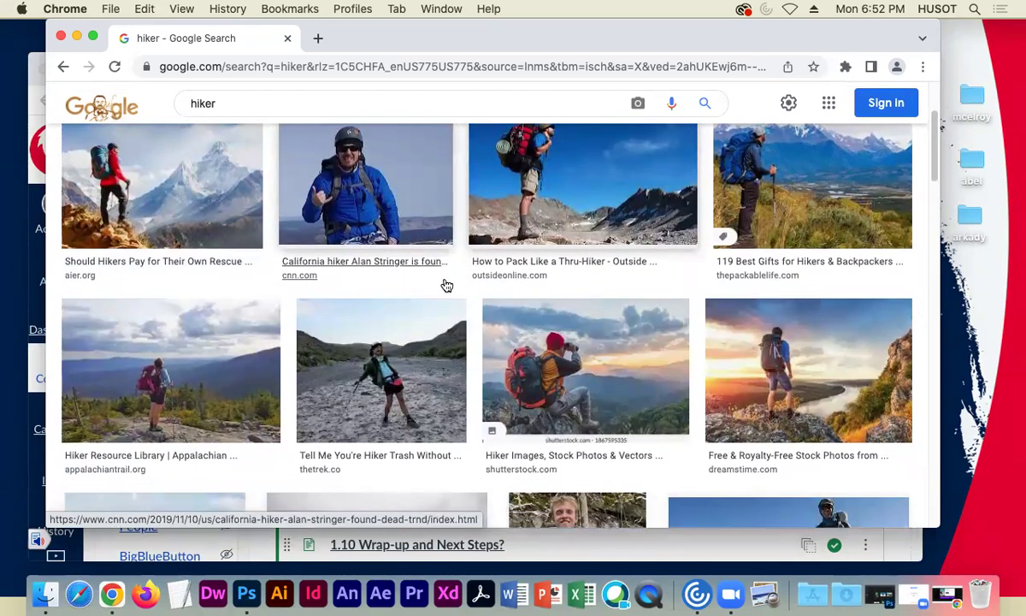
{"action": "scroll", "coordinate": [446, 284], "scroll_direction": "down", "scroll_amount": 1}
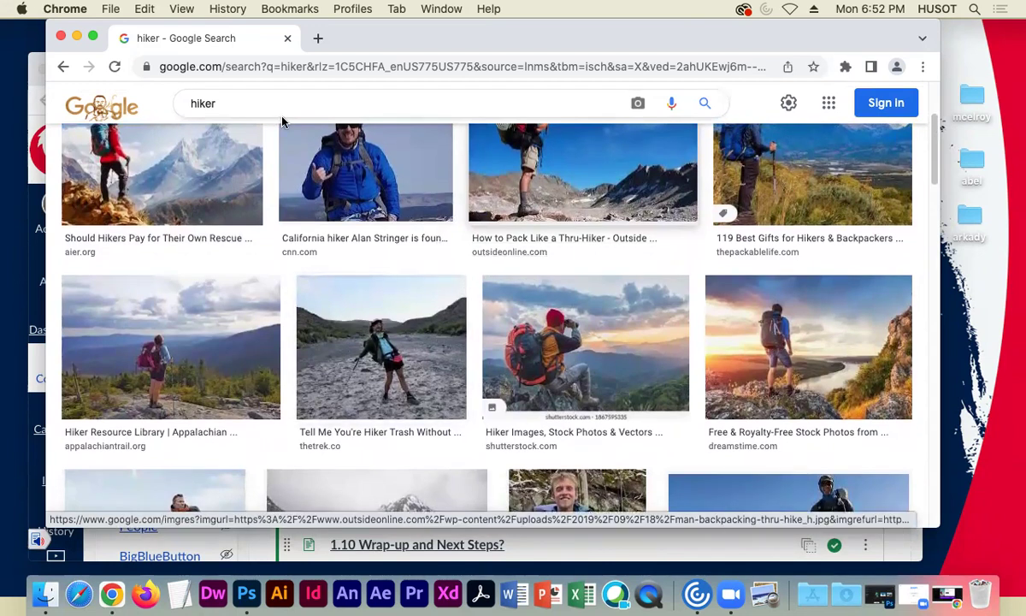
{"action": "left_click_drag", "start_coordinate": [335, 43], "coordinate": [358, 47]}
{"action": "left_click_drag", "start_coordinate": [220, 53], "coordinate": [229, 56]}
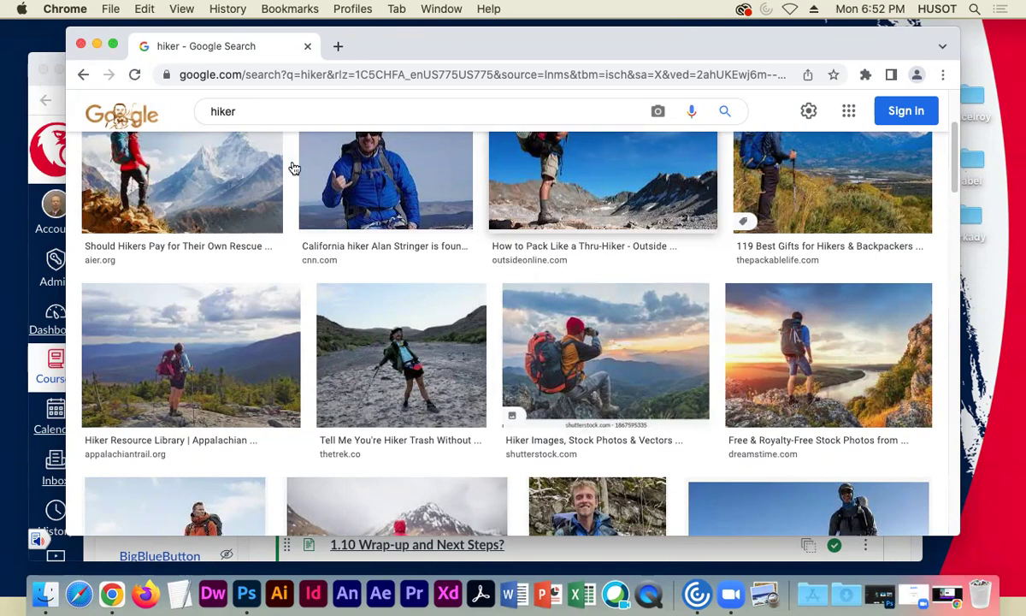
{"action": "scroll", "coordinate": [451, 244], "scroll_direction": "up", "scroll_amount": 3}
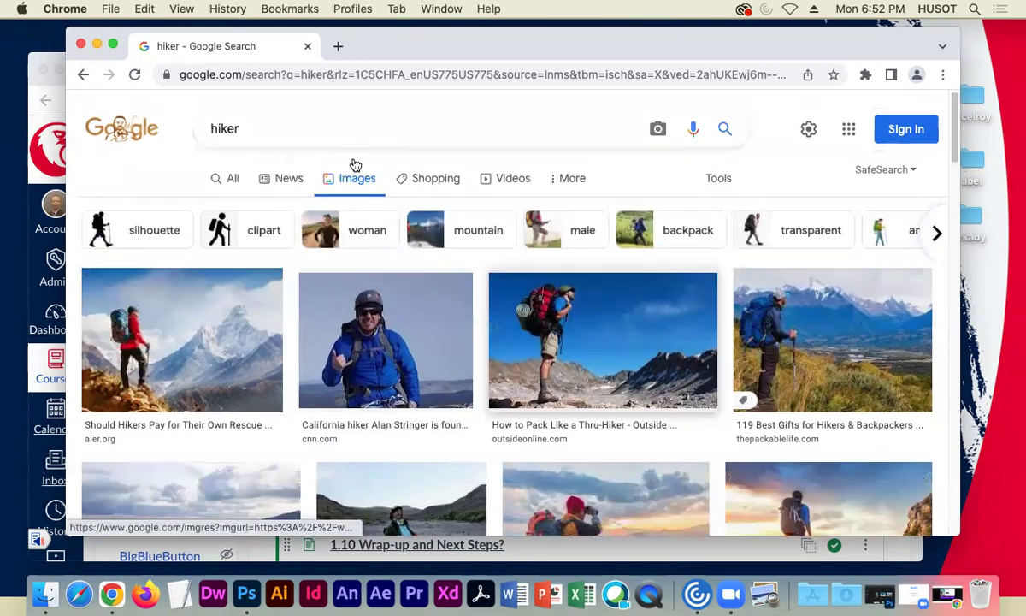
{"action": "left_click", "coordinate": [708, 178]}
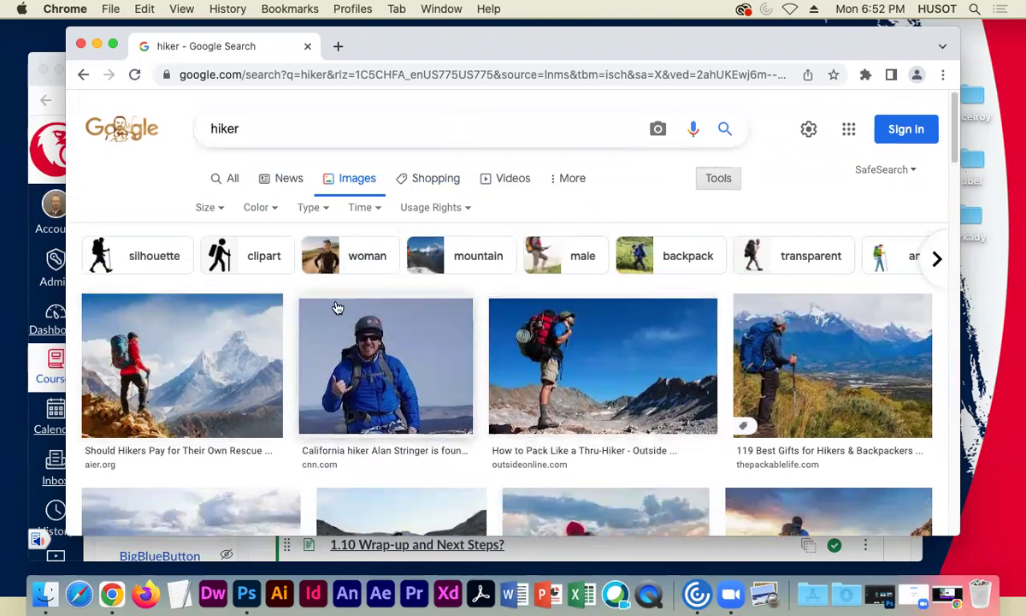
{"action": "left_click", "coordinate": [206, 210]}
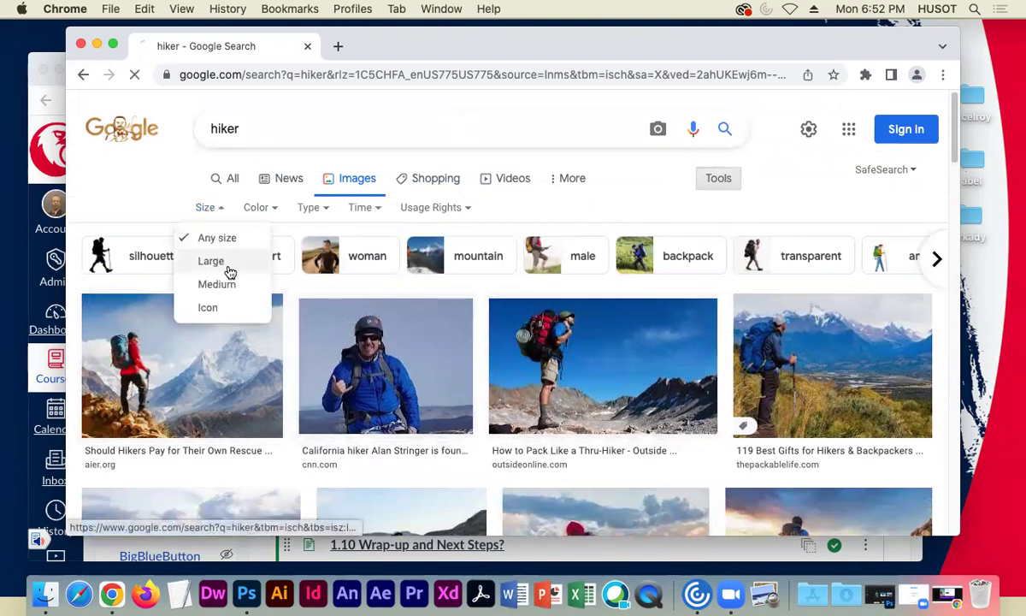
{"action": "left_click", "coordinate": [224, 264]}
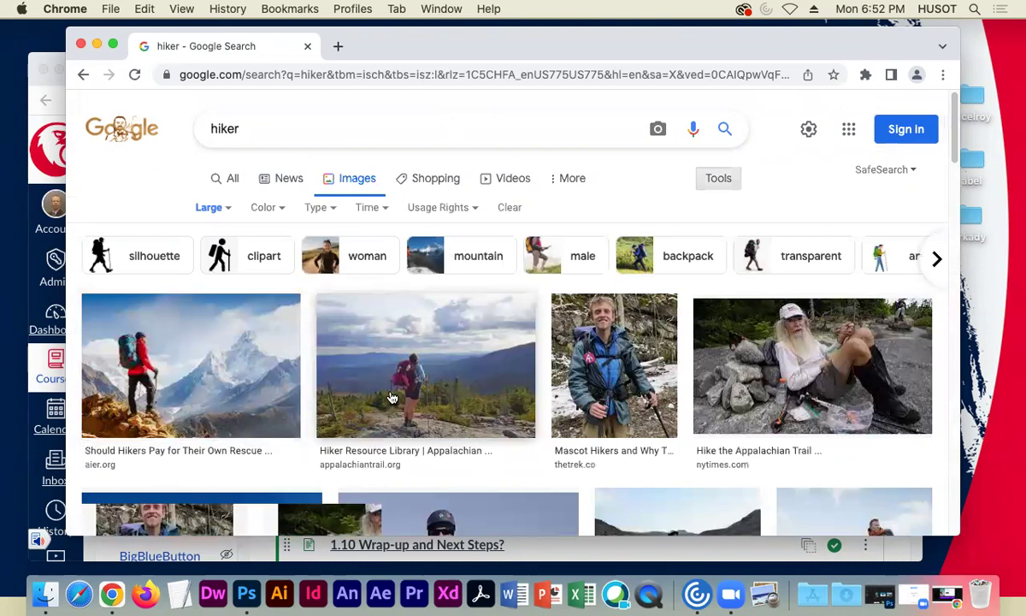
{"action": "left_click", "coordinate": [368, 374]}
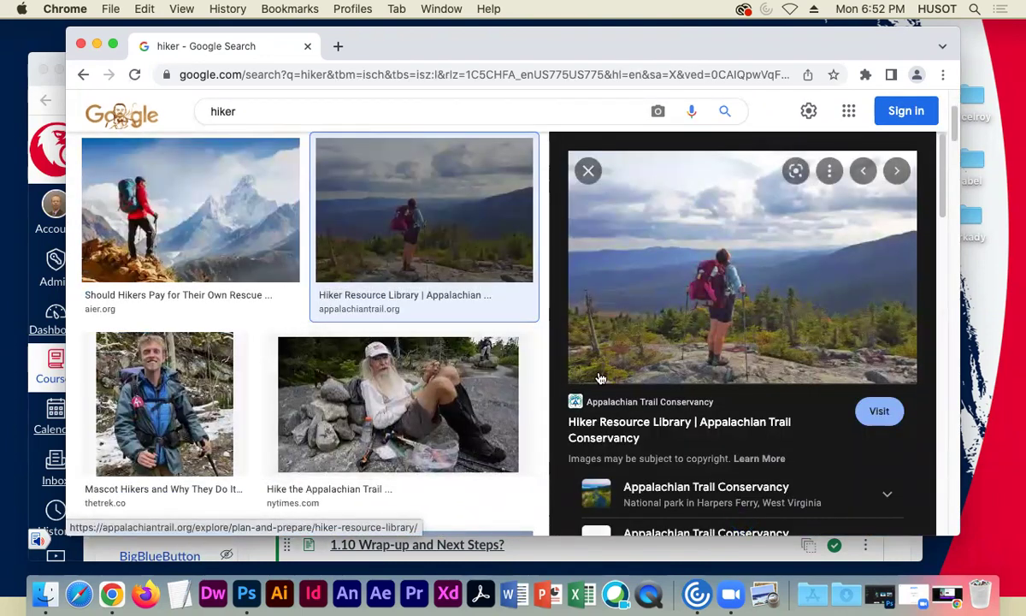
- Close the image search window and minimize the course modules window to reveal the desktop
{"action": "left_click", "coordinate": [81, 44]}
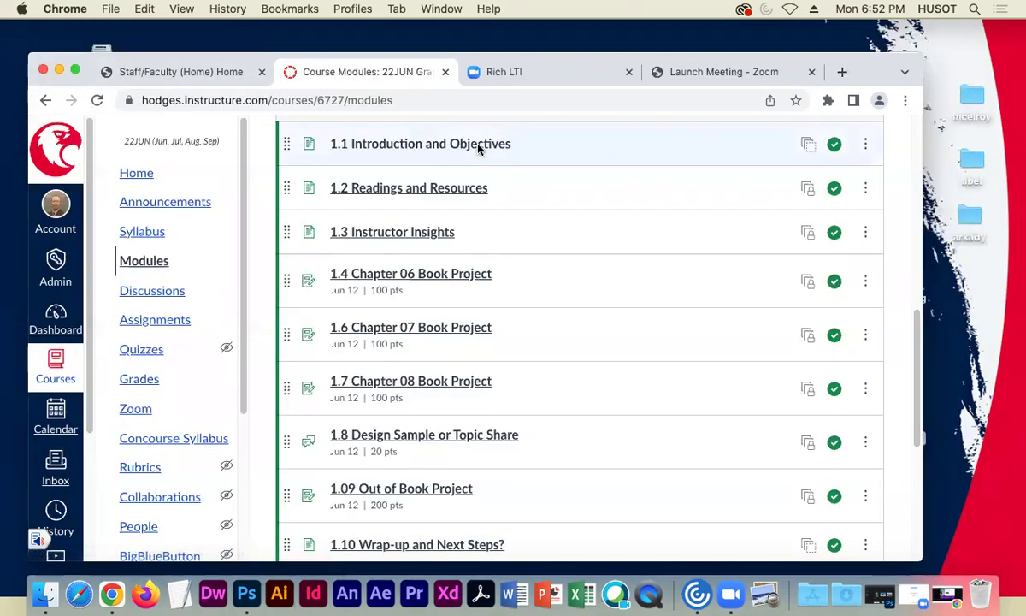
{"action": "left_click", "coordinate": [57, 72]}
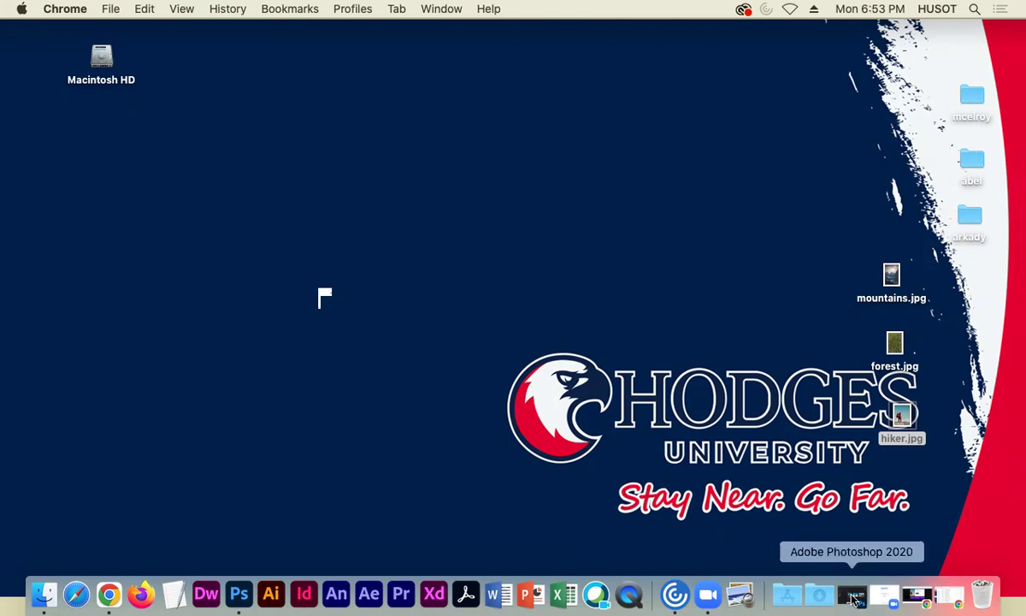
- Move mountains.jpg, forest.jpg and hiker.jpg together a little closer to the desktop's right edge, then deselect them
{"action": "left_click_drag", "start_coordinate": [860, 257], "coordinate": [947, 438]}
{"action": "mouse_move", "coordinate": [905, 280]}
{"action": "left_mouse_down"}
{"action": "mouse_move", "coordinate": [958, 436]}
{"action": "mouse_move", "coordinate": [953, 458]}
{"action": "mouse_move", "coordinate": [914, 325]}
{"action": "mouse_move", "coordinate": [935, 289]}
{"action": "mouse_move", "coordinate": [880, 284]}
{"action": "mouse_move", "coordinate": [828, 390]}
{"action": "mouse_move", "coordinate": [887, 411]}
{"action": "left_mouse_up"}
{"action": "left_click", "coordinate": [857, 387]}
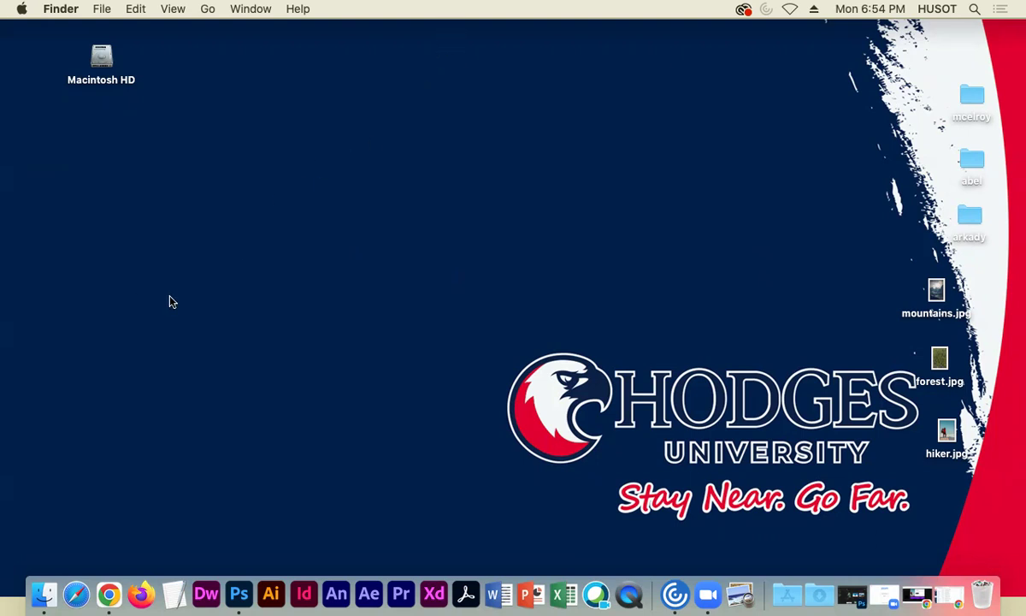
{"action": "left_click_drag", "start_coordinate": [488, 340], "coordinate": [800, 502]}
{"action": "left_click_drag", "start_coordinate": [752, 462], "coordinate": [780, 532]}
{"action": "left_click_drag", "start_coordinate": [486, 326], "coordinate": [791, 539]}
- Reposition mountains.jpg, forest.jpg and hiker.jpg individually, and shift all three together beneath the desktop folders
{"action": "left_click_drag", "start_coordinate": [932, 294], "coordinate": [909, 271]}
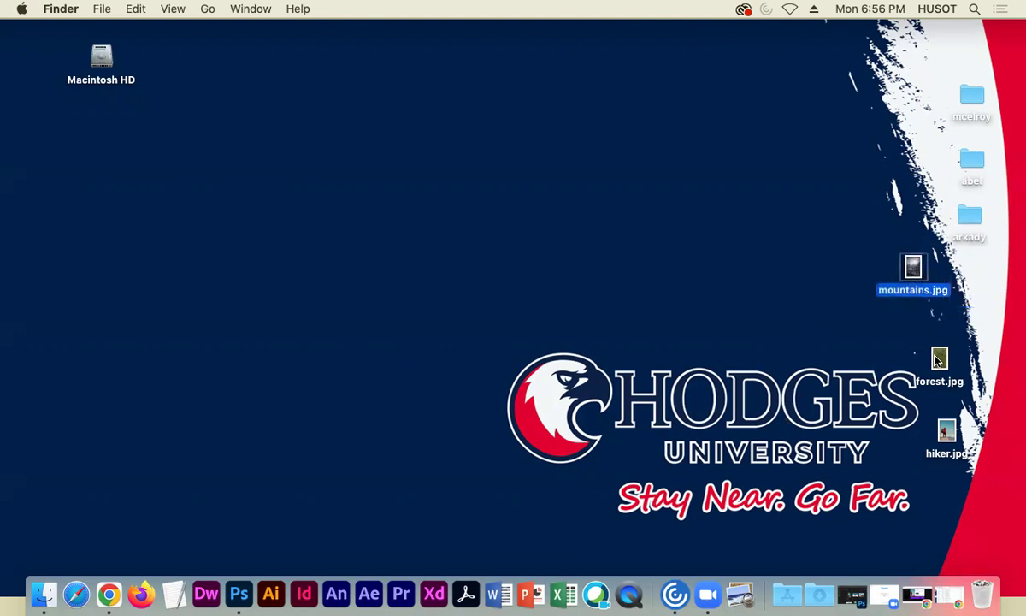
{"action": "left_click_drag", "start_coordinate": [938, 359], "coordinate": [916, 330]}
{"action": "left_click_drag", "start_coordinate": [946, 430], "coordinate": [920, 401]}
{"action": "left_click_drag", "start_coordinate": [810, 238], "coordinate": [958, 433]}
{"action": "left_click", "coordinate": [866, 337]}
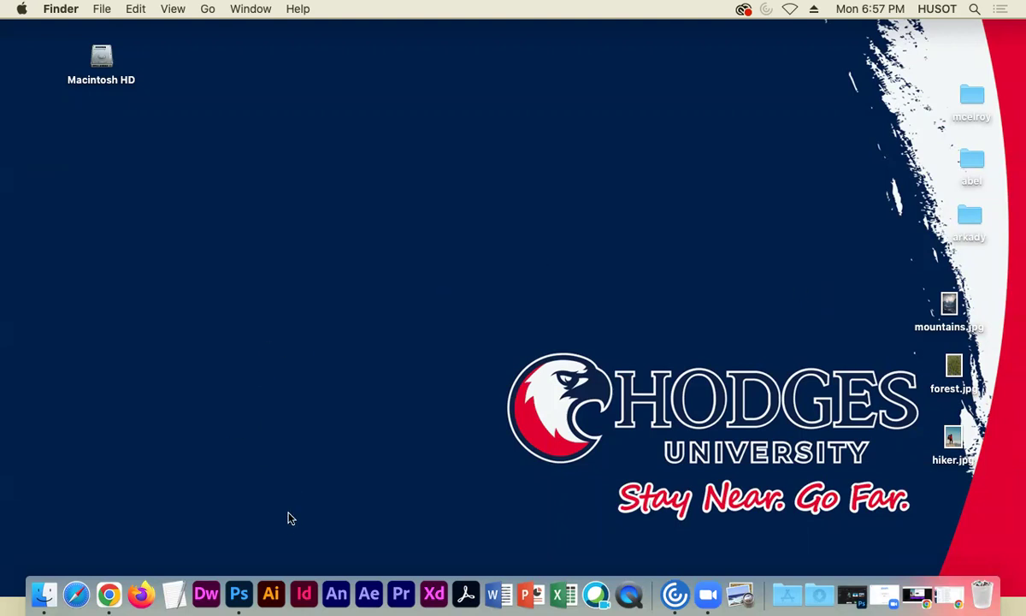
- Switch to Photoshop and create a new Letter document, 8.5 x 11 in at 300 ppi, RGB, with a white background
{"action": "left_click", "coordinate": [239, 593]}
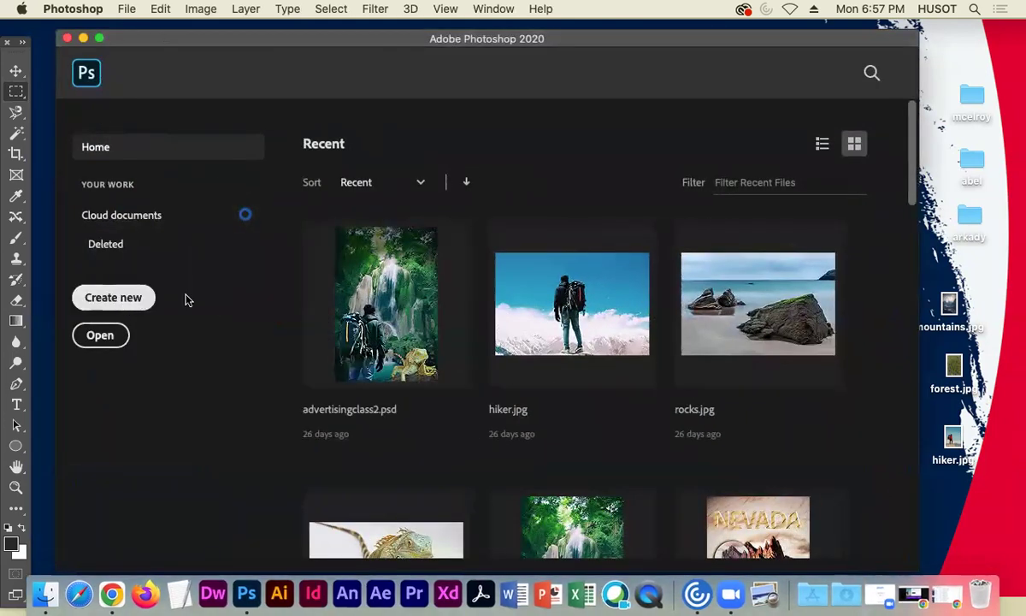
{"action": "left_click", "coordinate": [141, 298]}
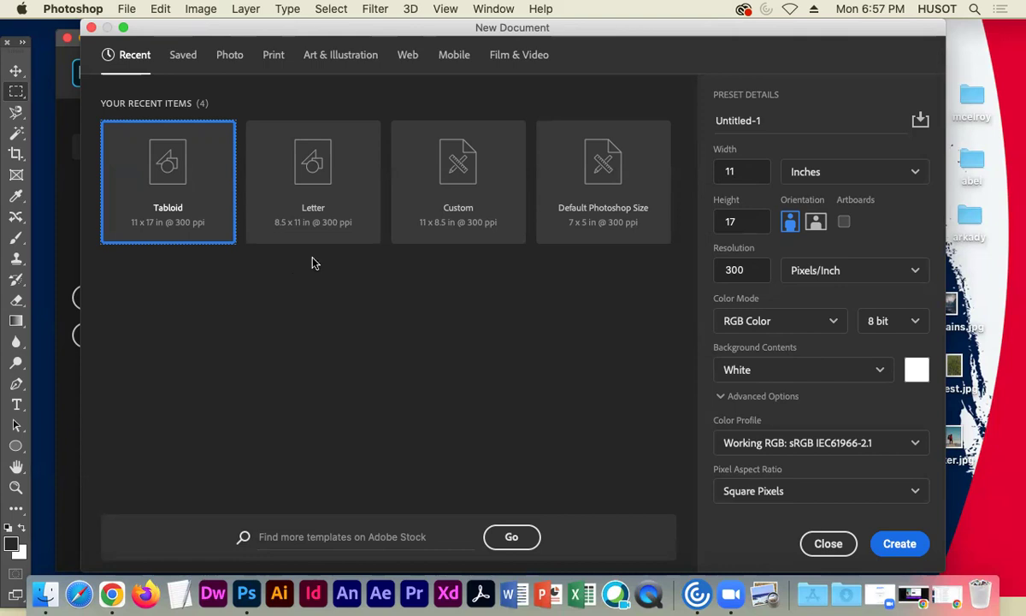
{"action": "left_click", "coordinate": [320, 181]}
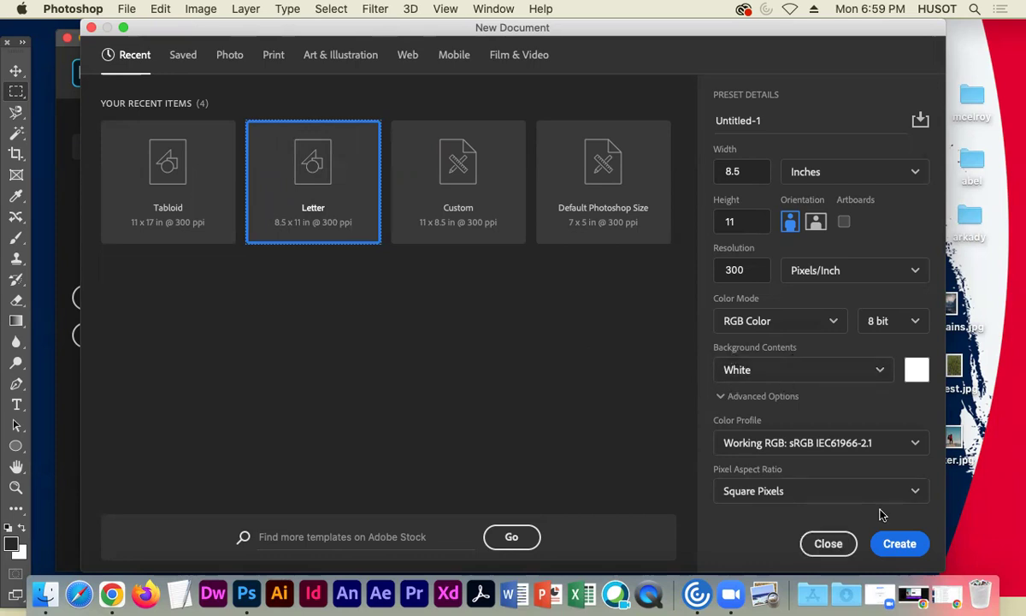
{"action": "left_click", "coordinate": [897, 544]}
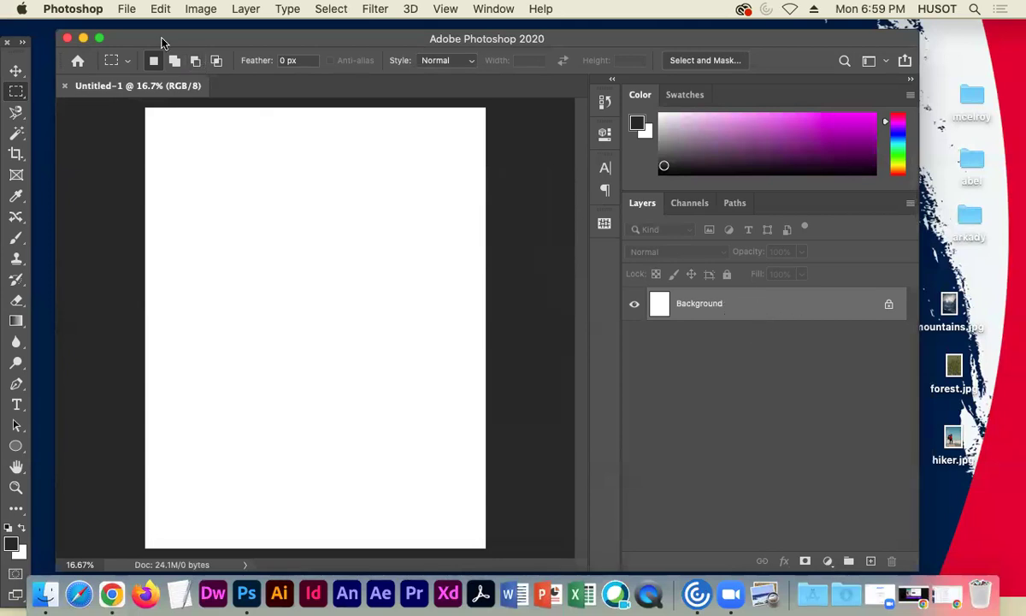
- Move the Photoshop window closer to the tool strip and widen it slightly
{"action": "left_click_drag", "start_coordinate": [152, 35], "coordinate": [136, 30]}
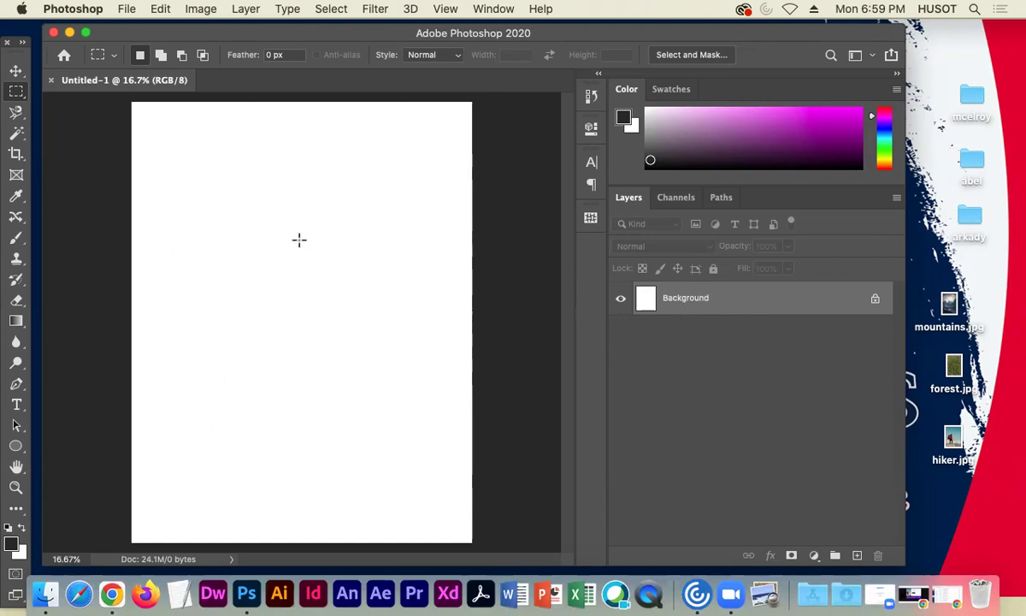
{"action": "left_click_drag", "start_coordinate": [226, 37], "coordinate": [209, 35]}
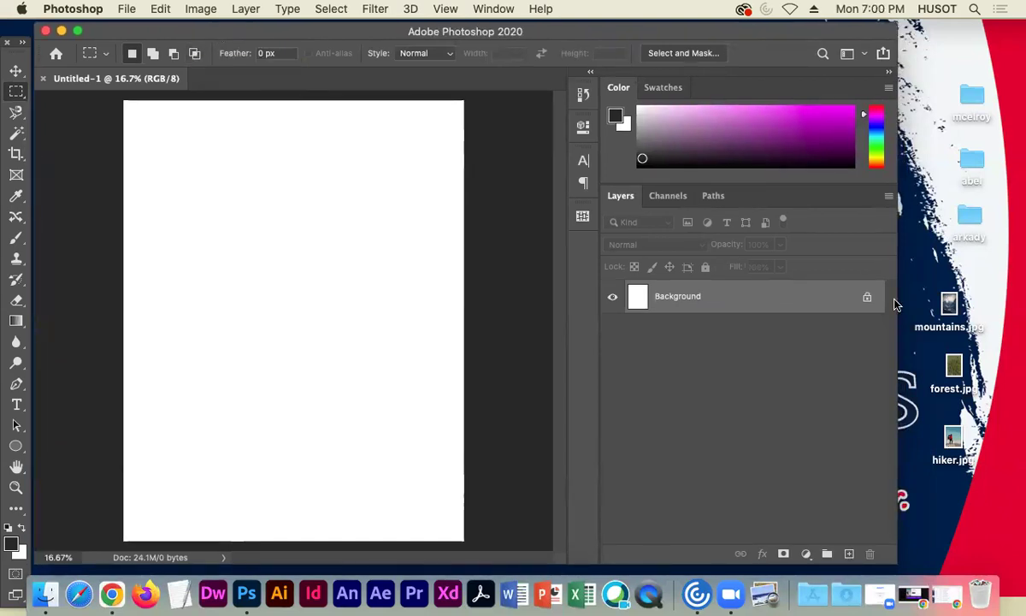
{"action": "left_click_drag", "start_coordinate": [902, 293], "coordinate": [920, 294]}
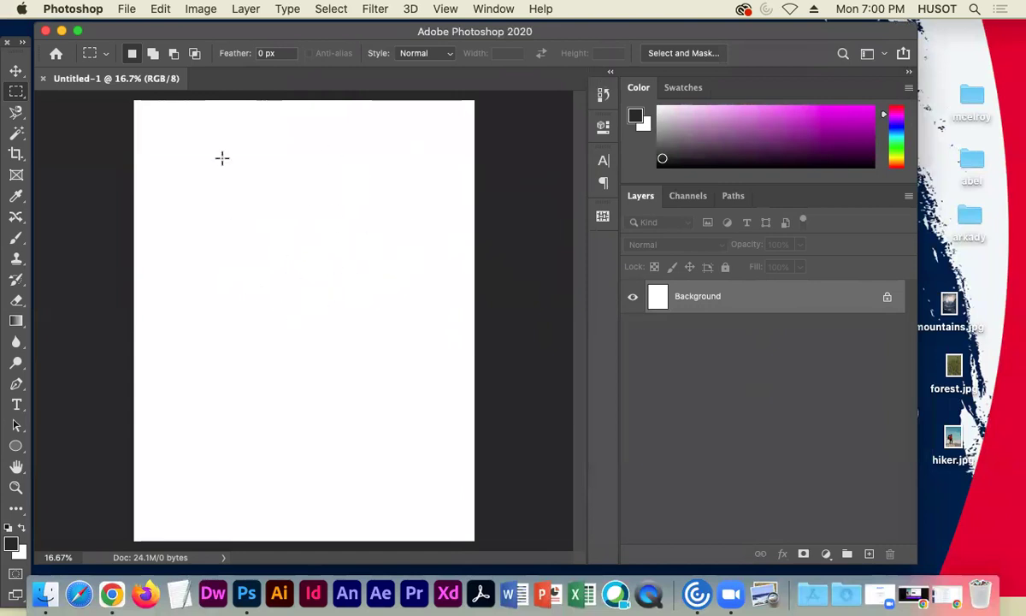
- Open mountains.jpg from the Desktop as a separate document
{"action": "left_click", "coordinate": [125, 9]}
{"action": "left_click", "coordinate": [137, 44]}
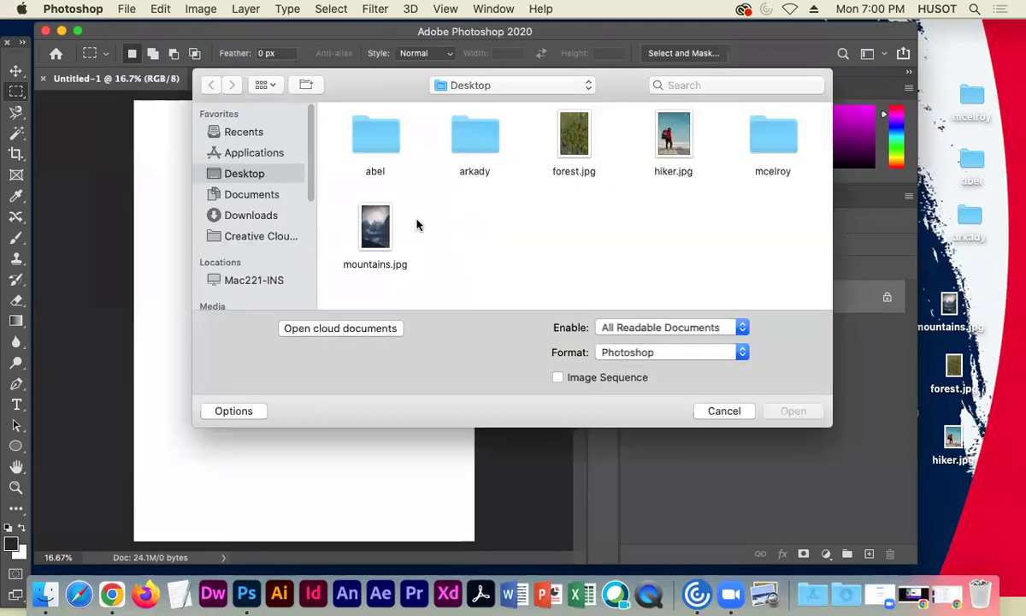
{"action": "left_click", "coordinate": [363, 214]}
{"action": "left_click", "coordinate": [794, 411]}
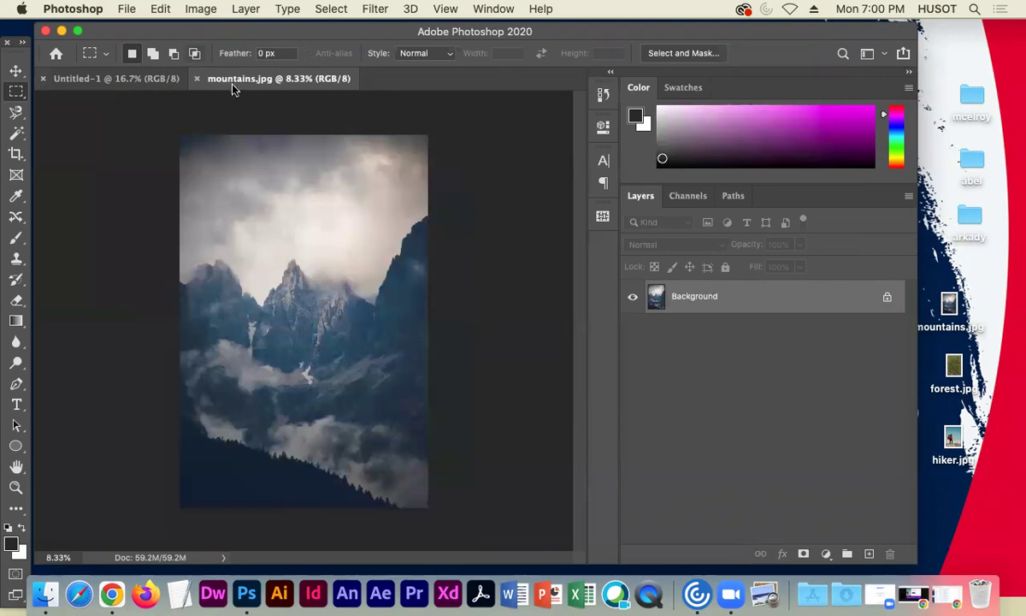
- Change the mountains.jpg image size to a resolution of 300 pixels/inch with resampling turned off
{"action": "left_click", "coordinate": [195, 10]}
{"action": "left_click", "coordinate": [209, 133]}
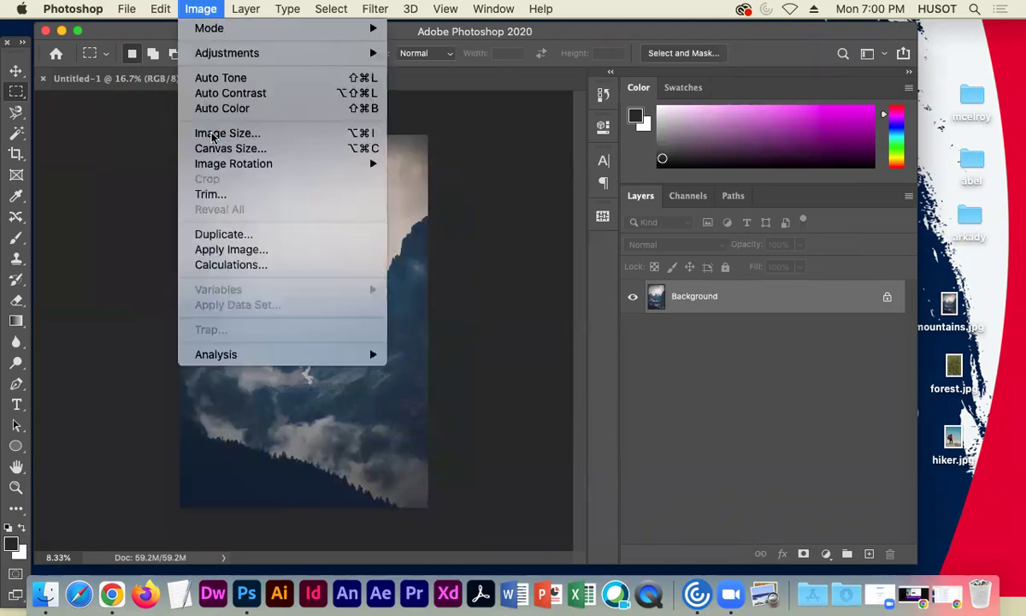
{"action": "left_click_drag", "start_coordinate": [359, 132], "coordinate": [708, 92]}
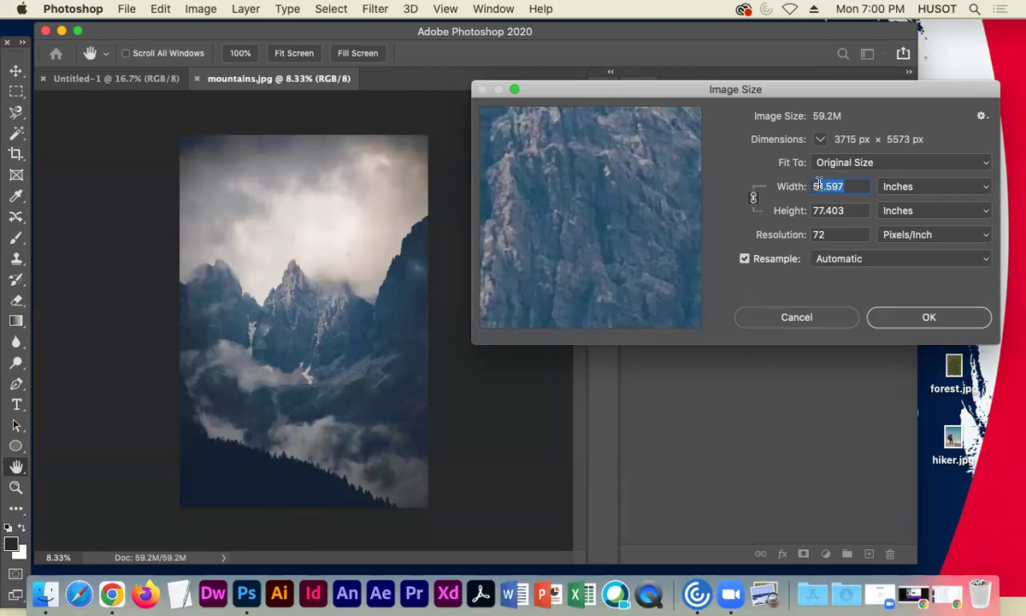
{"action": "key", "text": "Tab"}
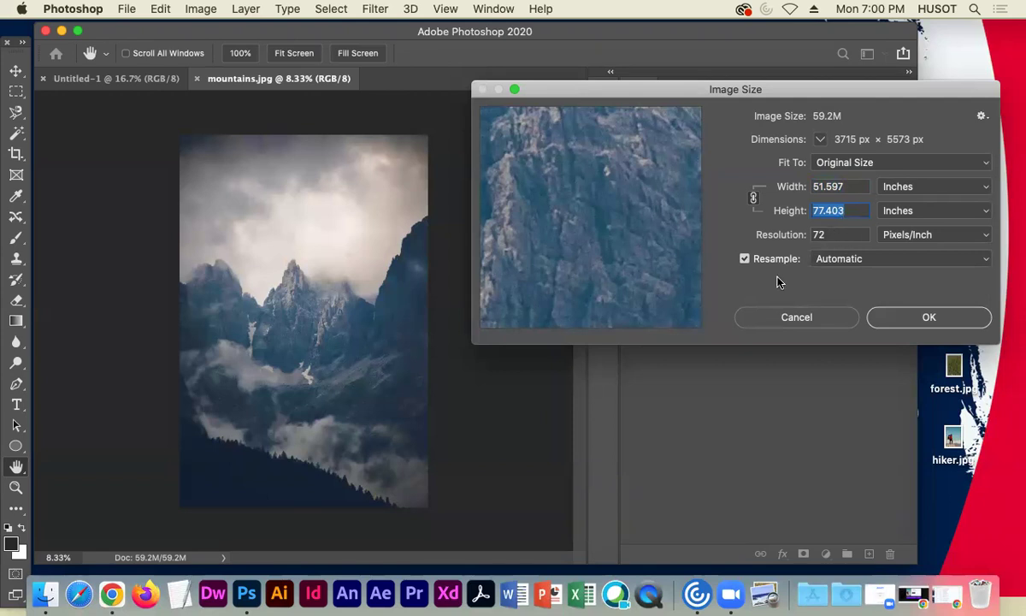
{"action": "left_click", "coordinate": [744, 260]}
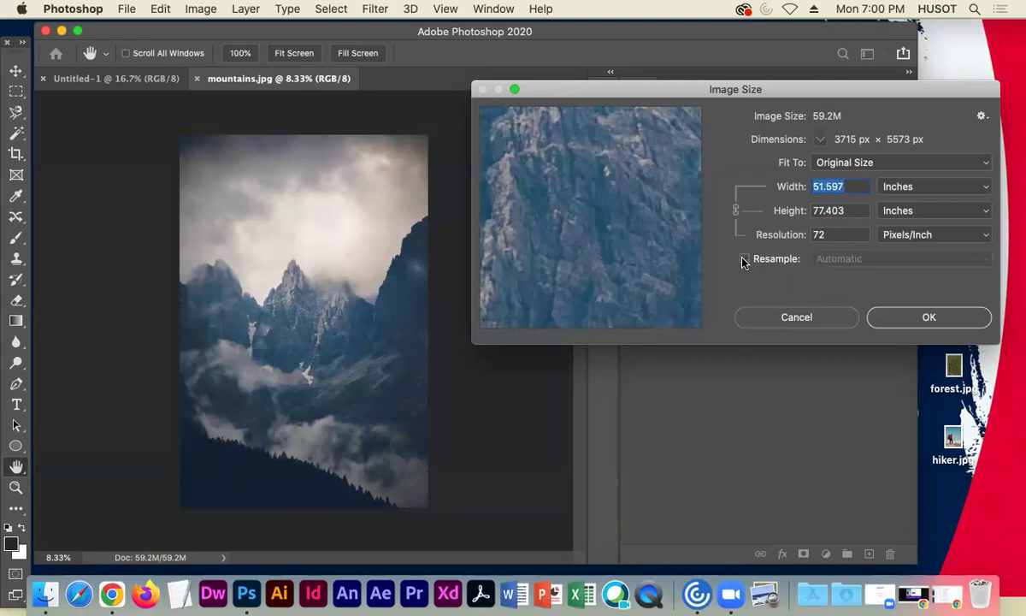
{"action": "double_click", "coordinate": [821, 236]}
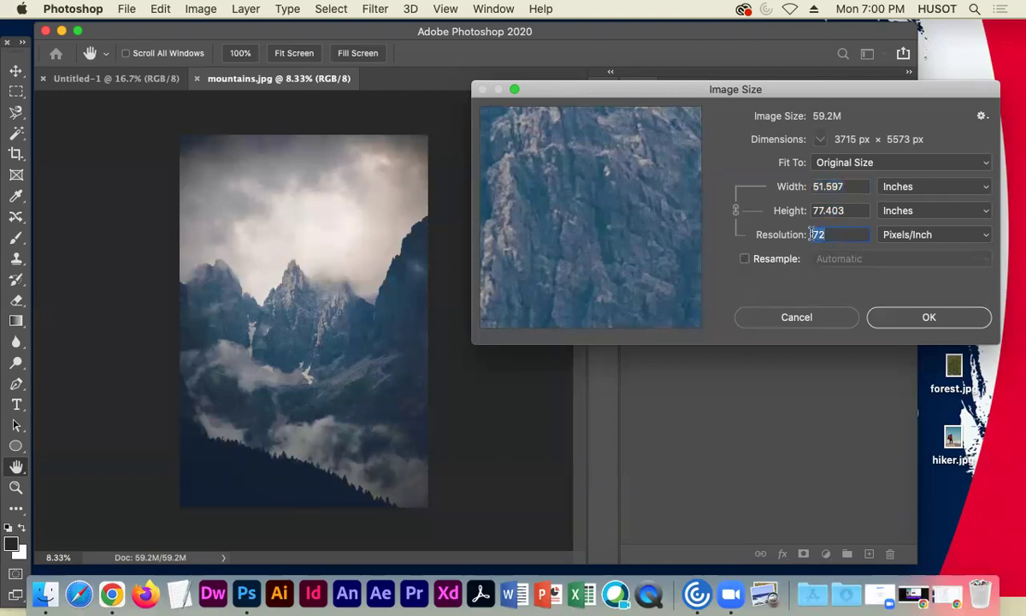
{"action": "type", "text": "300"}
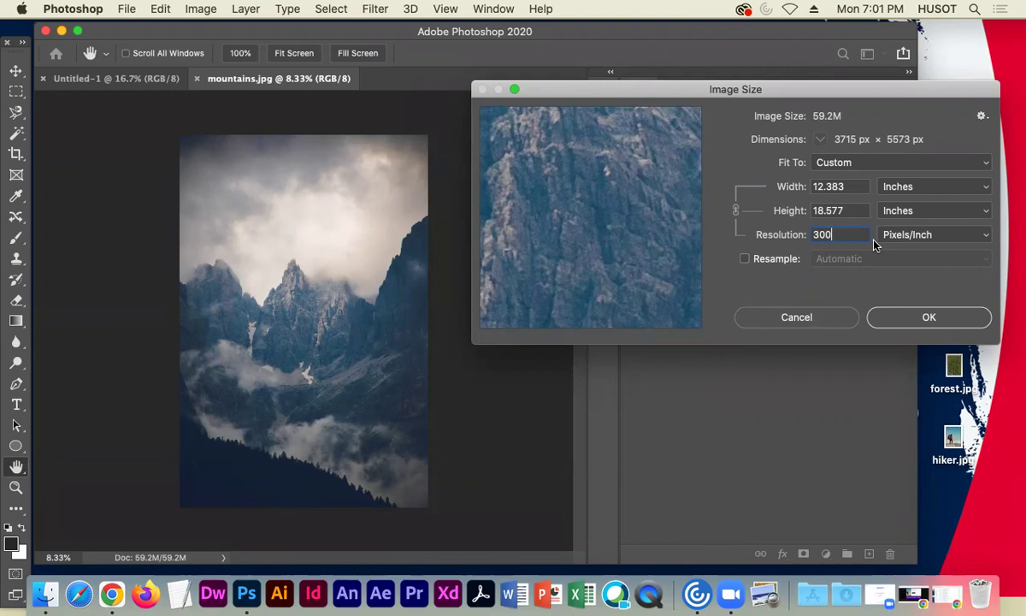
{"action": "left_click", "coordinate": [906, 322]}
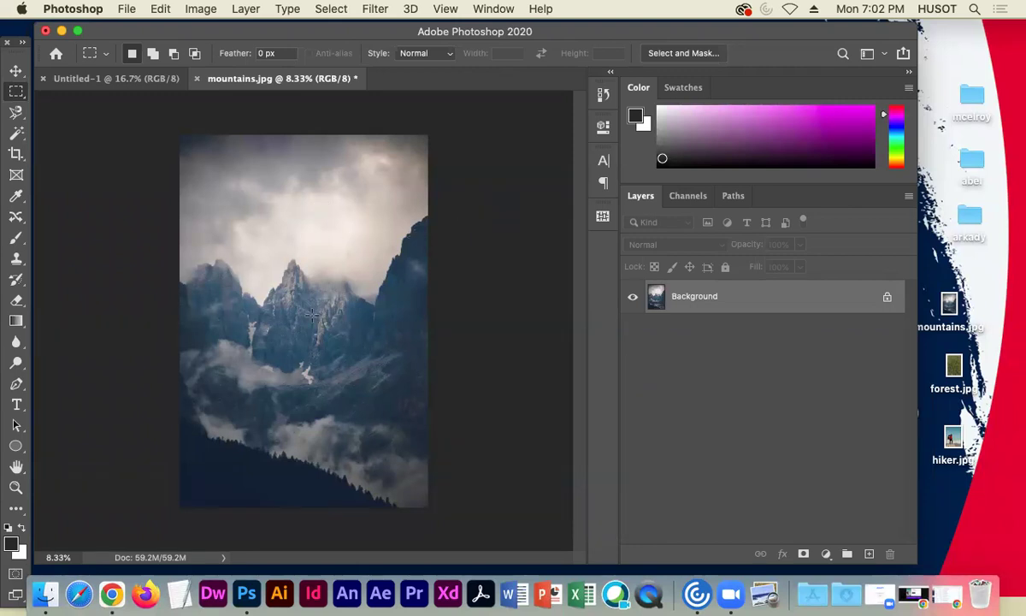
- Examine the rock detail of mountains.jpg at 100% magnification, and zoom back out
{"action": "key", "text": "super+equal"}
{"action": "key", "text": "super+equal"}
{"action": "key", "text": "super+equal"}
{"action": "key", "text": "super+equal"}
{"action": "key", "text": "super+equal"}
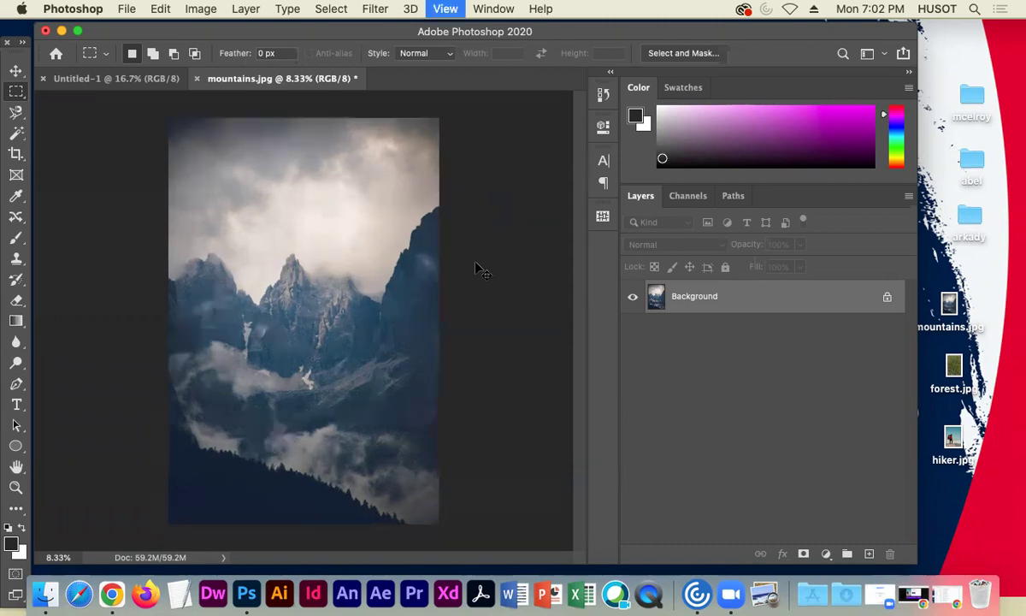
{"action": "key", "text": "super+equal"}
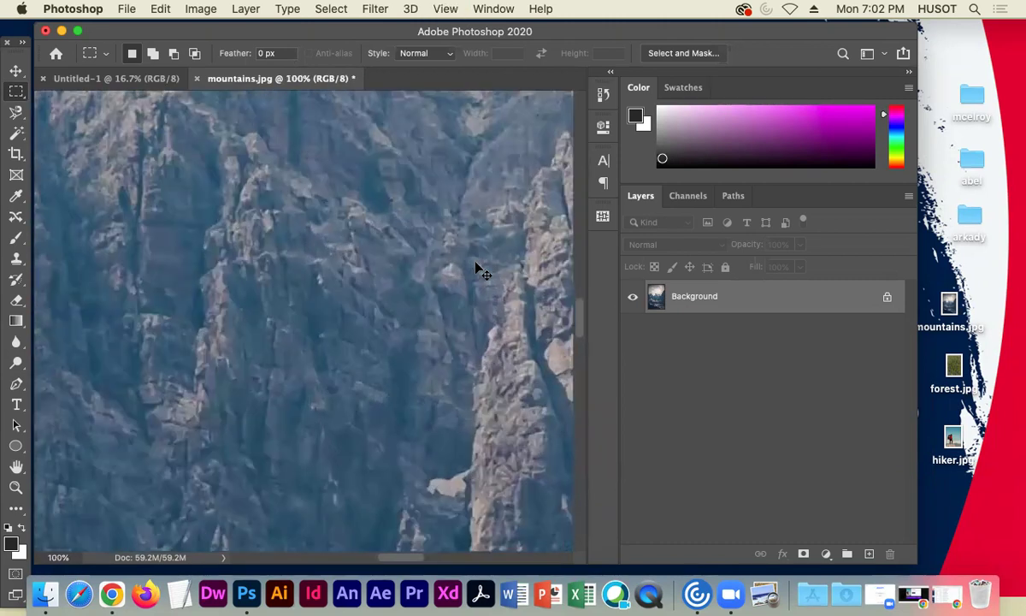
{"action": "key", "text": "super+minus"}
{"action": "key", "text": "super+minus"}
{"action": "key", "text": "super+minus"}
{"action": "key", "text": "super+minus"}
{"action": "key", "text": "super+minus"}
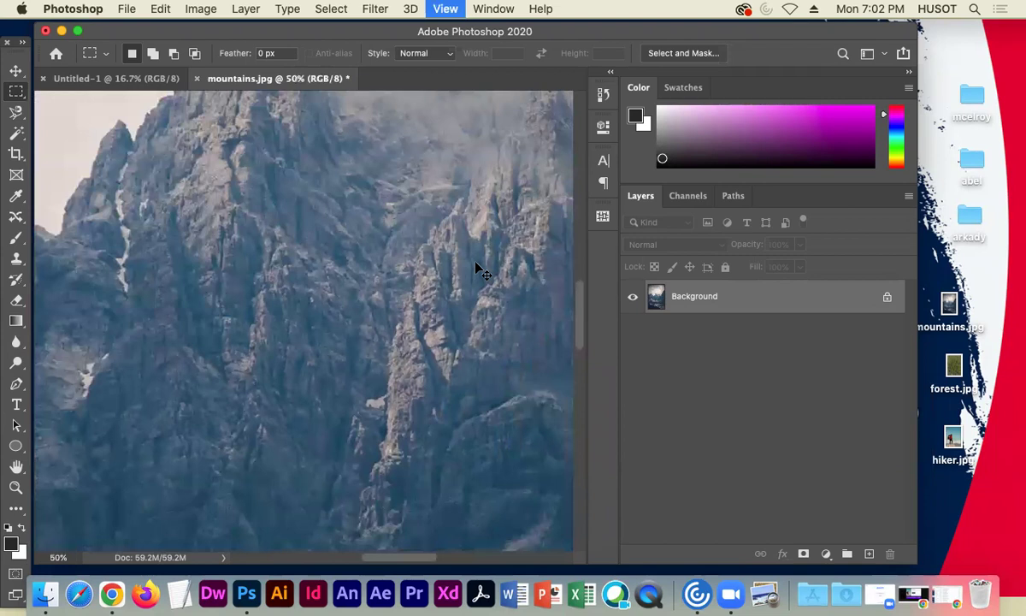
- Convert the locked Background of mountains.jpg into a regular layer named mountains
{"action": "key", "text": "super+minus"}
{"action": "key", "text": "super+minus"}
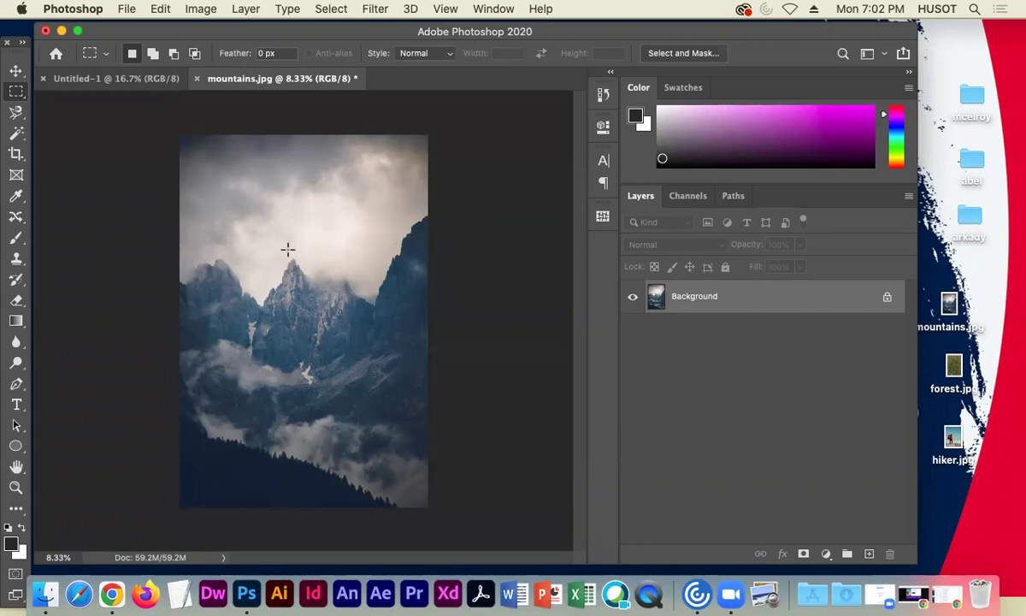
{"action": "right_click", "coordinate": [742, 296]}
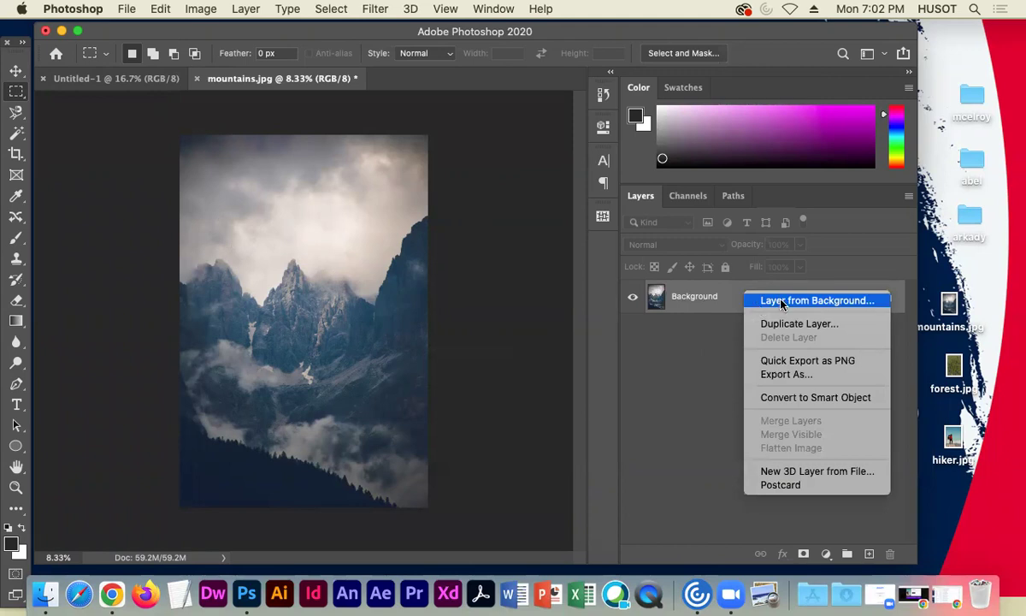
{"action": "left_click", "coordinate": [781, 301]}
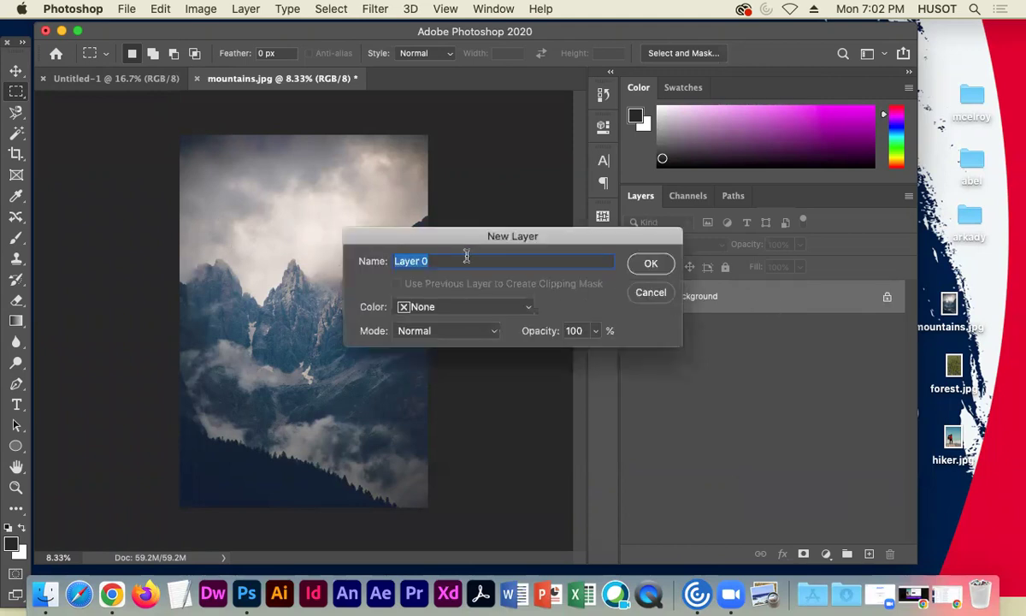
{"action": "type", "text": "mountains"}
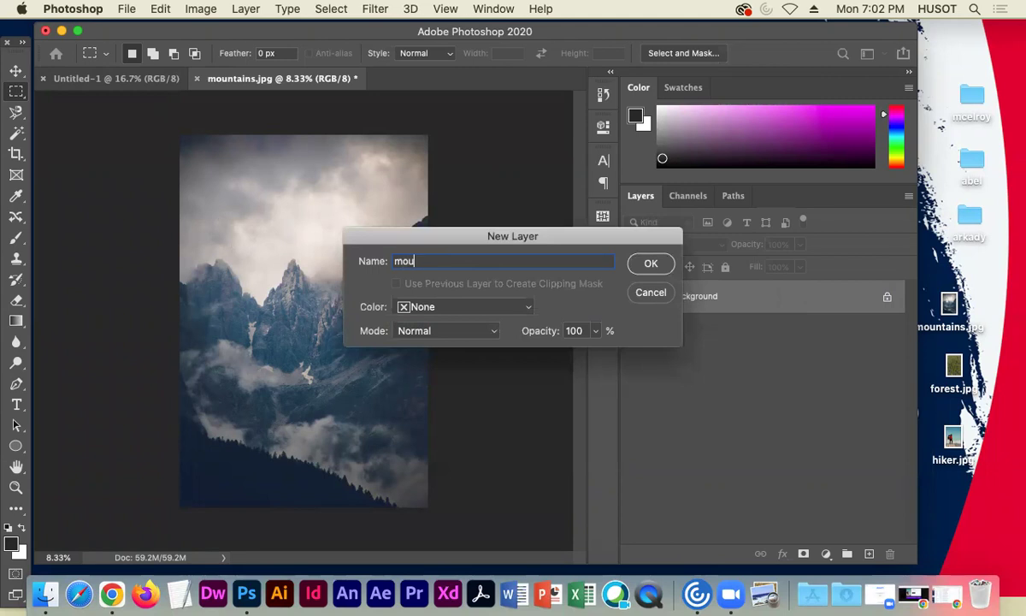
{"action": "key", "text": "Return"}
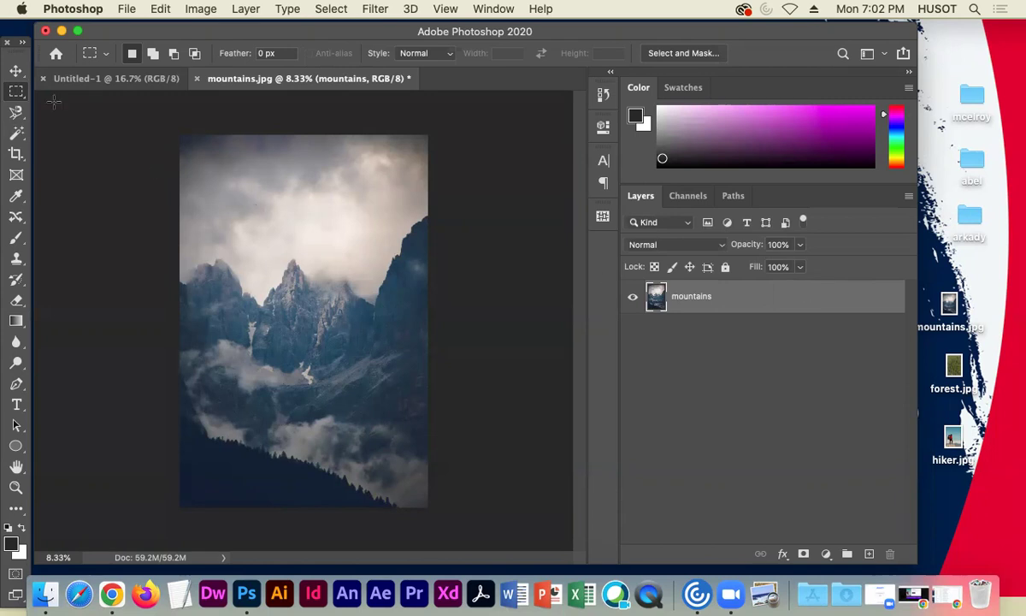
- Try moving the mountains layer partly off its canvas with the Move tool, undoing each move
{"action": "left_click", "coordinate": [16, 72]}
{"action": "left_click_drag", "start_coordinate": [240, 232], "coordinate": [416, 329]}
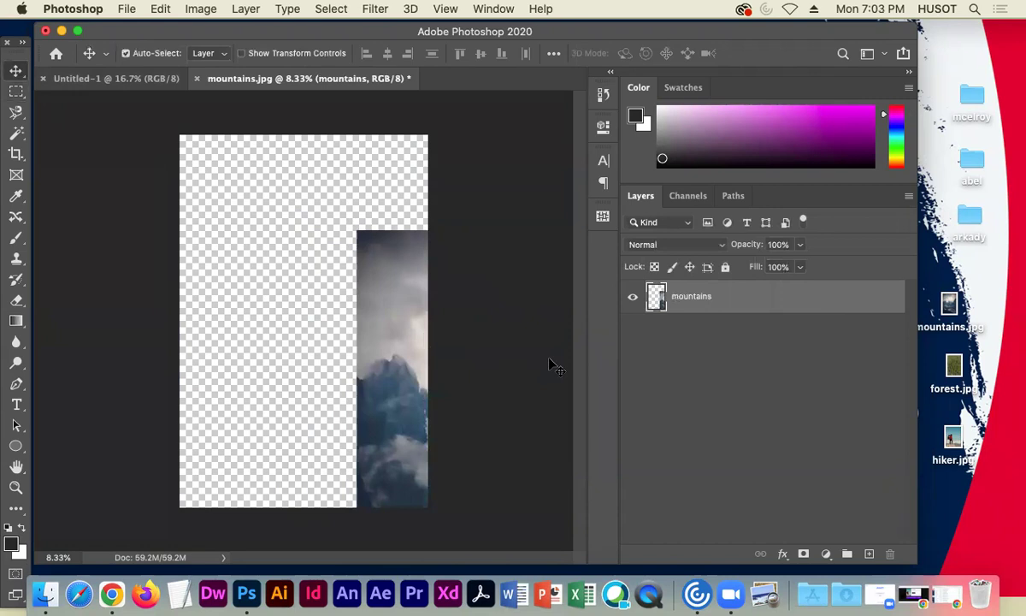
{"action": "key", "text": "super+z"}
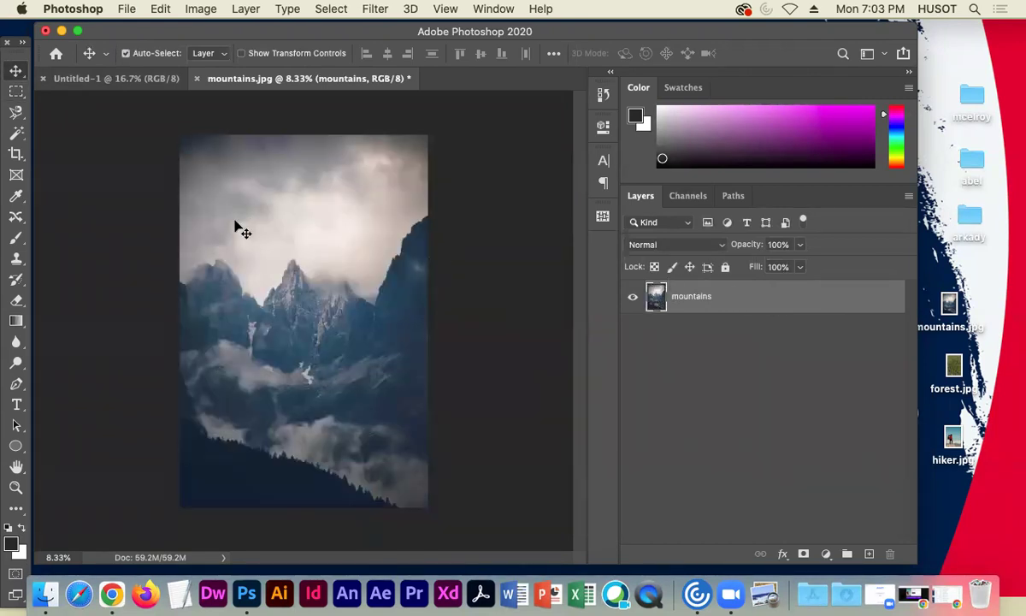
{"action": "left_click_drag", "start_coordinate": [194, 214], "coordinate": [363, 278]}
{"action": "key", "text": "super"}
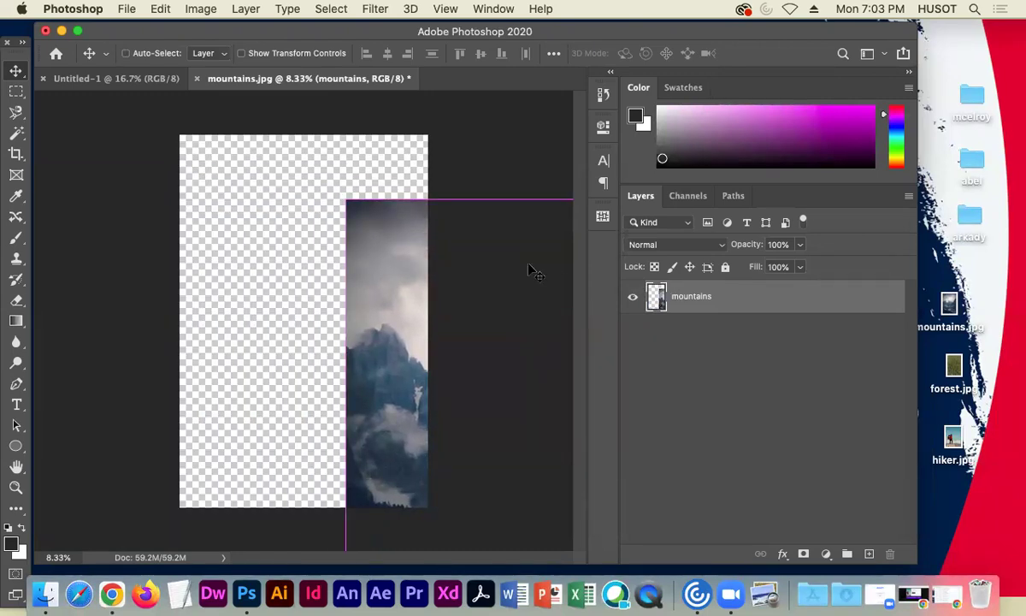
{"action": "key", "text": "super+z"}
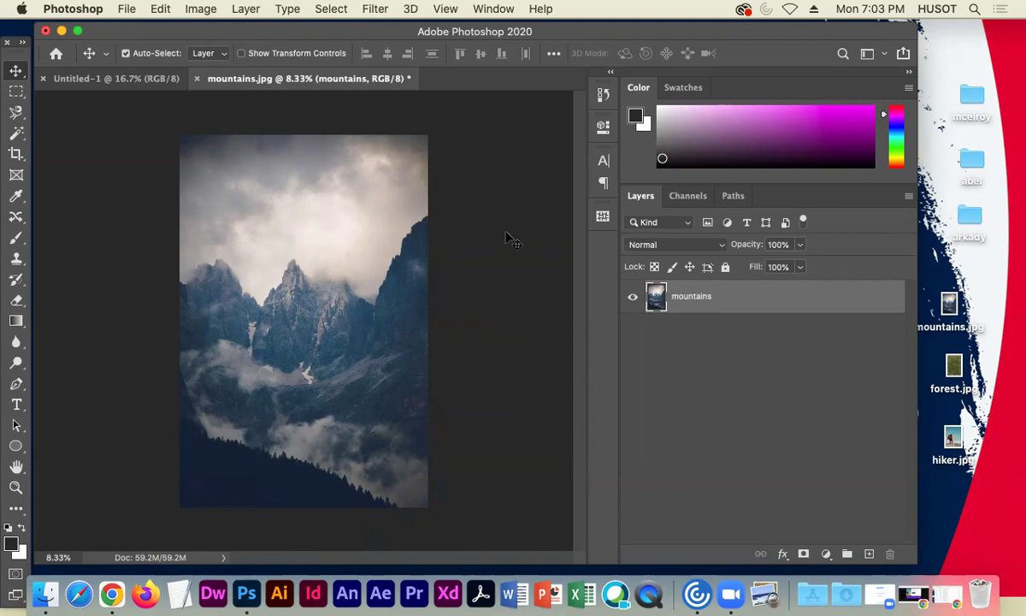
- Duplicate the mountains layer into the Untitled-1 document under the name mountains
{"action": "right_click", "coordinate": [773, 298]}
{"action": "left_click", "coordinate": [868, 371]}
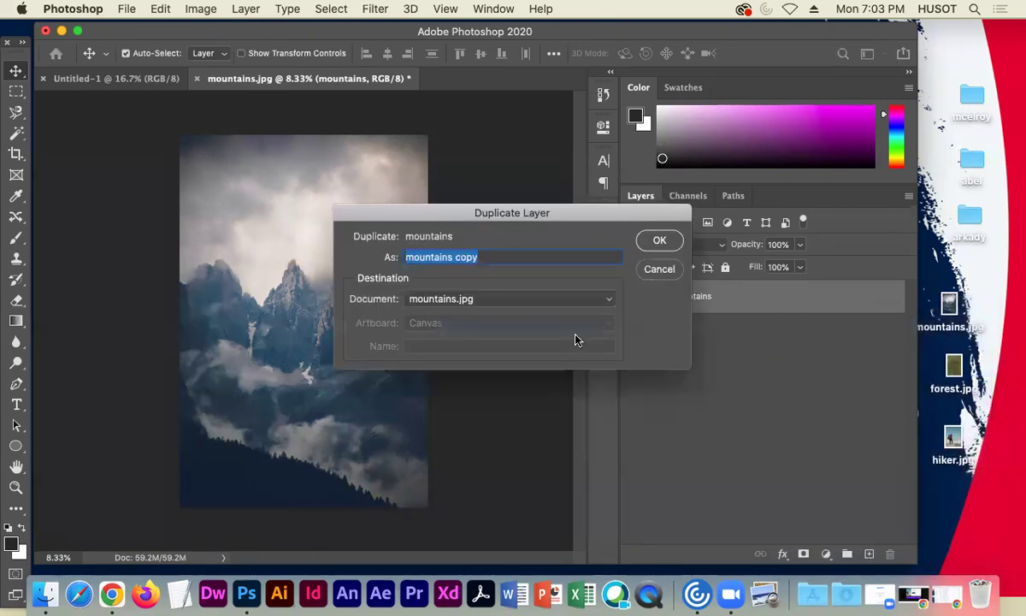
{"action": "left_click", "coordinate": [491, 257]}
{"action": "key", "text": "BackSpace"}
{"action": "key", "text": "BackSpace"}
{"action": "key", "text": "BackSpace"}
{"action": "key", "text": "BackSpace"}
{"action": "left_click", "coordinate": [488, 299]}
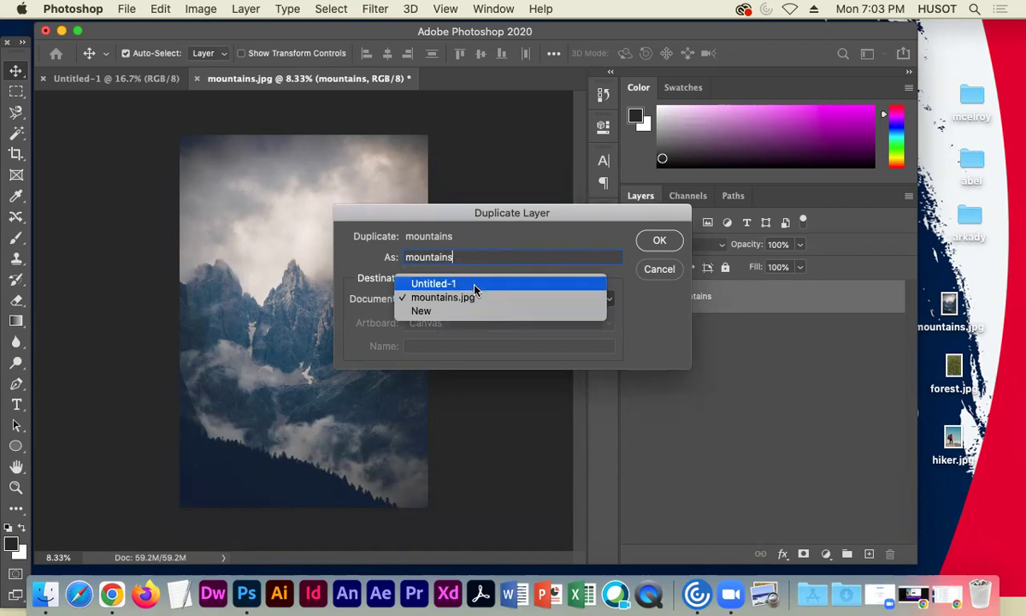
{"action": "left_click", "coordinate": [469, 288]}
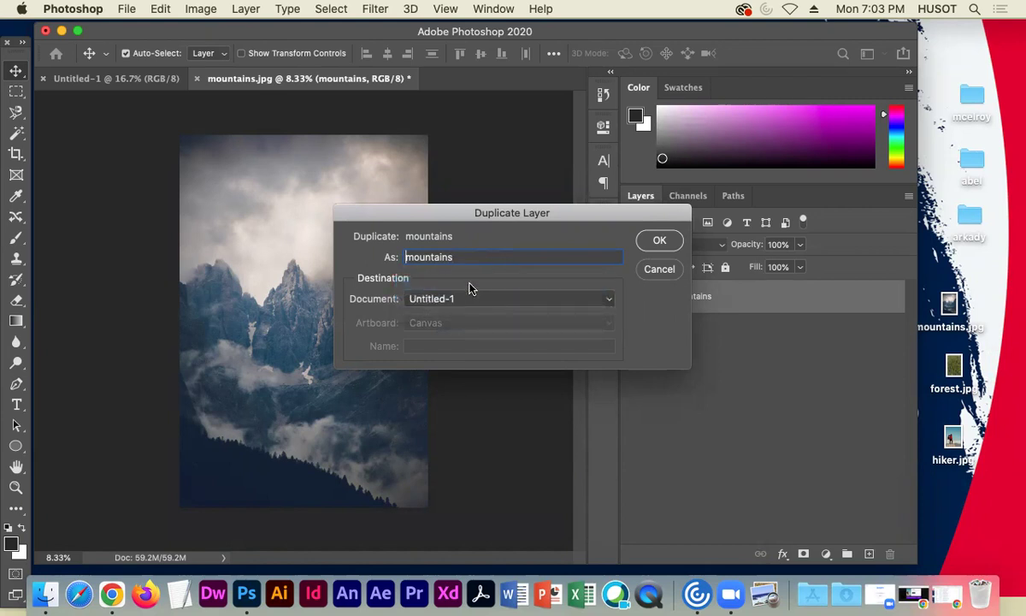
{"action": "left_click", "coordinate": [655, 241]}
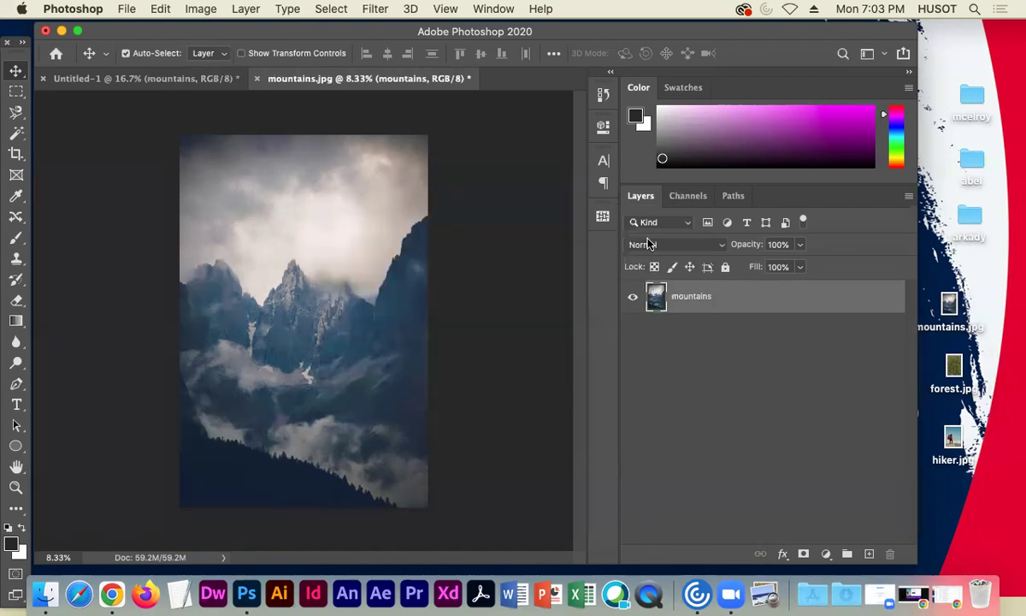
- Reposition the mountains layer up and slightly left in Untitled-1 so the peaks fill the middle of the page
{"action": "left_click", "coordinate": [159, 75]}
{"action": "key", "text": "super+minus"}
{"action": "key", "text": "super+minus"}
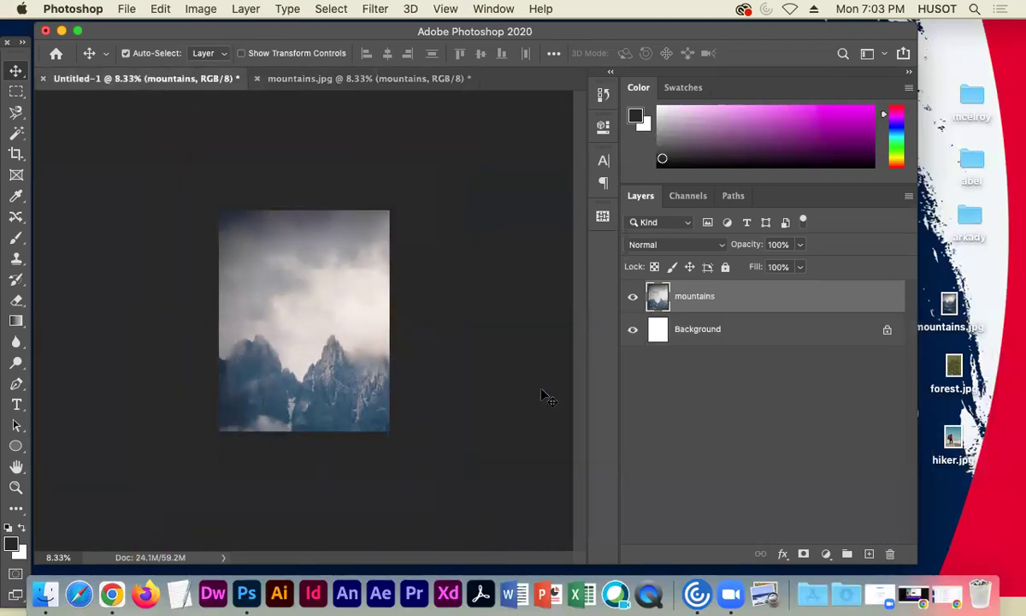
{"action": "left_click_drag", "start_coordinate": [348, 389], "coordinate": [319, 306]}
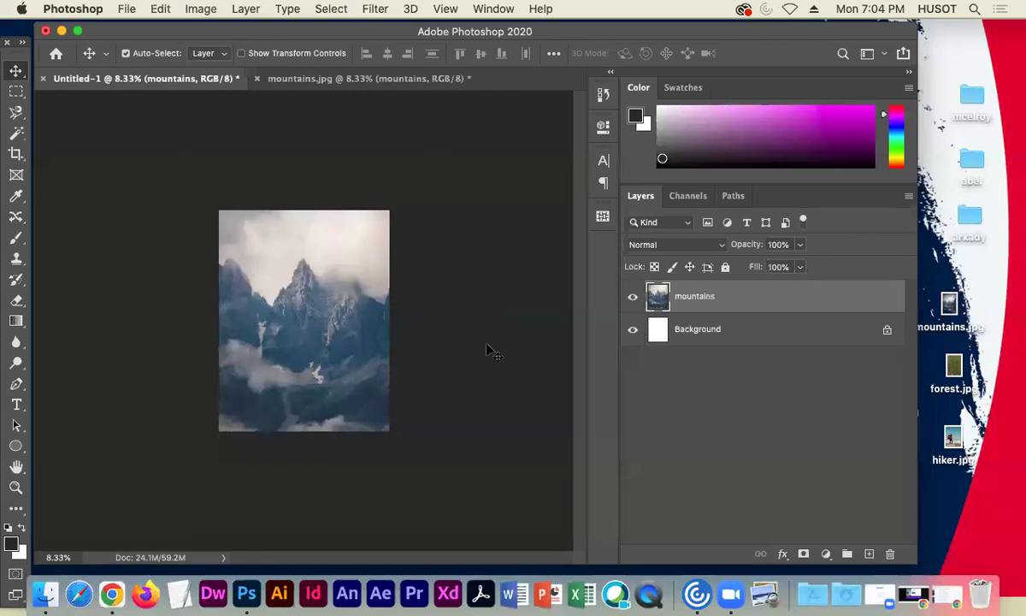
- Toggle the visibility of the mountains layer repeatedly to compare it with the white Background, leaving it visible
{"action": "left_click", "coordinate": [633, 296]}
{"action": "left_click", "coordinate": [632, 299]}
{"action": "left_click", "coordinate": [633, 299]}
{"action": "left_click", "coordinate": [632, 300]}
{"action": "left_click", "coordinate": [632, 299]}
{"action": "left_click", "coordinate": [632, 299]}
{"action": "left_click", "coordinate": [632, 300]}
{"action": "left_click", "coordinate": [632, 300]}
{"action": "left_click", "coordinate": [633, 299]}
{"action": "left_click", "coordinate": [632, 300]}
{"action": "left_click", "coordinate": [632, 299]}
{"action": "left_click", "coordinate": [632, 299]}
{"action": "left_click", "coordinate": [633, 299]}
{"action": "left_click", "coordinate": [633, 299]}
- Compare the framing of the mountains in Untitled-1 with the full picture in mountains.jpg
{"action": "key", "text": "super+equal"}
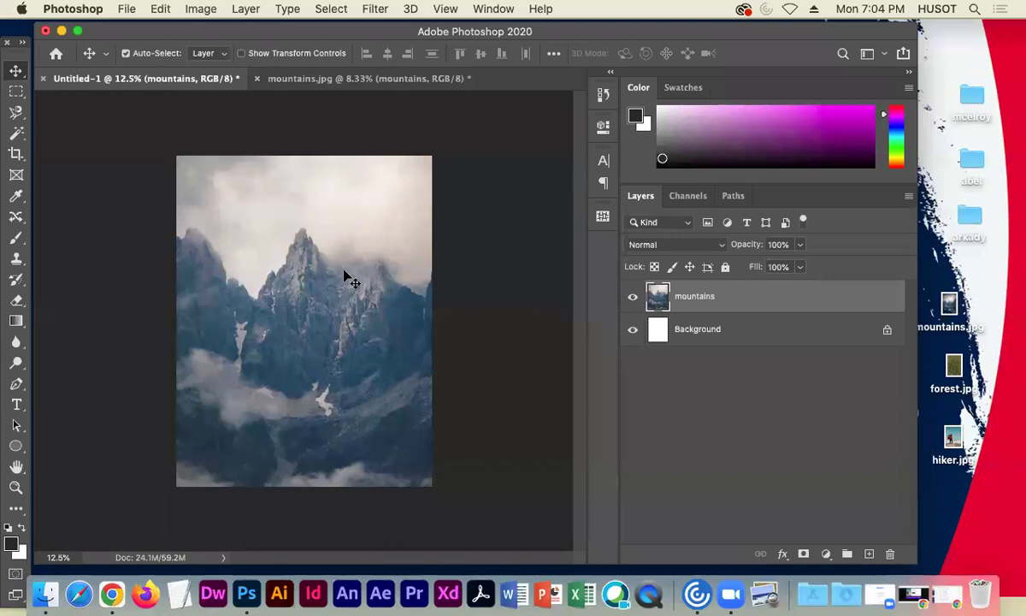
{"action": "left_click", "coordinate": [364, 78]}
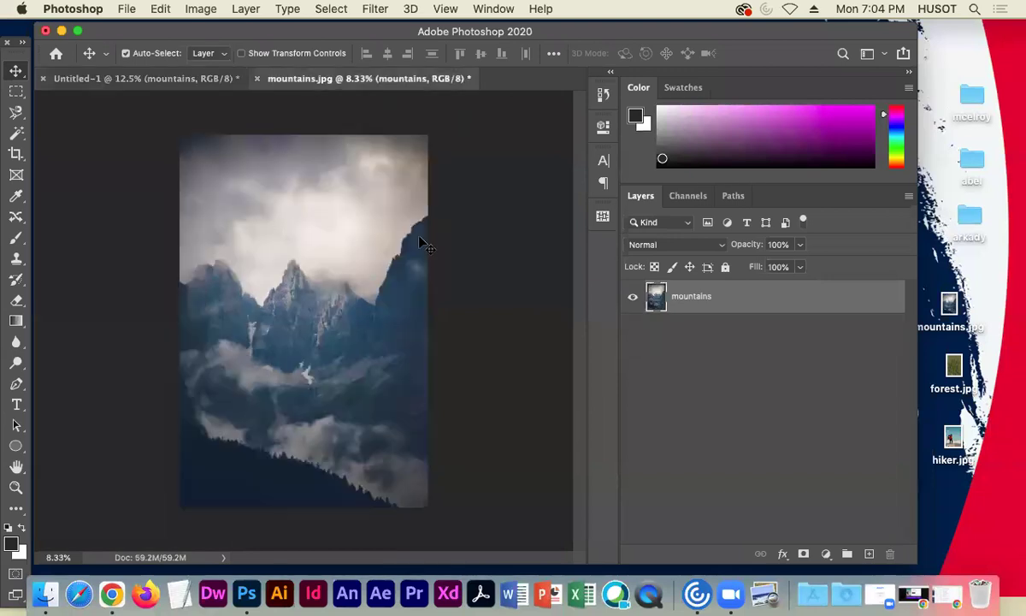
{"action": "left_click", "coordinate": [140, 82]}
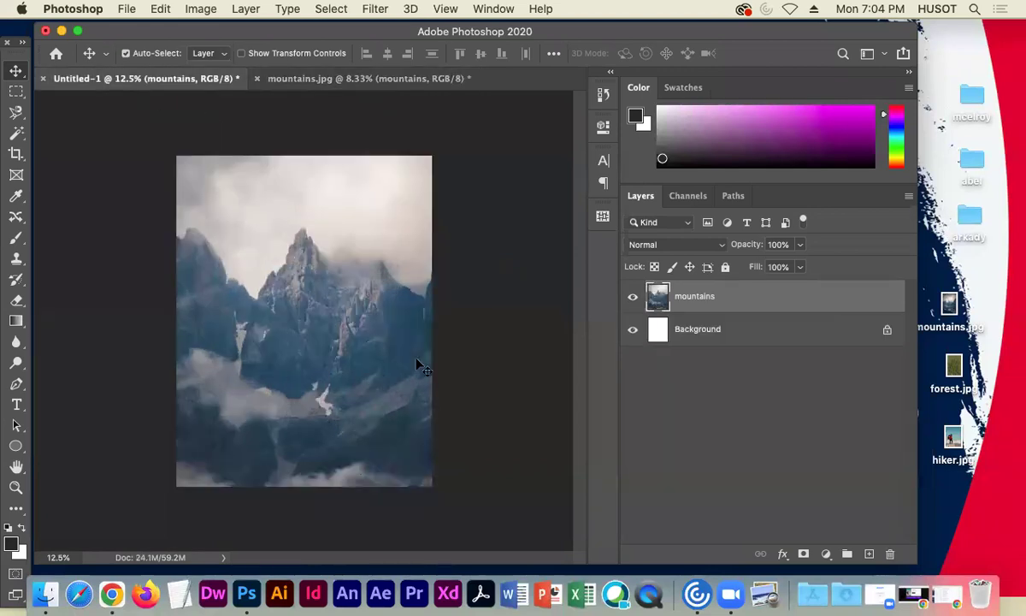
- Close mountains.jpg, saving its changes on the computer to the Desktop as mountains.jpf in JPEG 2000 format with the default options
{"action": "left_click", "coordinate": [398, 78]}
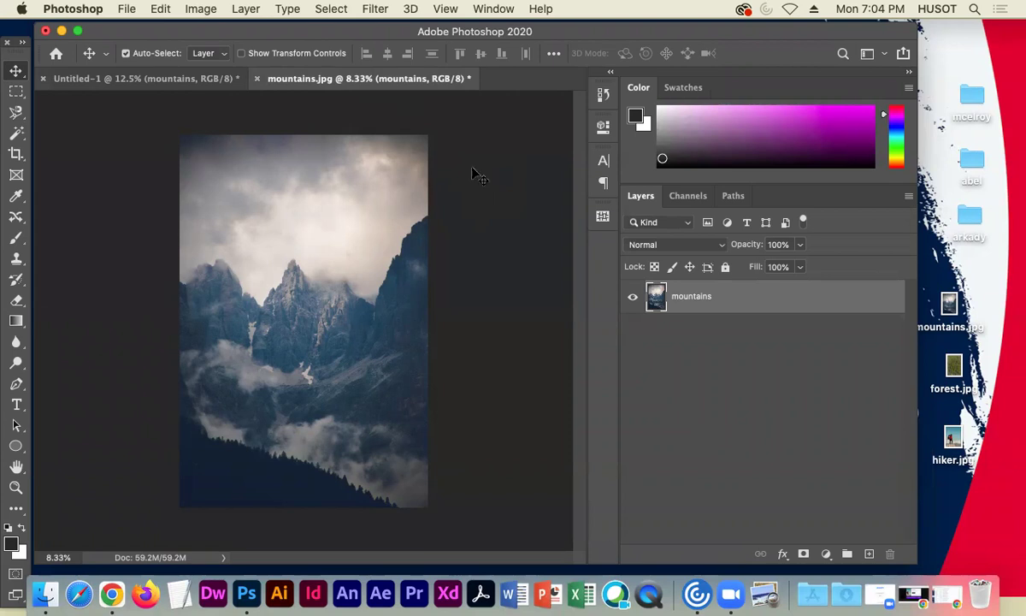
{"action": "left_click", "coordinate": [257, 78]}
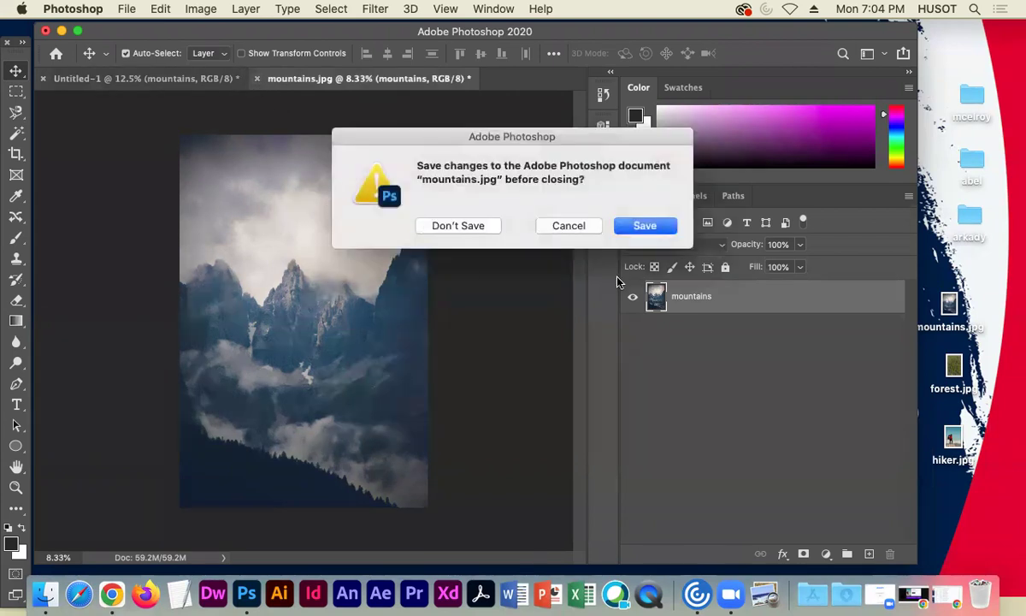
{"action": "left_click", "coordinate": [646, 225]}
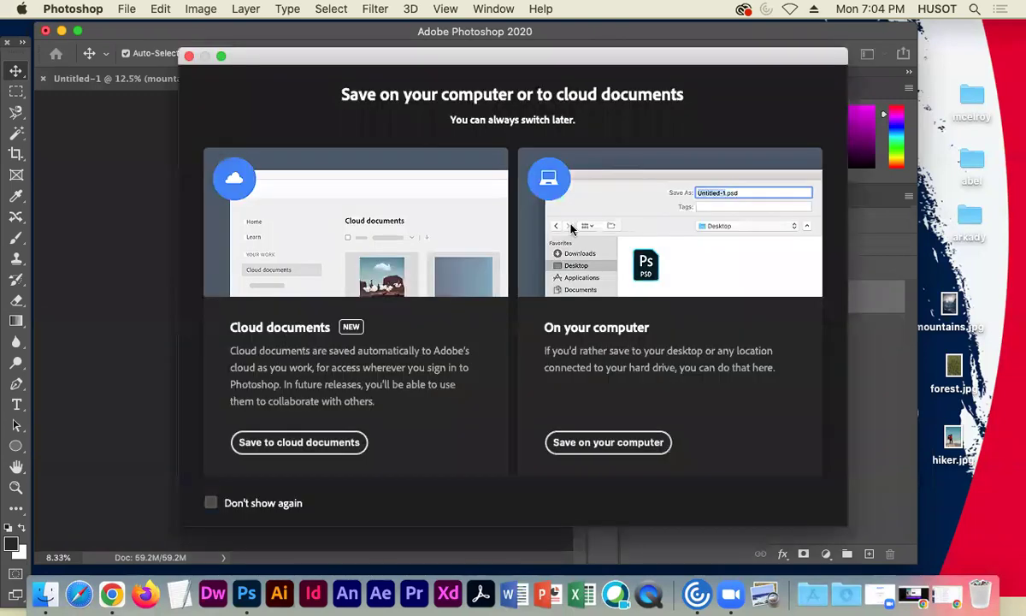
{"action": "left_click", "coordinate": [573, 446]}
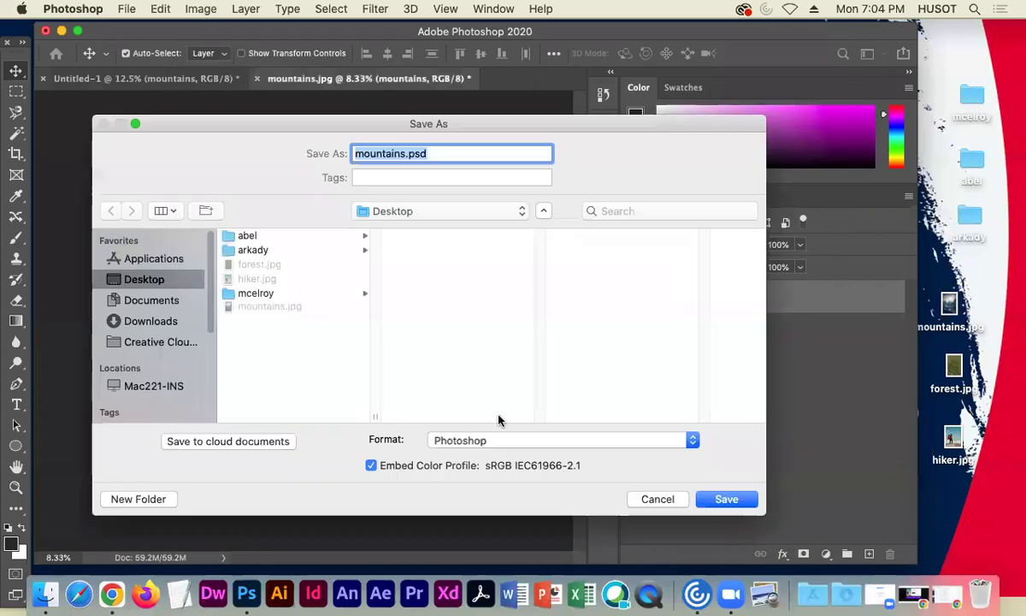
{"action": "left_click", "coordinate": [453, 441]}
{"action": "left_click", "coordinate": [459, 484]}
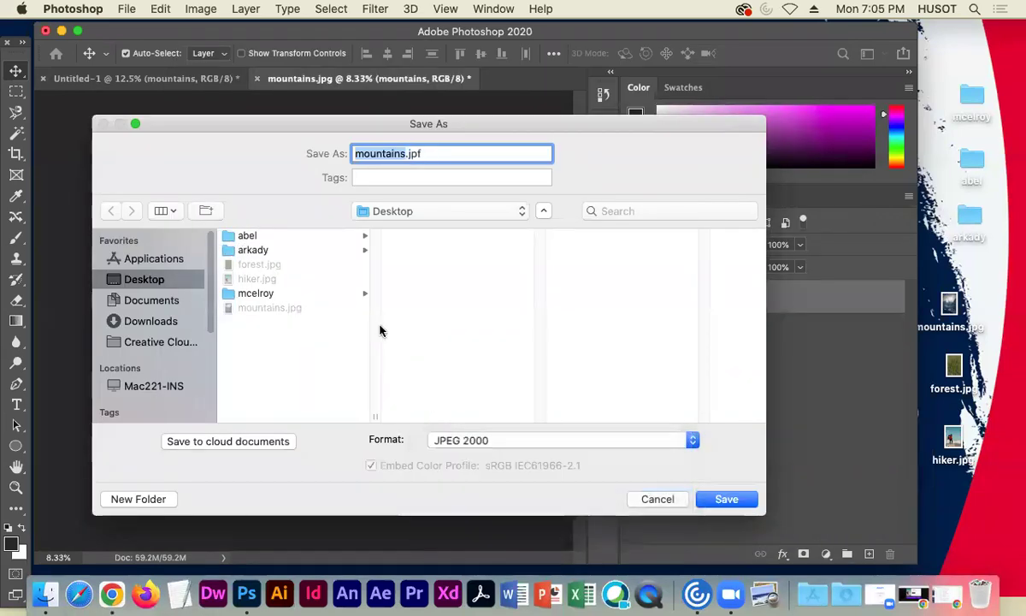
{"action": "left_click", "coordinate": [523, 440]}
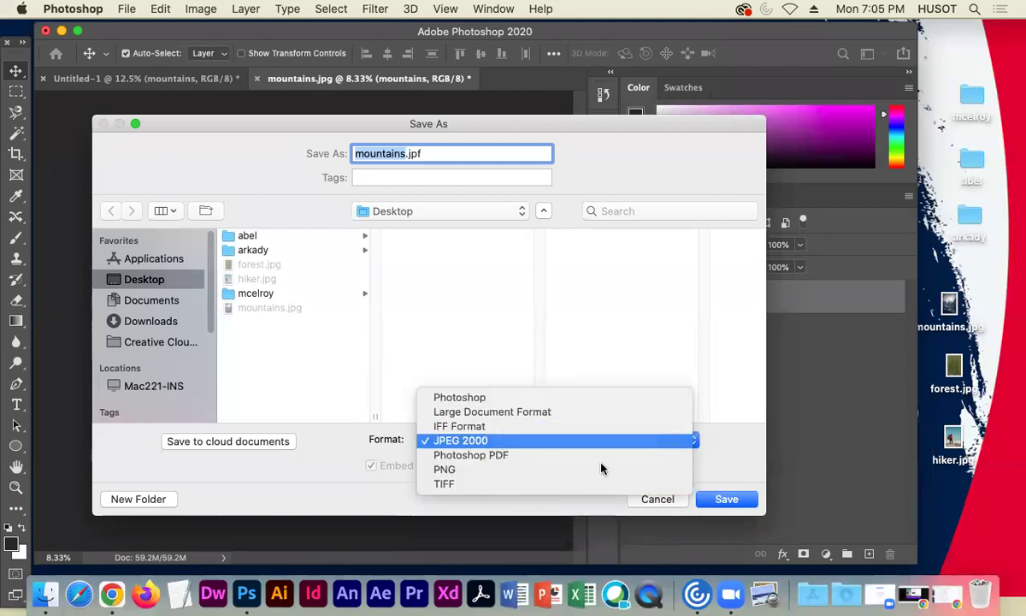
{"action": "left_click", "coordinate": [680, 443]}
{"action": "left_click", "coordinate": [729, 499]}
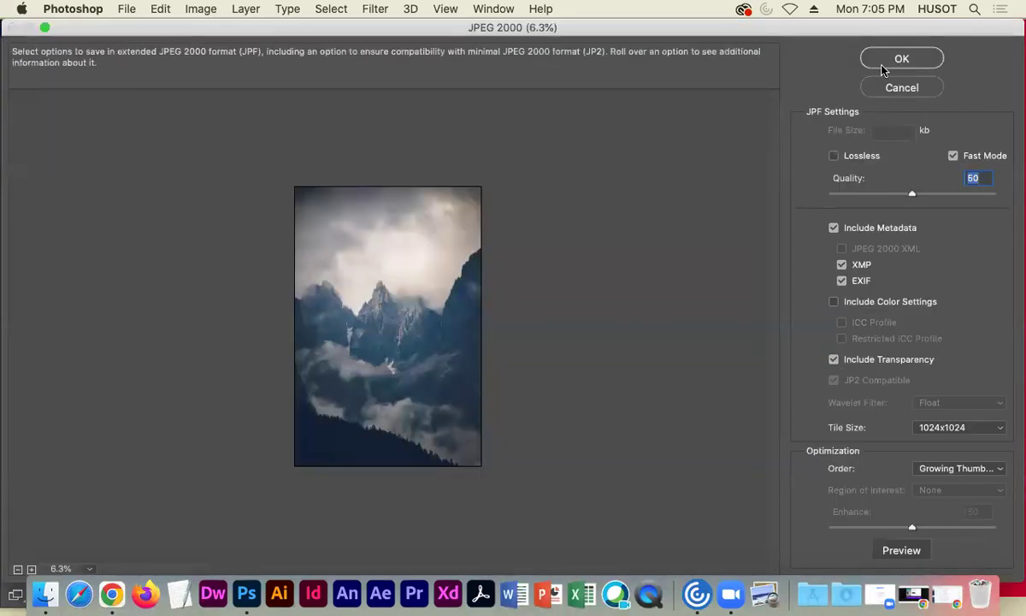
{"action": "left_click", "coordinate": [880, 60]}
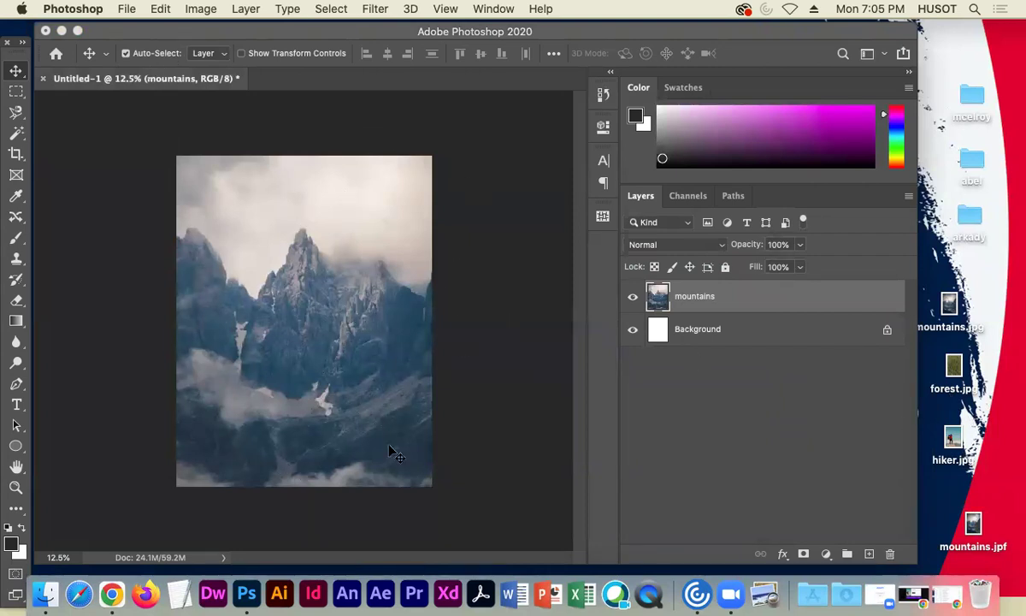
{"action": "left_click", "coordinate": [632, 330]}
{"action": "left_click", "coordinate": [632, 297]}
{"action": "left_click", "coordinate": [147, 121]}
- Begin saving Untitled-1 as a new file on the computer and name it lecture01_mountains.psd
{"action": "left_click", "coordinate": [126, 11]}
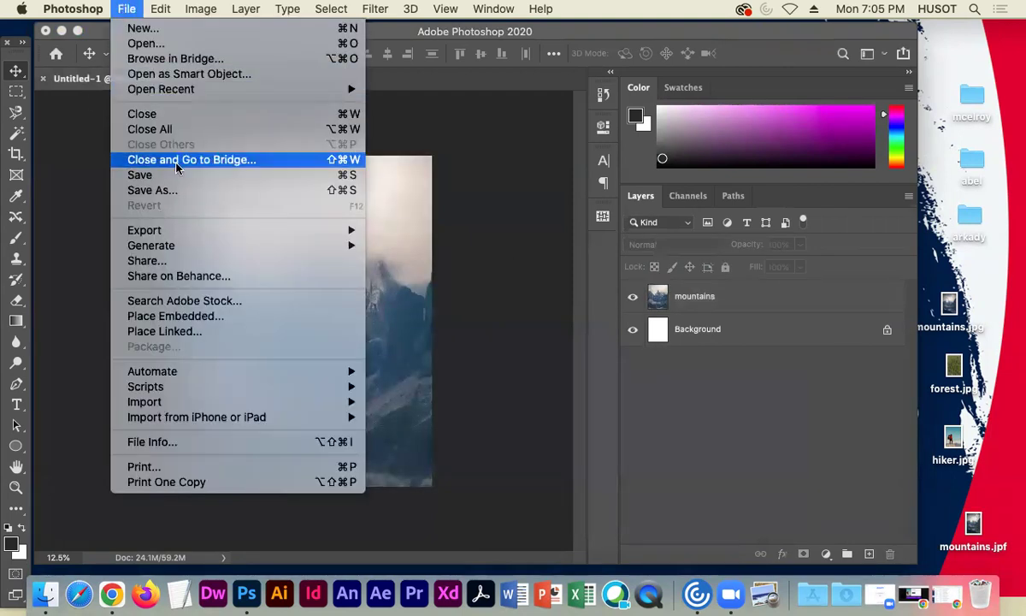
{"action": "left_click", "coordinate": [154, 189]}
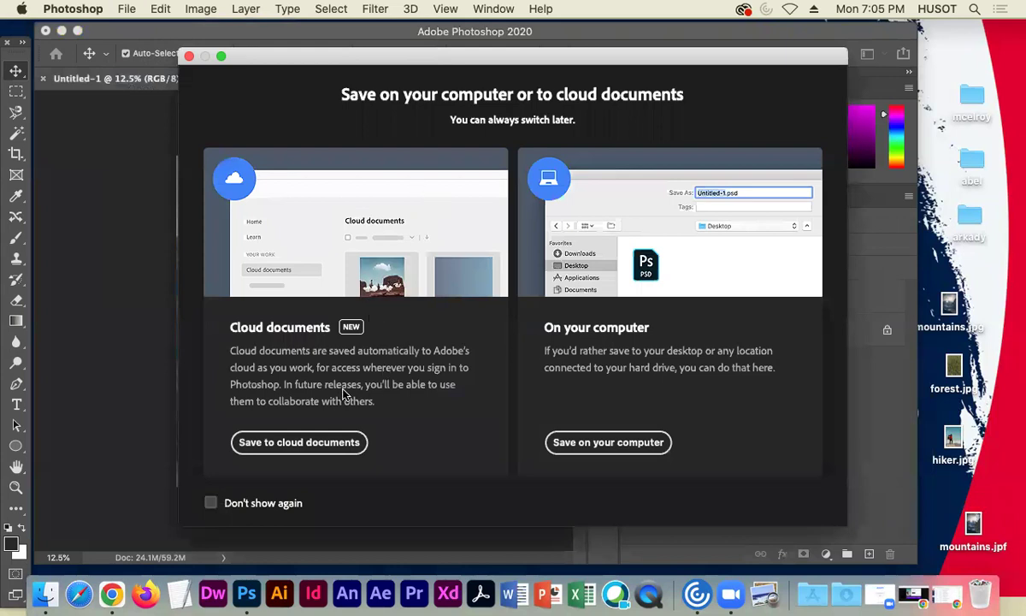
{"action": "left_click", "coordinate": [590, 445]}
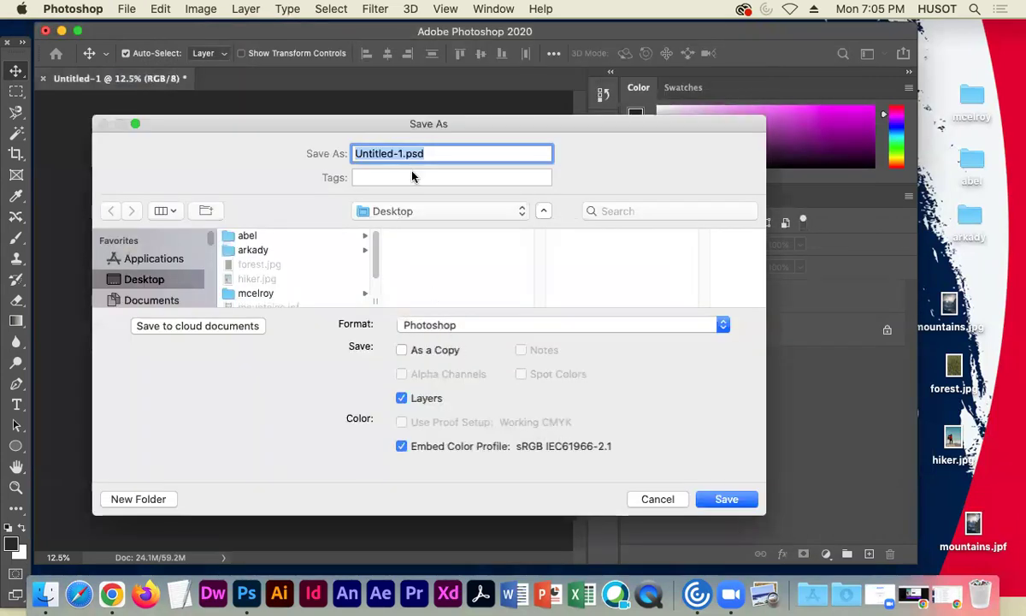
{"action": "left_click", "coordinate": [387, 154]}
{"action": "left_click_drag", "start_coordinate": [401, 154], "coordinate": [316, 146]}
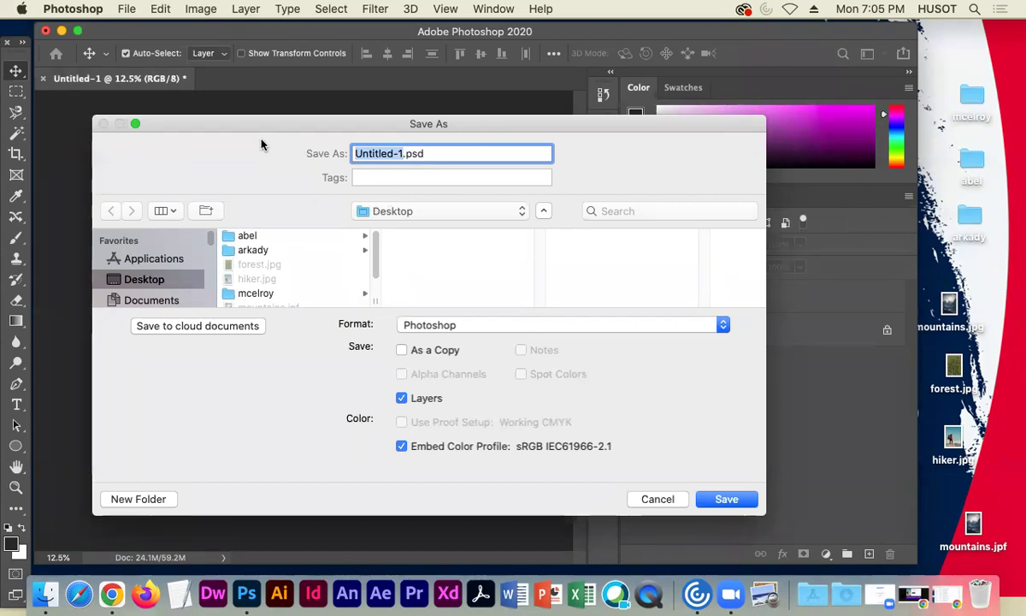
{"action": "type", "text": "lecture01"}
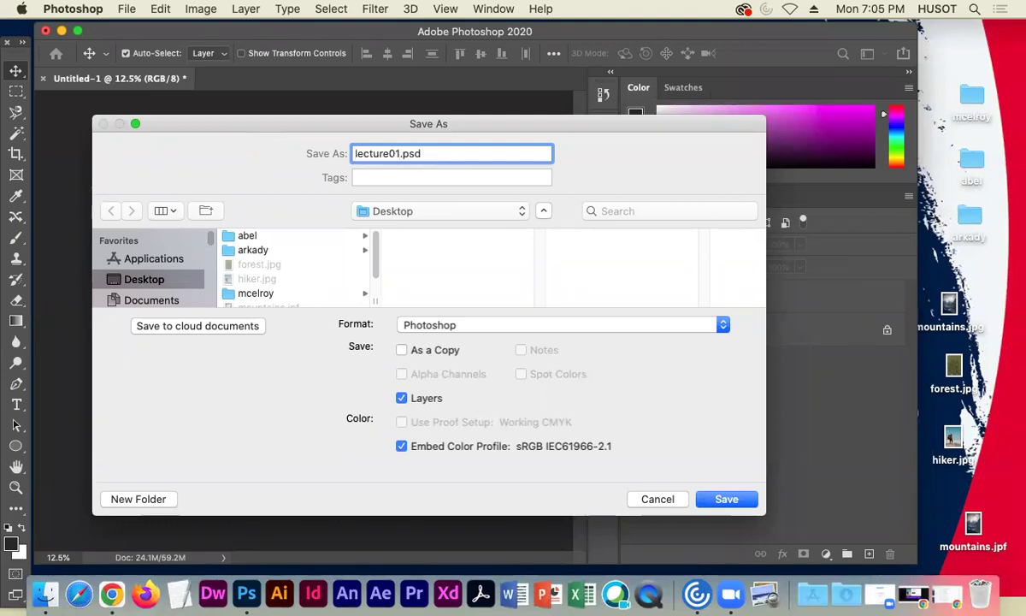
{"action": "type", "text": "_mountains"}
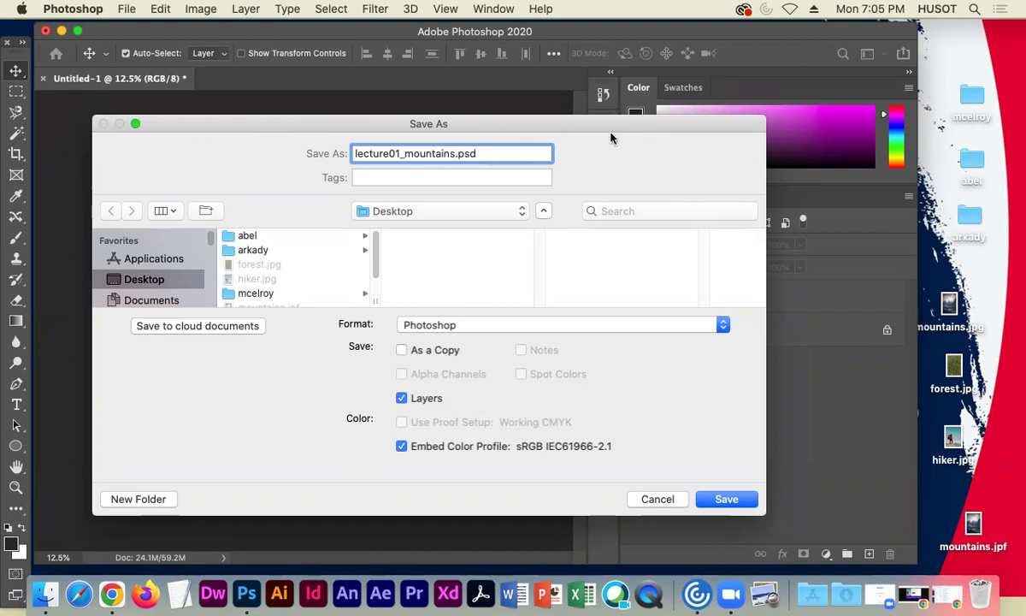
{"action": "left_click_drag", "start_coordinate": [611, 138], "coordinate": [512, 158]}
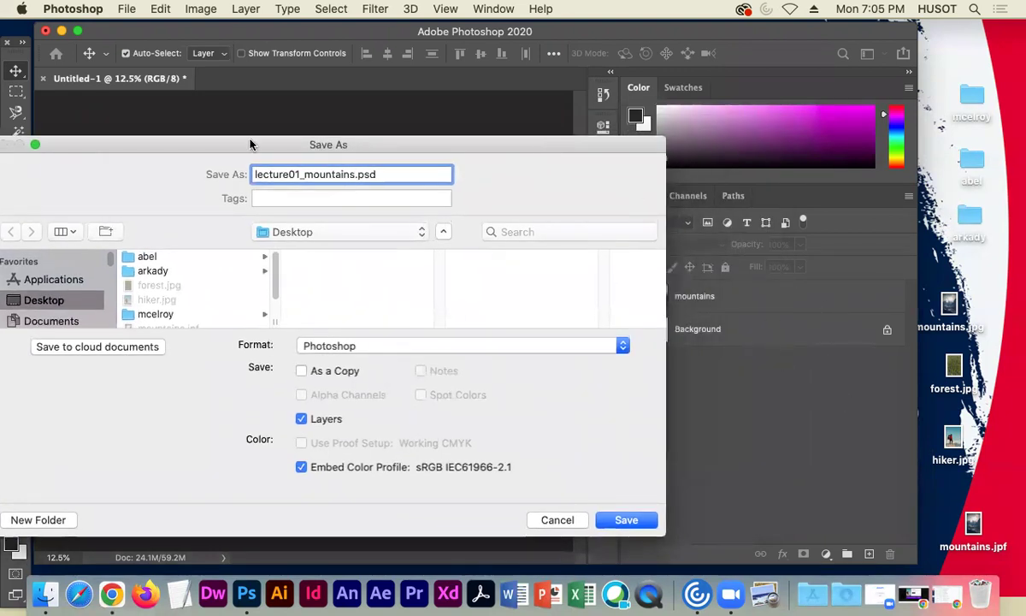
{"action": "left_click_drag", "start_coordinate": [220, 151], "coordinate": [317, 131]}
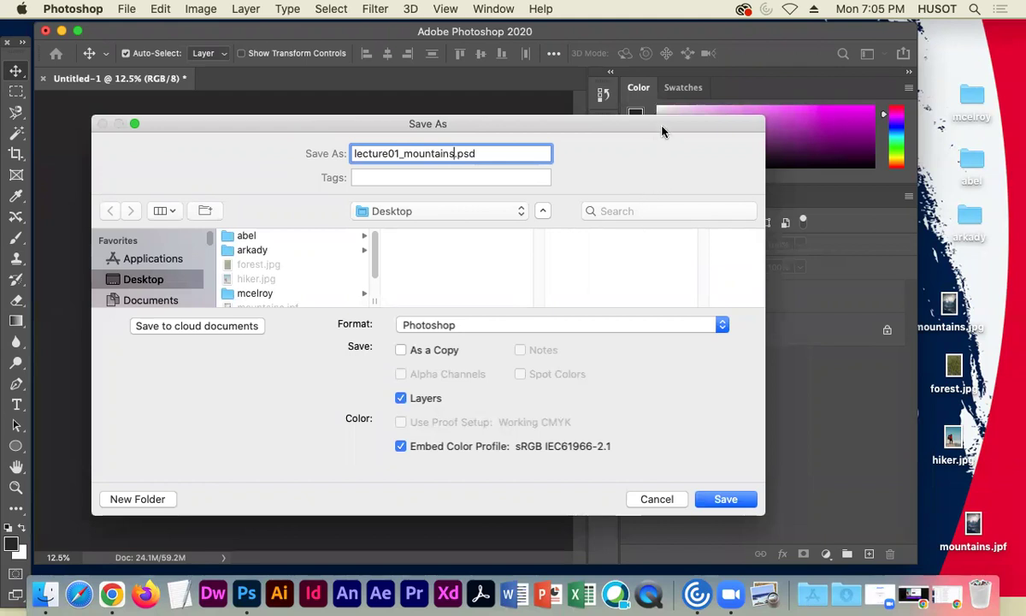
{"action": "left_click_drag", "start_coordinate": [664, 131], "coordinate": [542, 136]}
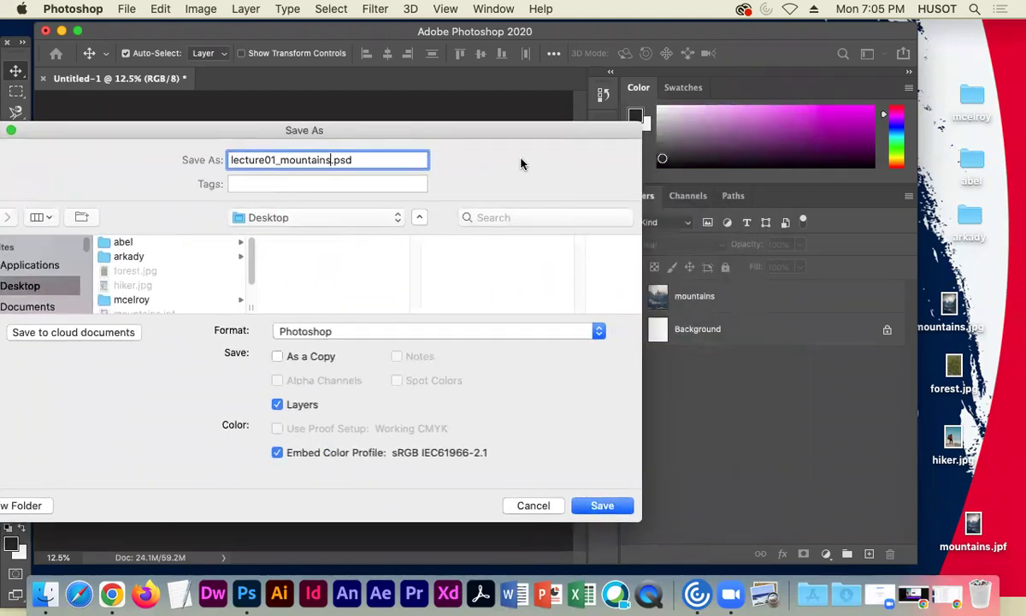
{"action": "left_click_drag", "start_coordinate": [465, 131], "coordinate": [551, 119]}
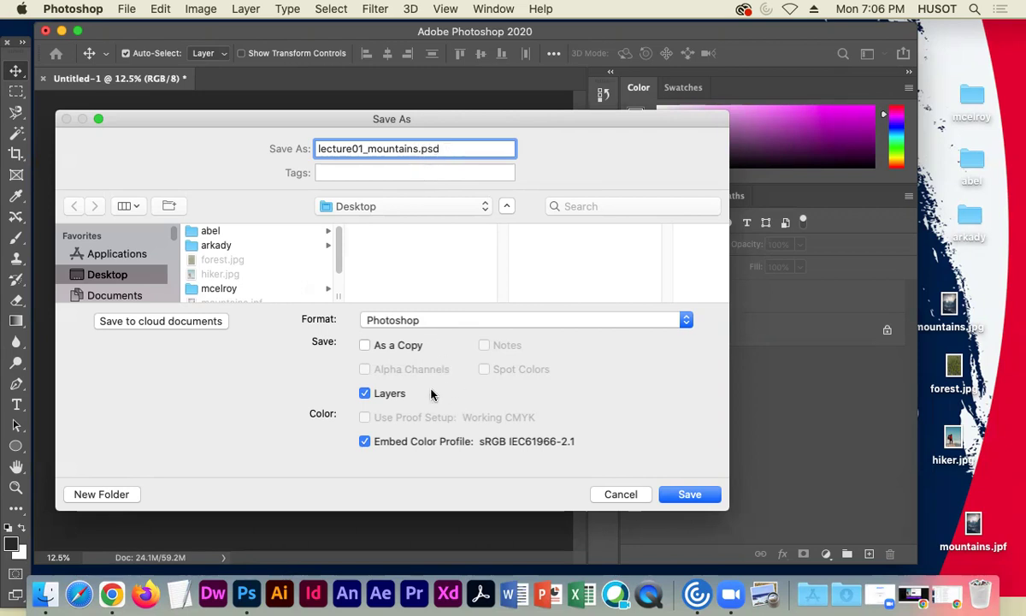
- Keep the Photoshop format with layers included and save lecture01_mountains.psd to the Desktop
{"action": "left_click", "coordinate": [425, 320]}
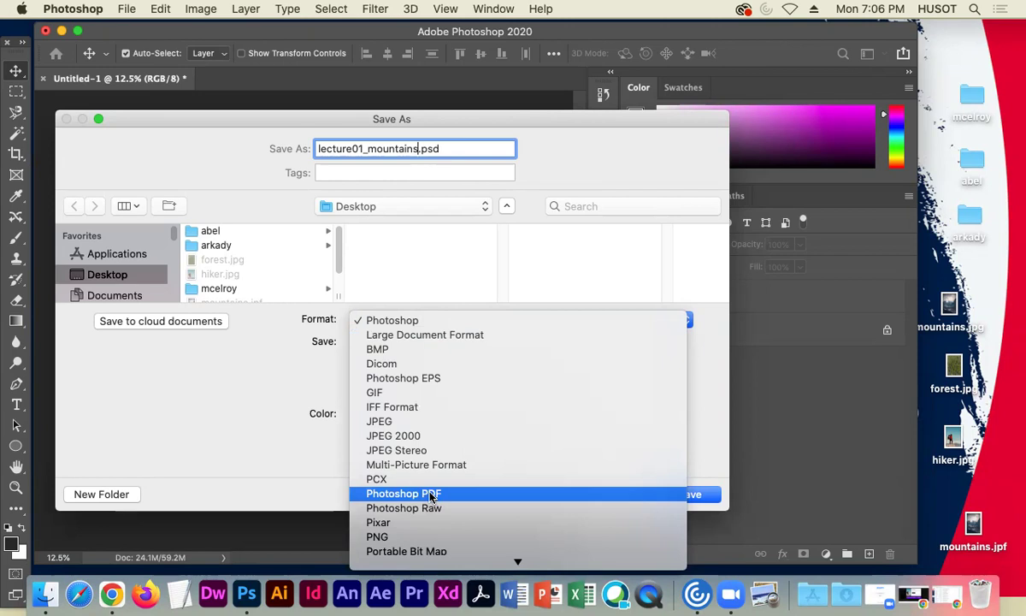
{"action": "left_click", "coordinate": [398, 321]}
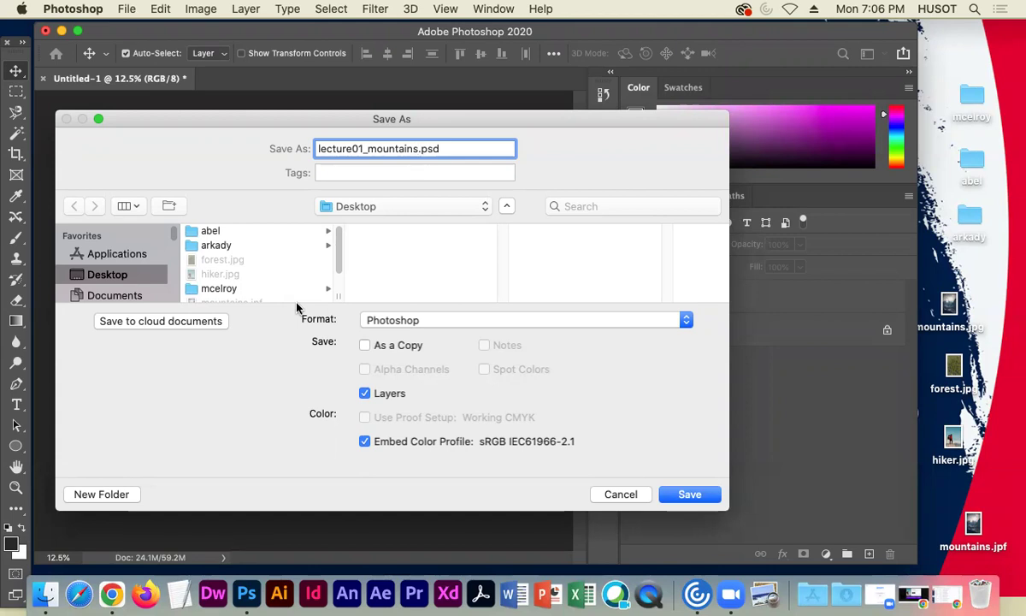
{"action": "left_click", "coordinate": [416, 148]}
{"action": "left_click_drag", "start_coordinate": [542, 120], "coordinate": [537, 119]}
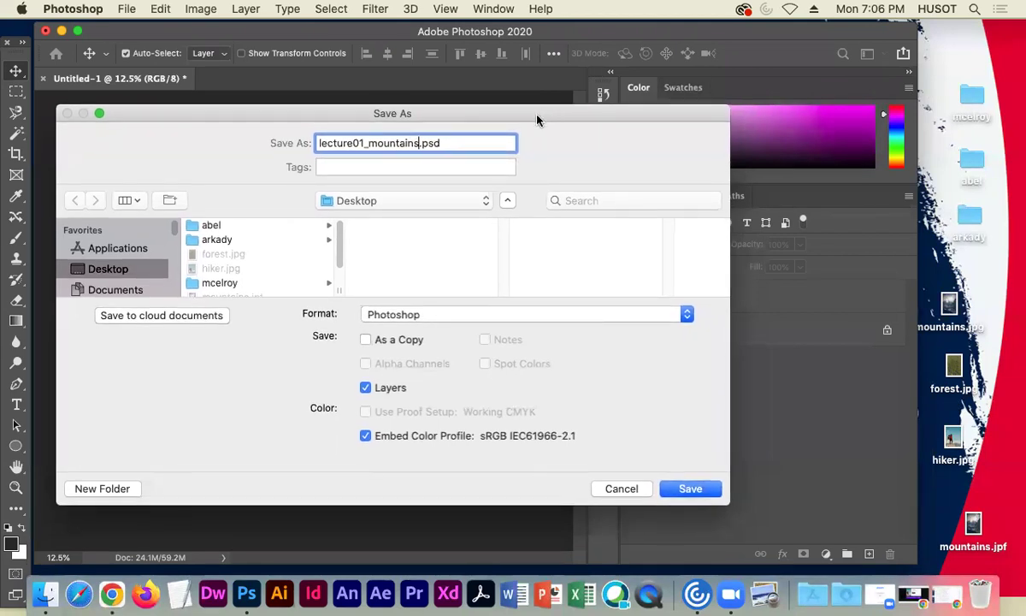
{"action": "left_click", "coordinate": [688, 486]}
{"action": "left_click", "coordinate": [703, 244]}
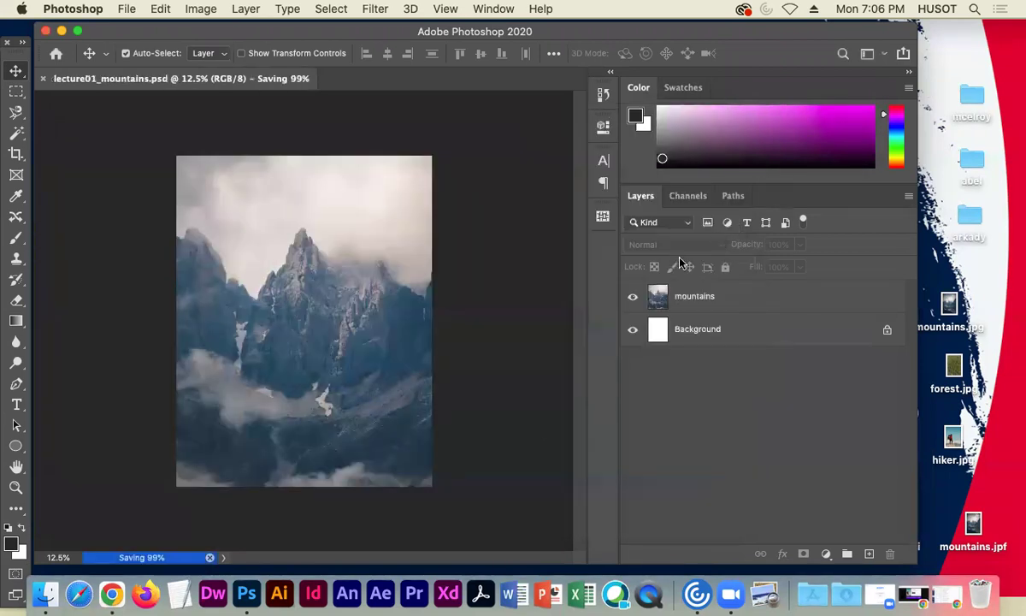
- Uncover the desktop and group the lecture01_mountains.psd and mountains.jpg icons together, away from the other images, before returning to the Photoshop document
{"action": "left_click_drag", "start_coordinate": [807, 33], "coordinate": [630, 43]}
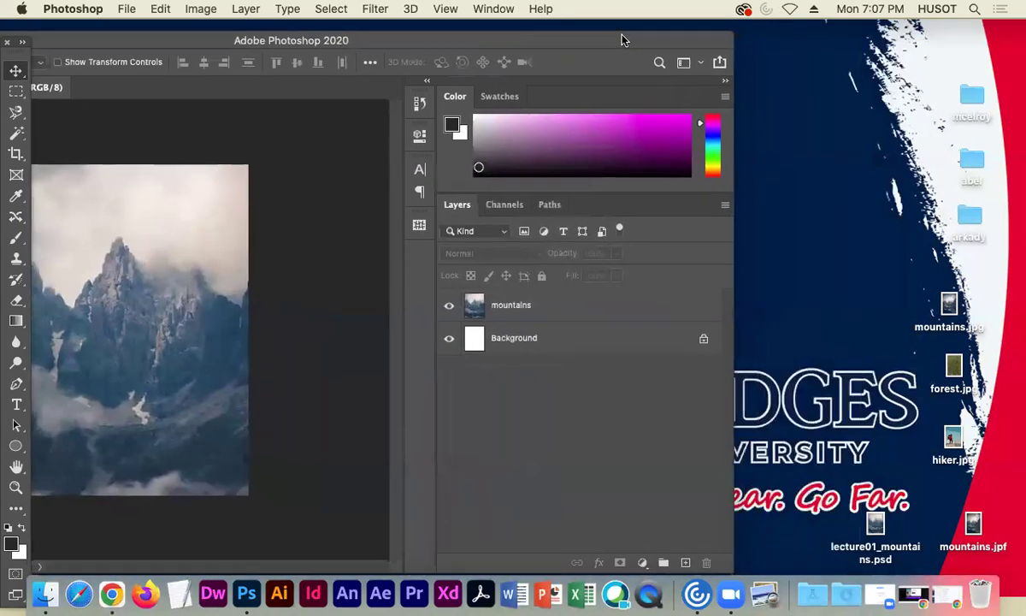
{"action": "left_click_drag", "start_coordinate": [876, 523], "coordinate": [815, 90]}
{"action": "left_click_drag", "start_coordinate": [950, 293], "coordinate": [819, 212]}
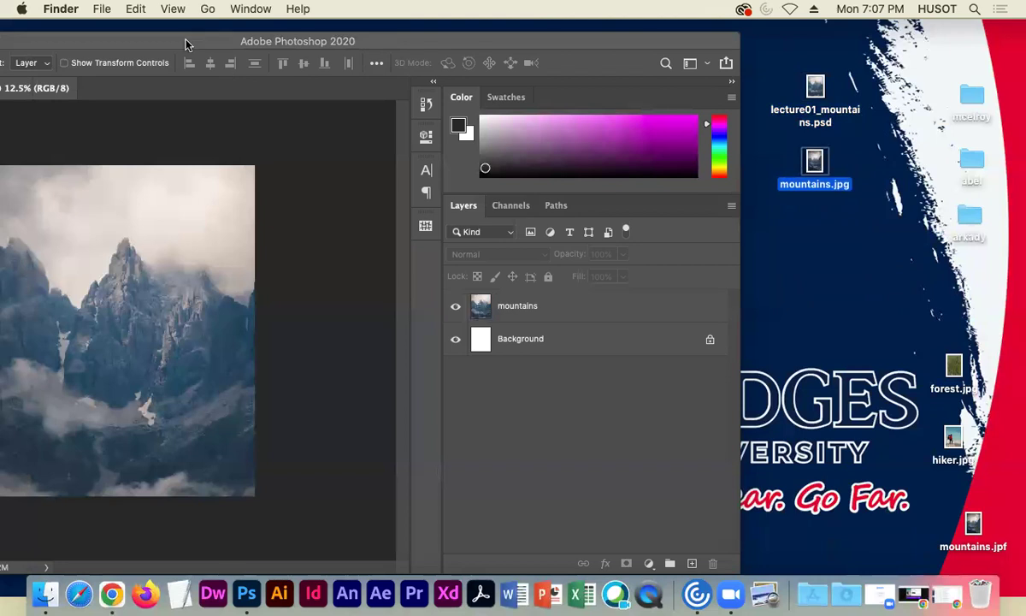
{"action": "left_click_drag", "start_coordinate": [177, 43], "coordinate": [360, 42]}
{"action": "left_click_drag", "start_coordinate": [218, 41], "coordinate": [248, 41]}
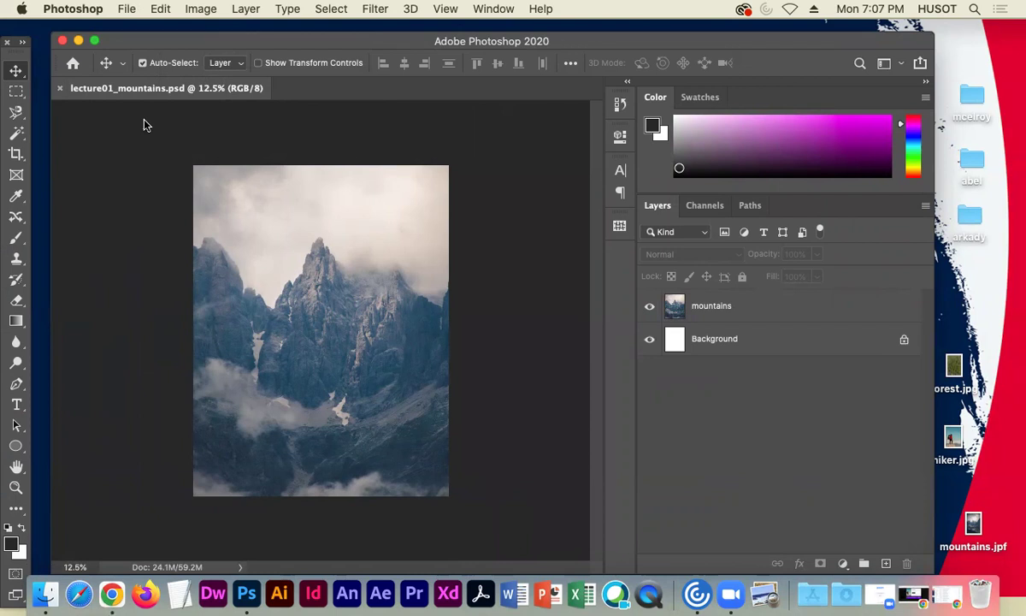
{"action": "left_click_drag", "start_coordinate": [205, 47], "coordinate": [210, 47]}
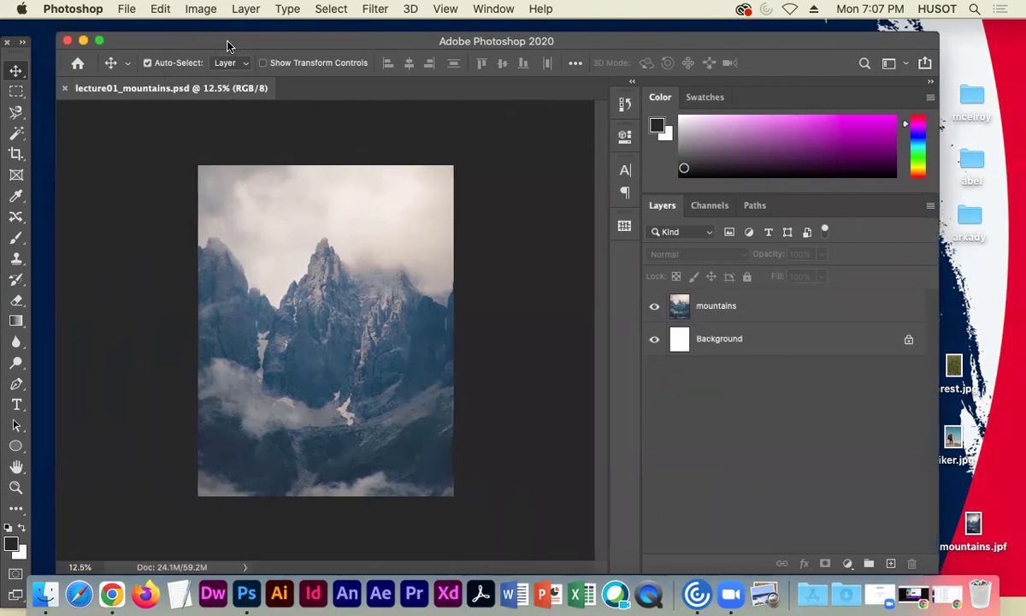
{"action": "left_click_drag", "start_coordinate": [220, 39], "coordinate": [217, 39]}
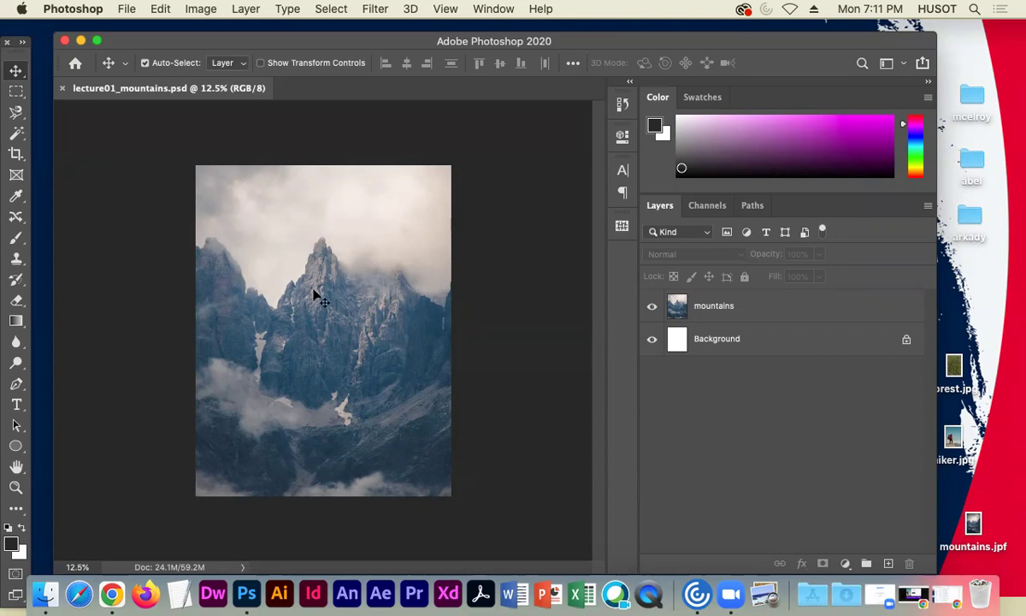
- Open hiker.jpg from the Desktop
{"action": "left_click", "coordinate": [127, 9]}
{"action": "left_click", "coordinate": [124, 42]}
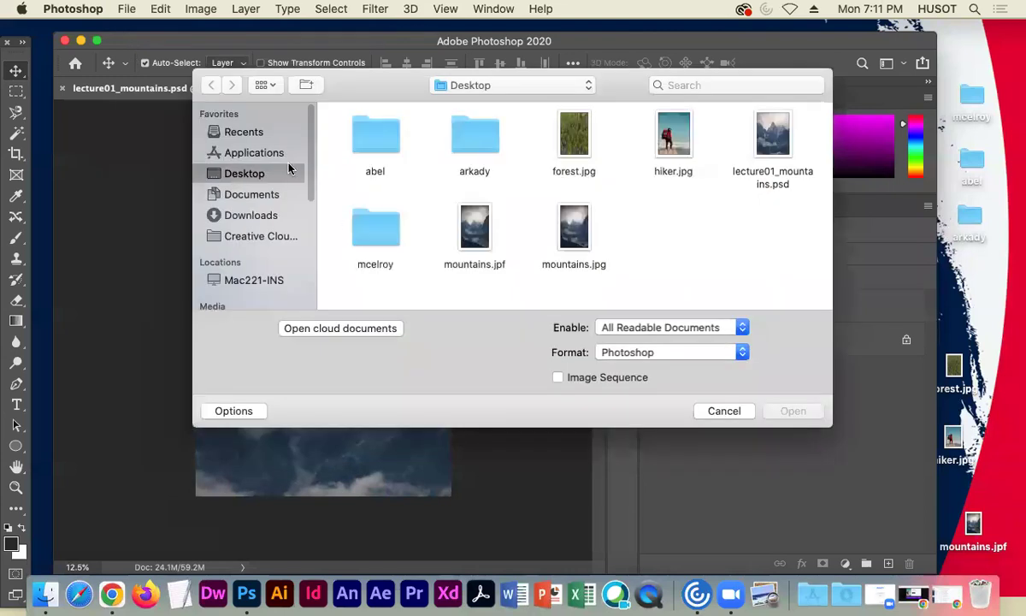
{"action": "left_click", "coordinate": [674, 137]}
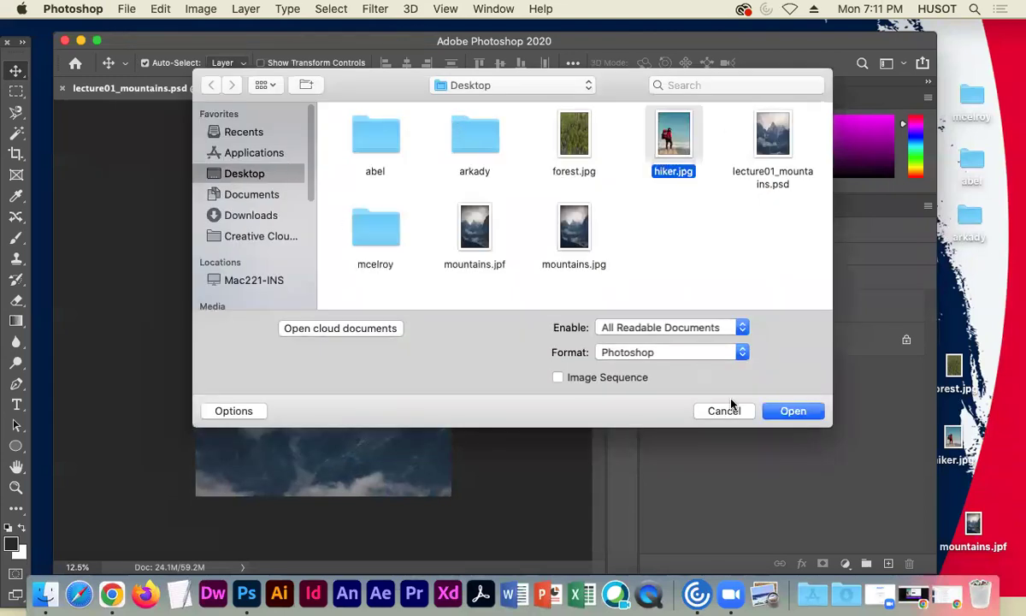
{"action": "left_click", "coordinate": [790, 412]}
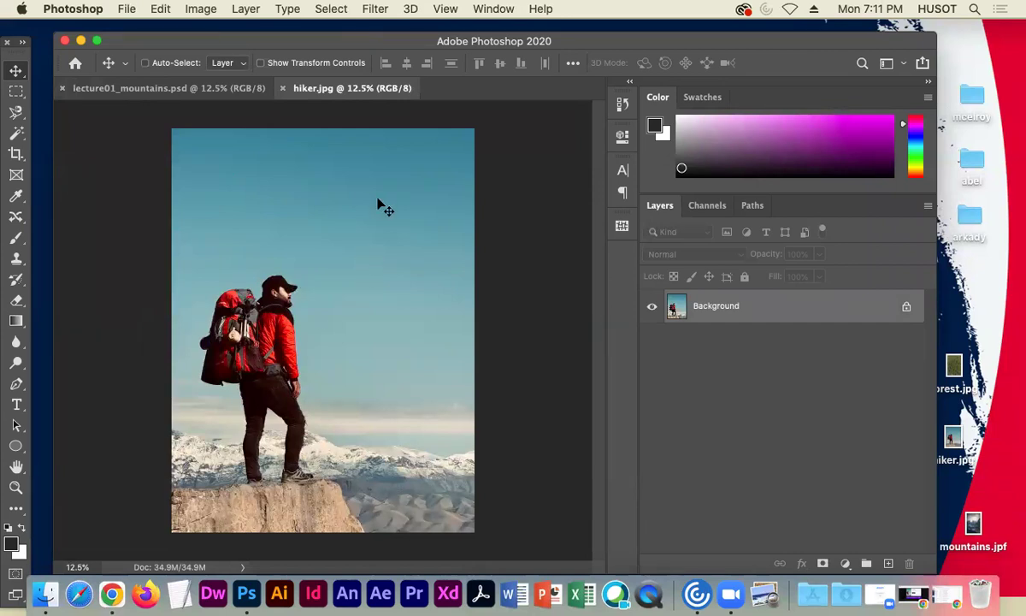
- Examine the individual pixels of the sky in hiker.jpg at up to 3200% magnification, returning to the full picture at 12.5%
{"action": "key", "text": "super+plus"}
{"action": "key", "text": "super+plus"}
{"action": "key", "text": "super+plus"}
{"action": "key", "text": "super+plus"}
{"action": "key", "text": "super+plus"}
{"action": "key", "text": "super+plus"}
{"action": "key", "text": "super+plus"}
{"action": "key", "text": "super+plus"}
{"action": "key", "text": "super+plus"}
{"action": "key", "text": "super+plus"}
{"action": "key", "text": "super+plus"}
{"action": "key", "text": "super+plus"}
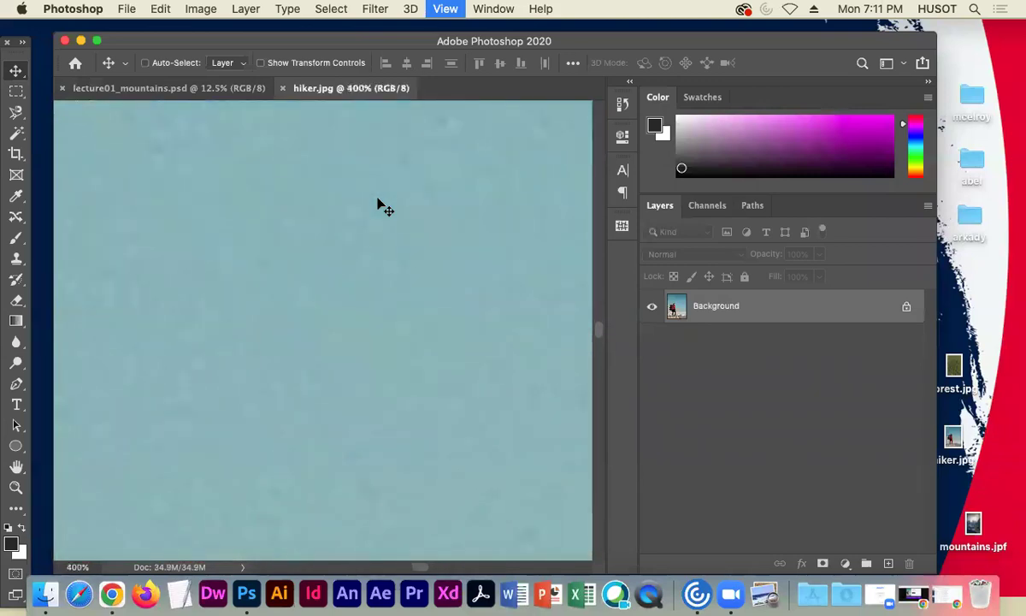
{"action": "key", "text": "super+plus"}
{"action": "key", "text": "super+plus"}
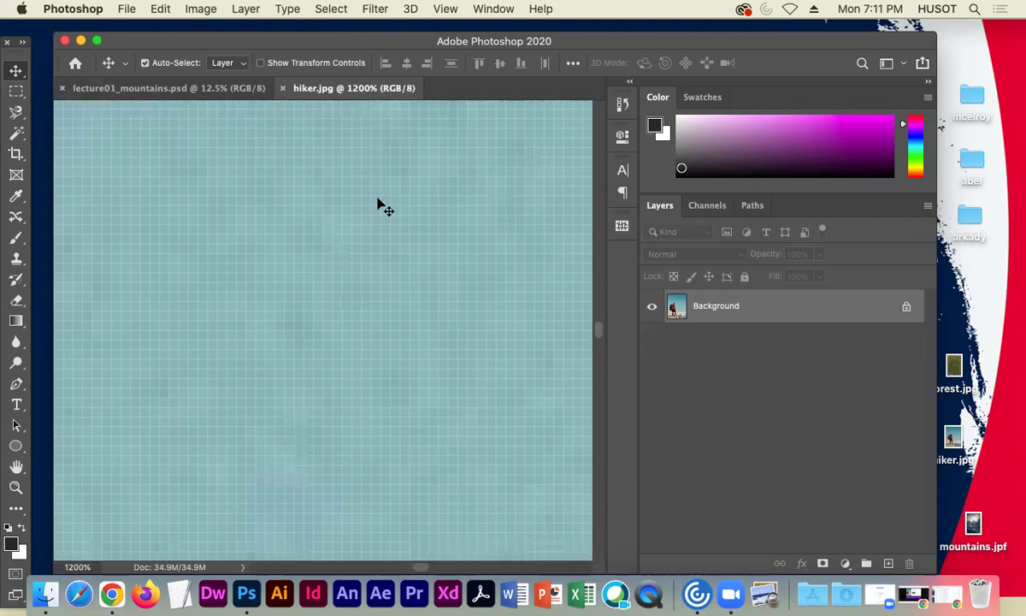
{"action": "key", "text": "super+plus"}
{"action": "key", "text": "super+plus"}
{"action": "key", "text": "super+plus"}
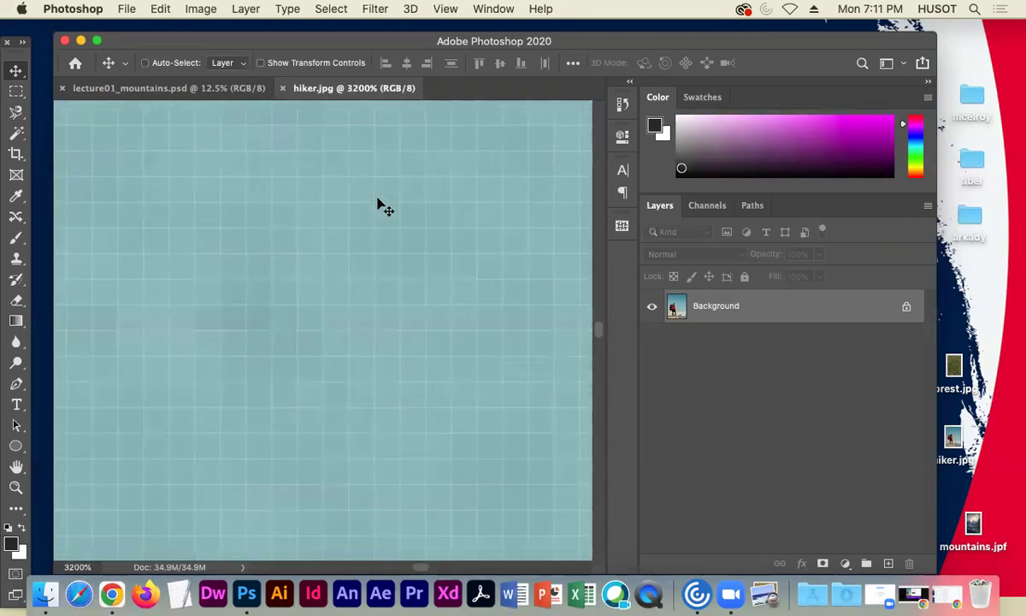
{"action": "key", "text": "super+minus"}
{"action": "key", "text": "super+minus"}
{"action": "key", "text": "super+minus"}
{"action": "key", "text": "super+minus"}
{"action": "key", "text": "super+minus"}
{"action": "key", "text": "super+minus"}
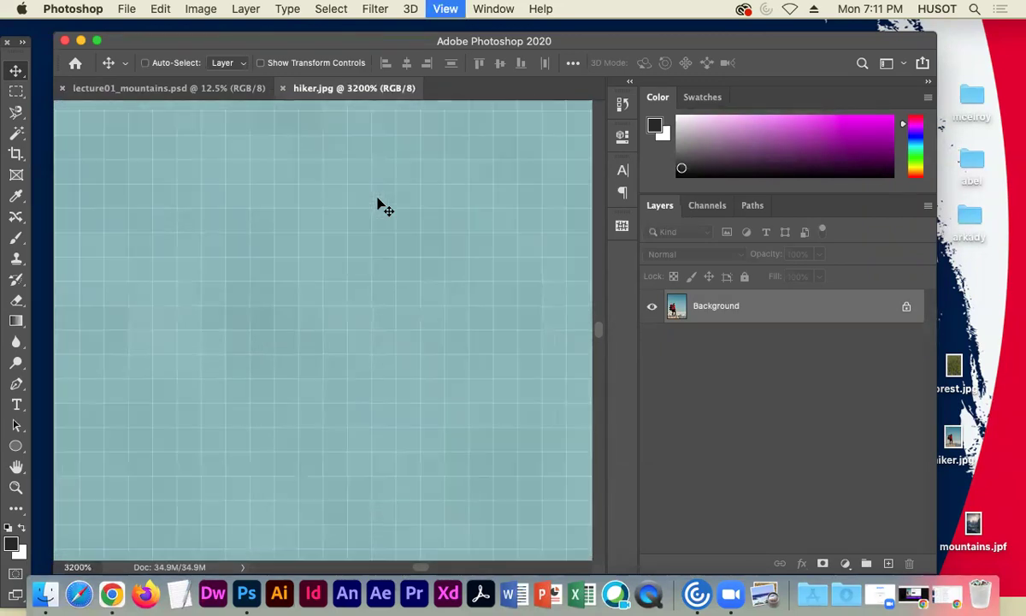
{"action": "key", "text": "super+minus"}
{"action": "key", "text": "super+minus"}
{"action": "key", "text": "super+minus"}
{"action": "key", "text": "super+minus"}
{"action": "key", "text": "super+minus"}
{"action": "key", "text": "super+minus"}
{"action": "key", "text": "super+minus"}
{"action": "key", "text": "super+minus"}
{"action": "key", "text": "super+minus"}
{"action": "key", "text": "super+minus"}
{"action": "key", "text": "super+minus"}
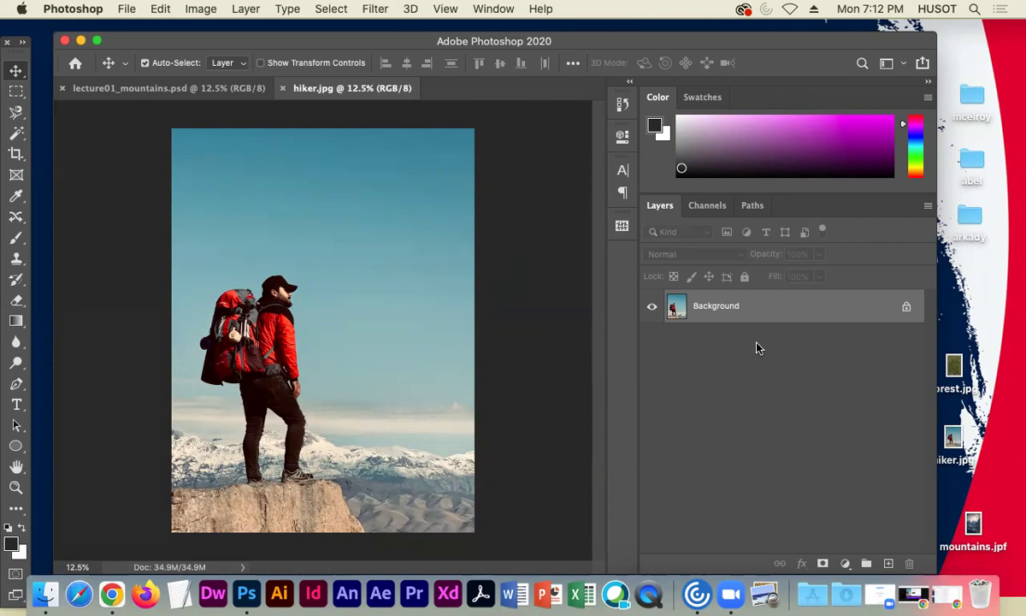
- Convert the locked Background of hiker.jpg into a layer named hiker, and test moving it on the canvas, undoing the trial move
{"action": "right_click", "coordinate": [779, 306]}
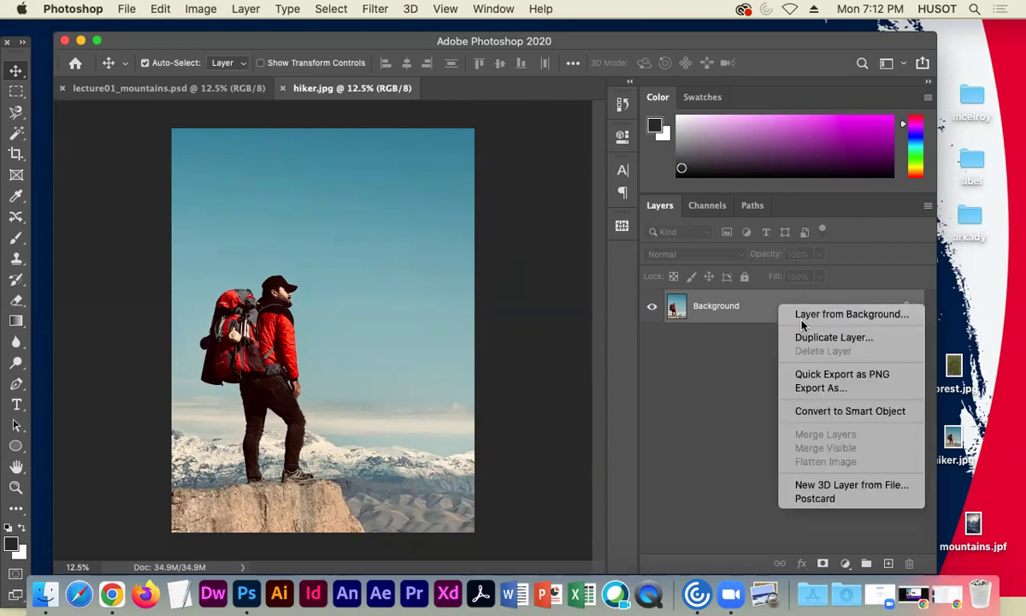
{"action": "left_click", "coordinate": [822, 314]}
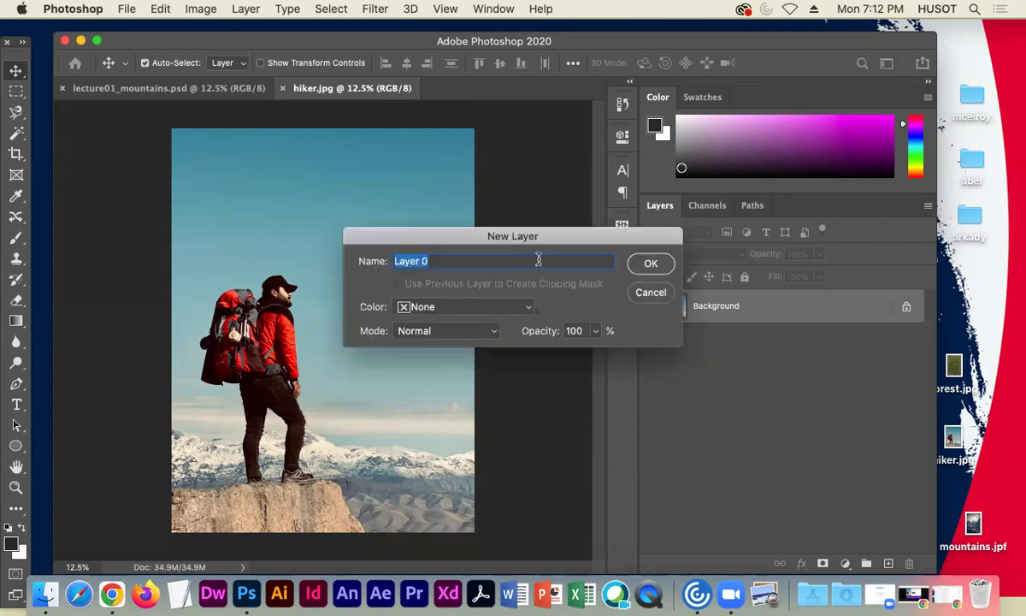
{"action": "type", "text": "hiker"}
{"action": "key", "text": "Return"}
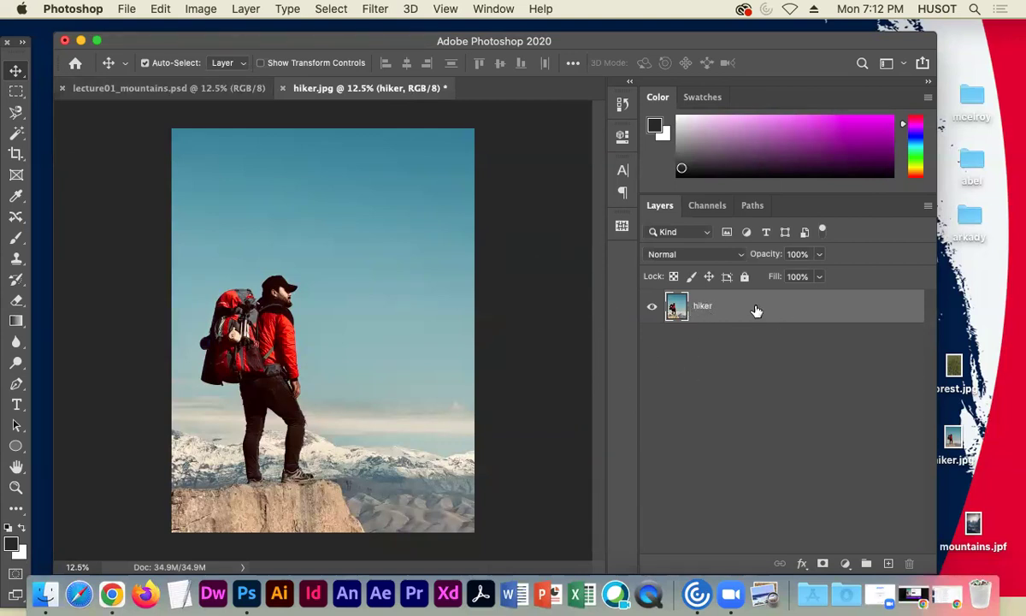
{"action": "left_click_drag", "start_coordinate": [311, 245], "coordinate": [499, 277]}
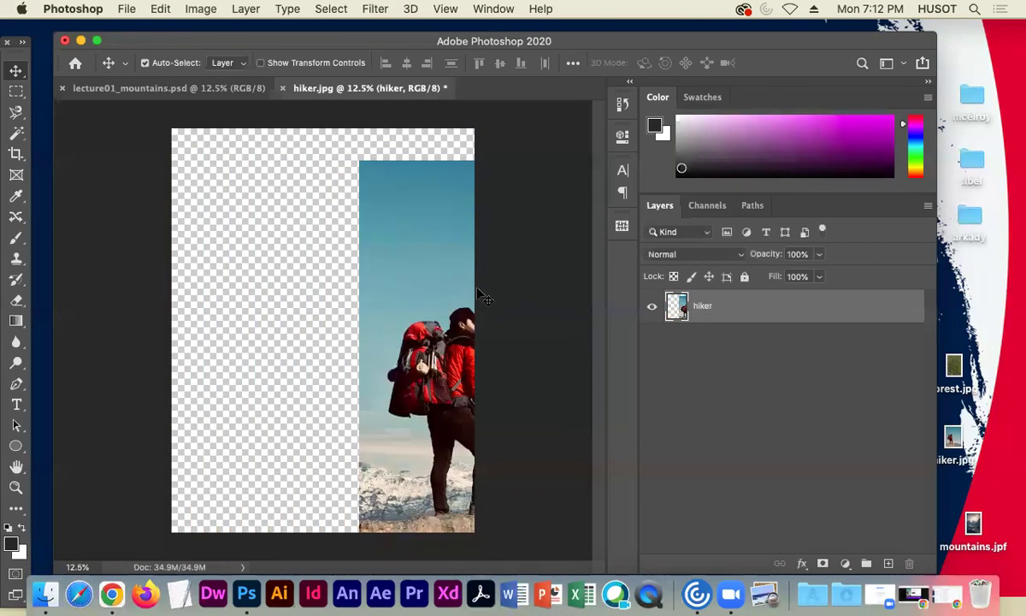
{"action": "key", "text": "super+z"}
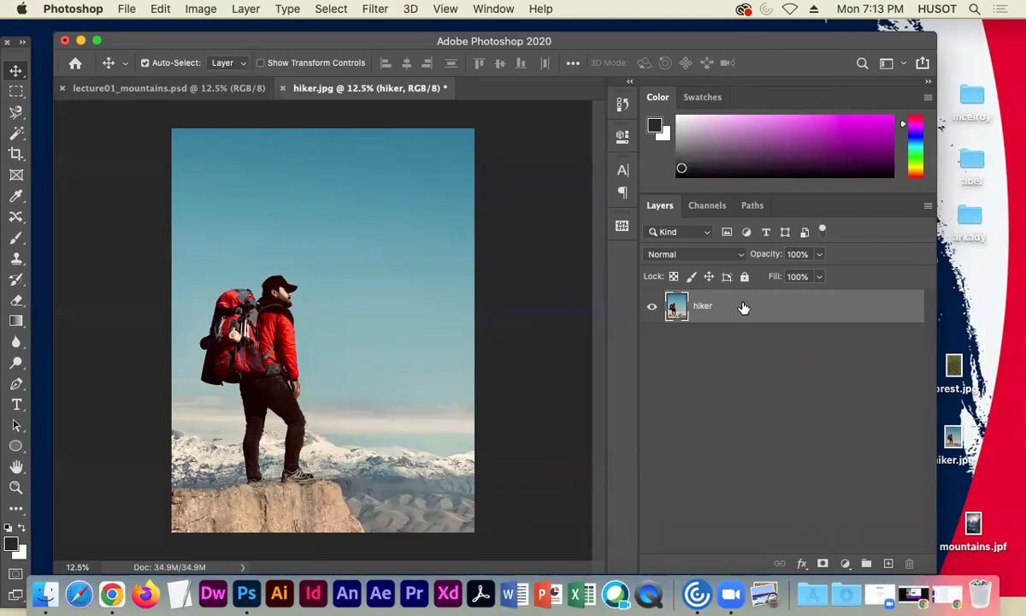
- Set the resolution of hiker.jpg to 300 pixels/inch with Resample off
{"action": "left_click", "coordinate": [200, 11]}
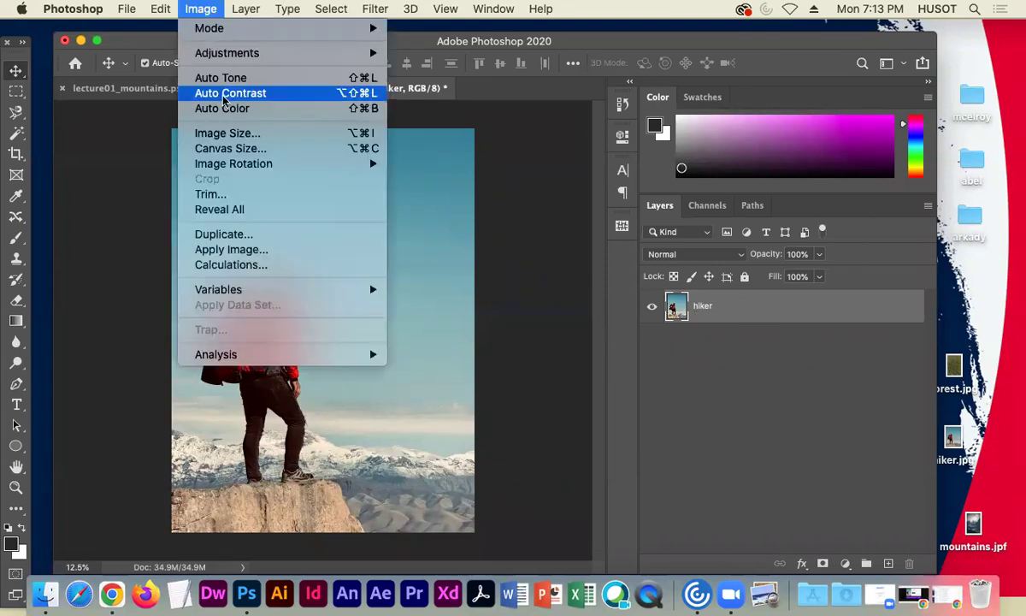
{"action": "left_click", "coordinate": [232, 139]}
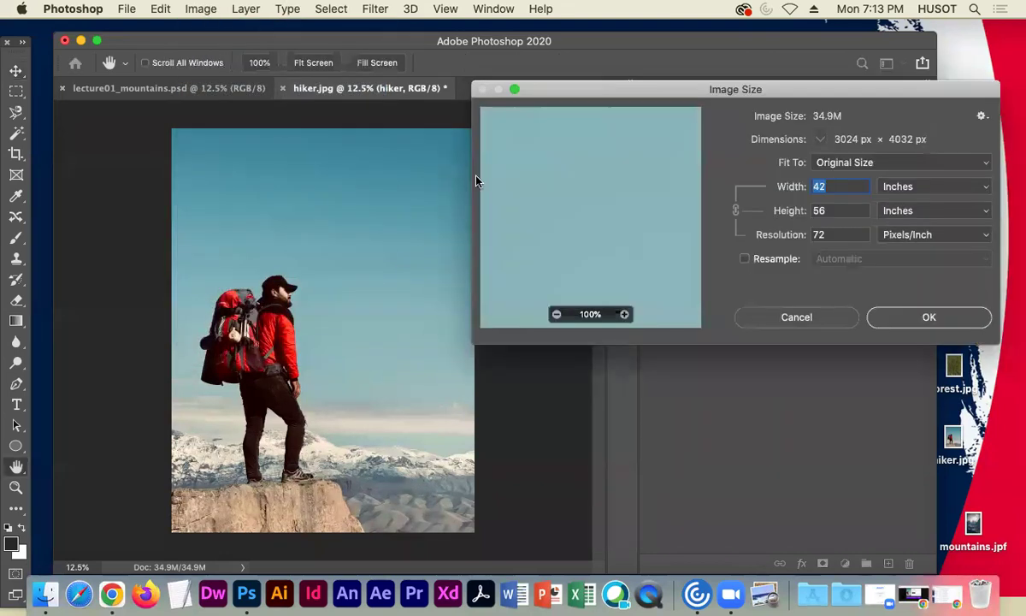
{"action": "double_click", "coordinate": [821, 234]}
{"action": "type", "text": "300"}
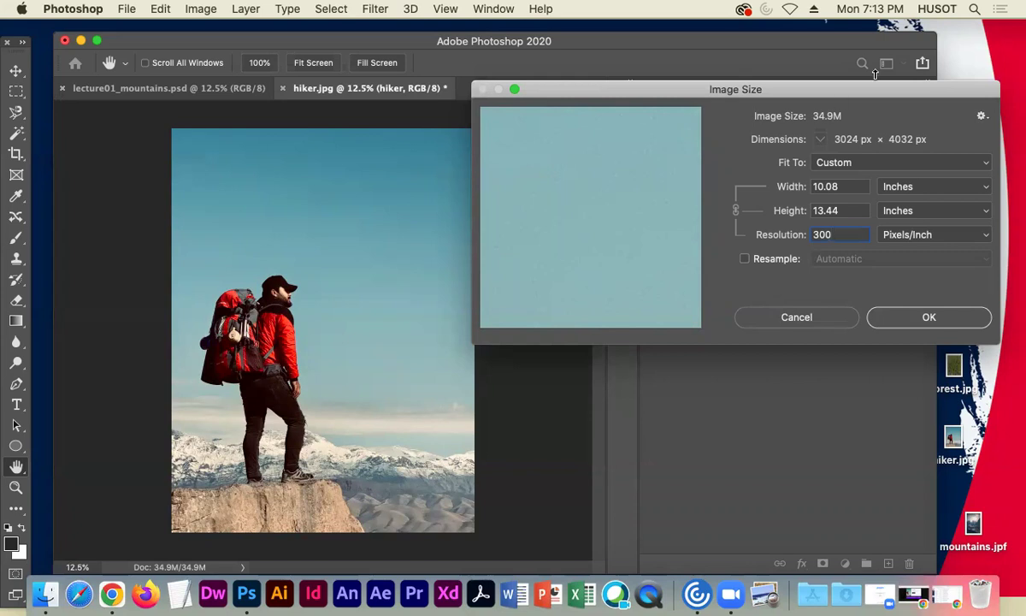
{"action": "left_click_drag", "start_coordinate": [839, 91], "coordinate": [814, 91]}
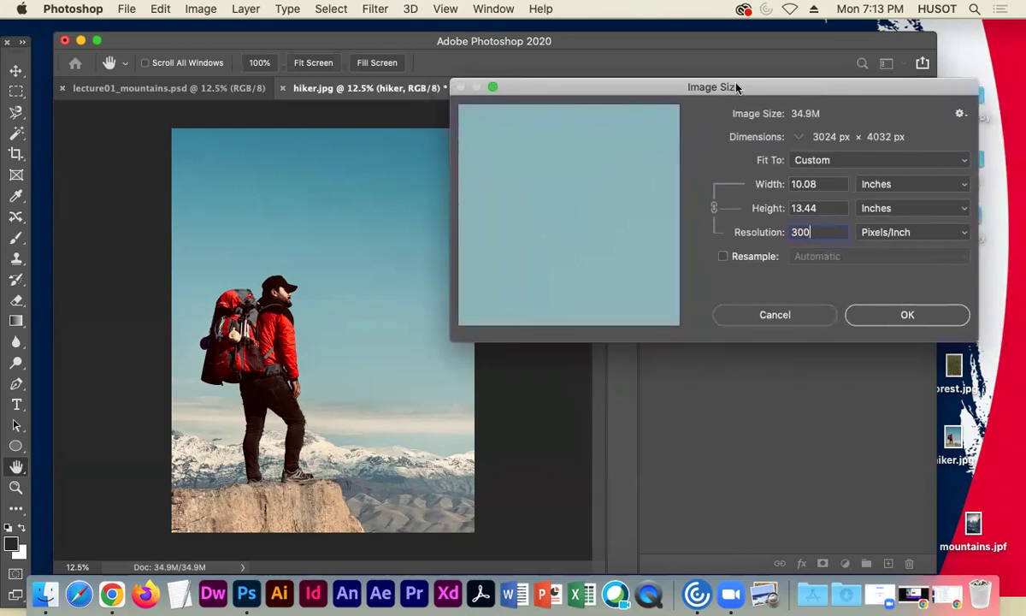
{"action": "left_click_drag", "start_coordinate": [749, 88], "coordinate": [748, 88]}
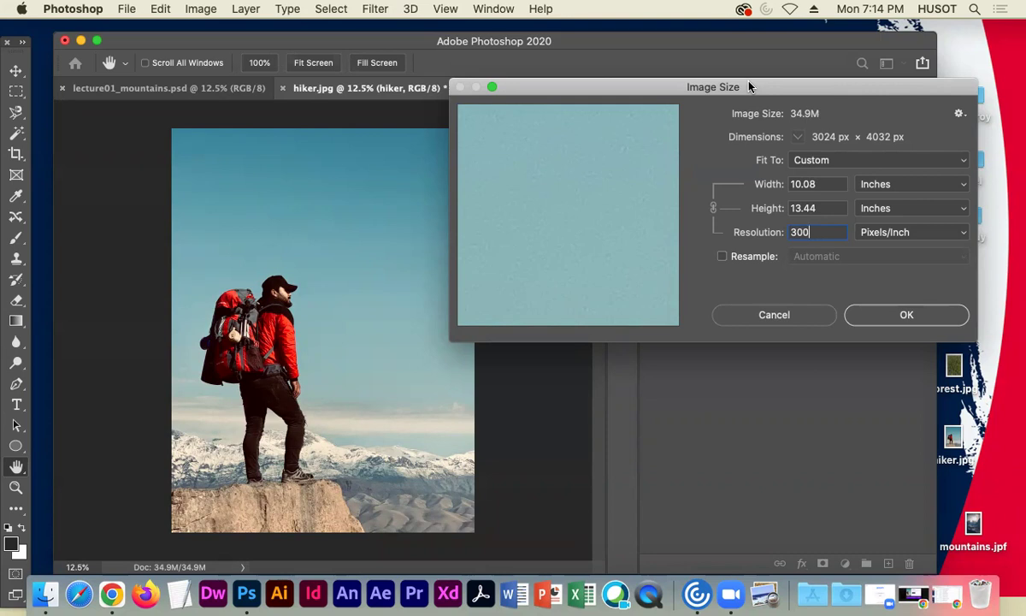
{"action": "left_click_drag", "start_coordinate": [750, 86], "coordinate": [741, 90]}
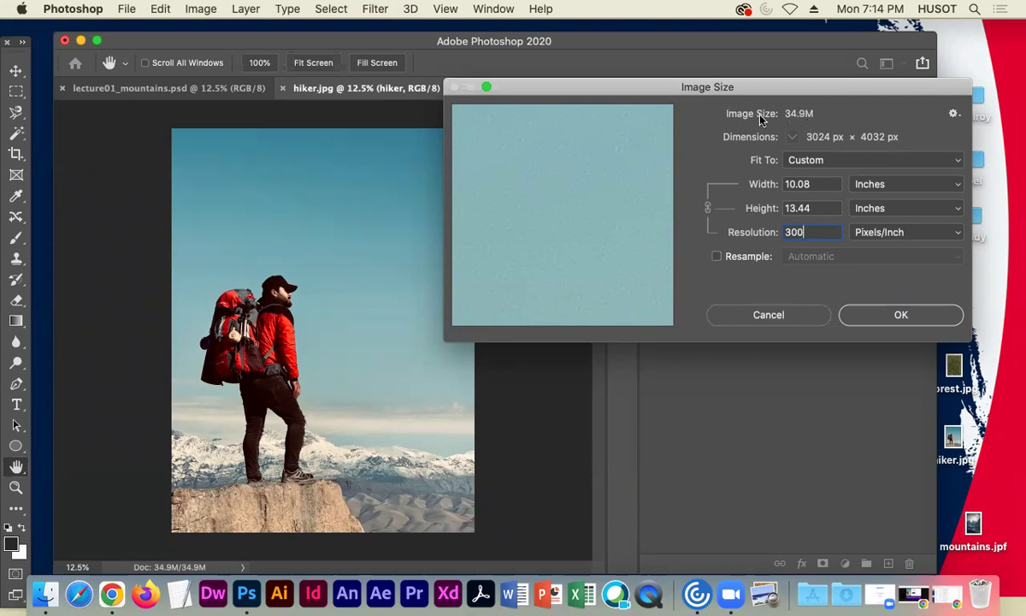
{"action": "mouse_move", "coordinate": [675, 157]}
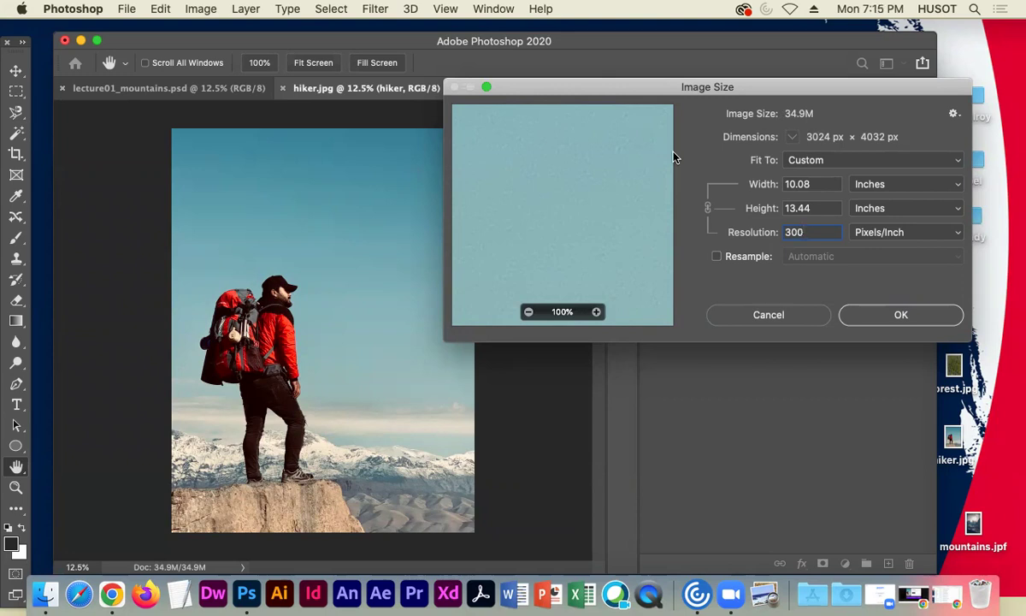
{"action": "left_click", "coordinate": [898, 315]}
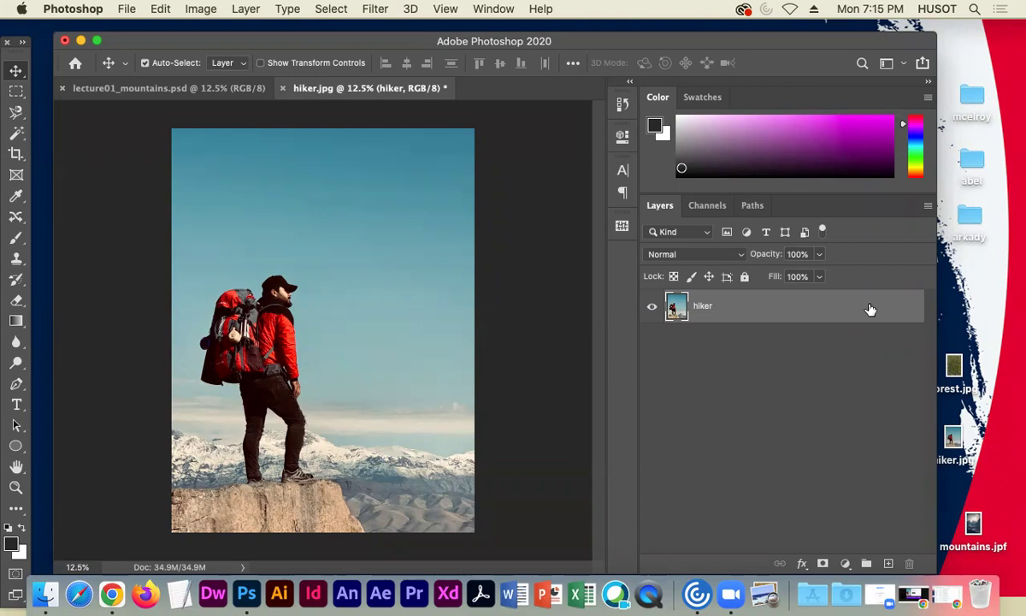
- Duplicate the hiker layer into lecture01_mountains.psd and close hiker.jpg without saving its changes
{"action": "right_click", "coordinate": [776, 303]}
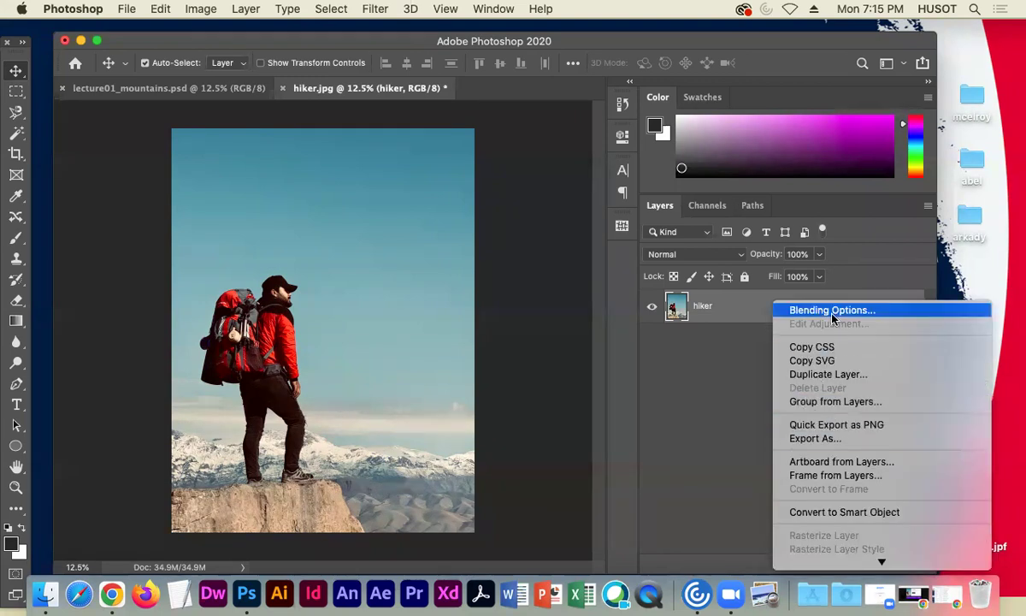
{"action": "left_click", "coordinate": [808, 373]}
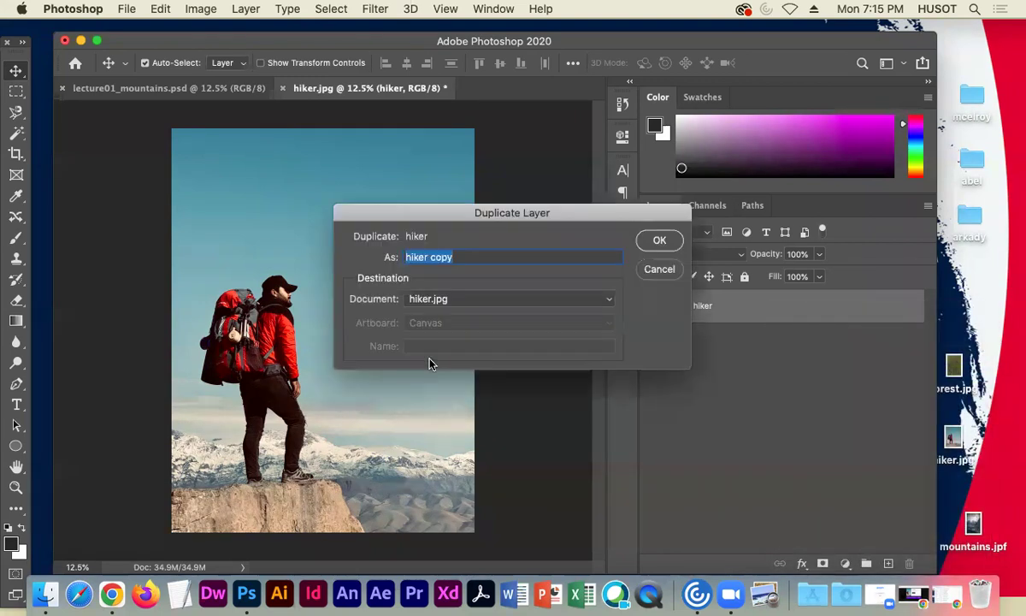
{"action": "left_click", "coordinate": [414, 300]}
{"action": "left_click", "coordinate": [419, 280]}
{"action": "left_click", "coordinate": [656, 241]}
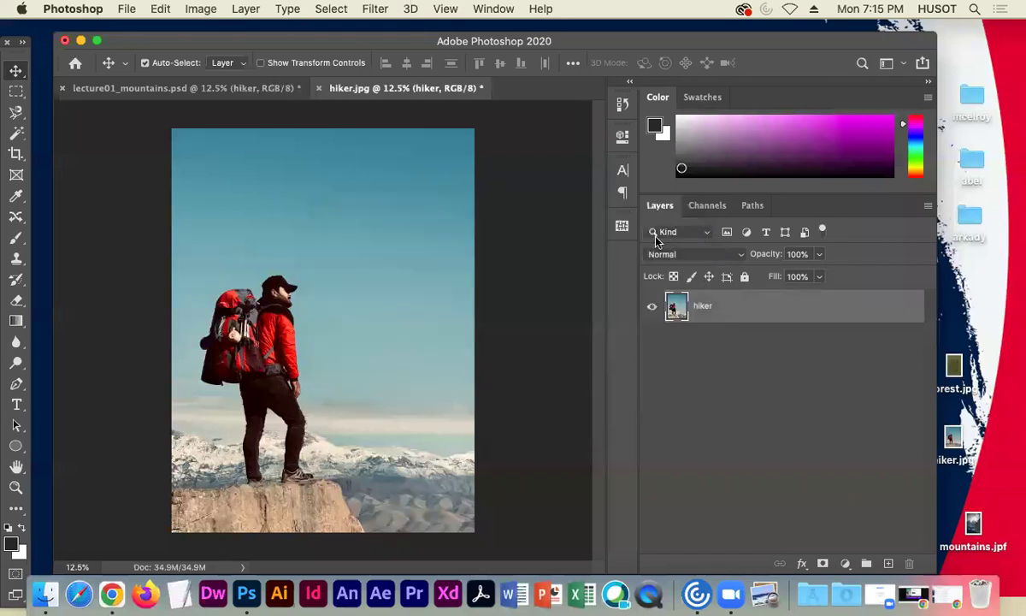
{"action": "left_click", "coordinate": [322, 89]}
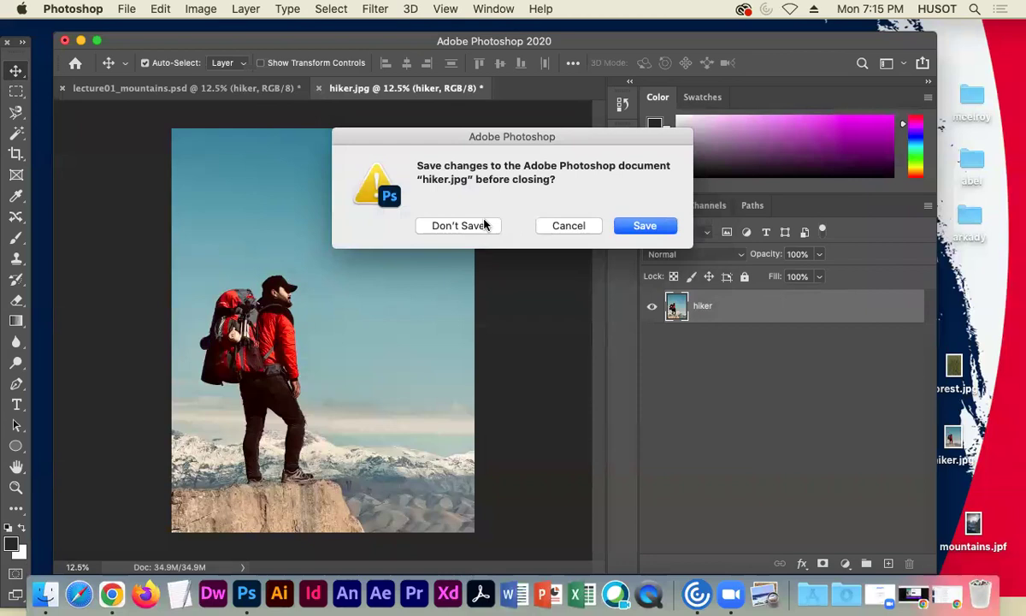
{"action": "left_click", "coordinate": [469, 225]}
- Inspect the composite by hiding and reshowing the hiker, mountains and Background layers, and position the hiker photo so it covers the whole canvas
{"action": "left_click_drag", "start_coordinate": [271, 313], "coordinate": [381, 186]}
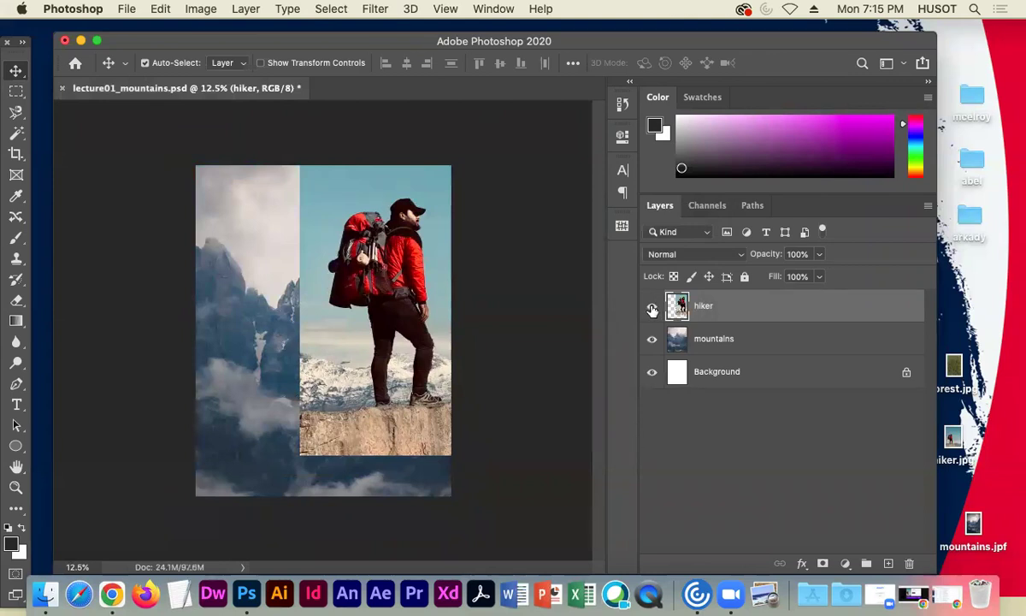
{"action": "left_click", "coordinate": [653, 306]}
{"action": "left_click", "coordinate": [652, 340]}
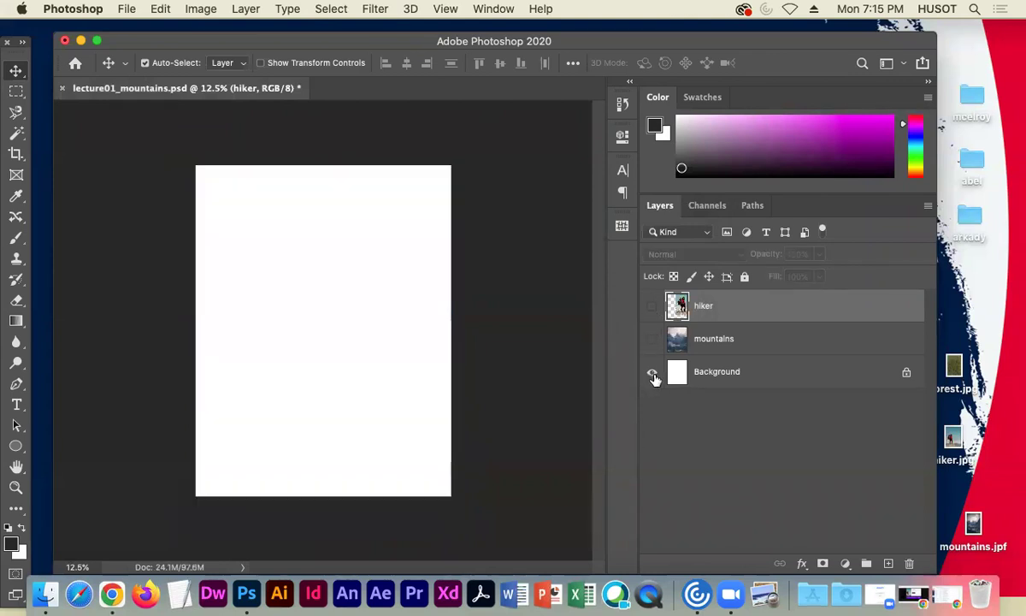
{"action": "left_click", "coordinate": [652, 373]}
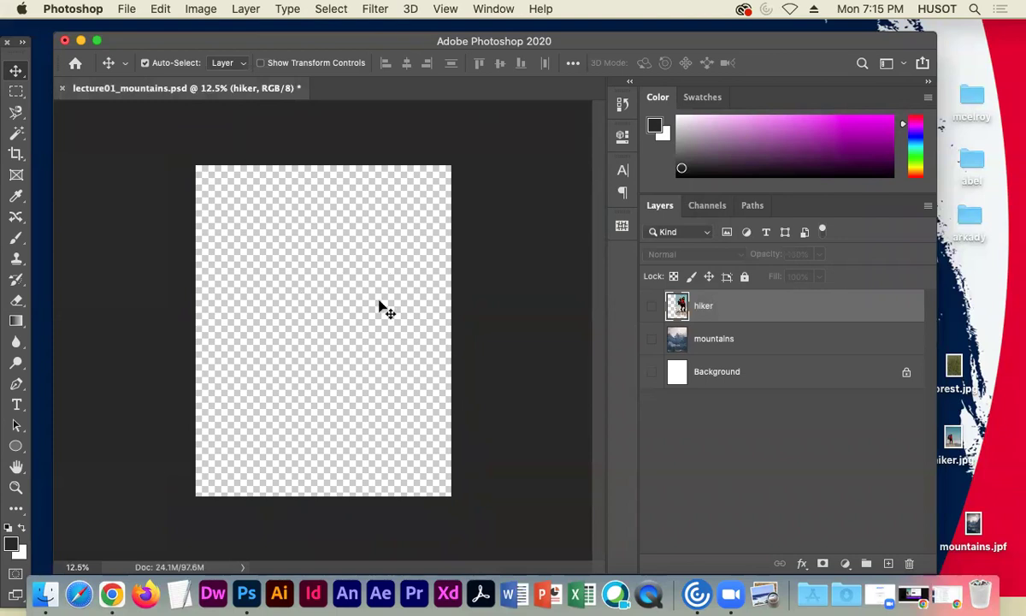
{"action": "left_click", "coordinate": [652, 373]}
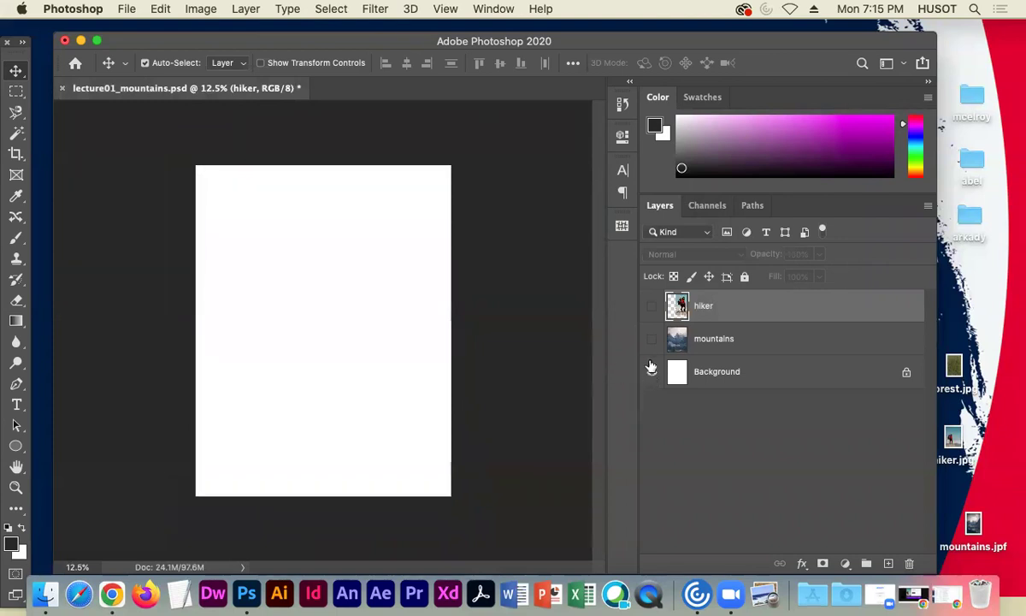
{"action": "left_click", "coordinate": [652, 339]}
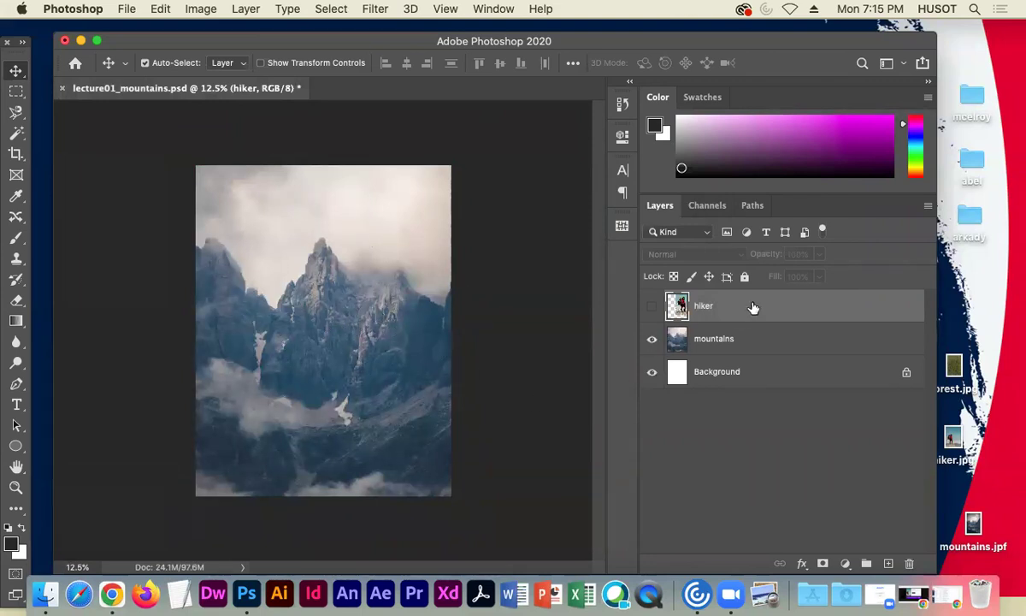
{"action": "left_click", "coordinate": [652, 305]}
{"action": "left_click_drag", "start_coordinate": [403, 329], "coordinate": [293, 316]}
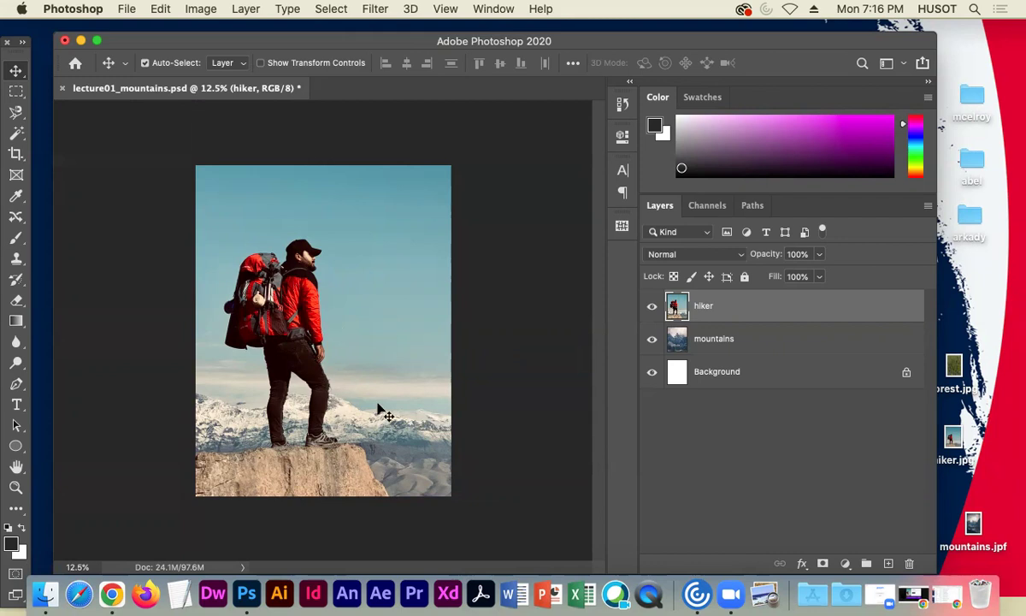
- Duplicate the hiker layer within lecture01_mountains.psd as hiker_select
{"action": "right_click", "coordinate": [778, 305]}
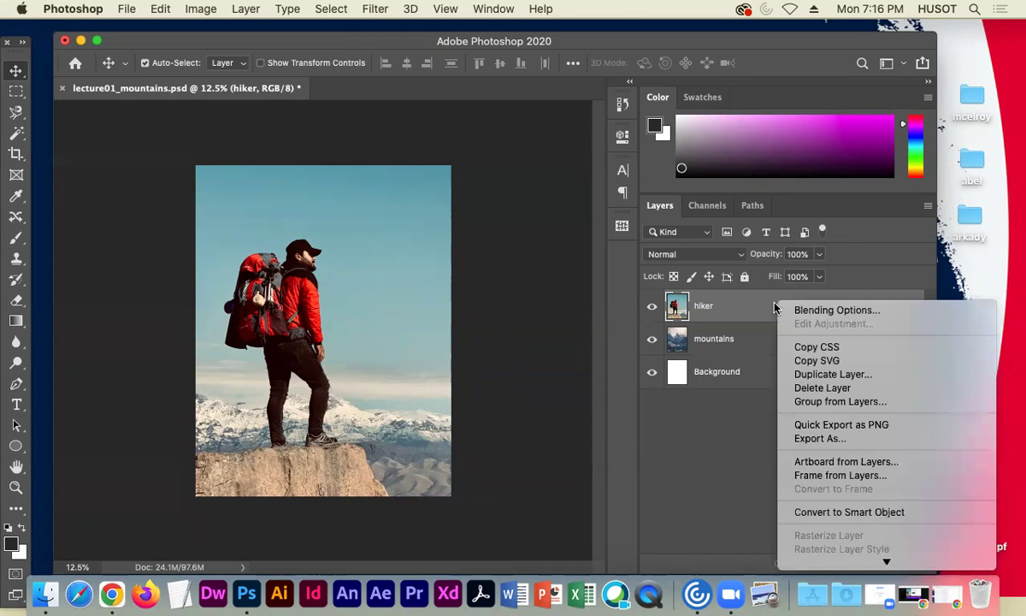
{"action": "left_click", "coordinate": [833, 374]}
{"action": "left_click", "coordinate": [465, 257]}
{"action": "key", "text": "BackSpace"}
{"action": "key", "text": "BackSpace"}
{"action": "key", "text": "BackSpace"}
{"action": "key", "text": "BackSpace"}
{"action": "key", "text": "BackSpace"}
{"action": "type", "text": "_select"}
{"action": "key", "text": "Return"}
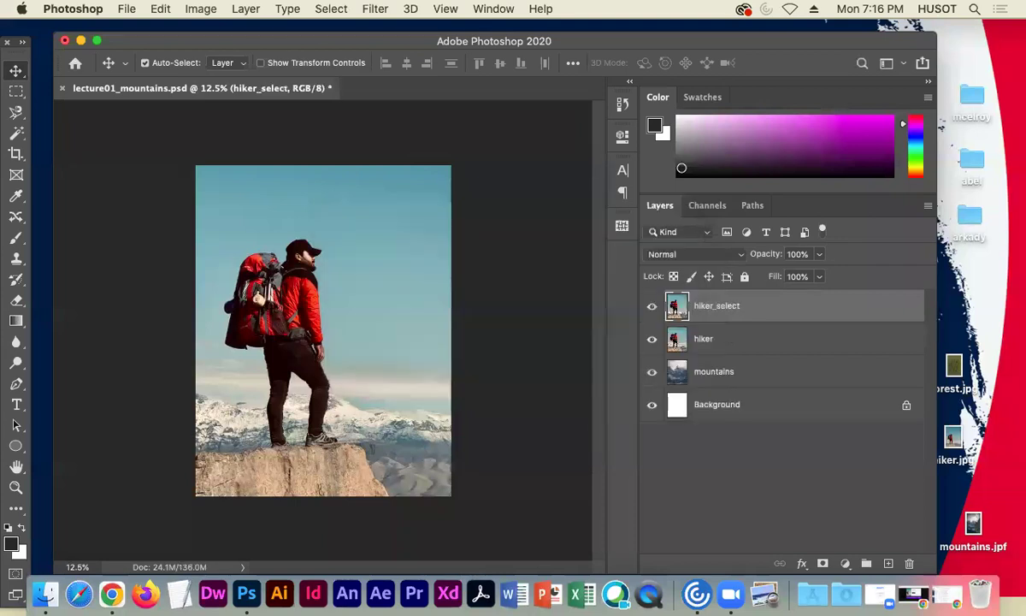
- Rename the hiker layer beneath hiker_select as hiker_pen
{"action": "left_click", "coordinate": [693, 342]}
{"action": "right_click", "coordinate": [728, 342]}
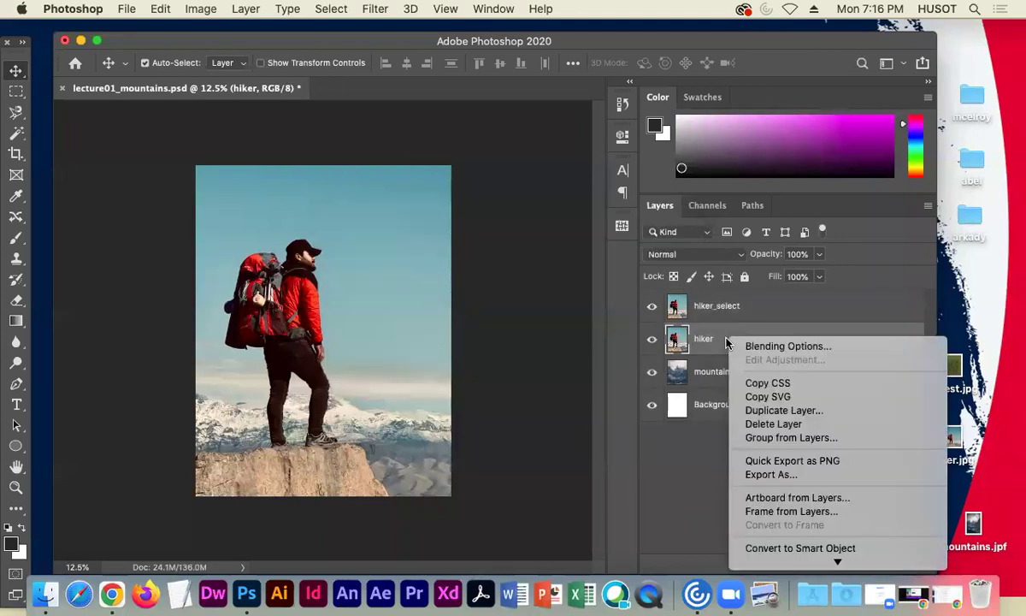
{"action": "left_click", "coordinate": [694, 343]}
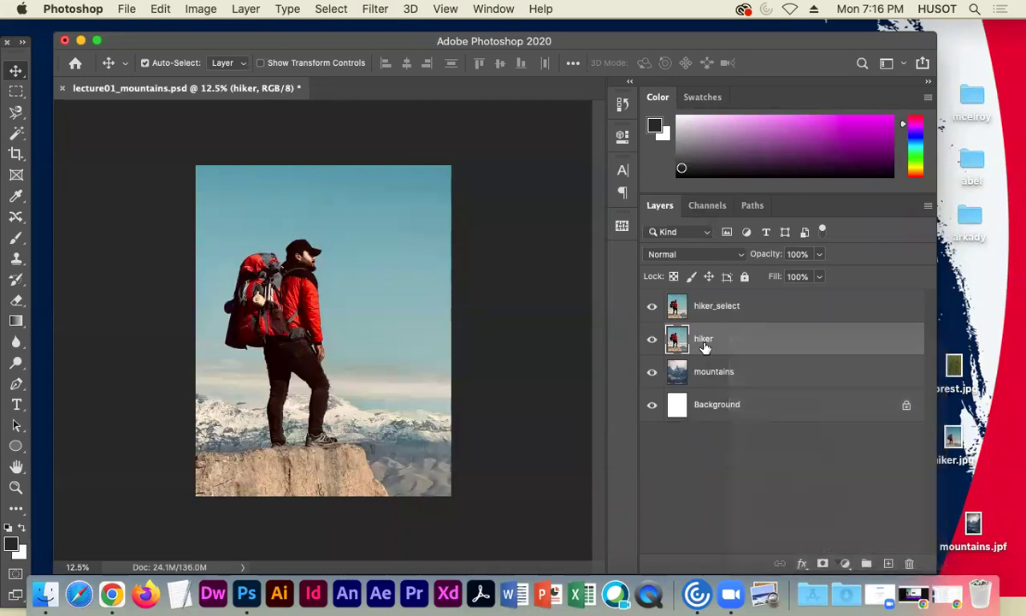
{"action": "double_click", "coordinate": [703, 341]}
{"action": "left_click", "coordinate": [717, 340]}
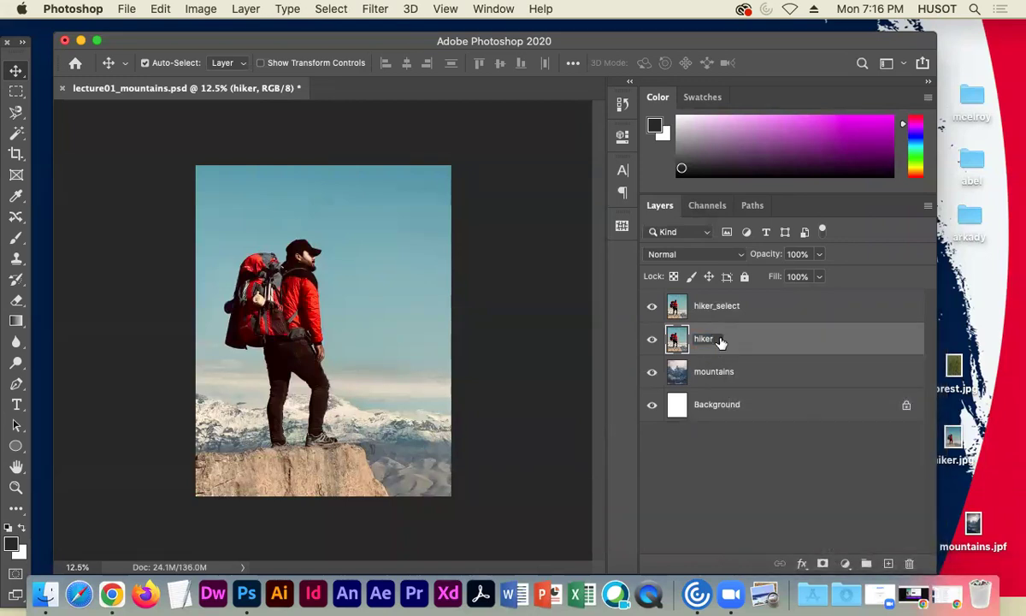
{"action": "type", "text": "_pen"}
{"action": "key", "text": "Return"}
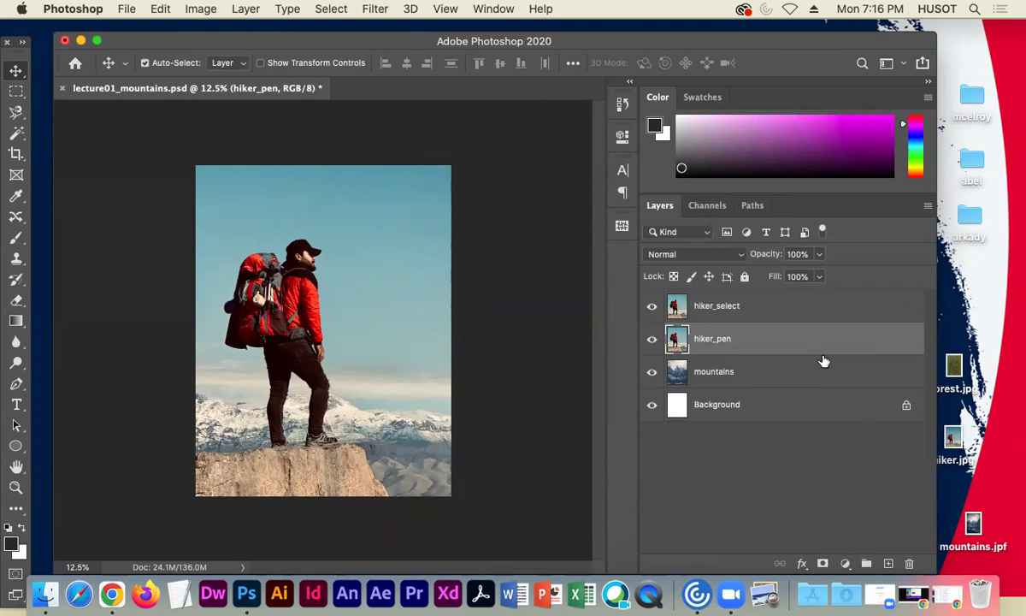
- Duplicate the hiker_pen layer as hiker_original and place the copy directly below hiker_pen in the layer stack
{"action": "right_click", "coordinate": [759, 339]}
{"action": "left_click", "coordinate": [808, 411]}
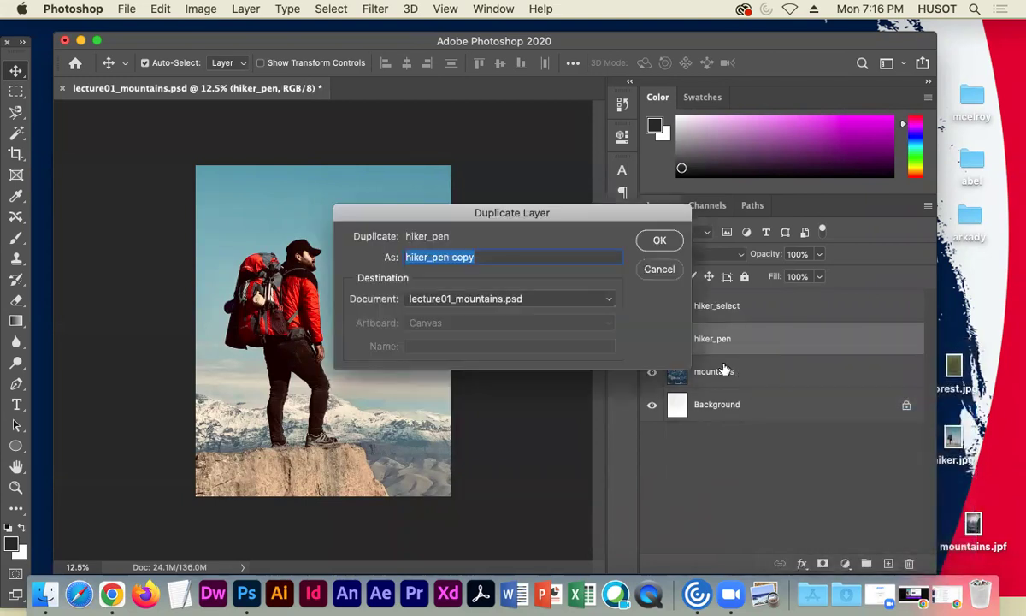
{"action": "left_click", "coordinate": [495, 257]}
{"action": "key", "text": "BackSpace"}
{"action": "key", "text": "BackSpace"}
{"action": "key", "text": "BackSpace"}
{"action": "key", "text": "BackSpace"}
{"action": "key", "text": "BackSpace"}
{"action": "key", "text": "BackSpace"}
{"action": "key", "text": "BackSpace"}
{"action": "key", "text": "BackSpace"}
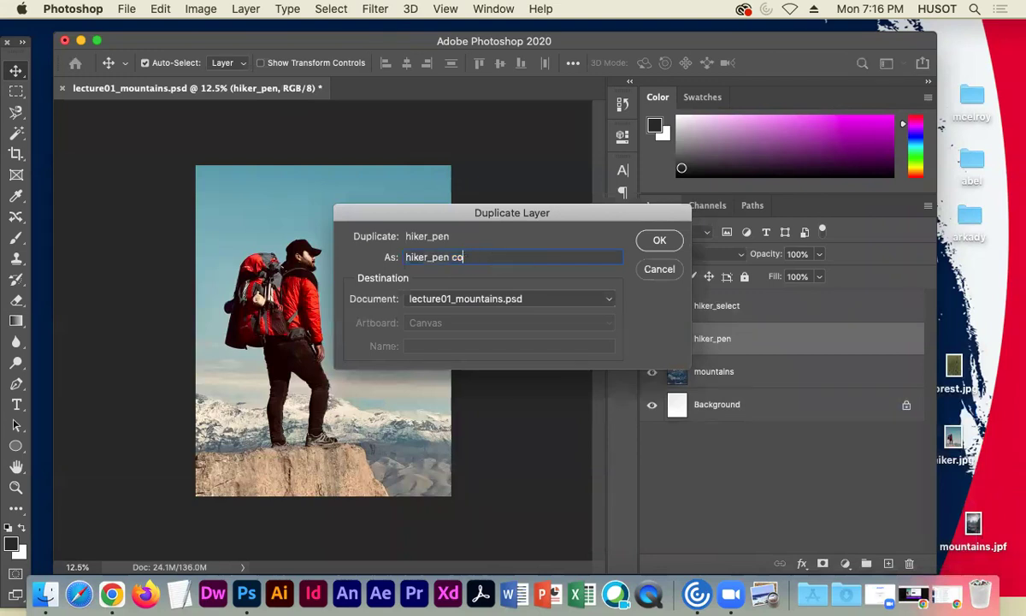
{"action": "type", "text": "original"}
{"action": "key", "text": "Return"}
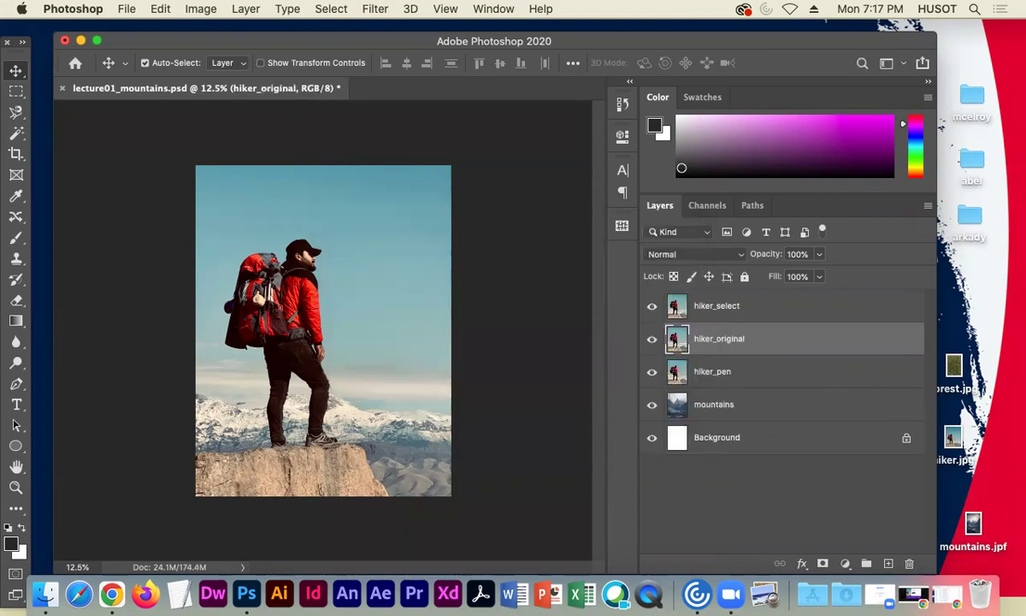
{"action": "left_click_drag", "start_coordinate": [778, 345], "coordinate": [761, 393]}
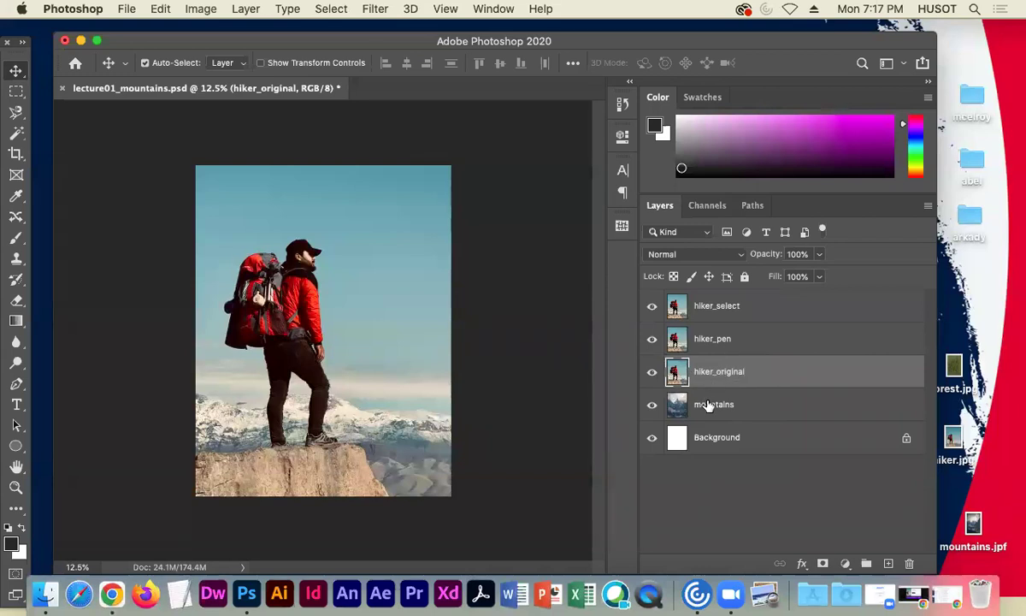
- Rename the mountains layer as mountains_original
{"action": "left_click", "coordinate": [708, 406]}
{"action": "double_click", "coordinate": [724, 406]}
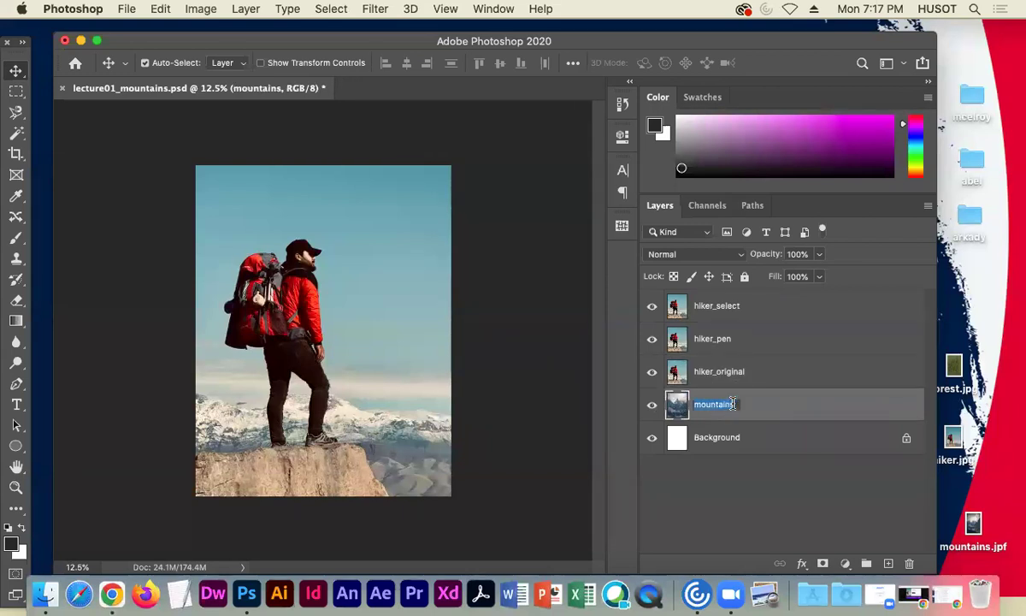
{"action": "key", "text": "Right"}
{"action": "type", "text": "_original"}
{"action": "key", "text": "Return"}
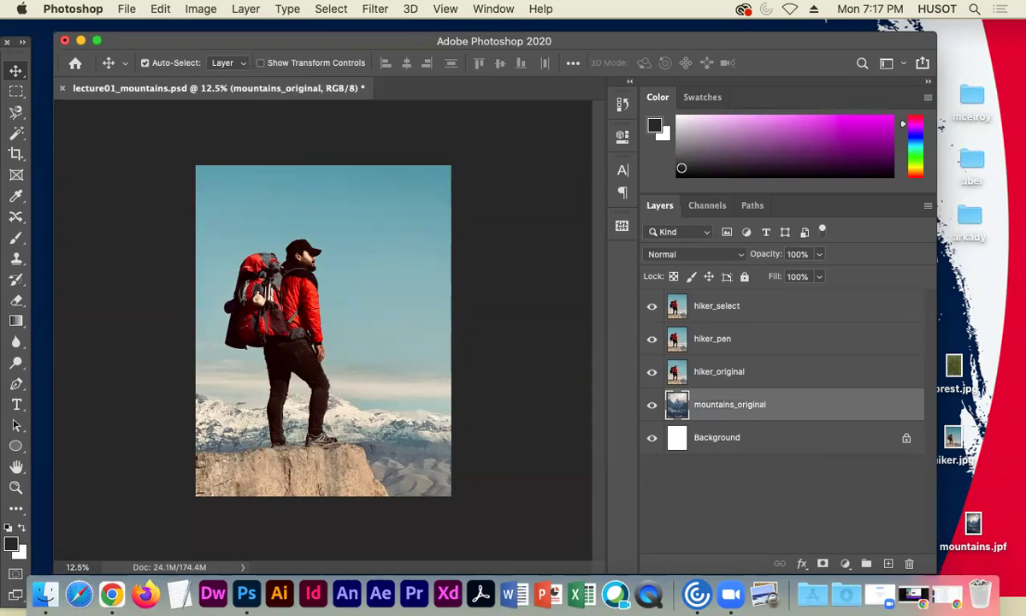
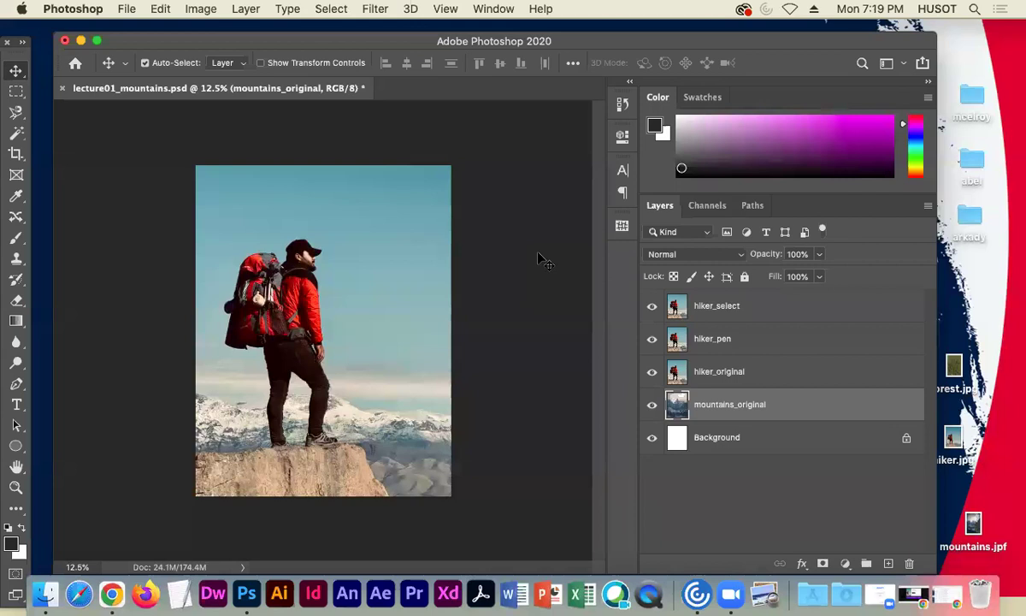
- Hide the hiker_select and hiker_original layers and select the hiker_pen layer
{"action": "left_click", "coordinate": [652, 306]}
{"action": "left_click", "coordinate": [652, 372]}
{"action": "left_click", "coordinate": [791, 337]}
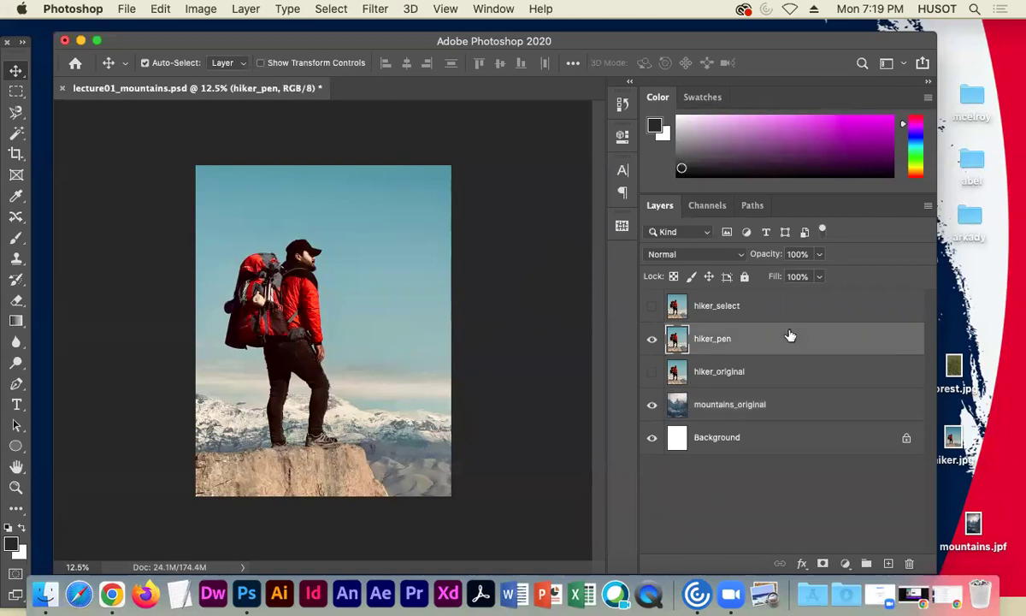
- Lock all attributes of the mountains_original layer and make hiker_pen the active layer again
{"action": "left_click", "coordinate": [823, 406]}
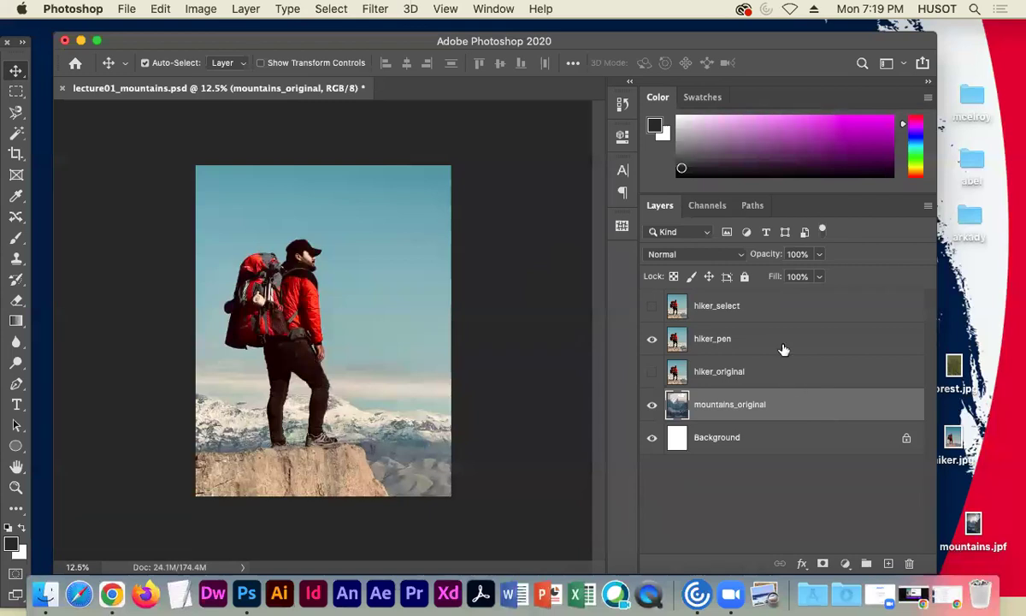
{"action": "left_click", "coordinate": [746, 276]}
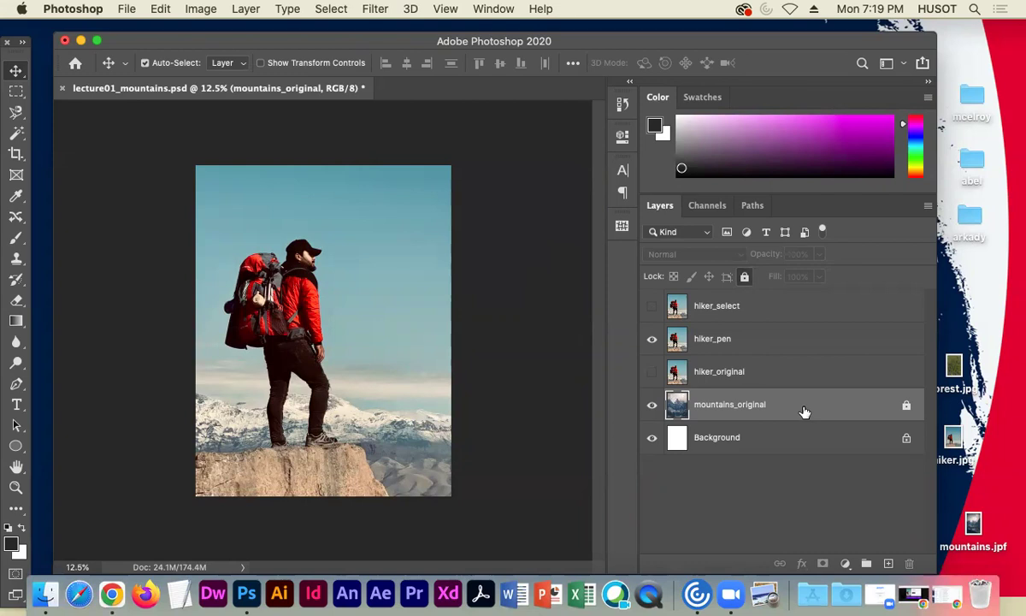
{"action": "left_click", "coordinate": [317, 284]}
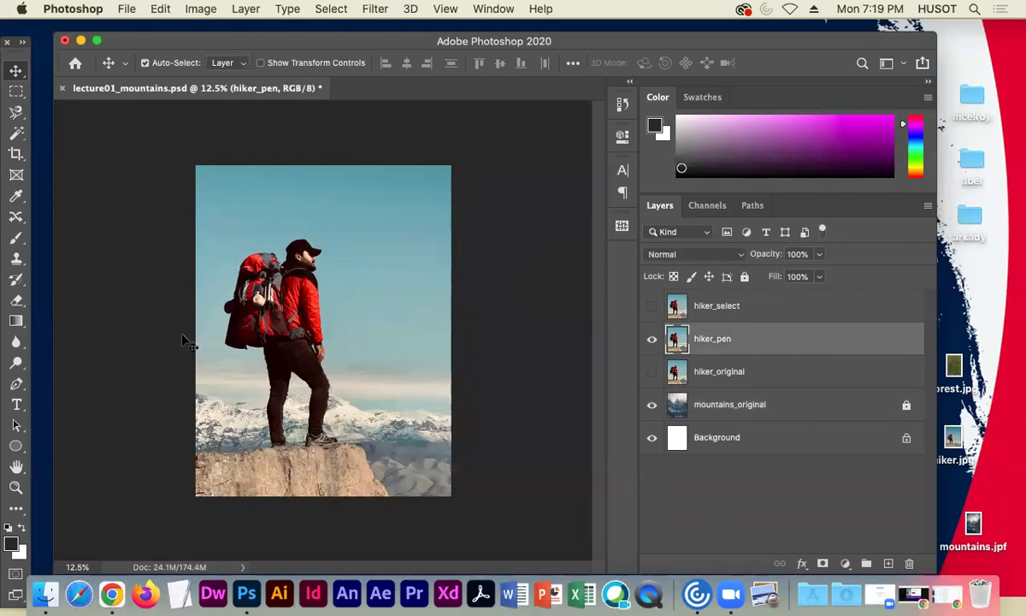
- Move the hiker_pen image up and to the right over the mountains, and undo the move
{"action": "left_click_drag", "start_coordinate": [325, 299], "coordinate": [451, 258]}
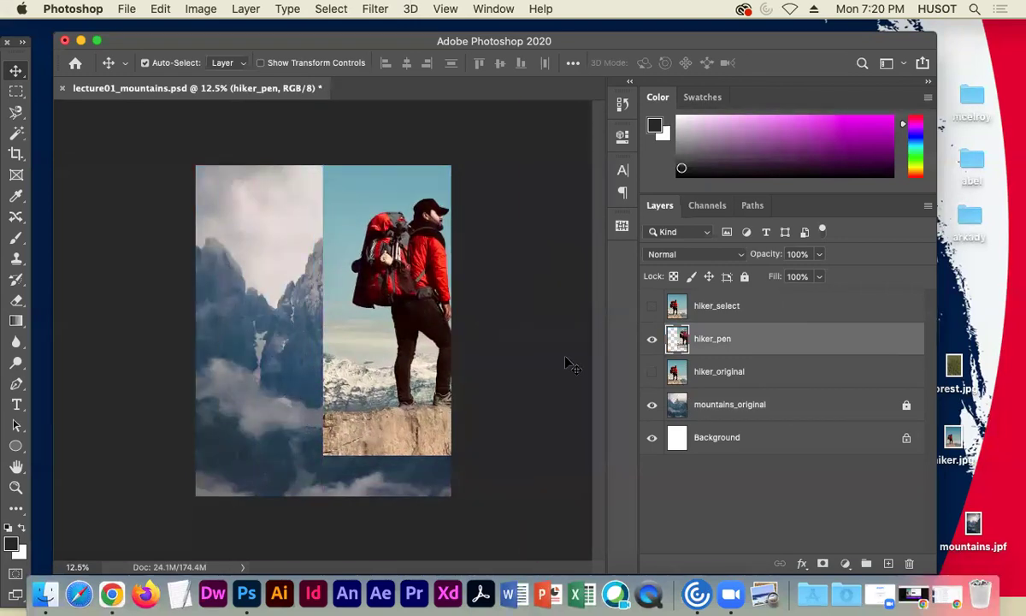
{"action": "key", "text": "super+z"}
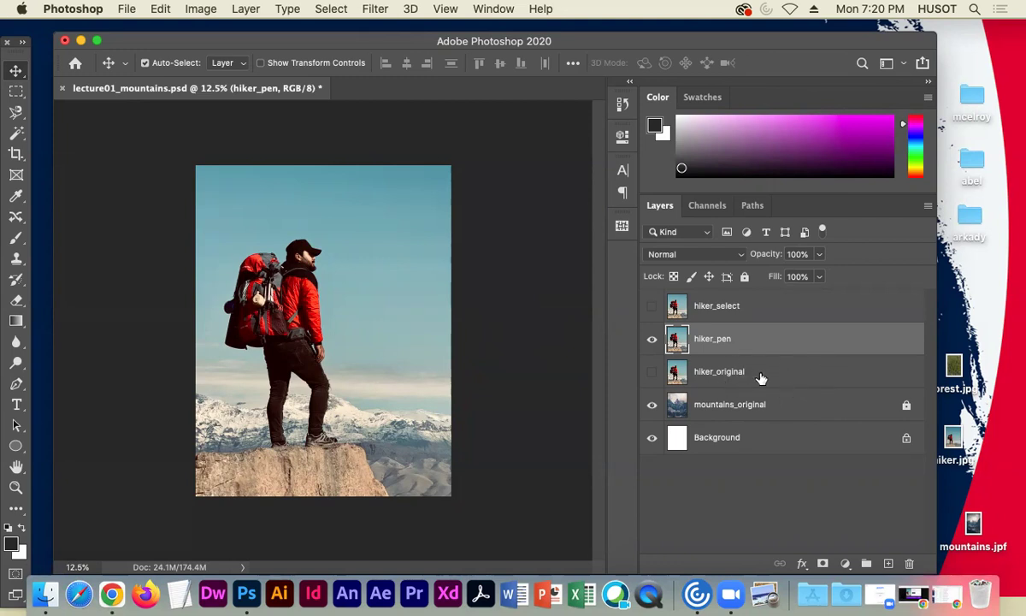
- Examine the pixel edges of the hiker's trousers at up to 700% magnification, and return to 50%
{"action": "left_click", "coordinate": [651, 373]}
{"action": "key", "text": "super+plus"}
{"action": "key", "text": "super+plus"}
{"action": "key", "text": "super+plus"}
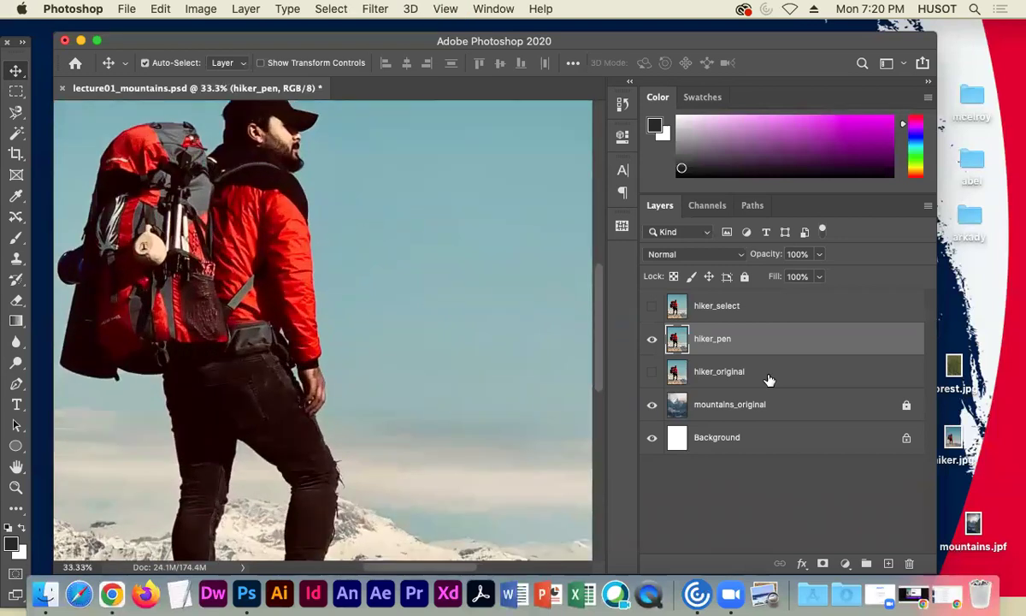
{"action": "left_click_drag", "start_coordinate": [203, 315], "coordinate": [206, 259]}
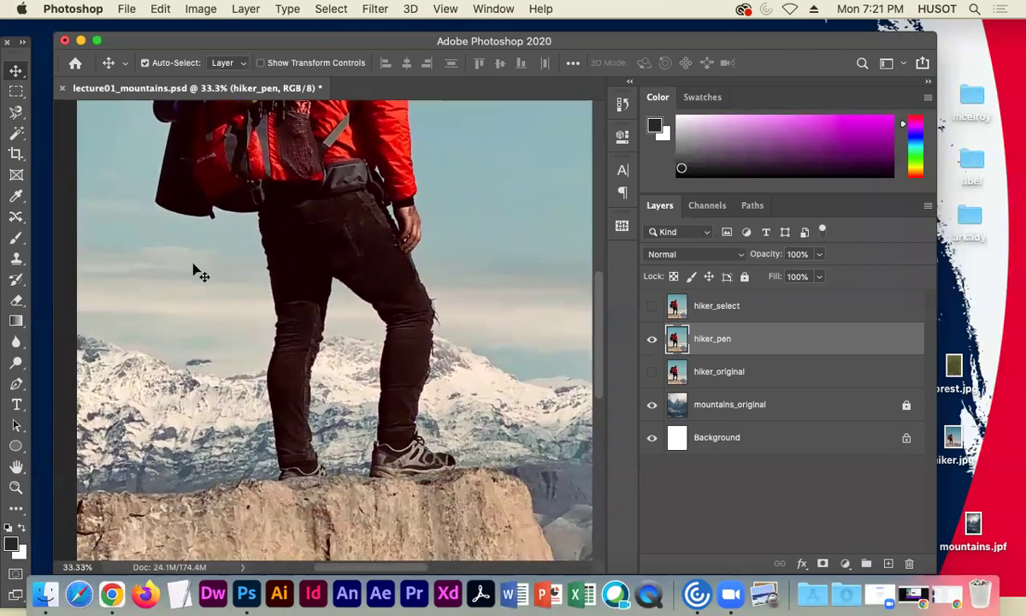
{"action": "key", "text": "super"}
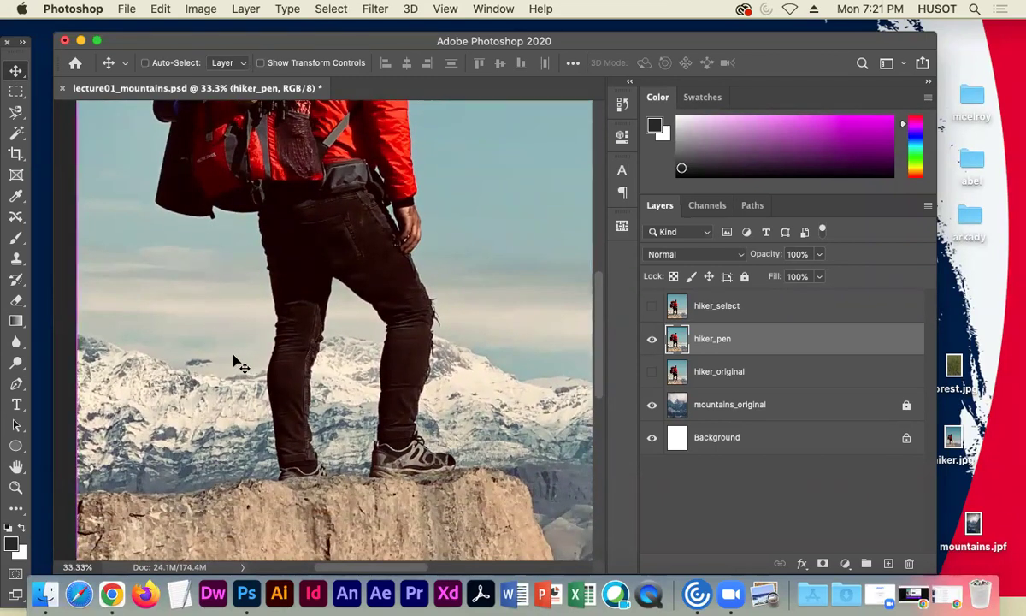
{"action": "scroll", "coordinate": [240, 364], "scroll_direction": "up", "scroll_amount": 8}
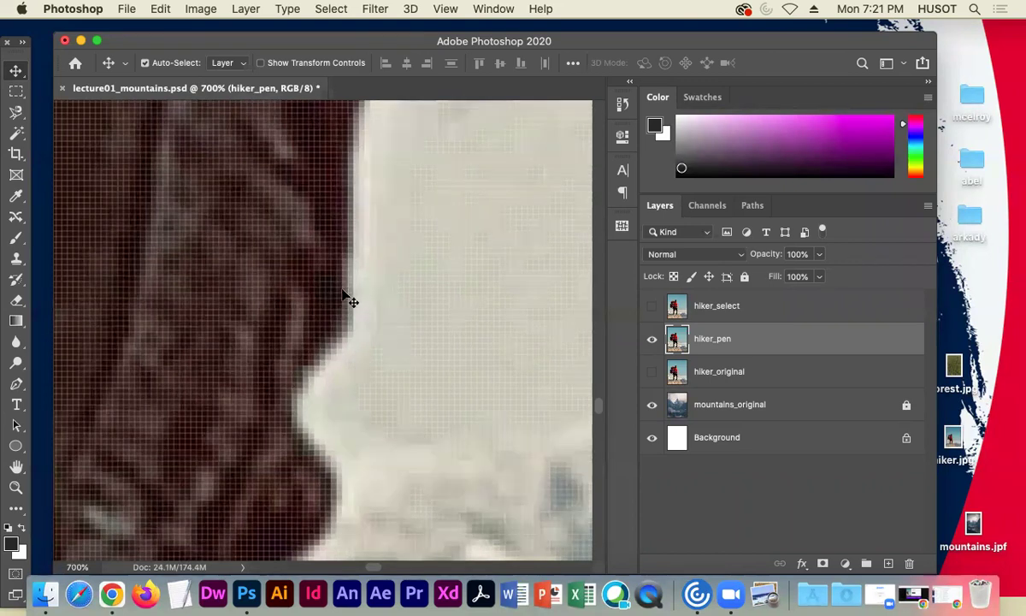
{"action": "key", "text": "super"}
{"action": "key", "text": "super+minus"}
{"action": "key", "text": "super+minus"}
{"action": "key", "text": "super+minus"}
{"action": "key", "text": "super+minus"}
{"action": "key", "text": "super+minus"}
{"action": "key", "text": "super+minus"}
{"action": "key", "text": "super+minus"}
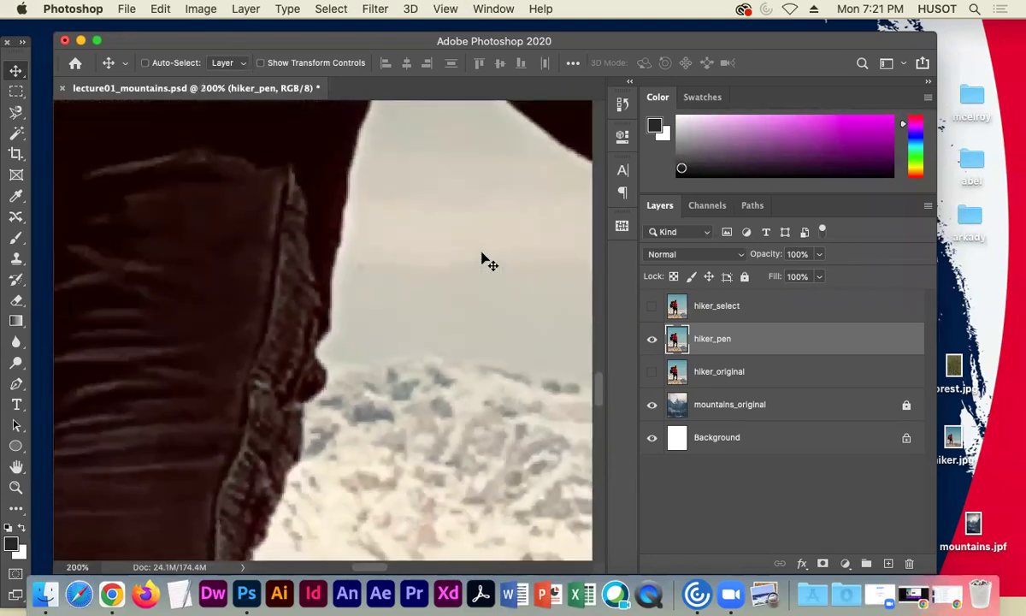
{"action": "key", "text": "super+minus"}
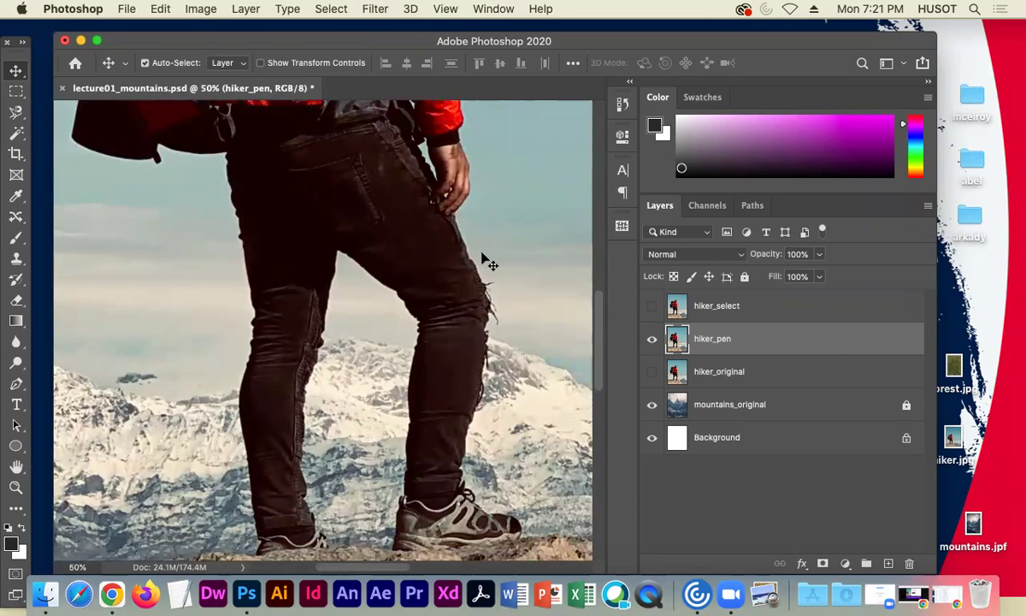
- Look over the hiker's outline from the cap and backpack down to the shoes and the rock's right edge
{"action": "scroll", "coordinate": [436, 248], "scroll_direction": "down", "scroll_amount": 10}
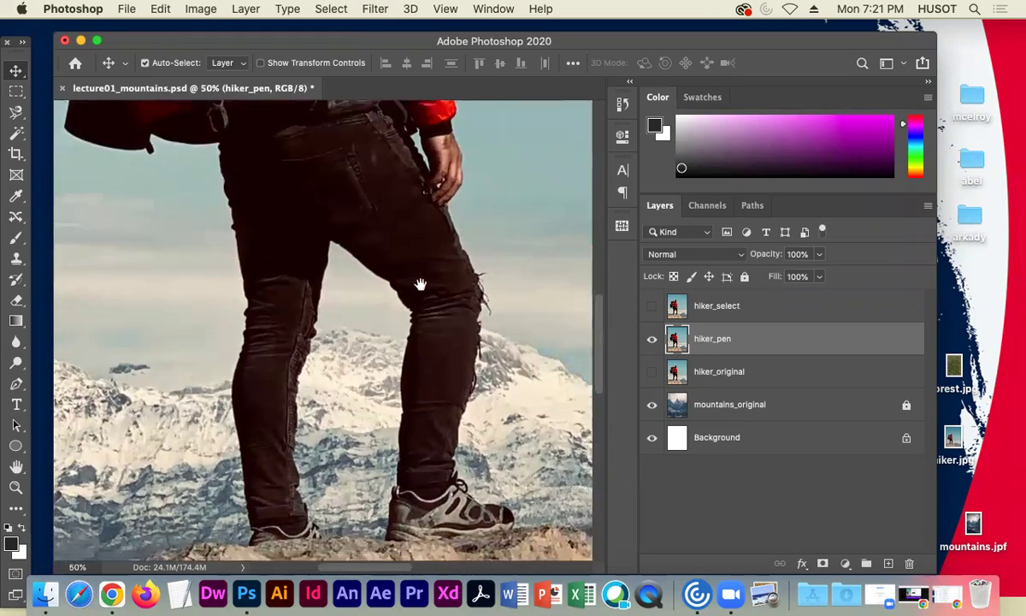
{"action": "scroll", "coordinate": [432, 208], "scroll_direction": "up", "scroll_amount": 3}
{"action": "scroll", "coordinate": [432, 208], "scroll_direction": "left", "scroll_amount": 5}
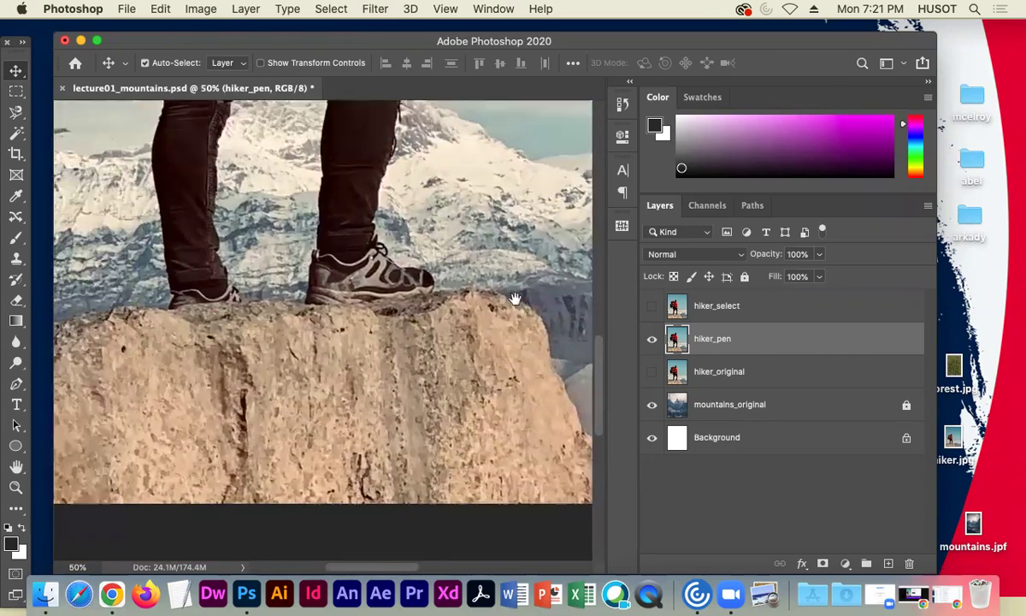
{"action": "scroll", "coordinate": [88, 373], "scroll_direction": "up", "scroll_amount": 20}
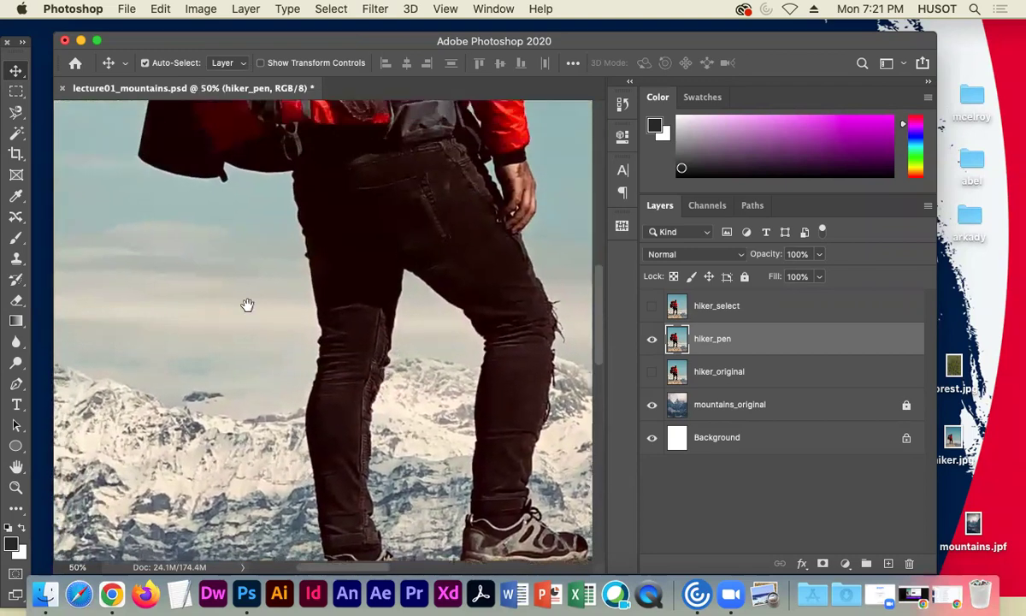
{"action": "scroll", "coordinate": [421, 292], "scroll_direction": "right", "scroll_amount": 6}
{"action": "scroll", "coordinate": [419, 317], "scroll_direction": "down", "scroll_amount": 7}
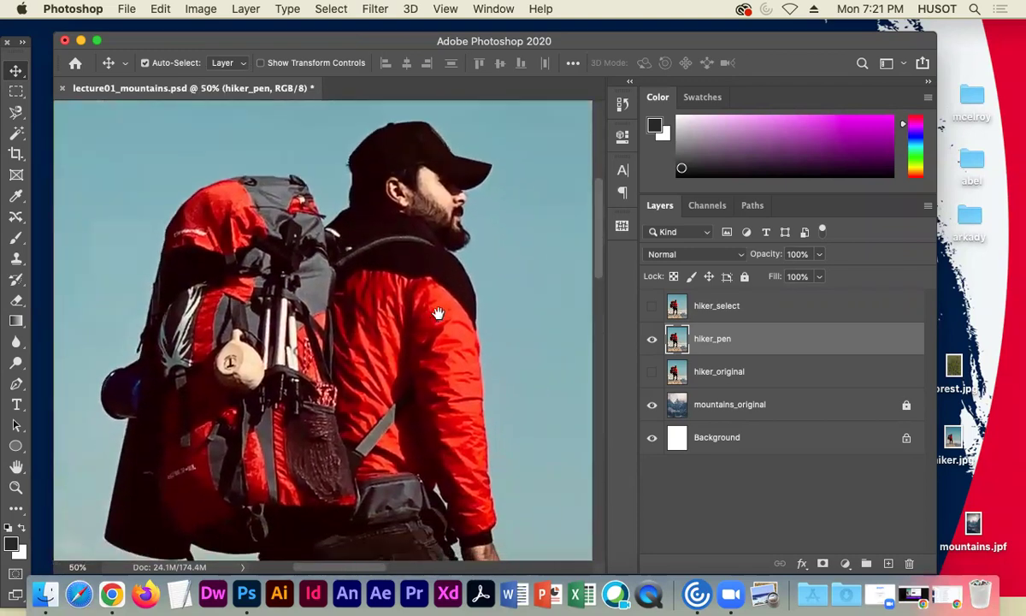
{"action": "scroll", "coordinate": [409, 356], "scroll_direction": "down", "scroll_amount": 3}
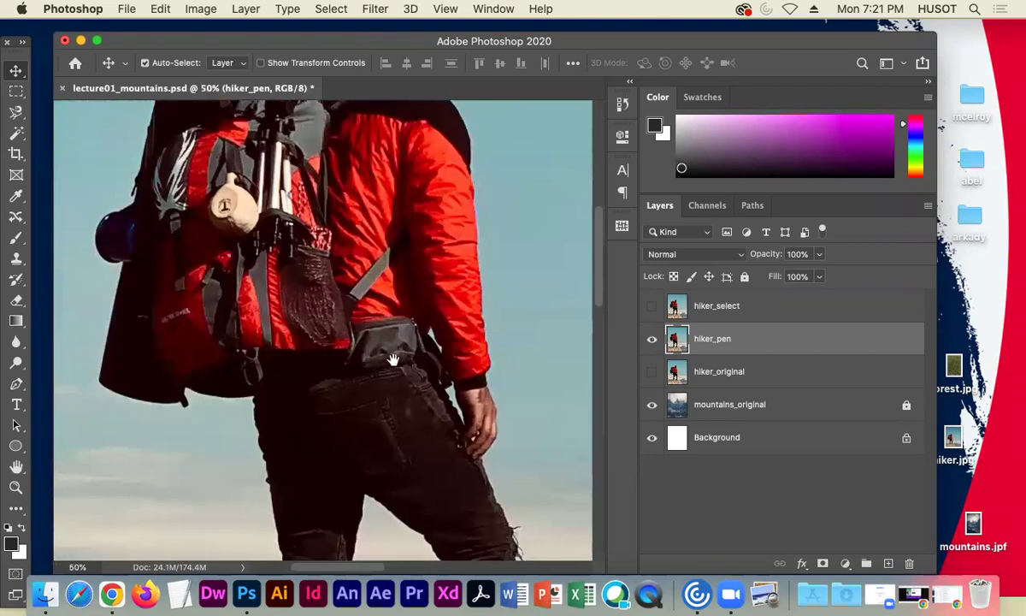
{"action": "scroll", "coordinate": [418, 389], "scroll_direction": "down", "scroll_amount": 5}
{"action": "scroll", "coordinate": [402, 275], "scroll_direction": "down", "scroll_amount": 10}
{"action": "scroll", "coordinate": [390, 318], "scroll_direction": "right", "scroll_amount": 3}
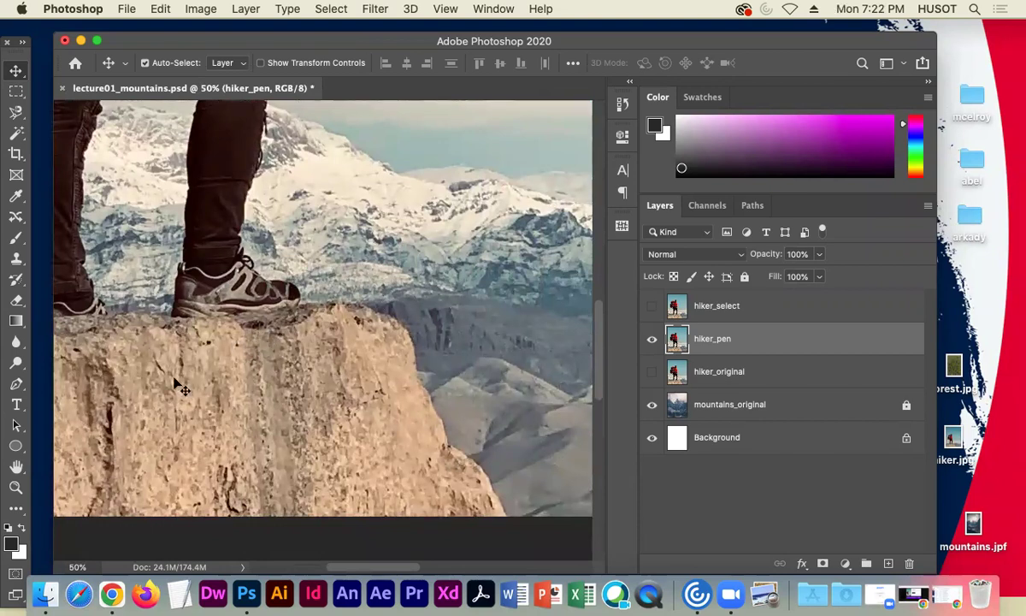
- Start a Pen tool path where the rock's right edge meets the canvas bottom and trace it up to the dark notch
{"action": "left_click", "coordinate": [17, 384]}
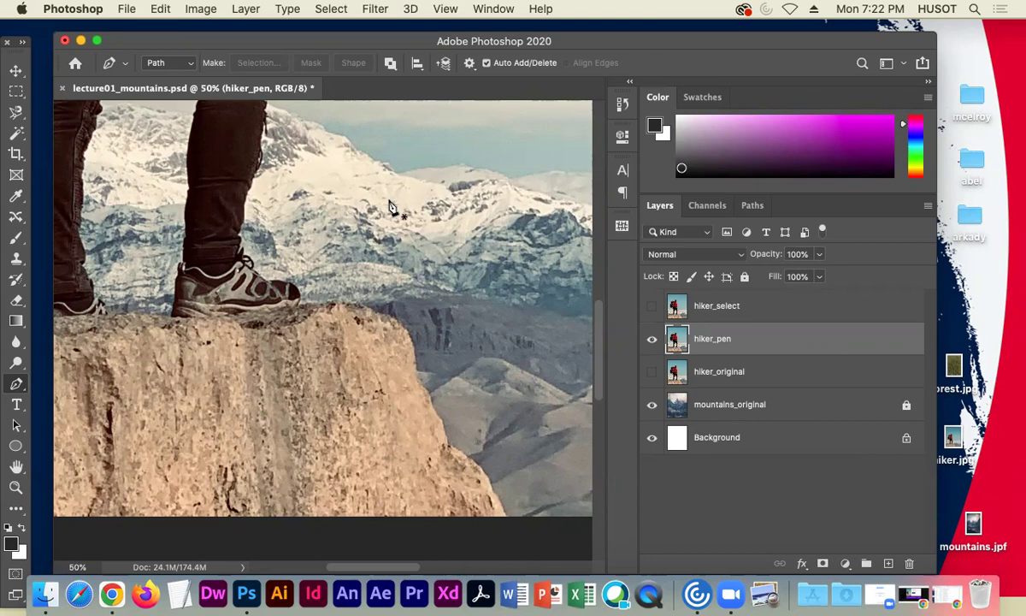
{"action": "key", "text": "super+equal"}
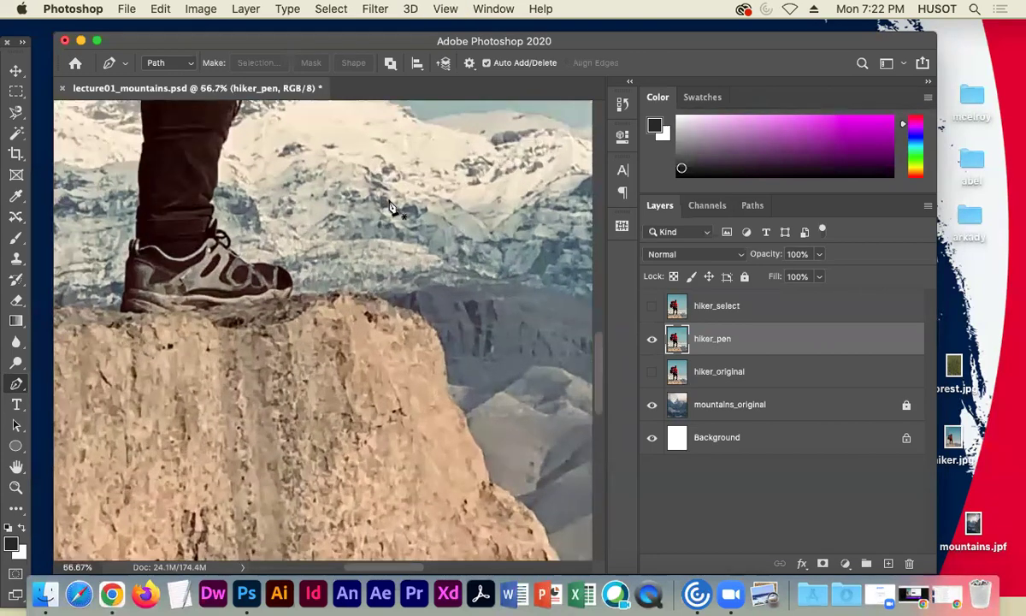
{"action": "left_click_drag", "start_coordinate": [387, 330], "coordinate": [331, 282]}
{"action": "scroll", "coordinate": [331, 286], "scroll_direction": "down", "scroll_amount": 3}
{"action": "scroll", "coordinate": [331, 286], "scroll_direction": "right", "scroll_amount": 3}
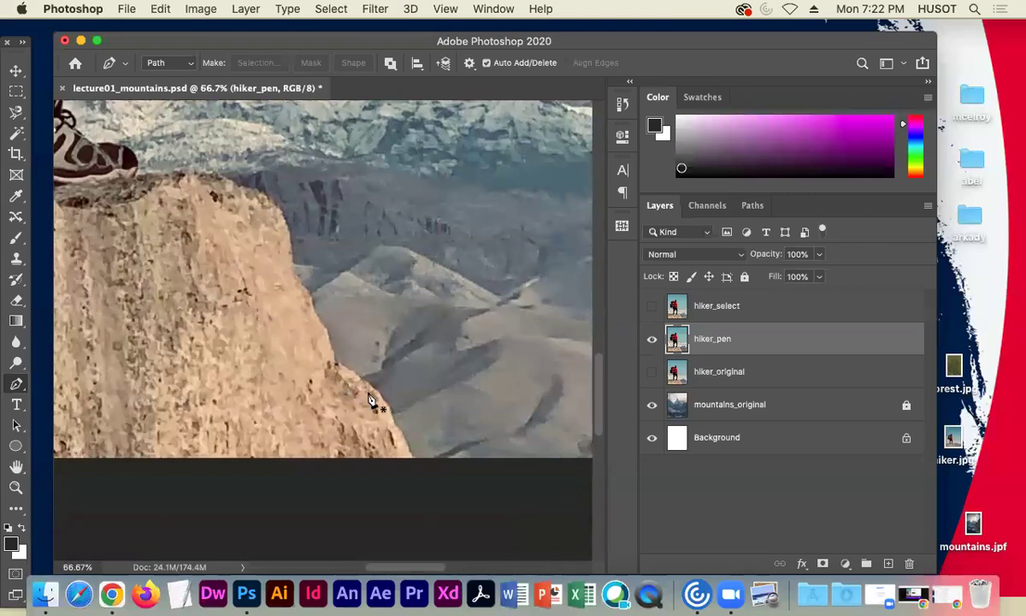
{"action": "left_click", "coordinate": [413, 462]}
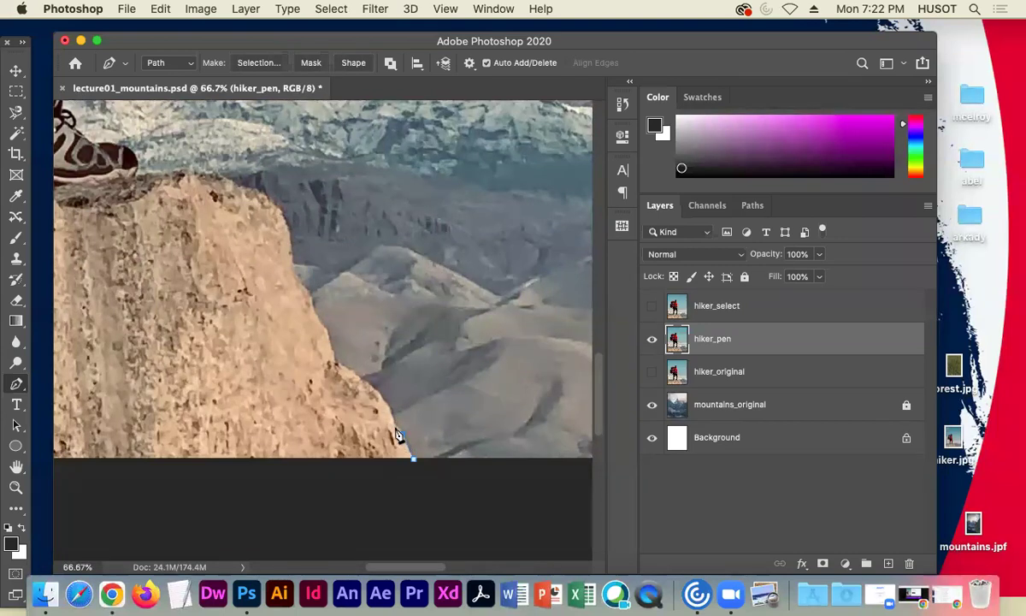
{"action": "left_click", "coordinate": [402, 432]}
{"action": "left_click", "coordinate": [386, 406]}
{"action": "left_click", "coordinate": [377, 390]}
{"action": "left_click", "coordinate": [363, 381]}
{"action": "left_click", "coordinate": [356, 377]}
{"action": "left_click", "coordinate": [338, 367]}
- Continue the path at 300% magnification from the dark notch up the steep part of the rock's right edge
{"action": "key", "text": "super+equal"}
{"action": "key", "text": "super+equal"}
{"action": "key", "text": "super+equal"}
{"action": "key", "text": "super+equal"}
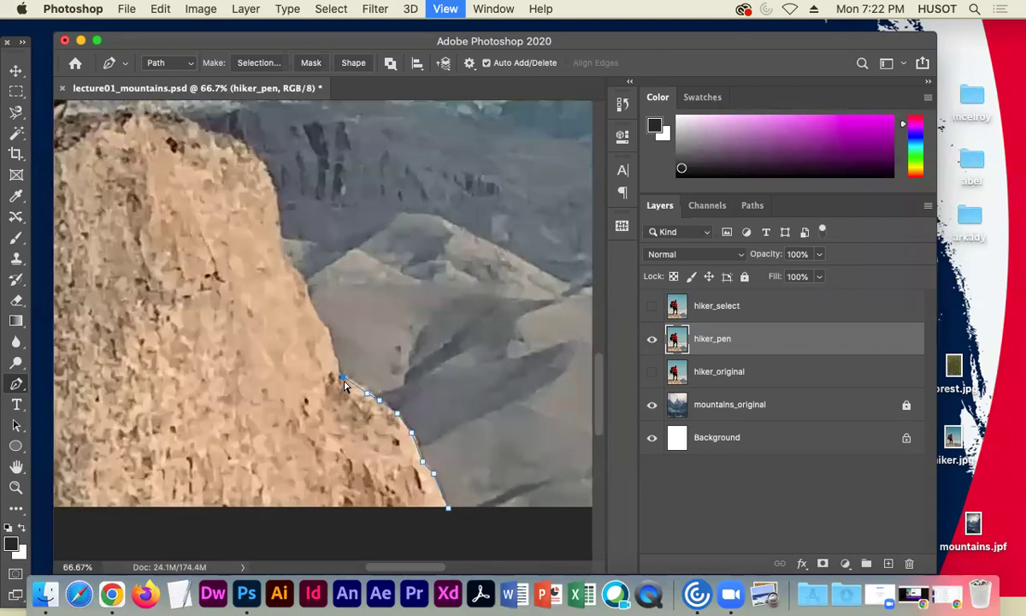
{"action": "left_click_drag", "start_coordinate": [343, 384], "coordinate": [239, 190]}
{"action": "scroll", "coordinate": [240, 189], "scroll_direction": "down", "scroll_amount": 5}
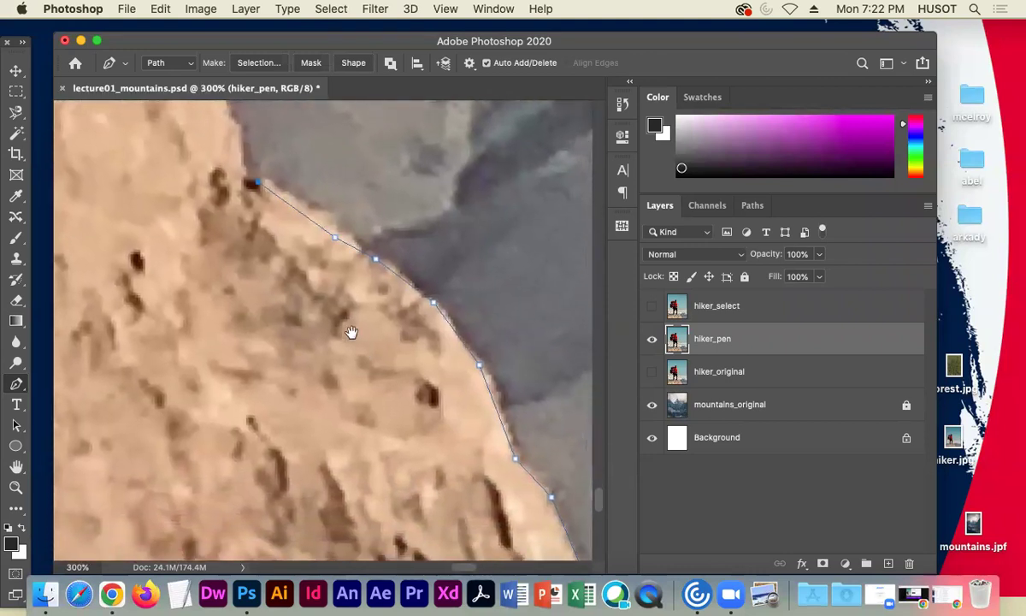
{"action": "scroll", "coordinate": [234, 202], "scroll_direction": "up", "scroll_amount": 5}
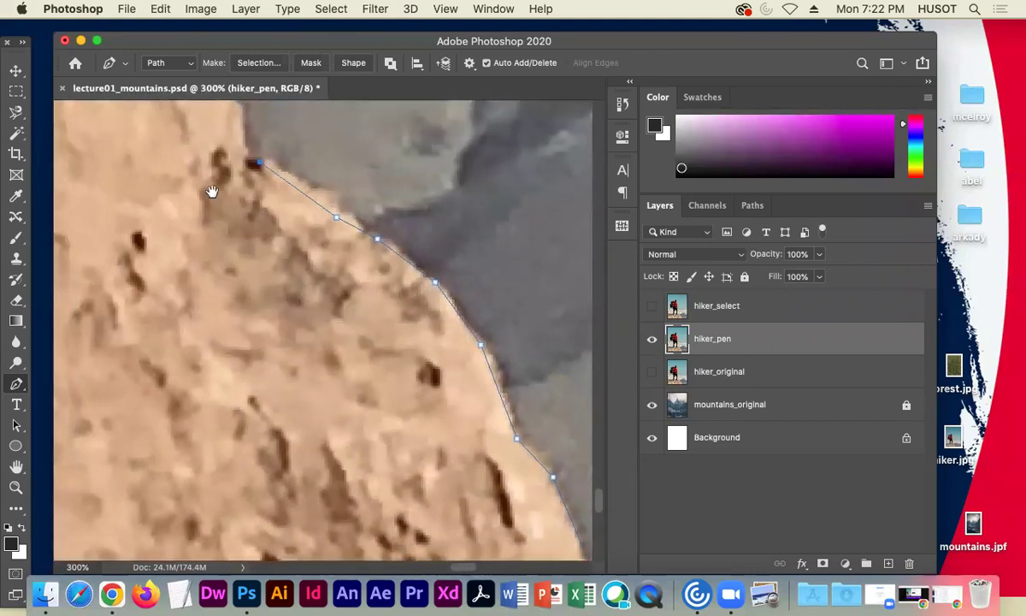
{"action": "scroll", "coordinate": [351, 300], "scroll_direction": "down", "scroll_amount": 1}
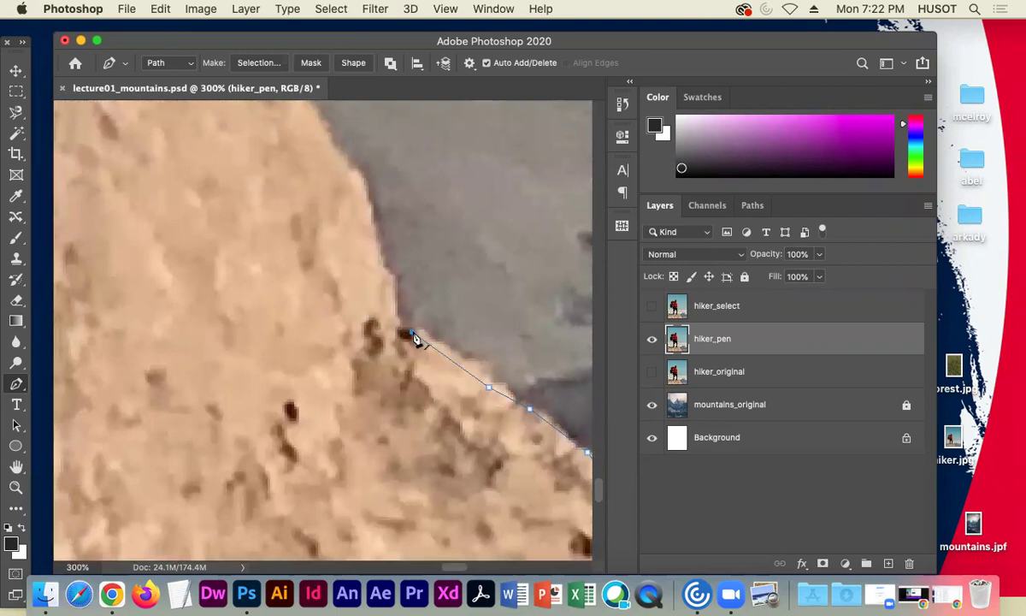
{"action": "left_click", "coordinate": [413, 334]}
{"action": "left_click", "coordinate": [389, 277]}
{"action": "left_click", "coordinate": [381, 265]}
{"action": "left_click", "coordinate": [359, 174]}
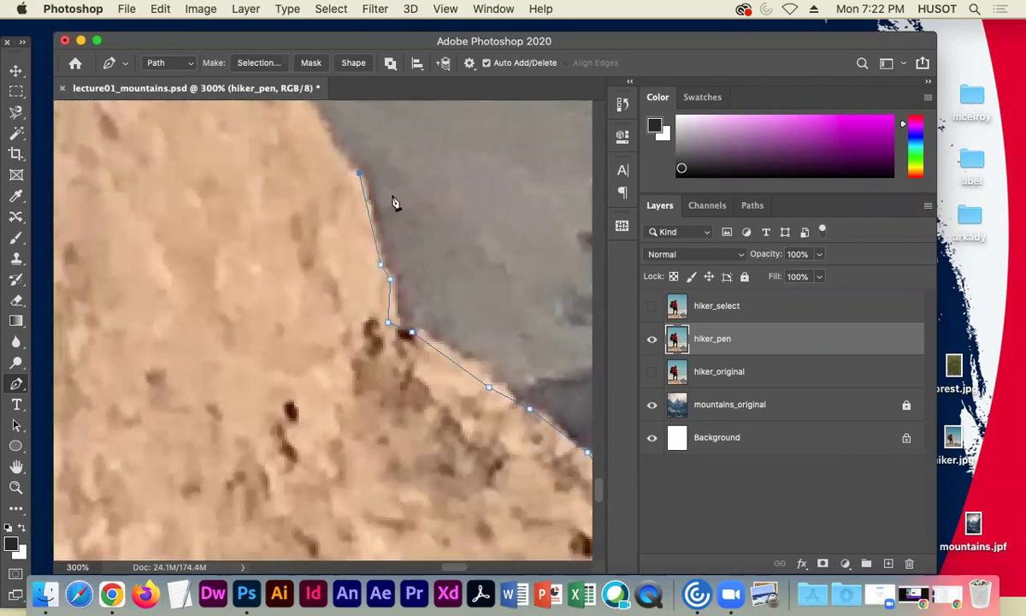
- Extend the path with straight segments up the rock edge past the peak of the gray background hill
{"action": "left_click_drag", "start_coordinate": [327, 159], "coordinate": [405, 358]}
{"action": "left_click", "coordinate": [416, 341]}
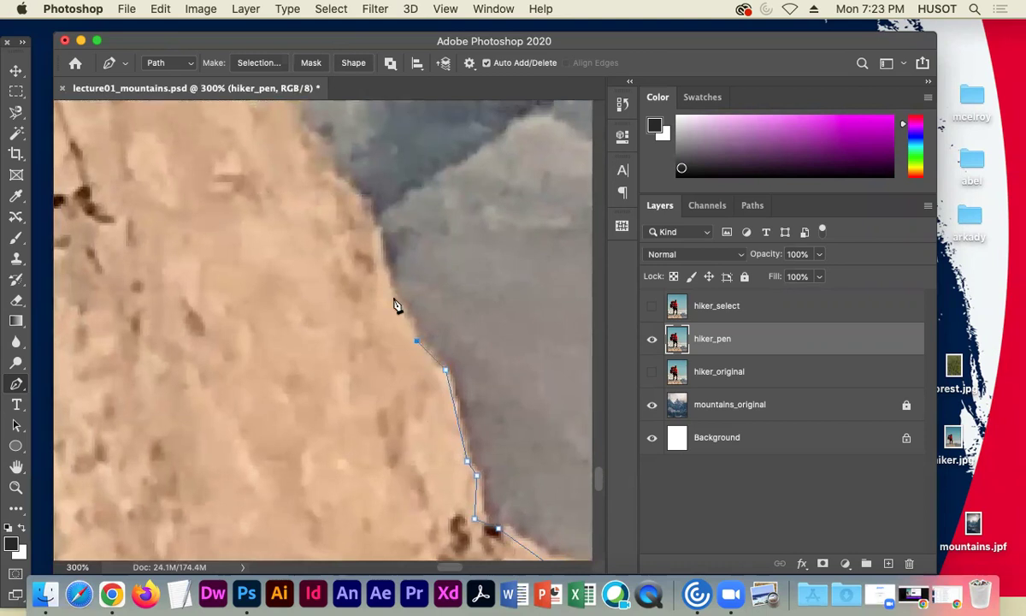
{"action": "left_click", "coordinate": [395, 302]}
{"action": "left_click", "coordinate": [381, 266]}
{"action": "left_click", "coordinate": [378, 227]}
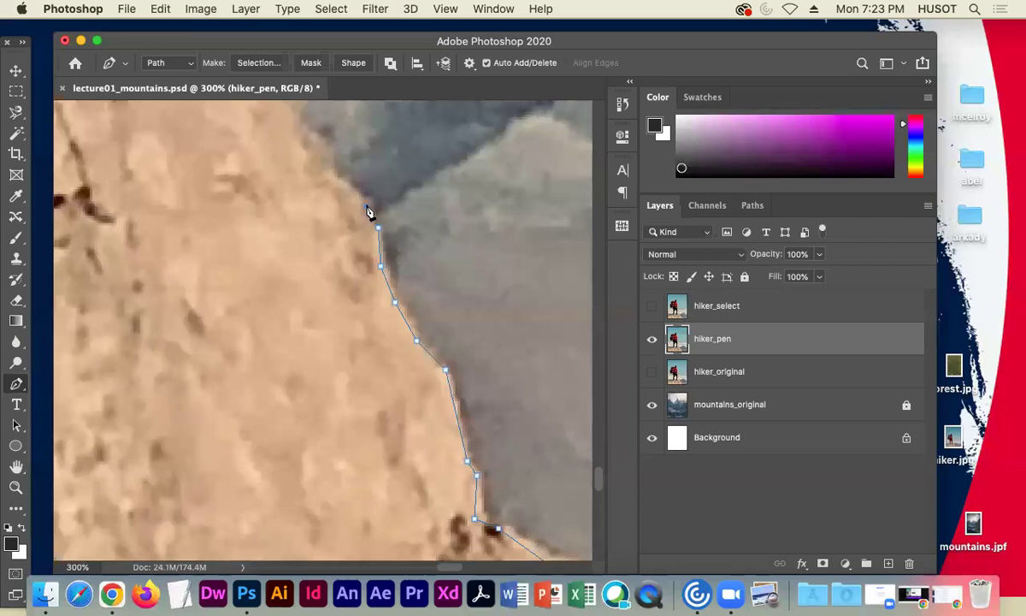
{"action": "left_click", "coordinate": [331, 180]}
- Trace the near-vertical stretch of the rock's right edge beside the dark blue background slope
{"action": "left_click_drag", "start_coordinate": [322, 167], "coordinate": [359, 370]}
{"action": "left_click", "coordinate": [371, 353]}
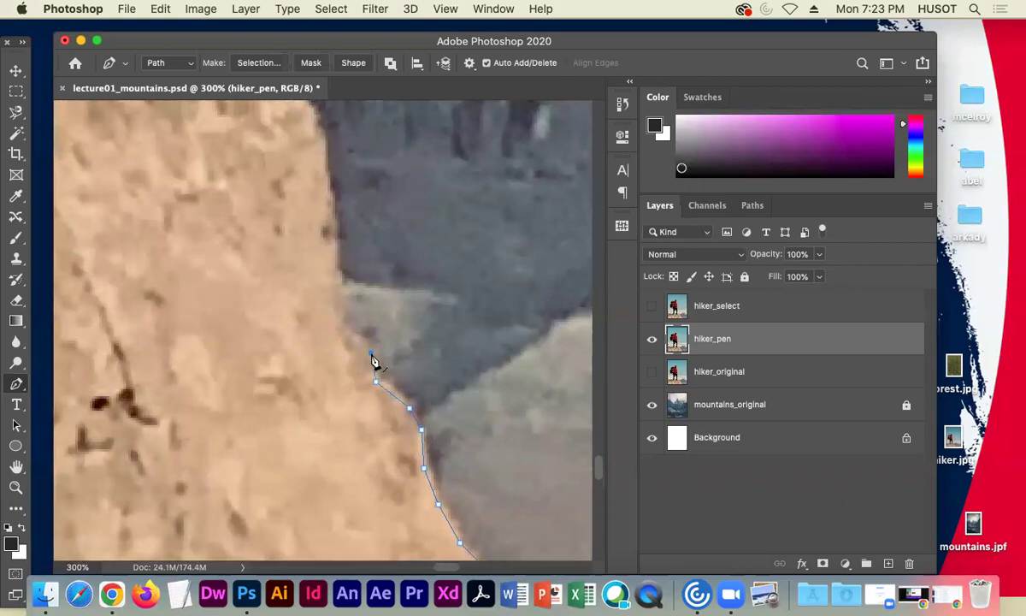
{"action": "left_click", "coordinate": [349, 331]}
{"action": "left_click", "coordinate": [336, 272]}
{"action": "left_click", "coordinate": [320, 135]}
- Add anchor points around the rounded upper-right corner of the rock
{"action": "left_click_drag", "start_coordinate": [279, 170], "coordinate": [353, 452]}
{"action": "left_click", "coordinate": [380, 389]}
{"action": "left_click", "coordinate": [354, 322]}
{"action": "left_click", "coordinate": [328, 297]}
{"action": "left_click", "coordinate": [316, 273]}
{"action": "left_click", "coordinate": [277, 248]}
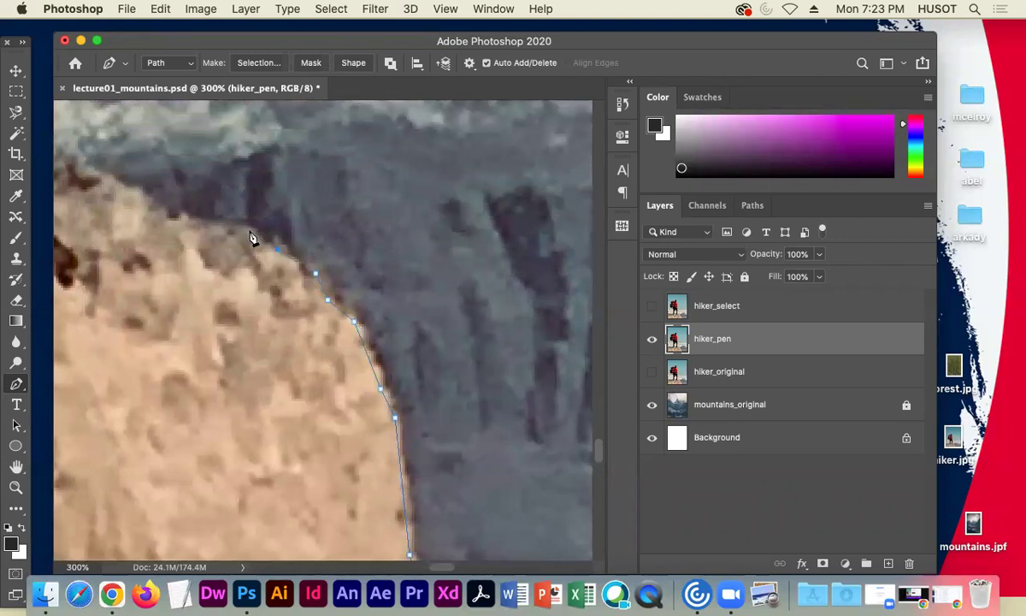
- Continue the path leftward along the sloping top edge of the rock beneath the dark blue ridge
{"action": "left_click_drag", "start_coordinate": [213, 238], "coordinate": [396, 333]}
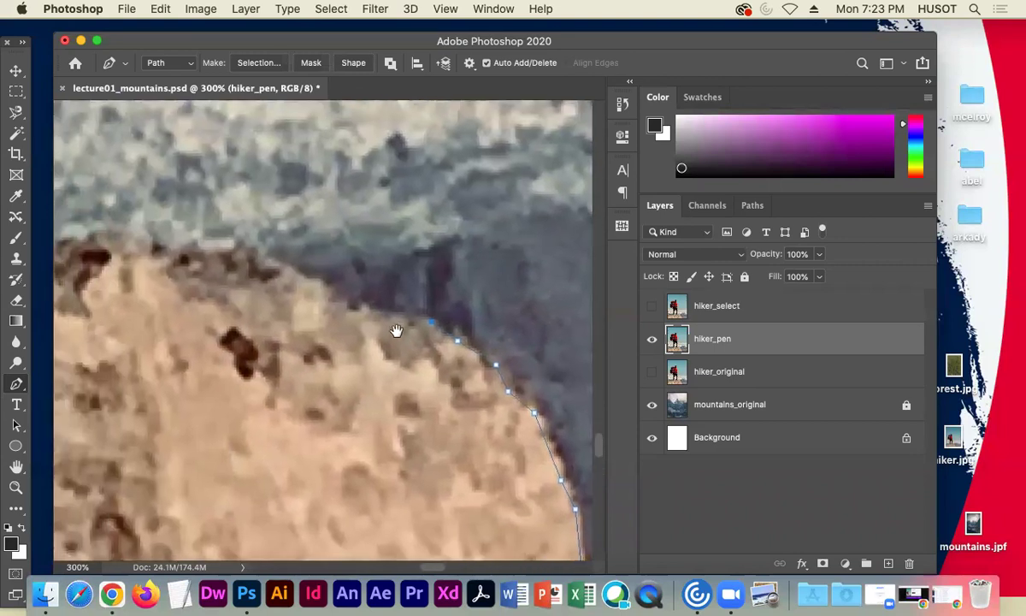
{"action": "left_click", "coordinate": [403, 314]}
{"action": "left_click", "coordinate": [349, 304]}
{"action": "left_click", "coordinate": [321, 284]}
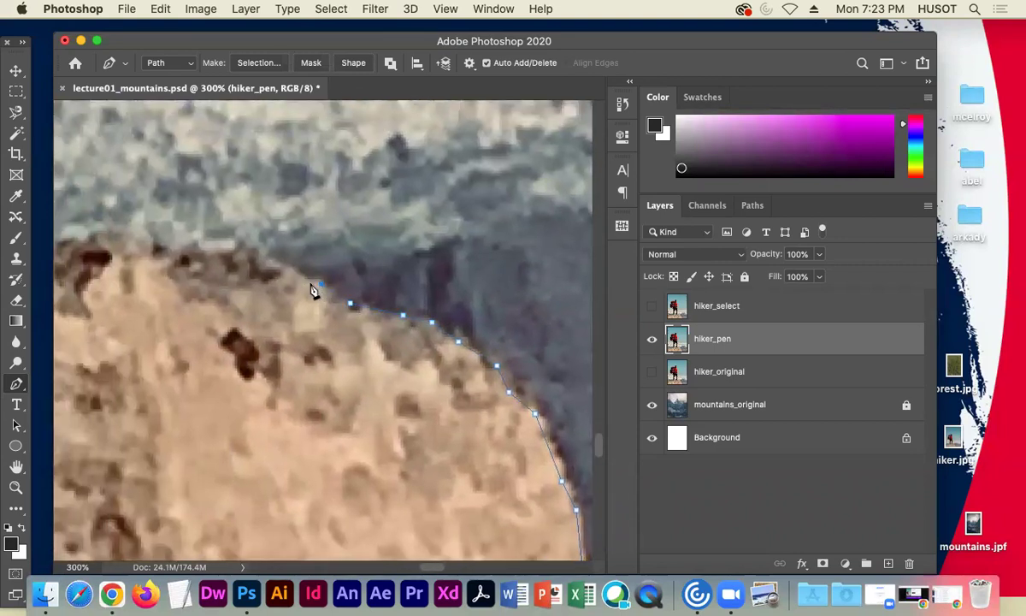
{"action": "left_click", "coordinate": [309, 281]}
{"action": "left_click", "coordinate": [272, 262]}
{"action": "left_click_drag", "start_coordinate": [220, 291], "coordinate": [403, 332]}
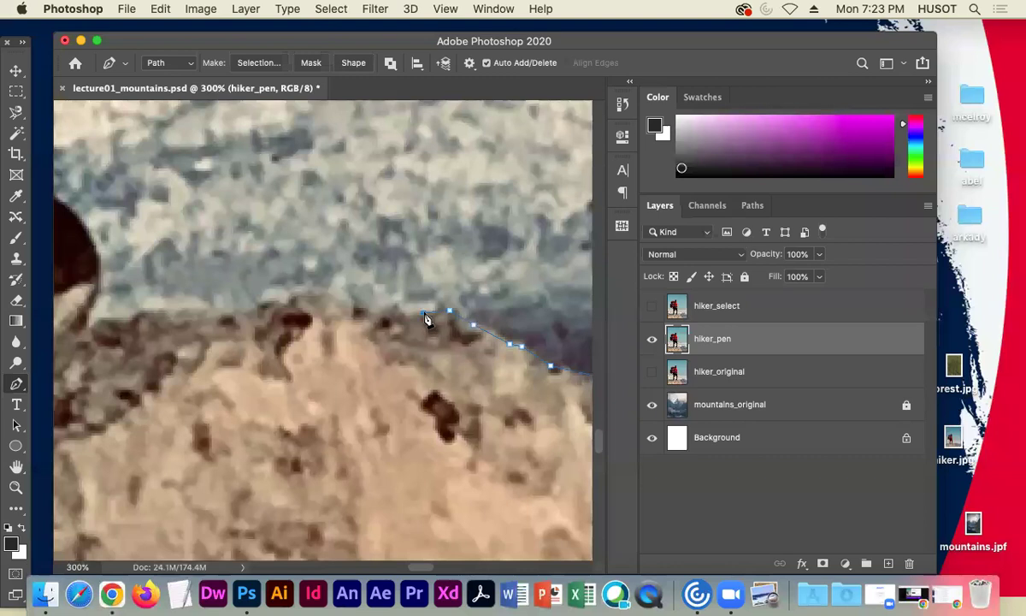
- Trace the rock's top edge leftward until the path meets the toe of the hiker's front shoe
{"action": "left_click", "coordinate": [354, 313]}
{"action": "left_click", "coordinate": [334, 299]}
{"action": "left_click", "coordinate": [249, 306]}
{"action": "left_click", "coordinate": [177, 312]}
{"action": "left_click", "coordinate": [87, 329]}
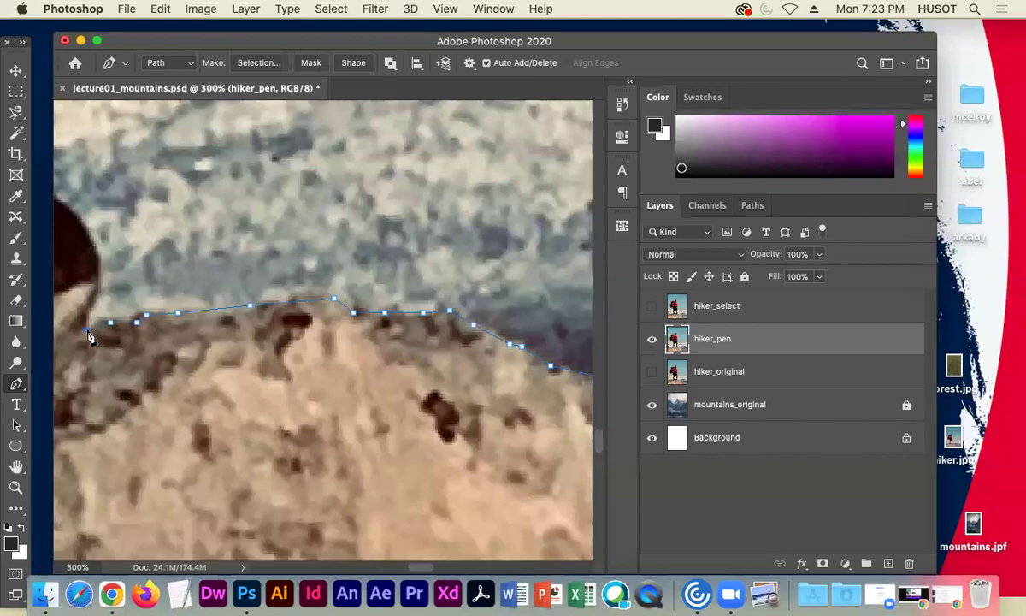
- Continue the path up the toe of the hiker's front shoe and curve it over the toe cap to the base of the laces
{"action": "left_click_drag", "start_coordinate": [77, 281], "coordinate": [466, 340]}
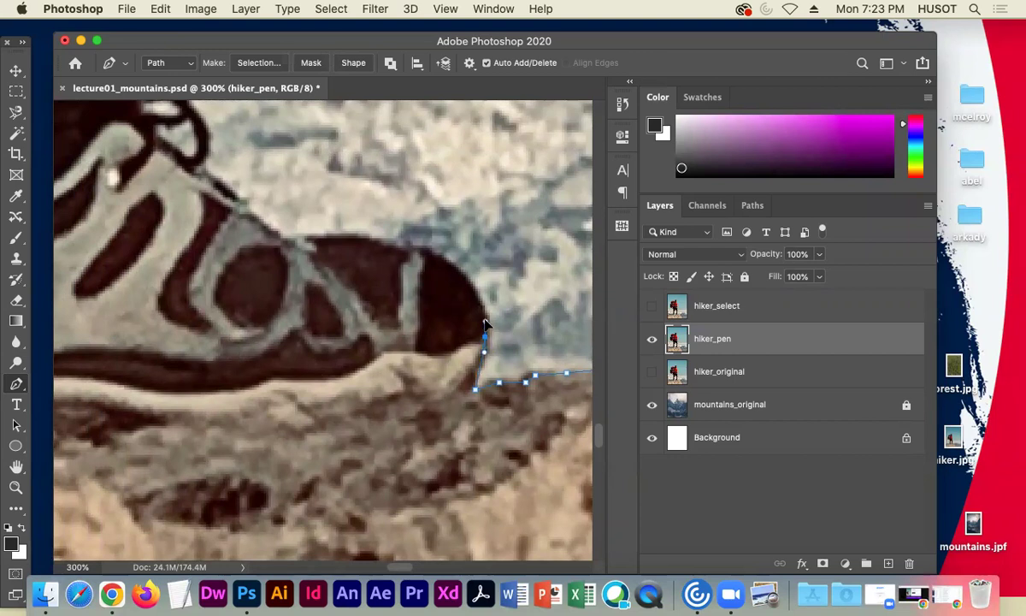
{"action": "left_click_drag", "start_coordinate": [432, 256], "coordinate": [389, 250]}
{"action": "left_click_drag", "start_coordinate": [287, 243], "coordinate": [249, 250]}
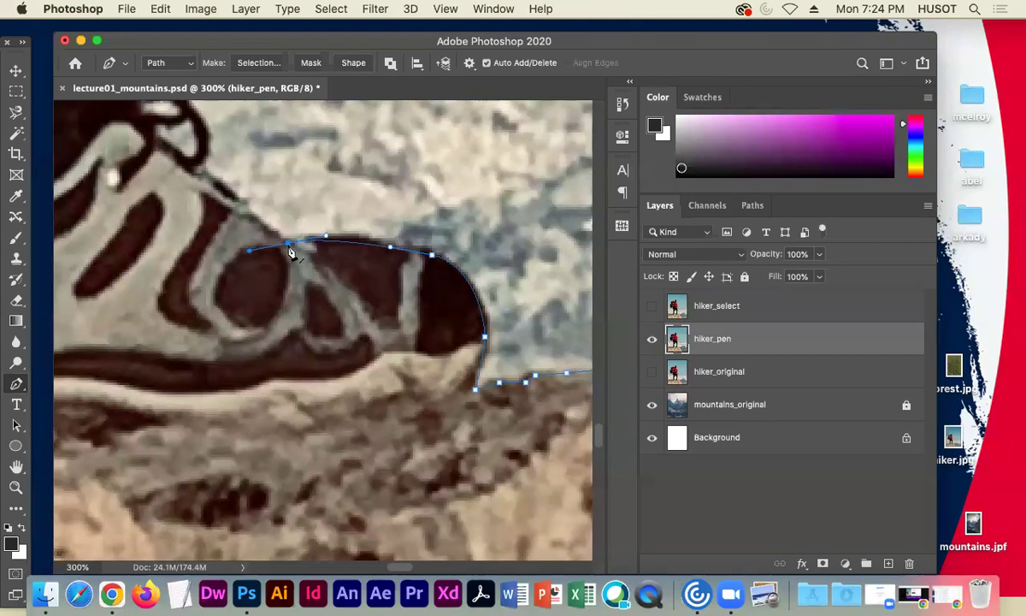
{"action": "left_click", "coordinate": [288, 244], "text": "alt"}
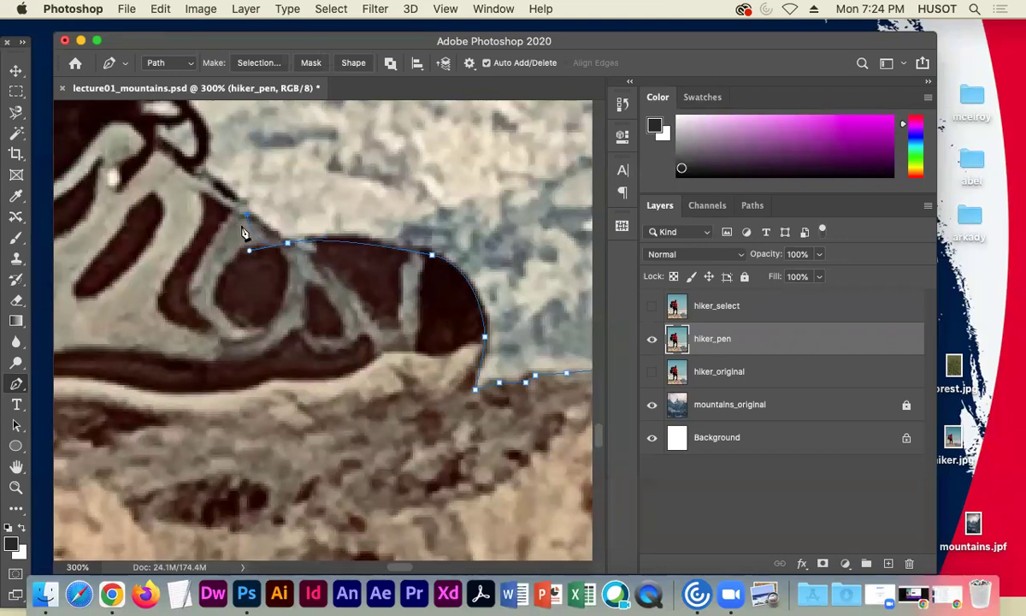
{"action": "left_click", "coordinate": [394, 246], "text": "ctrl"}
{"action": "left_click_drag", "start_coordinate": [298, 248], "coordinate": [270, 250]}
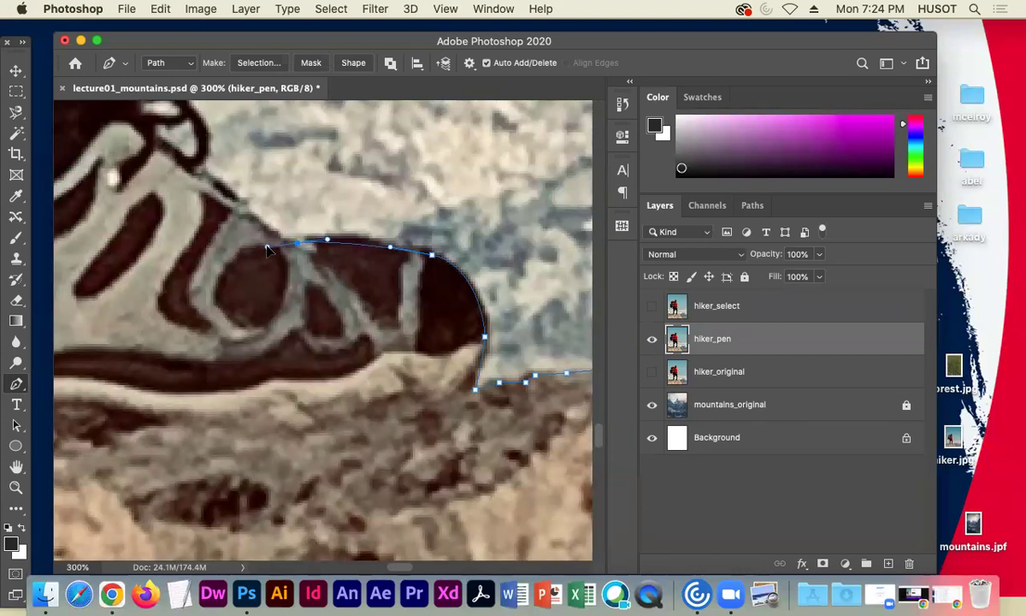
- Trace the shoe's tongue upward, leaving the lace loop outside the path, and go around the pointed tip above the laces
{"action": "left_click_drag", "start_coordinate": [205, 177], "coordinate": [190, 175]}
{"action": "left_click_drag", "start_coordinate": [133, 152], "coordinate": [325, 341]}
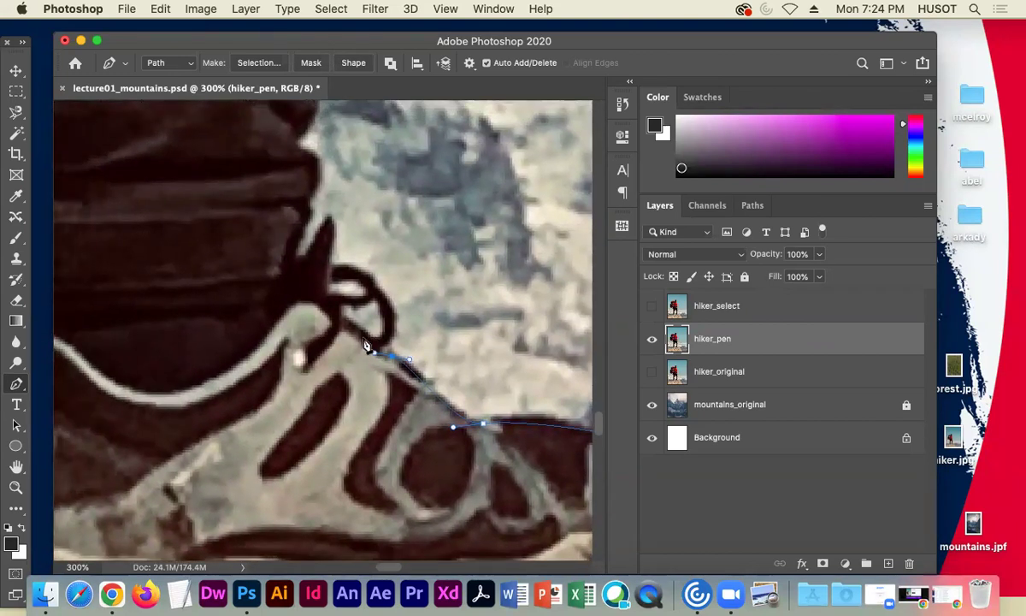
{"action": "left_click_drag", "start_coordinate": [333, 302], "coordinate": [321, 286]}
{"action": "left_click", "coordinate": [331, 218]}
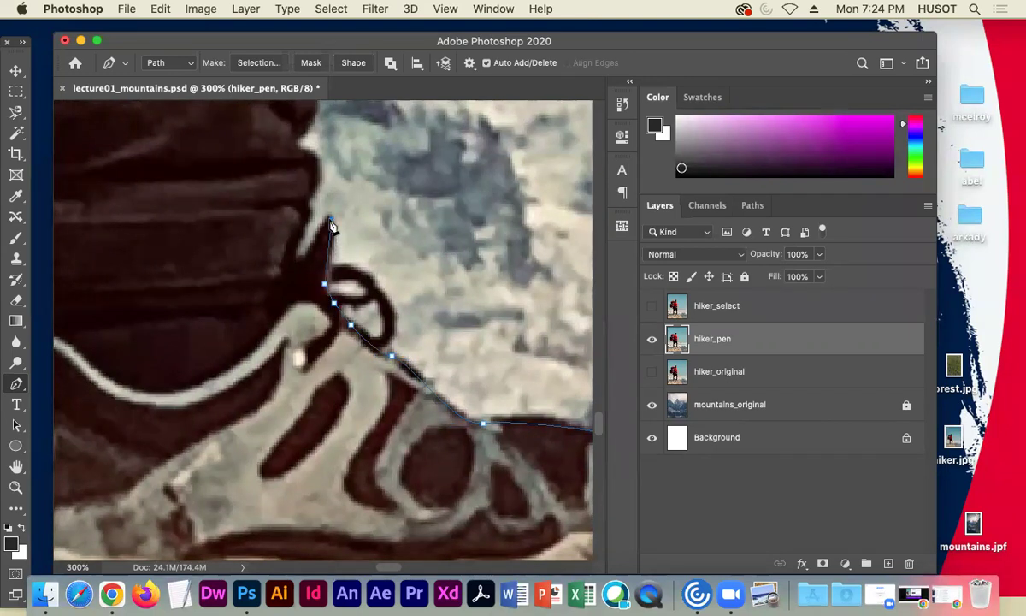
{"action": "left_click", "coordinate": [305, 259]}
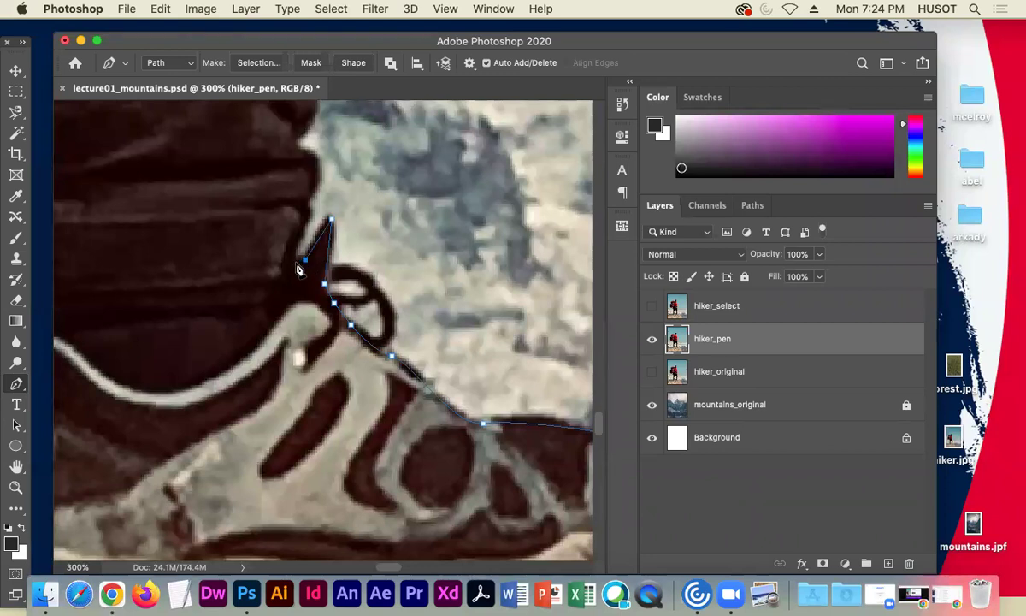
- Trace the bunched trouser hem above the shoe and the straight front edge of the lower leg
{"action": "left_click", "coordinate": [303, 201]}
{"action": "left_click_drag", "start_coordinate": [313, 169], "coordinate": [306, 160]}
{"action": "left_click", "coordinate": [293, 152]}
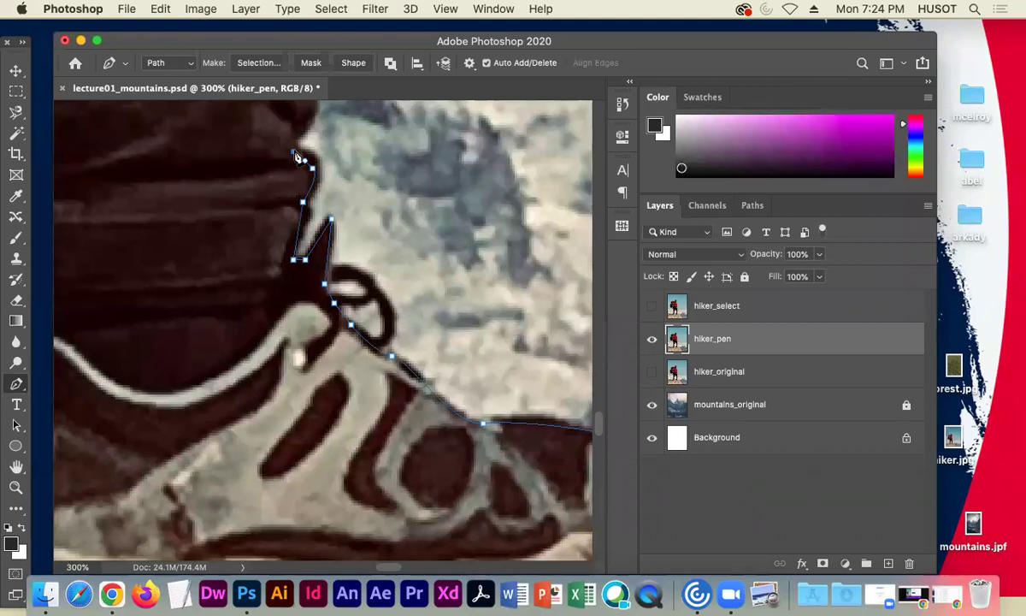
{"action": "left_click_drag", "start_coordinate": [294, 152], "coordinate": [290, 136]}
{"action": "left_click_drag", "start_coordinate": [367, 128], "coordinate": [338, 265]}
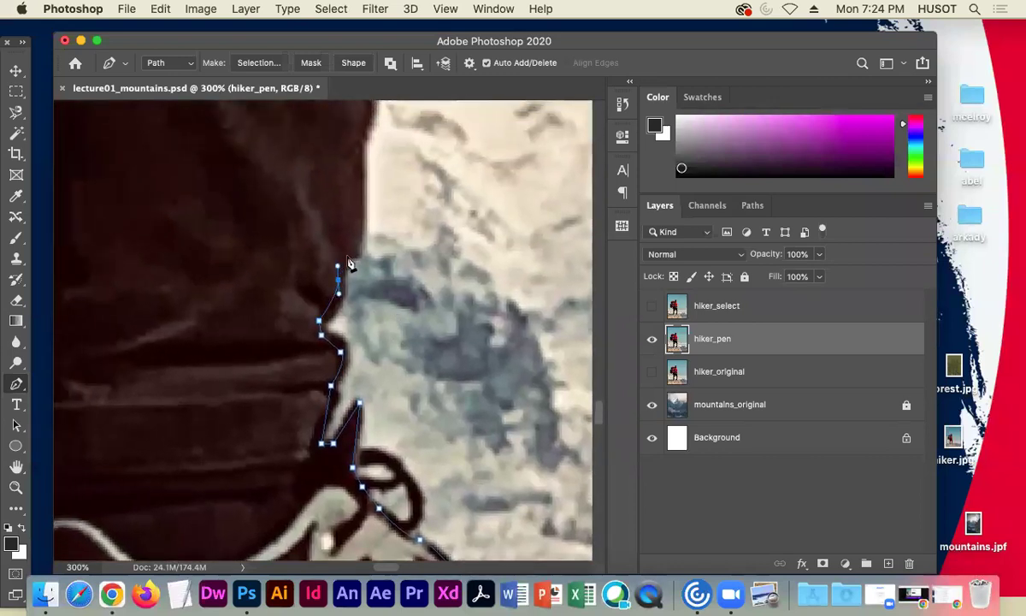
{"action": "left_click", "coordinate": [350, 258]}
{"action": "left_click", "coordinate": [359, 255]}
{"action": "left_click", "coordinate": [360, 147]}
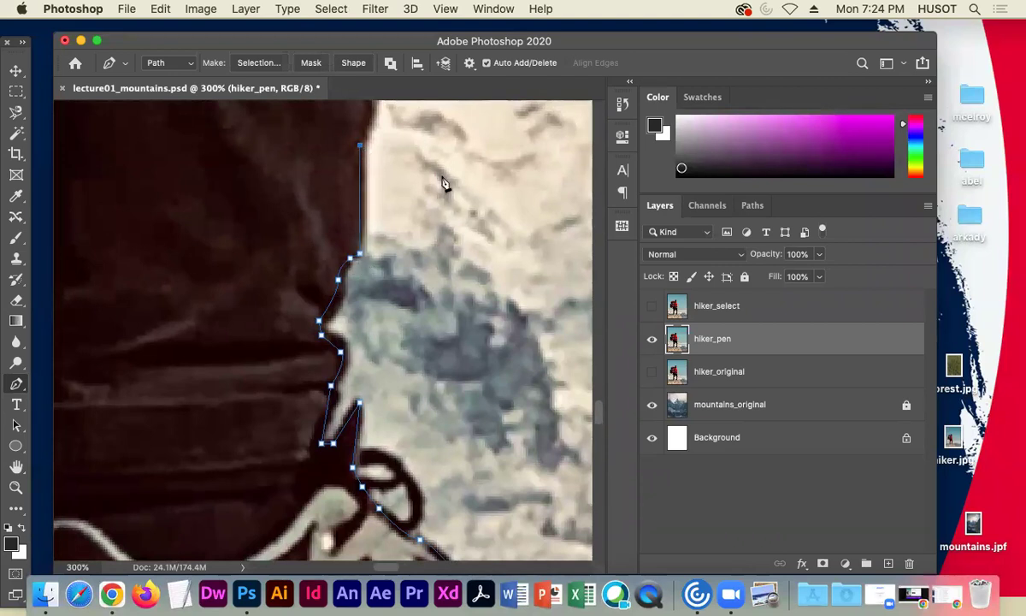
- Extend the path up the front of the trouser leg past the knee folds to the thin cord along its edge
{"action": "left_click_drag", "start_coordinate": [427, 230], "coordinate": [437, 503]}
{"action": "left_click", "coordinate": [391, 343]}
{"action": "left_click_drag", "start_coordinate": [422, 265], "coordinate": [447, 220]}
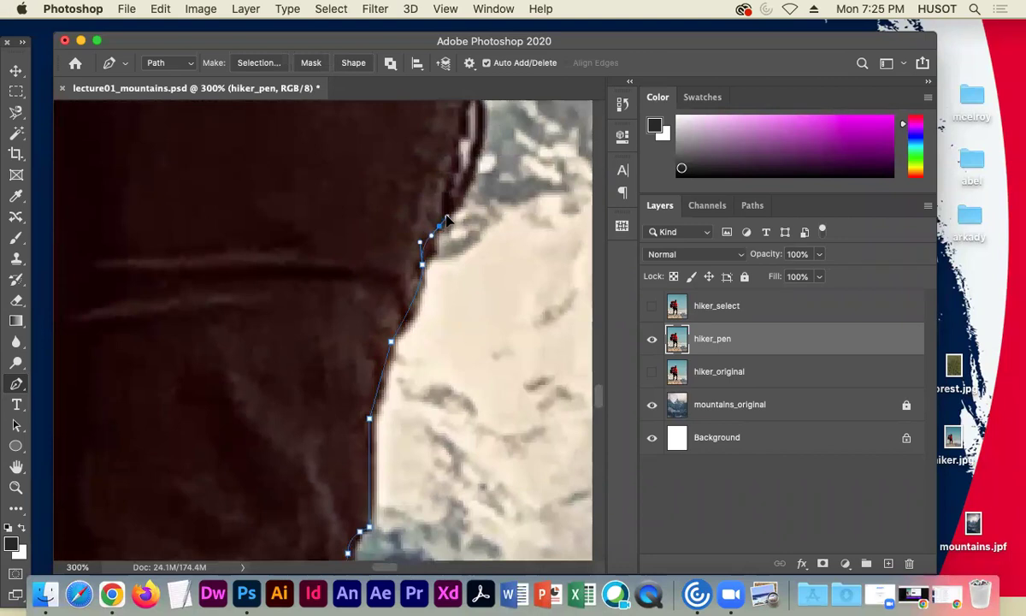
{"action": "left_click", "coordinate": [461, 132]}
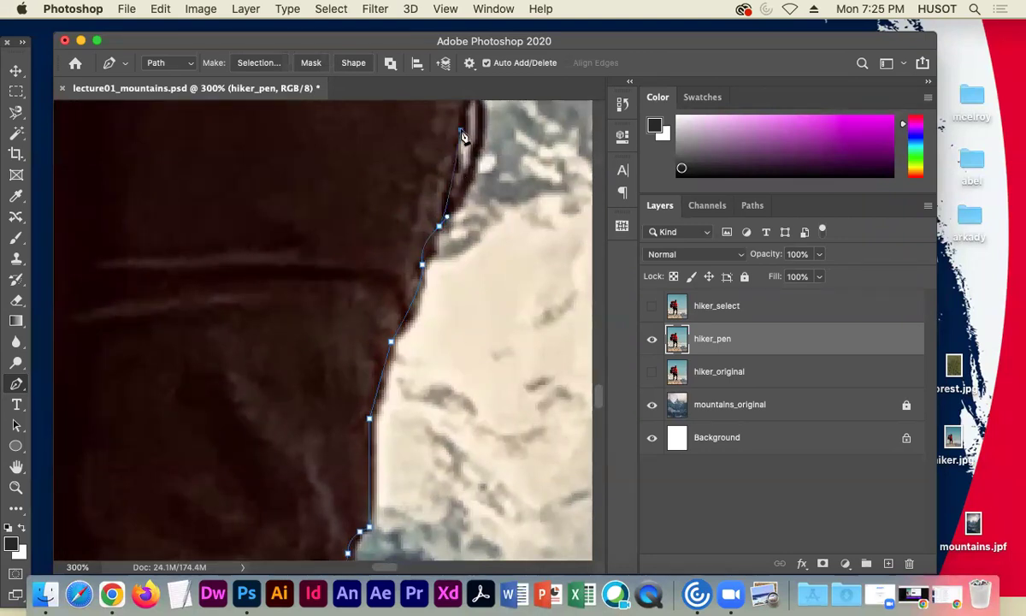
- Trace the trouser edge above the cord, following its notches and leaving the hanging threads beside the snowy peak outside the path
{"action": "left_click_drag", "start_coordinate": [421, 117], "coordinate": [399, 346]}
{"action": "left_click", "coordinate": [452, 434]}
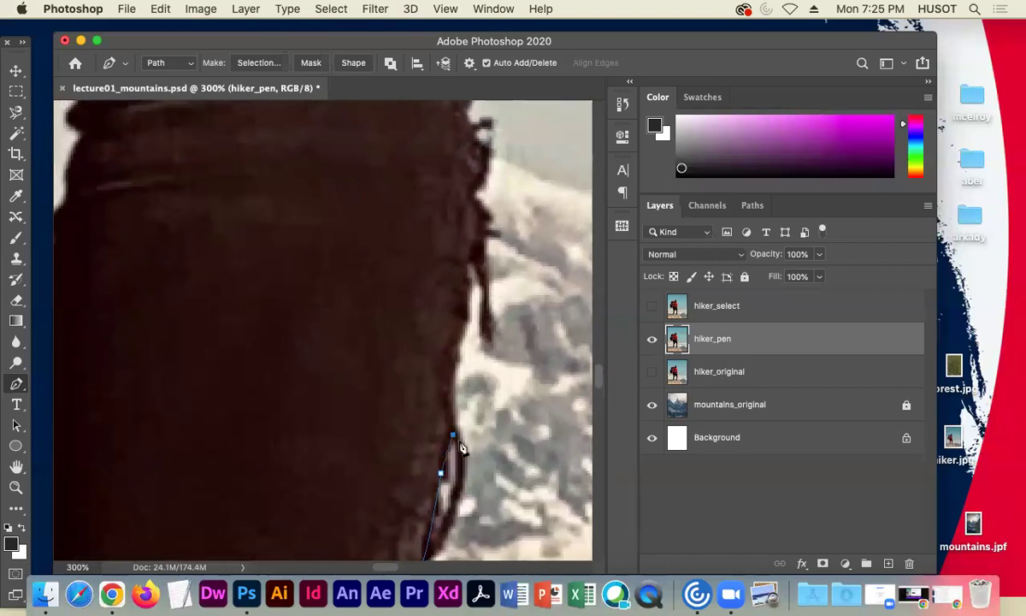
{"action": "left_click", "coordinate": [452, 363]}
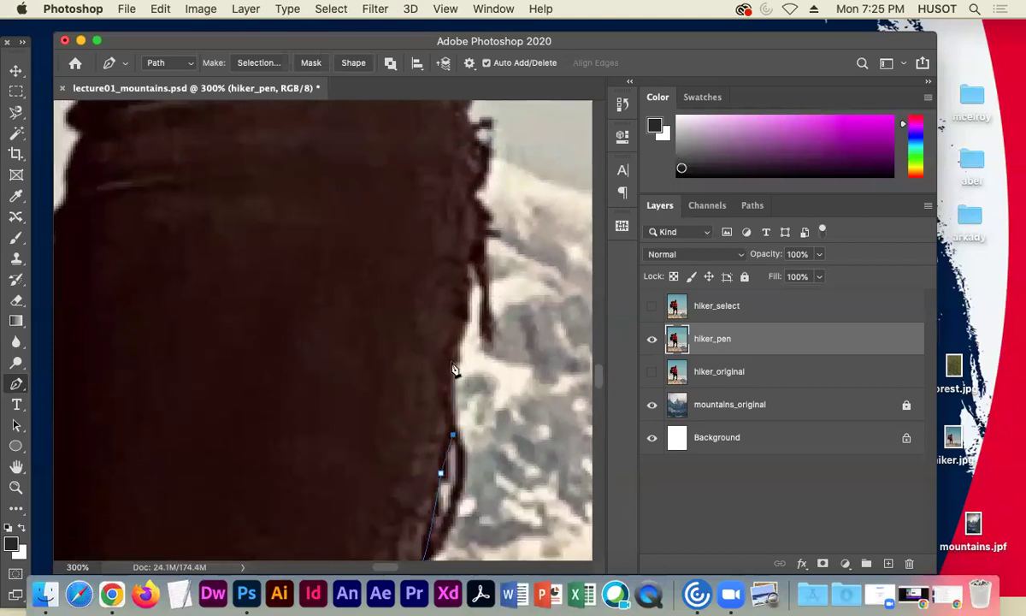
{"action": "left_click", "coordinate": [464, 317]}
{"action": "left_click_drag", "start_coordinate": [464, 264], "coordinate": [479, 258]}
{"action": "left_click_drag", "start_coordinate": [479, 218], "coordinate": [485, 216]}
{"action": "left_click", "coordinate": [469, 196]}
{"action": "left_click_drag", "start_coordinate": [484, 150], "coordinate": [488, 156]}
- Follow the jagged thigh edge upward to the base of the long loose thread against the pale sky
{"action": "left_click_drag", "start_coordinate": [399, 154], "coordinate": [420, 313]}
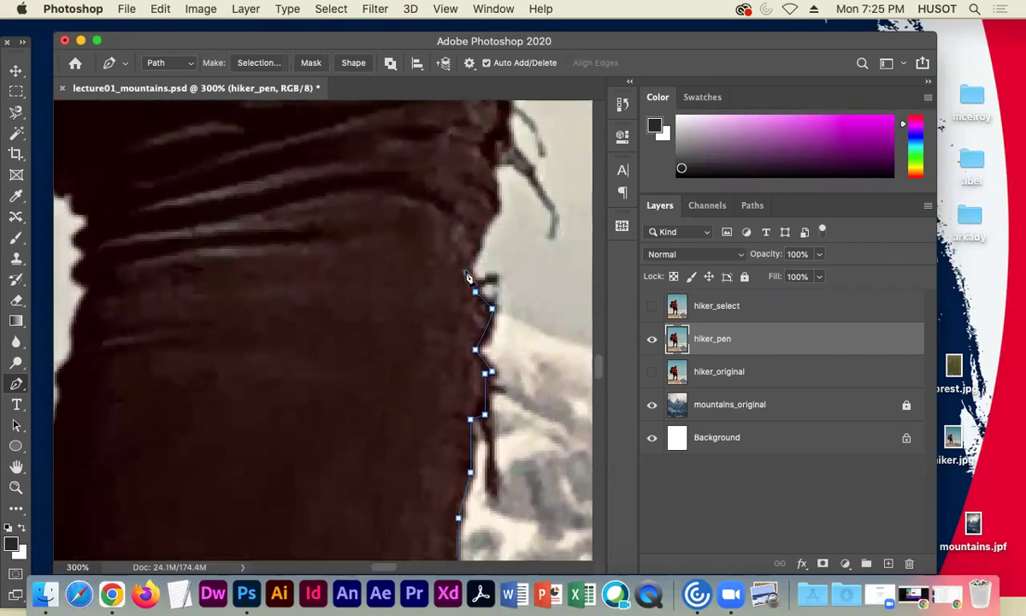
{"action": "left_click", "coordinate": [478, 246]}
{"action": "left_click", "coordinate": [477, 224]}
{"action": "left_click", "coordinate": [497, 208]}
{"action": "left_click", "coordinate": [493, 162]}
{"action": "left_click", "coordinate": [513, 162]}
{"action": "left_click", "coordinate": [525, 168]}
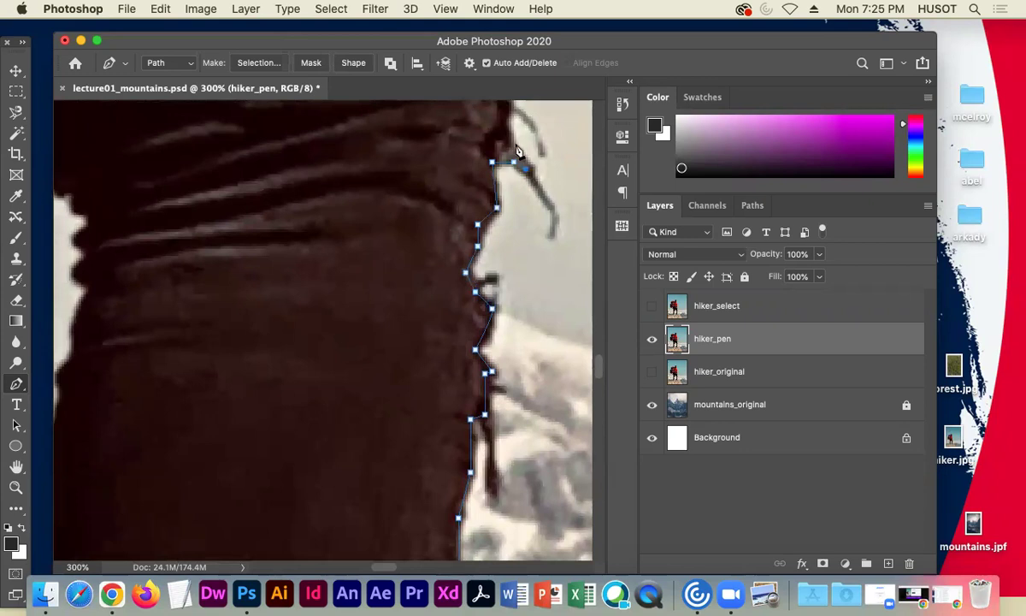
{"action": "left_click", "coordinate": [511, 144]}
- Trace the trouser edge past the cluster of loose threads on the upper thigh, keeping the long strands outside the path
{"action": "left_click_drag", "start_coordinate": [454, 137], "coordinate": [414, 282]}
{"action": "left_click", "coordinate": [446, 301]}
{"action": "left_click", "coordinate": [418, 257]}
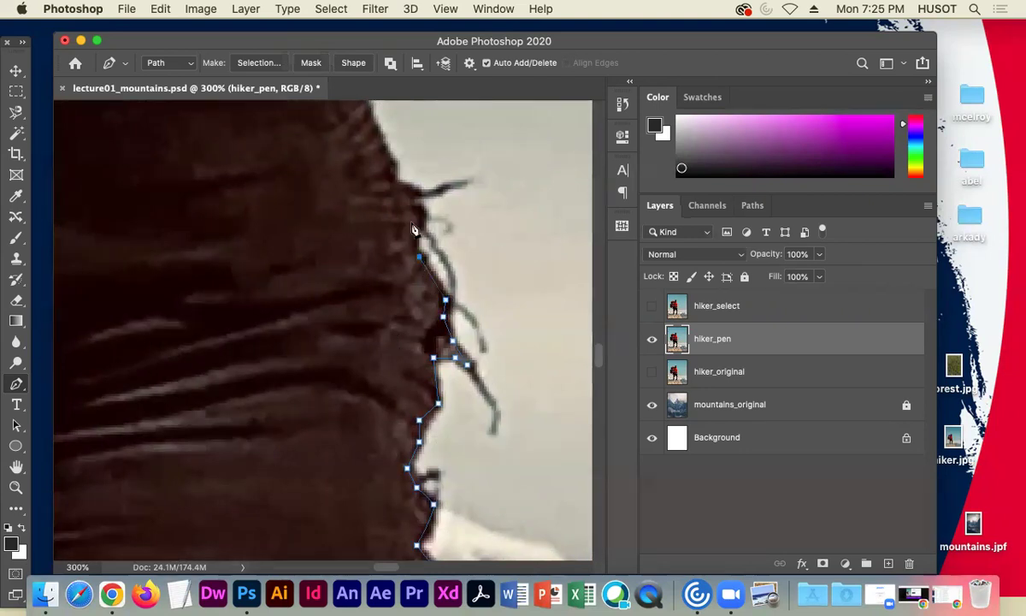
{"action": "left_click", "coordinate": [414, 227]}
{"action": "left_click", "coordinate": [425, 216]}
{"action": "left_click", "coordinate": [393, 182]}
- Continue the path along the sloping upper thigh and around the bump in the fabric
{"action": "left_click_drag", "start_coordinate": [359, 190], "coordinate": [406, 320]}
{"action": "left_click", "coordinate": [405, 276]}
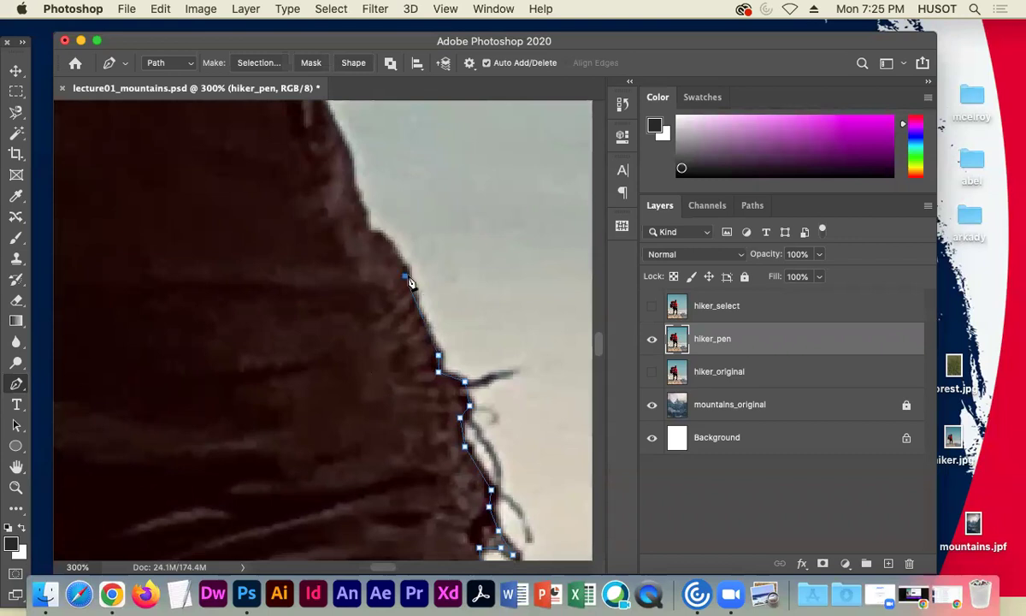
{"action": "left_click_drag", "start_coordinate": [374, 237], "coordinate": [369, 235]}
{"action": "left_click", "coordinate": [363, 211]}
{"action": "left_click", "coordinate": [350, 185]}
{"action": "left_click", "coordinate": [348, 161]}
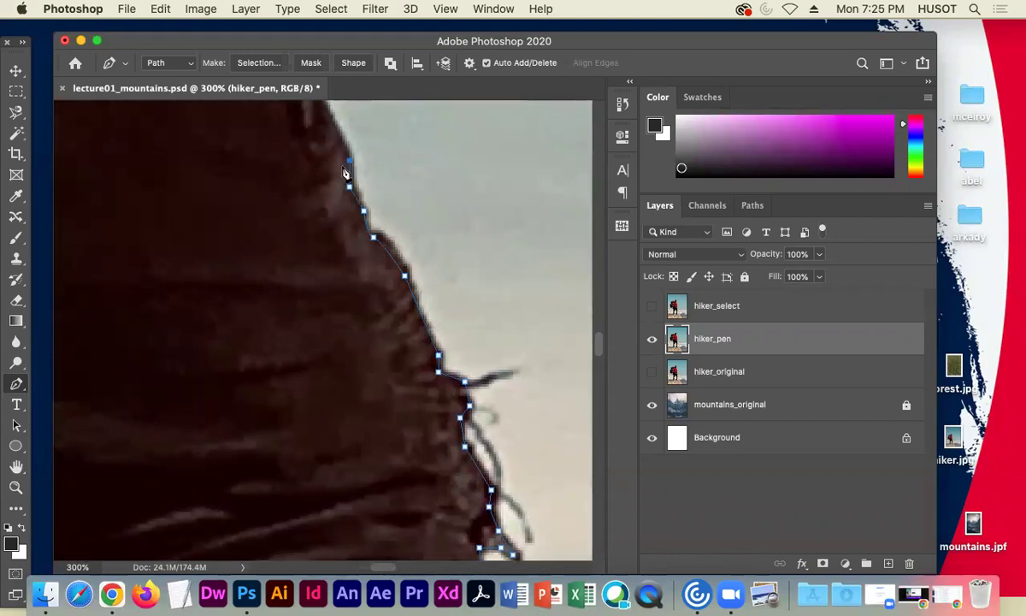
- Trace the remaining trouser edge up to the underside of the hiker's hand
{"action": "left_click_drag", "start_coordinate": [319, 164], "coordinate": [337, 338]}
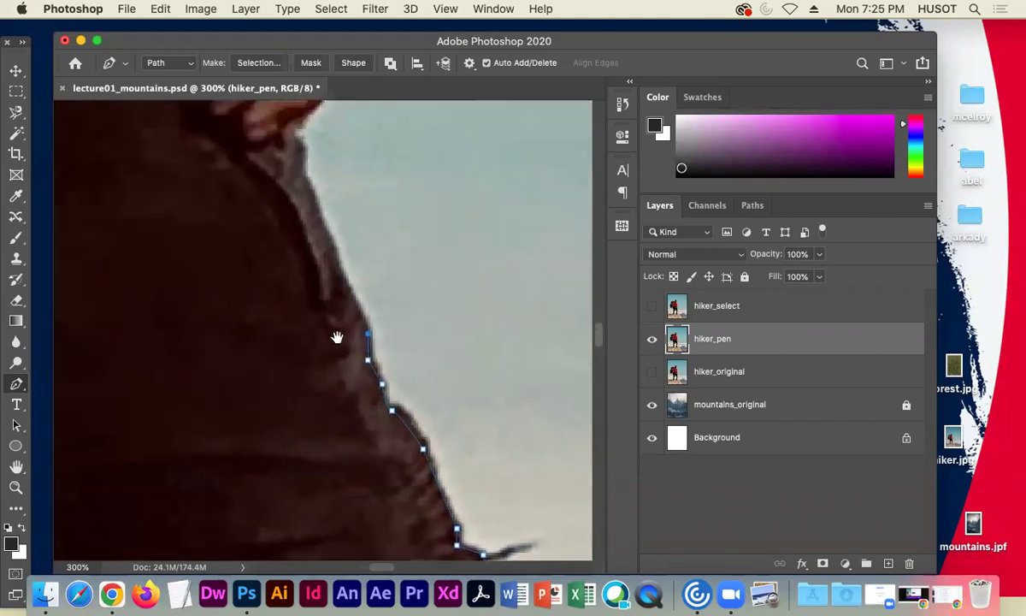
{"action": "left_click", "coordinate": [343, 279]}
{"action": "left_click", "coordinate": [329, 245]}
{"action": "left_click", "coordinate": [297, 147]}
{"action": "left_click", "coordinate": [292, 133]}
- Curve the path around the fingers and back of the hand up to the dark wrist cuff
{"action": "left_click_drag", "start_coordinate": [342, 243], "coordinate": [400, 462]}
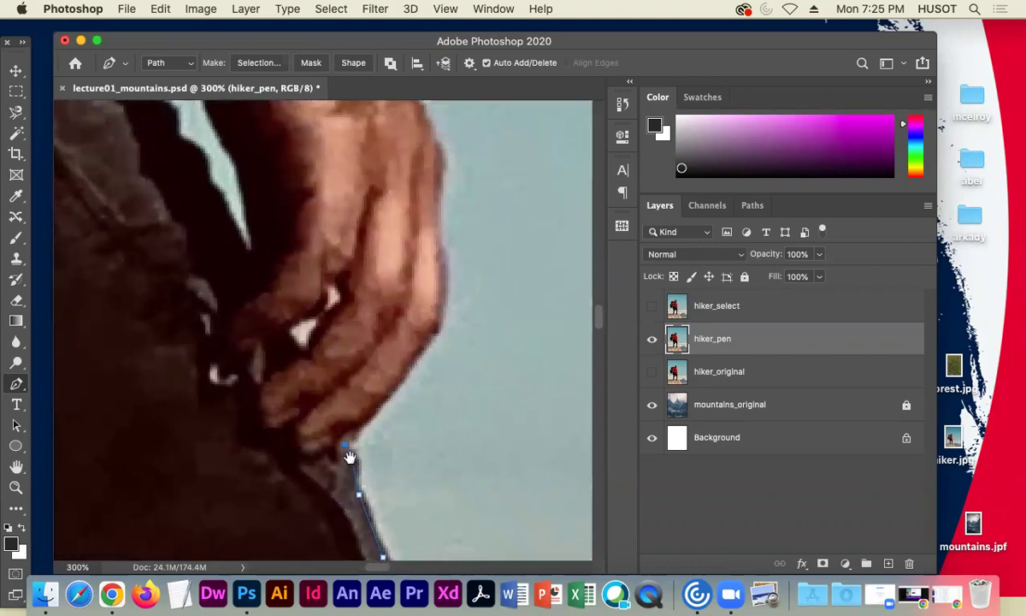
{"action": "left_click", "coordinate": [359, 423]}
{"action": "left_click_drag", "start_coordinate": [438, 242], "coordinate": [439, 152]}
{"action": "scroll", "coordinate": [332, 202], "scroll_direction": "up", "scroll_amount": 5}
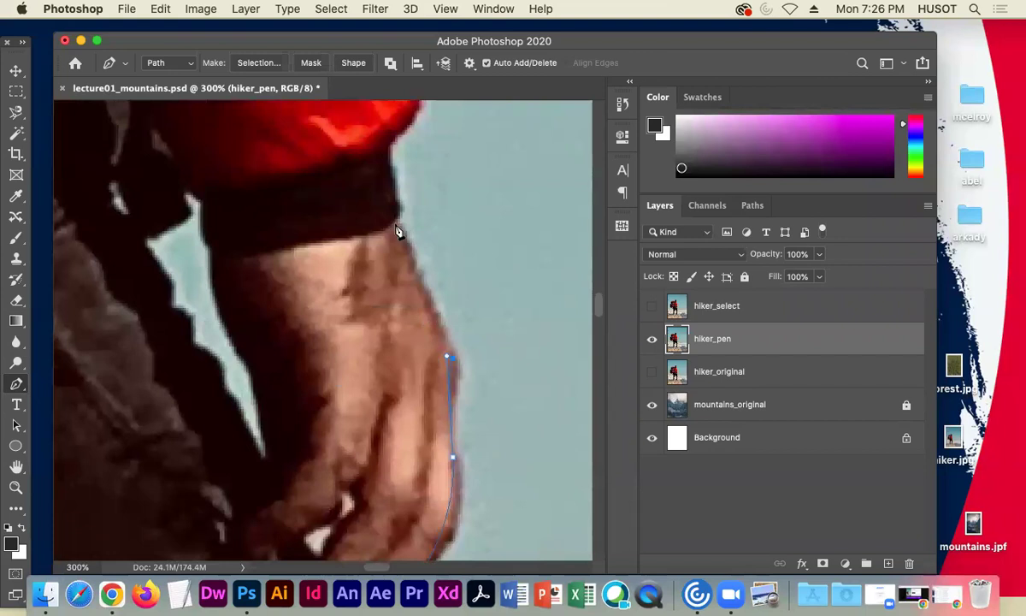
{"action": "left_click", "coordinate": [393, 219]}
{"action": "left_click", "coordinate": [397, 208]}
- Trace the dark wrist cuff and the bulging lower part of the red sleeve
{"action": "left_click_drag", "start_coordinate": [468, 156], "coordinate": [352, 382]}
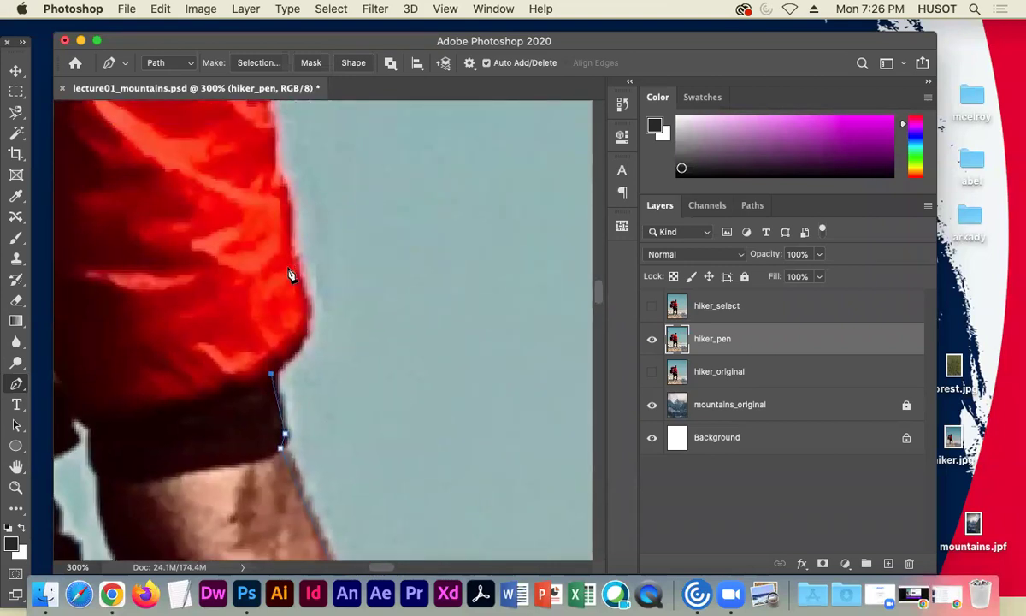
{"action": "left_click_drag", "start_coordinate": [292, 265], "coordinate": [290, 247]}
{"action": "left_click_drag", "start_coordinate": [275, 186], "coordinate": [261, 203]}
{"action": "left_click", "coordinate": [281, 184]}
{"action": "left_click", "coordinate": [268, 117]}
- Extend the path up the outer edge of the red sleeve to the dark horizontal crease
{"action": "left_click_drag", "start_coordinate": [222, 188], "coordinate": [297, 445]}
{"action": "left_click", "coordinate": [337, 357]}
{"action": "left_click_drag", "start_coordinate": [315, 286], "coordinate": [326, 267]}
{"action": "scroll", "coordinate": [337, 118], "scroll_direction": "up", "scroll_amount": 5}
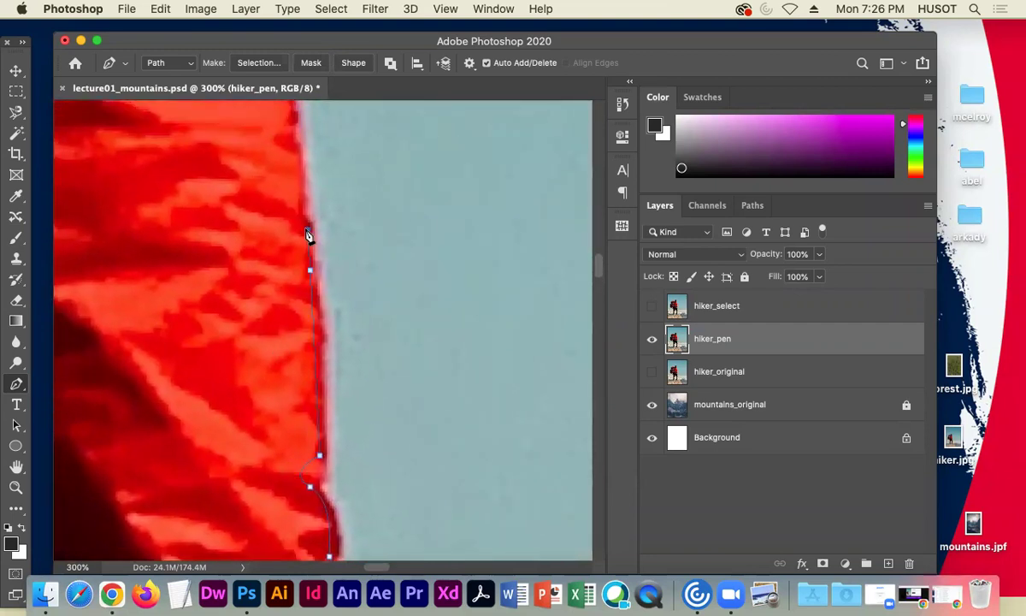
{"action": "scroll", "coordinate": [279, 203], "scroll_direction": "up", "scroll_amount": 5}
{"action": "scroll", "coordinate": [279, 203], "scroll_direction": "left", "scroll_amount": 1}
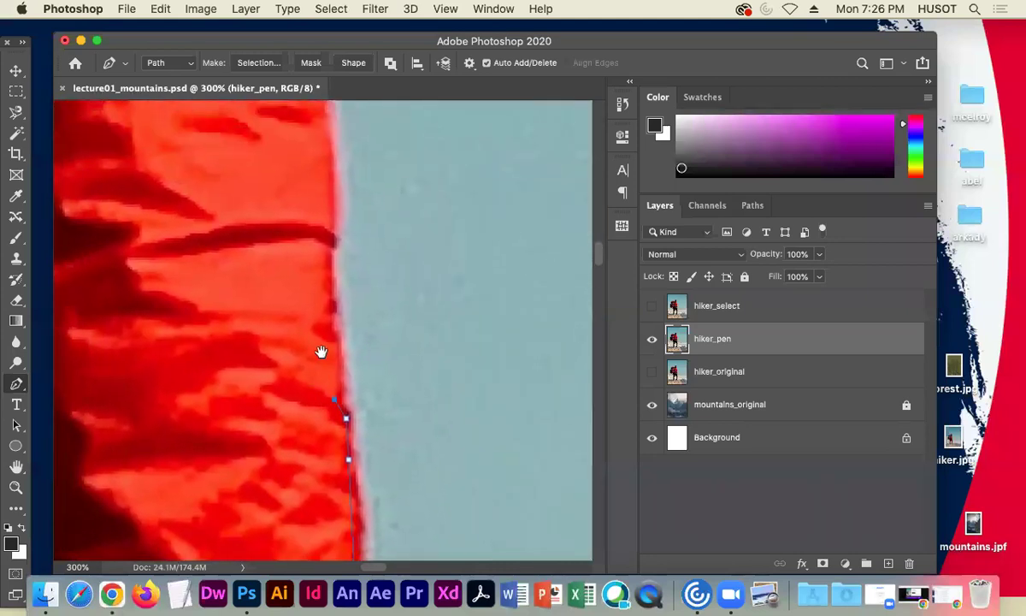
{"action": "left_click_drag", "start_coordinate": [323, 243], "coordinate": [322, 237]}
- Trace the upper red sleeve along the sky to where it meets the dark shoulder fabric
{"action": "left_click_drag", "start_coordinate": [298, 142], "coordinate": [321, 377]}
{"action": "left_click", "coordinate": [341, 328]}
{"action": "left_click", "coordinate": [340, 277]}
{"action": "left_click", "coordinate": [323, 229]}
{"action": "left_click_drag", "start_coordinate": [325, 171], "coordinate": [338, 322]}
{"action": "left_click", "coordinate": [342, 287]}
{"action": "left_click", "coordinate": [319, 209]}
{"action": "left_click", "coordinate": [324, 187]}
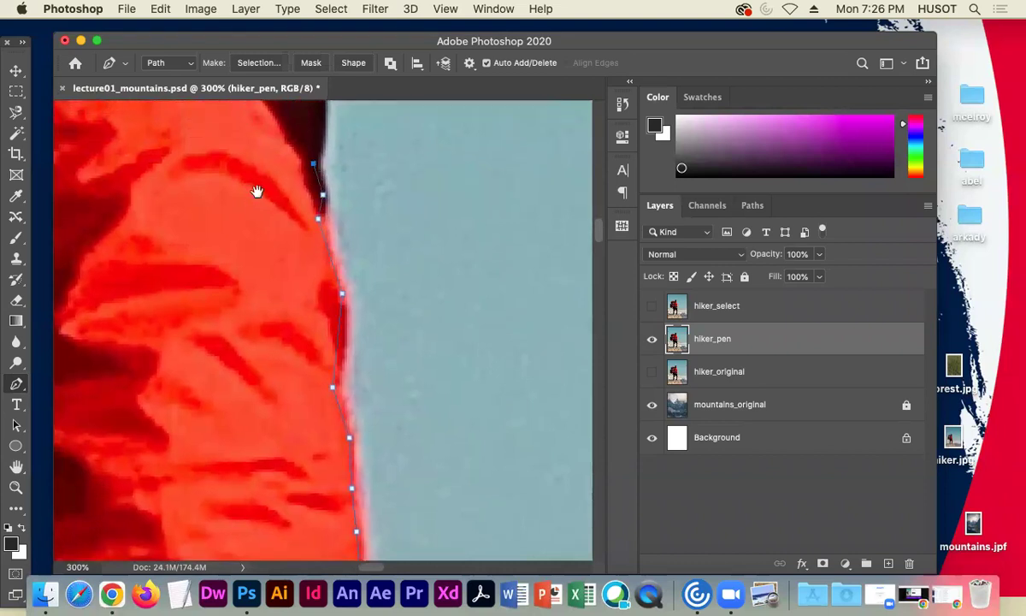
- Follow the curved outer edge of the dark fabric above the red sleeve up to the base of the beard
{"action": "left_click_drag", "start_coordinate": [257, 193], "coordinate": [309, 412]}
{"action": "left_click", "coordinate": [322, 381]}
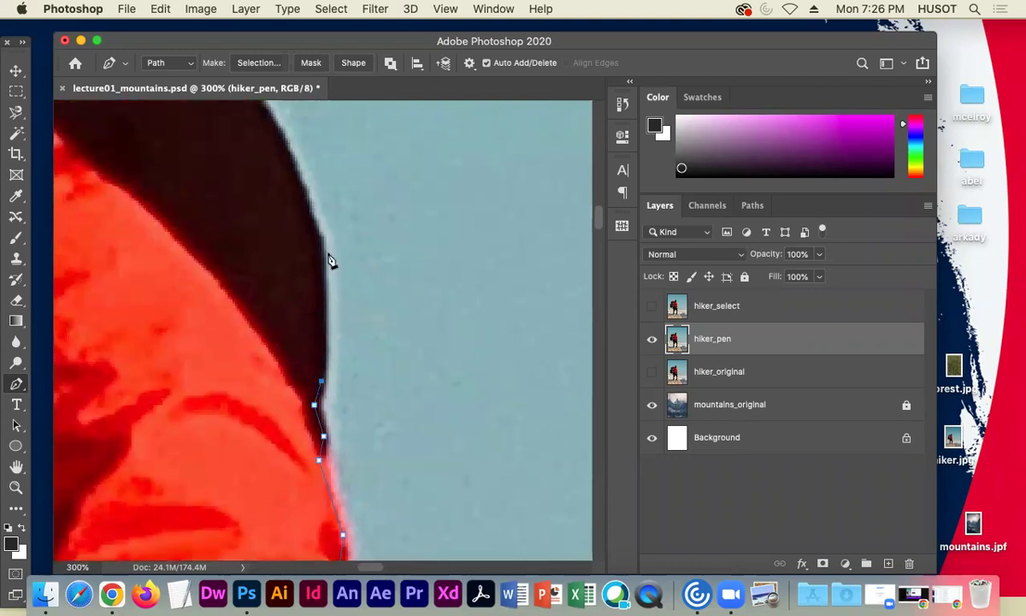
{"action": "left_click", "coordinate": [320, 249]}
{"action": "left_click_drag", "start_coordinate": [264, 189], "coordinate": [314, 360]}
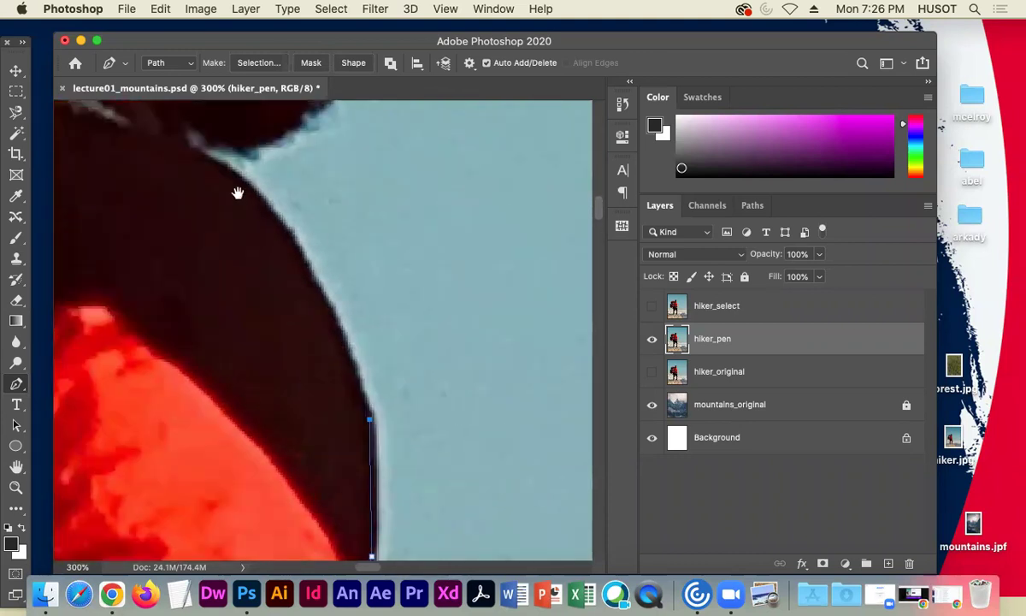
{"action": "left_click_drag", "start_coordinate": [291, 242], "coordinate": [260, 202]}
{"action": "left_click", "coordinate": [184, 150]}
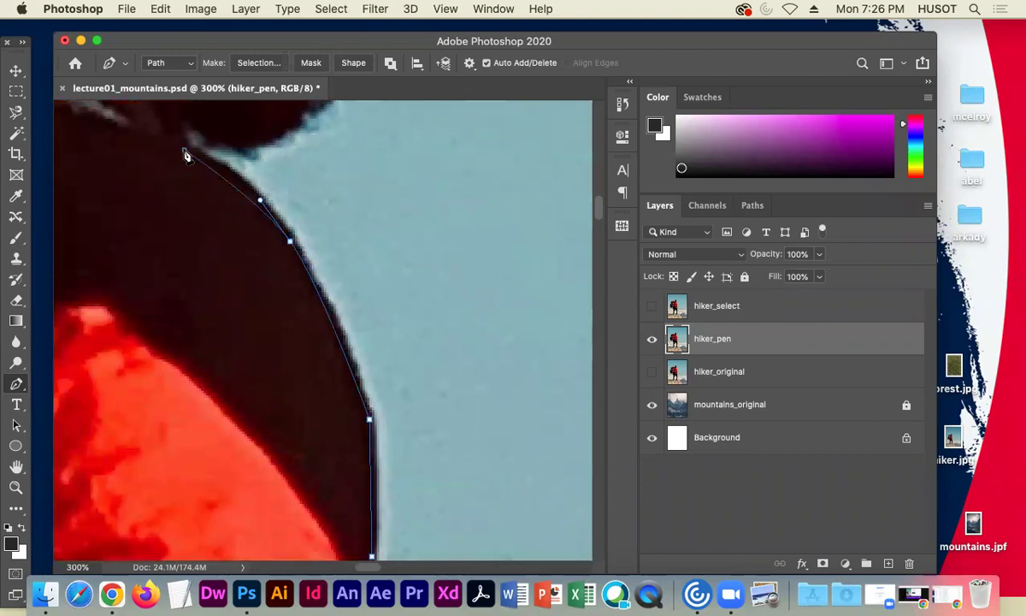
- Trace the underside and rounded tip of the beard up to the notch below the lower lip
{"action": "left_click_drag", "start_coordinate": [172, 242], "coordinate": [300, 456]}
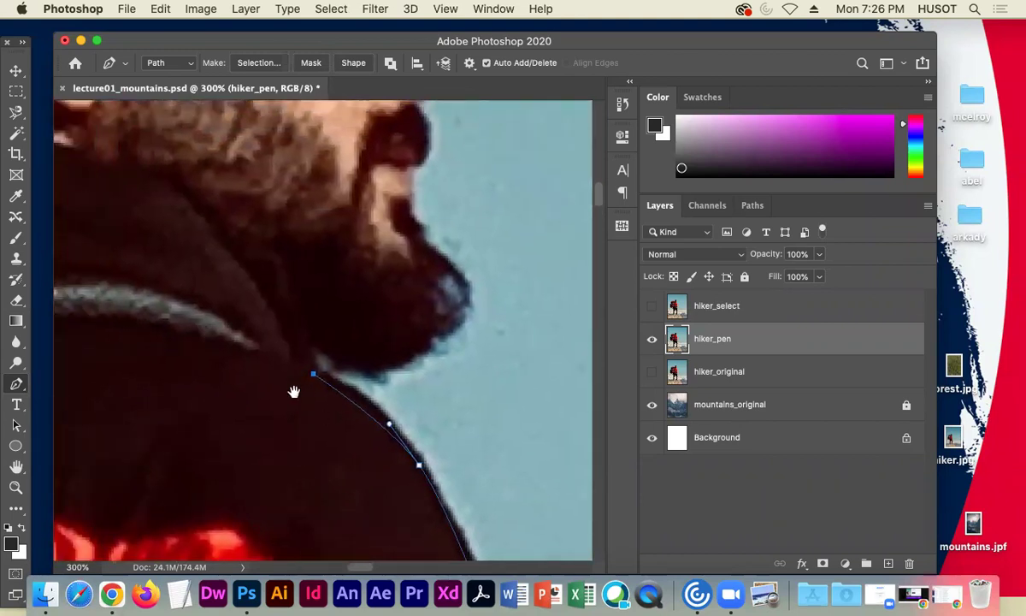
{"action": "scroll", "coordinate": [326, 420], "scroll_direction": "up", "scroll_amount": 3}
{"action": "left_click_drag", "start_coordinate": [326, 421], "coordinate": [391, 447]}
{"action": "left_click_drag", "start_coordinate": [469, 401], "coordinate": [486, 379]}
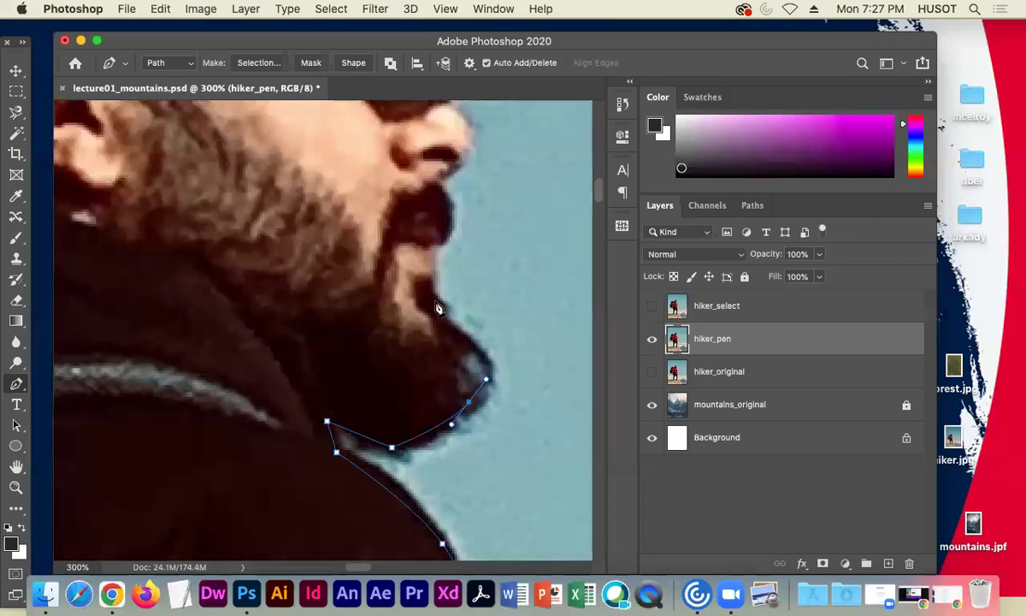
{"action": "left_click_drag", "start_coordinate": [471, 339], "coordinate": [456, 332]}
{"action": "left_click", "coordinate": [442, 308]}
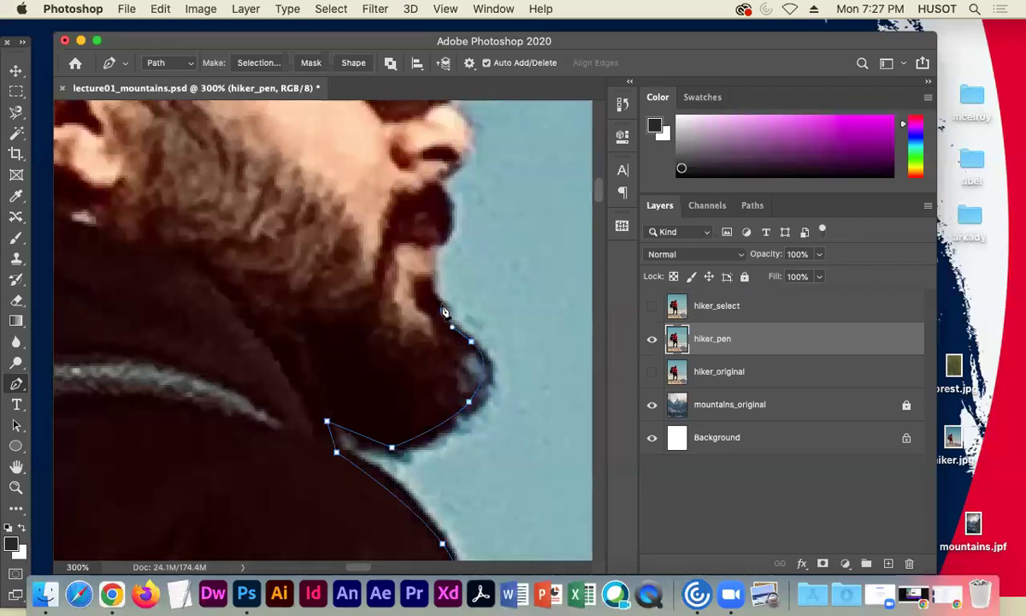
- Continue the path over the lips and moustache and around the tip of the nose
{"action": "left_click_drag", "start_coordinate": [430, 291], "coordinate": [431, 245]}
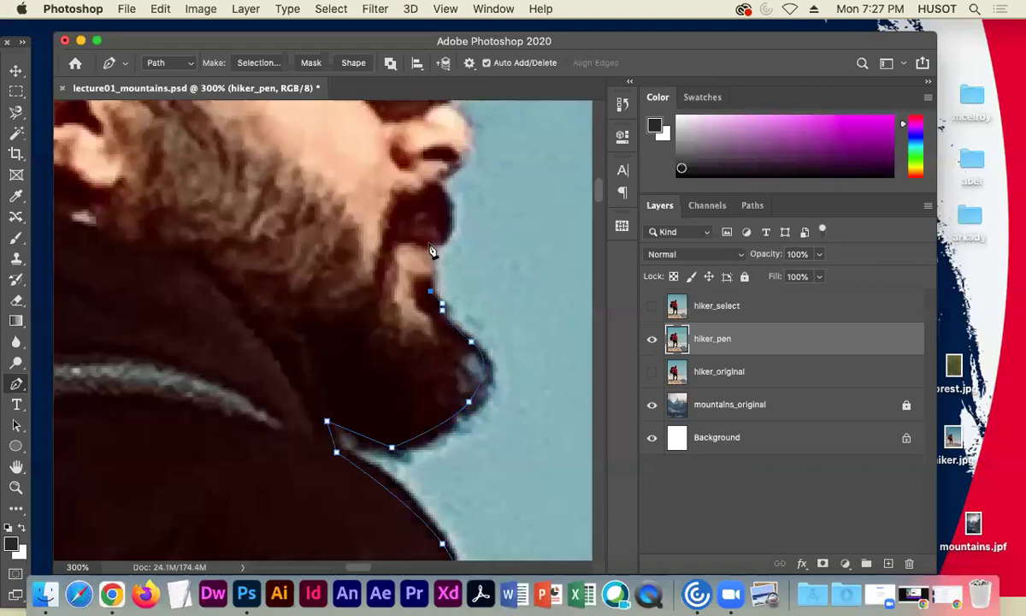
{"action": "left_click_drag", "start_coordinate": [440, 240], "coordinate": [451, 207]}
{"action": "left_click", "coordinate": [432, 184]}
{"action": "left_click_drag", "start_coordinate": [374, 222], "coordinate": [317, 404]}
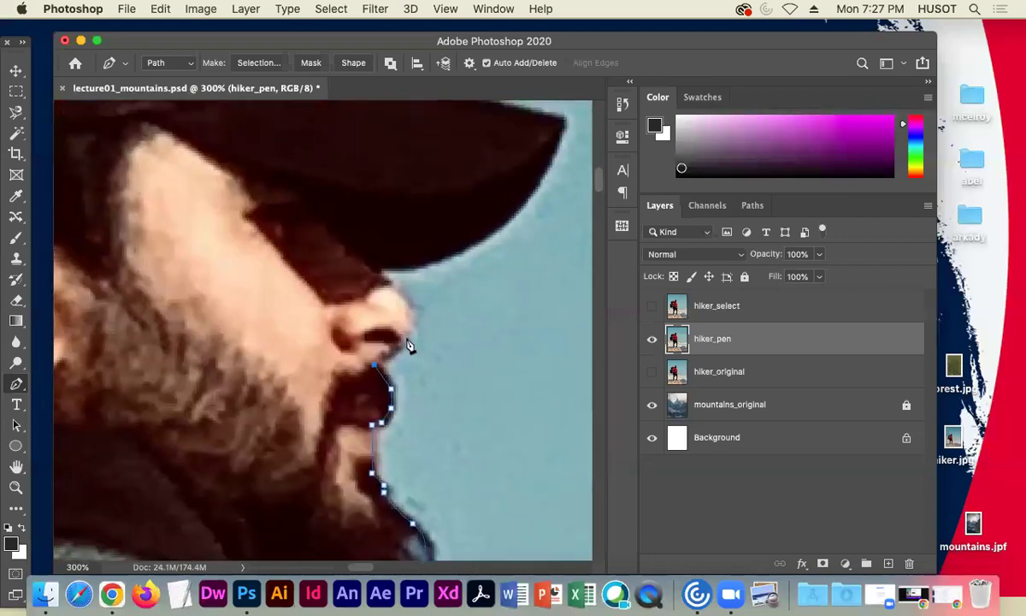
{"action": "left_click_drag", "start_coordinate": [409, 309], "coordinate": [389, 294]}
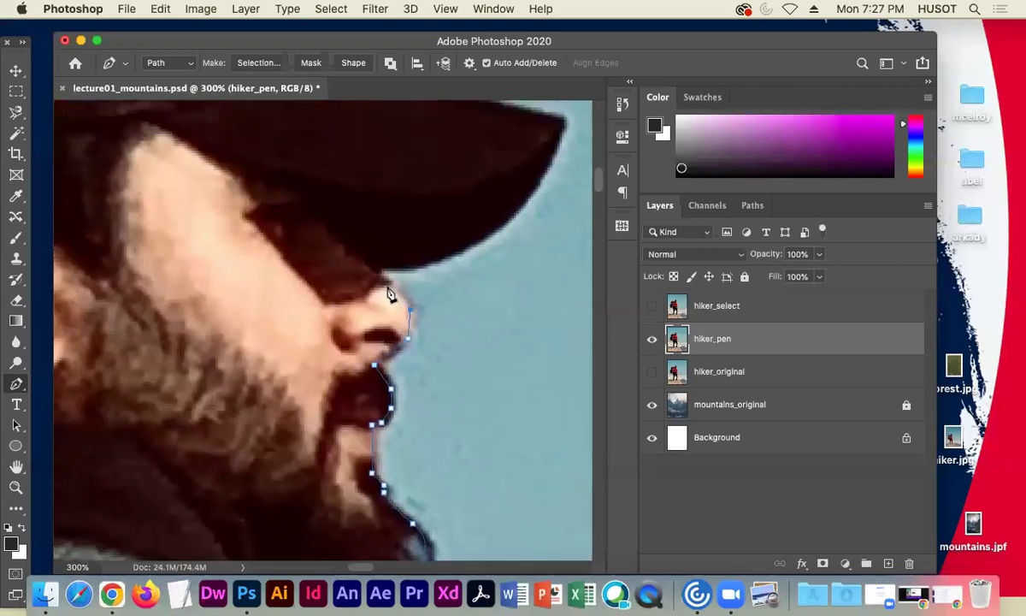
- Continue the path from the bridge of the nose along the curved underside of the cap's visor to its tip
{"action": "left_click", "coordinate": [382, 280]}
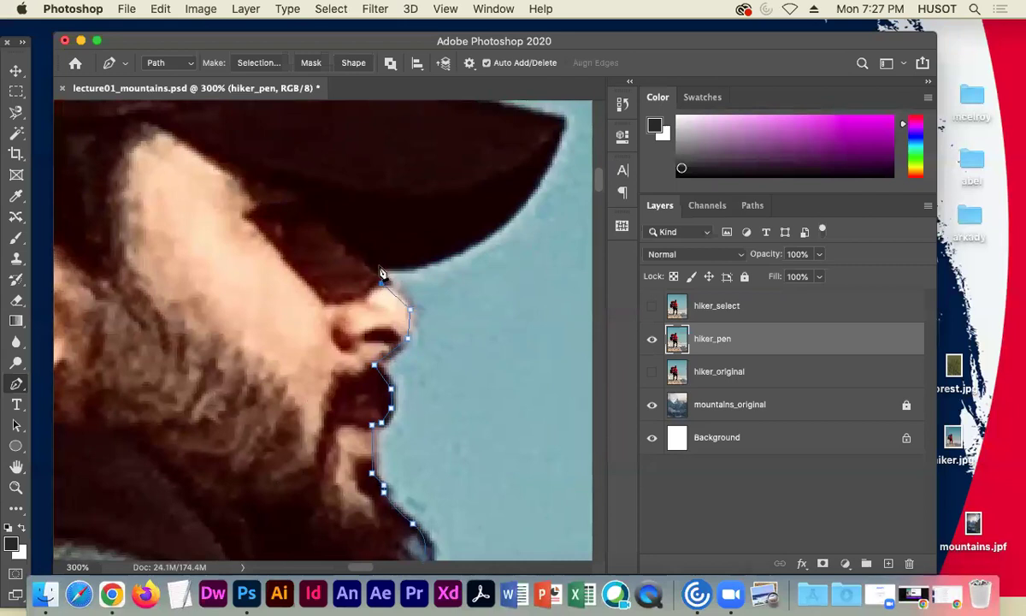
{"action": "left_click_drag", "start_coordinate": [422, 224], "coordinate": [364, 332]}
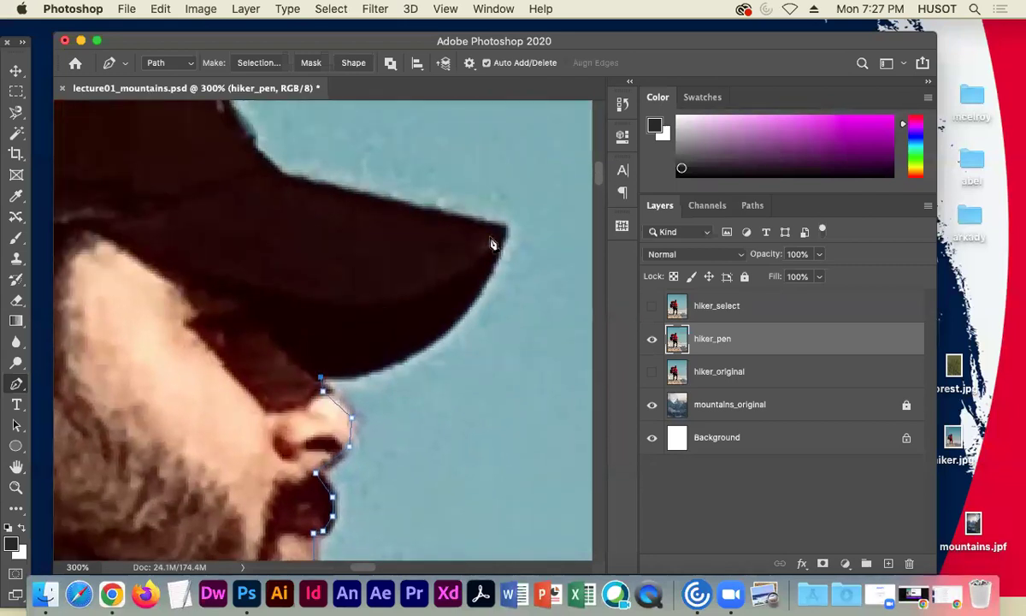
{"action": "left_click_drag", "start_coordinate": [458, 314], "coordinate": [487, 267]}
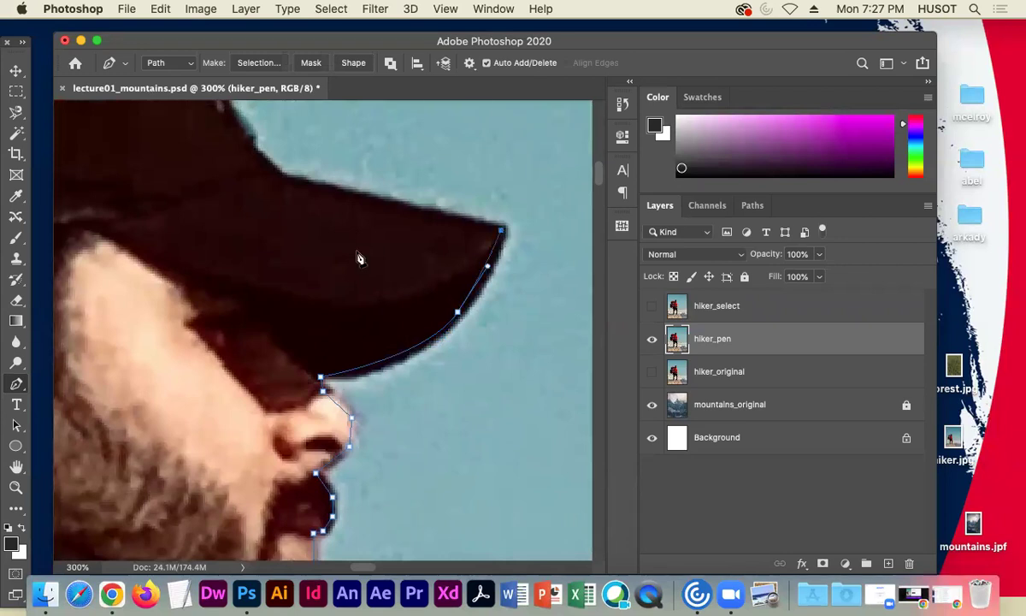
- Trace the visor's upper edge and the sloping front of the cap up to the start of its crown
{"action": "scroll", "coordinate": [360, 257], "scroll_direction": "up", "scroll_amount": 5}
{"action": "scroll", "coordinate": [360, 256], "scroll_direction": "left", "scroll_amount": 3}
{"action": "left_click", "coordinate": [365, 324]}
{"action": "left_click", "coordinate": [332, 294]}
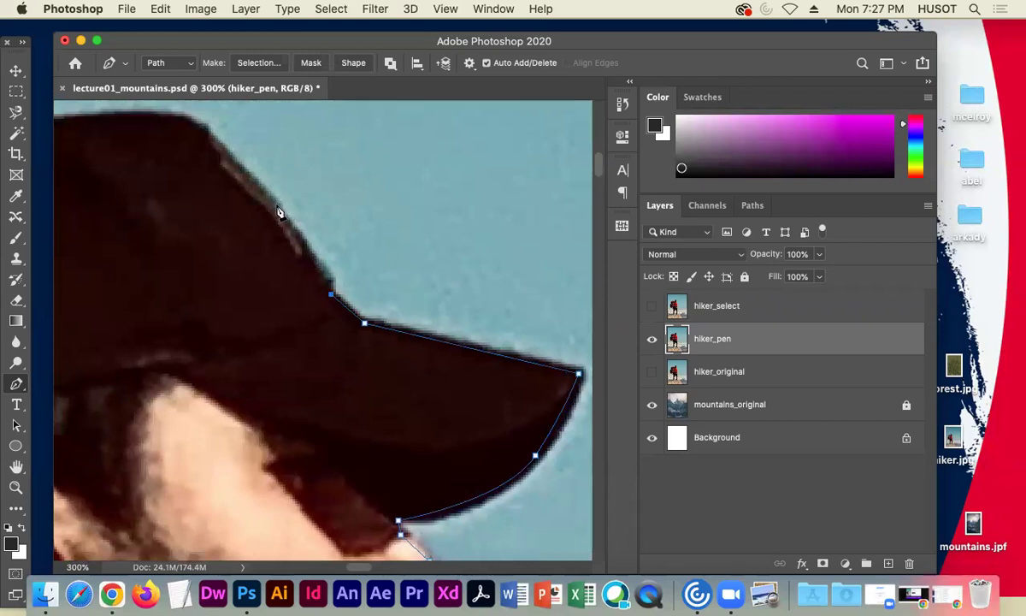
{"action": "left_click_drag", "start_coordinate": [214, 152], "coordinate": [186, 142]}
{"action": "left_click", "coordinate": [189, 121]}
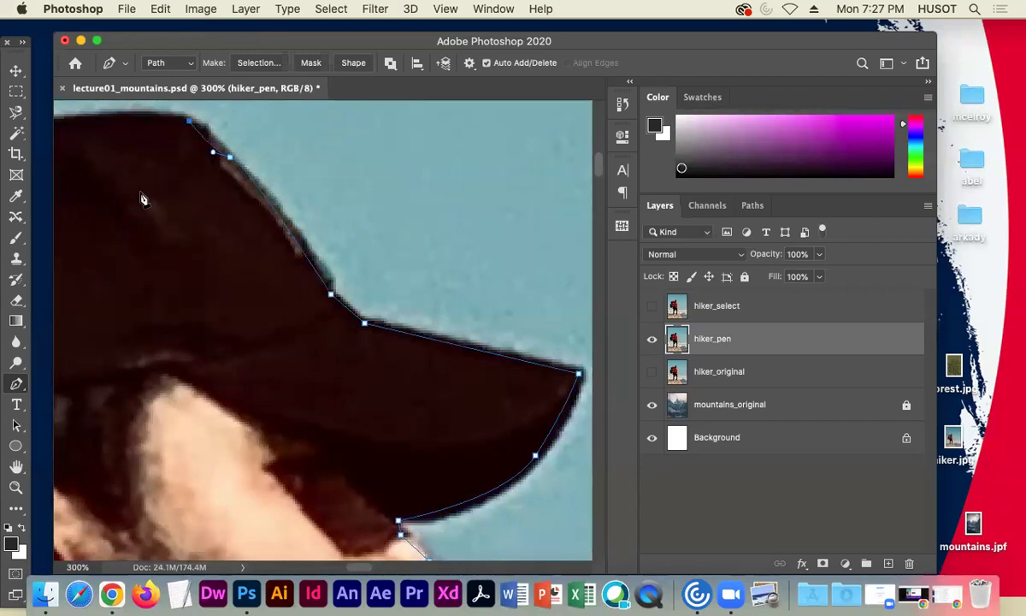
- Follow the top of the cap and outline the small button on its crown
{"action": "left_click_drag", "start_coordinate": [167, 203], "coordinate": [368, 321]}
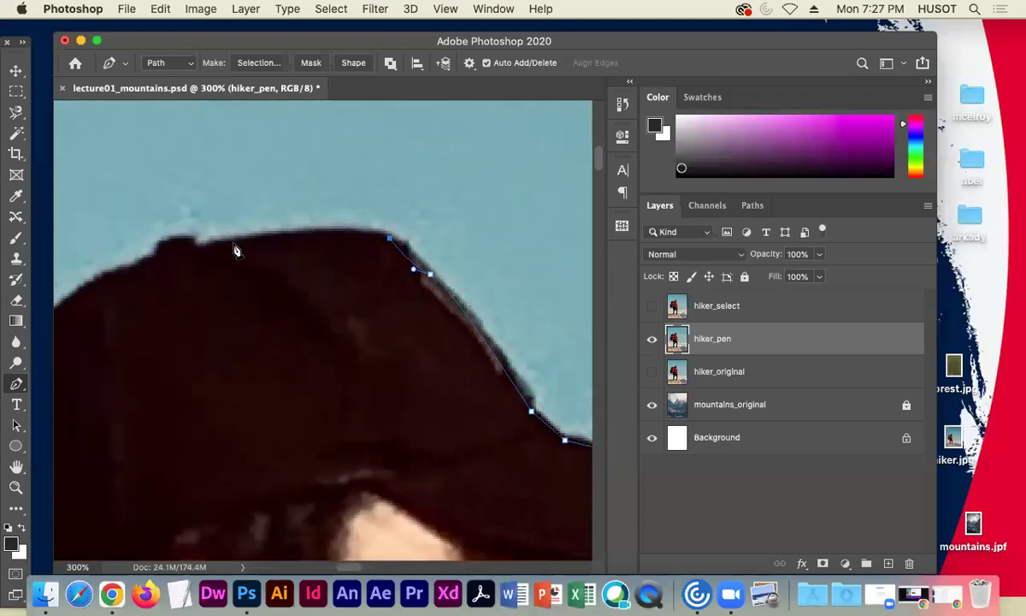
{"action": "left_click_drag", "start_coordinate": [243, 243], "coordinate": [197, 249]}
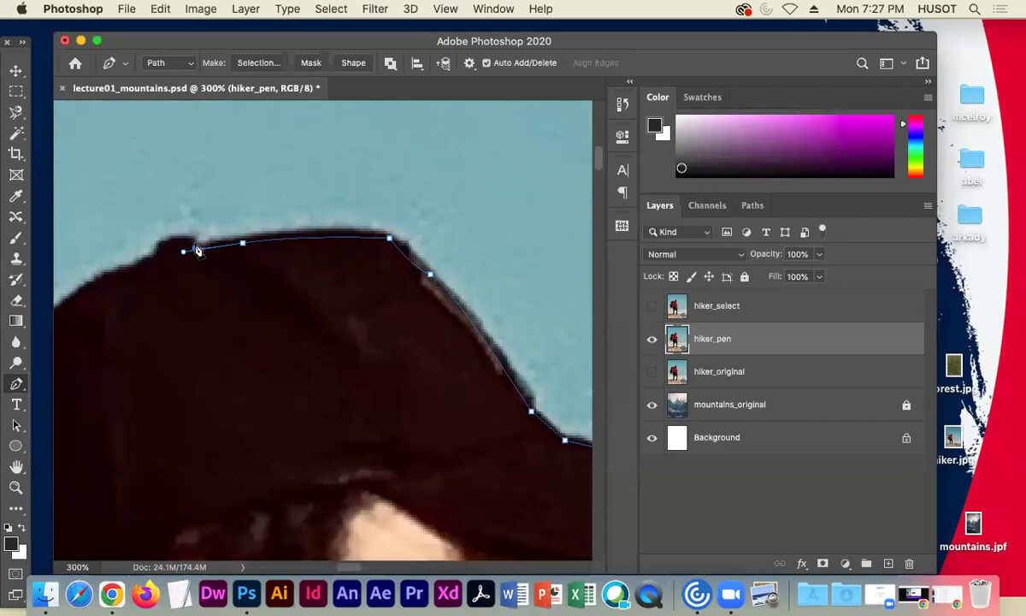
{"action": "left_click", "coordinate": [195, 247]}
{"action": "left_click", "coordinate": [165, 246]}
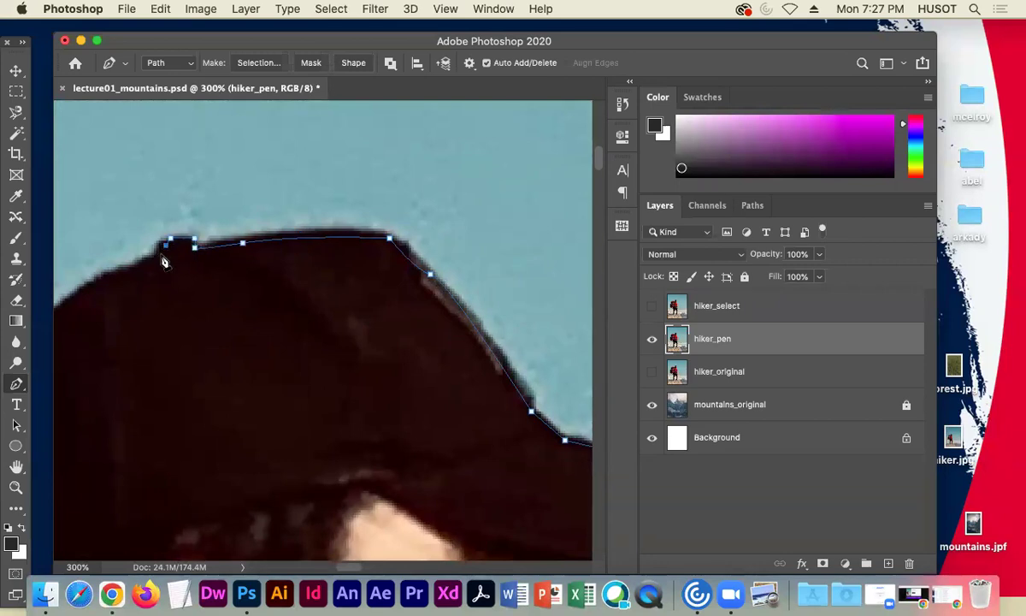
- Trace the curved back of the cap from the button down to the hair
{"action": "left_click_drag", "start_coordinate": [131, 334], "coordinate": [358, 311]}
{"action": "left_click_drag", "start_coordinate": [268, 309], "coordinate": [222, 358]}
{"action": "left_click", "coordinate": [222, 356]}
{"action": "left_click", "coordinate": [171, 417]}
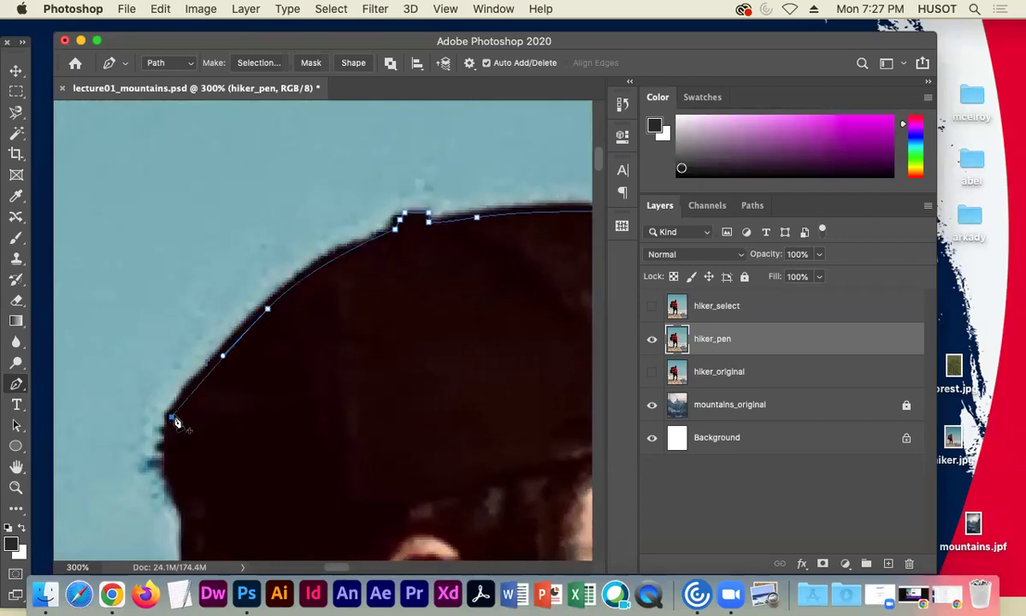
- Follow the back of the head and neck, then the dark collar's slope down to the grey backpack
{"action": "left_click", "coordinate": [171, 471]}
{"action": "left_click", "coordinate": [185, 508]}
{"action": "scroll", "coordinate": [237, 288], "scroll_direction": "down", "scroll_amount": 8}
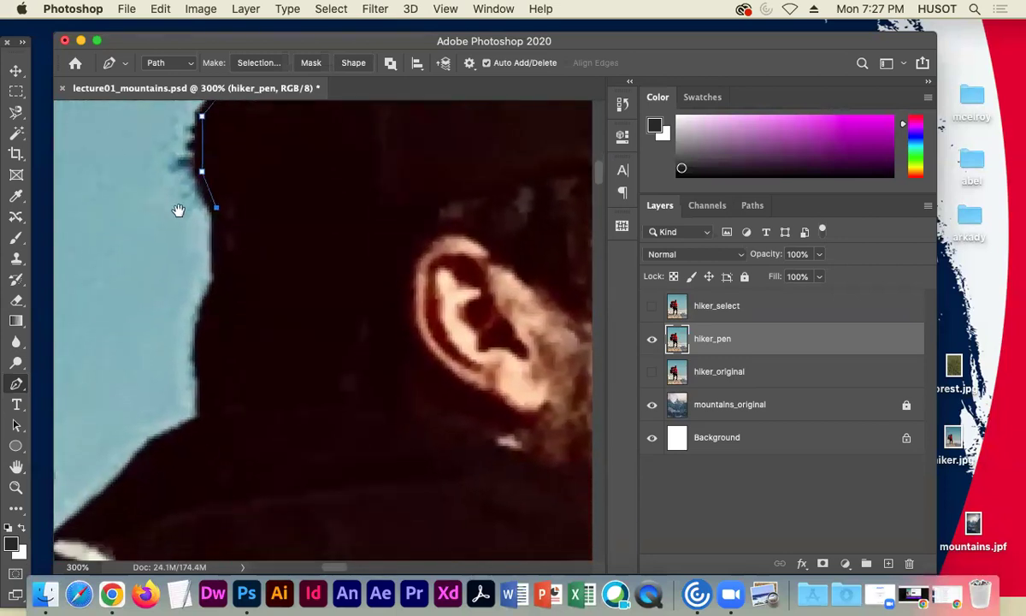
{"action": "left_click", "coordinate": [201, 310]}
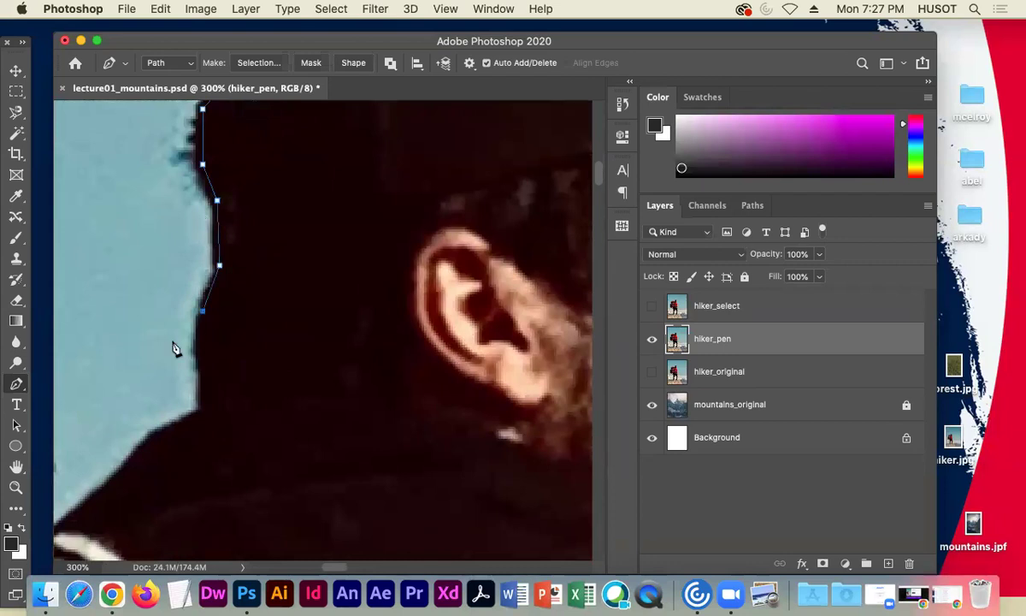
{"action": "left_click", "coordinate": [202, 402]}
{"action": "scroll", "coordinate": [154, 419], "scroll_direction": "down", "scroll_amount": 5}
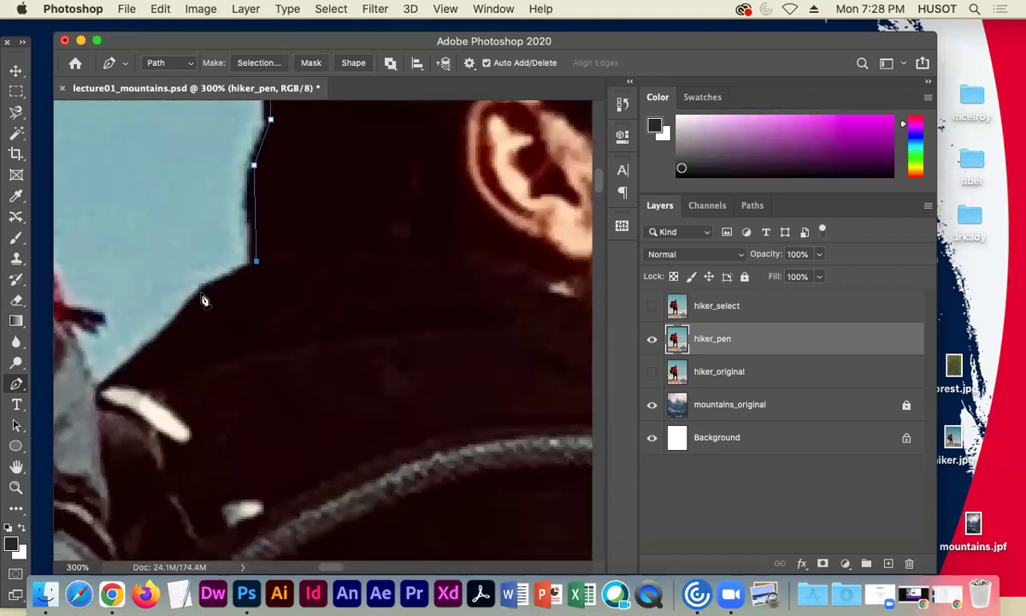
{"action": "left_click", "coordinate": [97, 389]}
- Trace the backpack's front edge upward past the small dark strap end and the red patch
{"action": "scroll", "coordinate": [79, 356], "scroll_direction": "left", "scroll_amount": 10}
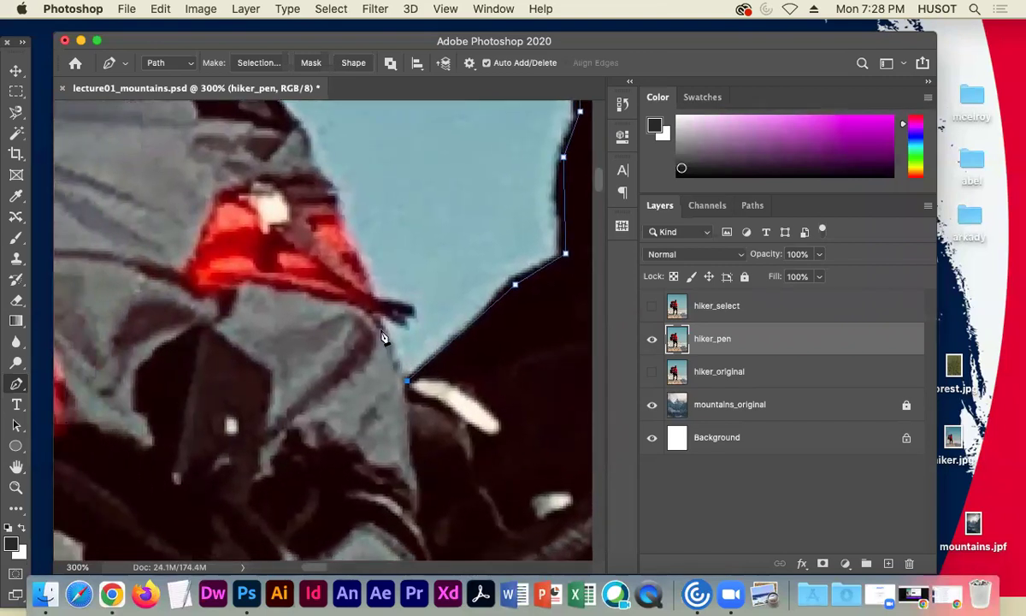
{"action": "left_click", "coordinate": [374, 306]}
{"action": "left_click", "coordinate": [358, 263]}
{"action": "left_click", "coordinate": [342, 228]}
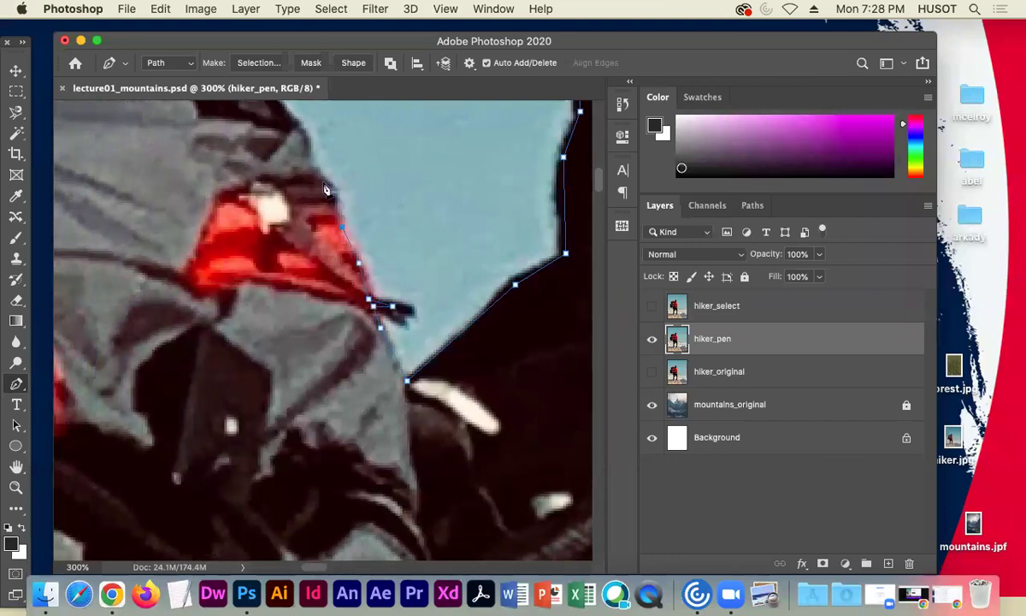
{"action": "left_click", "coordinate": [309, 167]}
{"action": "scroll", "coordinate": [312, 184], "scroll_direction": "up", "scroll_amount": 6}
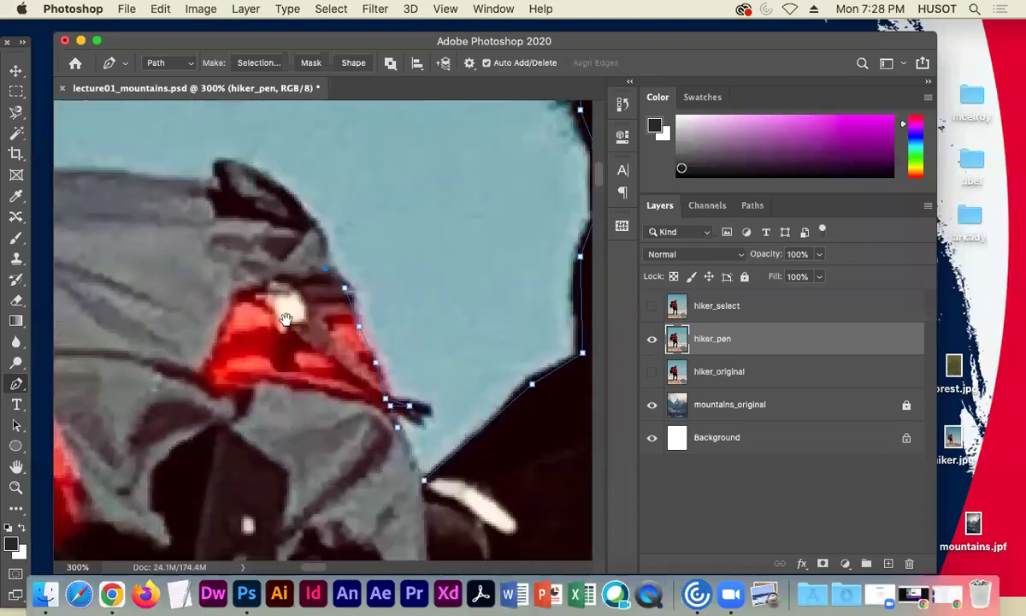
{"action": "left_click", "coordinate": [369, 365]}
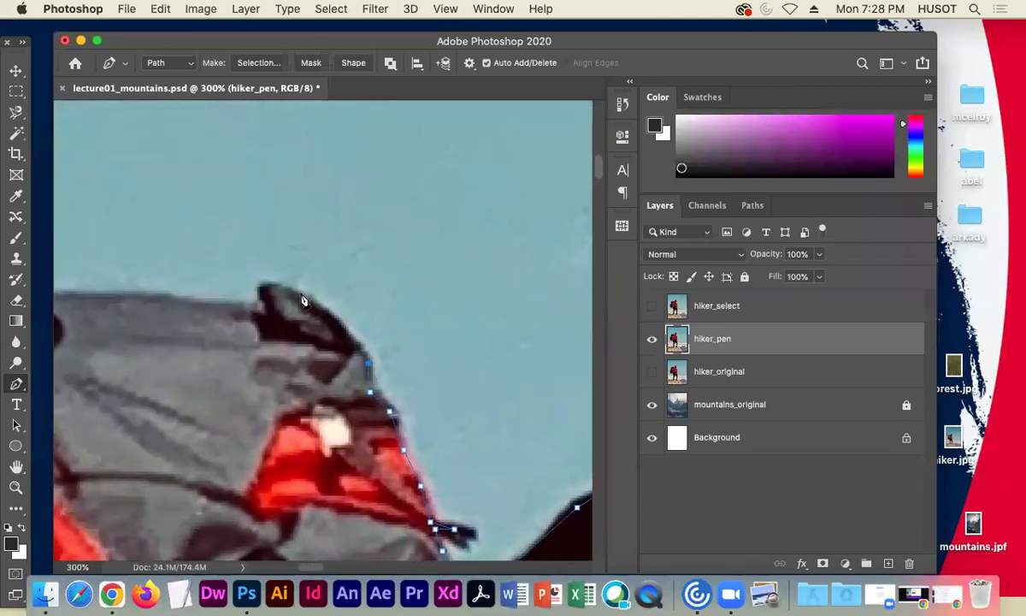
- Outline the dark loop on top of the backpack and continue along the pack's grey upper edge
{"action": "left_click", "coordinate": [310, 300]}
{"action": "left_click", "coordinate": [268, 291]}
{"action": "left_click", "coordinate": [230, 311]}
{"action": "left_click_drag", "start_coordinate": [114, 362], "coordinate": [355, 355]}
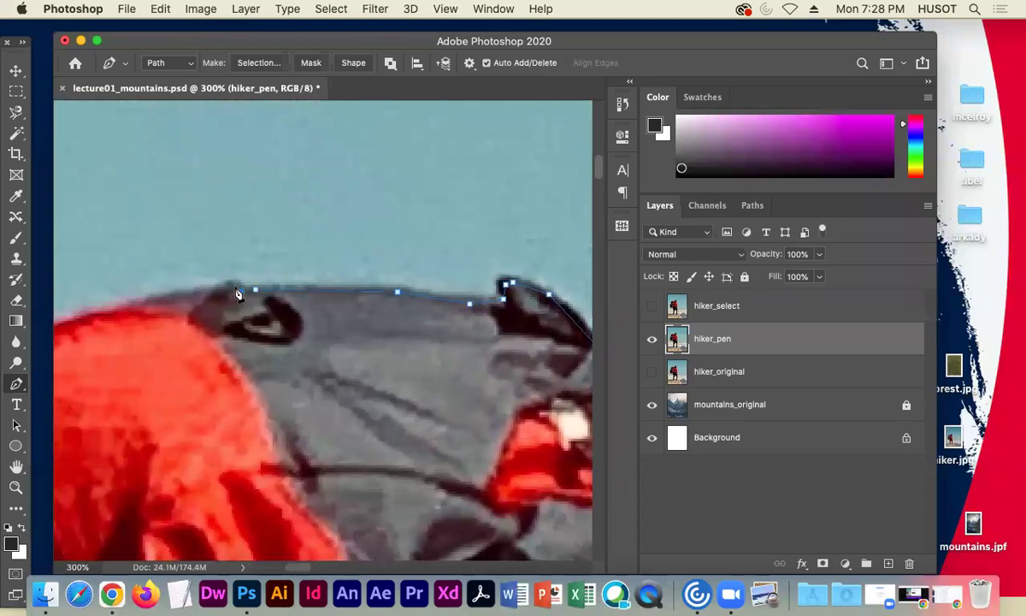
- Follow the rounded red top of the backpack around to the start of its steep back side
{"action": "left_click_drag", "start_coordinate": [97, 377], "coordinate": [413, 295]}
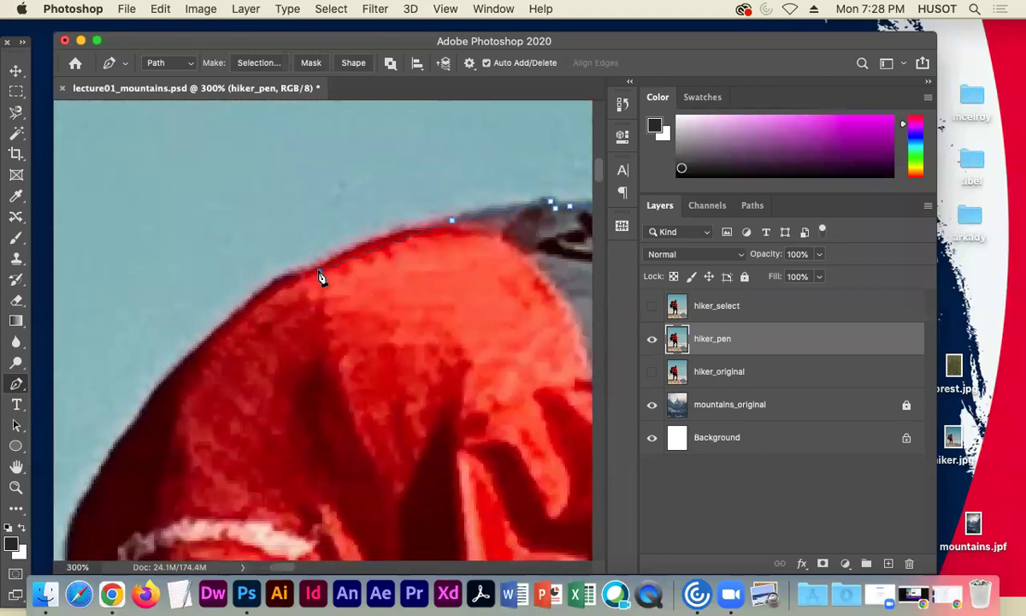
{"action": "left_click_drag", "start_coordinate": [253, 353], "coordinate": [475, 257]}
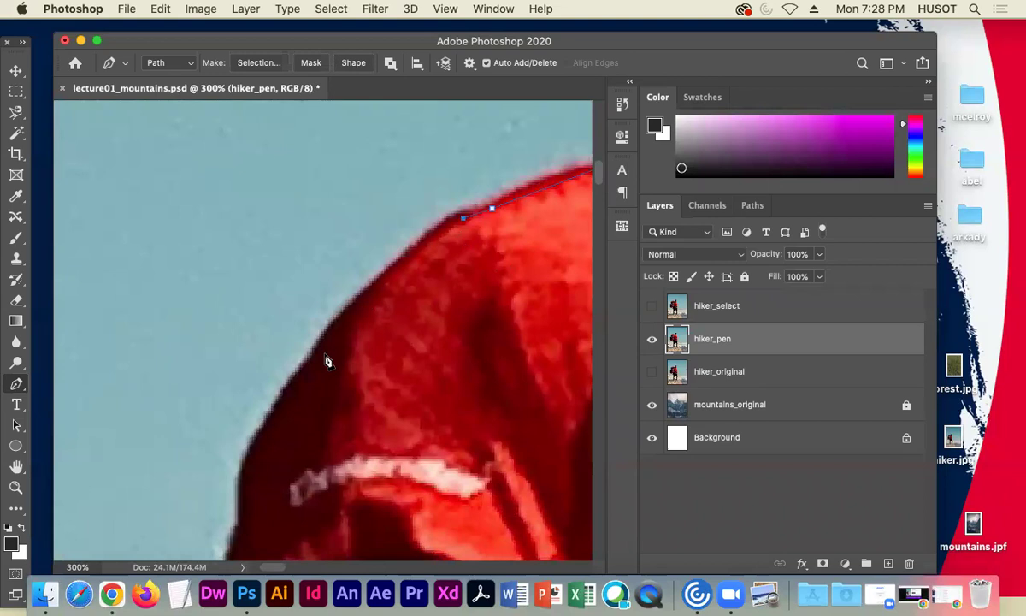
{"action": "left_click_drag", "start_coordinate": [326, 347], "coordinate": [313, 375]}
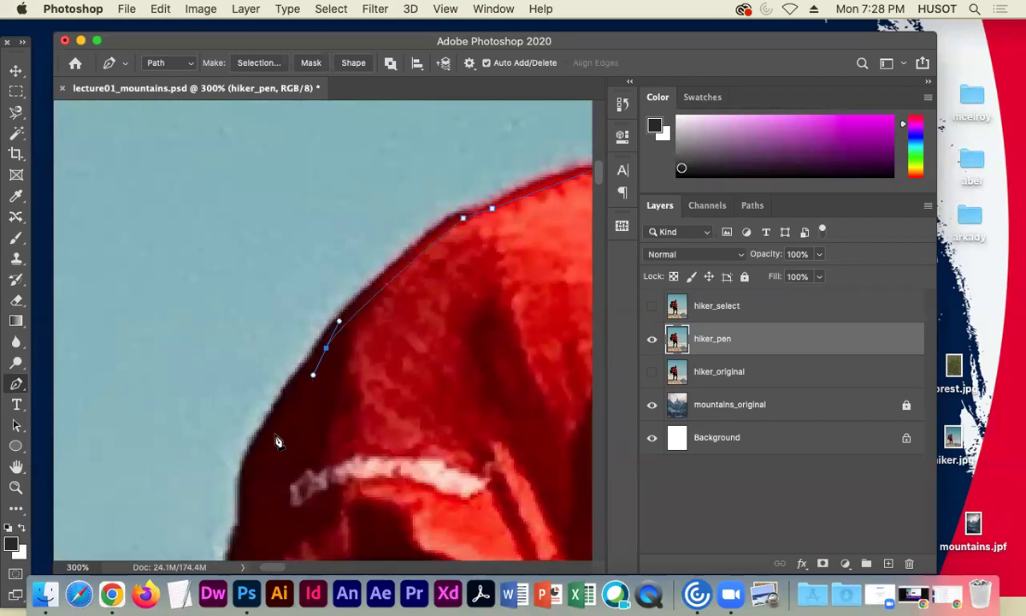
{"action": "left_click", "coordinate": [252, 468]}
- Trace the dark back side of the backpack below the red top down to the small notch
{"action": "left_click_drag", "start_coordinate": [261, 513], "coordinate": [356, 332]}
{"action": "left_click_drag", "start_coordinate": [339, 380], "coordinate": [366, 271]}
{"action": "left_click", "coordinate": [365, 270]}
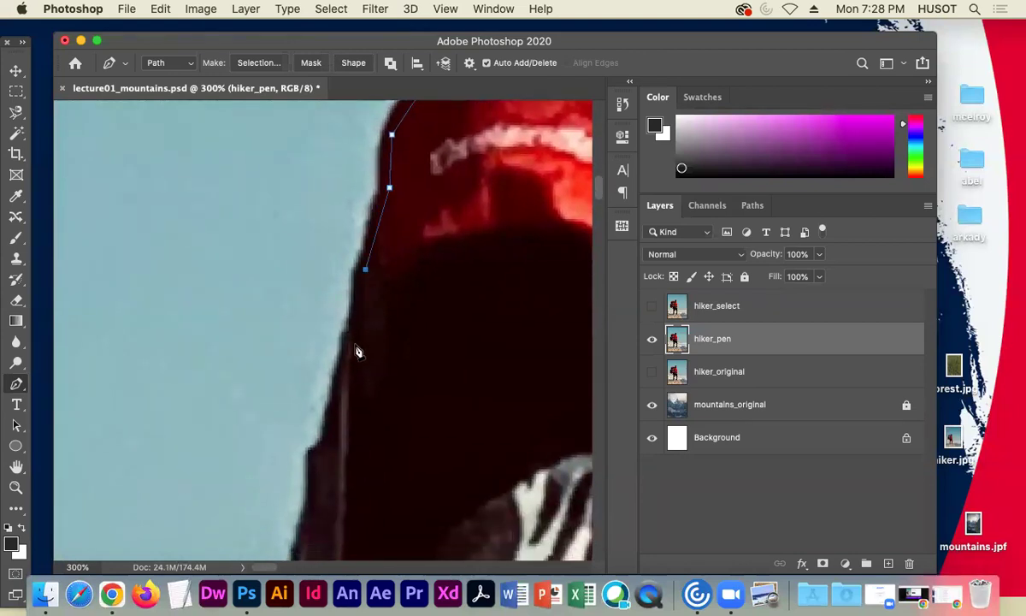
{"action": "left_click", "coordinate": [358, 331]}
{"action": "left_click", "coordinate": [330, 440]}
- Take the path around the notch and down the pack's edge to just above the dangling strap
{"action": "left_click_drag", "start_coordinate": [304, 495], "coordinate": [334, 363]}
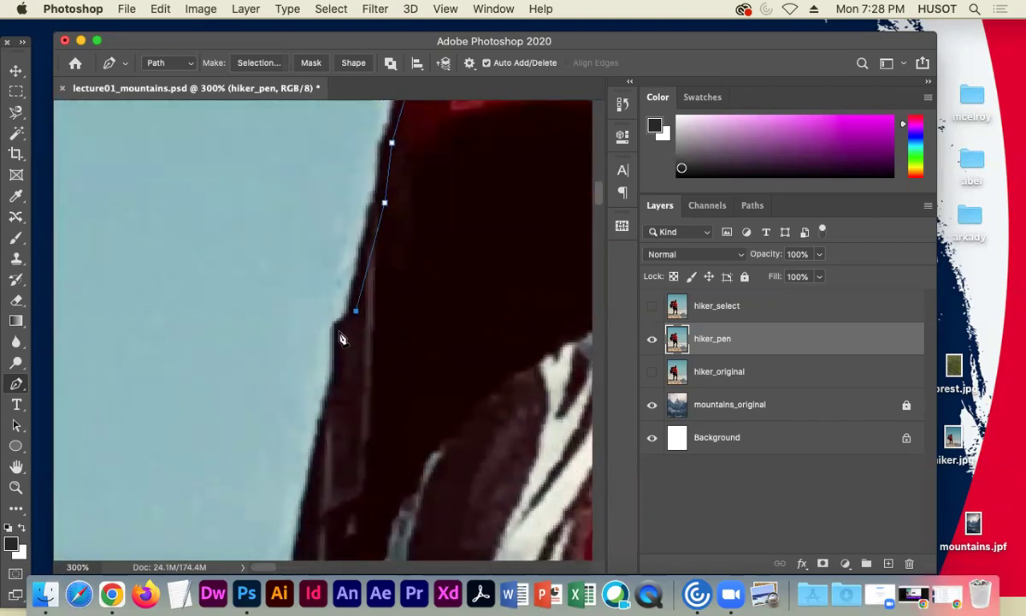
{"action": "left_click", "coordinate": [338, 373]}
{"action": "left_click_drag", "start_coordinate": [253, 466], "coordinate": [322, 248]}
{"action": "left_click", "coordinate": [367, 360]}
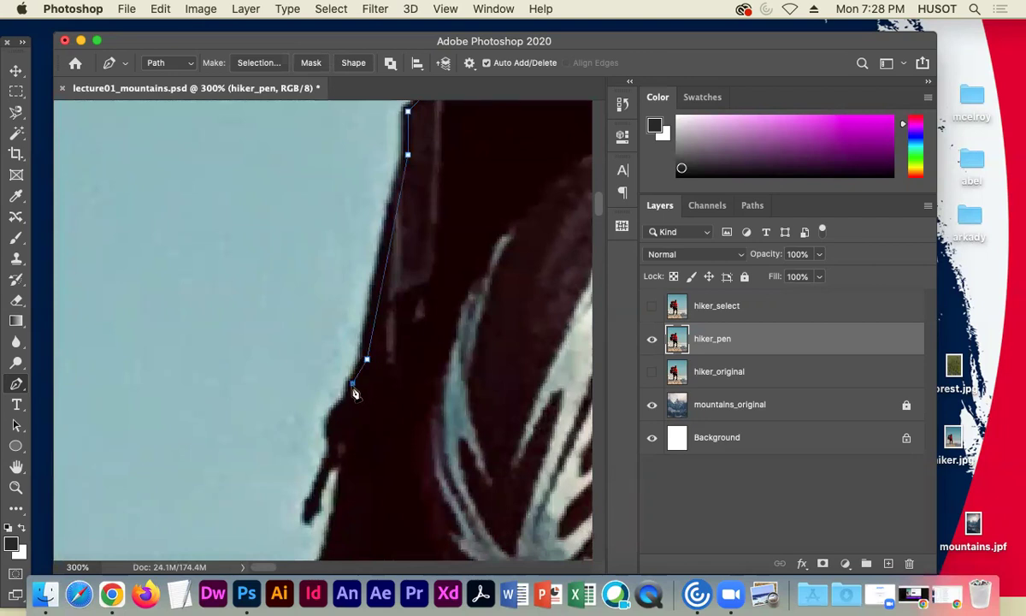
- Outline the bump above the dangling strap, leaving the strap outside the path, down to the flare below it
{"action": "left_click", "coordinate": [350, 395]}
{"action": "left_click", "coordinate": [336, 414]}
{"action": "left_click", "coordinate": [330, 425]}
{"action": "left_click", "coordinate": [348, 463]}
{"action": "left_click_drag", "start_coordinate": [299, 469], "coordinate": [355, 303]}
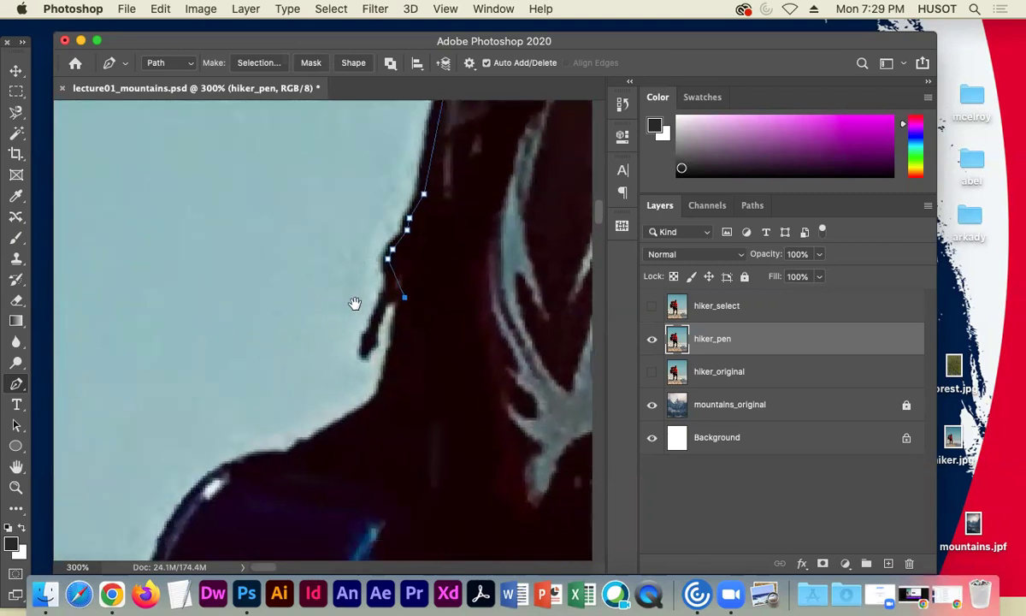
{"action": "left_click", "coordinate": [386, 390]}
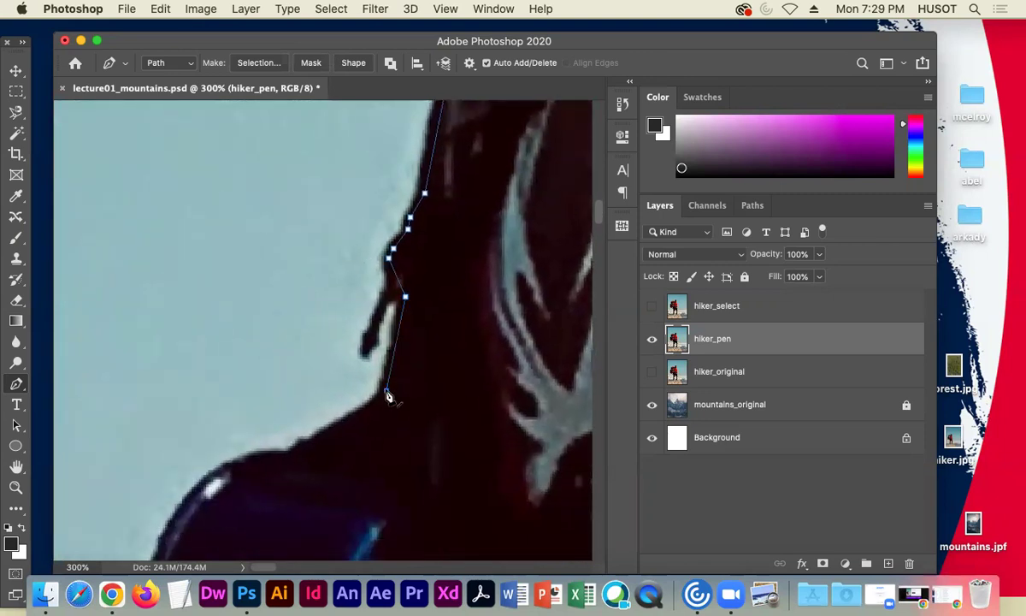
- Trace the slope and the rounded end of the dark blue item protruding from the pack, including its underside
{"action": "left_click", "coordinate": [297, 454]}
{"action": "left_click_drag", "start_coordinate": [297, 453], "coordinate": [293, 272]}
{"action": "left_click_drag", "start_coordinate": [330, 439], "coordinate": [386, 450]}
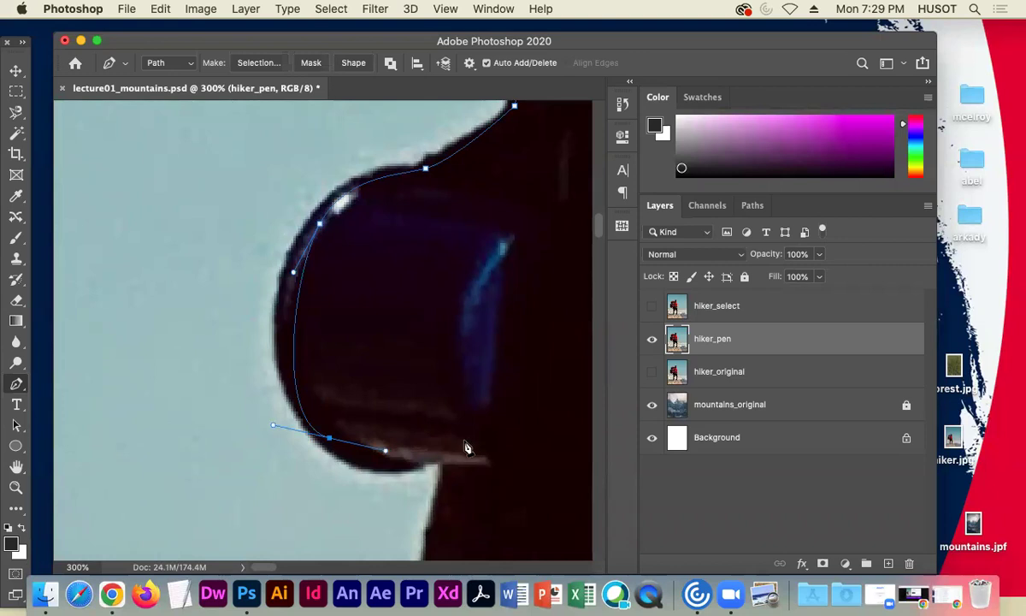
{"action": "left_click", "coordinate": [451, 447]}
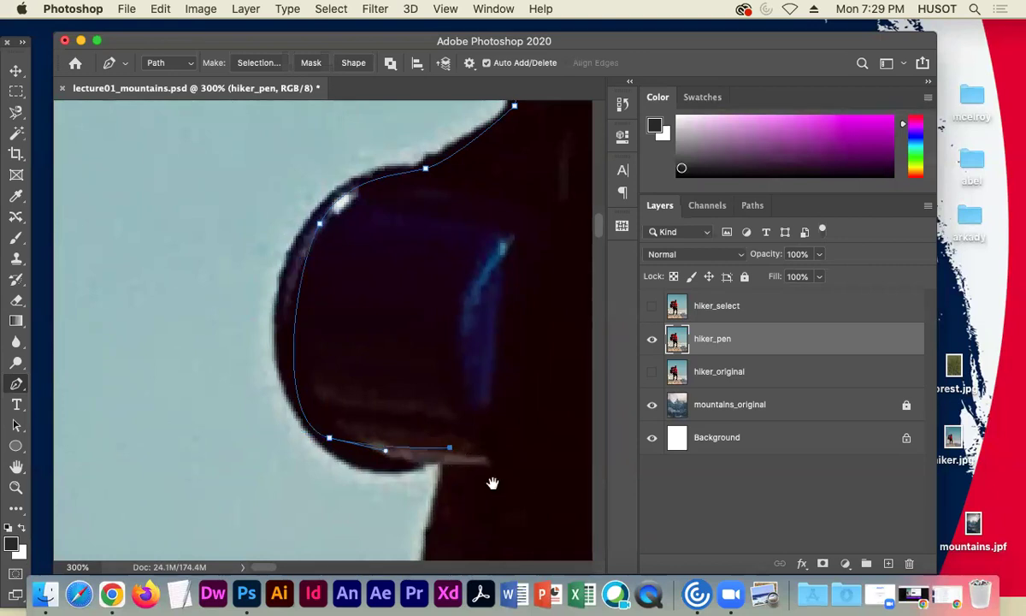
- Follow the long straight edge of the pack below the rounded item down to its lower corner
{"action": "left_click_drag", "start_coordinate": [471, 478], "coordinate": [488, 273]}
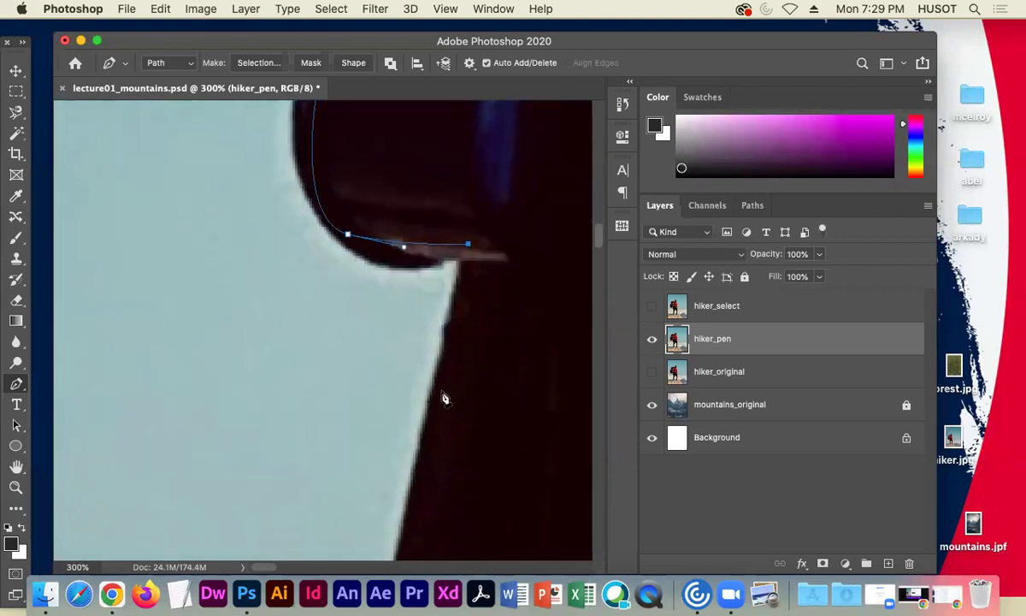
{"action": "left_click", "coordinate": [444, 401]}
{"action": "left_click_drag", "start_coordinate": [413, 491], "coordinate": [444, 229]}
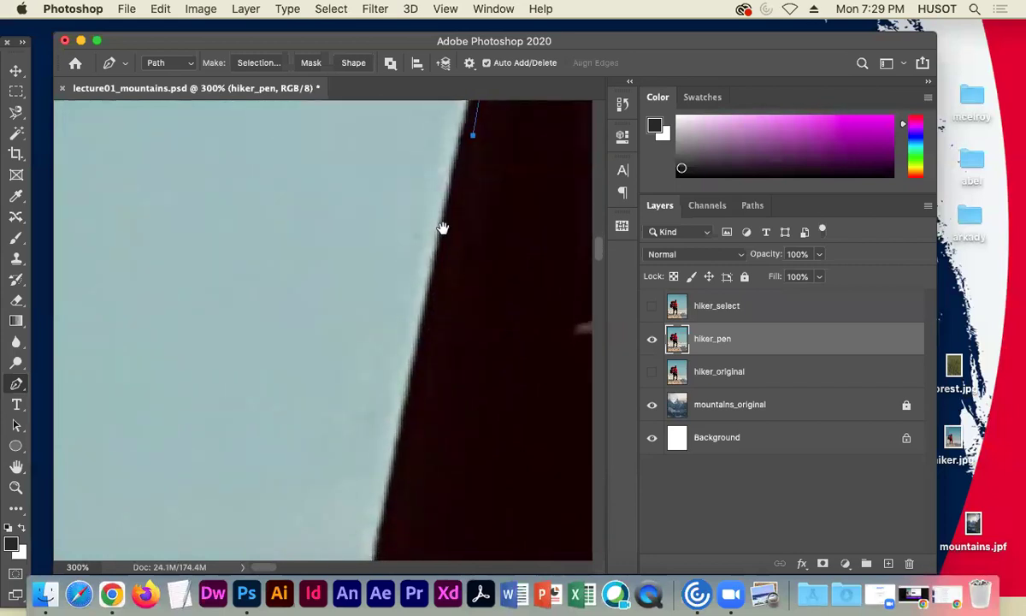
{"action": "left_click", "coordinate": [414, 402]}
{"action": "left_click_drag", "start_coordinate": [357, 483], "coordinate": [402, 248]}
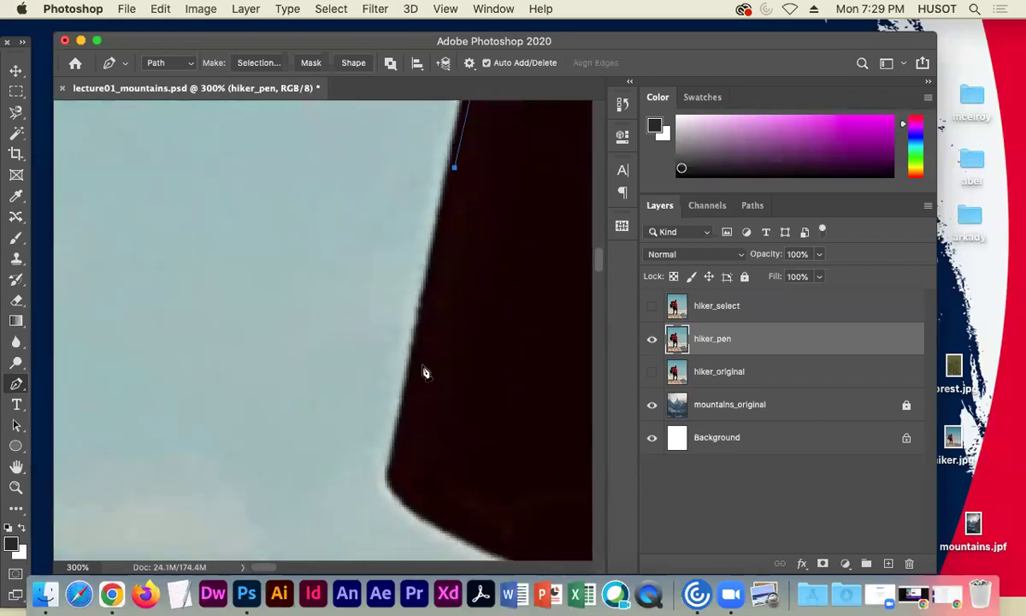
{"action": "left_click", "coordinate": [416, 368]}
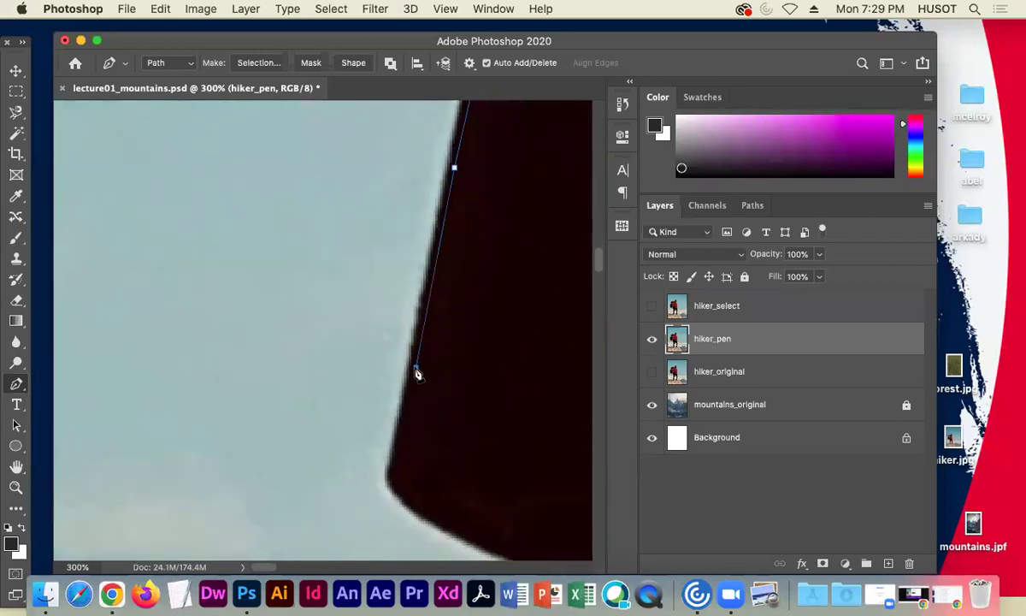
{"action": "left_click", "coordinate": [397, 468]}
- Curve the path around the pack's lower corner and along its underside toward the small hanging stub
{"action": "left_click_drag", "start_coordinate": [335, 443], "coordinate": [268, 257]}
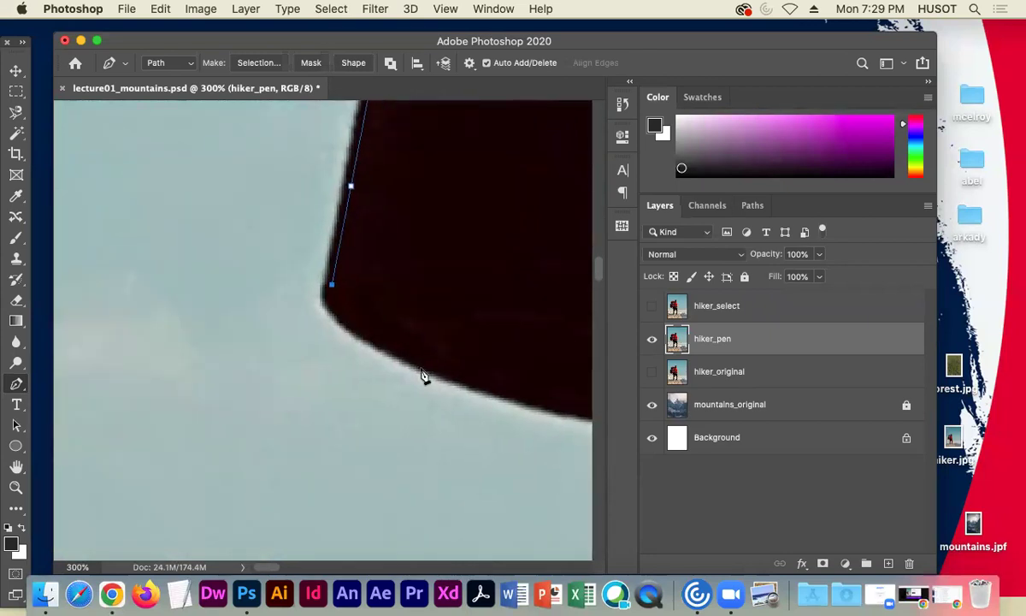
{"action": "left_click_drag", "start_coordinate": [466, 379], "coordinate": [574, 405]}
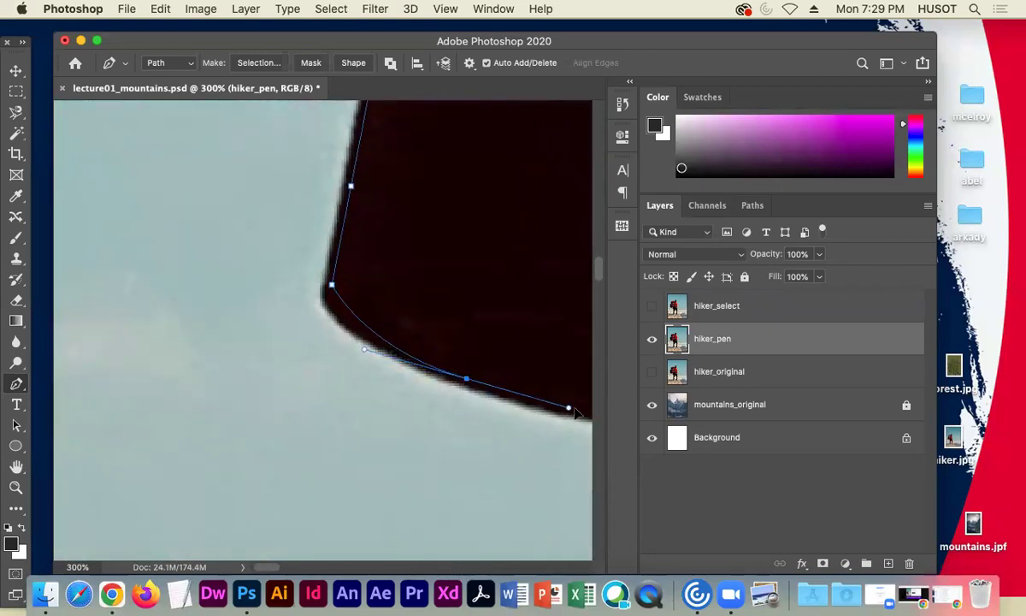
{"action": "left_click_drag", "start_coordinate": [501, 427], "coordinate": [214, 392]}
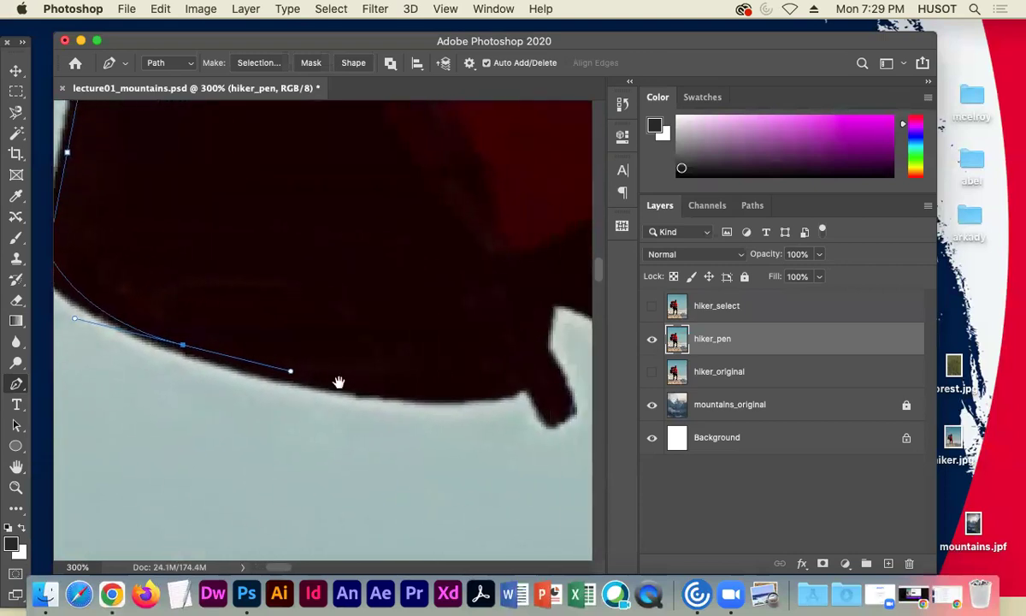
{"action": "left_click", "coordinate": [444, 393]}
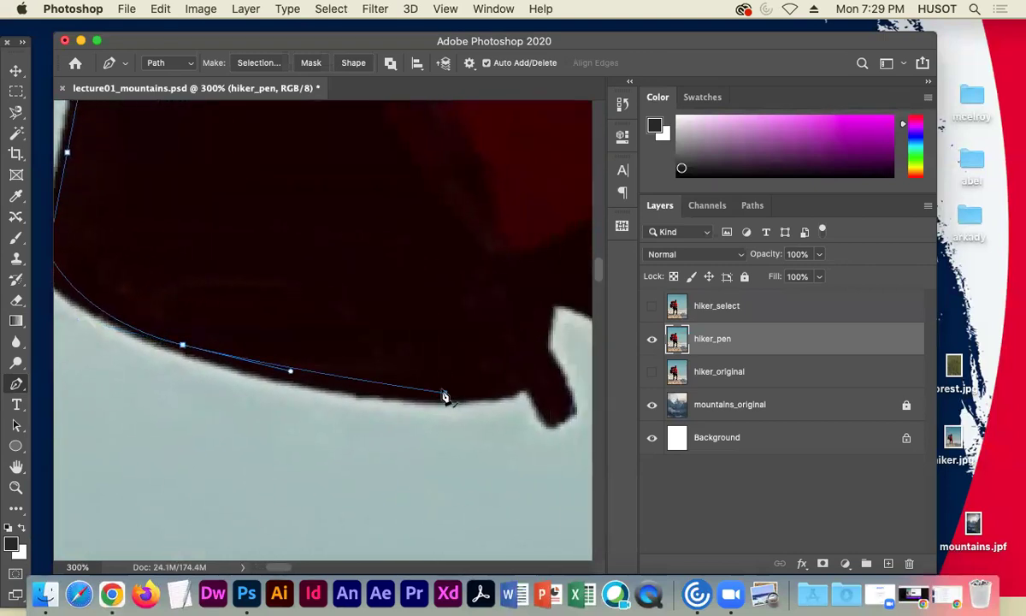
- Outline the small stub hanging below the pack and go up its far side to the top of the notch
{"action": "left_click", "coordinate": [529, 385]}
{"action": "left_click", "coordinate": [545, 416]}
{"action": "left_click", "coordinate": [571, 403]}
{"action": "left_click", "coordinate": [545, 352]}
{"action": "left_click", "coordinate": [550, 301]}
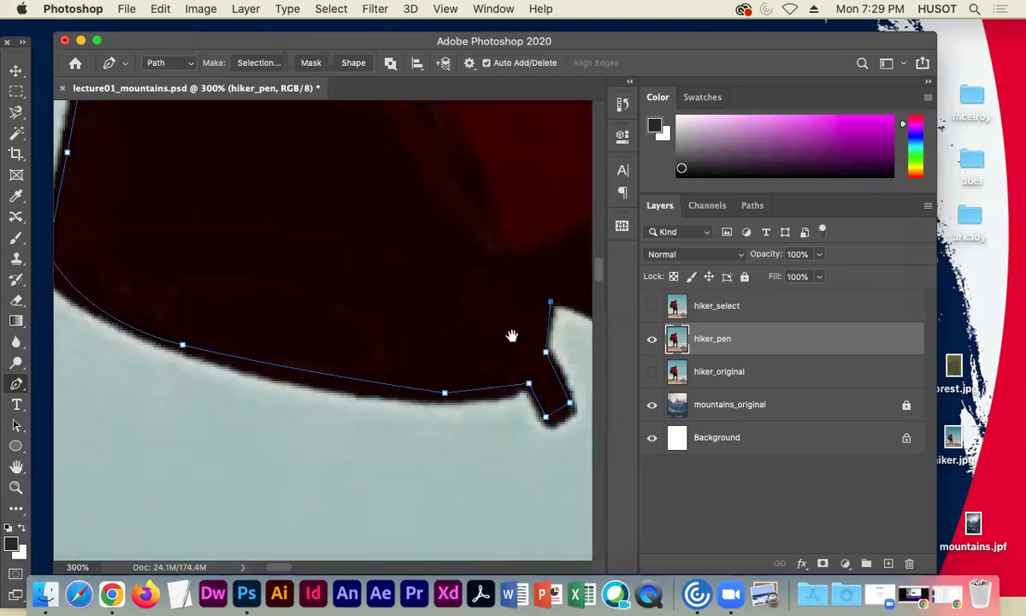
- Follow the pack's curved underside from the notch to the corner where it meets the hiker's trousers
{"action": "left_click_drag", "start_coordinate": [512, 335], "coordinate": [328, 362]}
{"action": "left_click", "coordinate": [383, 328]}
{"action": "left_click_drag", "start_coordinate": [531, 376], "coordinate": [581, 382]}
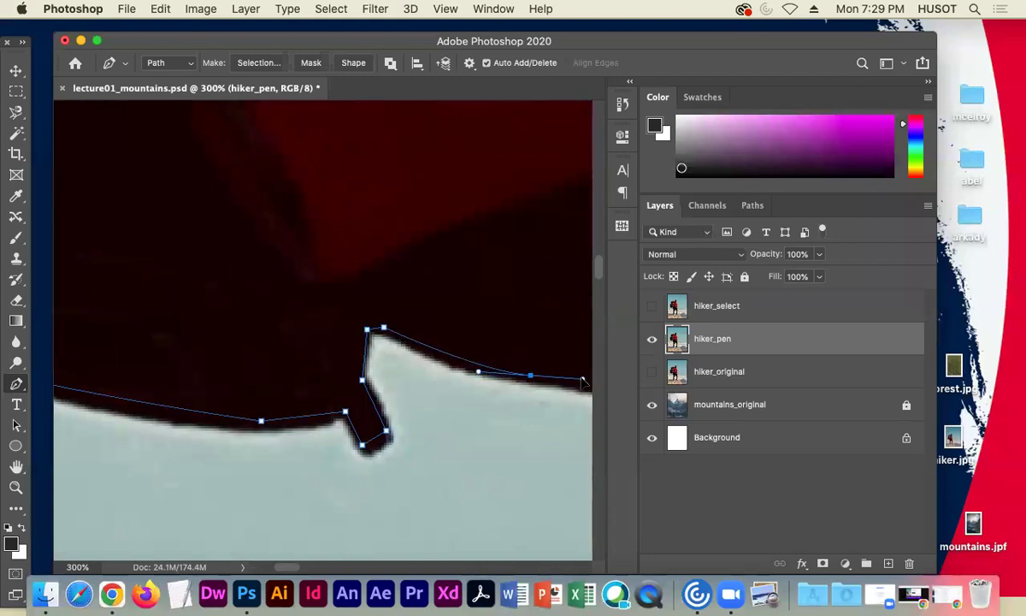
{"action": "left_click_drag", "start_coordinate": [524, 405], "coordinate": [255, 388]}
{"action": "left_click", "coordinate": [365, 373]}
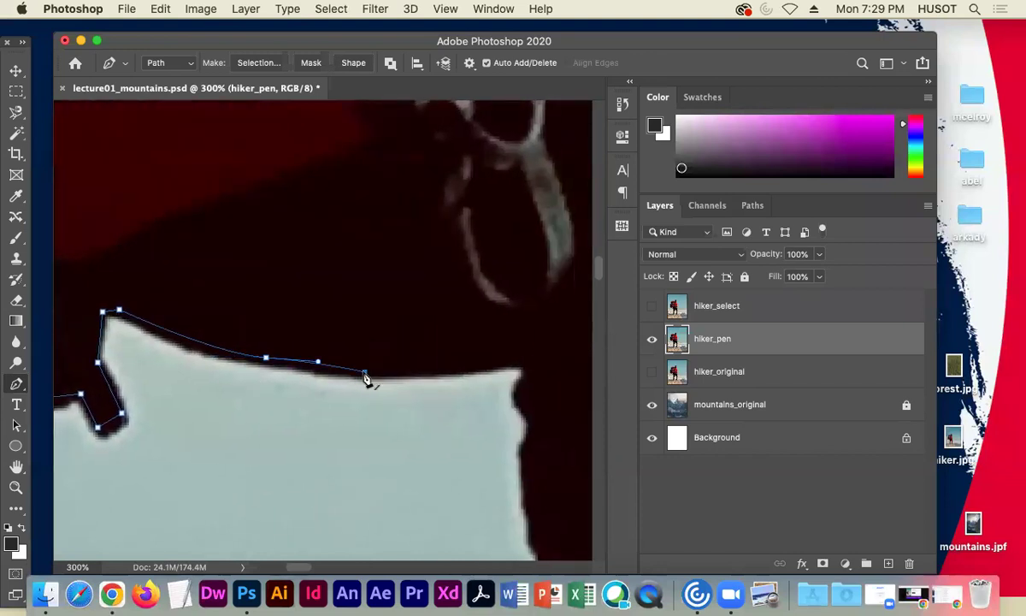
{"action": "left_click", "coordinate": [451, 368]}
{"action": "left_click", "coordinate": [520, 365]}
- Turn the path at the corner below the pack and trace the uneven upper edge of the trousers downward
{"action": "left_click", "coordinate": [526, 365]}
{"action": "left_click", "coordinate": [528, 377]}
{"action": "left_click", "coordinate": [516, 392]}
{"action": "left_click_drag", "start_coordinate": [495, 451], "coordinate": [531, 284]}
{"action": "left_click", "coordinate": [520, 295]}
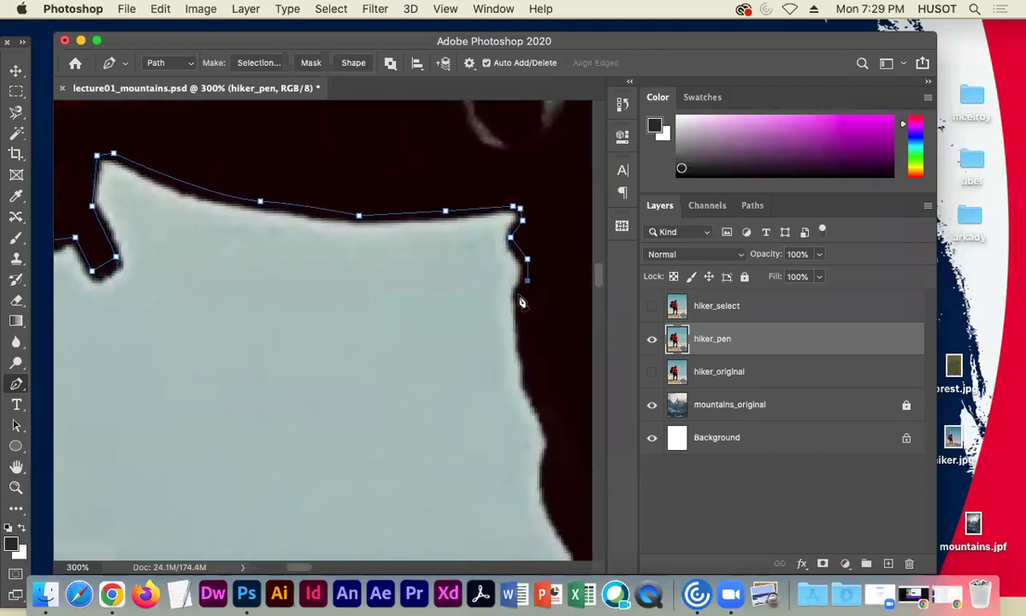
{"action": "left_click", "coordinate": [523, 340]}
{"action": "left_click", "coordinate": [531, 389]}
- Continue the path down the wavy thigh edge, curving through the hollow and past the small step below it
{"action": "left_click_drag", "start_coordinate": [531, 388], "coordinate": [417, 283]}
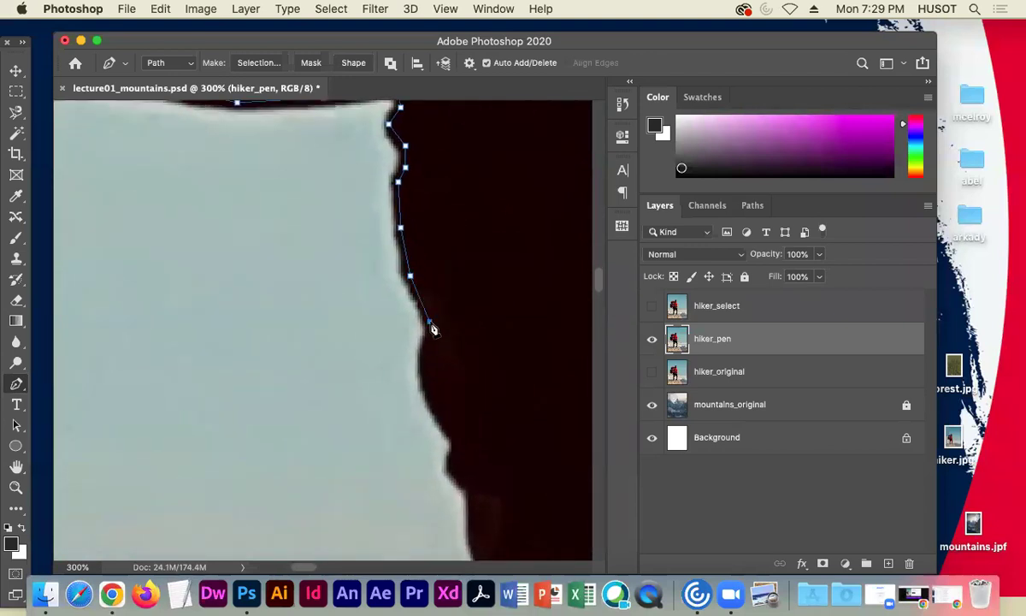
{"action": "left_click_drag", "start_coordinate": [439, 391], "coordinate": [459, 416]}
{"action": "left_click", "coordinate": [456, 437]}
{"action": "left_click", "coordinate": [453, 471]}
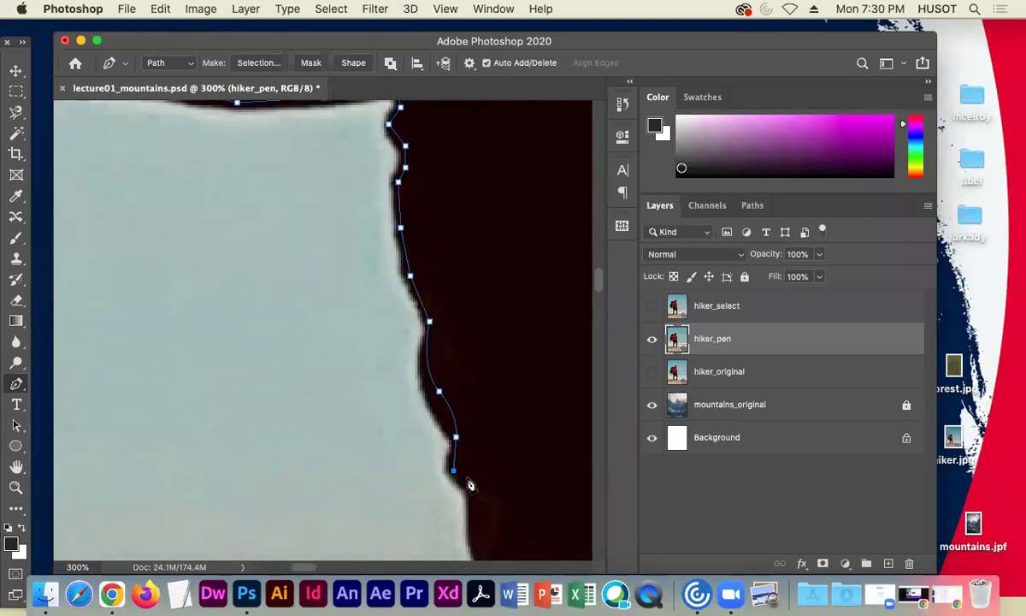
{"action": "left_click", "coordinate": [470, 484]}
- Trace the short straight thigh edge and the small pointed bump that sticks out below it
{"action": "left_click_drag", "start_coordinate": [412, 470], "coordinate": [344, 213]}
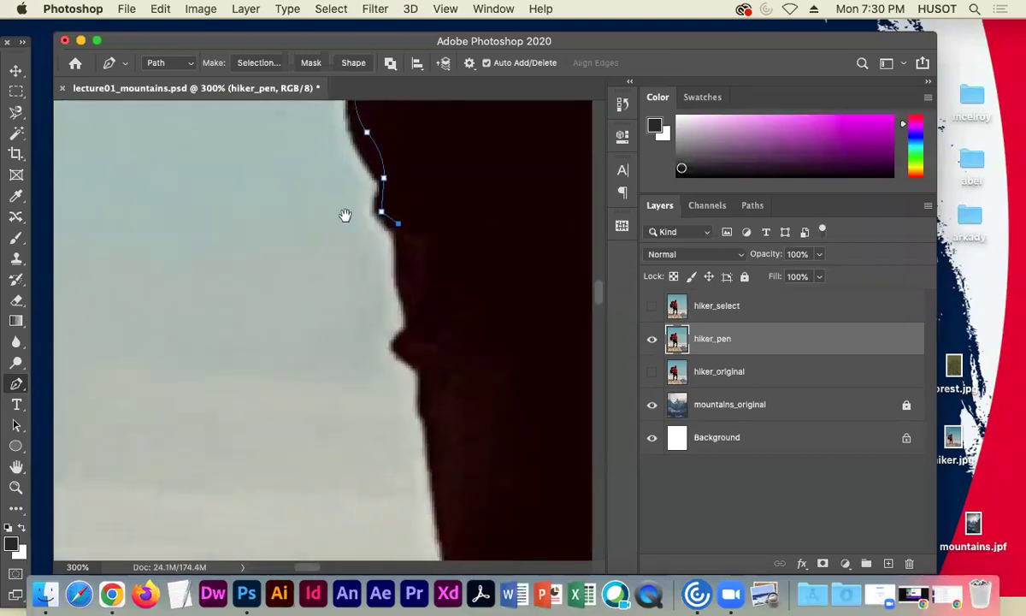
{"action": "left_click", "coordinate": [403, 258]}
{"action": "left_click", "coordinate": [412, 306]}
{"action": "left_click", "coordinate": [399, 327]}
{"action": "left_click", "coordinate": [424, 346]}
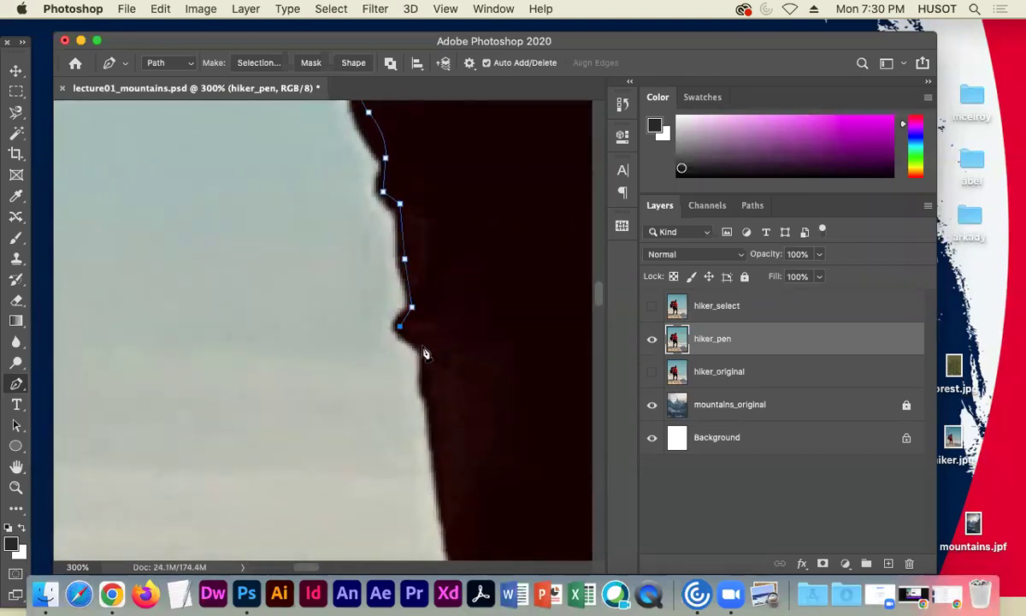
- Take the path down the long slanting trouser edge below the pointed bump to the first fold at the knee
{"action": "left_click_drag", "start_coordinate": [351, 371], "coordinate": [316, 166]}
{"action": "left_click", "coordinate": [394, 280]}
{"action": "scroll", "coordinate": [344, 316], "scroll_direction": "down", "scroll_amount": 5}
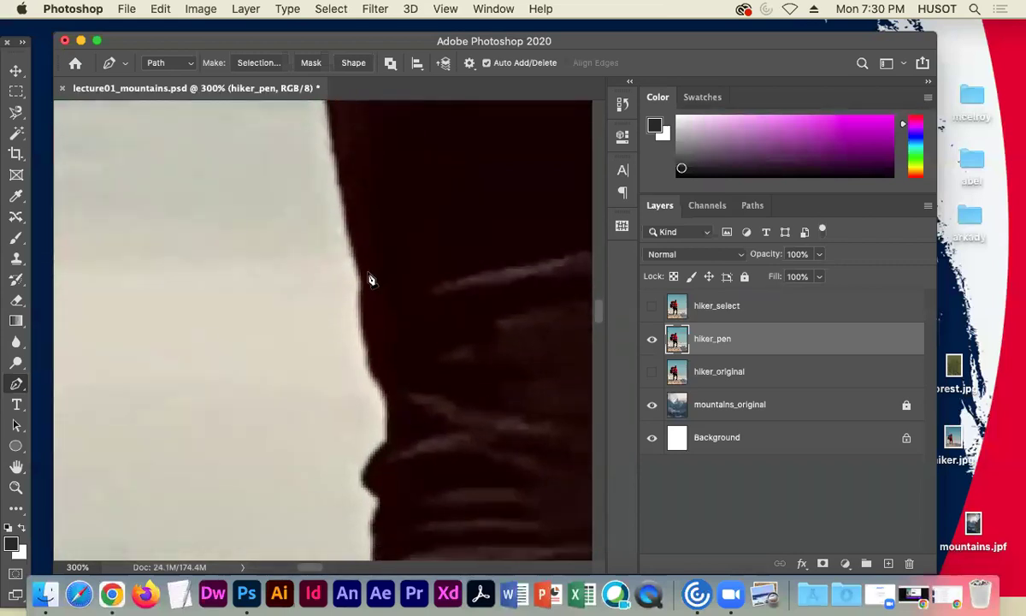
{"action": "left_click", "coordinate": [365, 275]}
{"action": "left_click", "coordinate": [368, 346]}
{"action": "left_click", "coordinate": [394, 390]}
{"action": "left_click", "coordinate": [393, 442]}
- Outline the bulging trouser folds at the knee down to where the smooth calf begins
{"action": "scroll", "coordinate": [287, 412], "scroll_direction": "down", "scroll_amount": 6}
{"action": "left_click_drag", "start_coordinate": [369, 254], "coordinate": [404, 276]}
{"action": "left_click", "coordinate": [359, 291]}
{"action": "left_click", "coordinate": [362, 329]}
{"action": "left_click", "coordinate": [350, 358]}
{"action": "scroll", "coordinate": [313, 367], "scroll_direction": "down", "scroll_amount": 5}
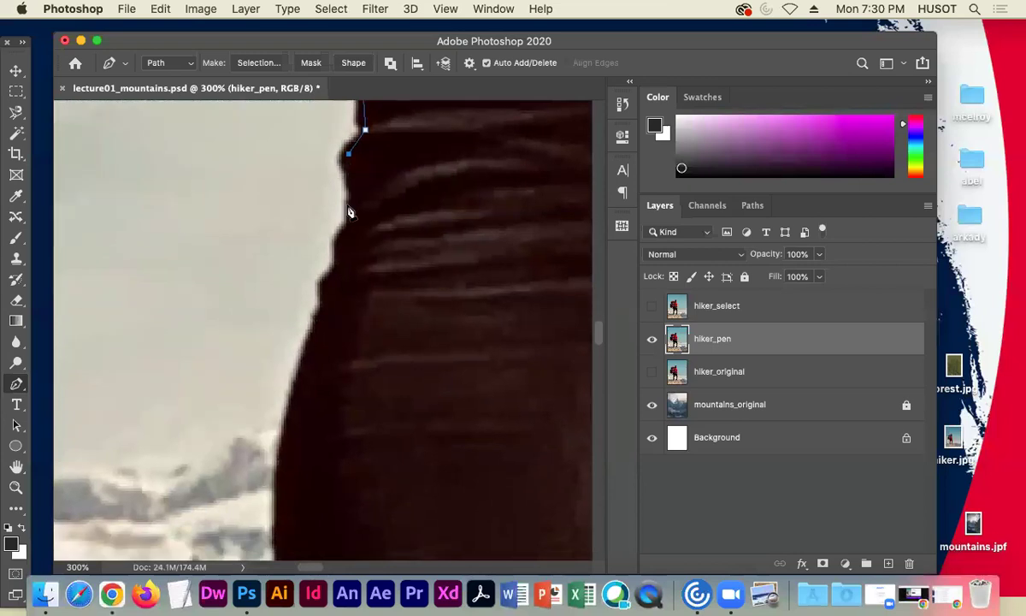
{"action": "left_click", "coordinate": [355, 190]}
{"action": "left_click", "coordinate": [354, 220]}
{"action": "left_click", "coordinate": [339, 240]}
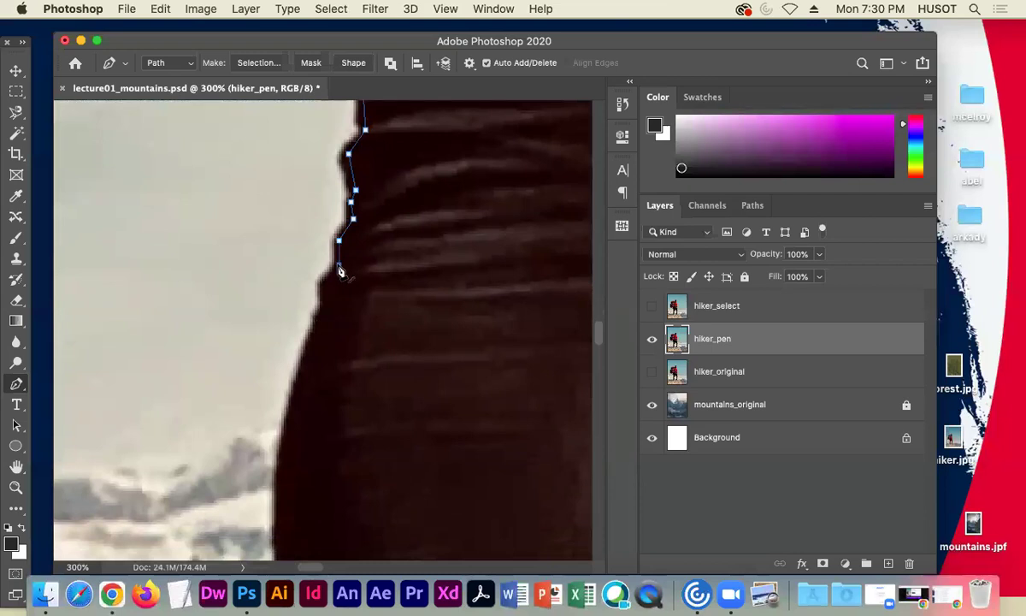
- Curve the path around the smooth bulge of the calf and continue down the straight trouser edge below it
{"action": "scroll", "coordinate": [259, 218], "scroll_direction": "down", "scroll_amount": 5}
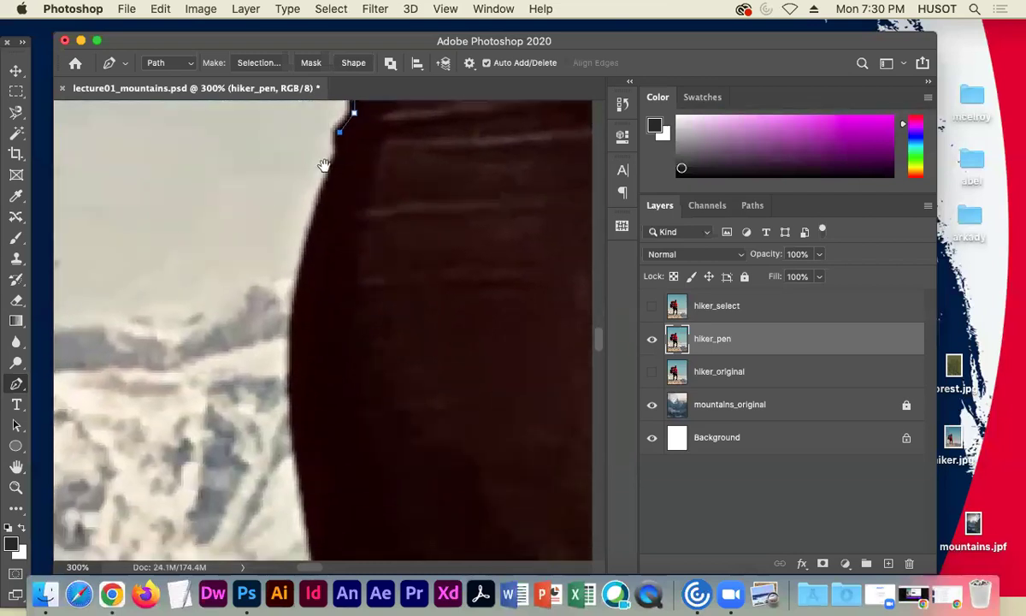
{"action": "scroll", "coordinate": [282, 193], "scroll_direction": "down", "scroll_amount": 4}
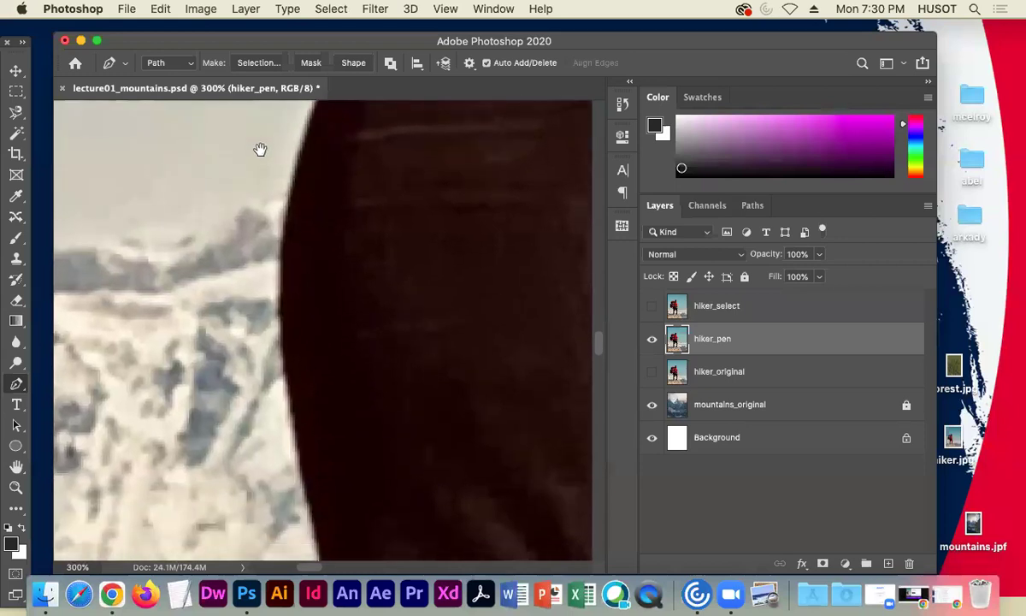
{"action": "left_click_drag", "start_coordinate": [295, 317], "coordinate": [326, 462]}
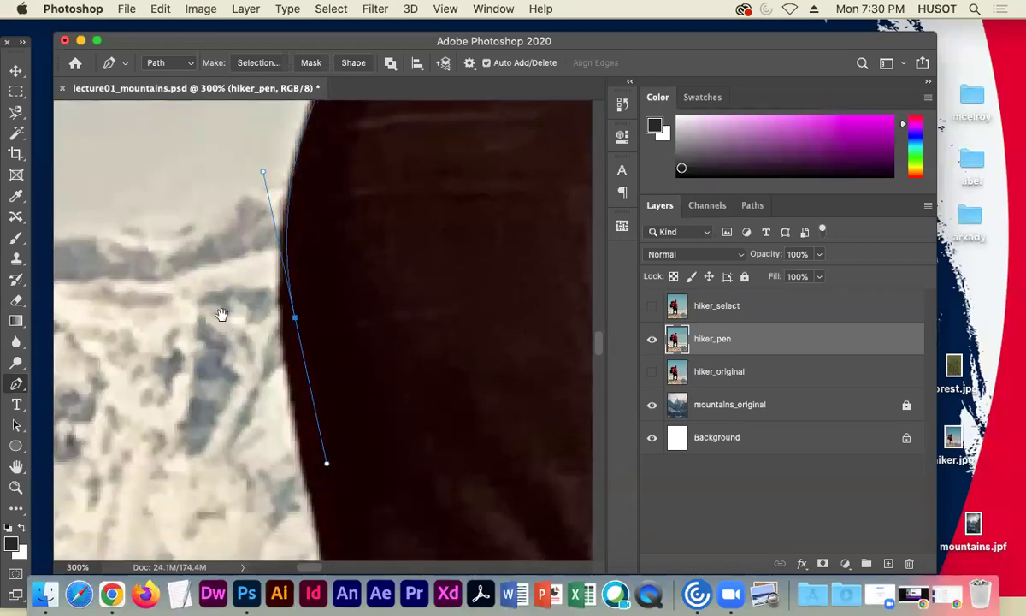
{"action": "scroll", "coordinate": [221, 315], "scroll_direction": "down", "scroll_amount": 5}
{"action": "left_click", "coordinate": [329, 335]}
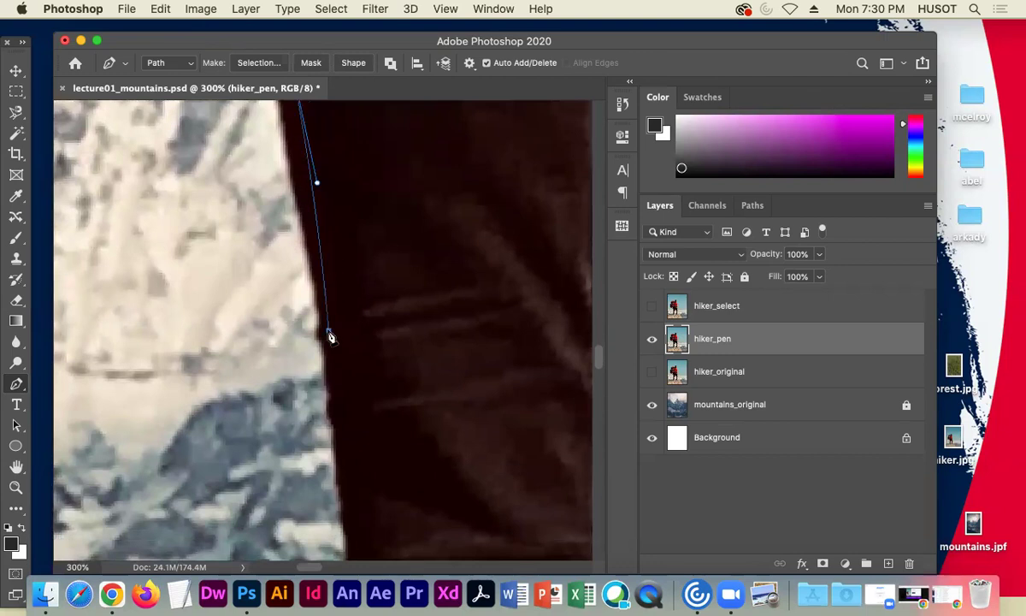
{"action": "left_click", "coordinate": [325, 400]}
- Trace the slightly uneven edge of the lower trouser leg in front of the blue mountainside
{"action": "left_click_drag", "start_coordinate": [300, 403], "coordinate": [293, 198]}
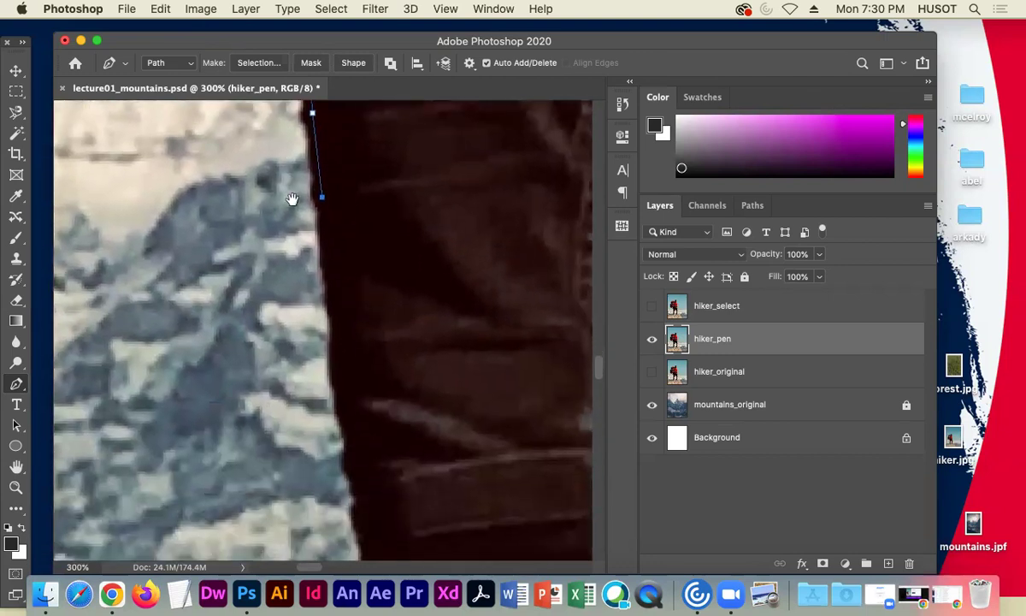
{"action": "left_click", "coordinate": [330, 285]}
{"action": "left_click", "coordinate": [341, 319]}
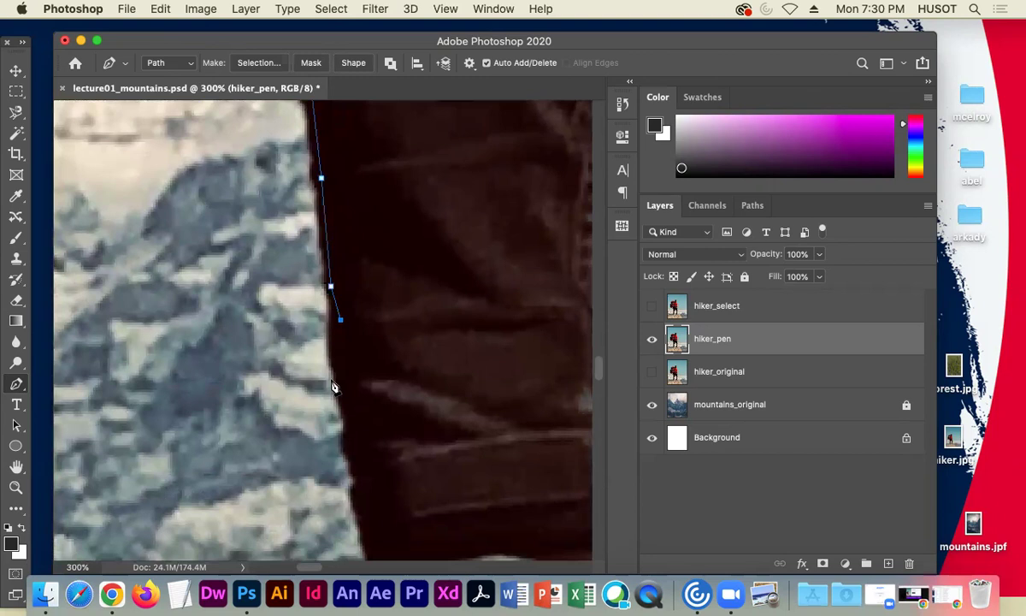
{"action": "left_click", "coordinate": [338, 360]}
{"action": "left_click", "coordinate": [342, 395]}
{"action": "left_click_drag", "start_coordinate": [289, 404], "coordinate": [270, 250]}
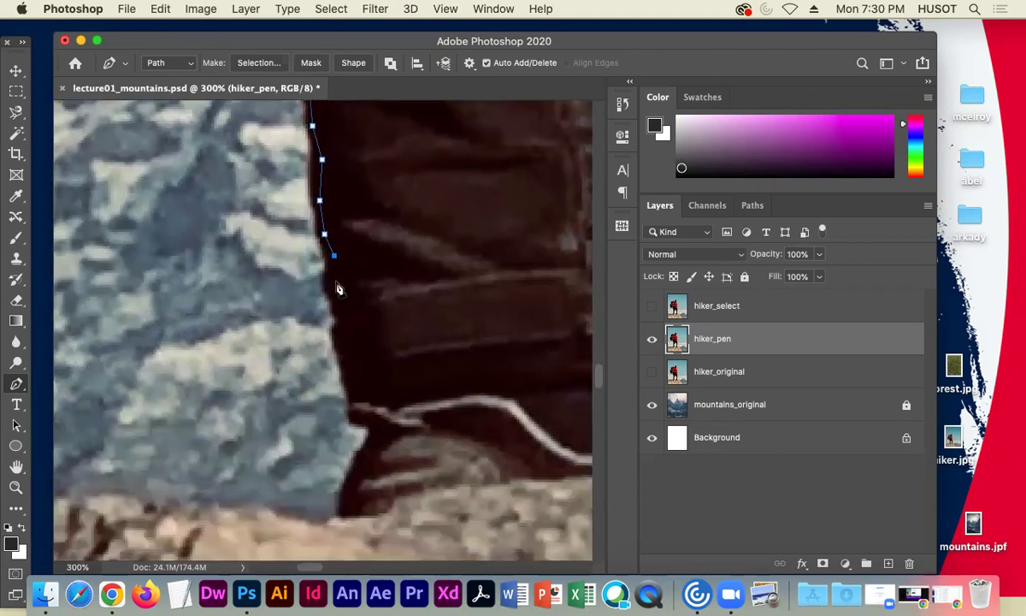
- Follow the trouser hem past the pale shoe trim and trace the heel of the shoe down toward the rock
{"action": "left_click", "coordinate": [343, 313]}
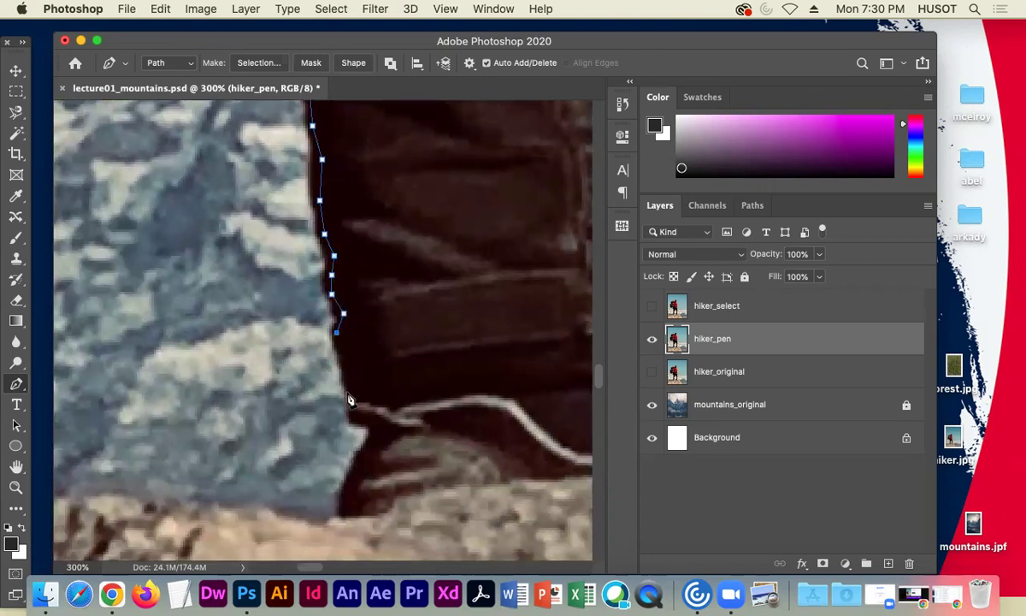
{"action": "left_click_drag", "start_coordinate": [287, 425], "coordinate": [308, 293]}
{"action": "left_click", "coordinate": [371, 261]}
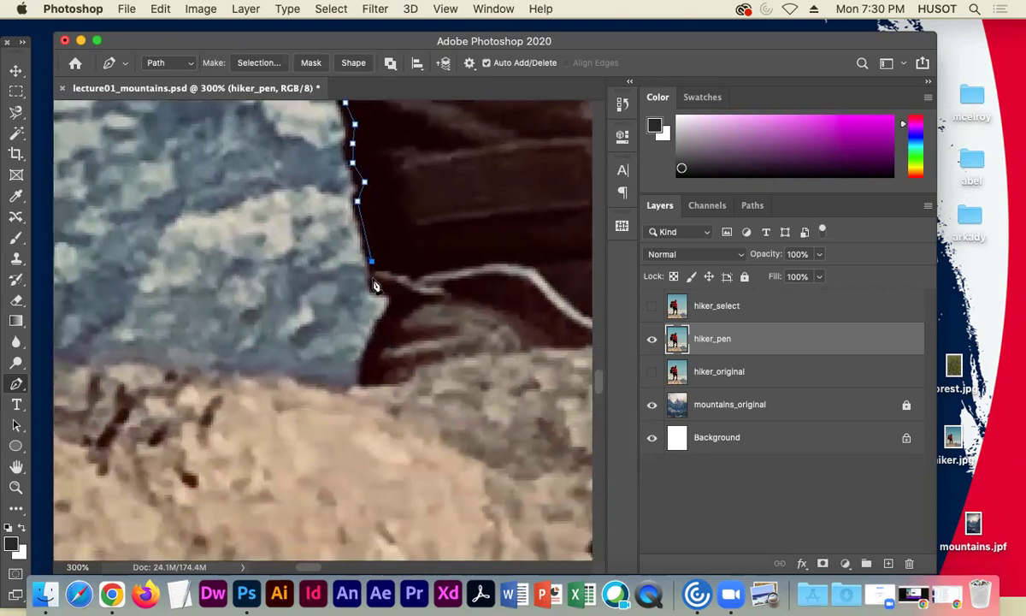
{"action": "left_click", "coordinate": [372, 291]}
{"action": "left_click", "coordinate": [393, 309]}
{"action": "left_click_drag", "start_coordinate": [372, 344], "coordinate": [367, 361]}
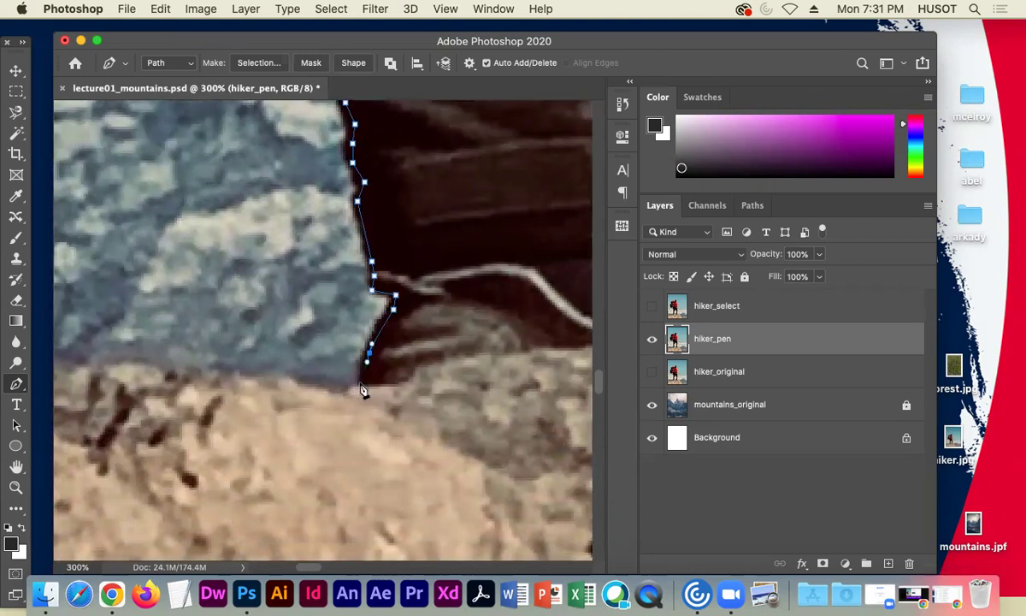
- Start the path along the rock's upper edge from the shoe heel, past the dark cracks, heading toward the image's left side
{"action": "left_click_drag", "start_coordinate": [280, 412], "coordinate": [451, 319]}
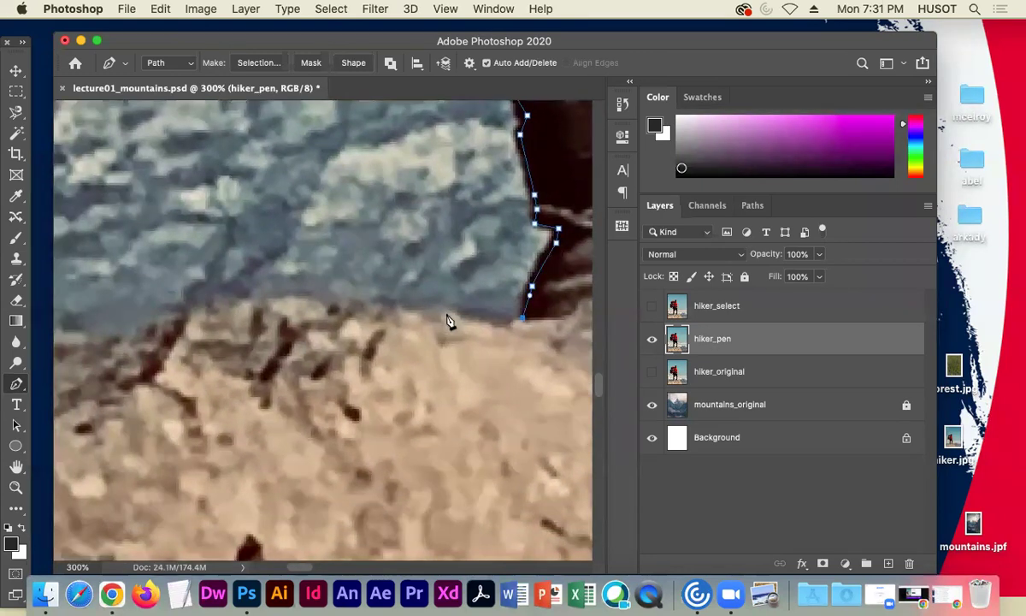
{"action": "left_click", "coordinate": [267, 303]}
{"action": "left_click", "coordinate": [200, 310]}
{"action": "left_click", "coordinate": [164, 319]}
{"action": "left_click_drag", "start_coordinate": [145, 368], "coordinate": [375, 321]}
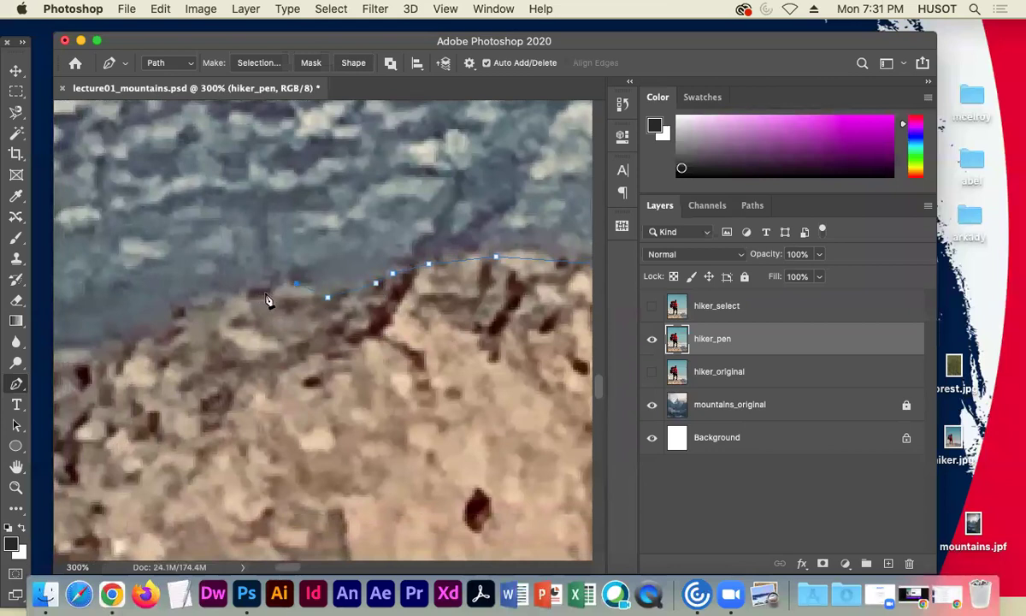
{"action": "left_click_drag", "start_coordinate": [248, 338], "coordinate": [360, 278]}
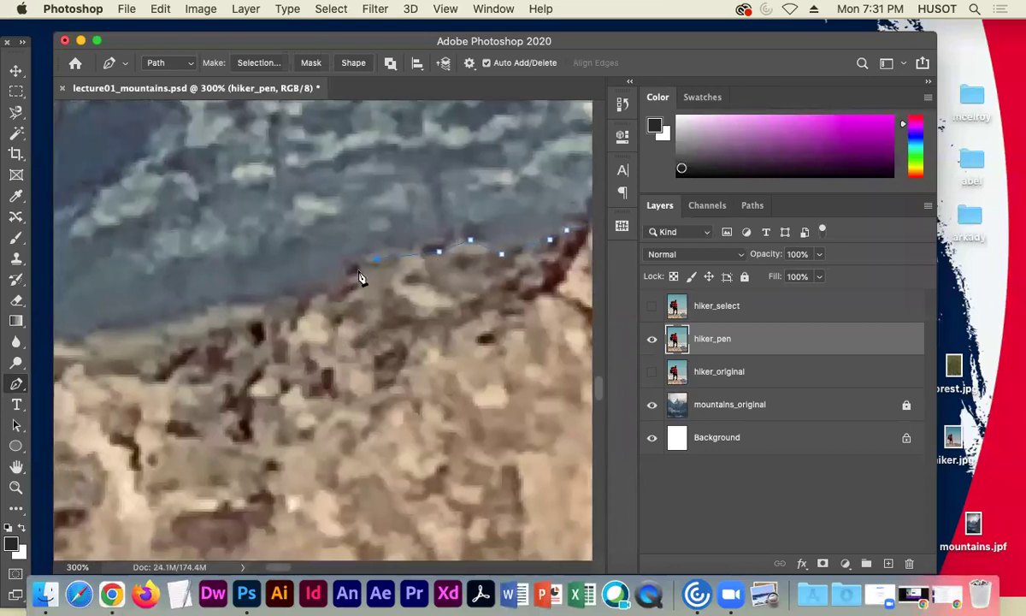
- Continue the path down the sloping rock edge and onto its flatter stretch
{"action": "left_click", "coordinate": [342, 297]}
{"action": "left_click", "coordinate": [202, 313]}
{"action": "left_click_drag", "start_coordinate": [149, 372], "coordinate": [325, 333]}
{"action": "left_click", "coordinate": [245, 311]}
{"action": "left_click", "coordinate": [203, 313]}
{"action": "left_click", "coordinate": [135, 318]}
{"action": "left_click_drag", "start_coordinate": [133, 331], "coordinate": [306, 320]}
{"action": "left_click_drag", "start_coordinate": [219, 303], "coordinate": [309, 291]}
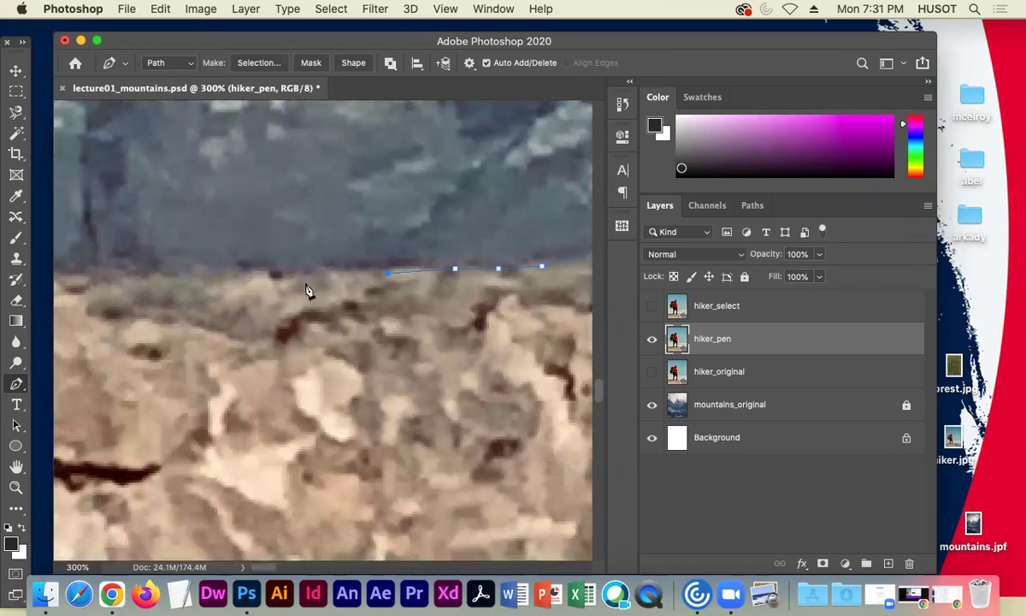
- Trace the nearly level rock edge as far as the dip before the first small mound
{"action": "left_click", "coordinate": [286, 277]}
{"action": "left_click", "coordinate": [180, 272]}
{"action": "left_click", "coordinate": [116, 273]}
{"action": "left_click_drag", "start_coordinate": [125, 273], "coordinate": [270, 260]}
{"action": "left_click", "coordinate": [256, 238]}
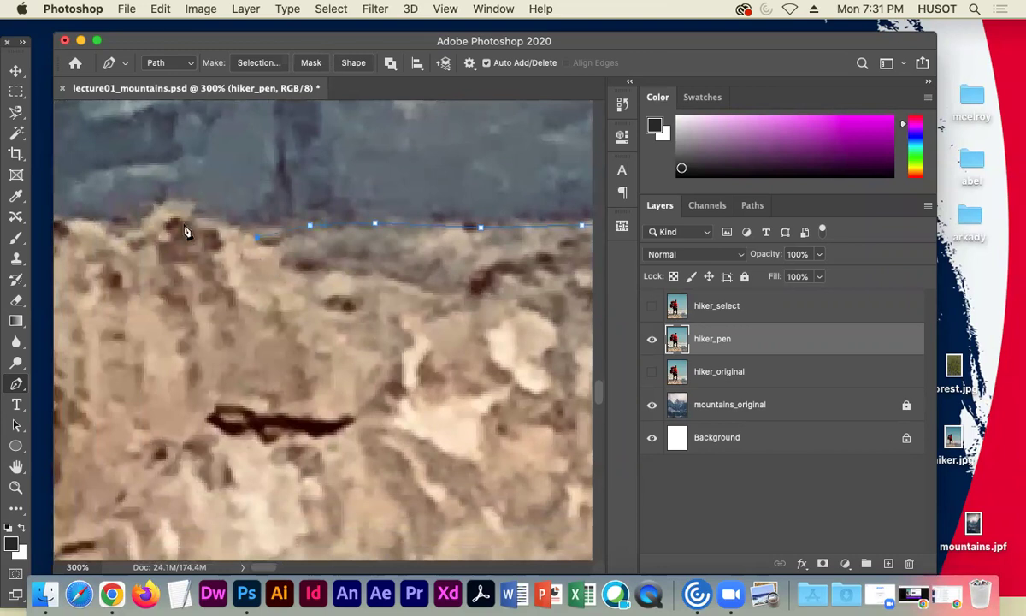
- Outline the small rock mound after the dip and the shallow hollow beyond it
{"action": "left_click", "coordinate": [195, 222]}
{"action": "left_click", "coordinate": [180, 213]}
{"action": "left_click", "coordinate": [152, 211]}
{"action": "left_click", "coordinate": [124, 225]}
{"action": "left_click_drag", "start_coordinate": [87, 253], "coordinate": [289, 236]}
{"action": "left_click", "coordinate": [285, 221]}
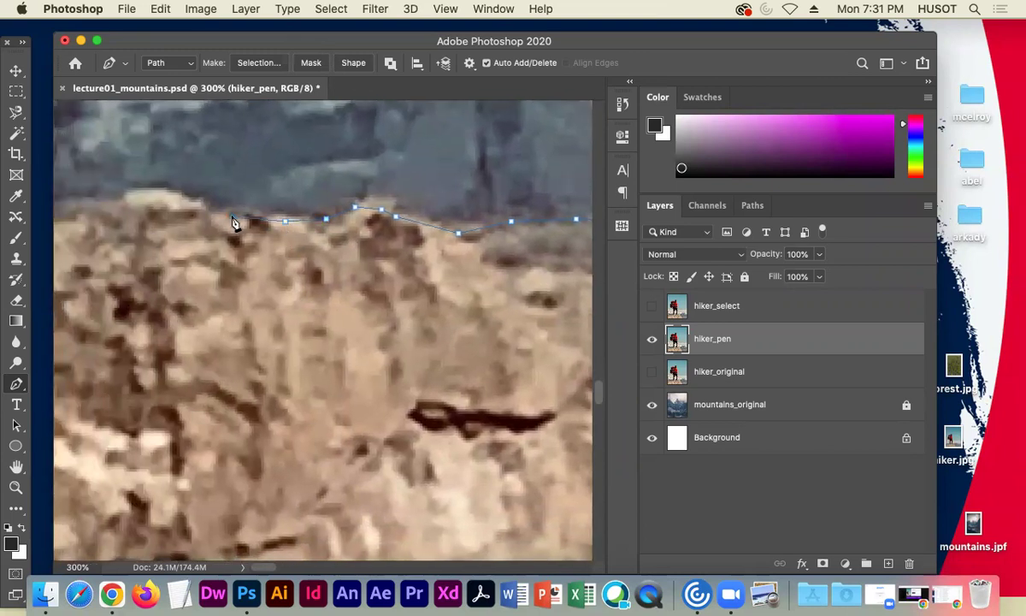
- Trace over the pale rock mound and along the remaining rock edge toward the image's left border
{"action": "left_click", "coordinate": [187, 208]}
{"action": "left_click", "coordinate": [163, 193]}
{"action": "left_click", "coordinate": [131, 192]}
{"action": "left_click_drag", "start_coordinate": [99, 201], "coordinate": [293, 198]}
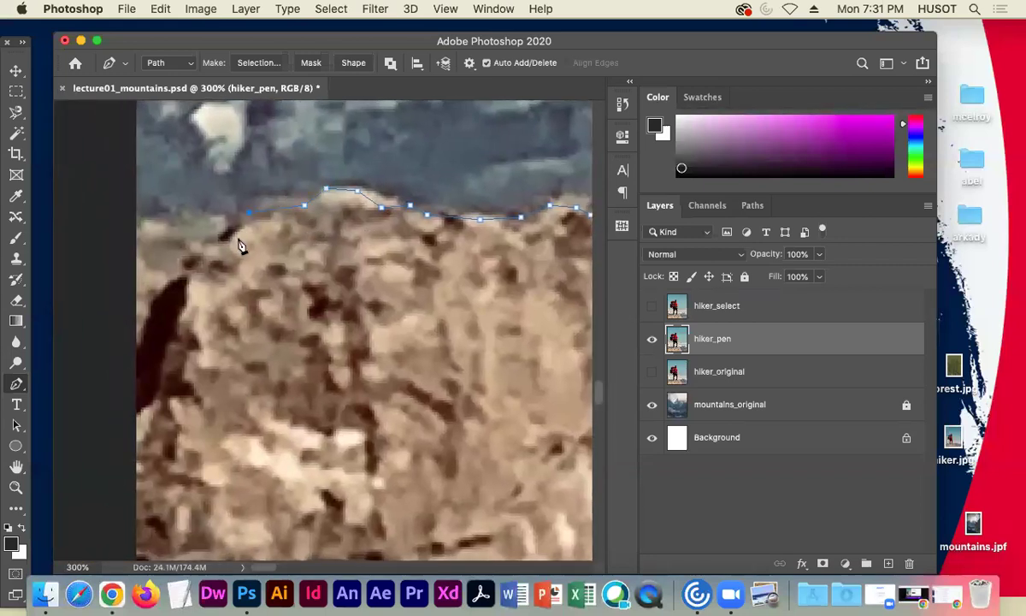
{"action": "left_click", "coordinate": [211, 214]}
- Run the path just outside the canvas down the rock's left side and beneath its bottom edge, back to the starting corner
{"action": "left_click_drag", "start_coordinate": [81, 294], "coordinate": [188, 74]}
{"action": "key", "text": "super+minus"}
{"action": "key", "text": "super+minus"}
{"action": "key", "text": "super+minus"}
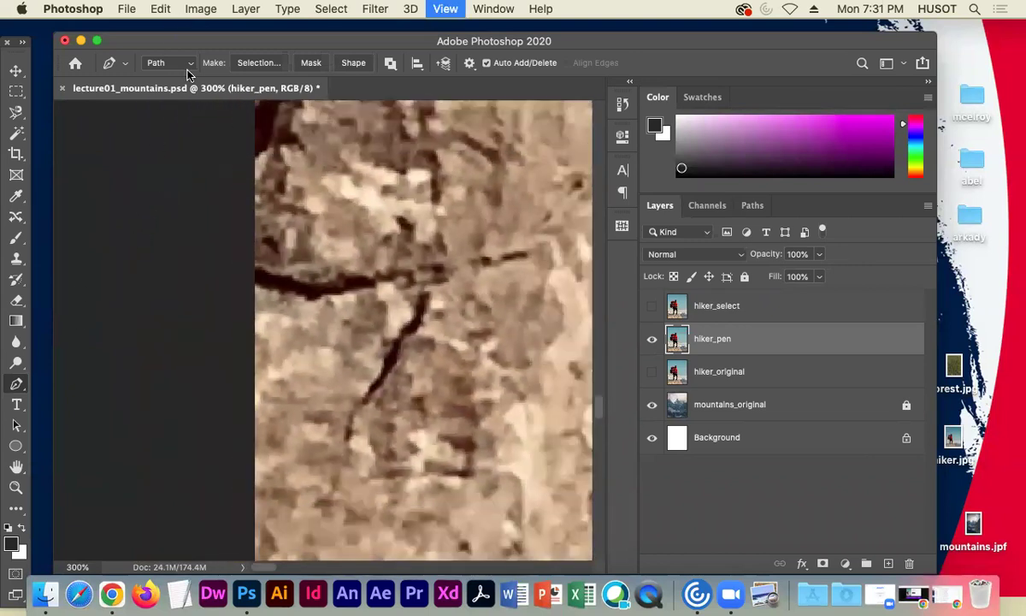
{"action": "left_click_drag", "start_coordinate": [335, 259], "coordinate": [101, 245]}
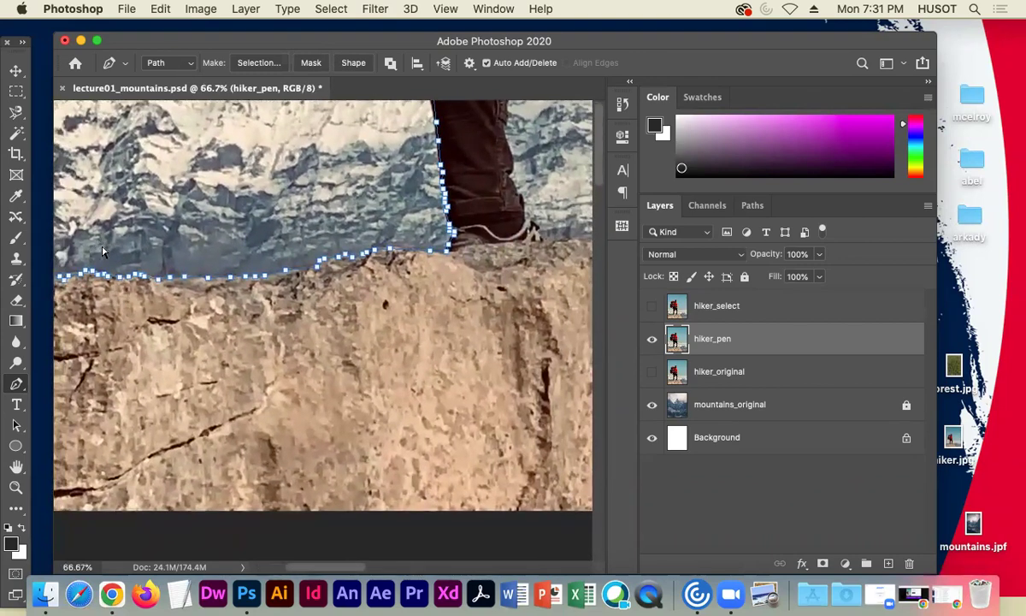
{"action": "key", "text": "super+minus"}
{"action": "key", "text": "super+minus"}
{"action": "key", "text": "super+minus"}
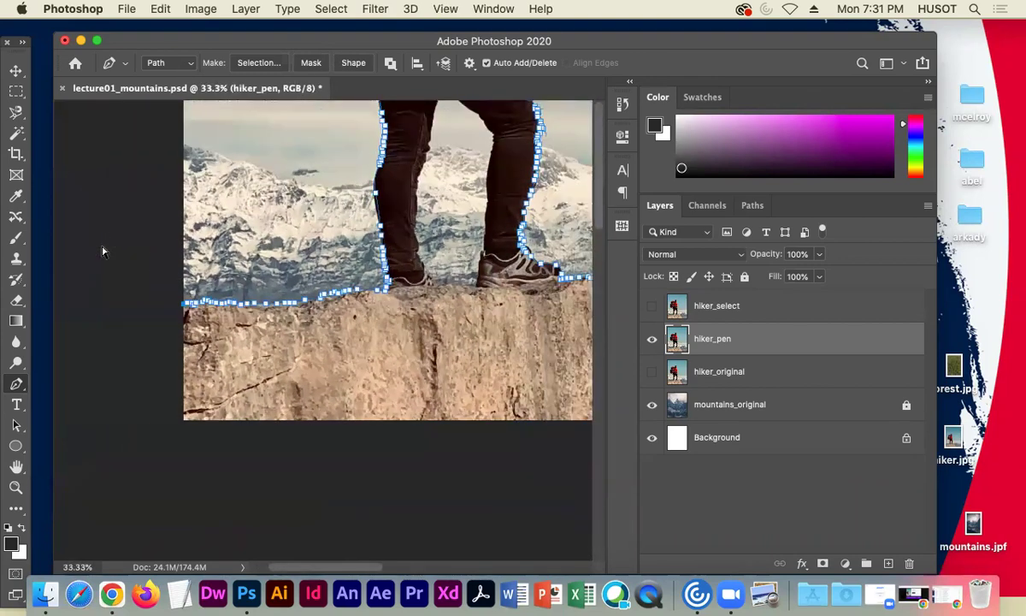
{"action": "left_click_drag", "start_coordinate": [177, 197], "coordinate": [155, 320]}
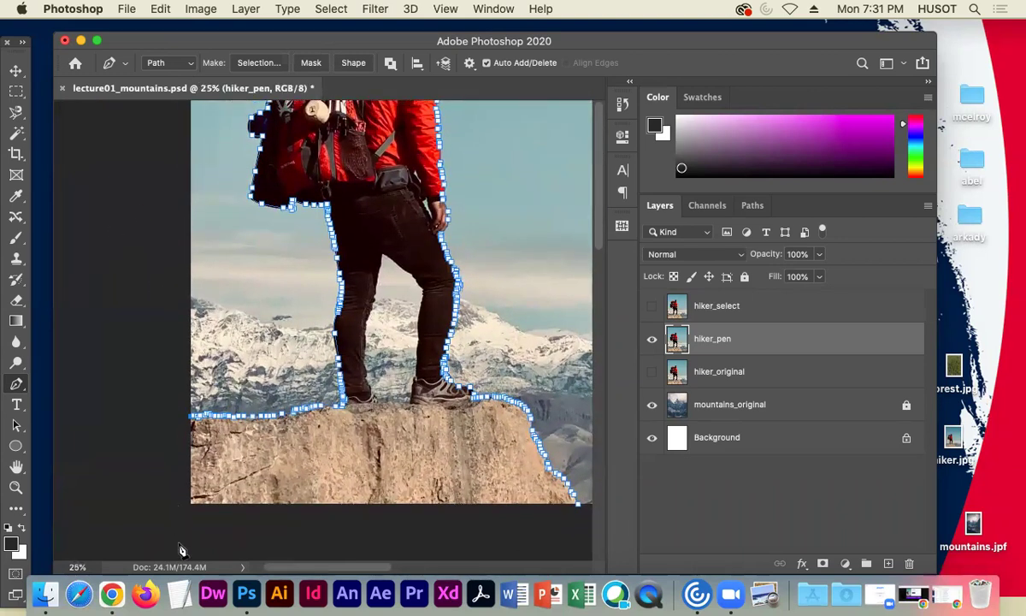
{"action": "left_click", "coordinate": [429, 517]}
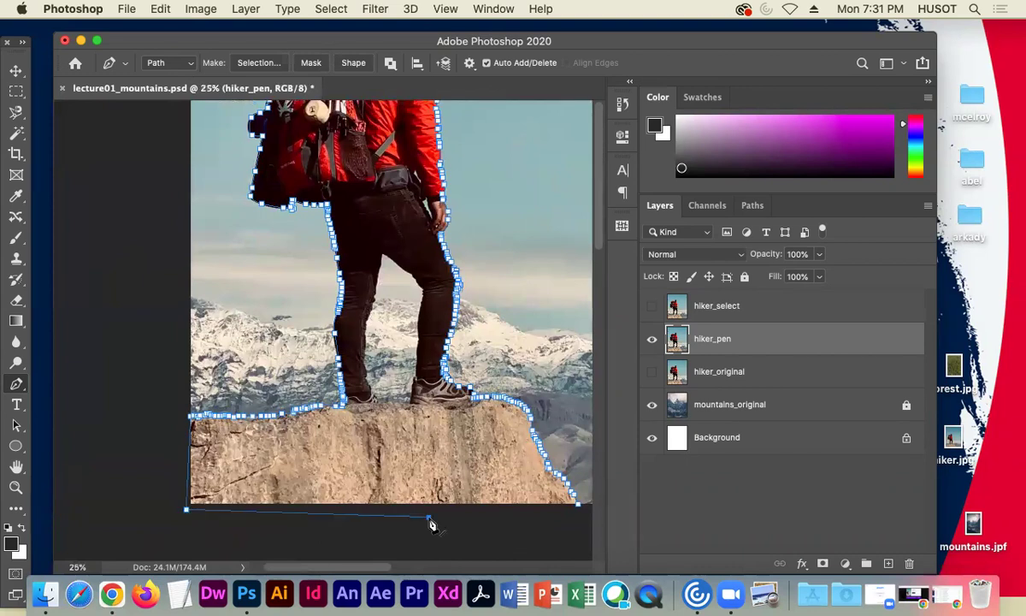
{"action": "left_click", "coordinate": [581, 511]}
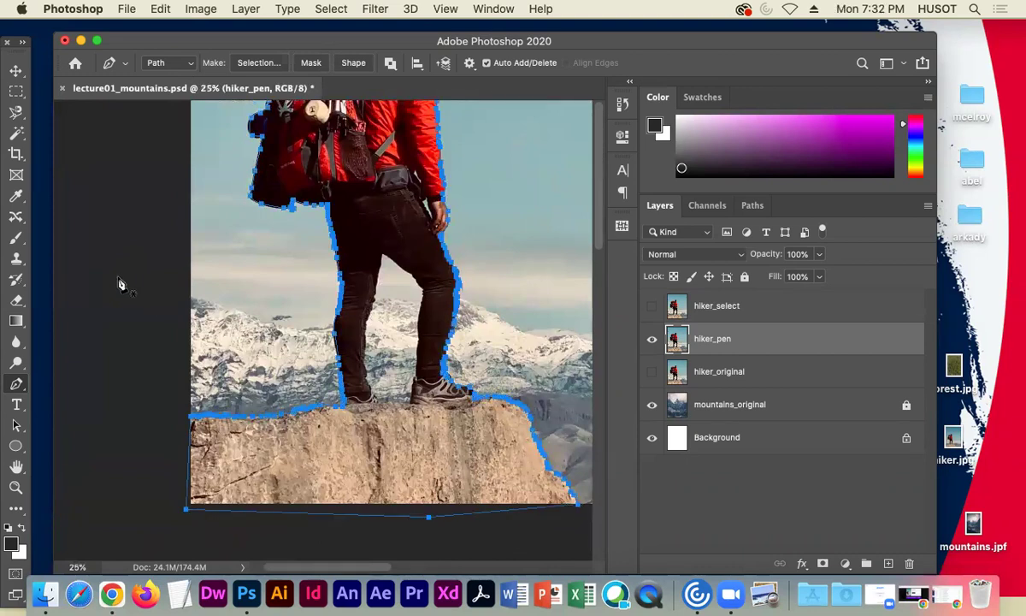
- Close the path exactly on its starting anchor point at the rock's lower-right corner
{"action": "scroll", "coordinate": [347, 346], "scroll_direction": "right", "scroll_amount": 5}
{"action": "scroll", "coordinate": [346, 347], "scroll_direction": "down", "scroll_amount": 2}
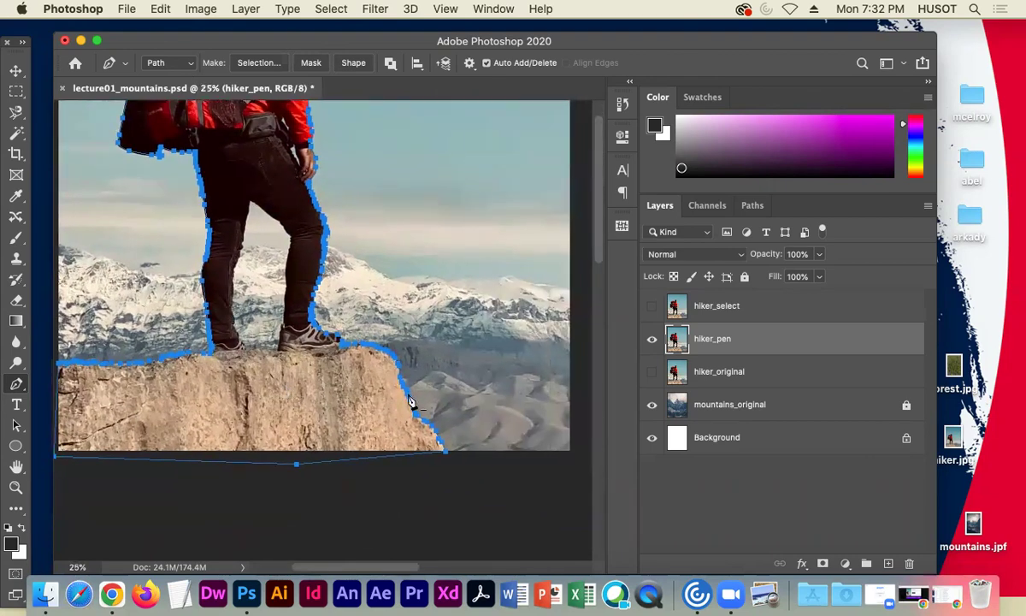
{"action": "key", "text": "super+equal"}
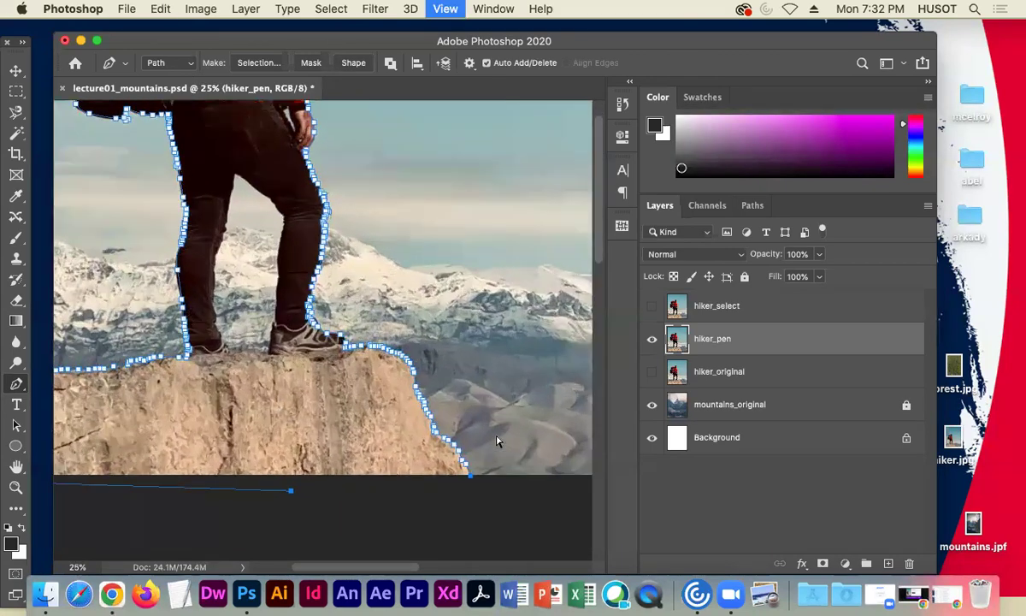
{"action": "key", "text": "super+equal"}
{"action": "scroll", "coordinate": [467, 428], "scroll_direction": "down", "scroll_amount": 5}
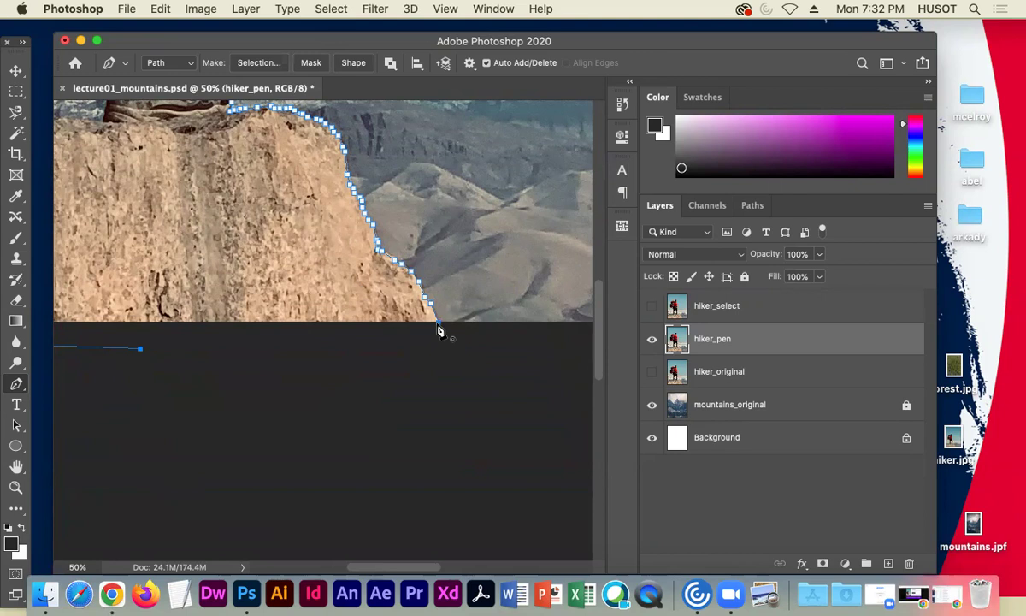
{"action": "left_click", "coordinate": [439, 324]}
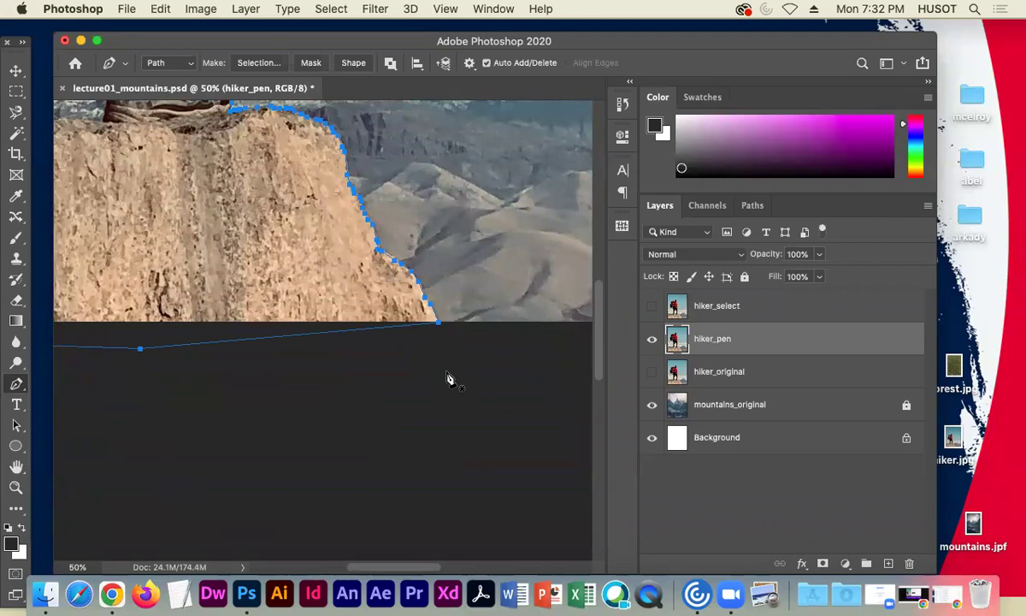
- Look over the closed path around the legs and rock, the Pen tool's Shape and Path modes, and the path operation options
{"action": "left_click_drag", "start_coordinate": [236, 166], "coordinate": [456, 300]}
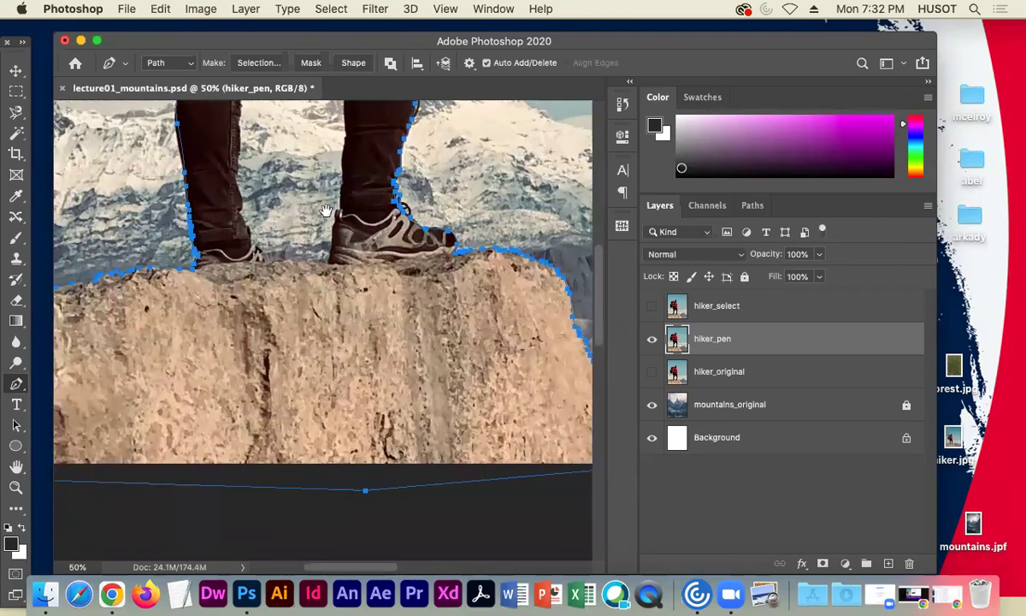
{"action": "left_click_drag", "start_coordinate": [326, 210], "coordinate": [334, 394]}
{"action": "left_click_drag", "start_coordinate": [297, 291], "coordinate": [320, 318]}
{"action": "left_click_drag", "start_coordinate": [237, 205], "coordinate": [295, 246]}
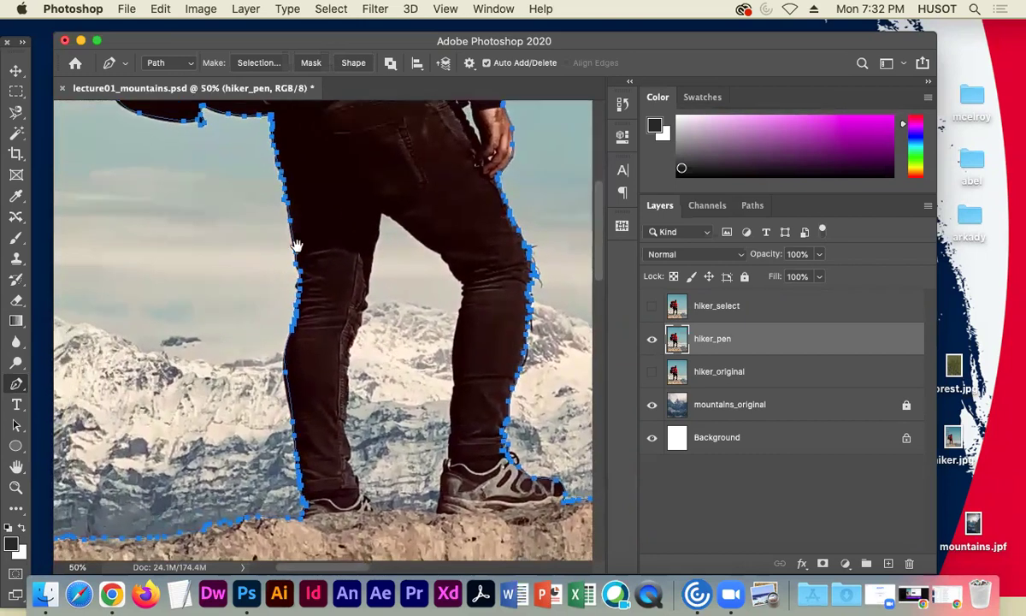
{"action": "left_click", "coordinate": [176, 63]}
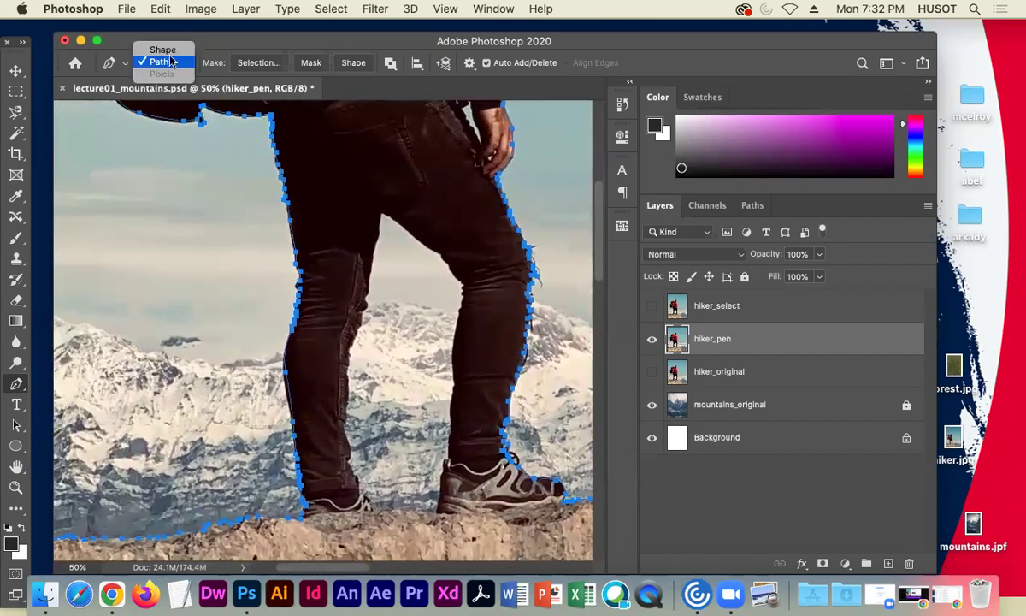
{"action": "left_click", "coordinate": [162, 50]}
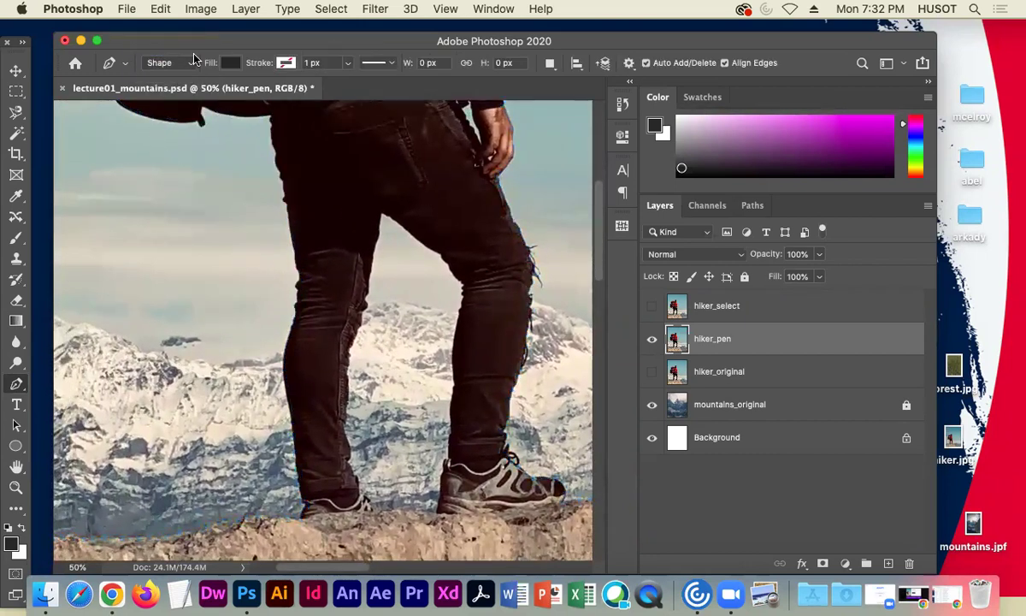
{"action": "left_click", "coordinate": [192, 62]}
{"action": "left_click", "coordinate": [137, 231]}
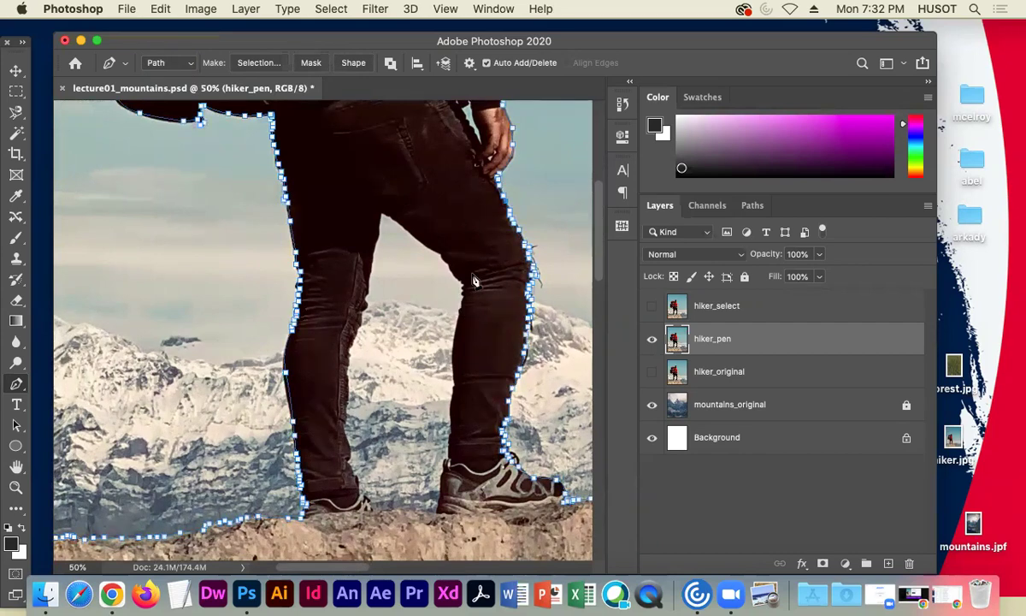
{"action": "left_click_drag", "start_coordinate": [458, 367], "coordinate": [261, 151]}
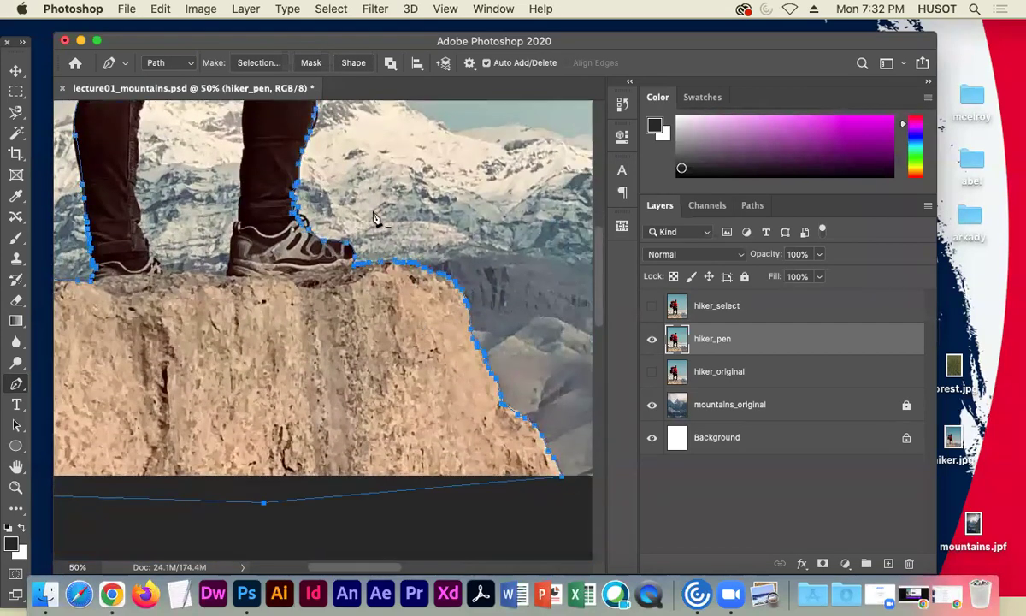
{"action": "left_click_drag", "start_coordinate": [94, 107], "coordinate": [282, 272]}
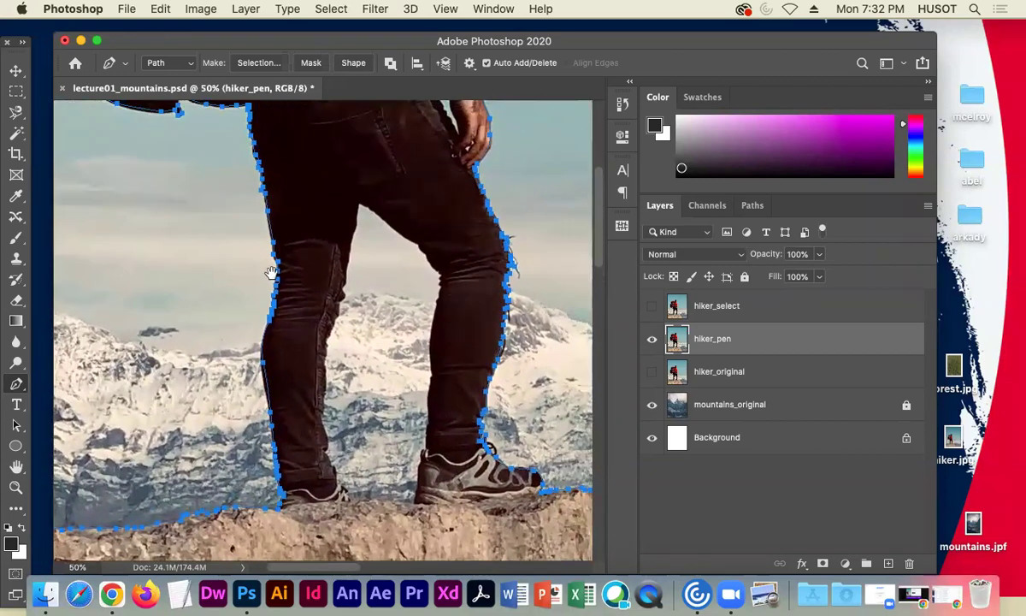
{"action": "left_click", "coordinate": [391, 64]}
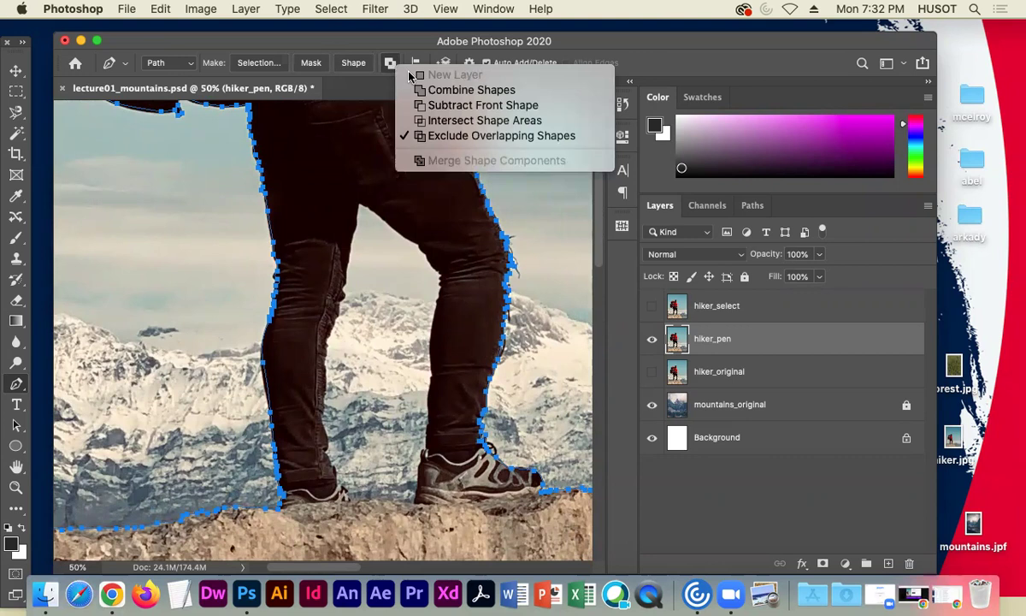
{"action": "left_click", "coordinate": [370, 67]}
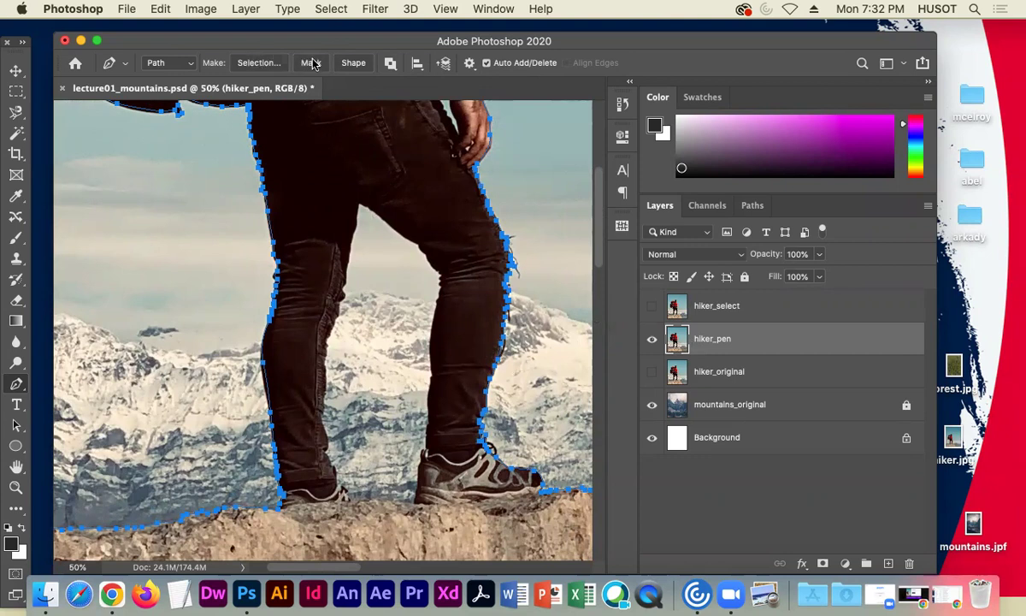
- Make a new anti-aliased selection from the path with a feather radius of 0 pixels
{"action": "left_click", "coordinate": [260, 69]}
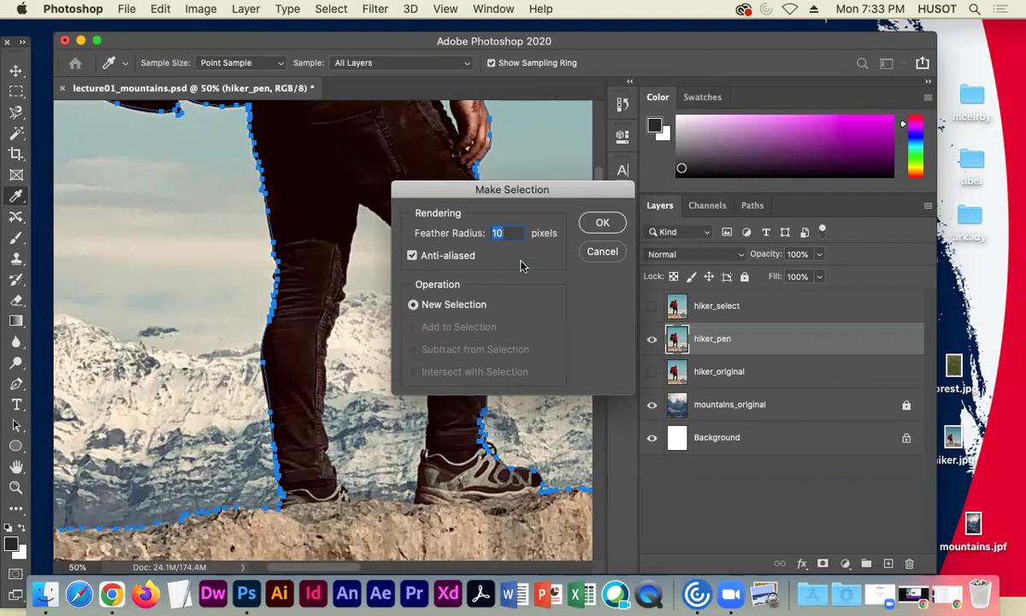
{"action": "type", "text": "0"}
{"action": "left_click", "coordinate": [599, 224]}
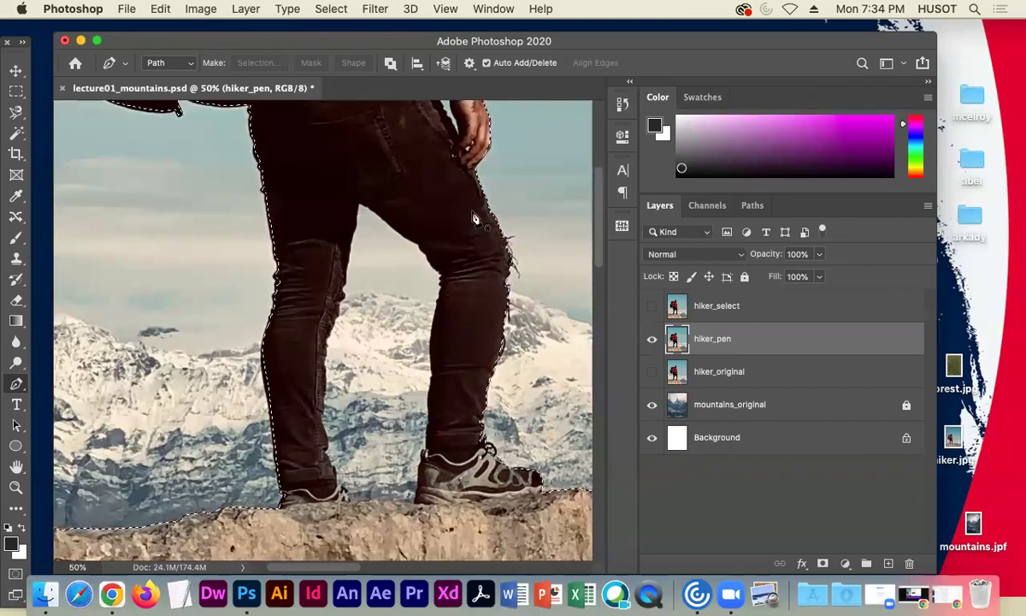
- Save the hiker selection as a new channel named hikeroutline in lecture01_mountains.psd
{"action": "left_click", "coordinate": [327, 10]}
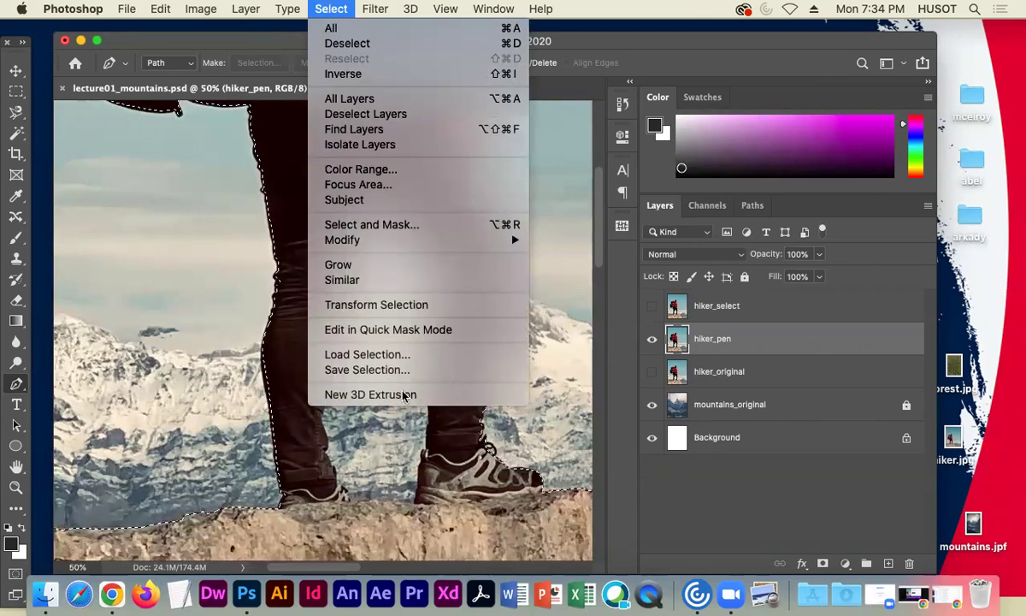
{"action": "left_click", "coordinate": [383, 373]}
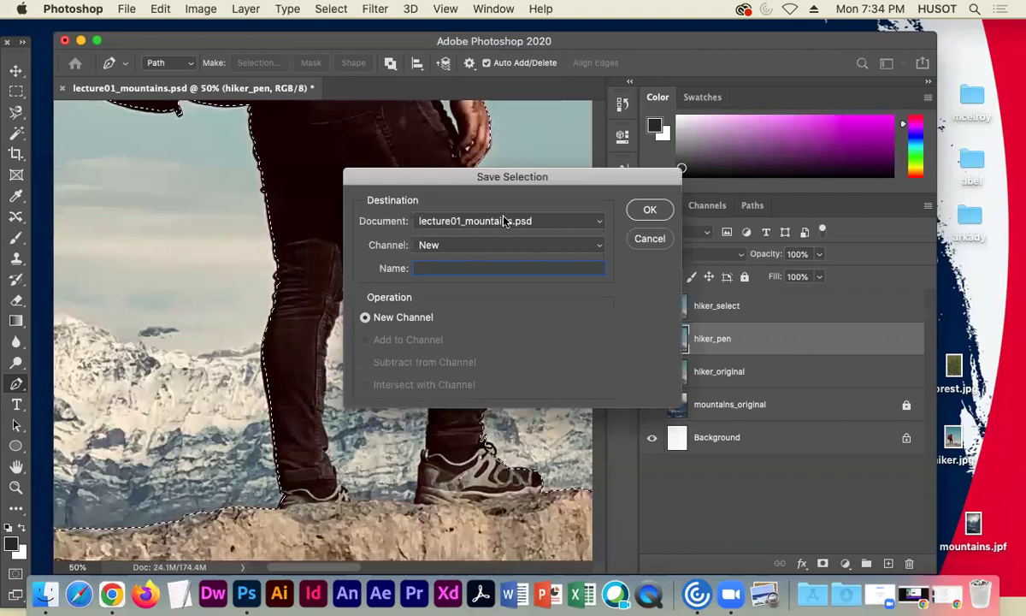
{"action": "type", "text": "hikeroutline"}
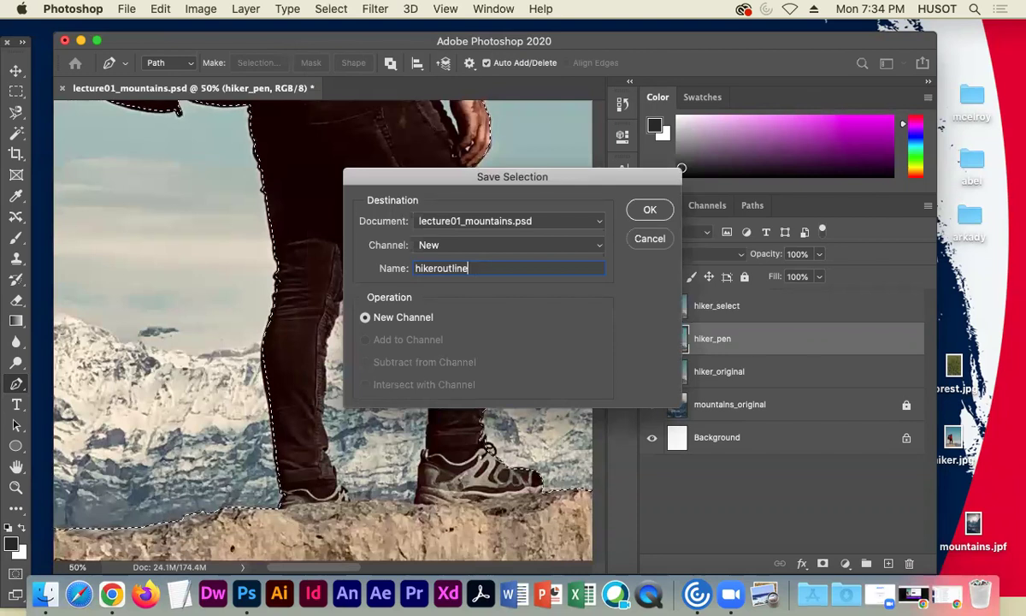
{"action": "left_click", "coordinate": [651, 210]}
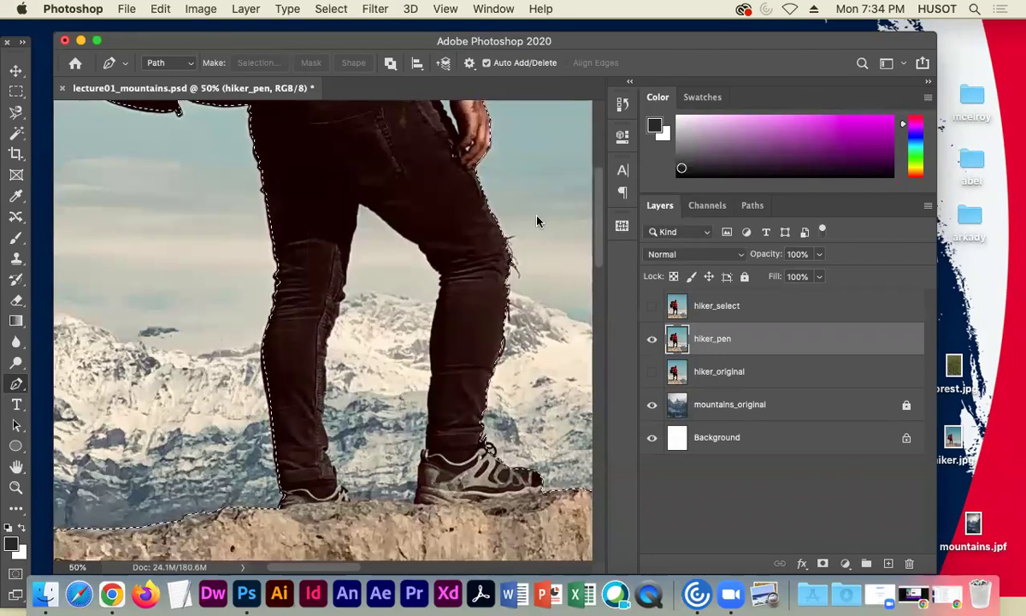
- View the hikeroutline channel, and undo the saved channel and the selection to bring back the path
{"action": "left_click", "coordinate": [705, 207]}
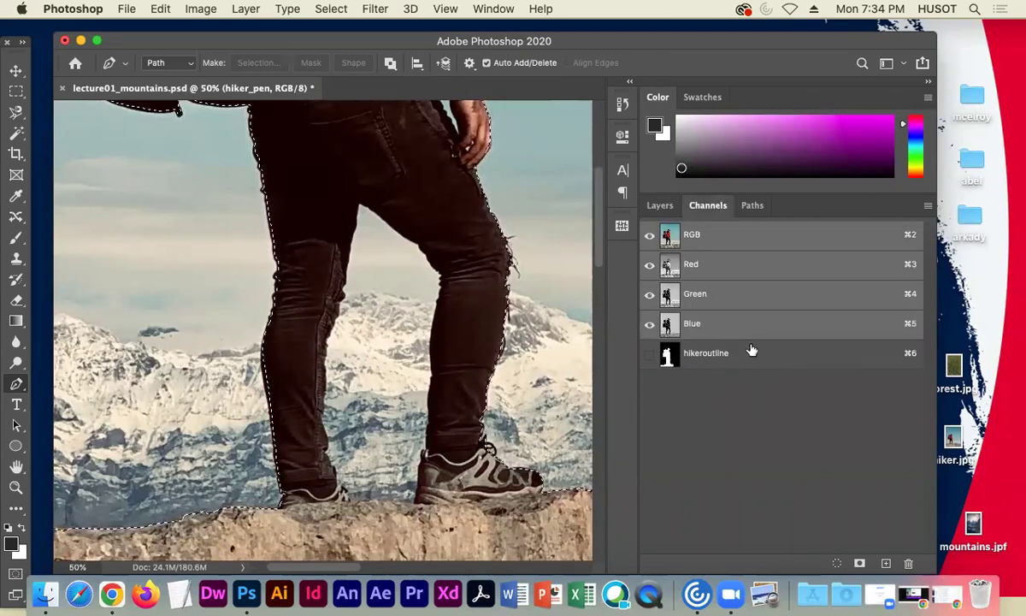
{"action": "left_click", "coordinate": [659, 206]}
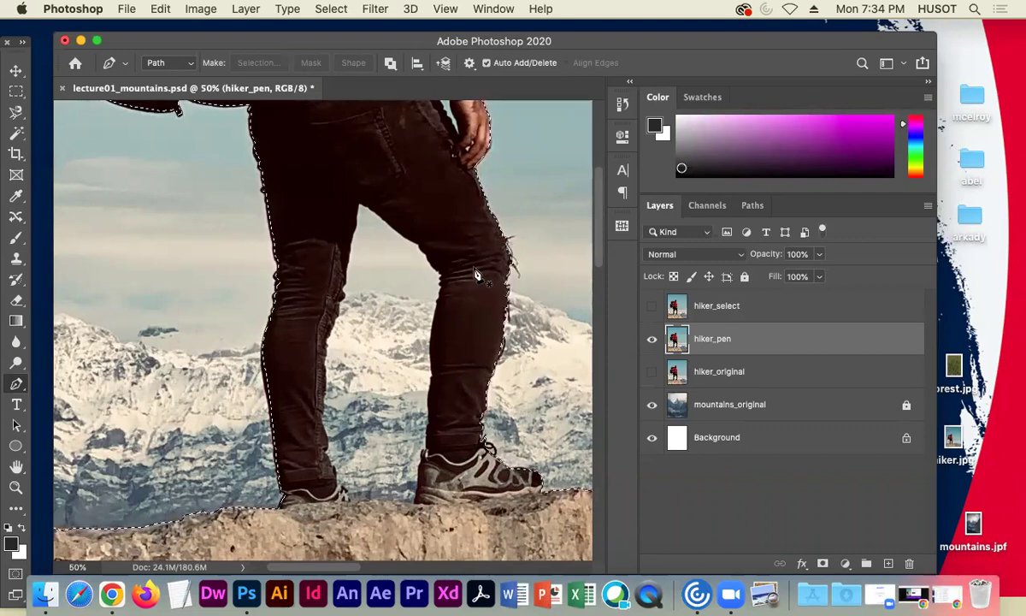
{"action": "key", "text": "super+c"}
{"action": "key", "text": "super+v"}
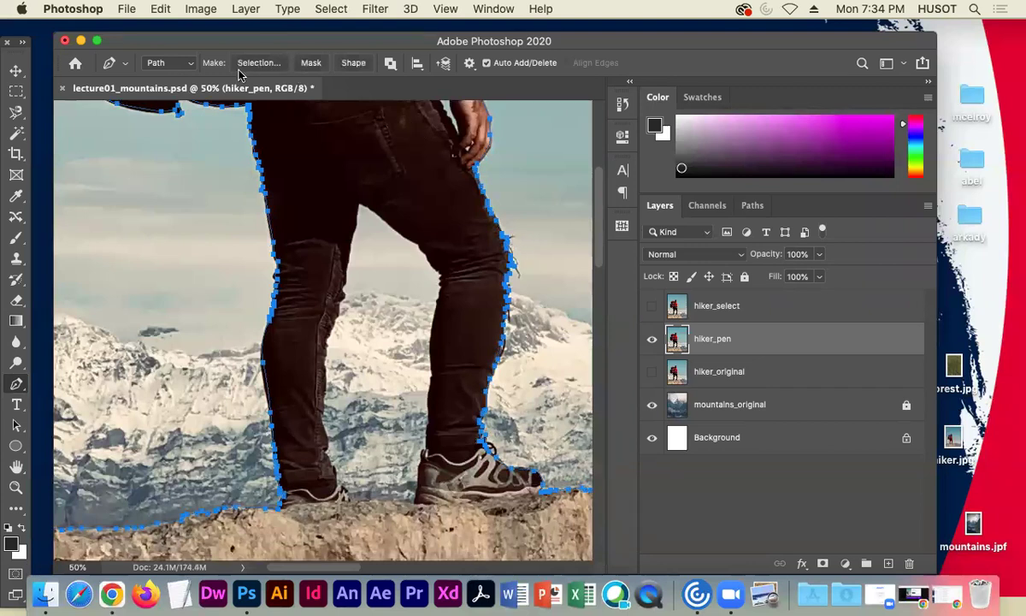
- Mask the hiker_pen layer with the closed path and switch to the Move tool to see the whole composite
{"action": "left_click", "coordinate": [310, 63]}
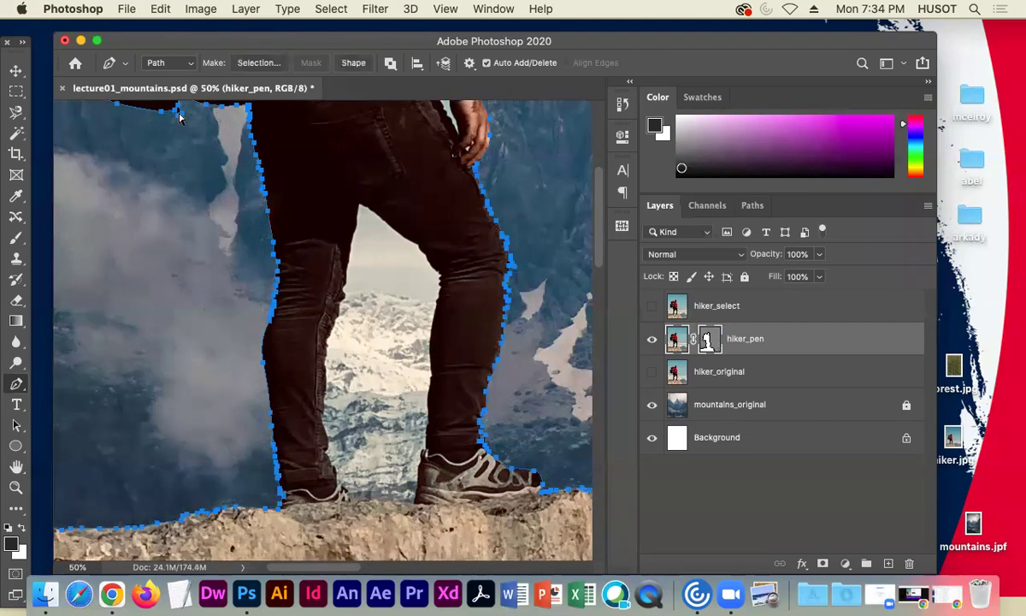
{"action": "key", "text": "super+minus"}
{"action": "key", "text": "super+minus"}
{"action": "key", "text": "super+minus"}
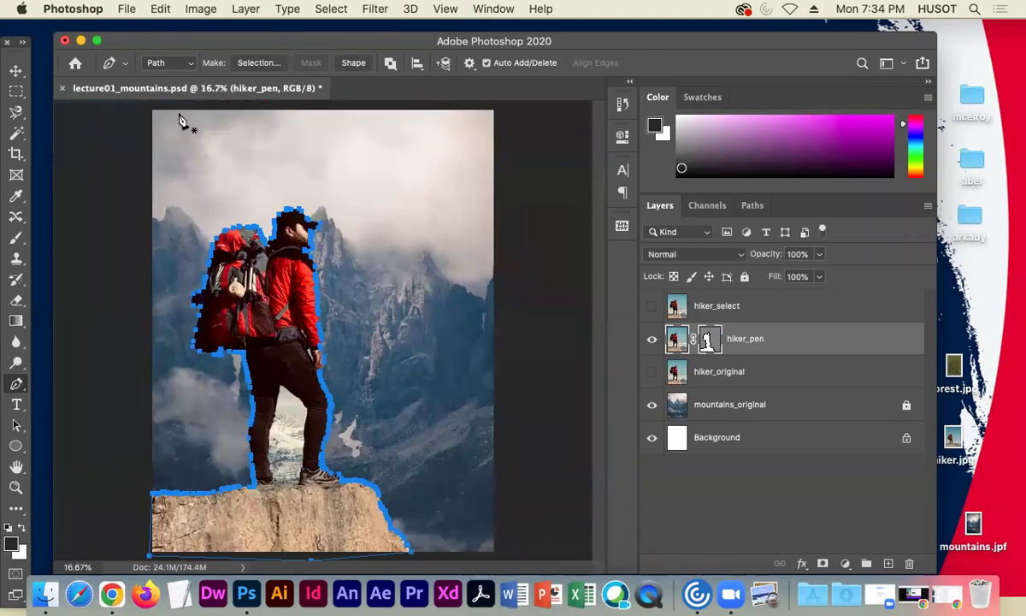
{"action": "left_click", "coordinate": [15, 70]}
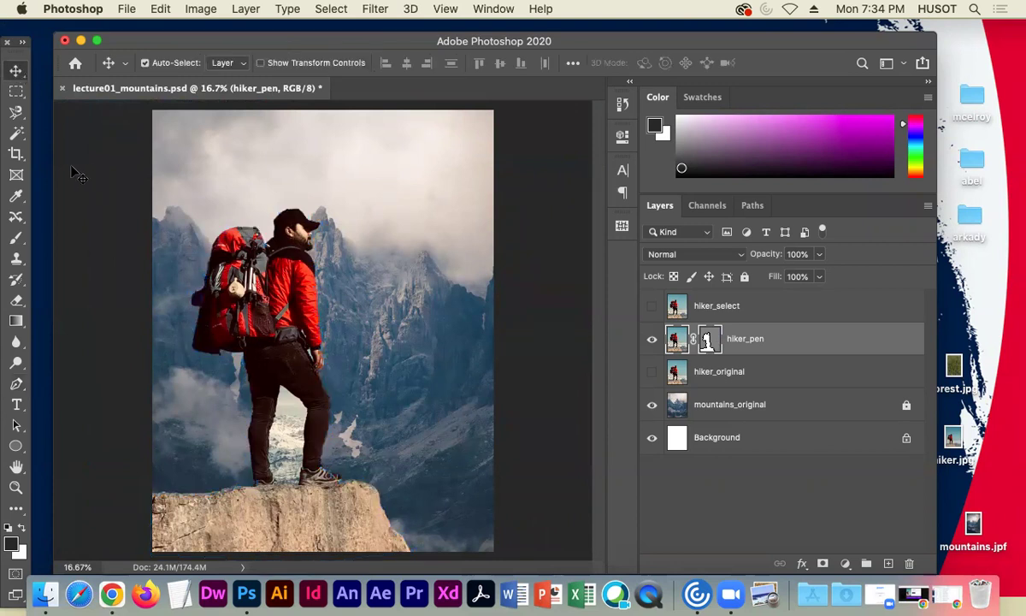
- Compare the composite with and without the masked hiker_pen layer by toggling its visibility, and look at the mask properties
{"action": "left_click", "coordinate": [651, 340]}
{"action": "left_click", "coordinate": [652, 340]}
{"action": "left_click", "coordinate": [652, 341]}
{"action": "left_click", "coordinate": [652, 340]}
{"action": "left_click", "coordinate": [651, 341]}
{"action": "left_click", "coordinate": [651, 341]}
{"action": "left_click", "coordinate": [652, 341]}
{"action": "left_click", "coordinate": [652, 340]}
{"action": "left_click", "coordinate": [651, 340]}
{"action": "left_click", "coordinate": [652, 340]}
{"action": "left_click", "coordinate": [652, 340]}
{"action": "left_click", "coordinate": [651, 341]}
{"action": "double_click", "coordinate": [710, 340]}
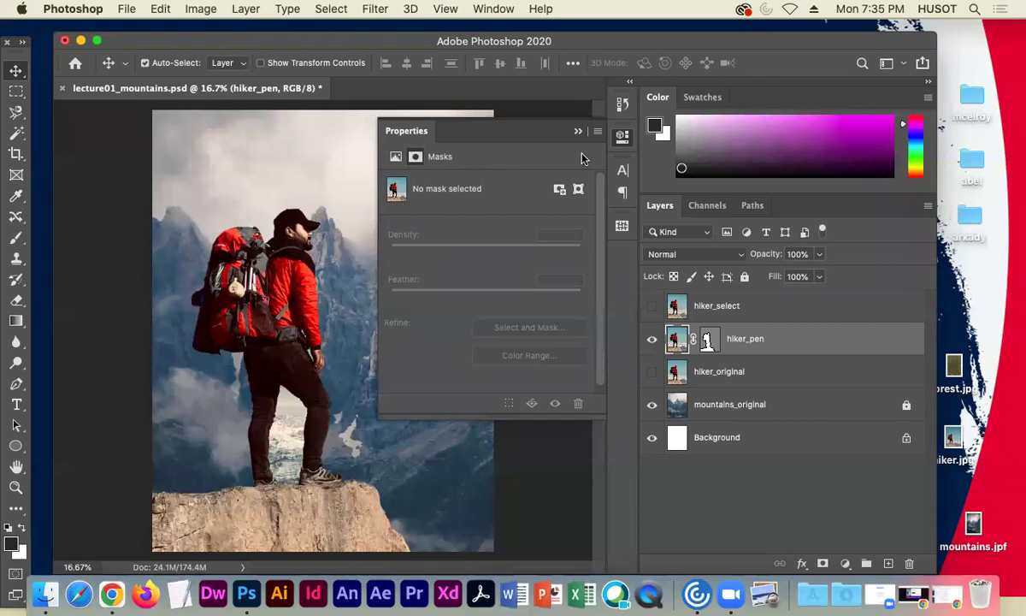
{"action": "left_click", "coordinate": [548, 128]}
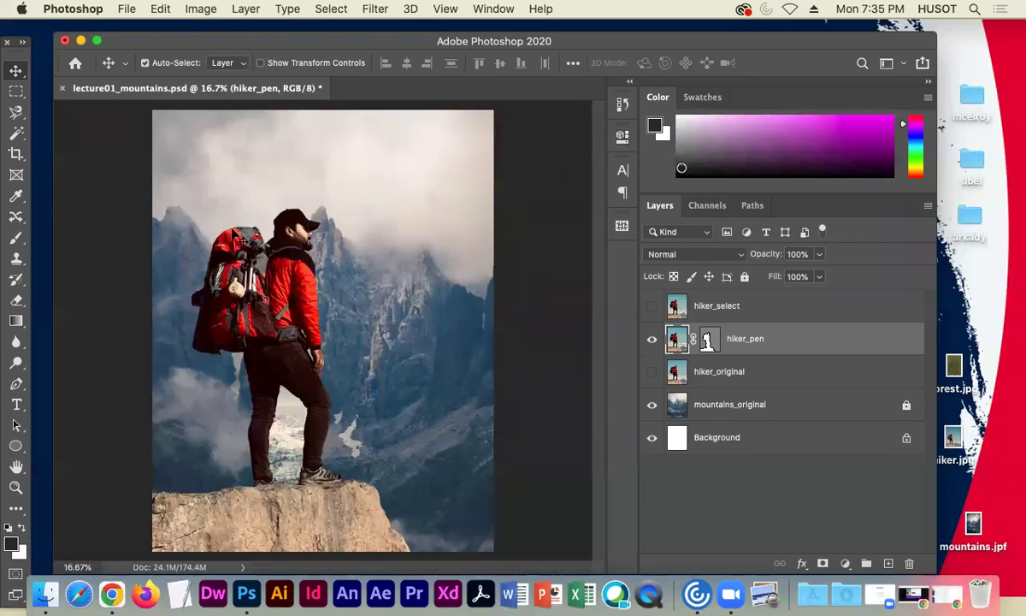
- Hide and show hiker_pen again to compare the cut-out hiker with the bare mountain background, leaving the layer visible
{"action": "key", "text": "super"}
{"action": "key", "text": "super+comma"}
{"action": "key", "text": "super+z"}
{"action": "key", "text": "super+shift+z"}
{"action": "key", "text": "super+comma"}
{"action": "key", "text": "super+comma"}
{"action": "key", "text": "super+comma"}
{"action": "key", "text": "super+z"}
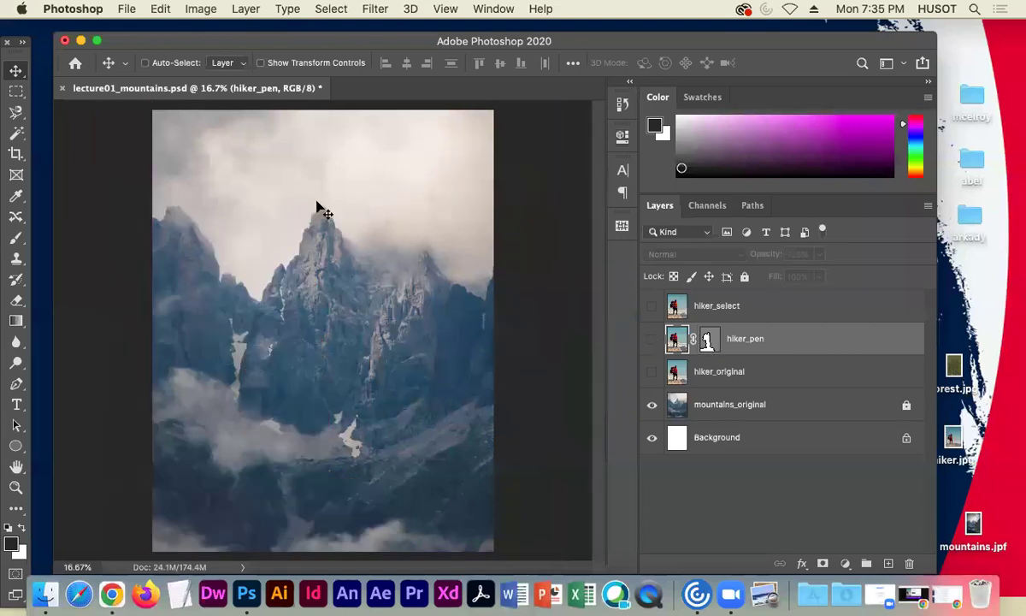
{"action": "key", "text": "super+shift+z"}
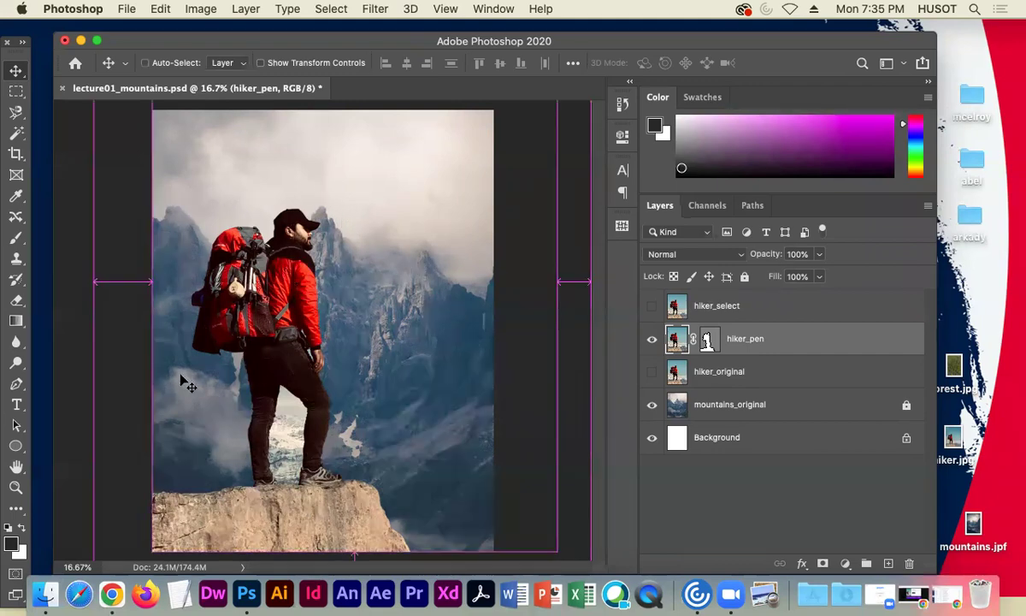
- Examine the leftover sky gaps between the hiker's arm and waist in the hiker_pen cut-out at 200%
{"action": "key", "text": "super+1"}
{"action": "key", "text": "super+plus"}
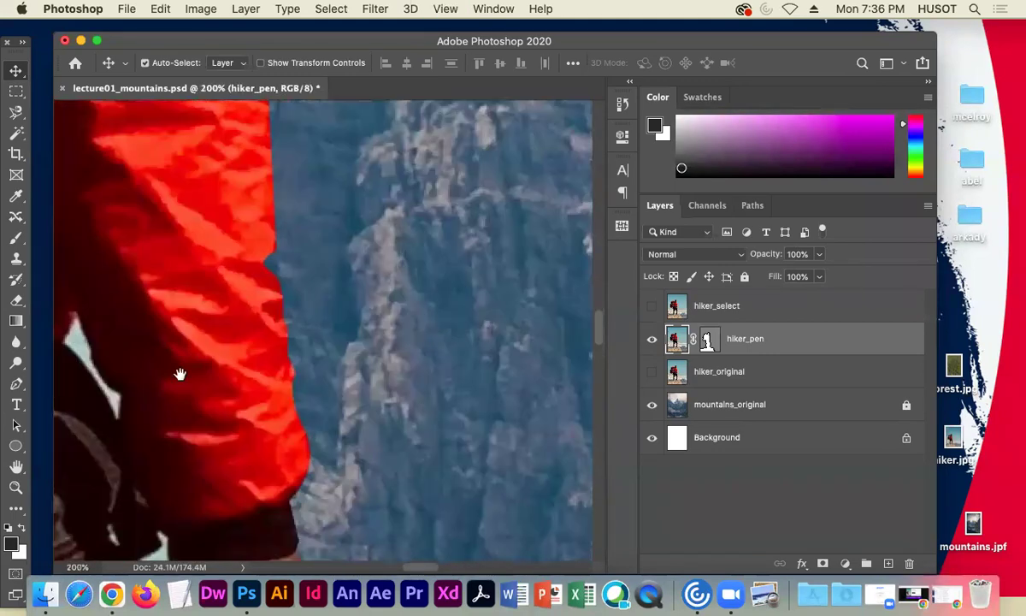
{"action": "left_click_drag", "start_coordinate": [142, 365], "coordinate": [421, 252]}
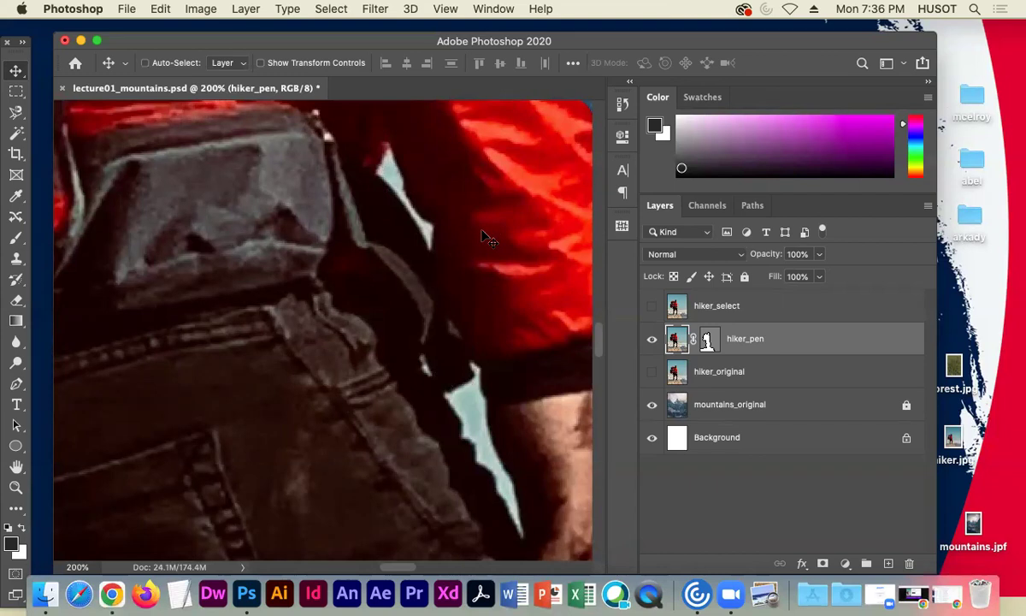
{"action": "key", "text": "super+minus"}
{"action": "key", "text": "super+minus"}
{"action": "key", "text": "super+minus"}
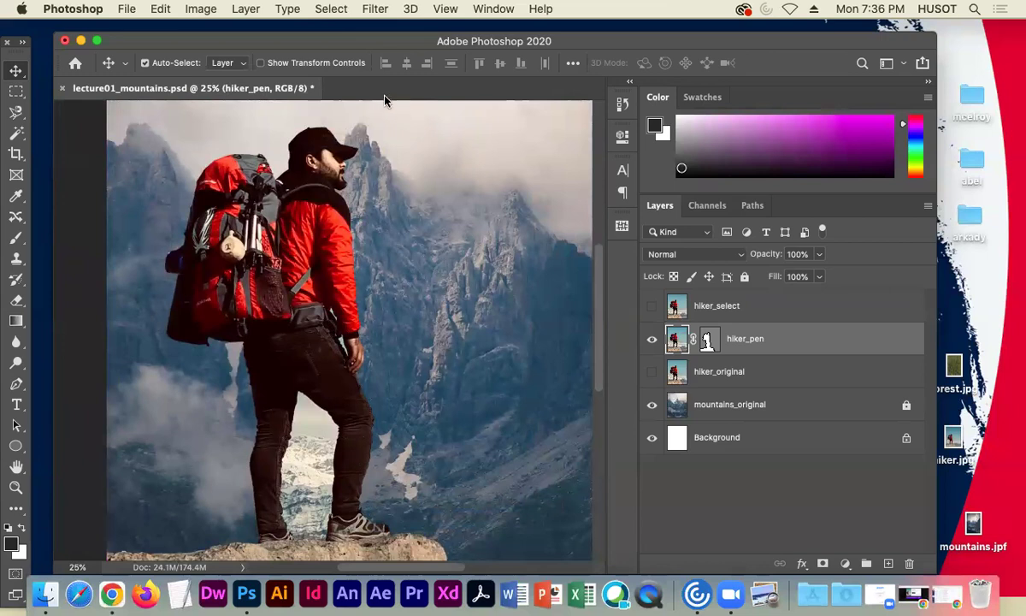
- Switch to the Pen tool in Path mode and make the hiker_pen layer's vector mask active for editing
{"action": "left_click", "coordinate": [17, 382]}
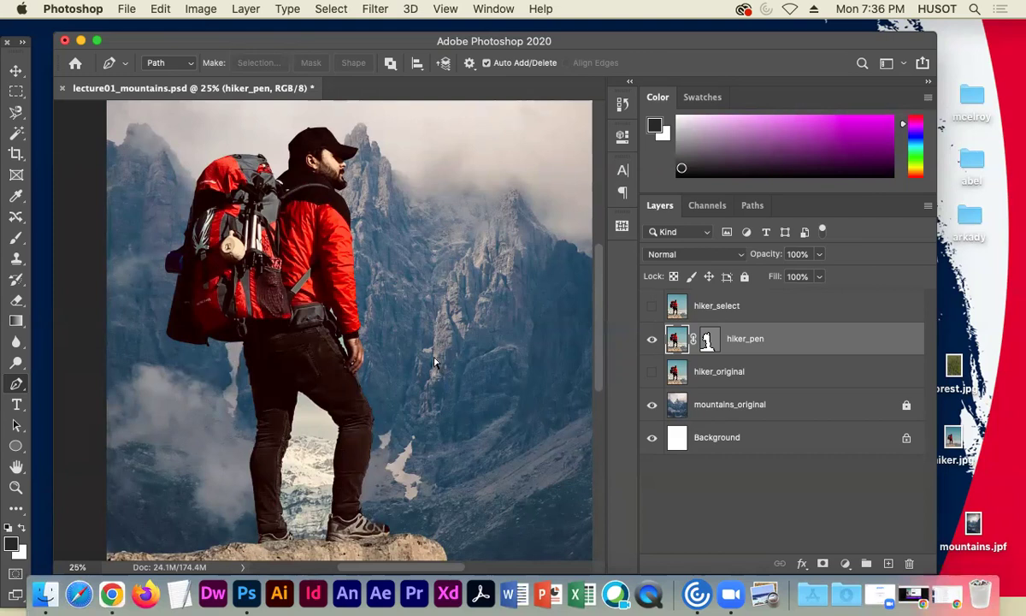
{"action": "key", "text": "super+minus"}
{"action": "key", "text": "super+minus"}
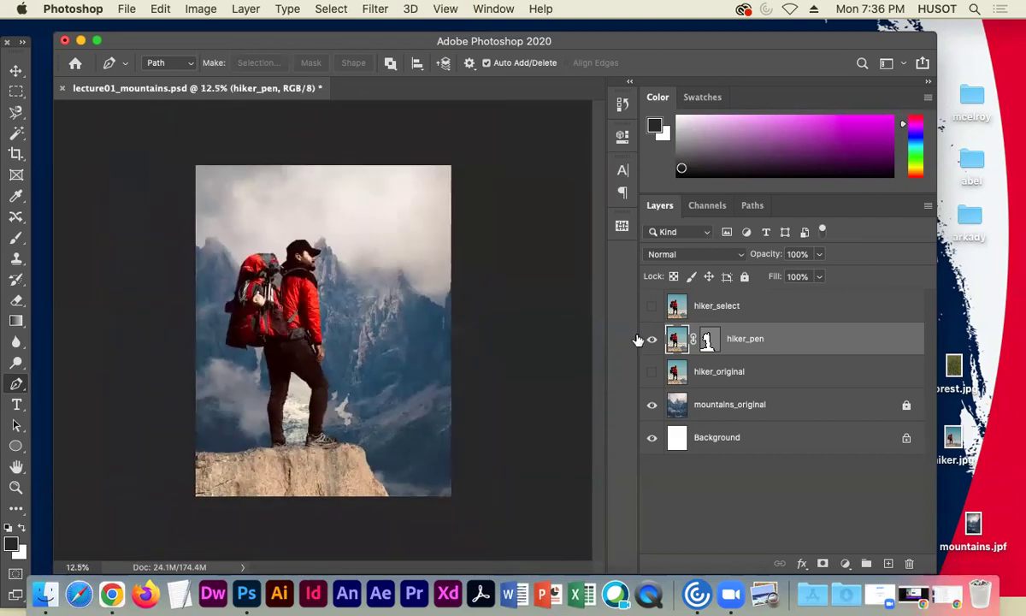
{"action": "left_click", "coordinate": [652, 340]}
{"action": "left_click", "coordinate": [651, 339]}
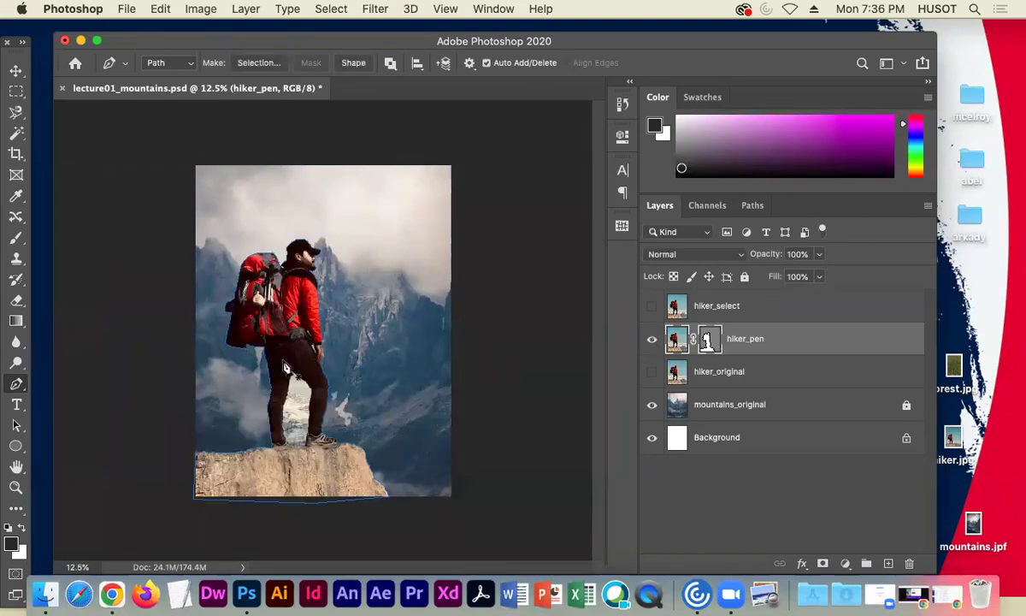
{"action": "left_click", "coordinate": [651, 339]}
{"action": "left_click", "coordinate": [651, 340]}
- Start a new subpath on the hiker_pen mask at the crotch, tracing the front leg's inner thigh down past the knee
{"action": "key", "text": "super+equal"}
{"action": "key", "text": "super+equal"}
{"action": "key", "text": "super+equal"}
{"action": "key", "text": "super+equal"}
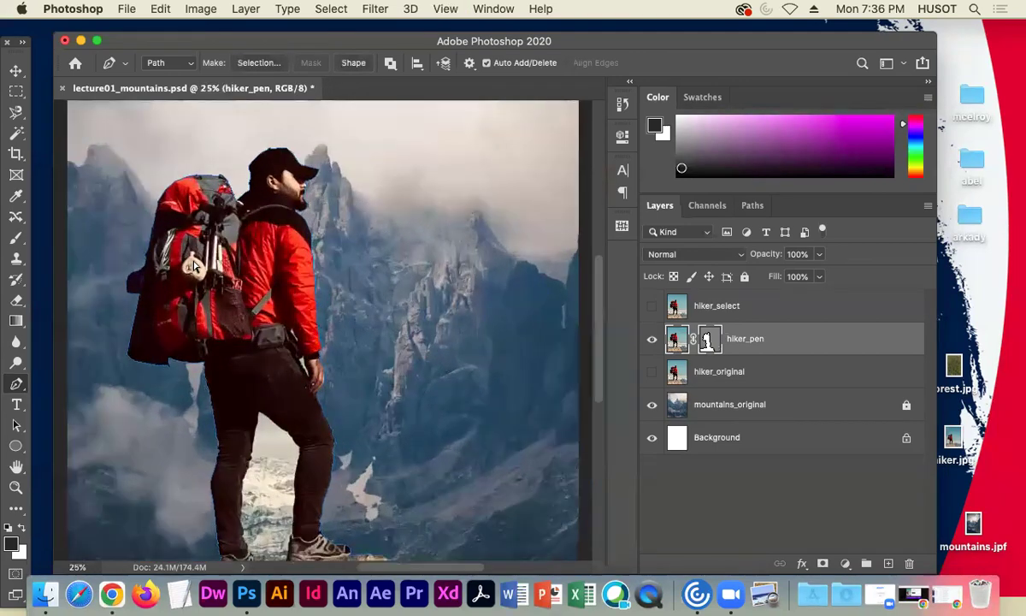
{"action": "left_click_drag", "start_coordinate": [167, 418], "coordinate": [252, 234]}
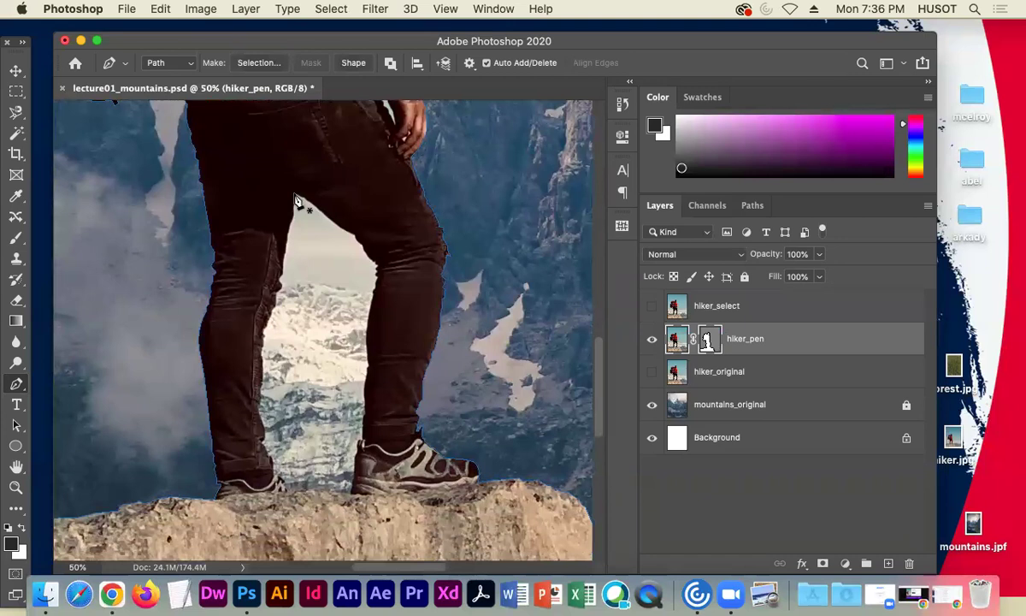
{"action": "left_click", "coordinate": [294, 196]}
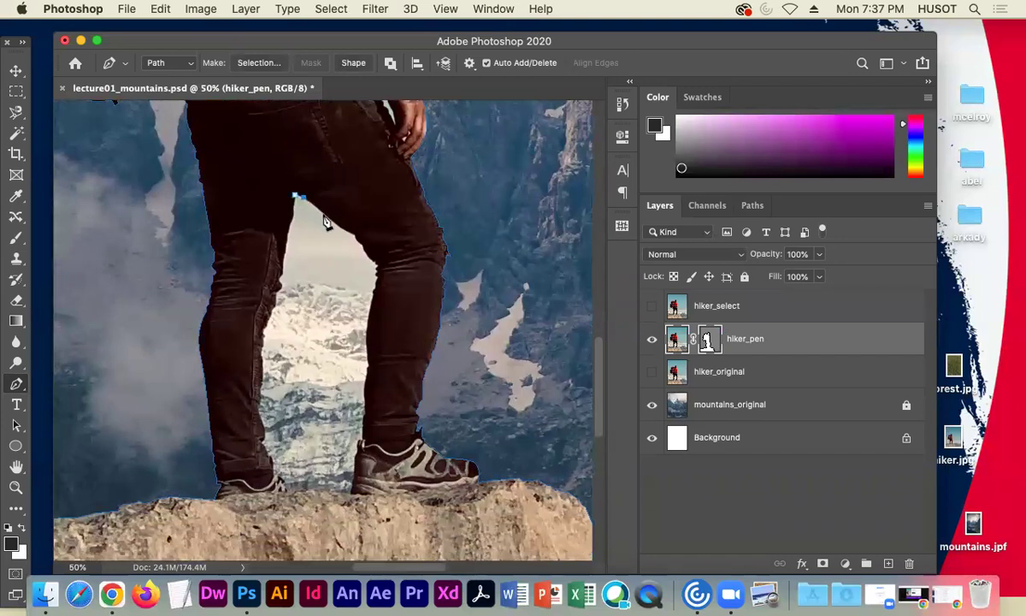
{"action": "left_click", "coordinate": [323, 214]}
{"action": "left_click", "coordinate": [345, 229]}
{"action": "left_click", "coordinate": [355, 235]}
{"action": "left_click", "coordinate": [361, 244]}
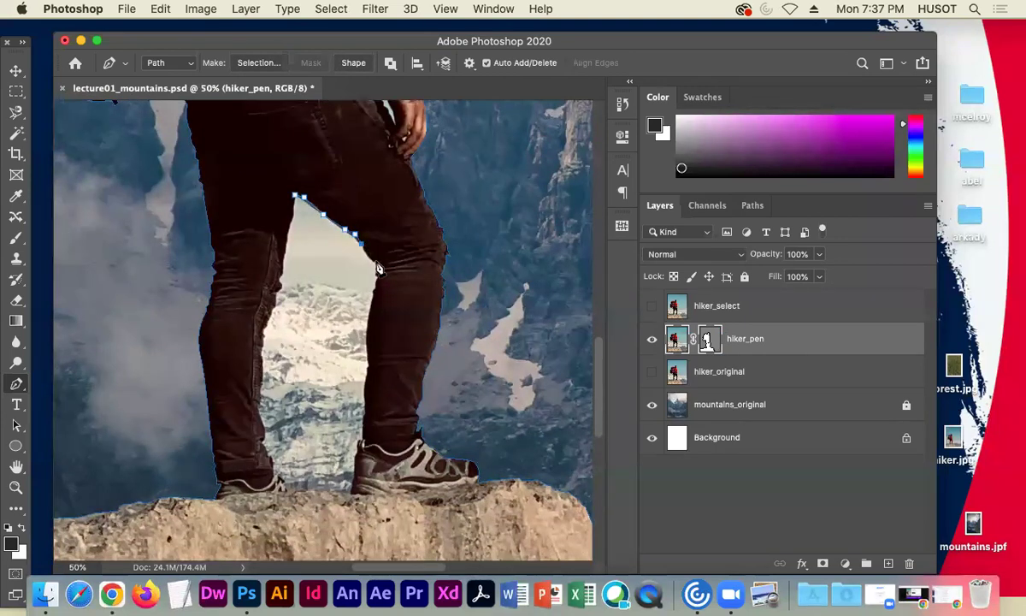
{"action": "left_click", "coordinate": [374, 262]}
{"action": "left_click", "coordinate": [378, 267]}
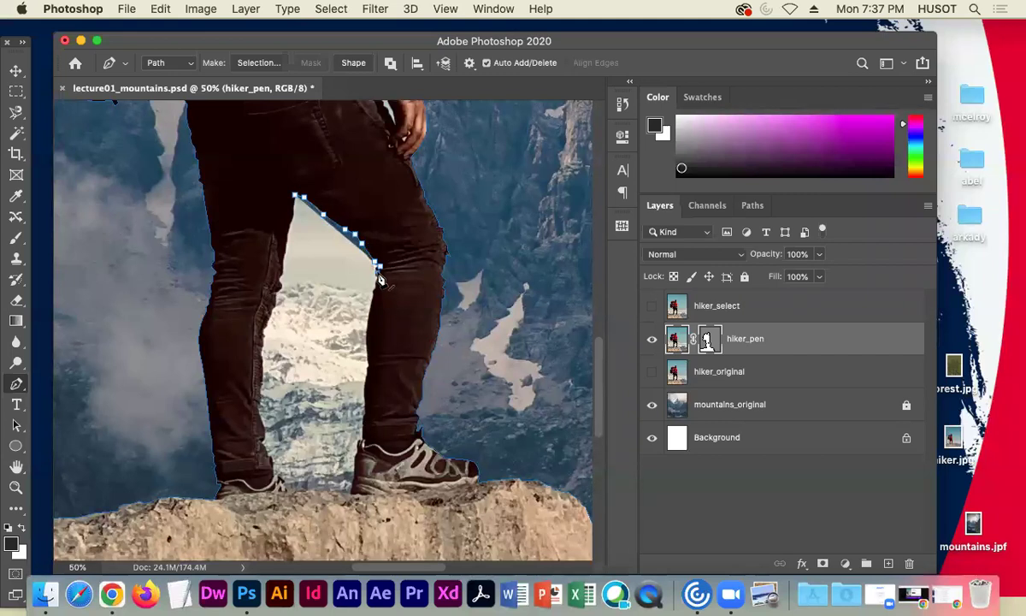
{"action": "left_click", "coordinate": [376, 290]}
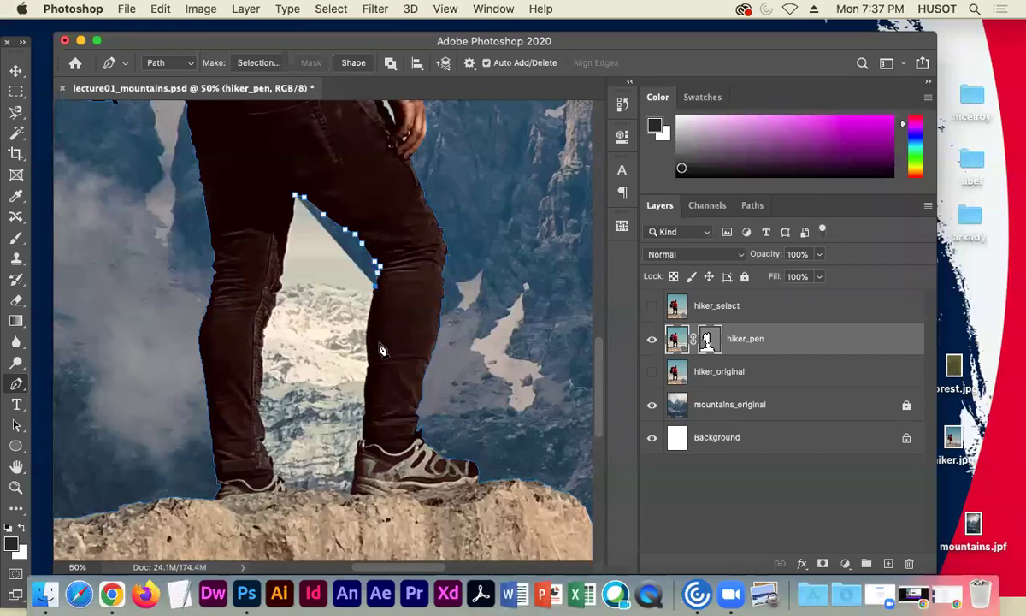
- Continue the subpath down the inner calf of the front leg to the heel of the shoe
{"action": "left_click", "coordinate": [368, 339]}
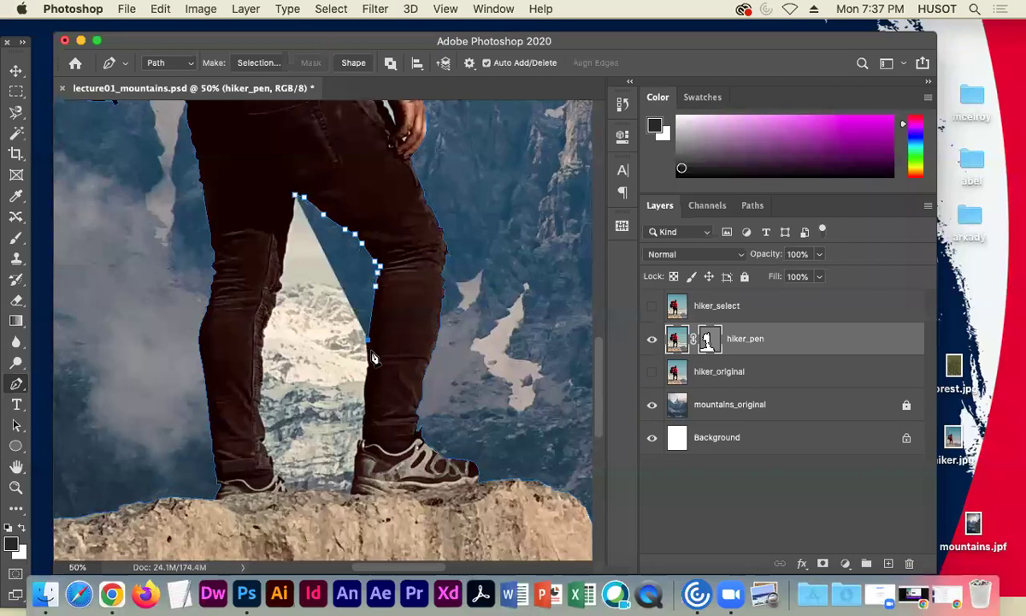
{"action": "left_click", "coordinate": [368, 365]}
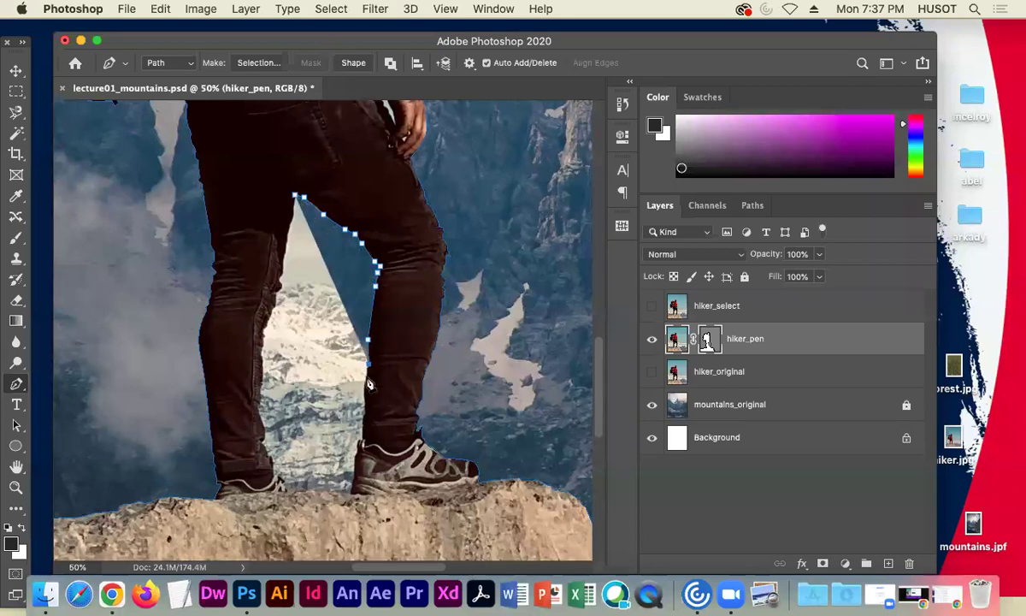
{"action": "left_click", "coordinate": [369, 380]}
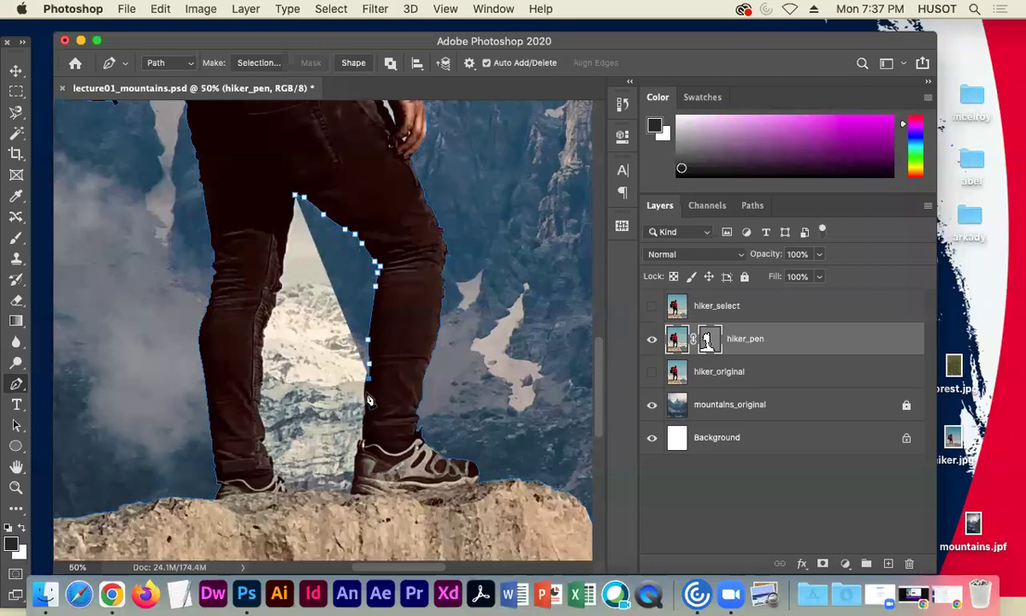
{"action": "left_click", "coordinate": [367, 393]}
{"action": "left_click", "coordinate": [364, 407]}
{"action": "left_click", "coordinate": [365, 419]}
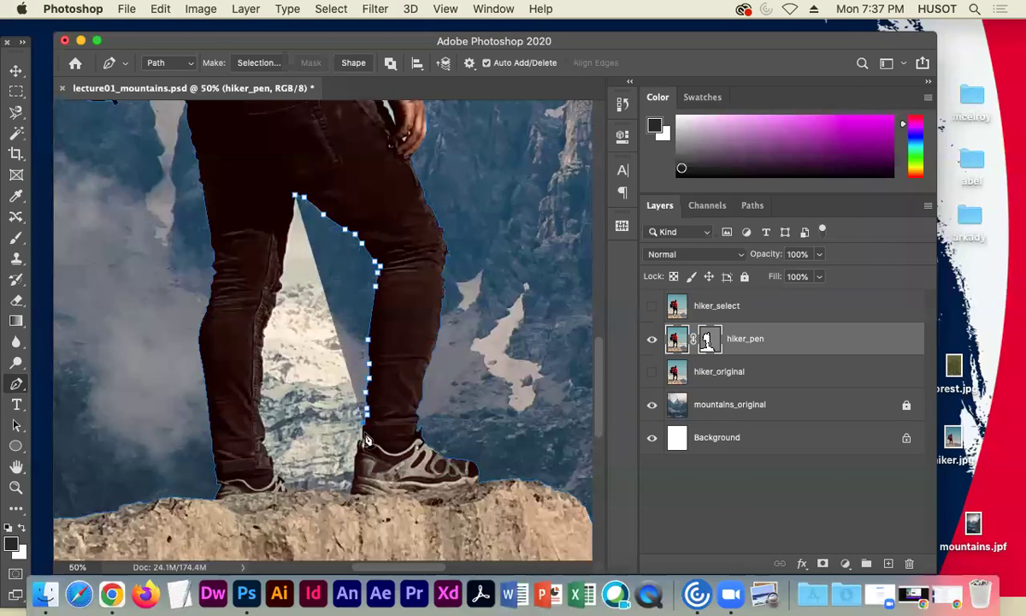
{"action": "left_click", "coordinate": [362, 439]}
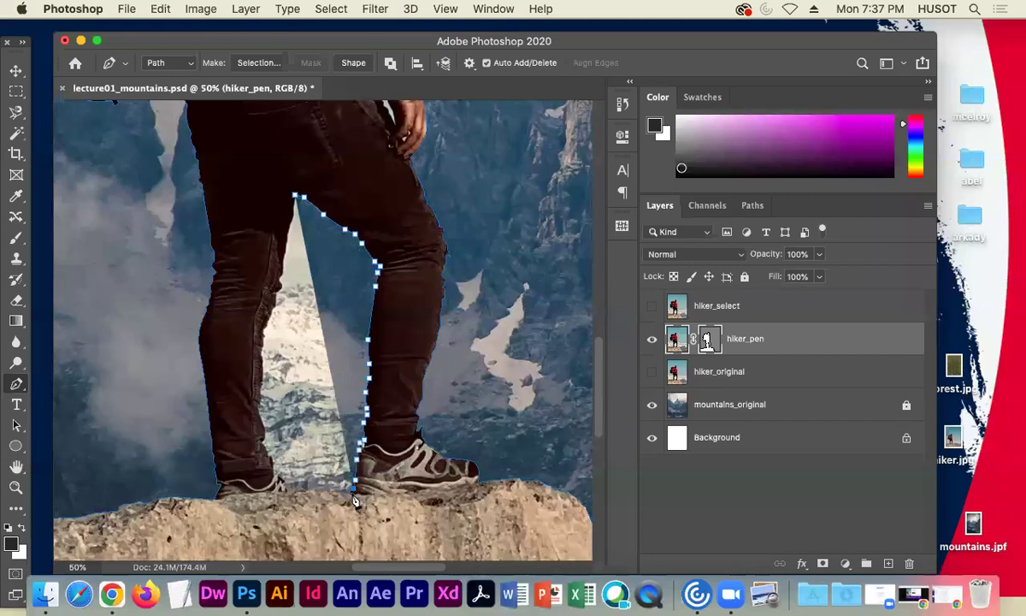
- Extend the subpath along the rock's top edge, over the rear shoe's toe and up the rear leg's inner calf
{"action": "left_click", "coordinate": [322, 491]}
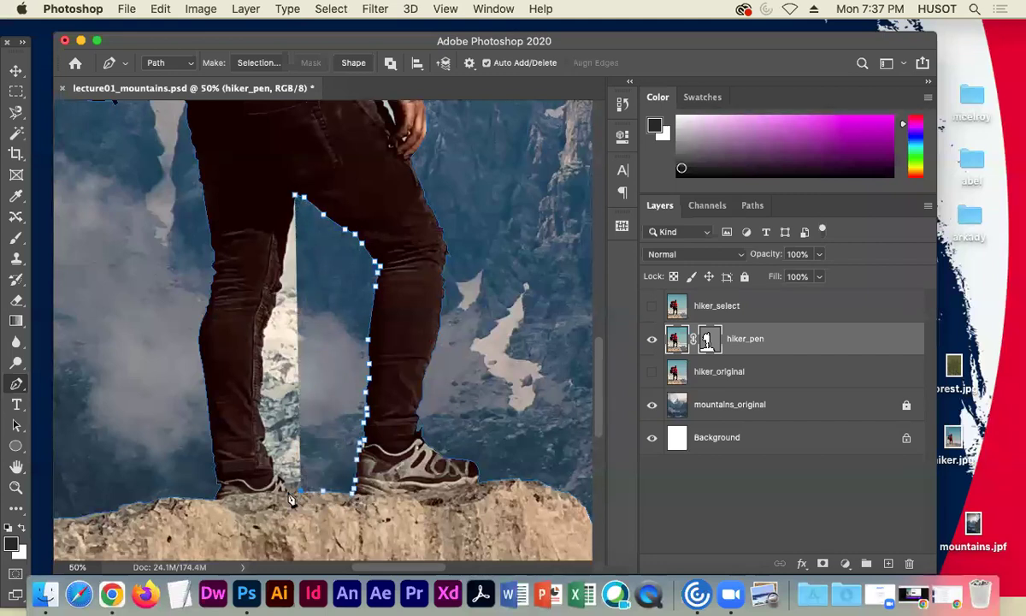
{"action": "left_click", "coordinate": [280, 483]}
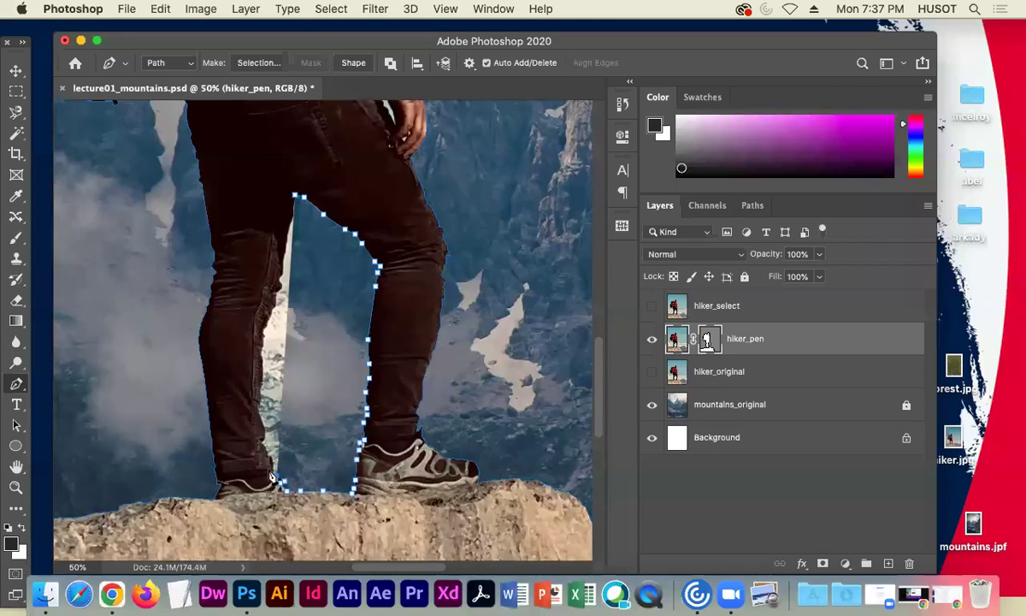
{"action": "left_click", "coordinate": [271, 470]}
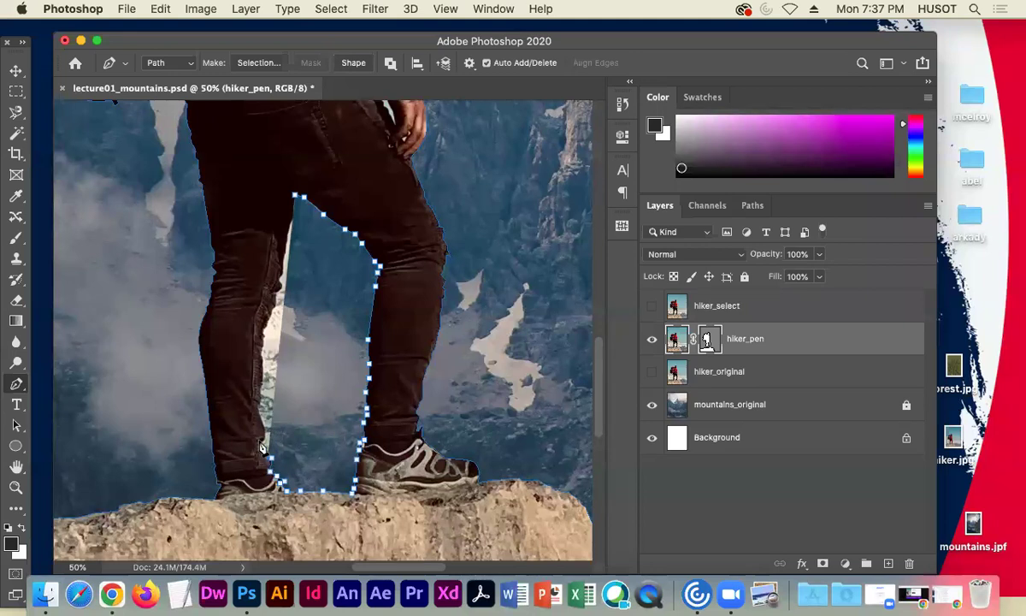
{"action": "left_click", "coordinate": [261, 440]}
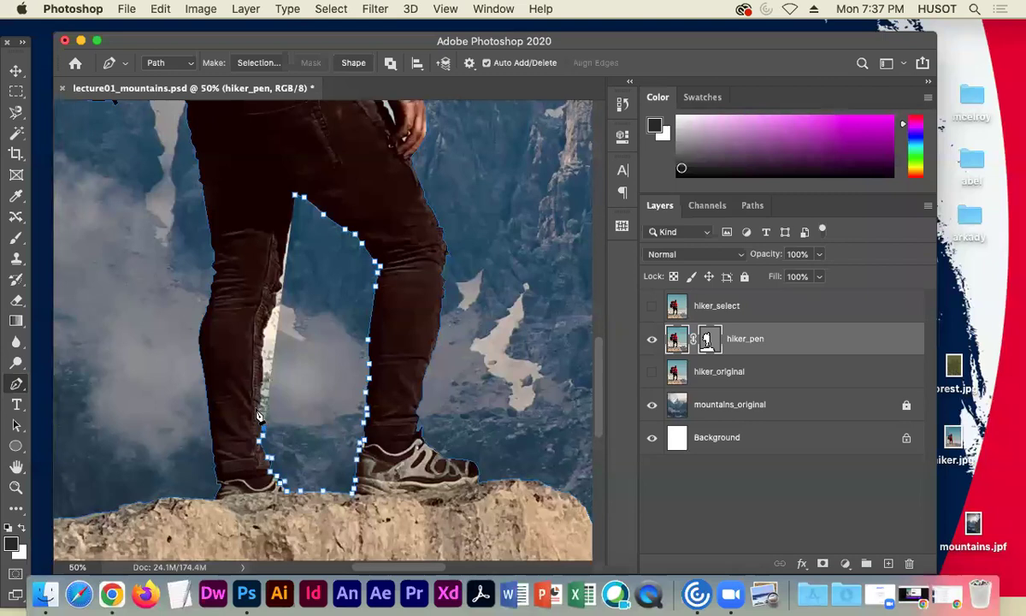
{"action": "left_click", "coordinate": [258, 398]}
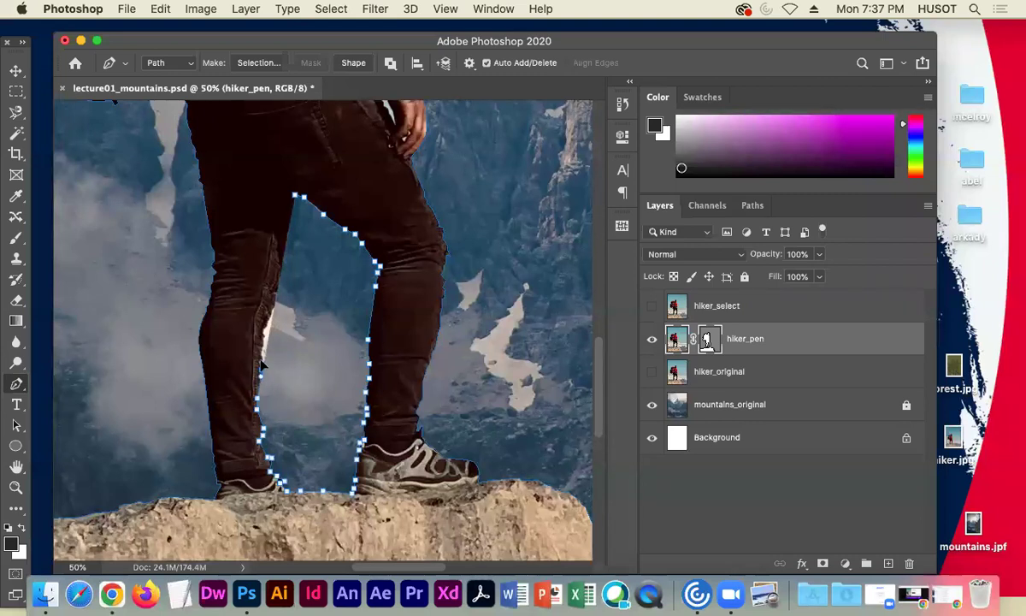
{"action": "left_click", "coordinate": [257, 353]}
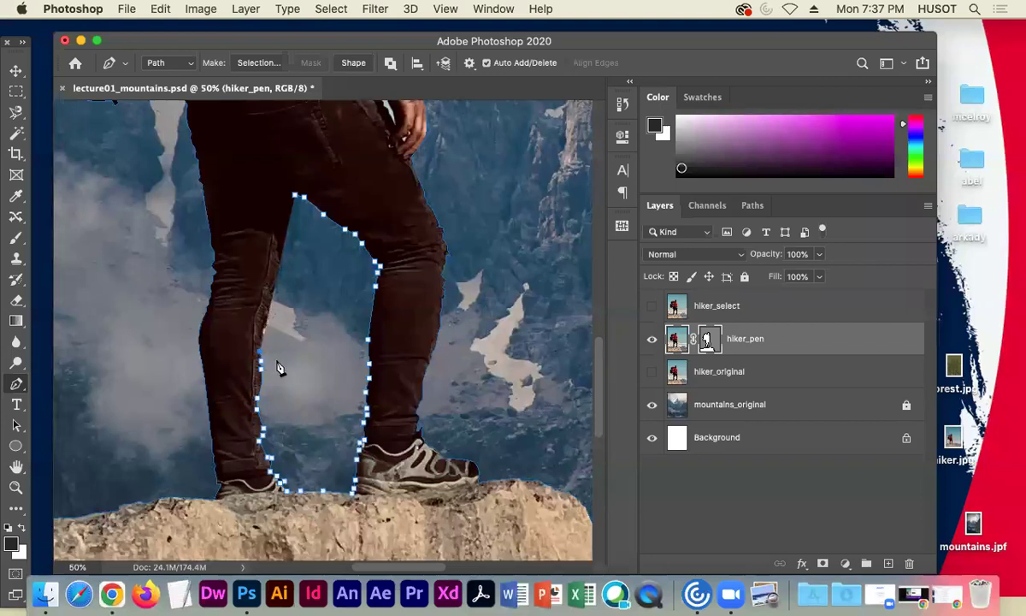
- Add closely spaced anchor points along the rear leg's inner seam just below the knee to trim the remaining background
{"action": "key", "text": "super+equal"}
{"action": "key", "text": "super+equal"}
{"action": "key", "text": "super+equal"}
{"action": "key", "text": "super+equal"}
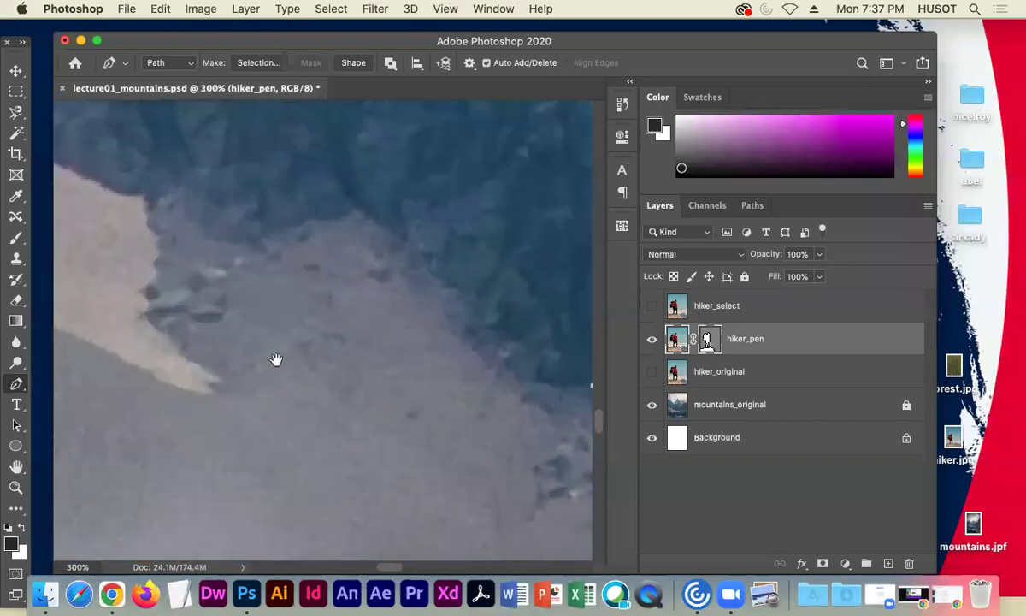
{"action": "left_click_drag", "start_coordinate": [227, 292], "coordinate": [580, 340]}
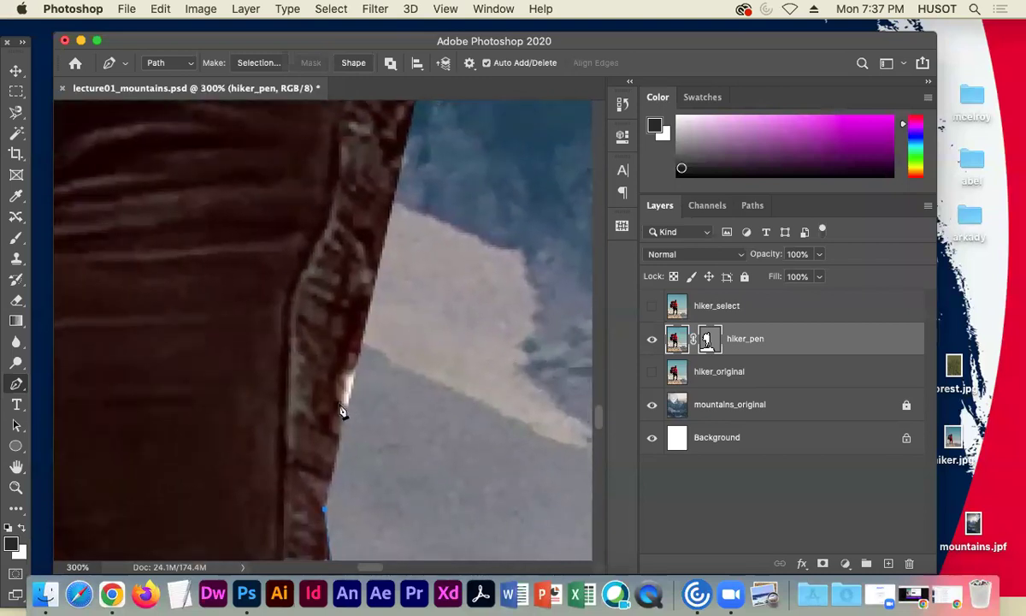
{"action": "left_click", "coordinate": [341, 405]}
{"action": "left_click", "coordinate": [340, 374]}
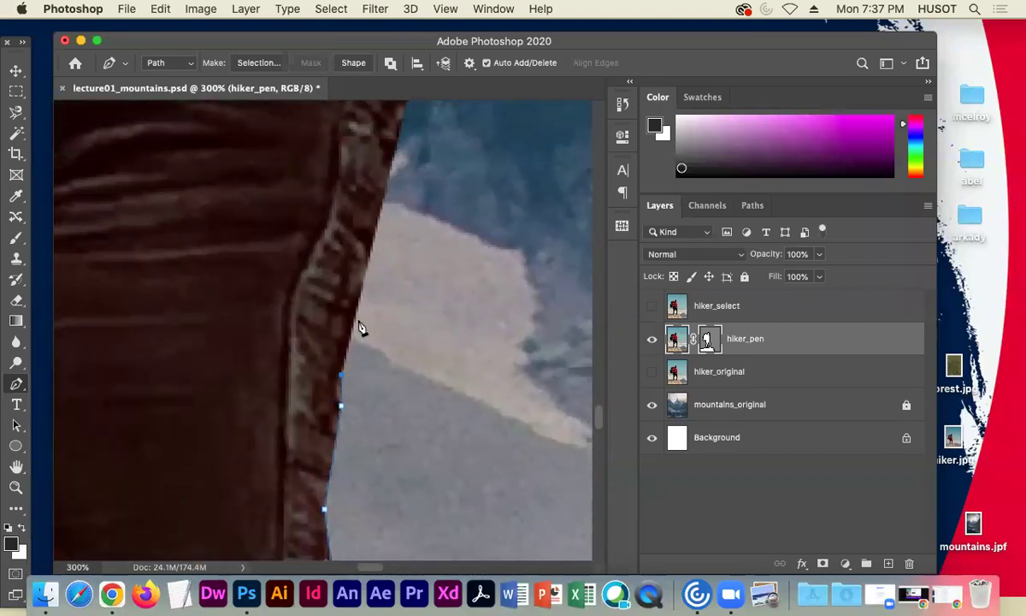
{"action": "left_click", "coordinate": [359, 324]}
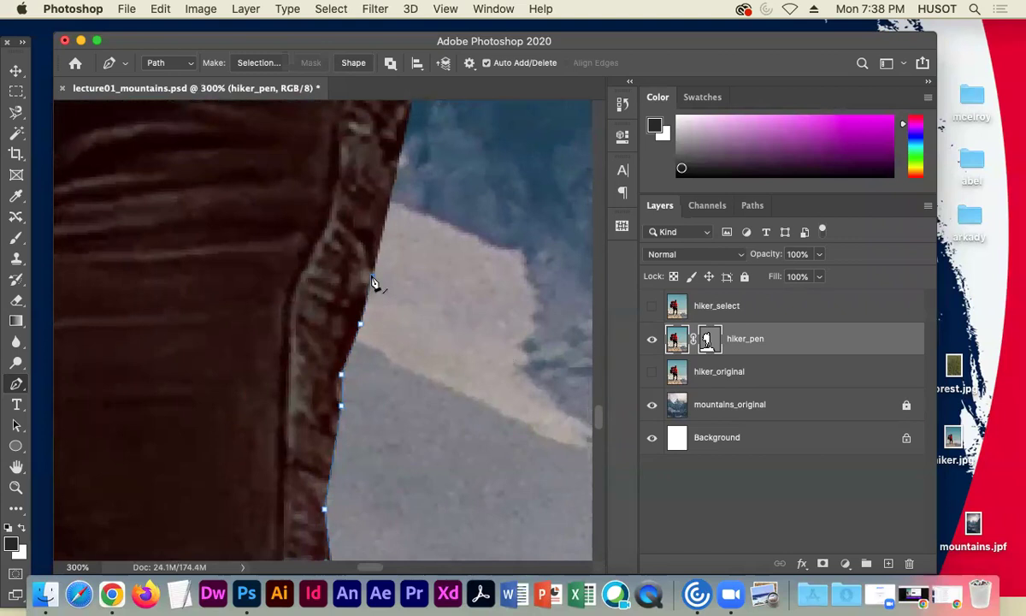
- Carry the subpath up the rear leg's inner seam past the knee to the lower thigh
{"action": "left_click_drag", "start_coordinate": [399, 278], "coordinate": [421, 447]}
{"action": "left_click", "coordinate": [407, 402]}
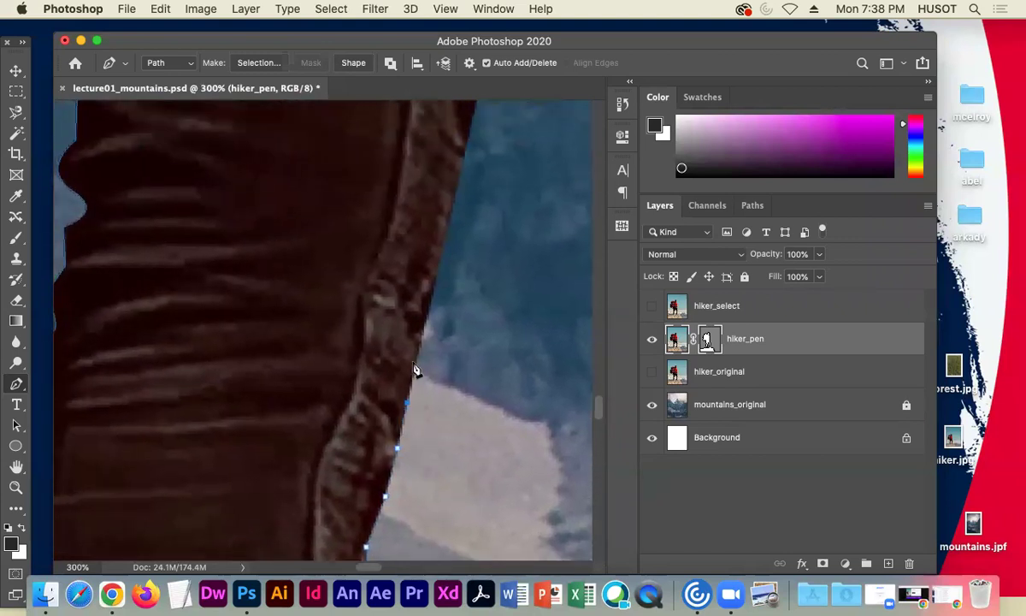
{"action": "left_click", "coordinate": [425, 345]}
{"action": "left_click", "coordinate": [431, 312]}
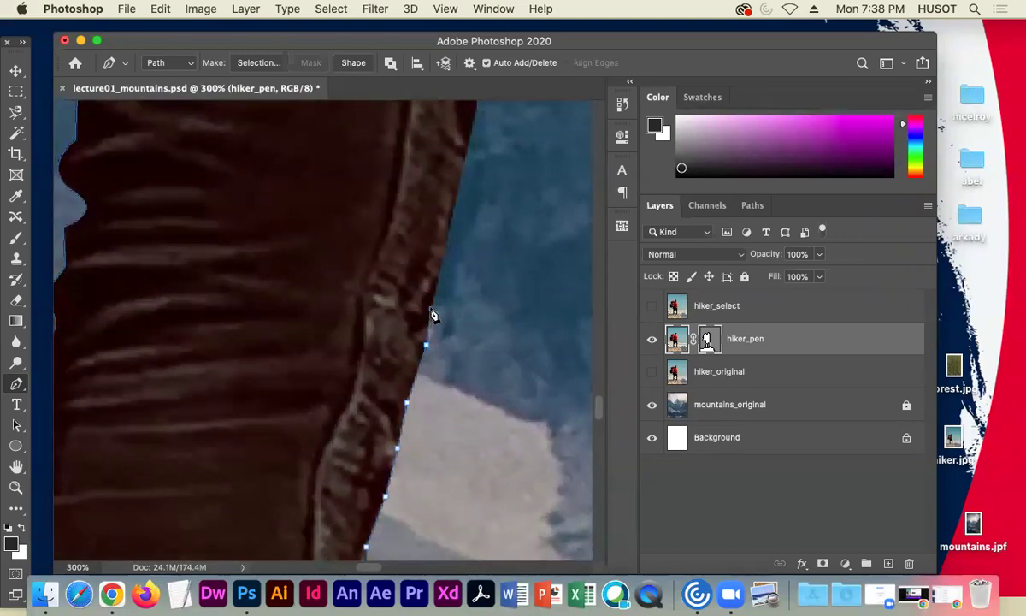
{"action": "left_click_drag", "start_coordinate": [453, 296], "coordinate": [442, 435]}
{"action": "left_click", "coordinate": [437, 388]}
{"action": "left_click", "coordinate": [460, 301]}
{"action": "left_click", "coordinate": [479, 225]}
- Trace the rear leg's inner thigh up to the crotch and close the subpath at its starting anchor
{"action": "left_click_drag", "start_coordinate": [490, 228], "coordinate": [406, 452]}
{"action": "left_click", "coordinate": [401, 426]}
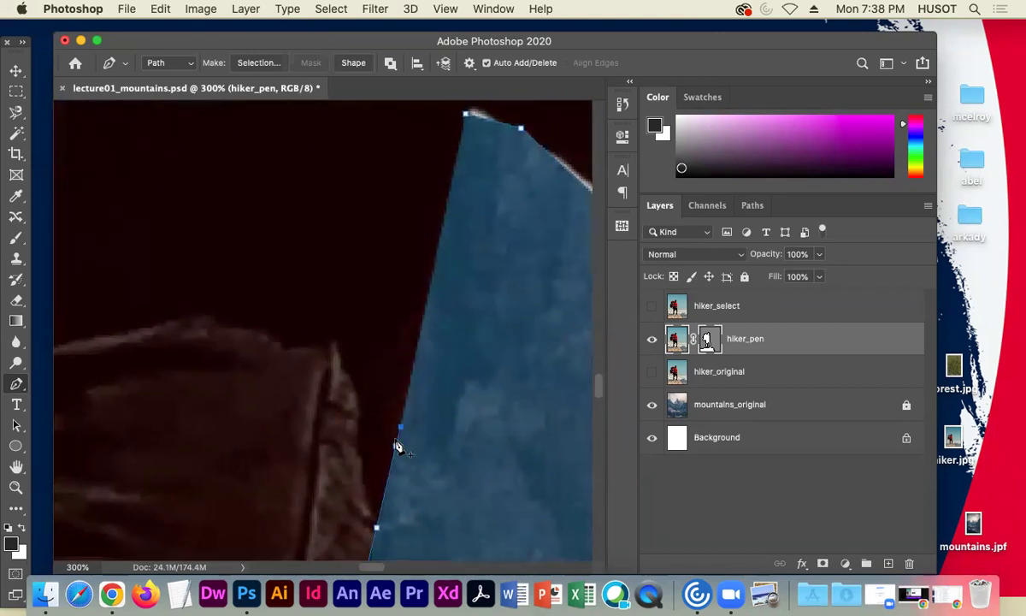
{"action": "left_click", "coordinate": [422, 306]}
{"action": "left_click", "coordinate": [455, 180]}
{"action": "left_click", "coordinate": [466, 118]}
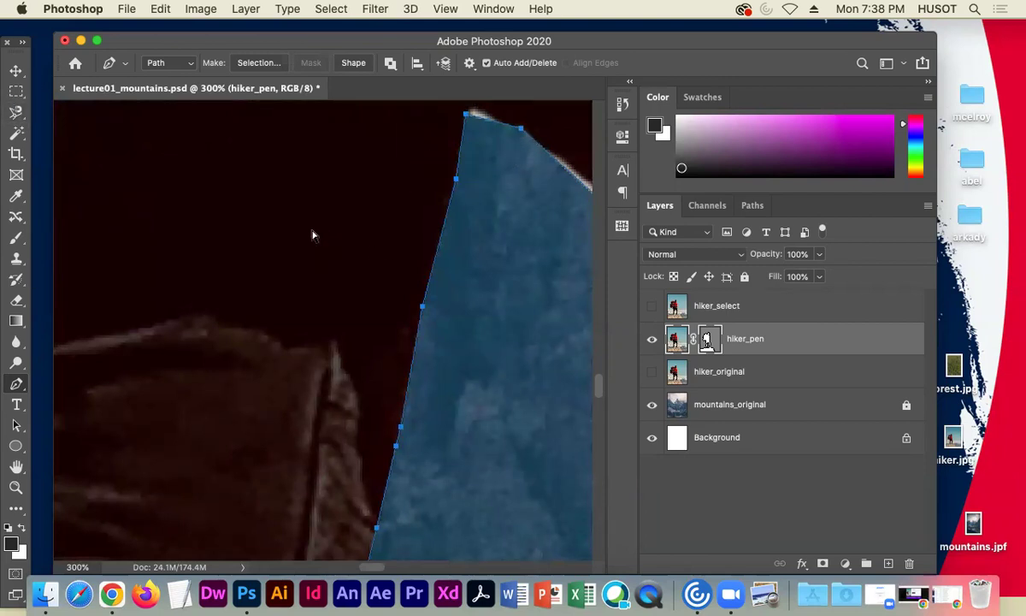
- Switch to the Move tool, deselect the hiker_pen layer and its path, and view the whole composite
{"action": "scroll", "coordinate": [314, 236], "scroll_direction": "down", "scroll_amount": 5}
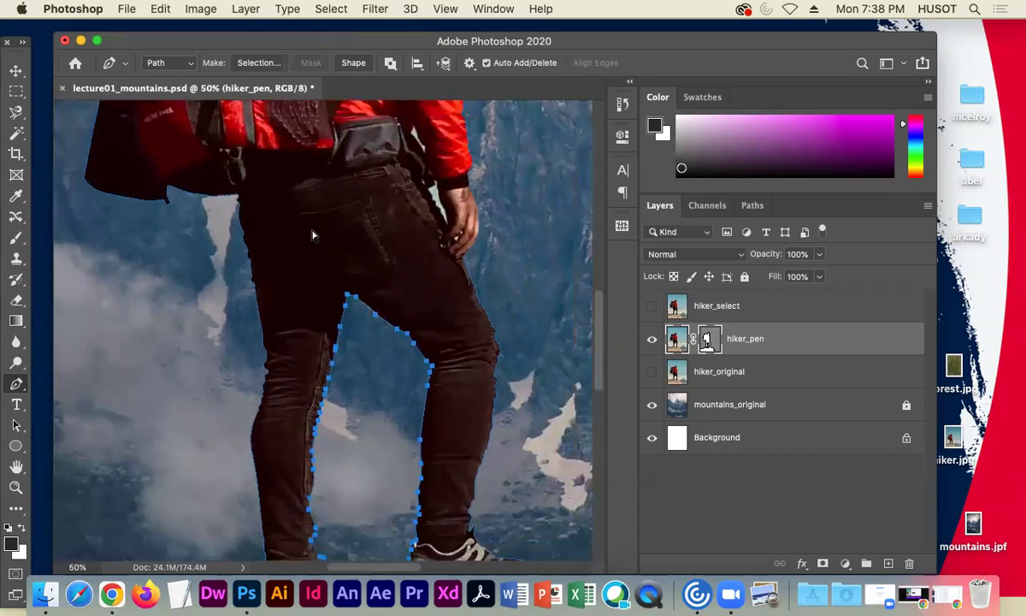
{"action": "left_click_drag", "start_coordinate": [15, 70], "coordinate": [60, 73]}
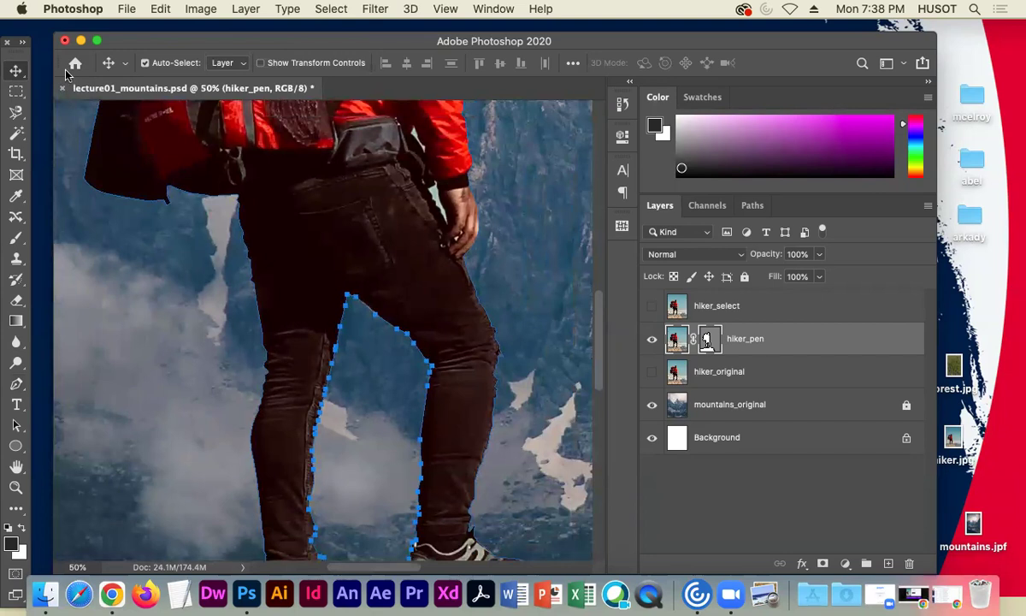
{"action": "left_click", "coordinate": [377, 322]}
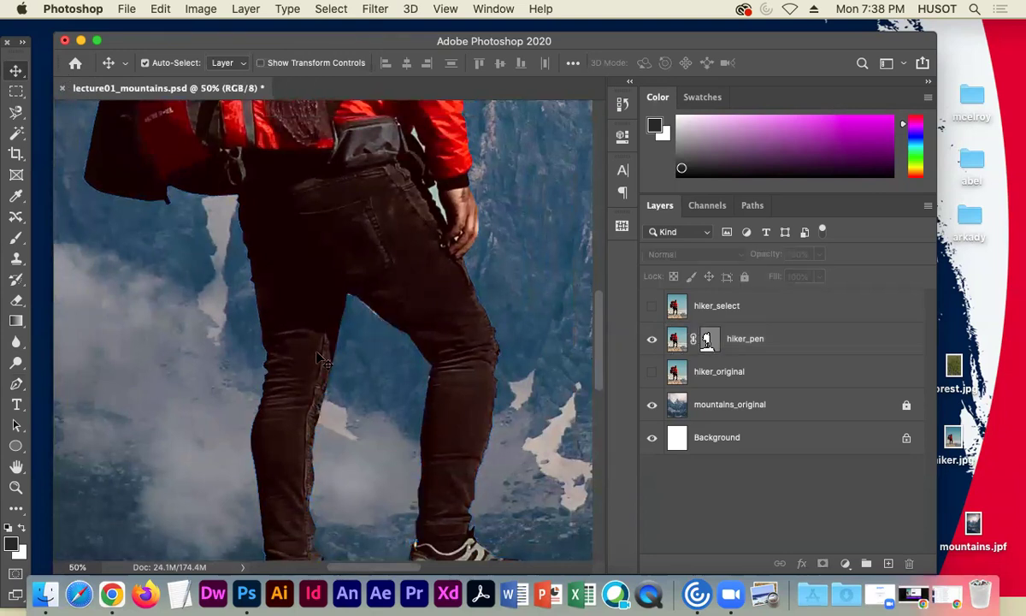
{"action": "key", "text": "super+minus"}
{"action": "key", "text": "super+minus"}
{"action": "key", "text": "super+minus"}
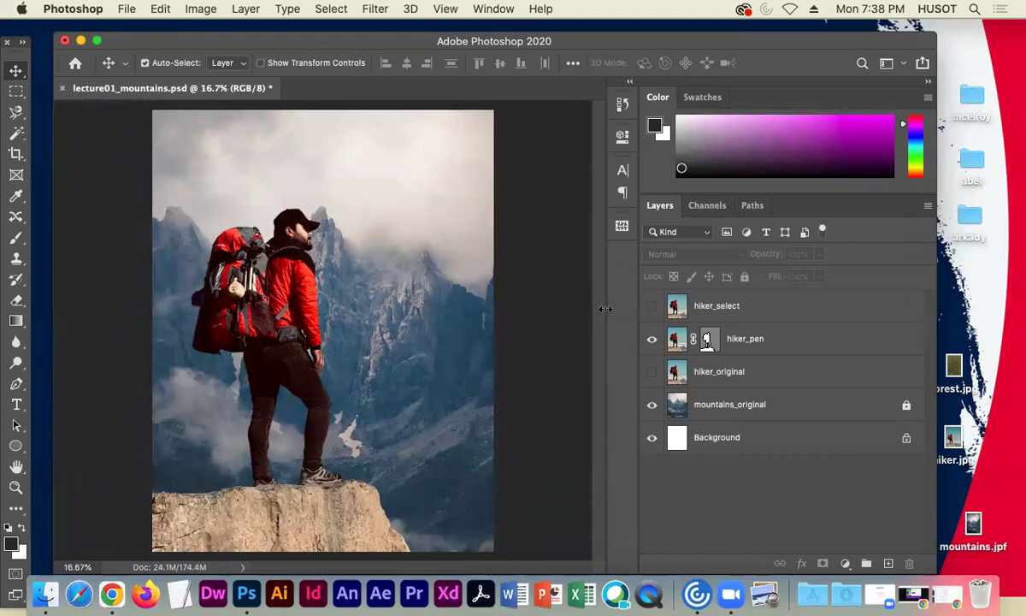
- Select the hiker_pen layer and examine the gaps between the hiker's waist and forearm for remaining sky background
{"action": "left_click", "coordinate": [665, 337]}
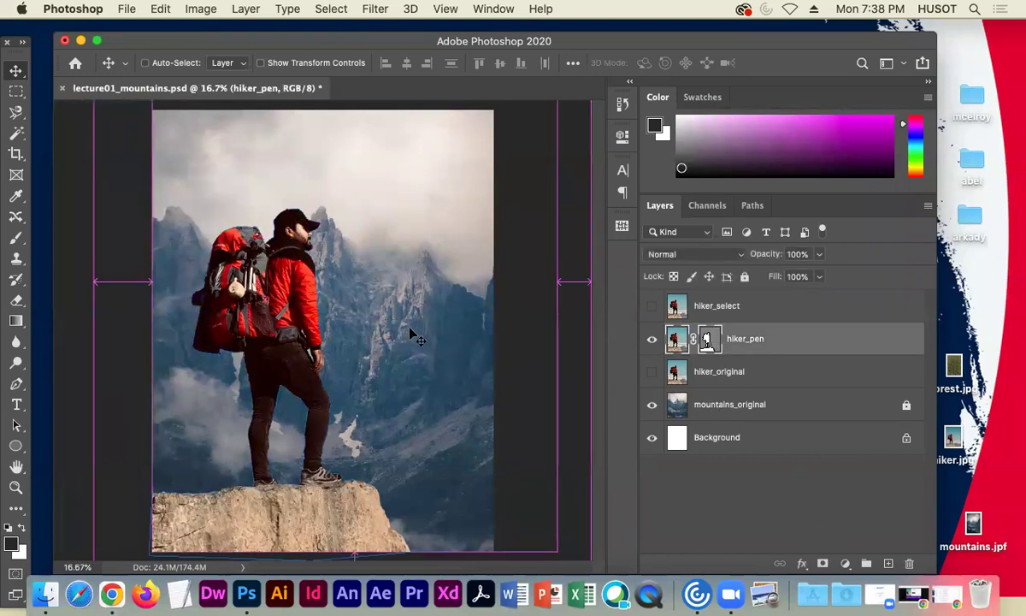
{"action": "key", "text": "super+plus"}
{"action": "key", "text": "super+plus"}
{"action": "key", "text": "super+plus"}
{"action": "key", "text": "super+plus"}
{"action": "key", "text": "super+plus"}
{"action": "key", "text": "super+plus"}
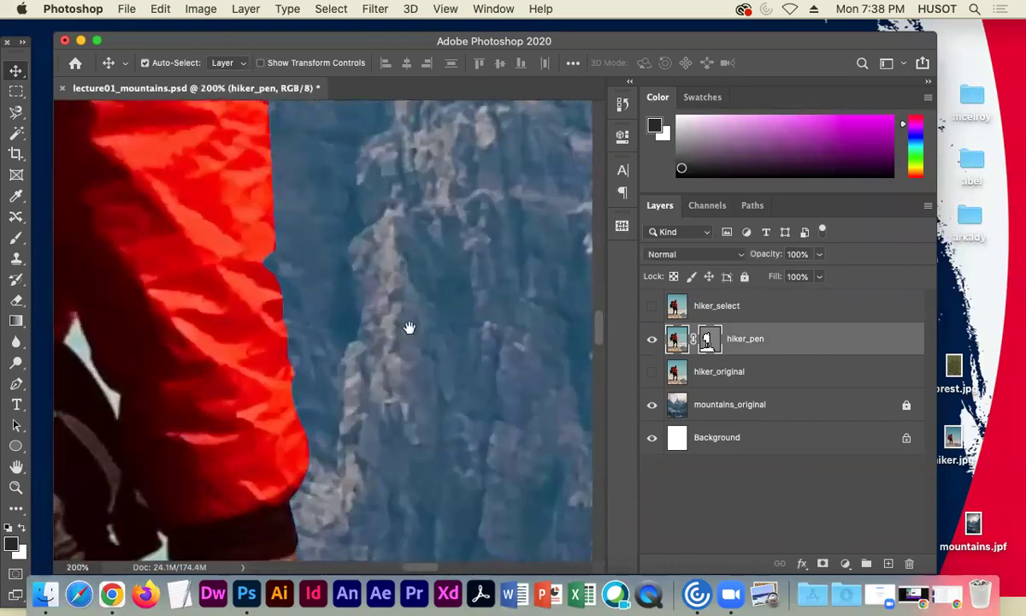
{"action": "left_click_drag", "start_coordinate": [213, 321], "coordinate": [511, 213]}
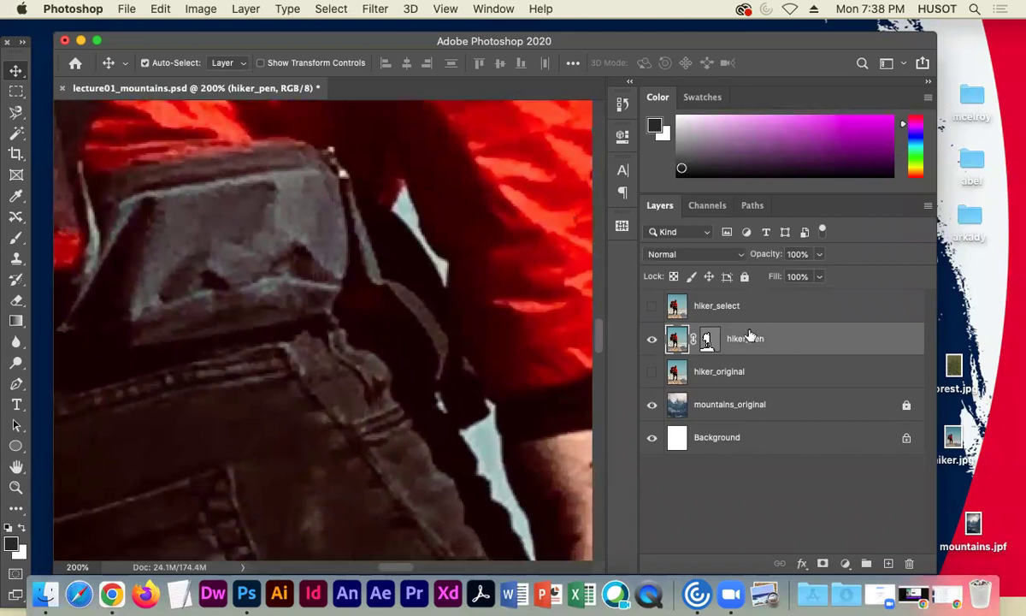
{"action": "key", "text": "super+minus"}
{"action": "key", "text": "super+minus"}
{"action": "key", "text": "super+minus"}
{"action": "key", "text": "super+minus"}
{"action": "key", "text": "super+minus"}
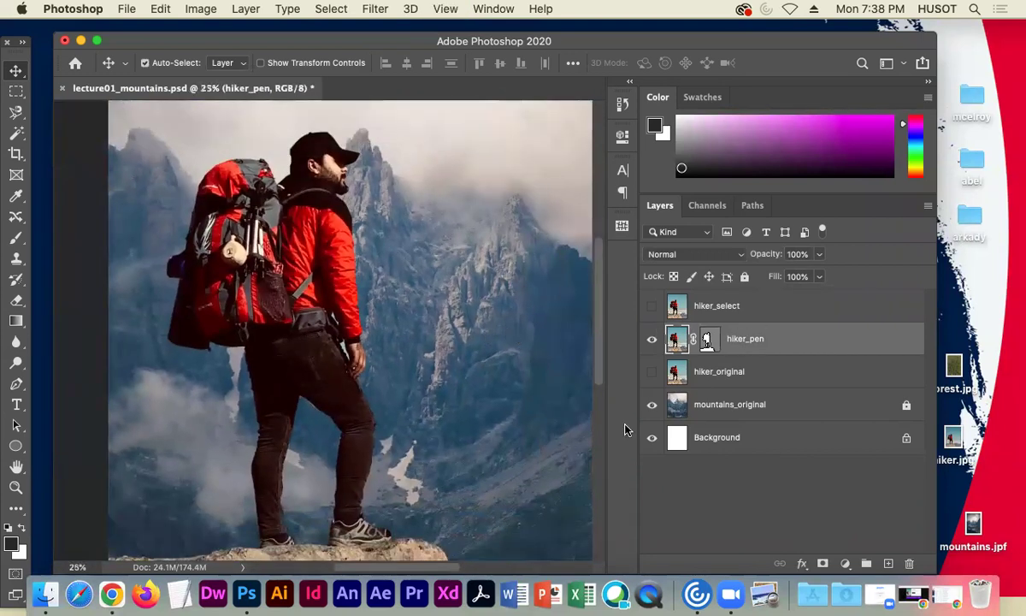
- Activate the hiker_pen vector mask and start a Pen subpath at the upper gap between the waist straps and jacket sleeve
{"action": "left_click", "coordinate": [707, 339]}
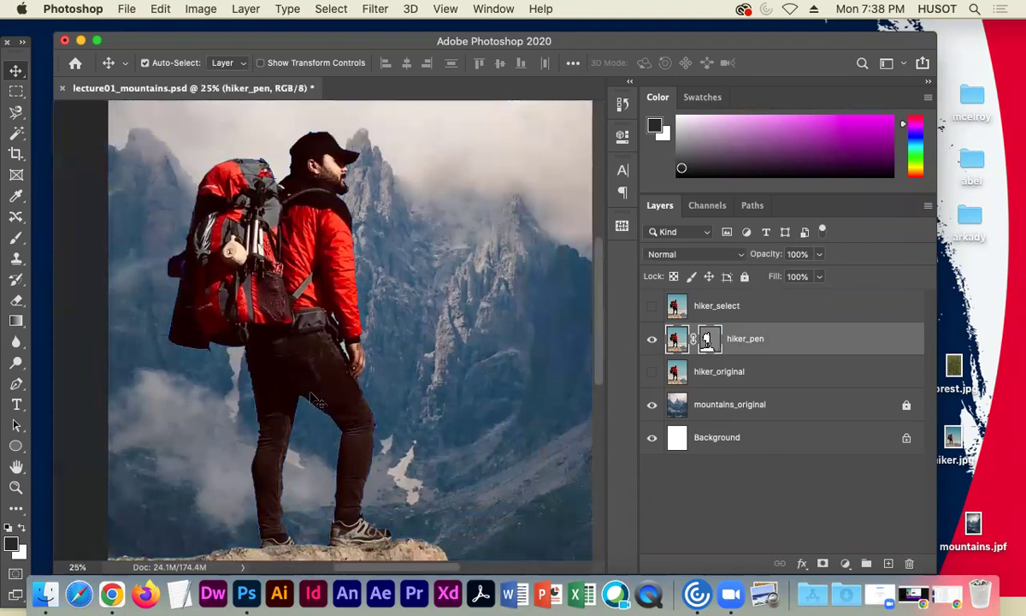
{"action": "key", "text": "super+plus"}
{"action": "key", "text": "super+plus"}
{"action": "key", "text": "super+plus"}
{"action": "key", "text": "super+plus"}
{"action": "key", "text": "super+plus"}
{"action": "key", "text": "super+plus"}
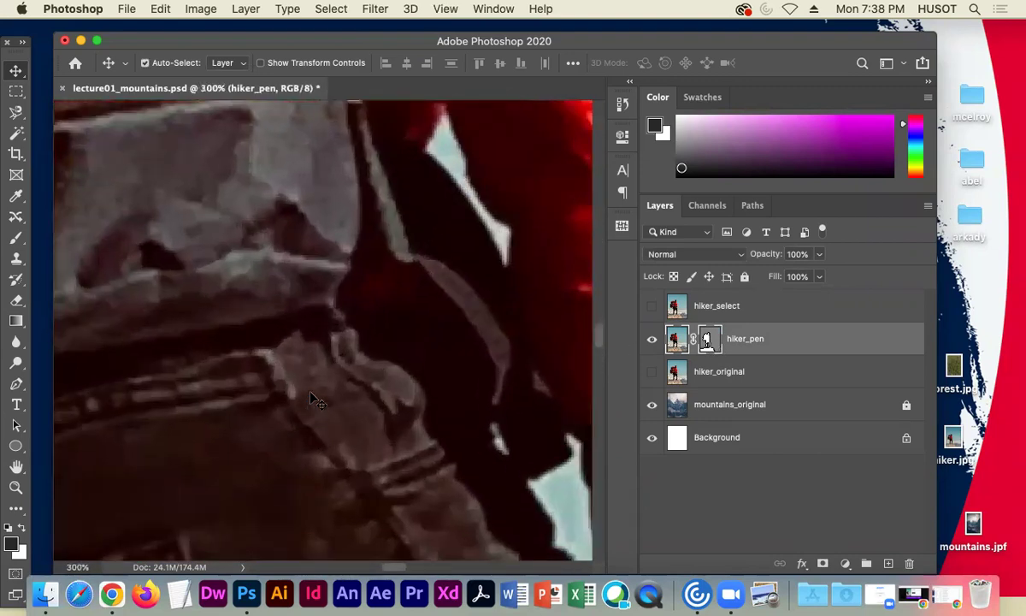
{"action": "left_click_drag", "start_coordinate": [389, 142], "coordinate": [57, 128]}
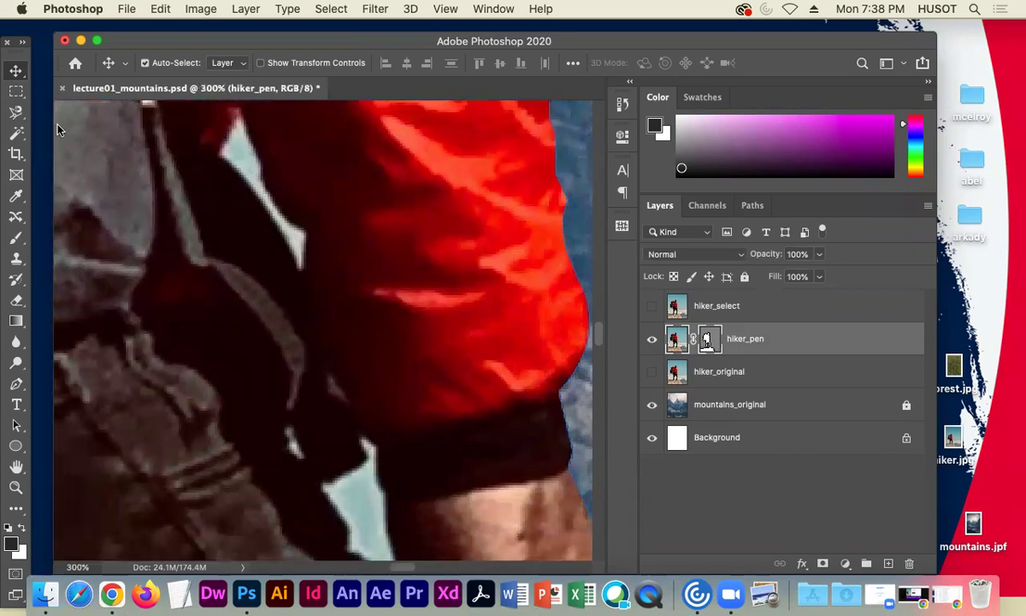
{"action": "left_click", "coordinate": [17, 386]}
{"action": "left_click", "coordinate": [219, 154]}
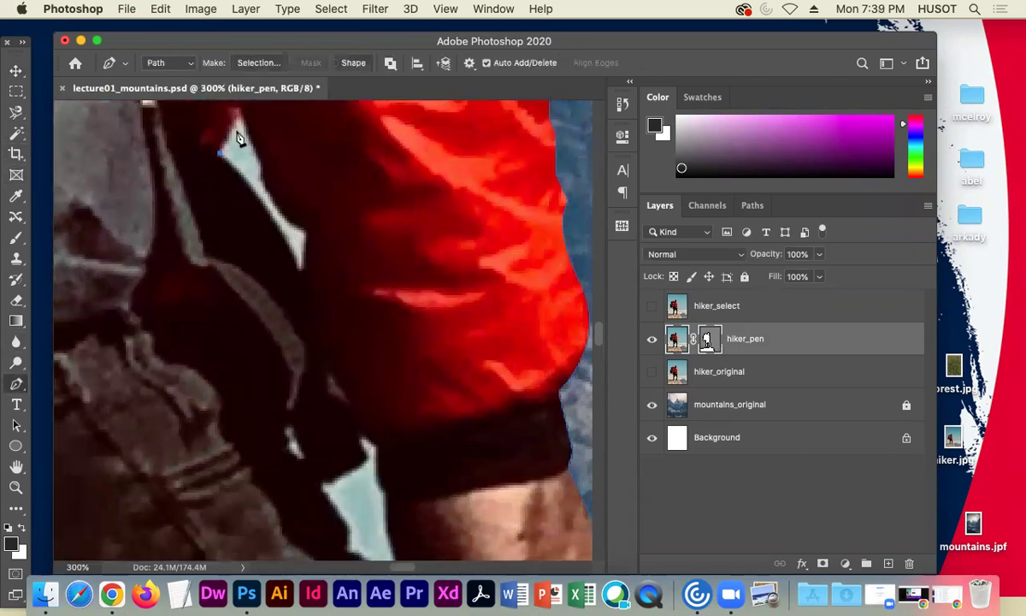
- Trace the sleeve side of the upper gap with anchor points down to its lower tip
{"action": "left_click", "coordinate": [240, 115]}
{"action": "left_click", "coordinate": [260, 161]}
{"action": "left_click", "coordinate": [260, 173]}
{"action": "left_click", "coordinate": [272, 197]}
{"action": "left_click", "coordinate": [286, 219]}
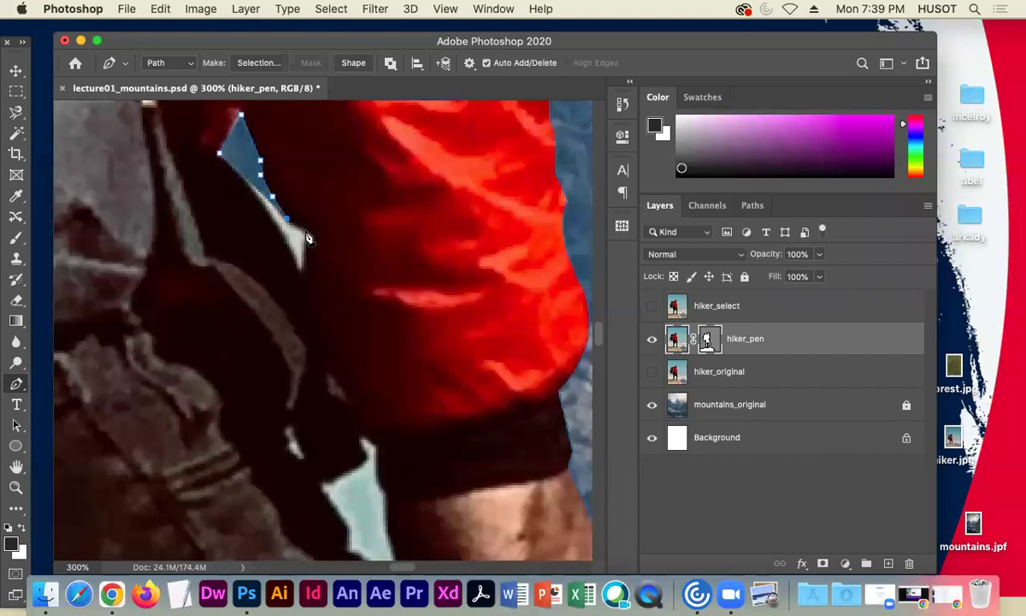
{"action": "left_click", "coordinate": [308, 231]}
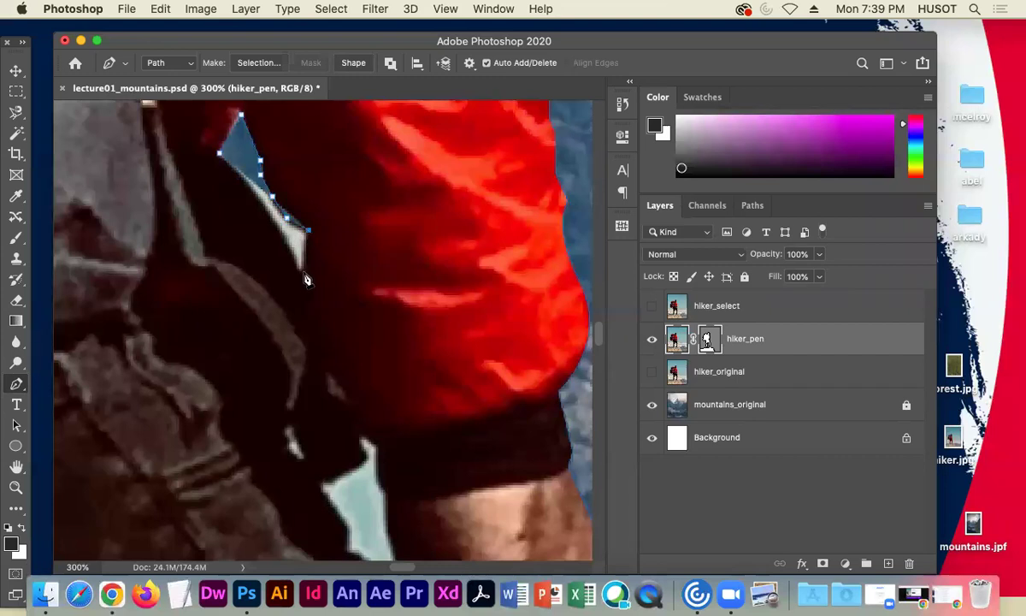
{"action": "left_click", "coordinate": [304, 272]}
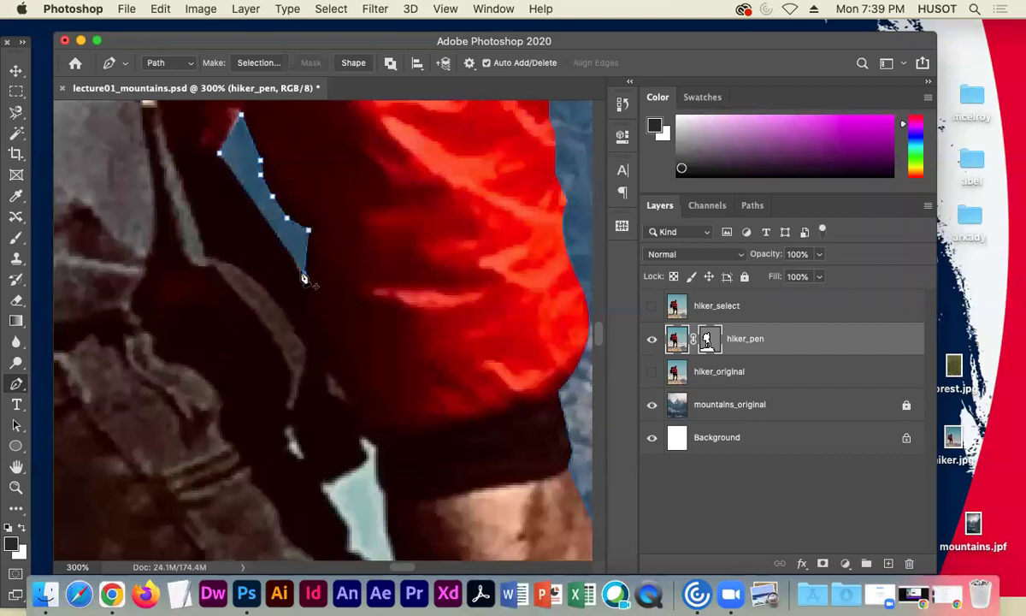
- Bring the subpath back up the strap side of the upper gap and close it at its starting corner
{"action": "left_click", "coordinate": [279, 231]}
{"action": "left_click", "coordinate": [255, 197]}
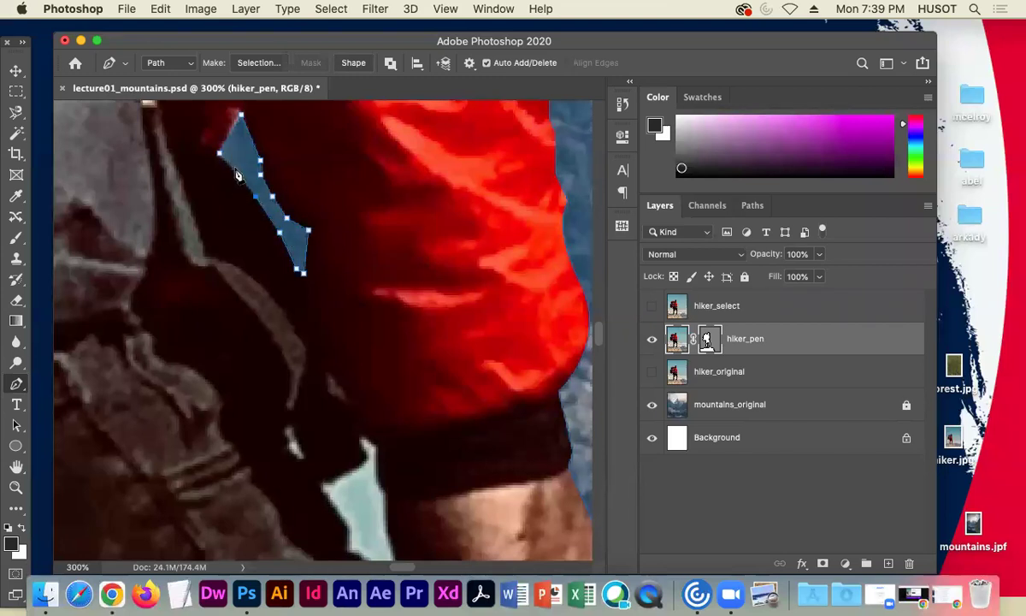
{"action": "left_click", "coordinate": [224, 166]}
- Start a new Pen subpath below the jacket cuff and trace the wrist side of the lower gap down to its tip
{"action": "key", "text": "super+minus"}
{"action": "scroll", "coordinate": [264, 305], "scroll_direction": "down", "scroll_amount": 3}
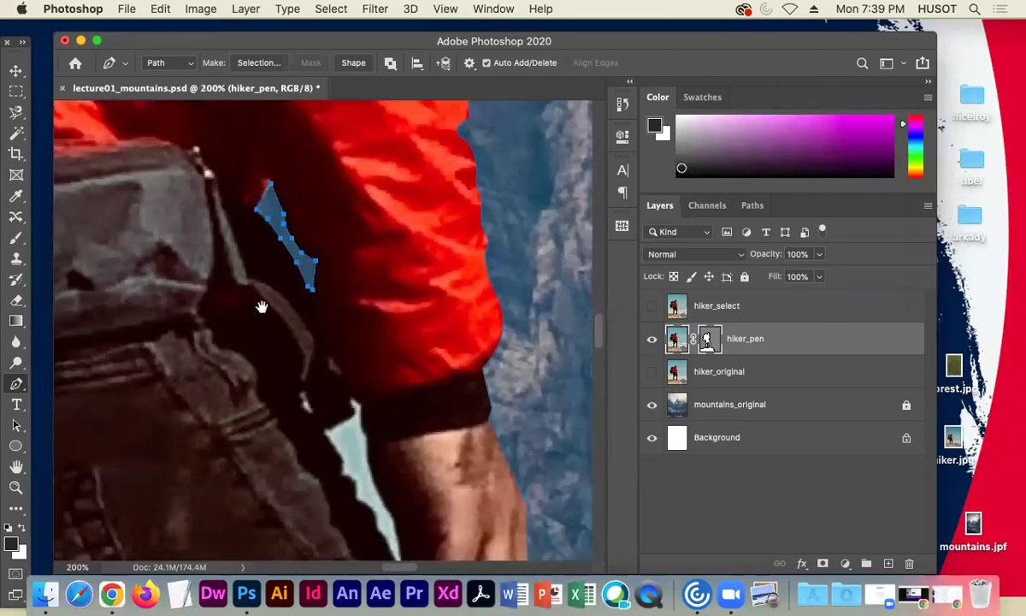
{"action": "left_click", "coordinate": [356, 200]}
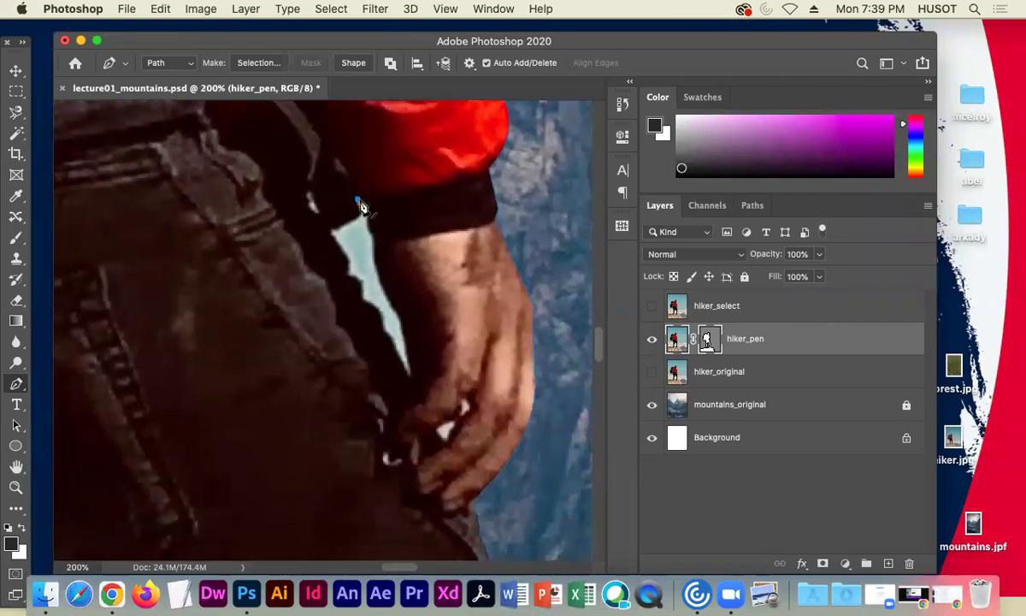
{"action": "left_click", "coordinate": [368, 203]}
{"action": "left_click", "coordinate": [371, 233]}
{"action": "left_click", "coordinate": [378, 270]}
{"action": "left_click", "coordinate": [390, 299]}
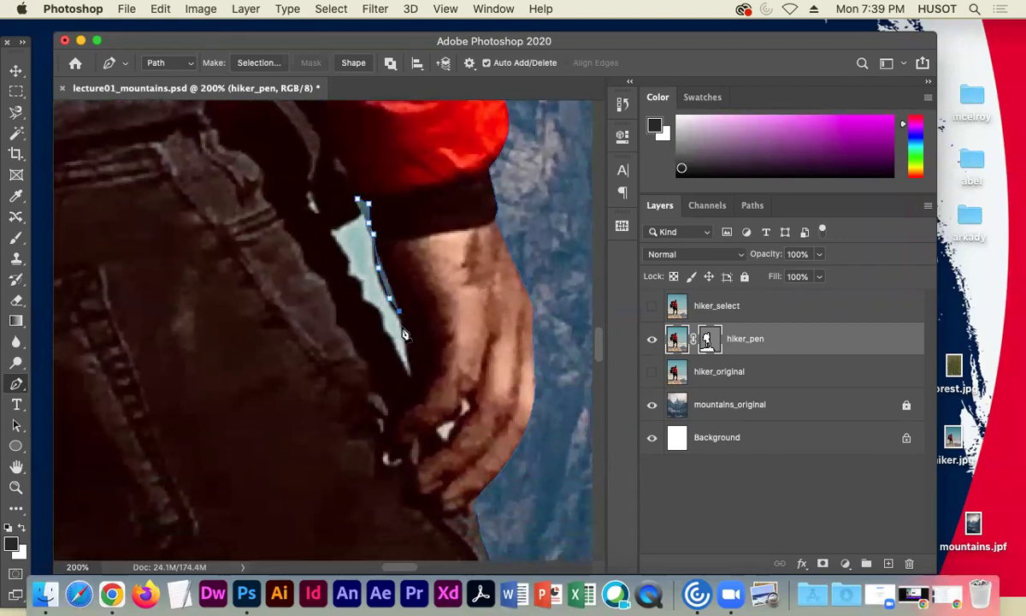
{"action": "left_click", "coordinate": [403, 329]}
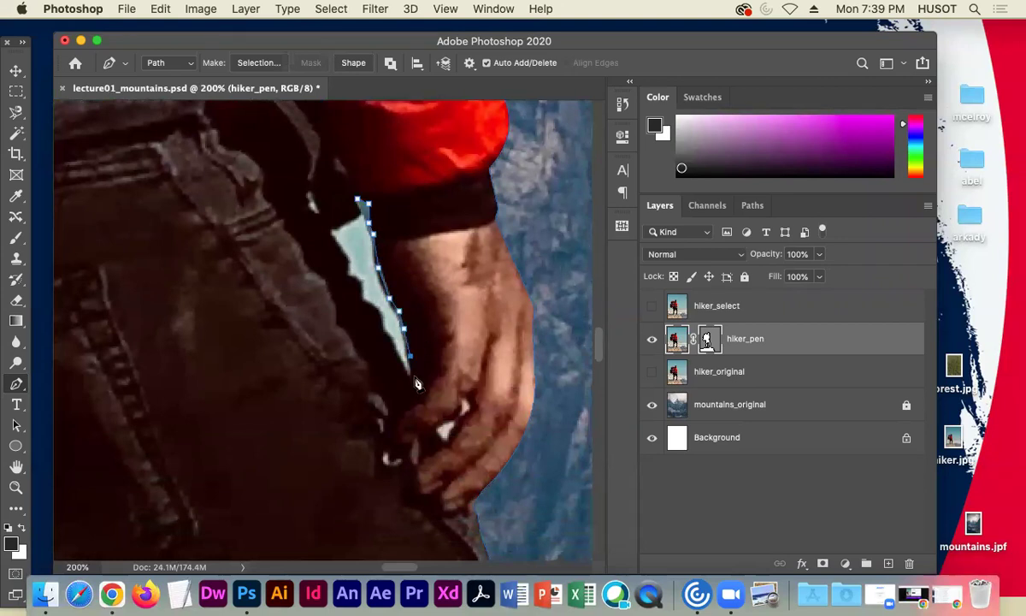
{"action": "left_click", "coordinate": [410, 379]}
- Trace the trouser side of the lower gap back up to the cuff and close the subpath
{"action": "left_click", "coordinate": [391, 343]}
{"action": "left_click", "coordinate": [378, 319]}
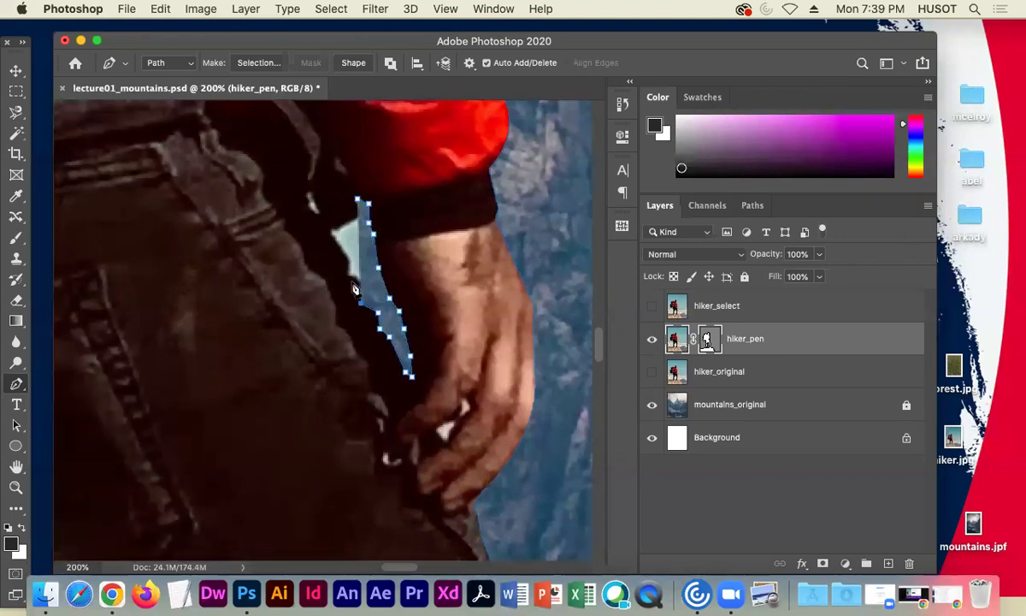
{"action": "left_click", "coordinate": [358, 284]}
{"action": "left_click", "coordinate": [344, 278]}
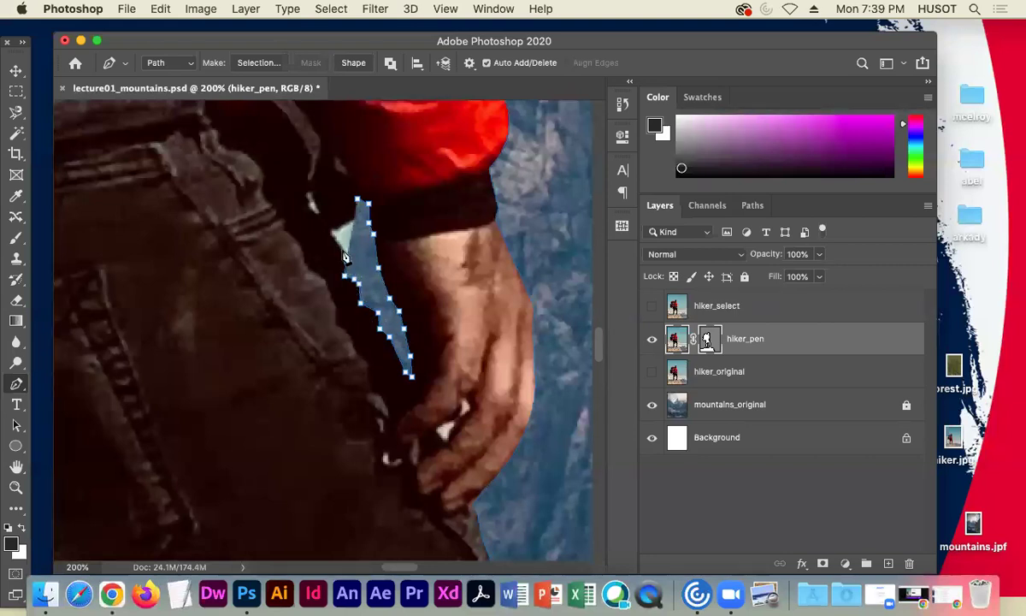
{"action": "left_click", "coordinate": [329, 230]}
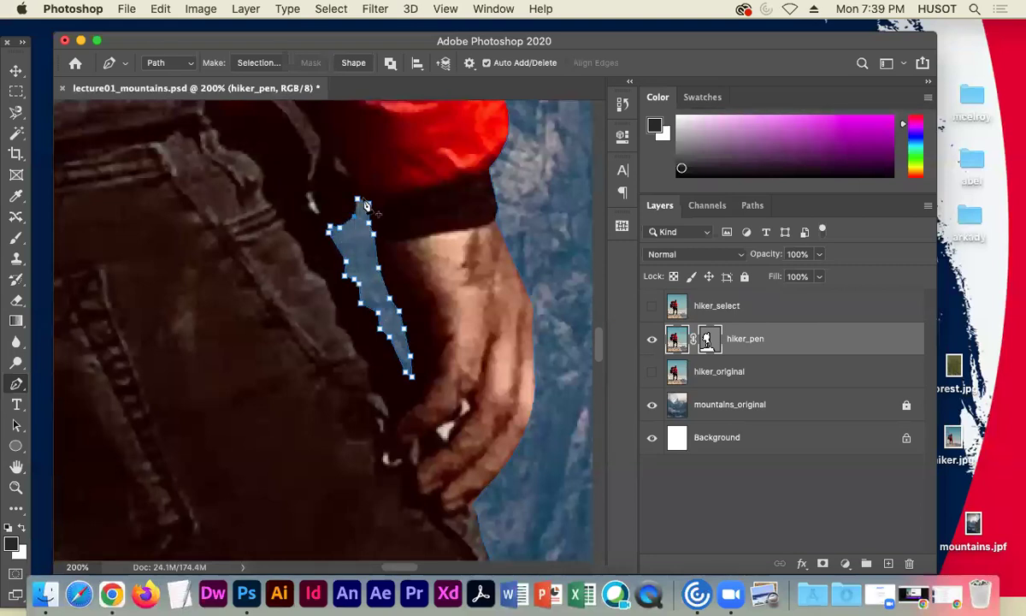
{"action": "left_click", "coordinate": [358, 200]}
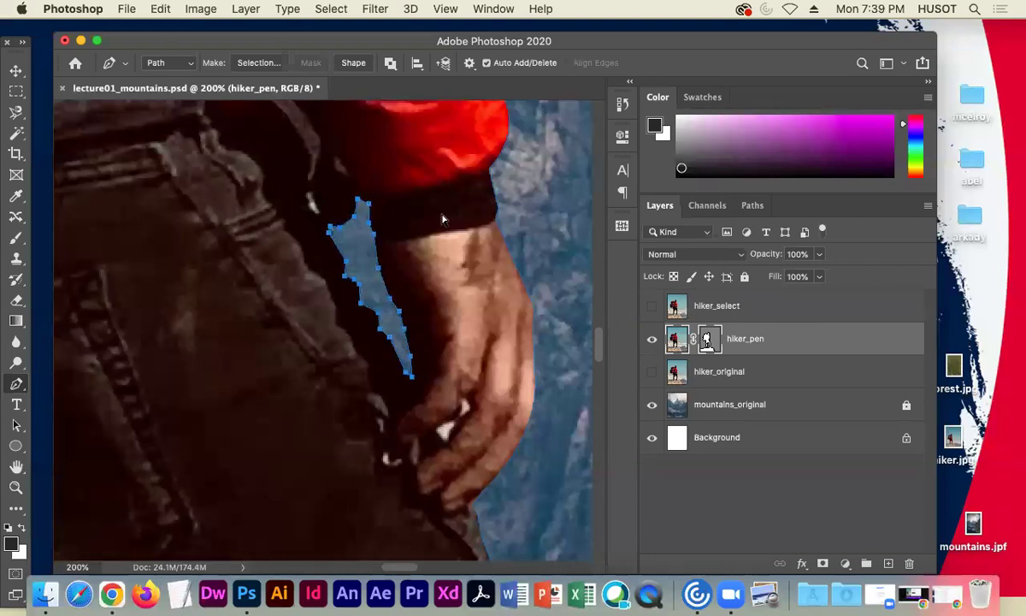
- Switch to the Move tool, deselect the layer and its path, and show the whole composite
{"action": "key", "text": "super+minus"}
{"action": "key", "text": "super+minus"}
{"action": "key", "text": "super+minus"}
{"action": "key", "text": "super+minus"}
{"action": "key", "text": "super+minus"}
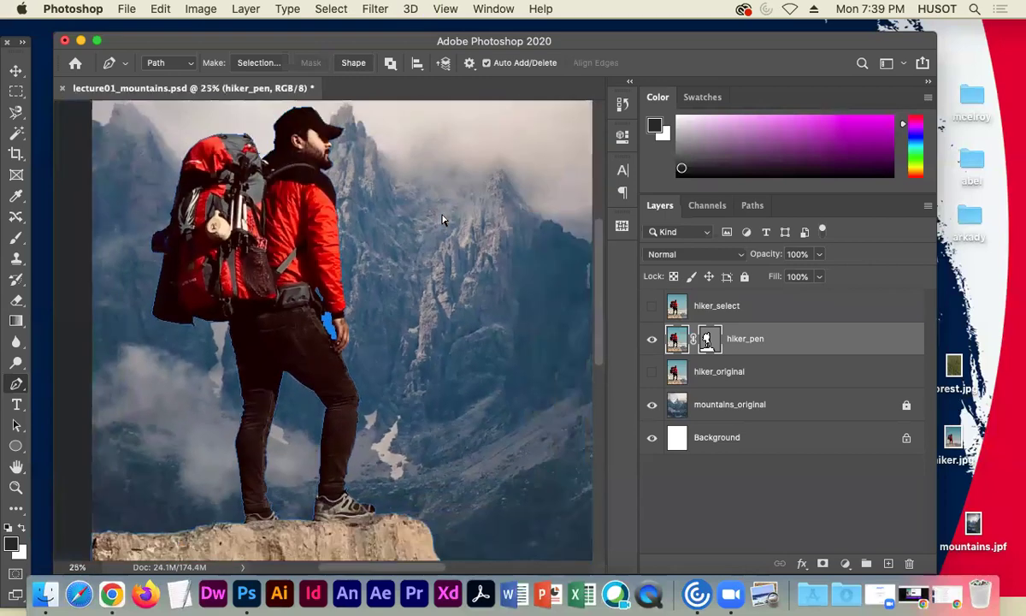
{"action": "key", "text": "super+minus"}
{"action": "left_click", "coordinate": [16, 70]}
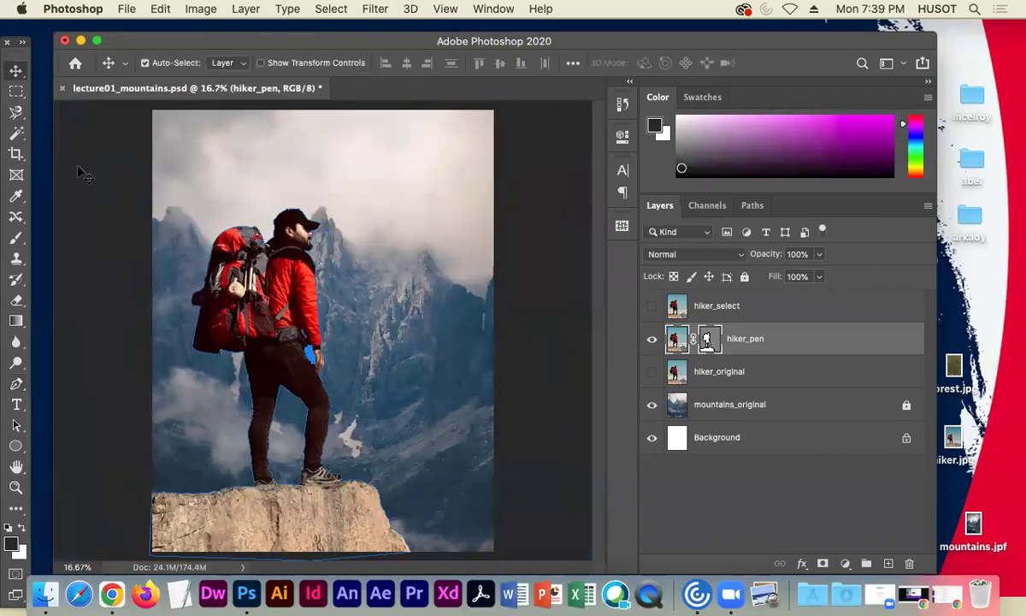
{"action": "left_click", "coordinate": [111, 171]}
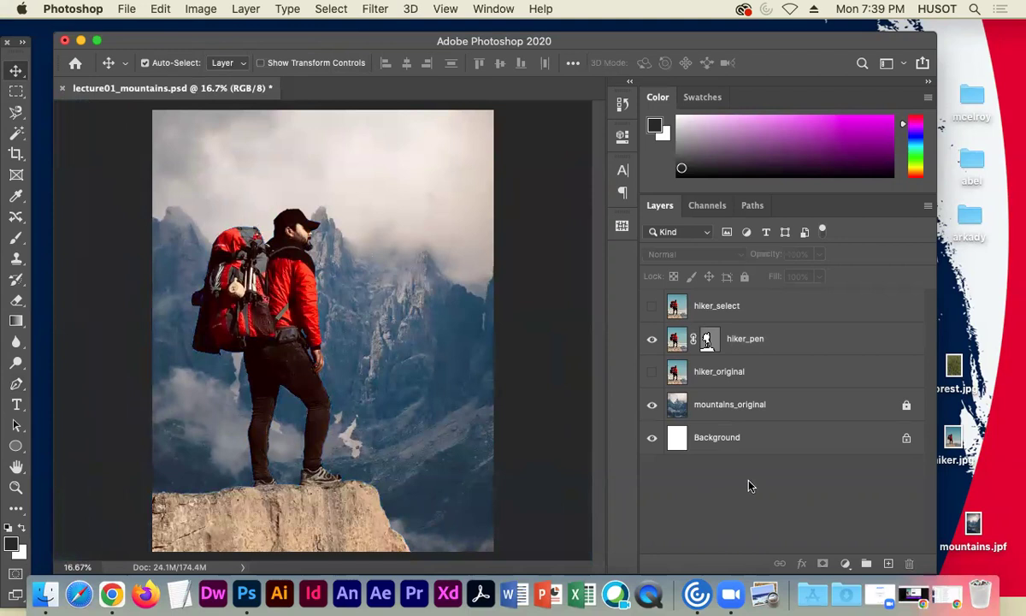
- Toggle the hiker_pen layer's visibility to compare the mountains with and without the cut-out hiker
{"action": "left_click", "coordinate": [652, 339]}
{"action": "left_click", "coordinate": [652, 339]}
{"action": "left_click", "coordinate": [652, 340]}
{"action": "left_click", "coordinate": [652, 340]}
{"action": "left_click", "coordinate": [652, 339]}
{"action": "left_click", "coordinate": [652, 339]}
{"action": "double_click", "coordinate": [807, 343]}
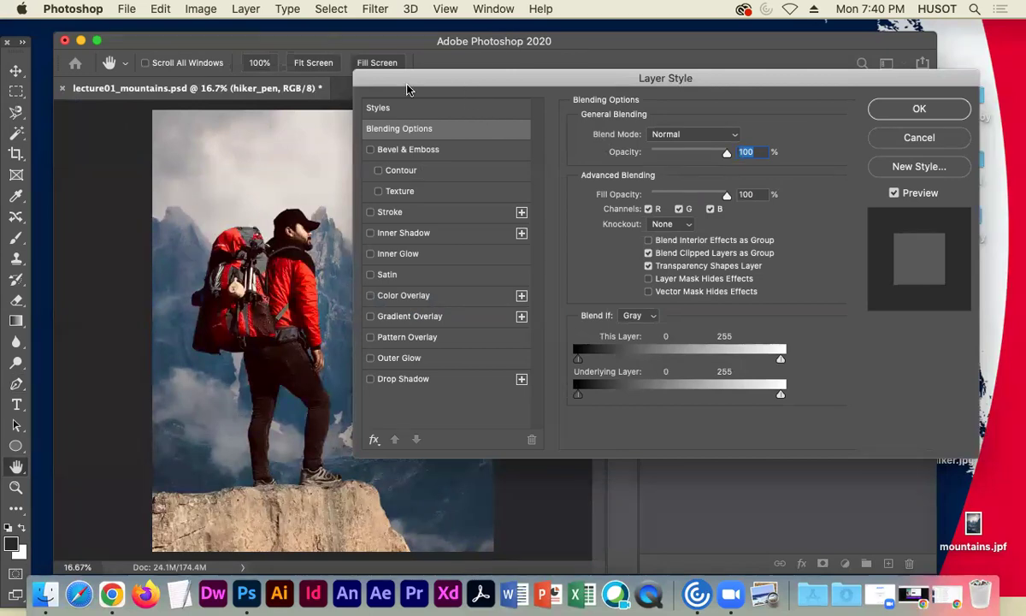
{"action": "left_click_drag", "start_coordinate": [415, 79], "coordinate": [405, 156]}
{"action": "left_click", "coordinate": [781, 209]}
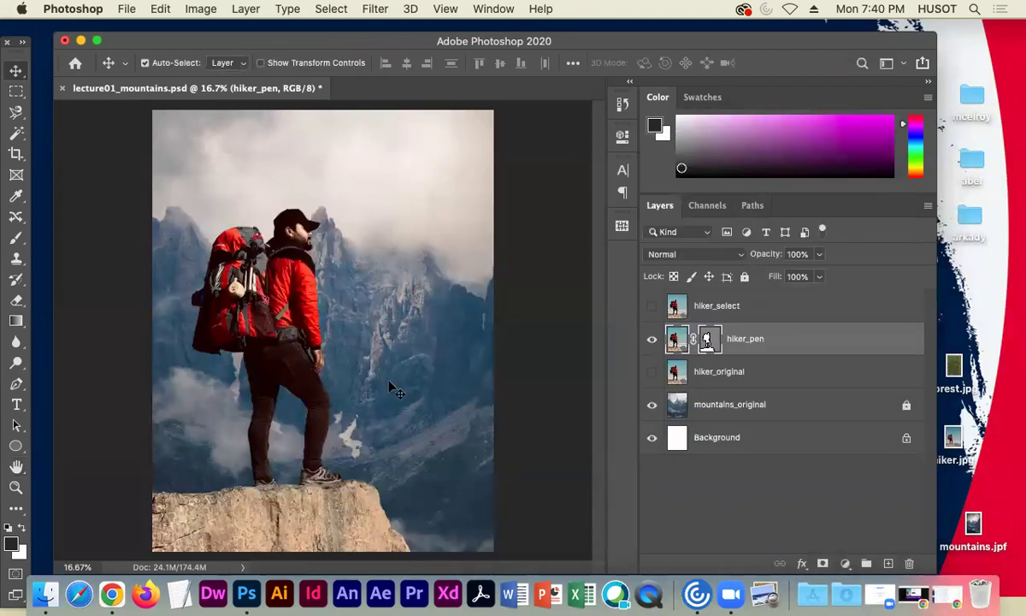
- Apply a Drop Shadow to hiker_pen with 38% opacity, 8 px distance, 27% spread and 32 px size
{"action": "double_click", "coordinate": [817, 342]}
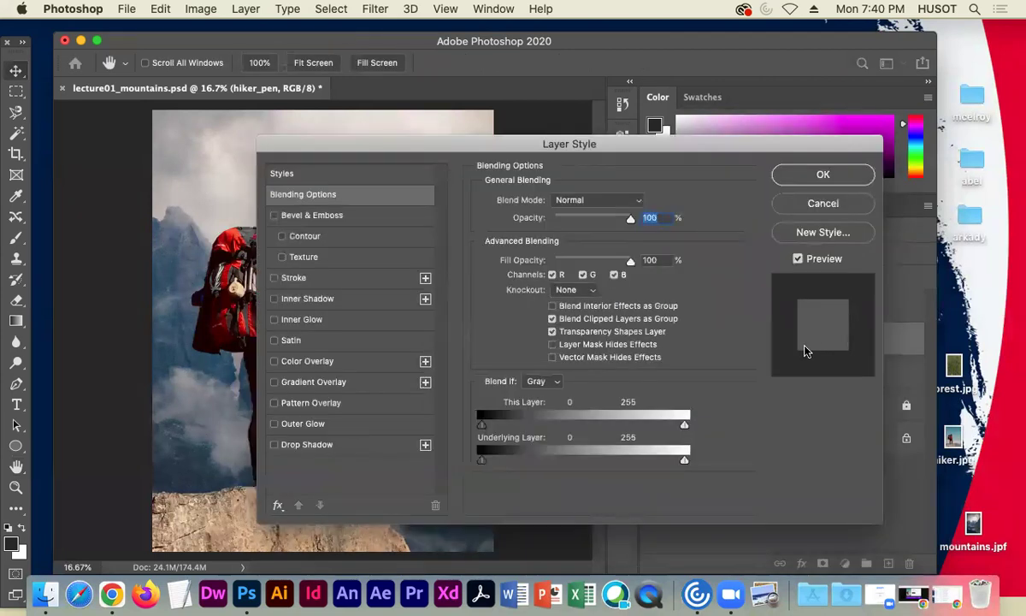
{"action": "left_click", "coordinate": [306, 444]}
{"action": "left_click_drag", "start_coordinate": [373, 143], "coordinate": [600, 87]}
{"action": "left_click_drag", "start_coordinate": [817, 257], "coordinate": [769, 250]}
{"action": "left_click_drag", "start_coordinate": [811, 215], "coordinate": [765, 218]}
{"action": "left_click_drag", "start_coordinate": [834, 170], "coordinate": [785, 175]}
{"action": "left_click_drag", "start_coordinate": [779, 96], "coordinate": [595, 107]}
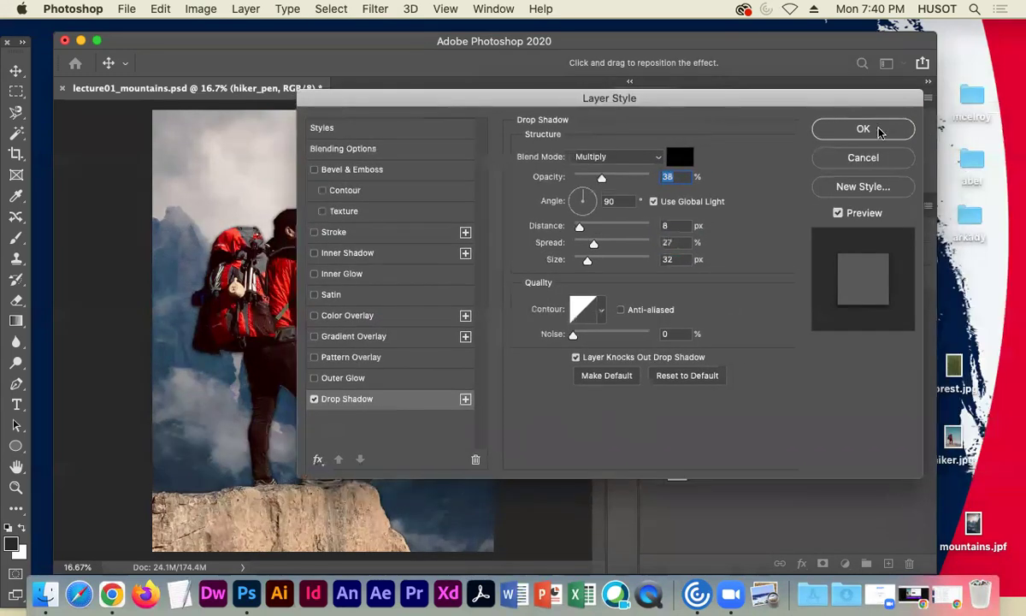
{"action": "left_click", "coordinate": [880, 130]}
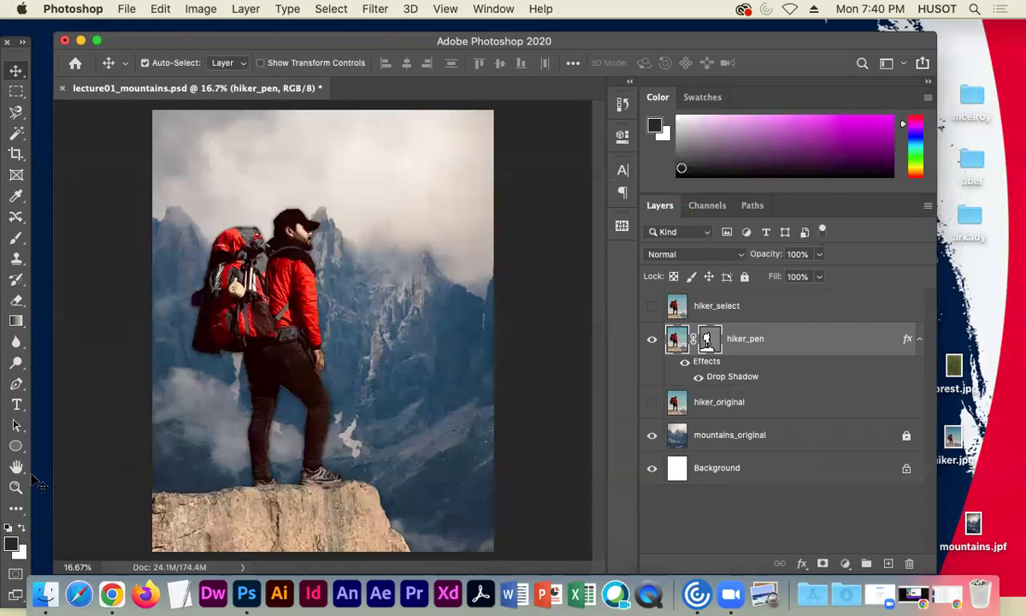
- Toggle the hiker_pen layer off and on to check its drop shadow against the mountains
{"action": "left_click", "coordinate": [652, 340]}
{"action": "left_click", "coordinate": [653, 341]}
{"action": "left_click", "coordinate": [653, 342]}
{"action": "left_click", "coordinate": [653, 343]}
{"action": "left_click", "coordinate": [653, 342]}
{"action": "left_click", "coordinate": [653, 342]}
{"action": "left_click", "coordinate": [652, 342]}
{"action": "left_click", "coordinate": [653, 342]}
- Inspect the jacket sleeve's edge and the cut-out gaps at 200%, then return to the full composite
{"action": "key", "text": "super+equal"}
{"action": "key", "text": "super+equal"}
{"action": "key", "text": "super+equal"}
{"action": "key", "text": "super+equal"}
{"action": "key", "text": "super+equal"}
{"action": "key", "text": "super+equal"}
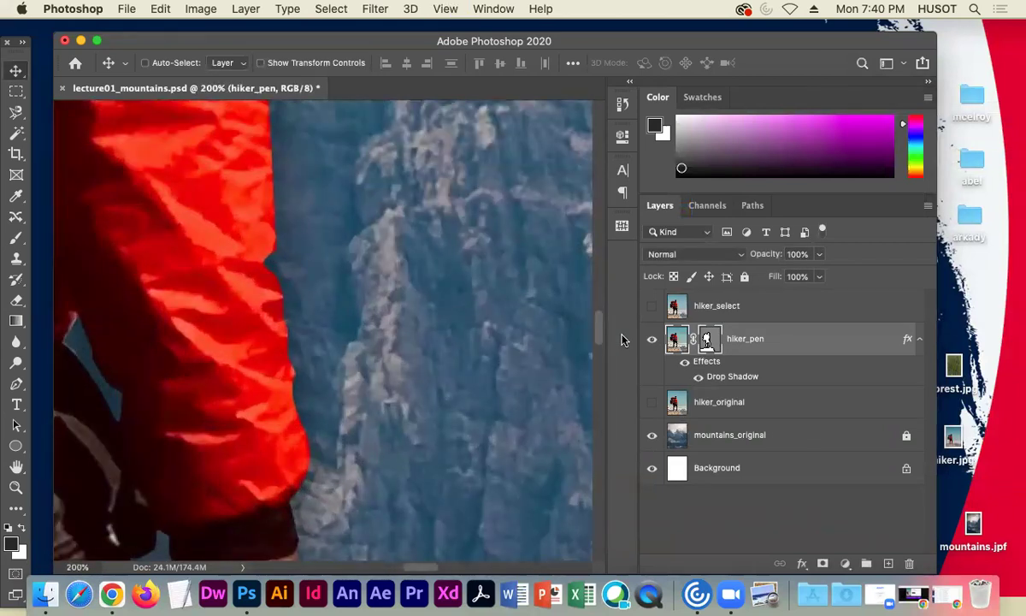
{"action": "key", "text": "super+minus"}
{"action": "key", "text": "super+minus"}
{"action": "key", "text": "super+minus"}
{"action": "key", "text": "super+minus"}
{"action": "key", "text": "super+minus"}
{"action": "key", "text": "super+minus"}
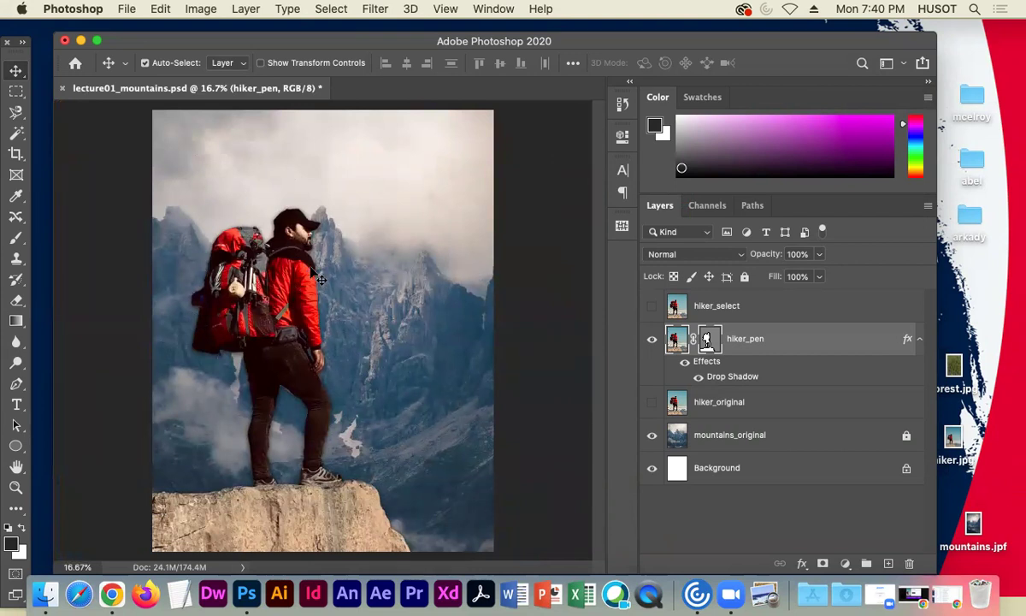
- Review the finished cut-out in the full composite by repeatedly hiding and showing the hiker_pen layer
{"action": "left_click", "coordinate": [652, 340]}
{"action": "left_click", "coordinate": [652, 340]}
{"action": "left_click", "coordinate": [652, 340]}
{"action": "left_click", "coordinate": [652, 341]}
{"action": "left_click", "coordinate": [652, 340]}
{"action": "left_click", "coordinate": [651, 340]}
{"action": "left_click", "coordinate": [652, 340]}
{"action": "left_click", "coordinate": [652, 341]}
{"action": "left_click", "coordinate": [652, 341]}
{"action": "left_click", "coordinate": [652, 340]}
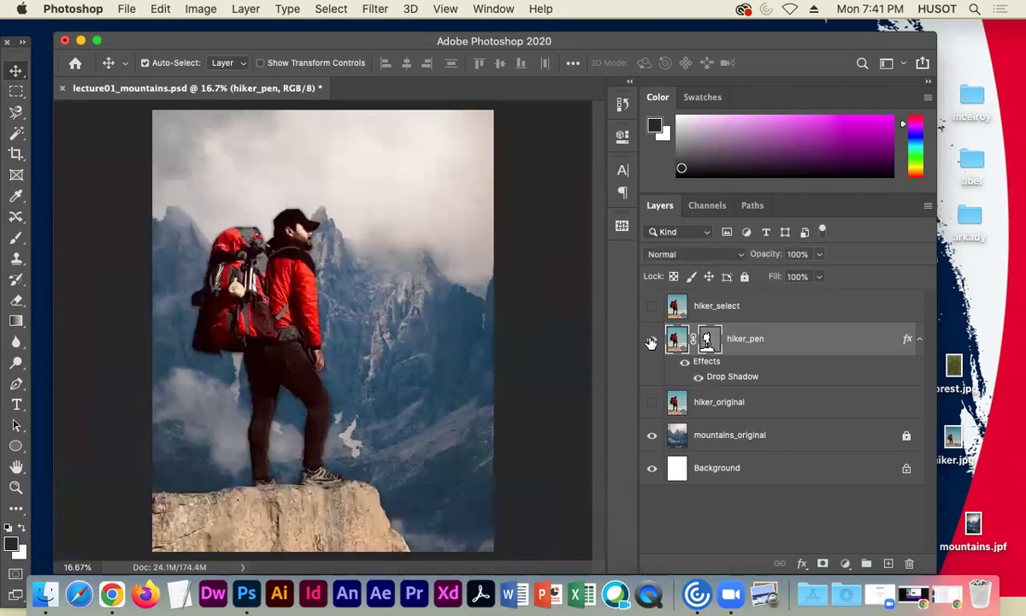
{"action": "left_click", "coordinate": [651, 340]}
{"action": "left_click", "coordinate": [651, 341]}
- Convert the hiker's outline path into a new anti-aliased selection with a 0-pixel feather radius
{"action": "left_click", "coordinate": [16, 383]}
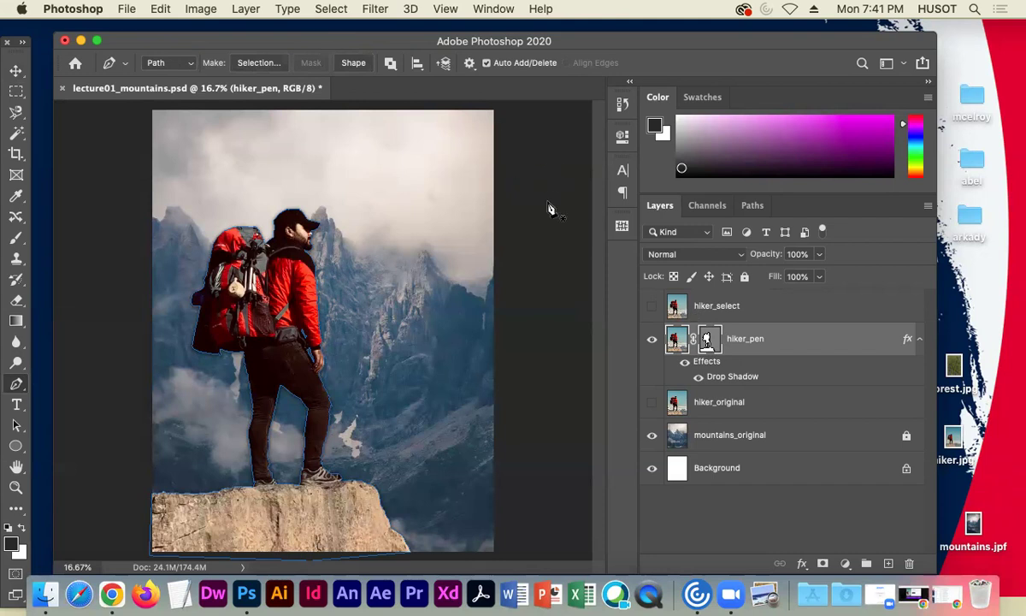
{"action": "left_click", "coordinate": [258, 62]}
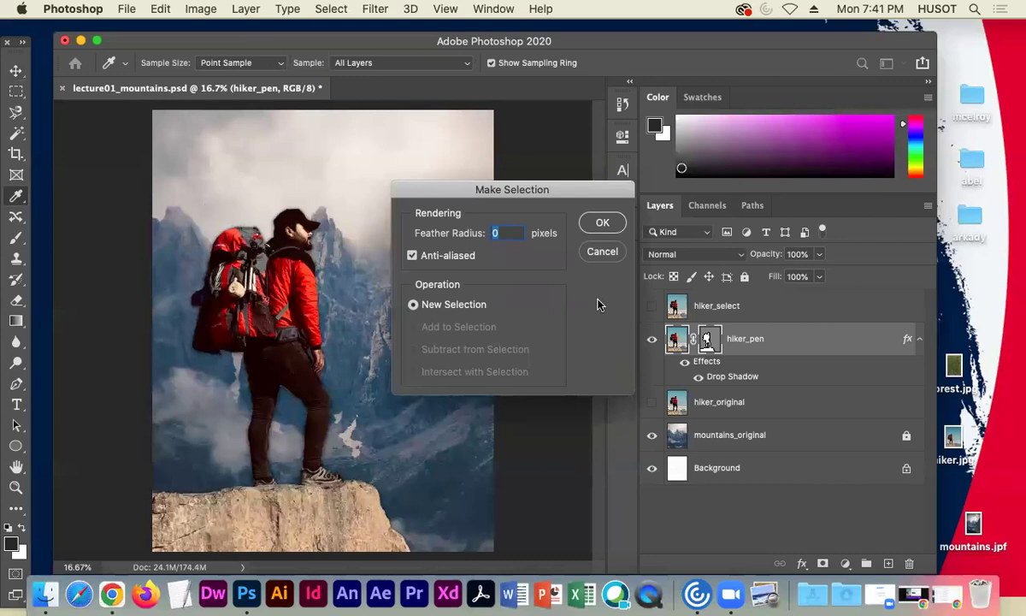
{"action": "left_click", "coordinate": [599, 222]}
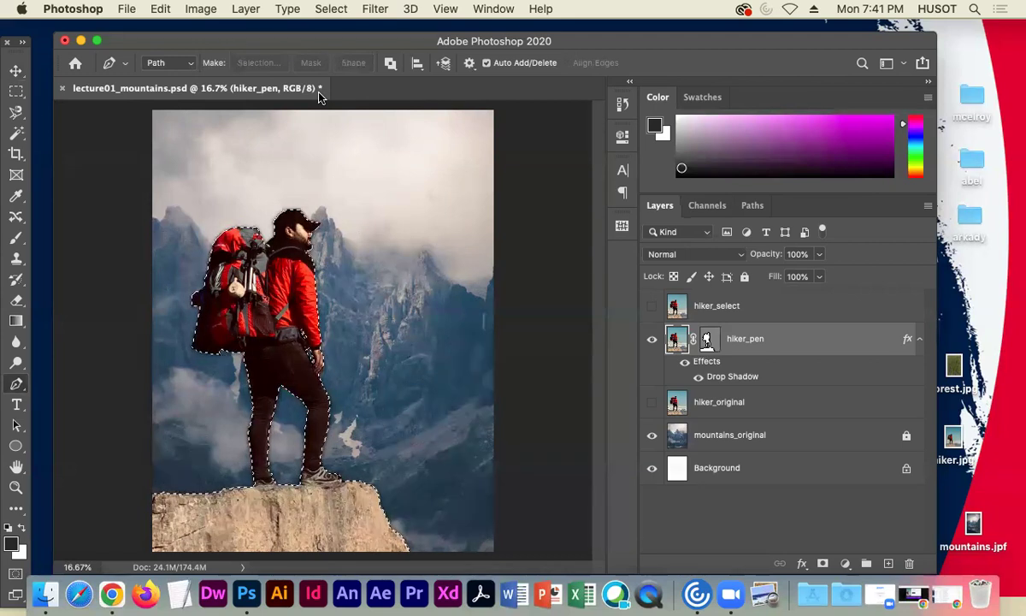
- Save the hiker selection as a new channel named totalhikeroutline in lecture01_mountains.psd
{"action": "left_click", "coordinate": [332, 10]}
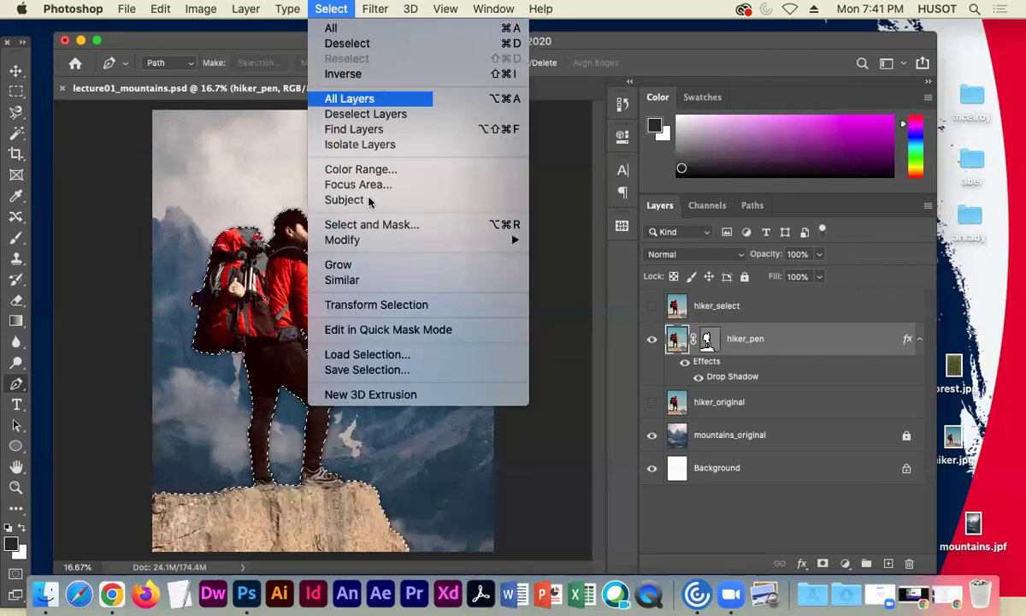
{"action": "left_click", "coordinate": [403, 373]}
{"action": "type", "text": "totalhikeroutline"}
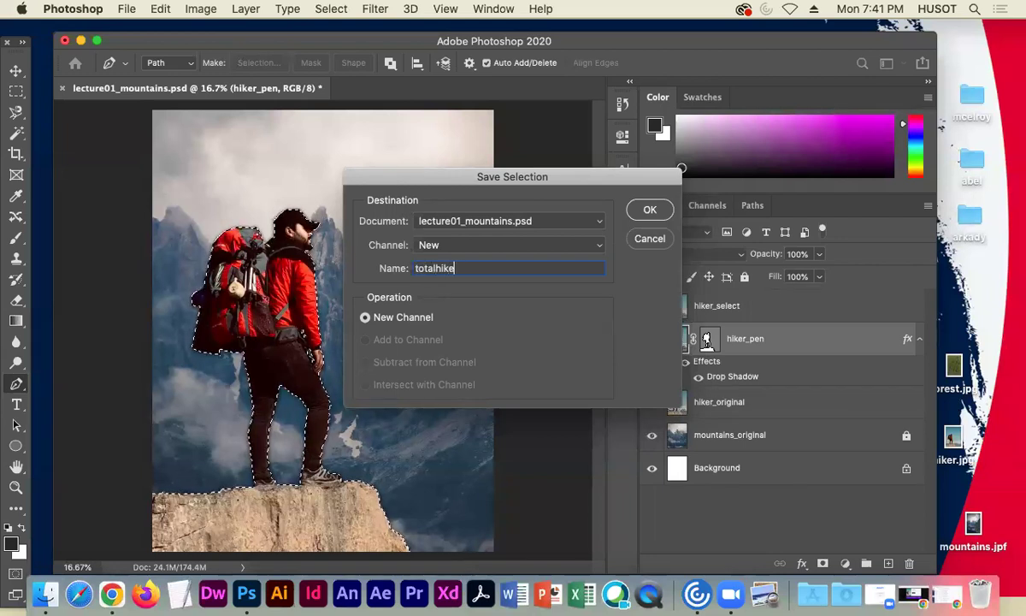
{"action": "left_click", "coordinate": [637, 216]}
- Check the saved totalhikeroutline channel among the document's channels and clear the active selection
{"action": "left_click", "coordinate": [697, 214]}
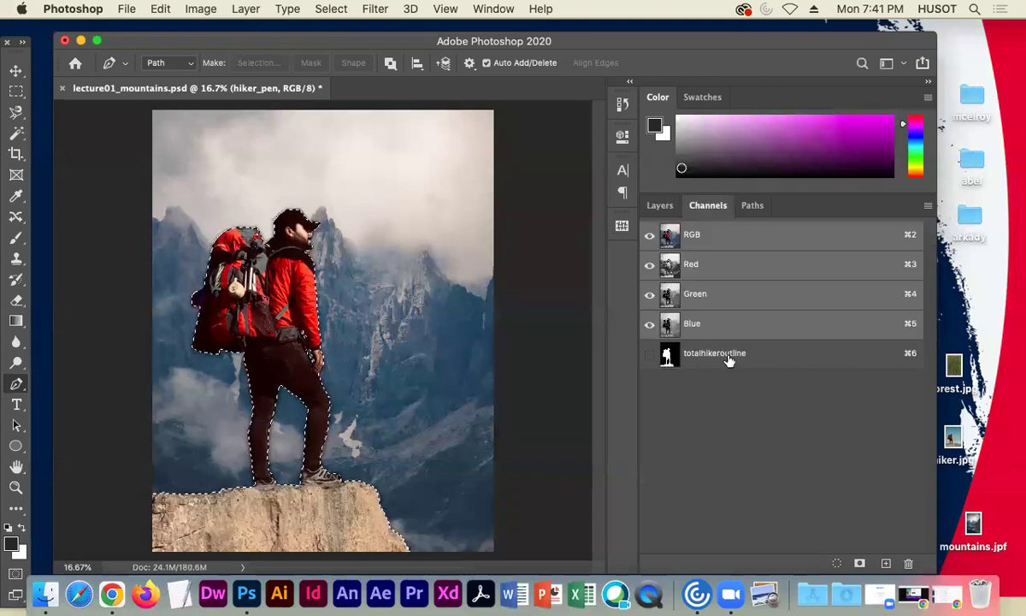
{"action": "left_click", "coordinate": [660, 205]}
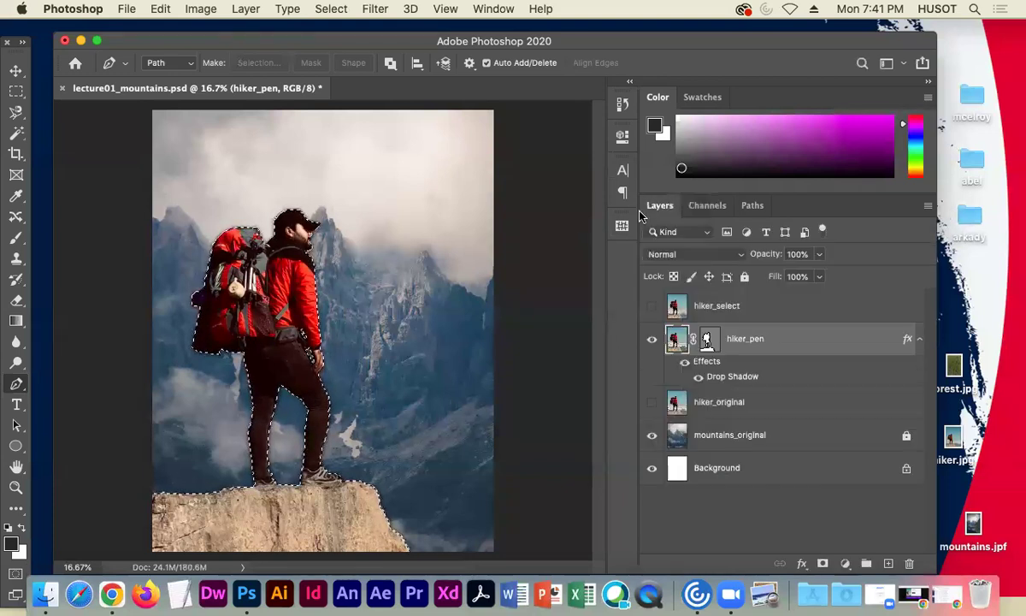
{"action": "key", "text": "super+d"}
- Switch to the Rectangular Marquee tool and add a new empty layer directly above hiker_original
{"action": "left_click", "coordinate": [16, 90]}
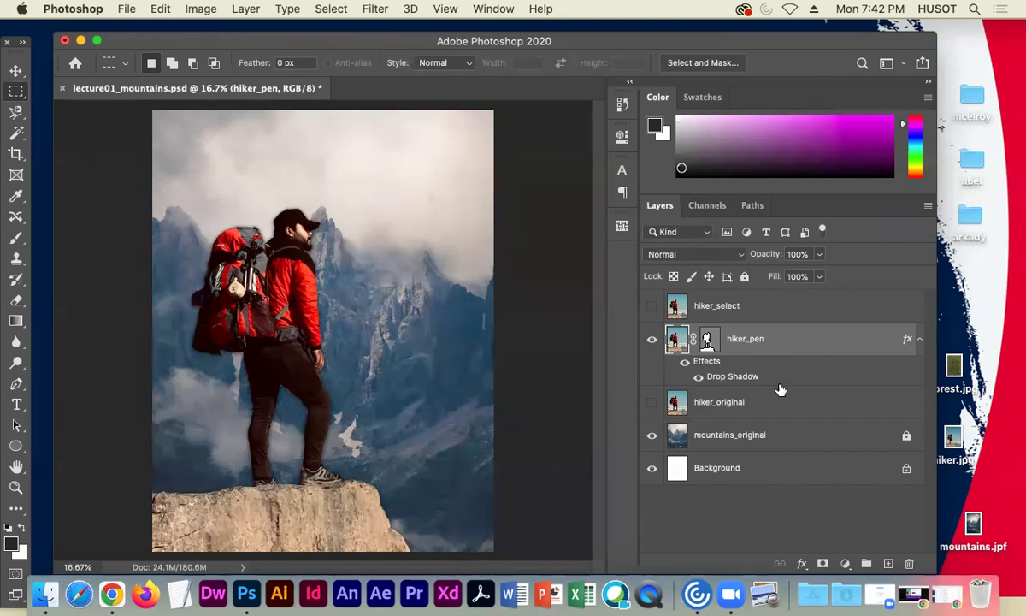
{"action": "left_click", "coordinate": [758, 409]}
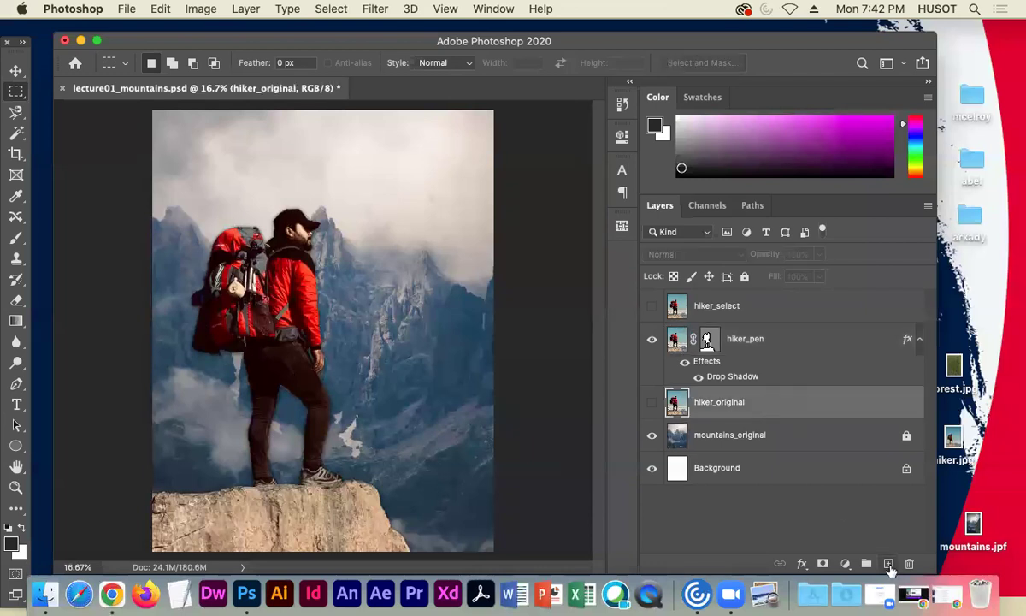
{"action": "key", "text": "super+shift+alt+n"}
- Load the saved totalhikeroutline channel as a new selection on the empty layer
{"action": "left_click", "coordinate": [323, 9]}
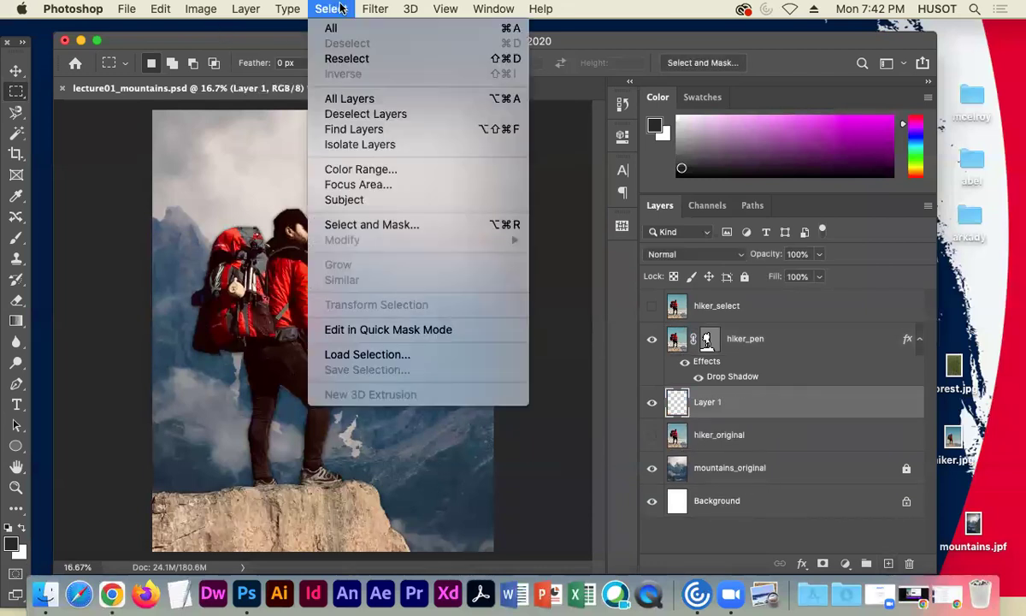
{"action": "left_click", "coordinate": [368, 354]}
{"action": "left_click", "coordinate": [487, 245]}
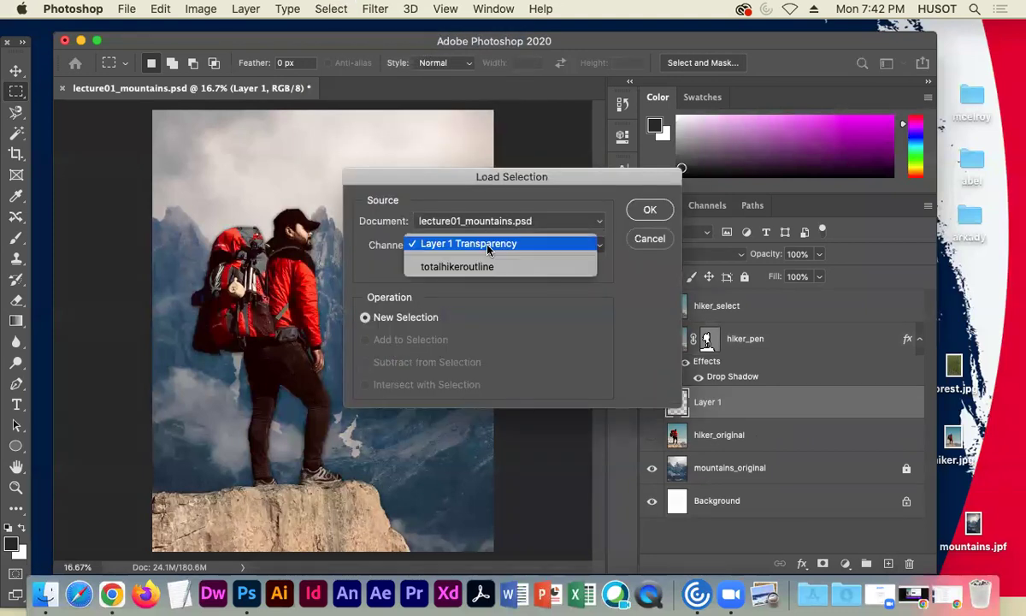
{"action": "left_click", "coordinate": [457, 266]}
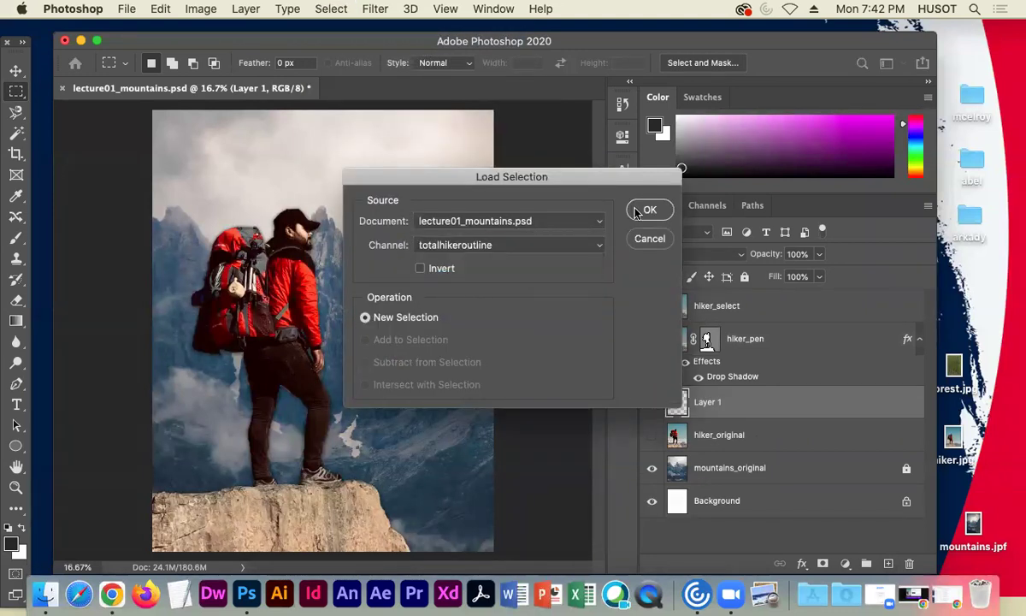
- Load the totalhikeroutline channel as a new selection and set the foreground color to a light yellow-green
{"action": "left_click", "coordinate": [637, 208]}
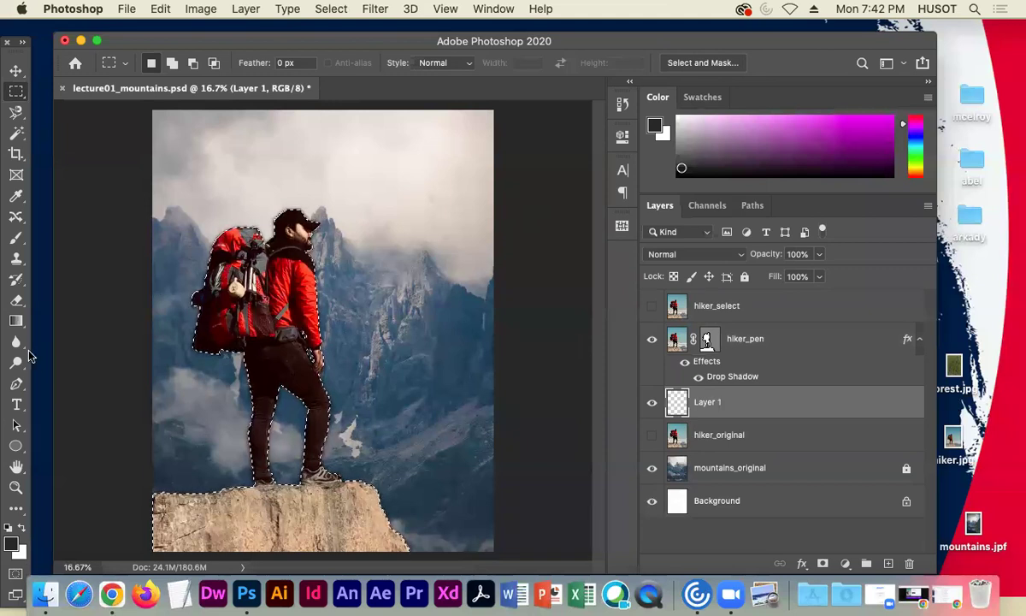
{"action": "left_click", "coordinate": [11, 542]}
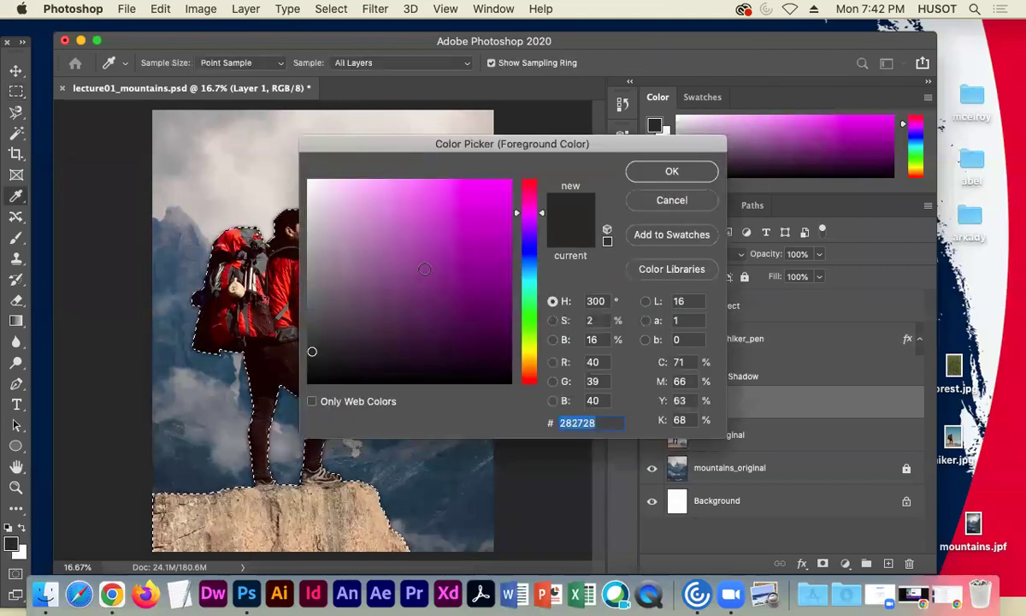
{"action": "left_click", "coordinate": [530, 344]}
{"action": "left_click_drag", "start_coordinate": [456, 202], "coordinate": [394, 179]}
{"action": "left_click", "coordinate": [672, 171]}
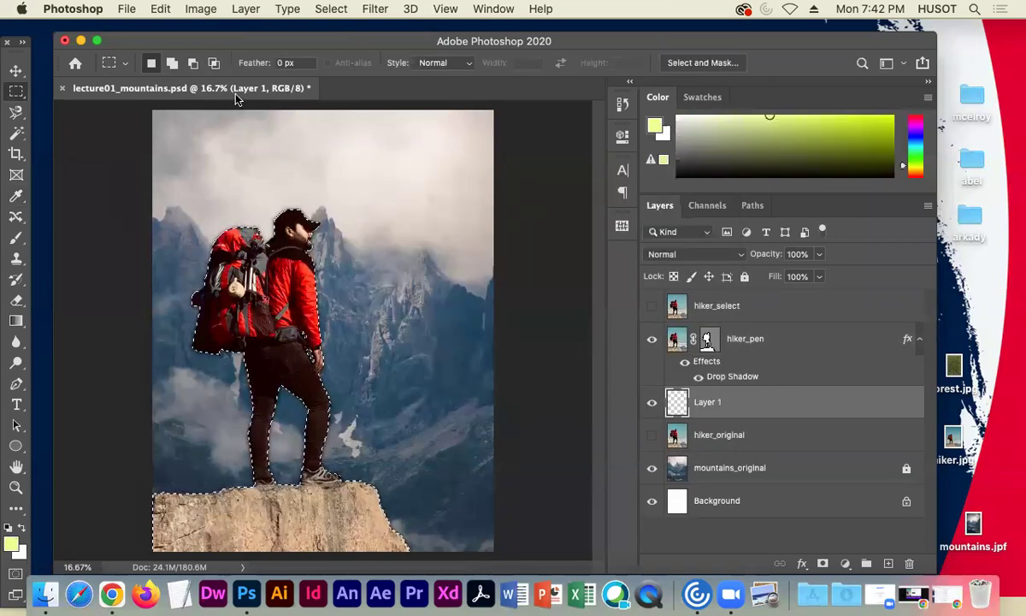
- Fill the selected hiker outline on Layer 1 with the foreground color in Normal mode at 100% opacity
{"action": "left_click", "coordinate": [156, 8]}
{"action": "left_click", "coordinate": [171, 264]}
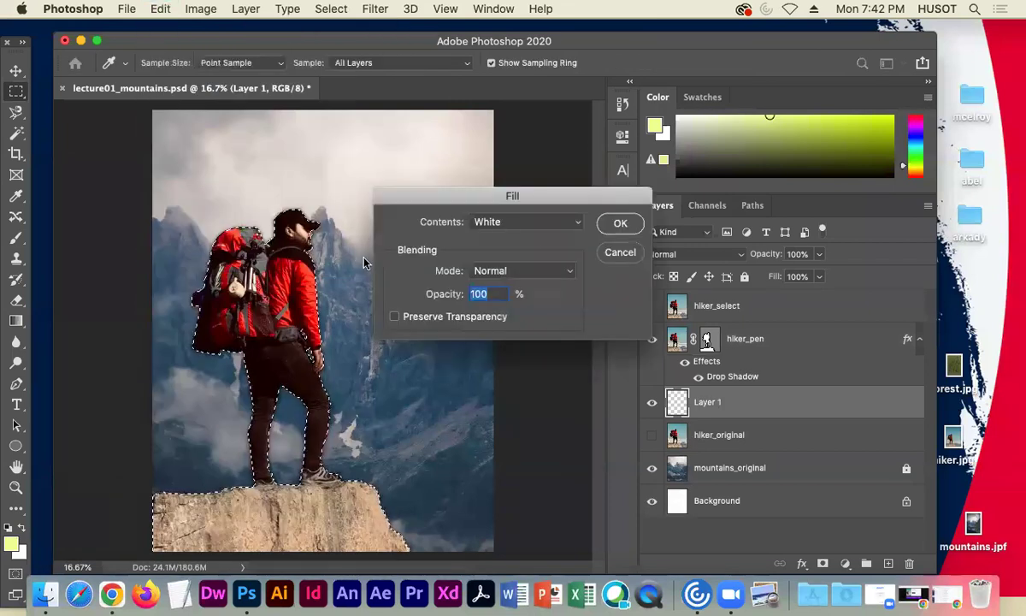
{"action": "left_click", "coordinate": [524, 224]}
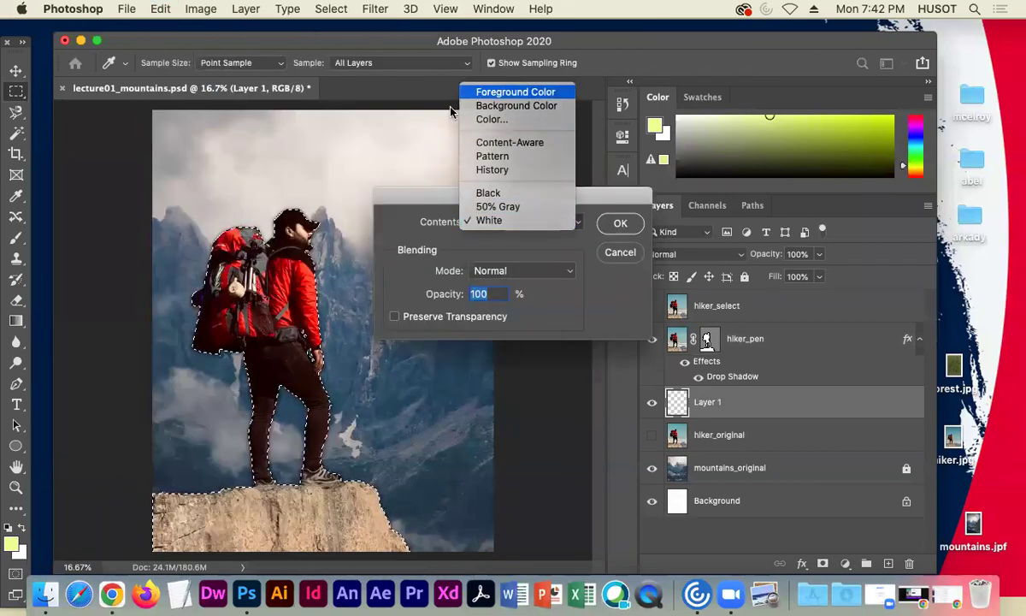
{"action": "left_click", "coordinate": [477, 86]}
{"action": "left_click", "coordinate": [618, 226]}
{"action": "key", "text": "m"}
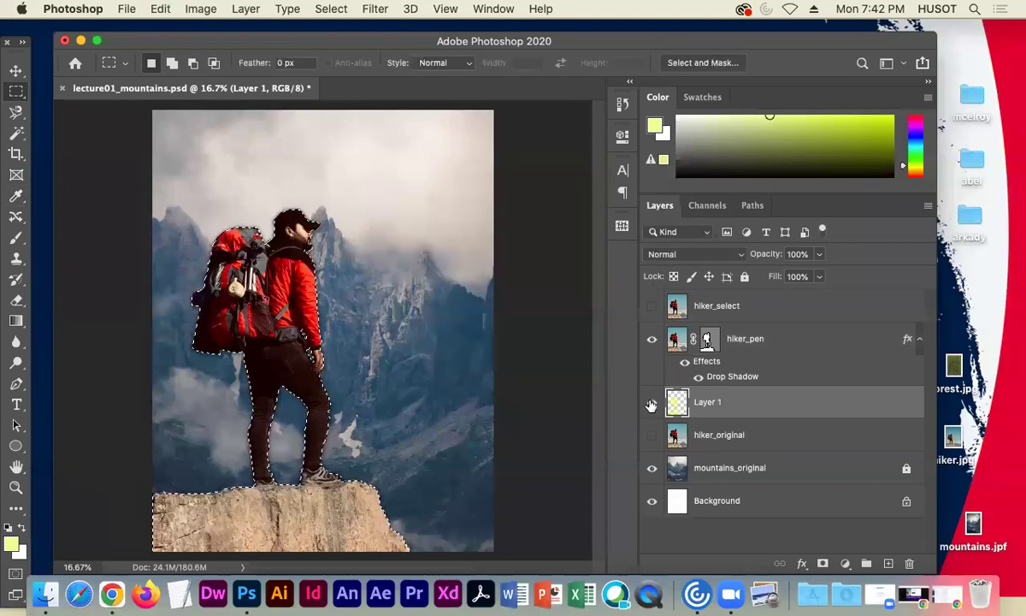
- Toggle the hiker_pen layer's visibility several times to inspect the filled silhouette beneath it, leaving the layer shown
{"action": "left_click", "coordinate": [652, 340]}
{"action": "left_click", "coordinate": [652, 340]}
{"action": "left_click", "coordinate": [652, 340]}
{"action": "left_click", "coordinate": [652, 340]}
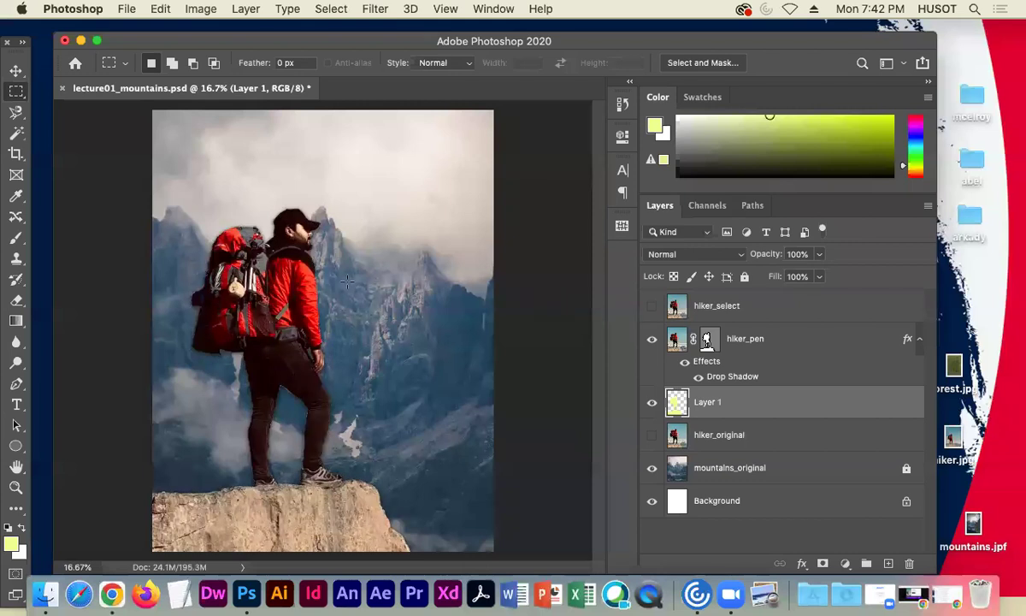
{"action": "left_click", "coordinate": [652, 339]}
{"action": "left_click", "coordinate": [652, 340]}
{"action": "left_click", "coordinate": [652, 340]}
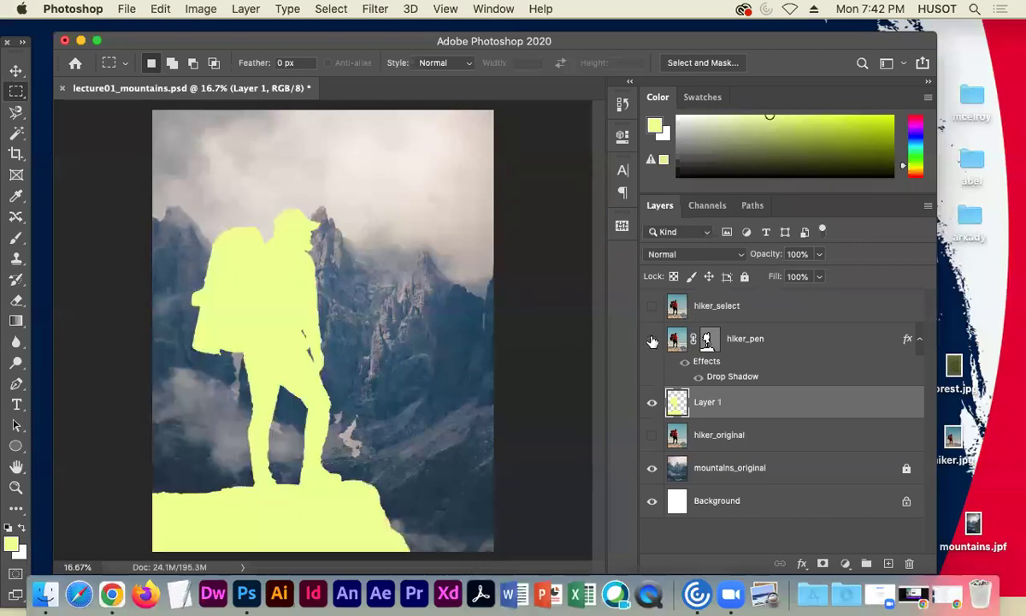
{"action": "left_click", "coordinate": [652, 340]}
{"action": "left_click", "coordinate": [652, 339]}
{"action": "left_click", "coordinate": [651, 339]}
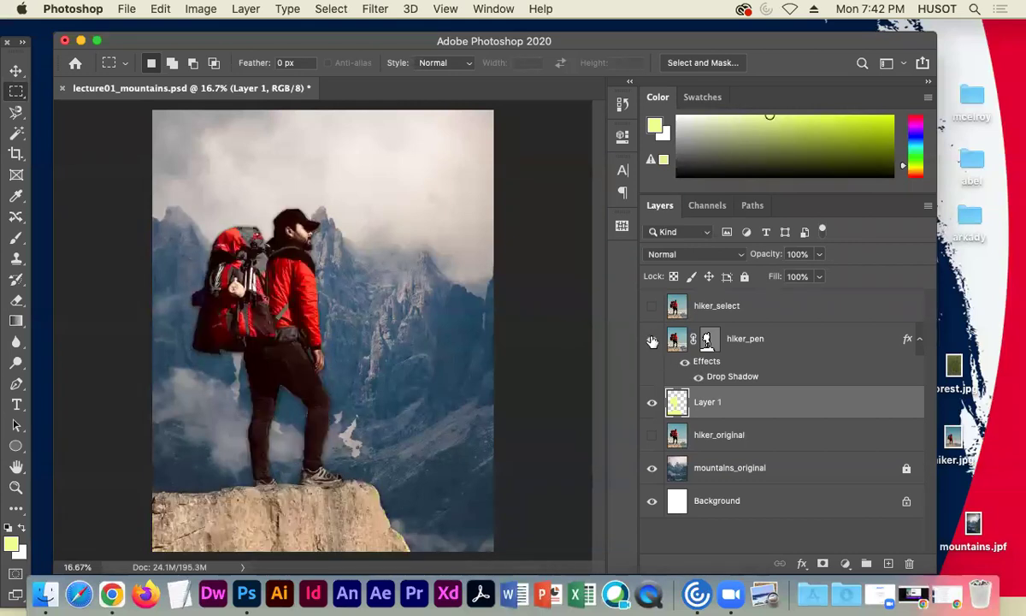
- Distort the Layer 1 silhouette by its two upper corners to about 104% width and 102% height, exposing a rim around the hiker
{"action": "left_click", "coordinate": [210, 12]}
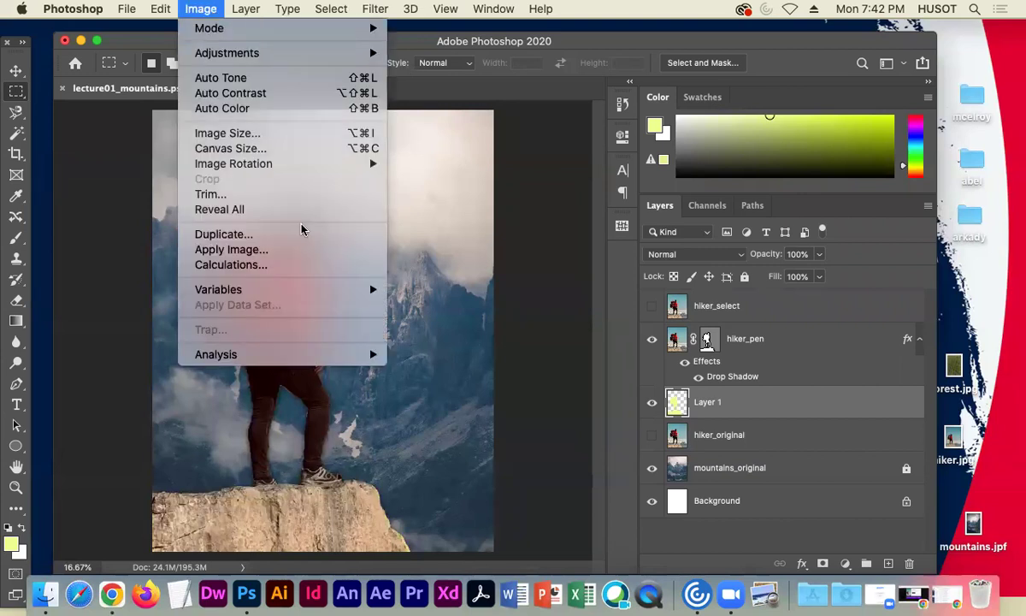
{"action": "mouse_move", "coordinate": [330, 10]}
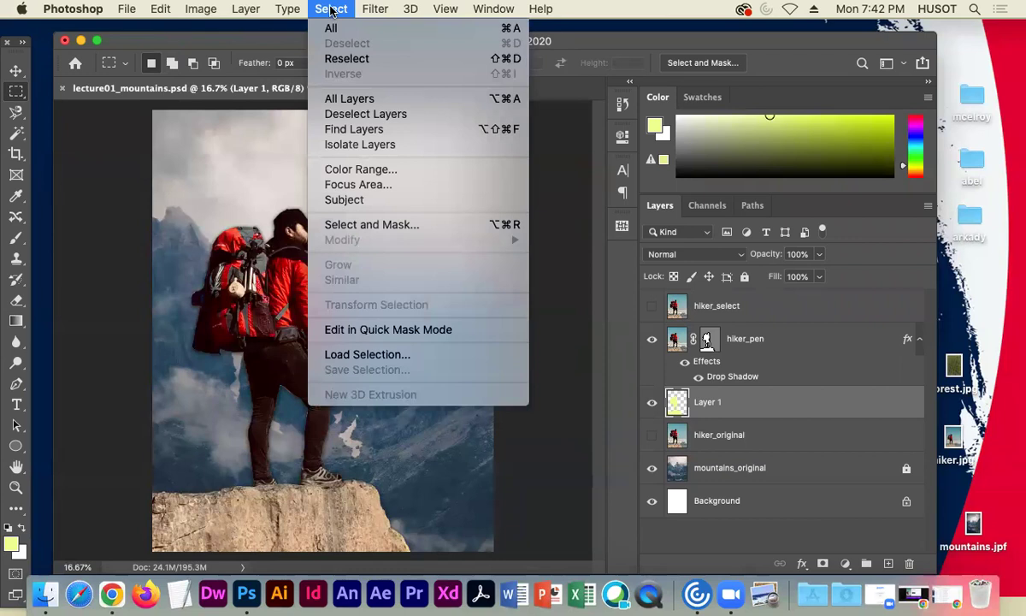
{"action": "mouse_move", "coordinate": [229, 12]}
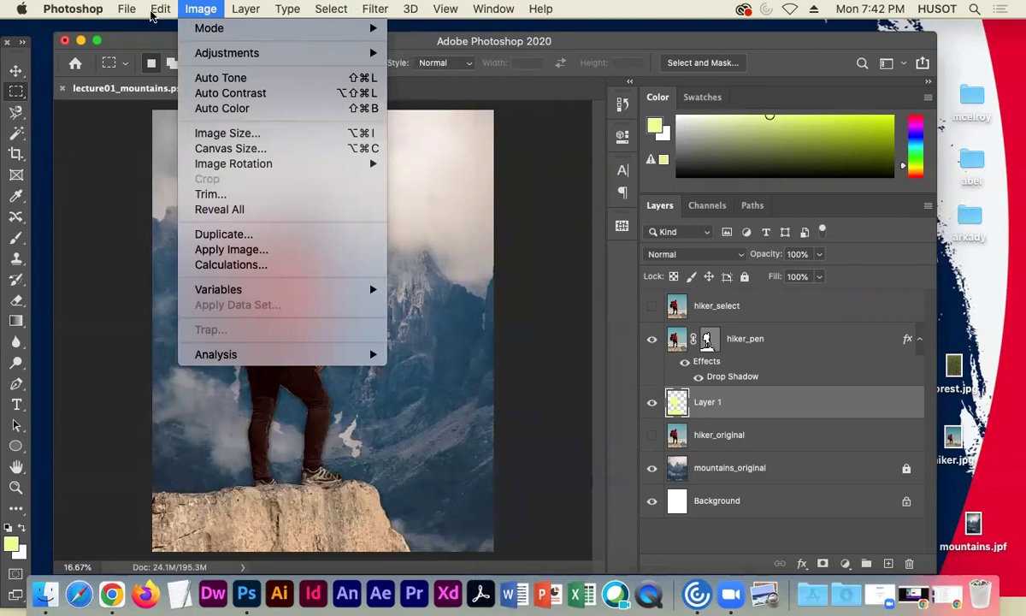
{"action": "mouse_move", "coordinate": [160, 11]}
{"action": "mouse_move", "coordinate": [301, 384]}
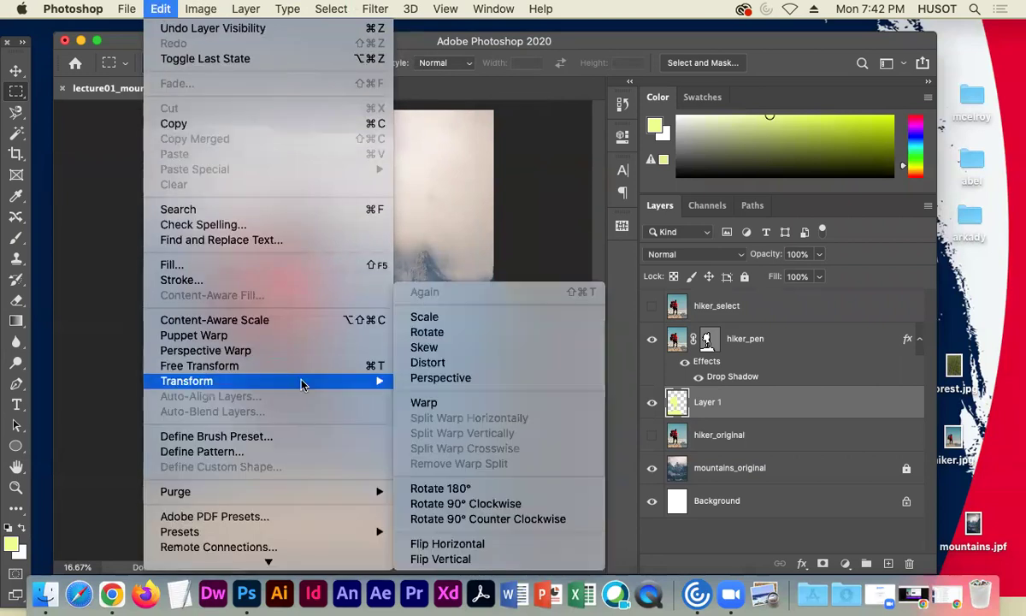
{"action": "left_click", "coordinate": [441, 364]}
{"action": "left_click_drag", "start_coordinate": [413, 211], "coordinate": [419, 222]}
{"action": "left_click_drag", "start_coordinate": [153, 208], "coordinate": [154, 203]}
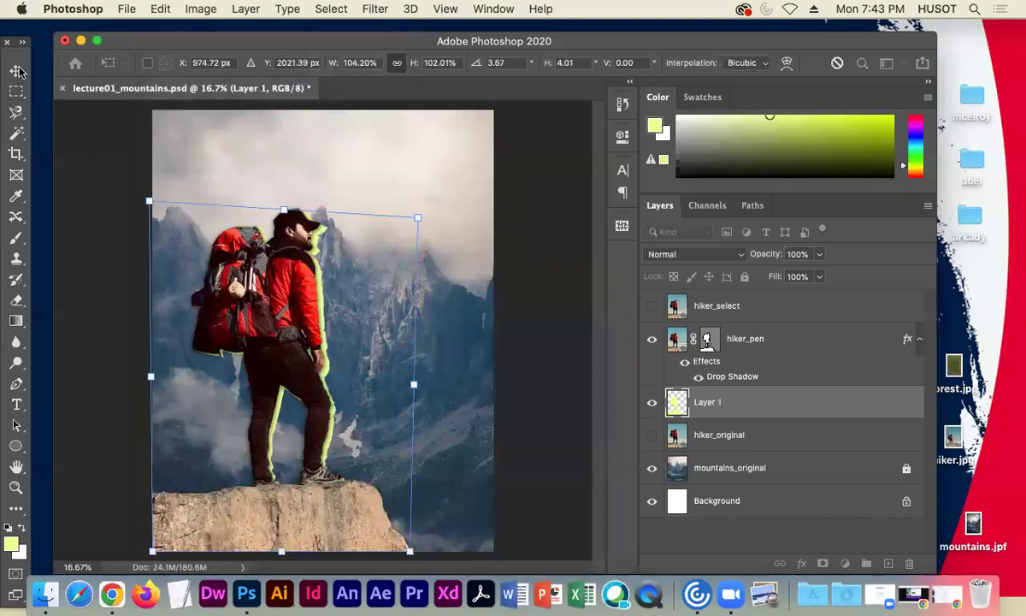
{"action": "key", "text": "Return"}
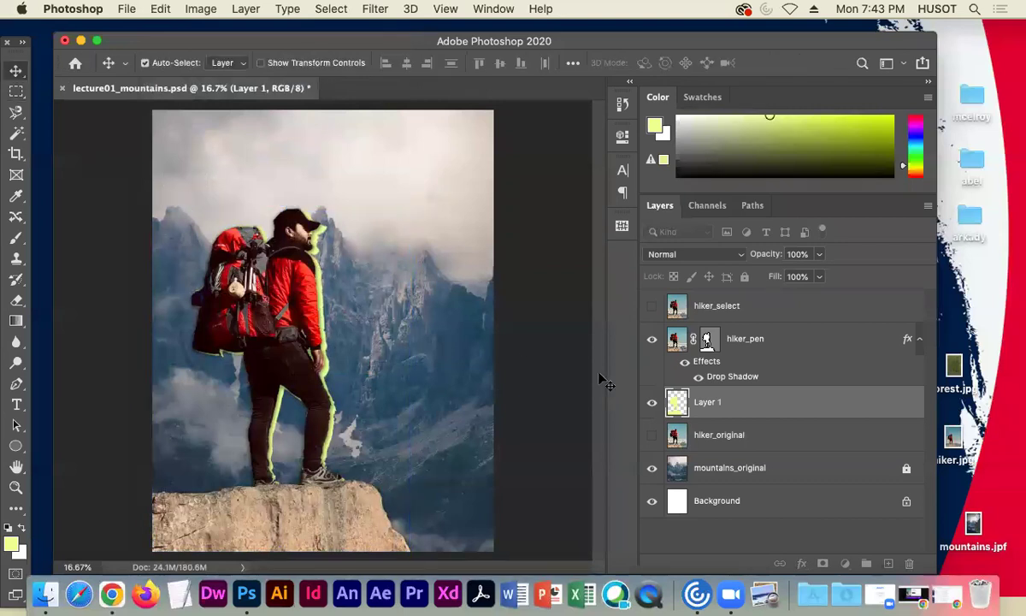
- Rename Layer 1, which holds the yellow-green silhouette, as "silo distort"
{"action": "double_click", "coordinate": [722, 400]}
{"action": "type", "text": "s"}
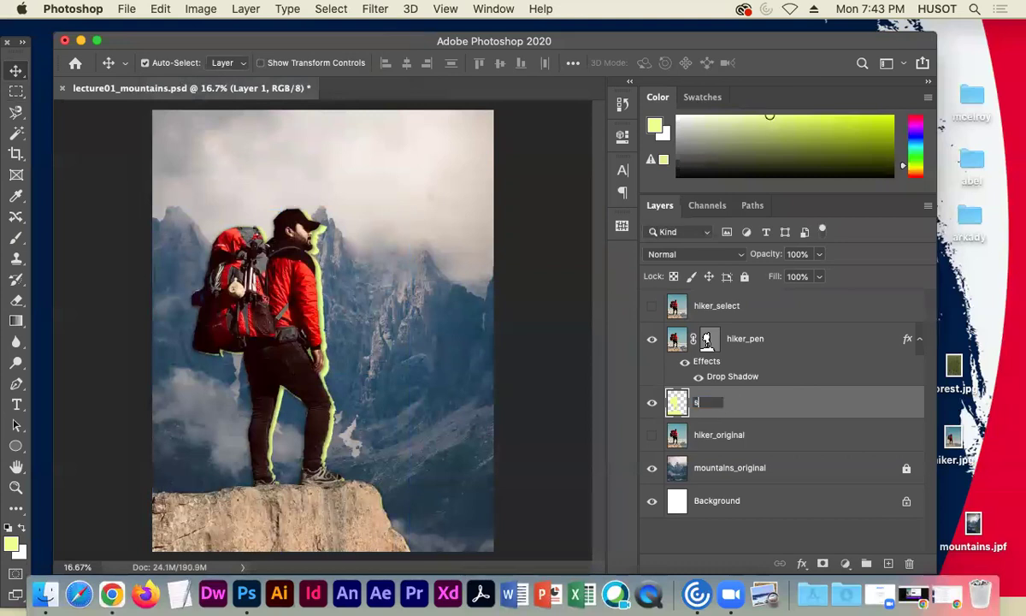
{"action": "type", "text": "ilo distort"}
{"action": "key", "text": "Return"}
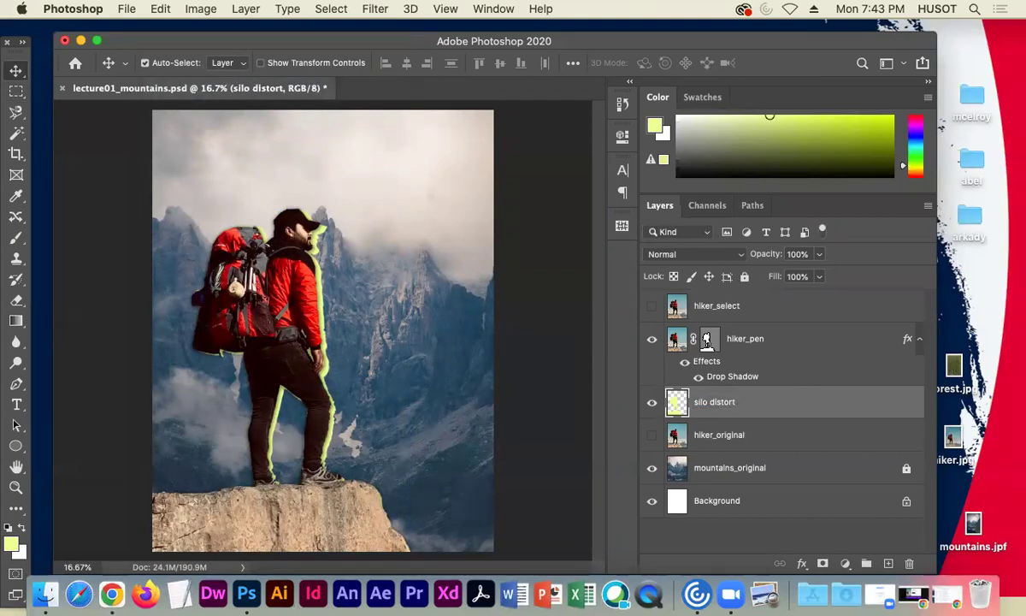
- Enable an Outer Glow effect on the silo distort layer with its blend mode set to Multiply
{"action": "double_click", "coordinate": [816, 397]}
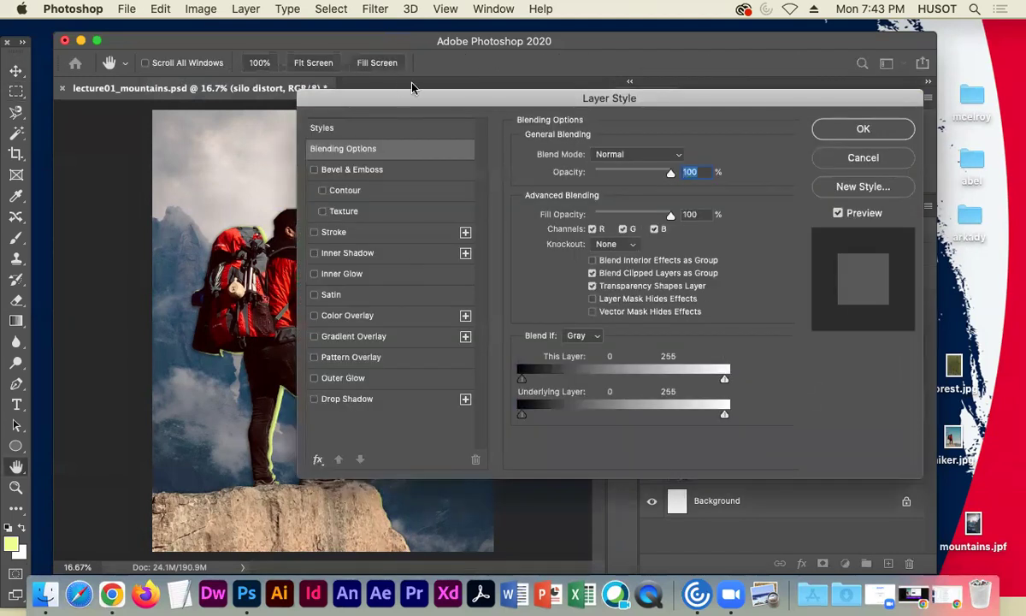
{"action": "left_click_drag", "start_coordinate": [396, 106], "coordinate": [501, 96]}
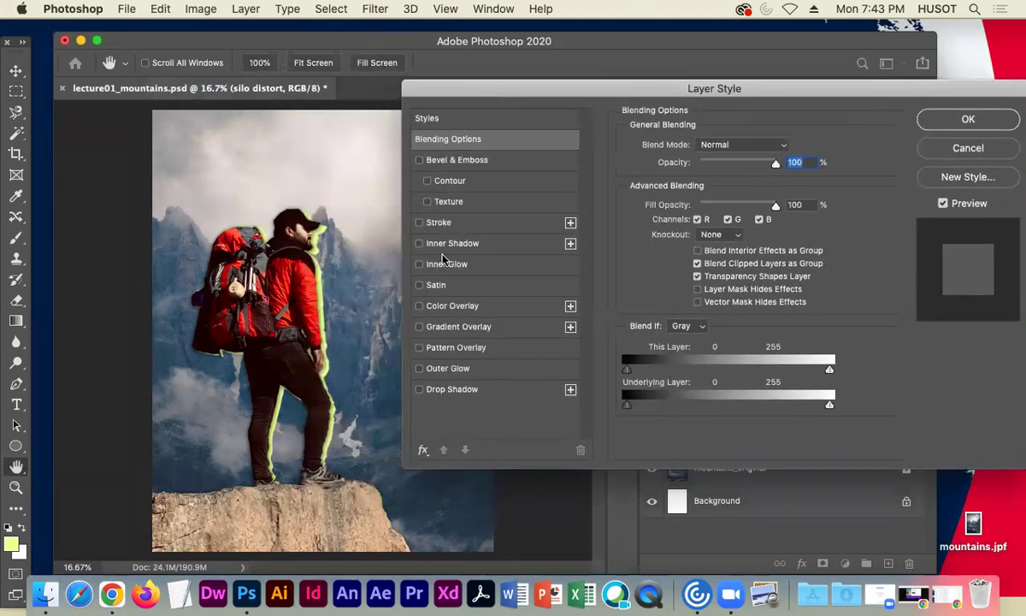
{"action": "left_click", "coordinate": [454, 369]}
{"action": "left_click_drag", "start_coordinate": [633, 86], "coordinate": [593, 70]}
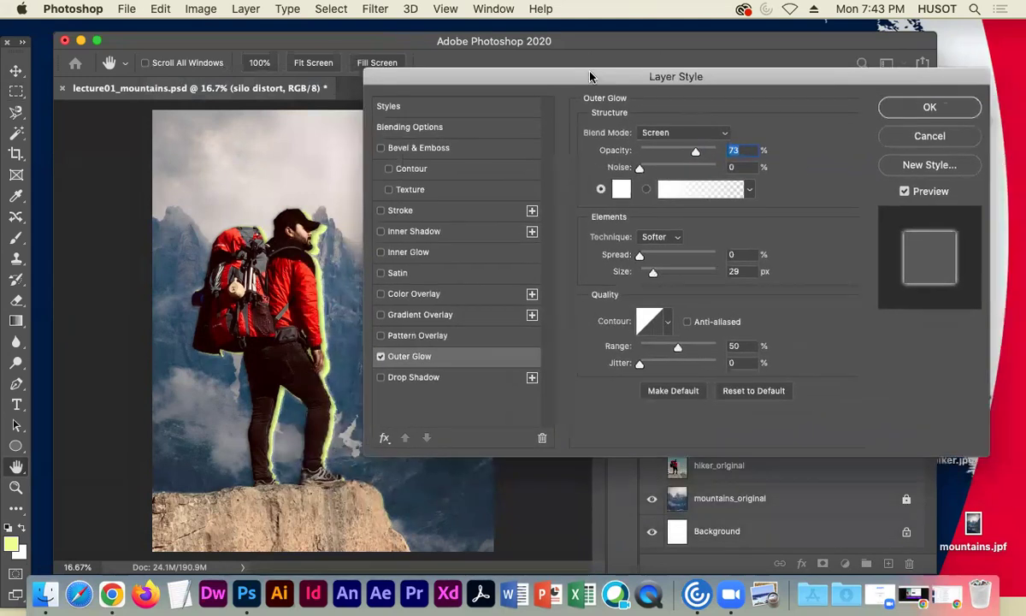
{"action": "left_click", "coordinate": [684, 128]}
{"action": "mouse_move", "coordinate": [673, 15]}
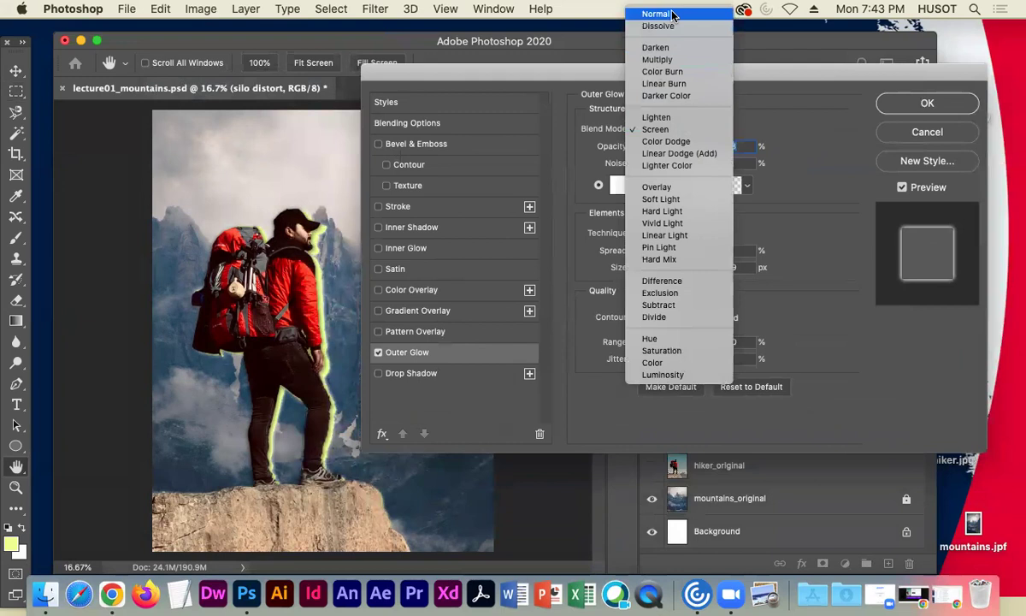
{"action": "left_click", "coordinate": [667, 60]}
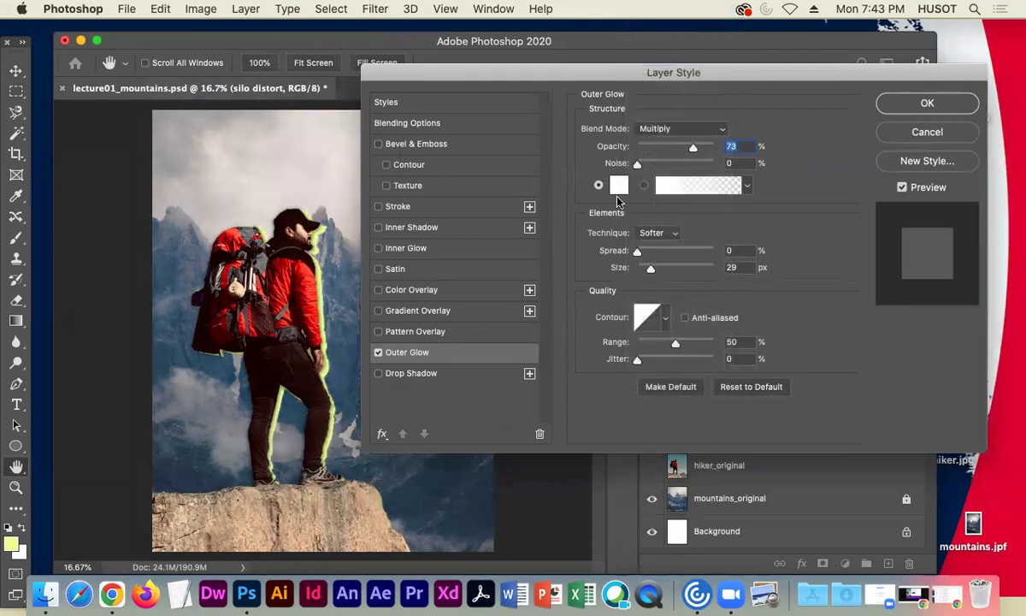
- Set the outer glow color to pale yellow-green e9fdb4, lower the glow's opacity and apply the layer style
{"action": "left_click", "coordinate": [615, 193]}
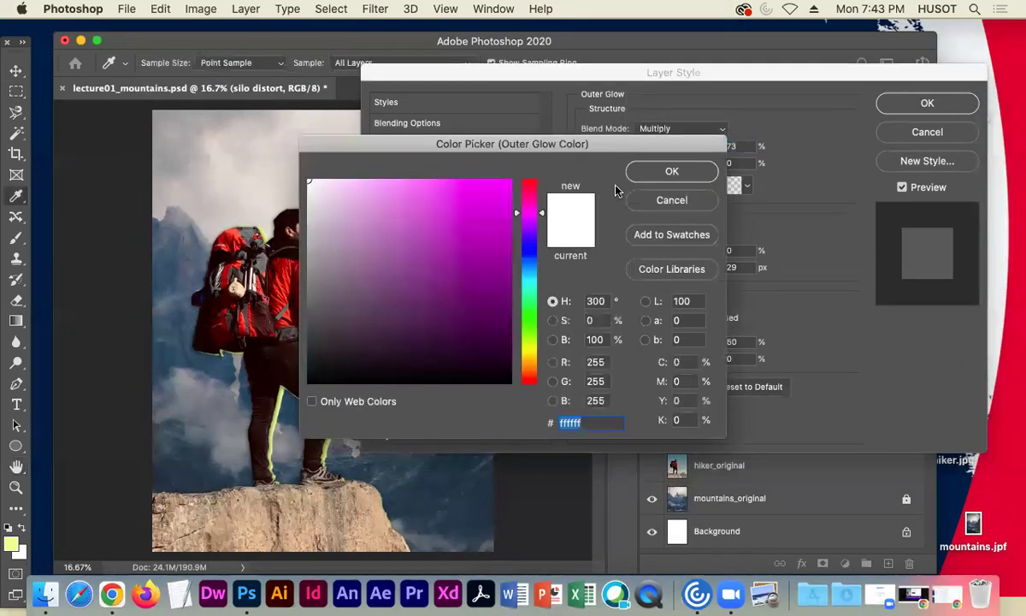
{"action": "left_click", "coordinate": [530, 341]}
{"action": "left_click", "coordinate": [366, 182]}
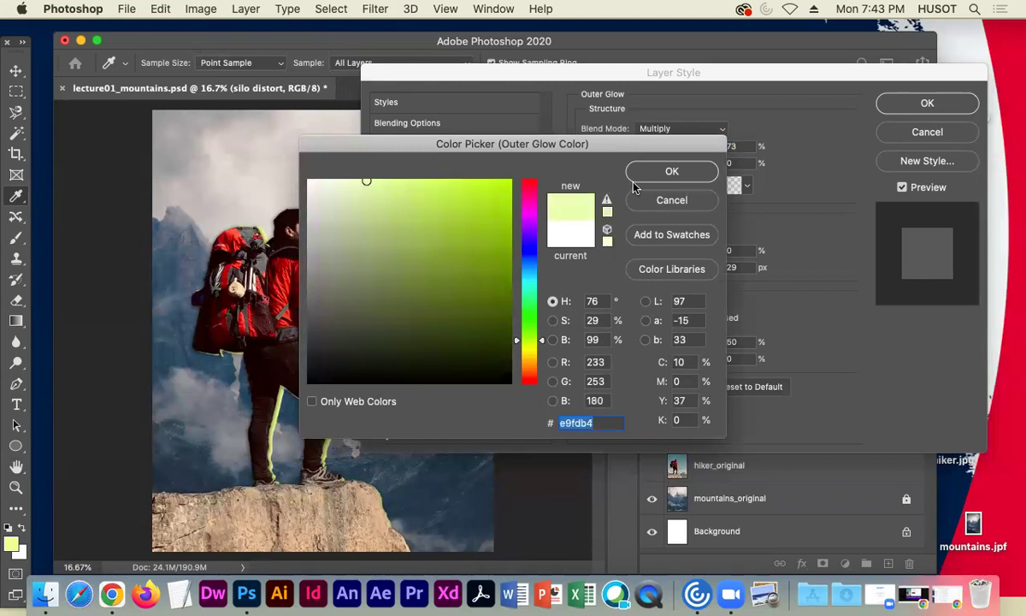
{"action": "left_click", "coordinate": [665, 169]}
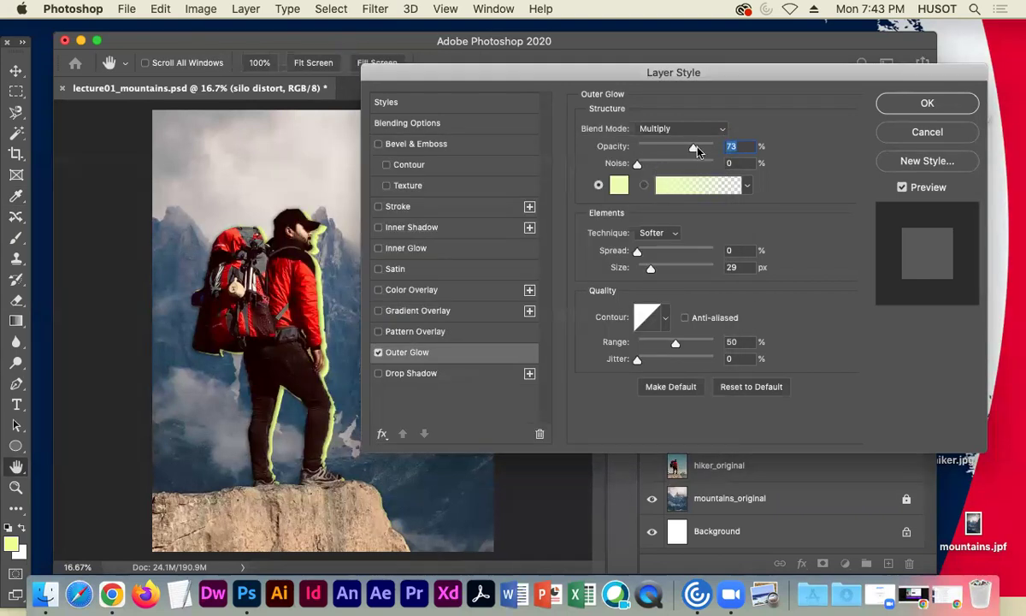
{"action": "left_click_drag", "start_coordinate": [691, 149], "coordinate": [650, 152]}
{"action": "left_click_drag", "start_coordinate": [646, 149], "coordinate": [649, 152]}
{"action": "left_click", "coordinate": [911, 105]}
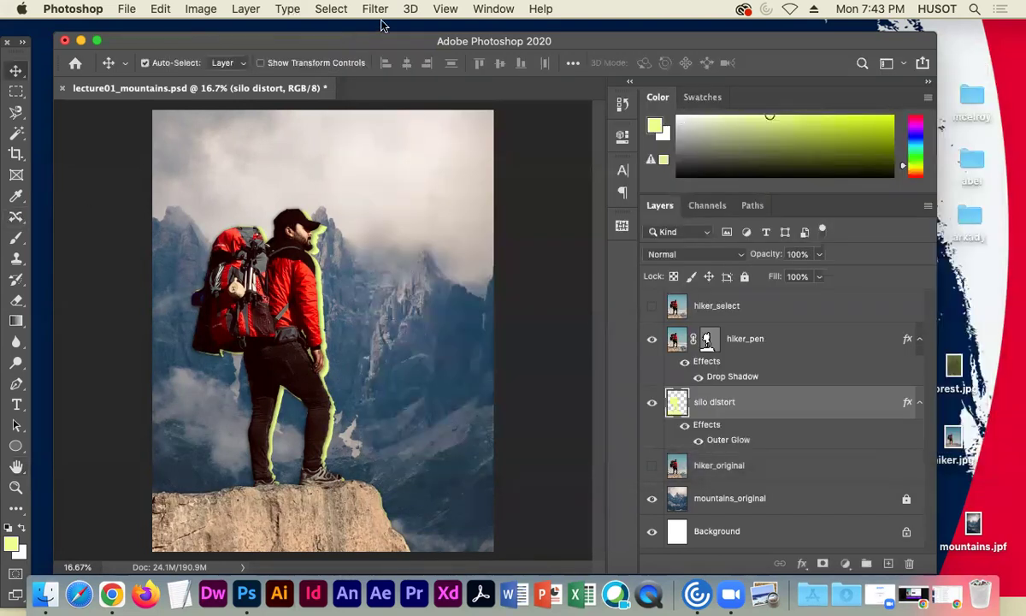
- Apply the basic Blur filter to the silo distort layer
{"action": "left_click", "coordinate": [377, 10]}
{"action": "mouse_move", "coordinate": [528, 198]}
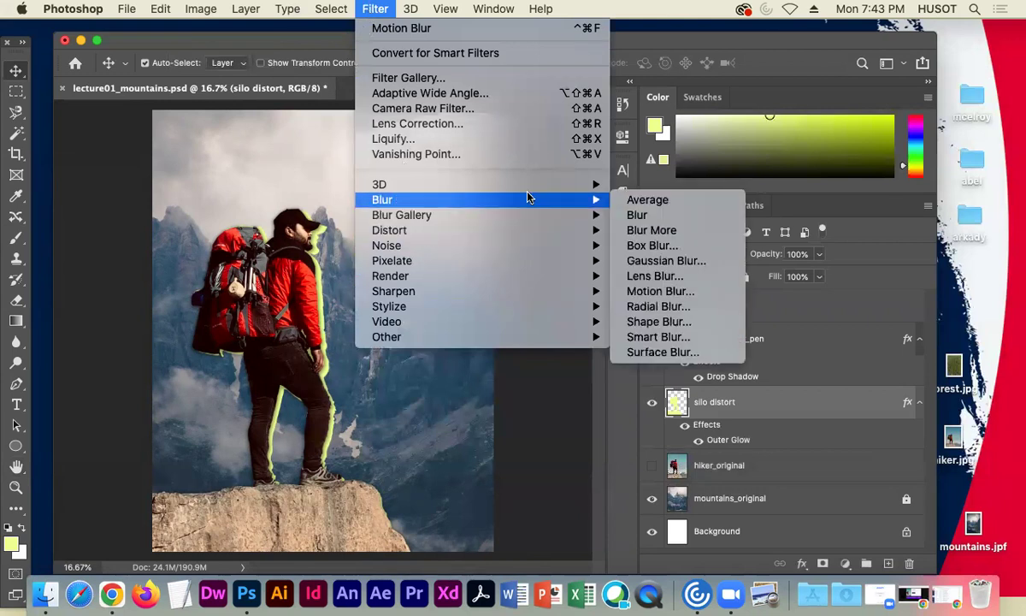
{"action": "left_click", "coordinate": [640, 215]}
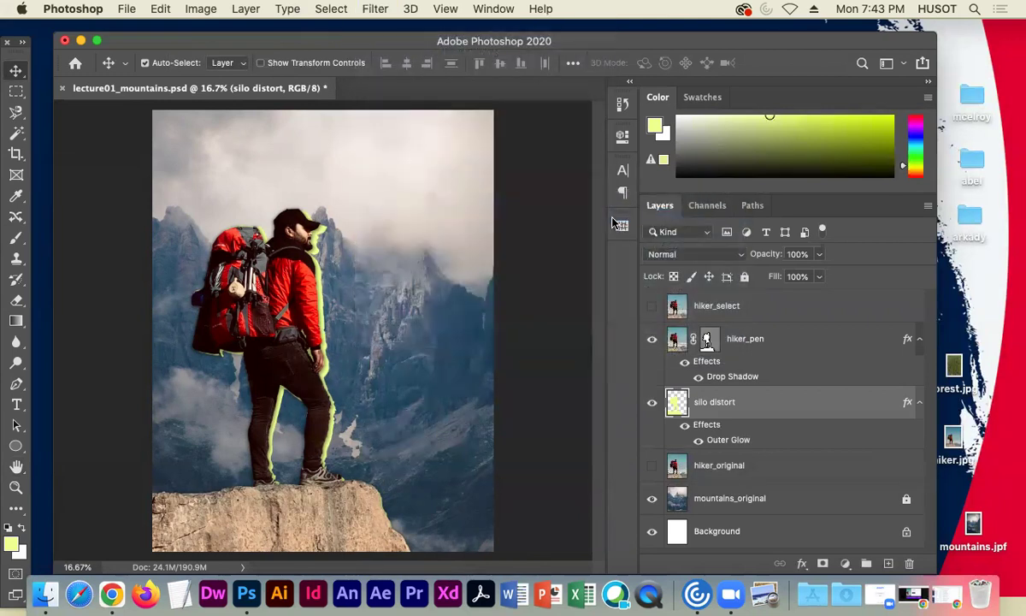
- Apply a Motion Blur of 158 pixels at a -30° angle to the silo distort layer and shift the silhouette slightly up and left
{"action": "left_click", "coordinate": [442, 8]}
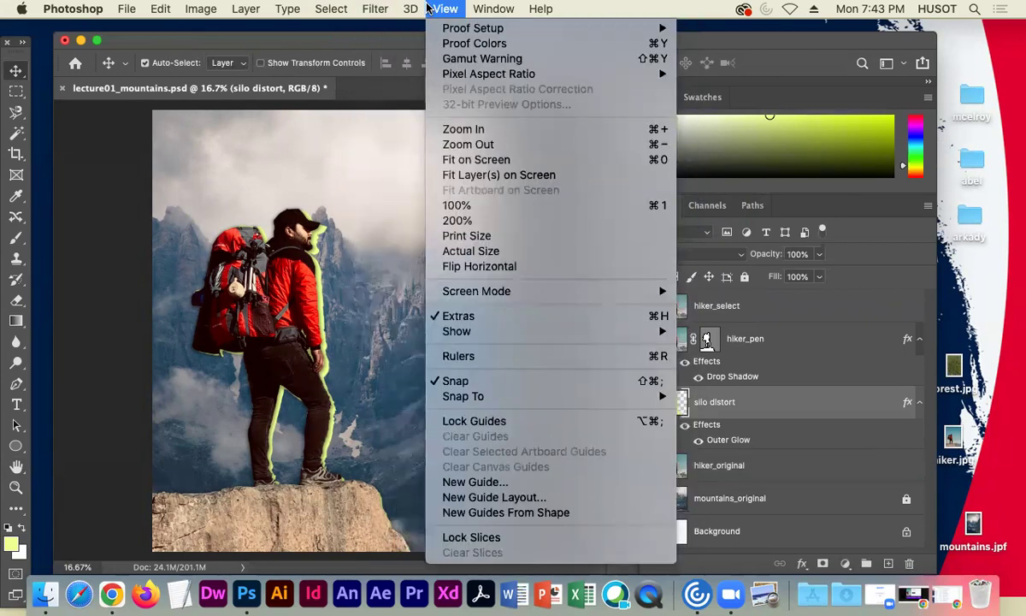
{"action": "mouse_move", "coordinate": [376, 9]}
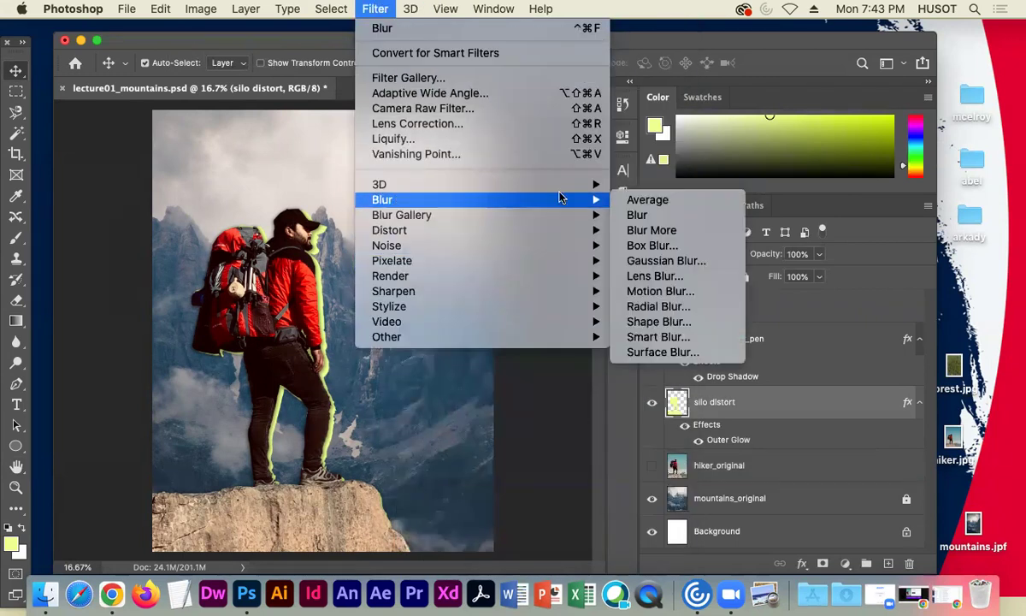
{"action": "mouse_move", "coordinate": [581, 197]}
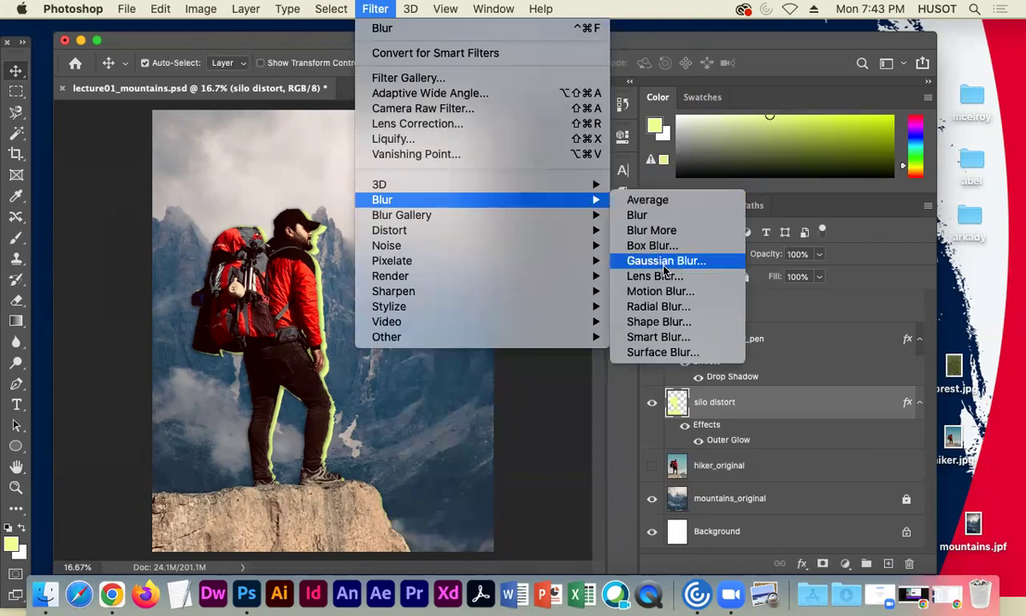
{"action": "left_click", "coordinate": [663, 291]}
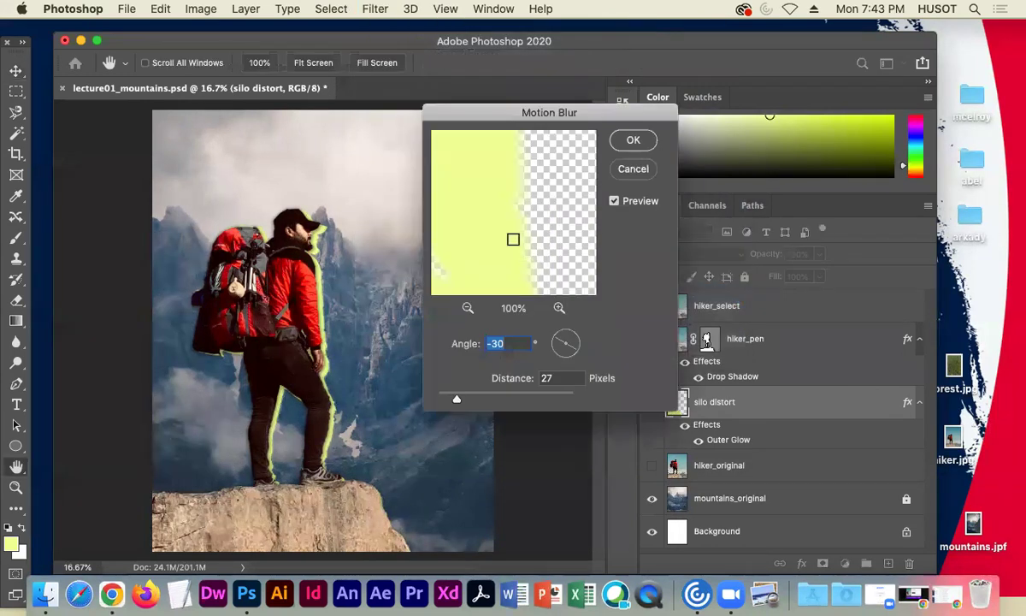
{"action": "left_click_drag", "start_coordinate": [460, 402], "coordinate": [500, 401]}
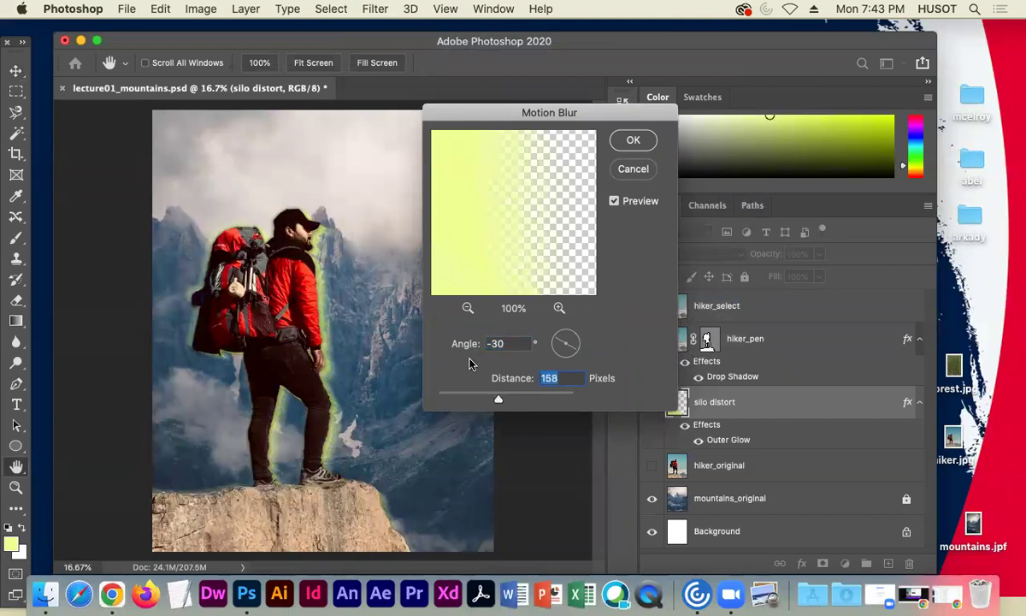
{"action": "left_click", "coordinate": [633, 140]}
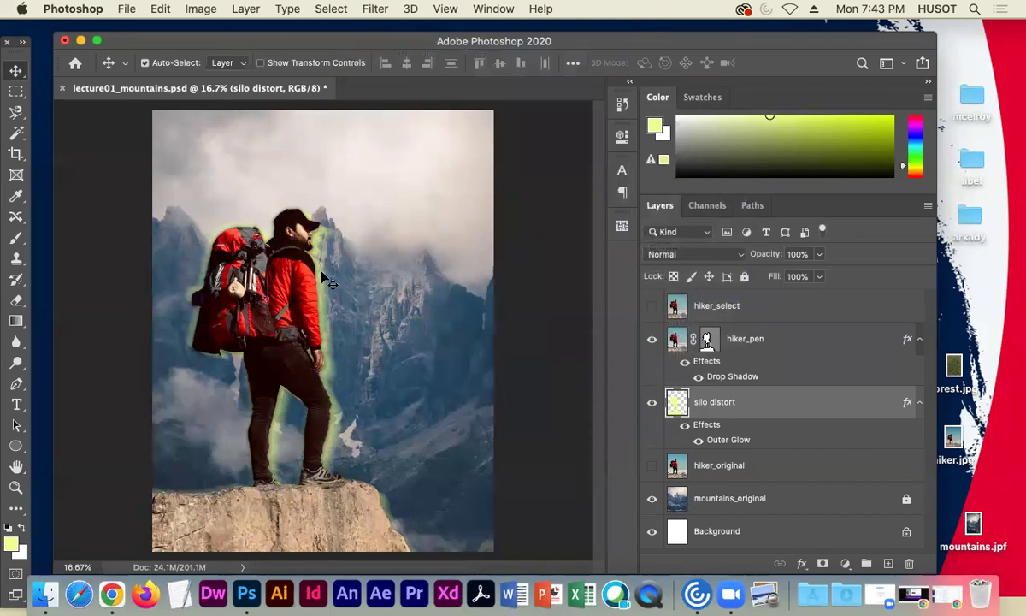
{"action": "left_click_drag", "start_coordinate": [323, 276], "coordinate": [318, 274]}
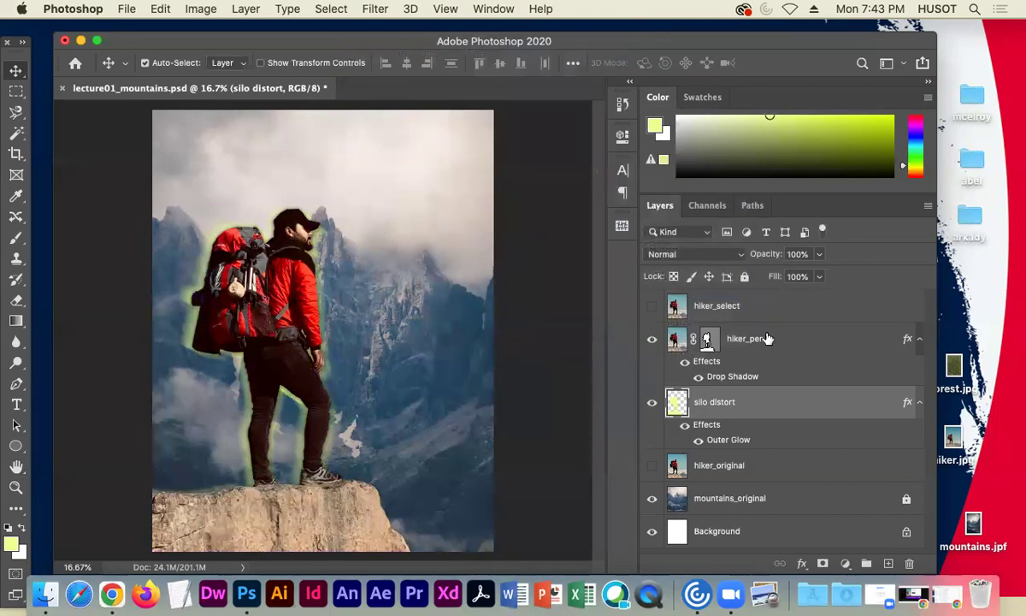
- Lower the silo distort layer's opacity to 50%
{"action": "left_click", "coordinate": [818, 255]}
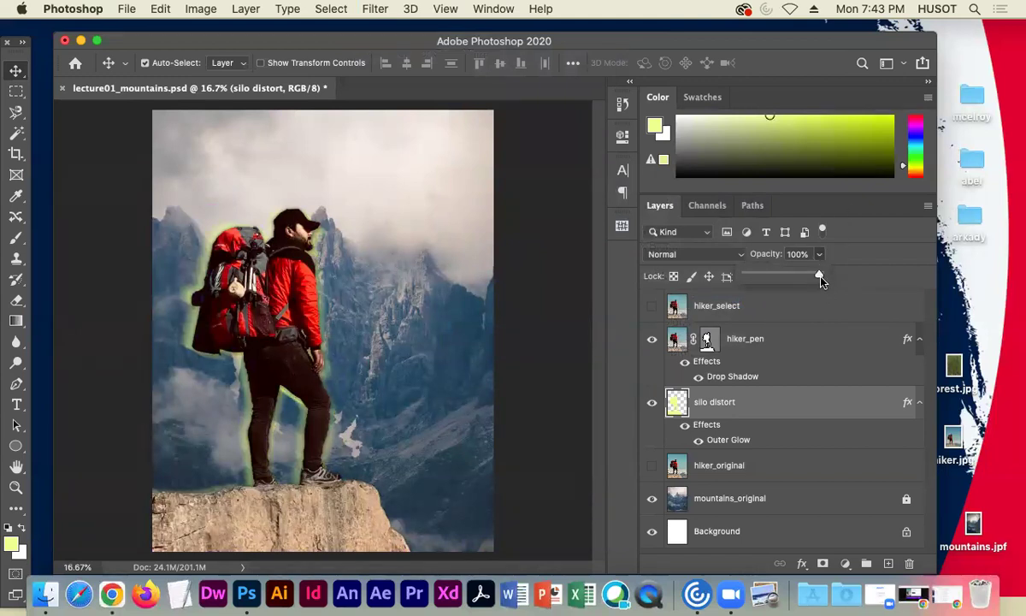
{"action": "left_click_drag", "start_coordinate": [780, 277], "coordinate": [779, 276]}
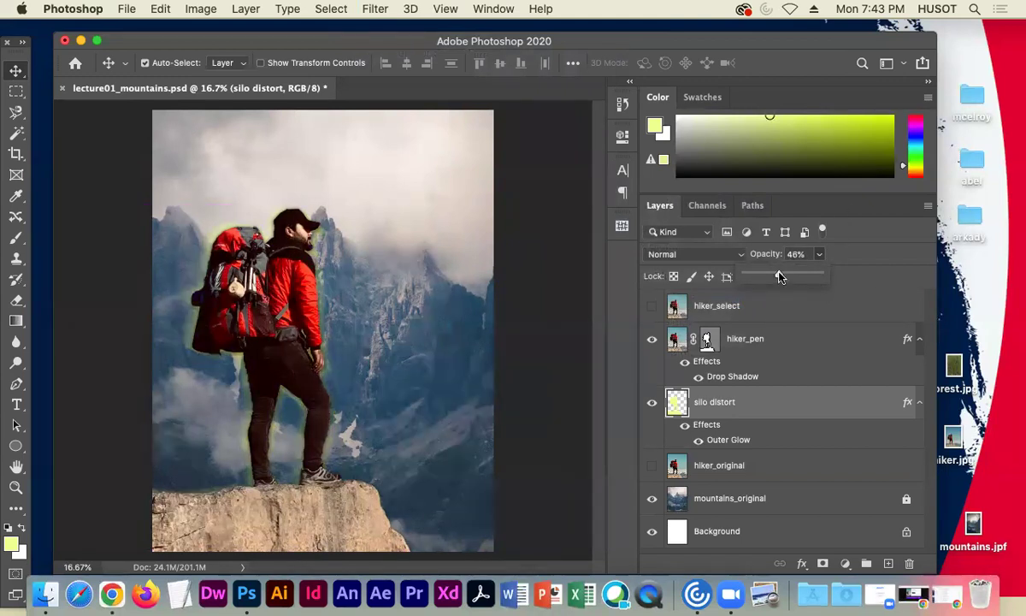
{"action": "left_click", "coordinate": [145, 156]}
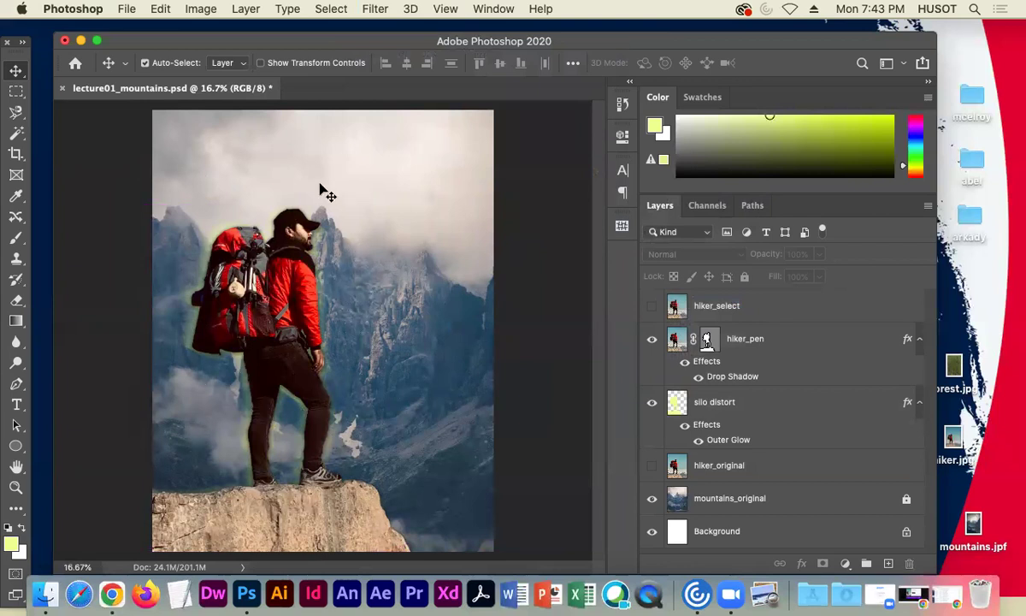
- Erase the glow around the hiker's legs on the silo distort layer with a soft 348-pixel Eraser
{"action": "left_click", "coordinate": [762, 406]}
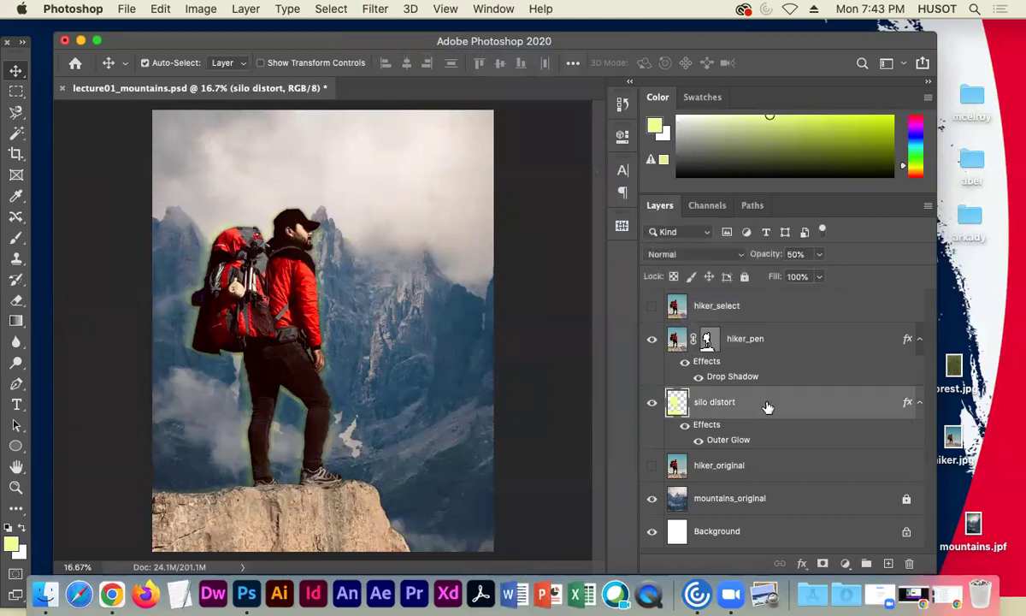
{"action": "mouse_move", "coordinate": [16, 299]}
{"action": "left_mouse_down"}
{"action": "mouse_move", "coordinate": [50, 309]}
{"action": "mouse_move", "coordinate": [16, 299]}
{"action": "mouse_move", "coordinate": [56, 298]}
{"action": "left_mouse_up"}
{"action": "left_click", "coordinate": [16, 279]}
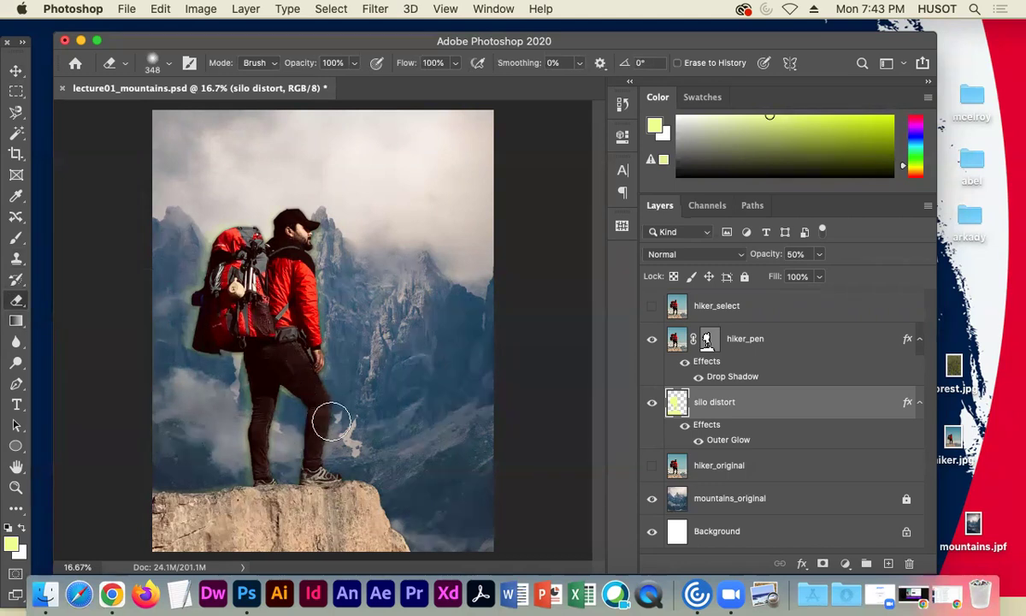
{"action": "mouse_move", "coordinate": [190, 370]}
{"action": "left_mouse_down"}
{"action": "mouse_move", "coordinate": [230, 258]}
{"action": "mouse_move", "coordinate": [312, 229]}
{"action": "mouse_move", "coordinate": [340, 253]}
{"action": "mouse_move", "coordinate": [353, 361]}
{"action": "left_mouse_up"}
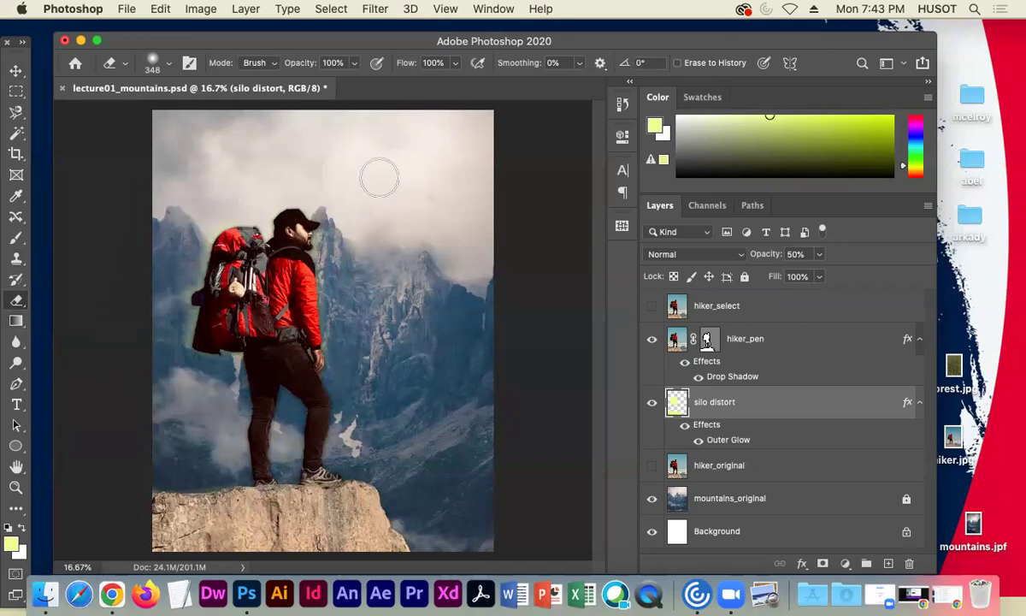
{"action": "left_click", "coordinate": [16, 91]}
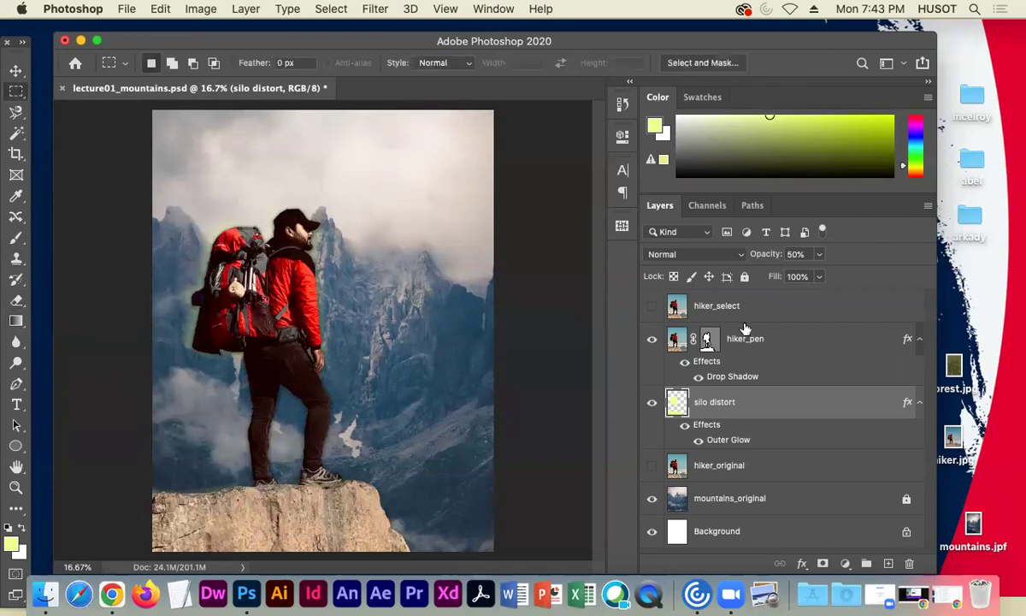
- Set the silo distort layer's opacity to 63%
{"action": "left_click", "coordinate": [818, 254]}
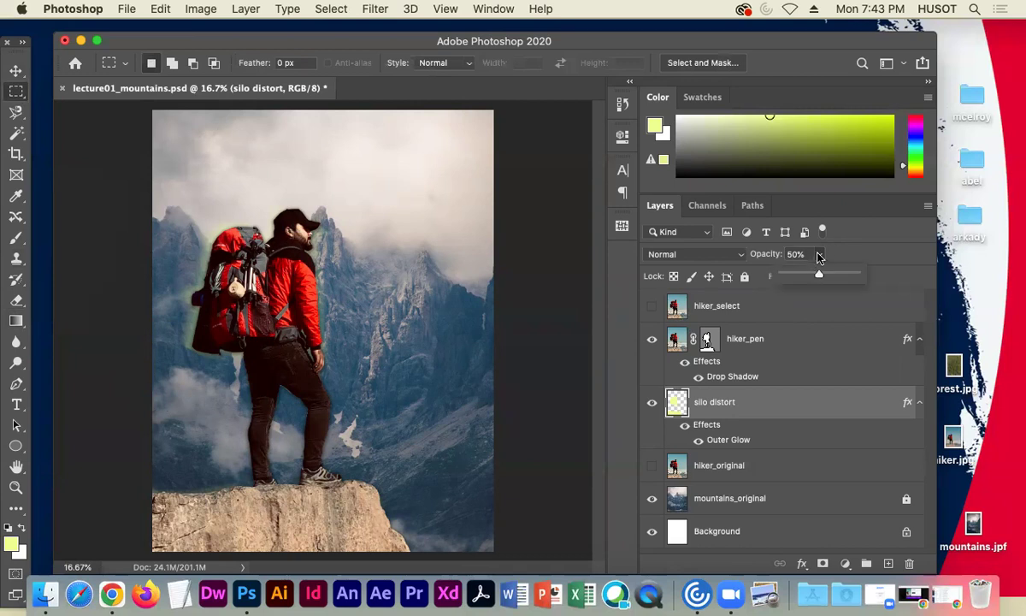
{"action": "left_click_drag", "start_coordinate": [818, 273], "coordinate": [829, 275]}
{"action": "left_click", "coordinate": [149, 231]}
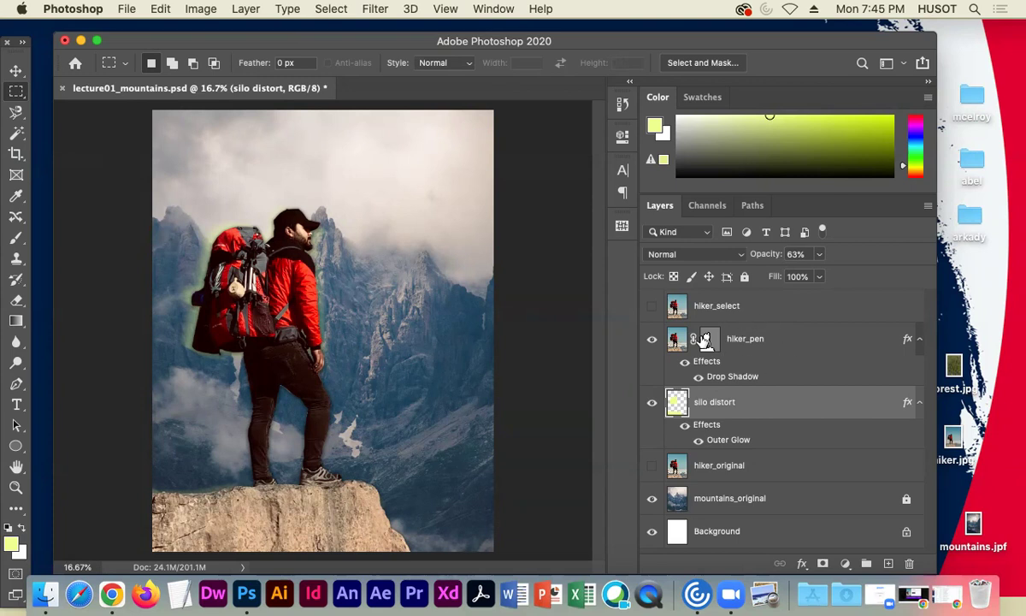
- Hide the hiker_pen and silo distort layers, and select and show the hiker_select layer
{"action": "left_click", "coordinate": [652, 338]}
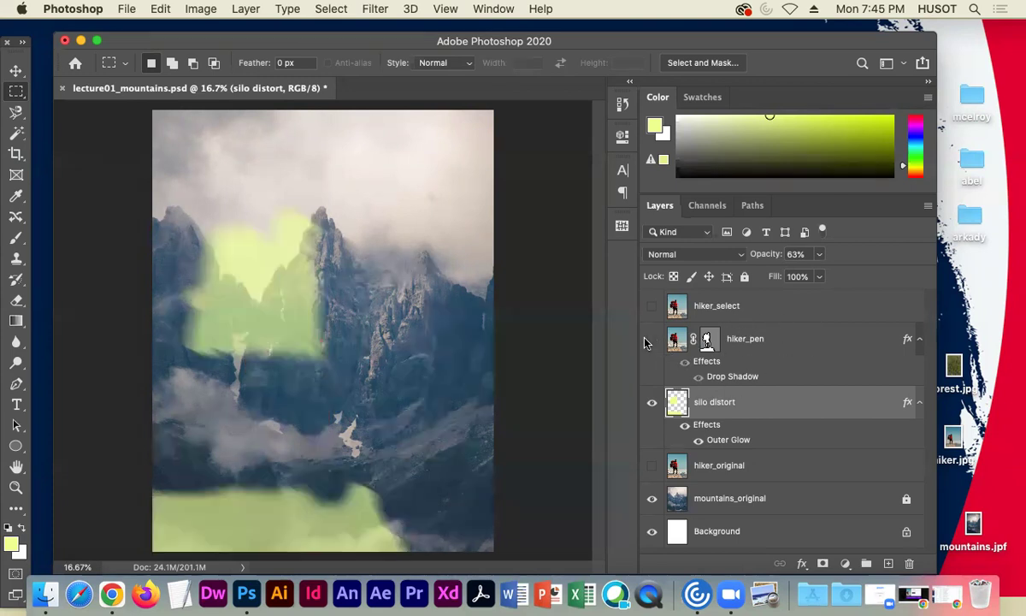
{"action": "left_click", "coordinate": [652, 404]}
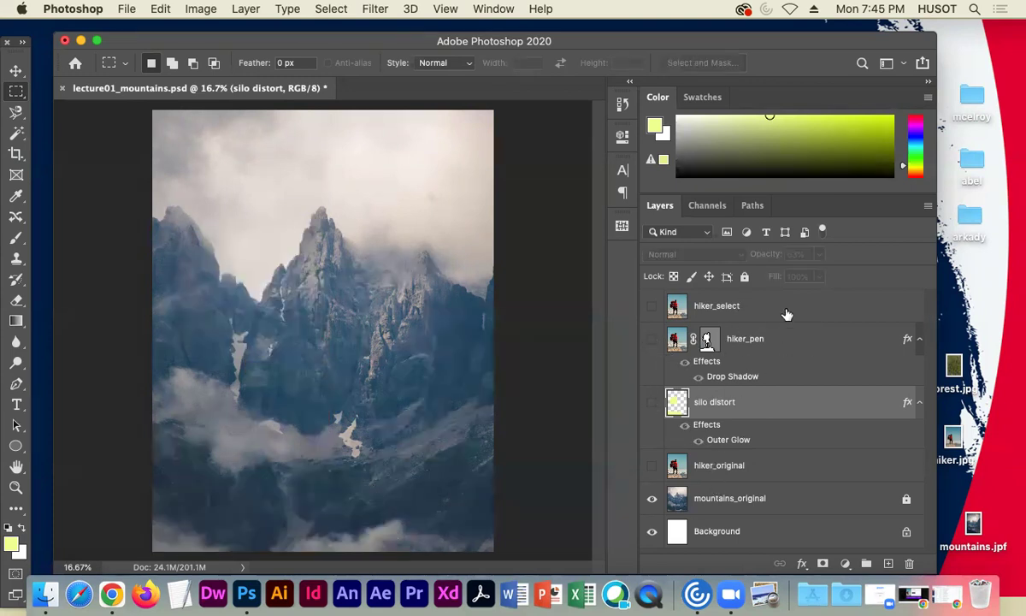
{"action": "left_click", "coordinate": [743, 299]}
{"action": "left_click", "coordinate": [653, 306]}
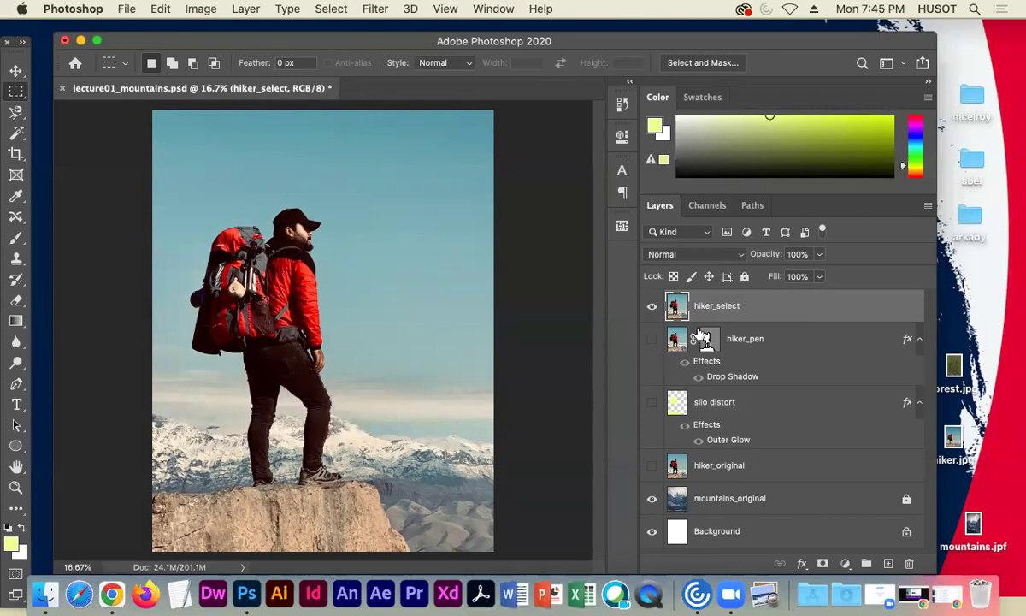
{"action": "left_click", "coordinate": [650, 308]}
{"action": "left_click", "coordinate": [650, 308]}
{"action": "left_click", "coordinate": [650, 309]}
{"action": "left_click", "coordinate": [650, 308]}
- Start Select and Mask on the hiker_select layer with the Quick Selection tool and set the preview transparency to 64%
{"action": "left_click_drag", "start_coordinate": [15, 90], "coordinate": [77, 89]}
{"action": "left_click", "coordinate": [689, 63]}
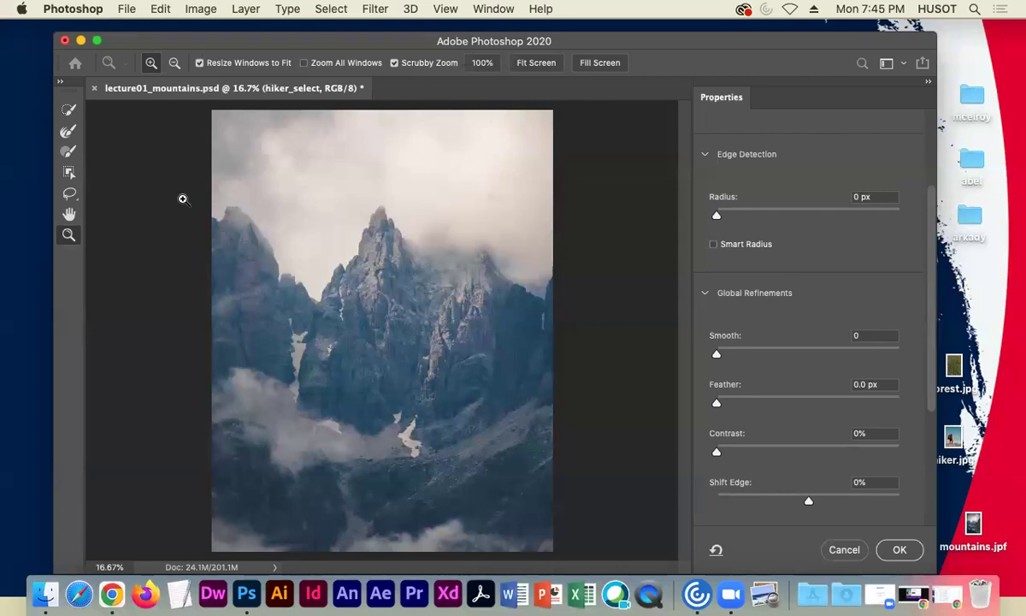
{"action": "left_click", "coordinate": [69, 109]}
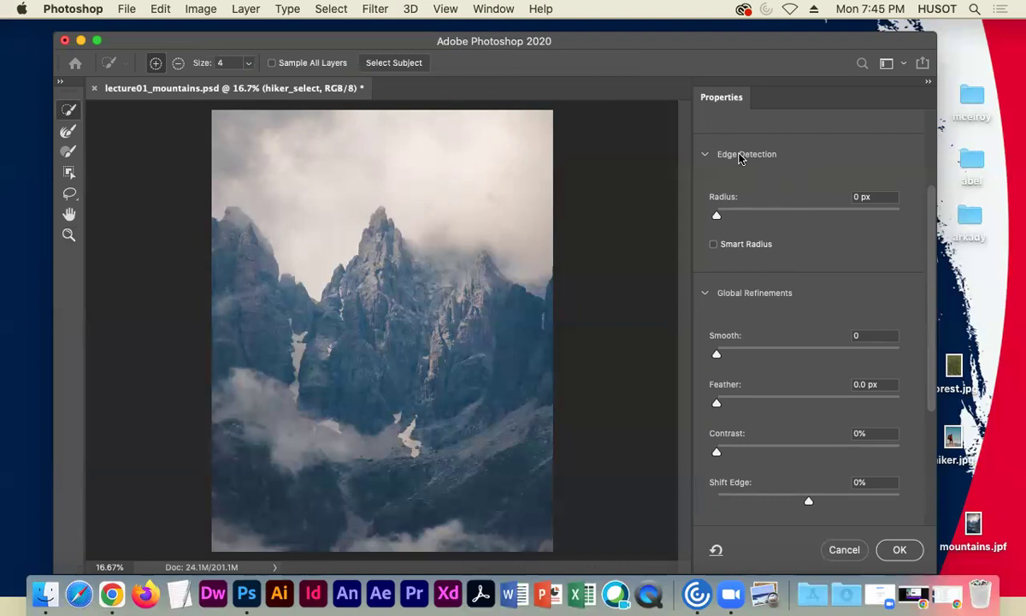
{"action": "scroll", "coordinate": [909, 270], "scroll_direction": "up", "scroll_amount": 3}
{"action": "scroll", "coordinate": [906, 274], "scroll_direction": "down", "scroll_amount": 3}
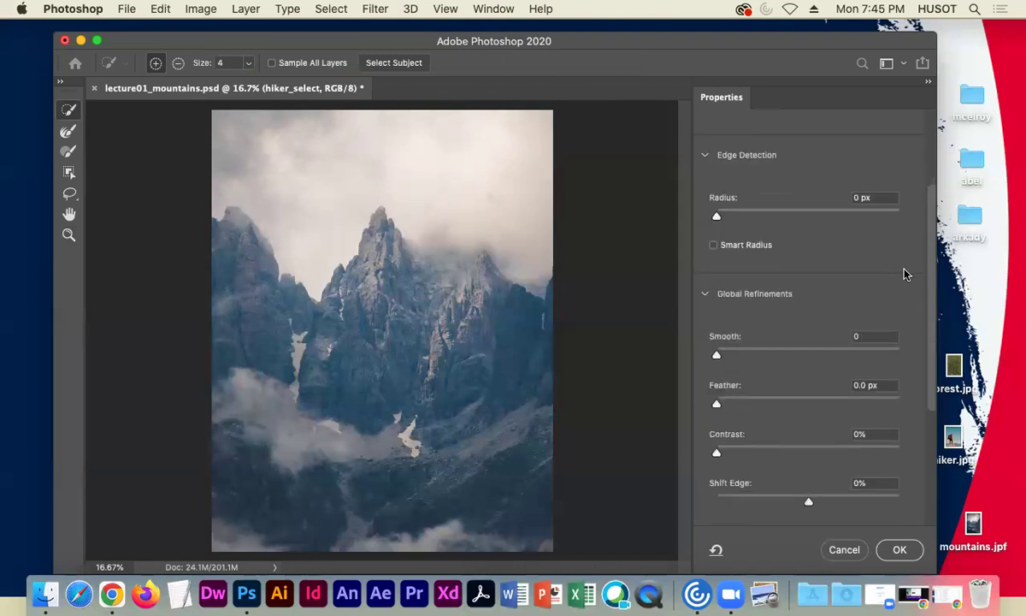
{"action": "scroll", "coordinate": [906, 274], "scroll_direction": "down", "scroll_amount": 3}
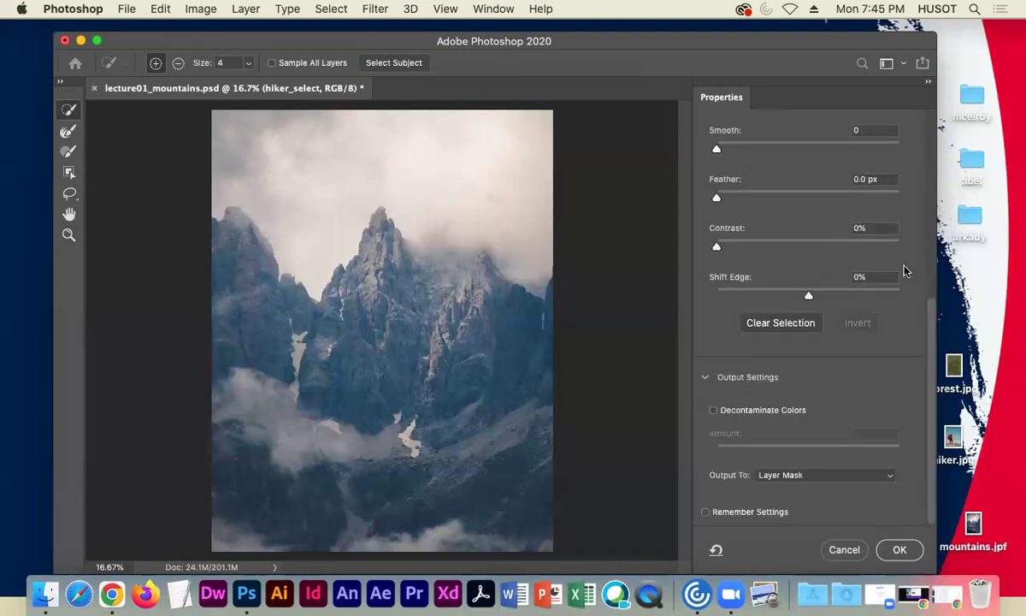
{"action": "scroll", "coordinate": [906, 271], "scroll_direction": "up", "scroll_amount": 5}
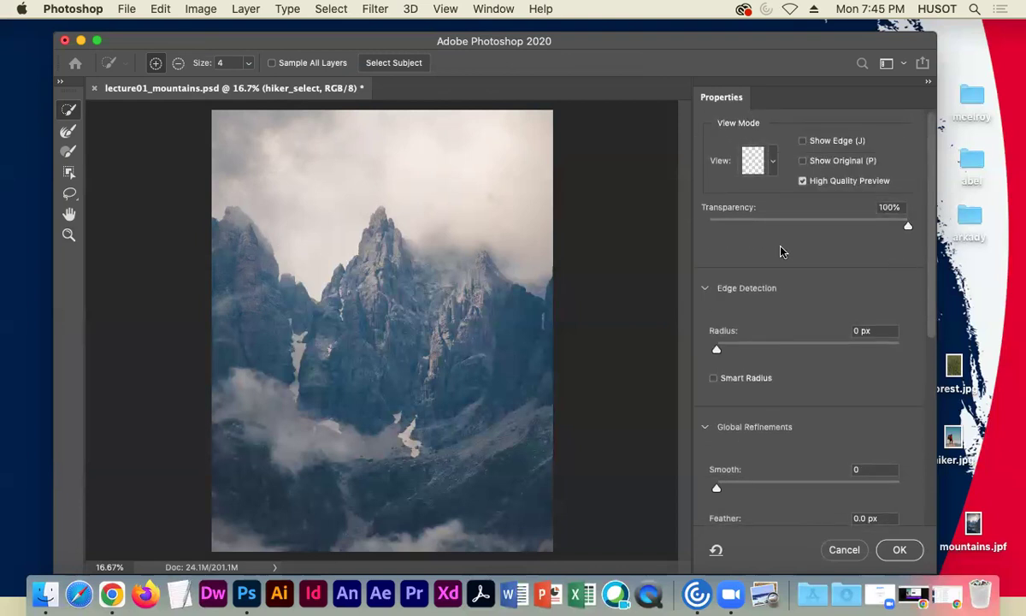
{"action": "left_click_drag", "start_coordinate": [910, 231], "coordinate": [836, 225]}
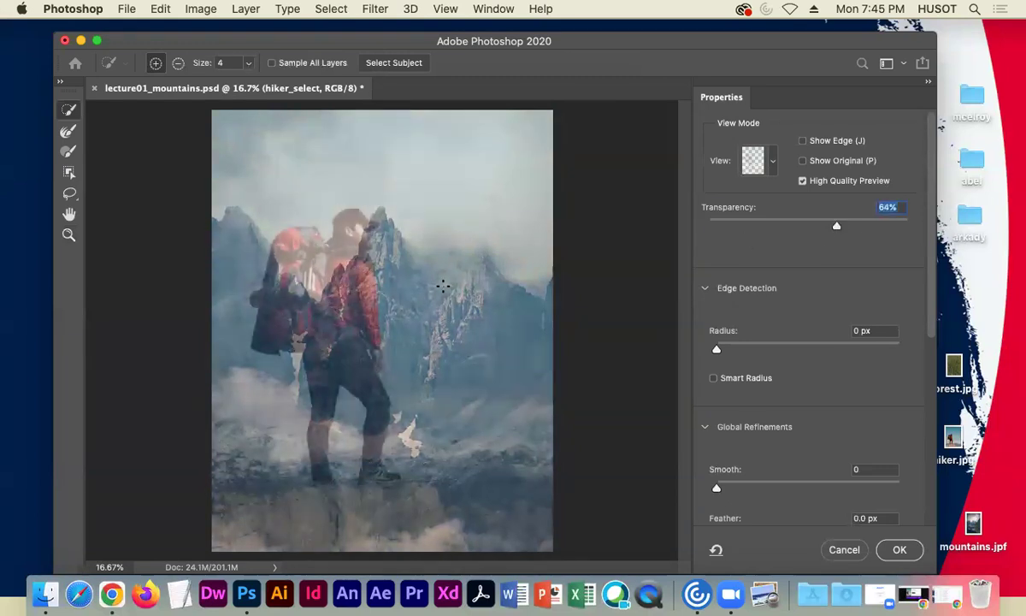
- Set the Quick Selection brush size to 52 after a trial stroke on the hiker
{"action": "left_click_drag", "start_coordinate": [350, 251], "coordinate": [377, 224]}
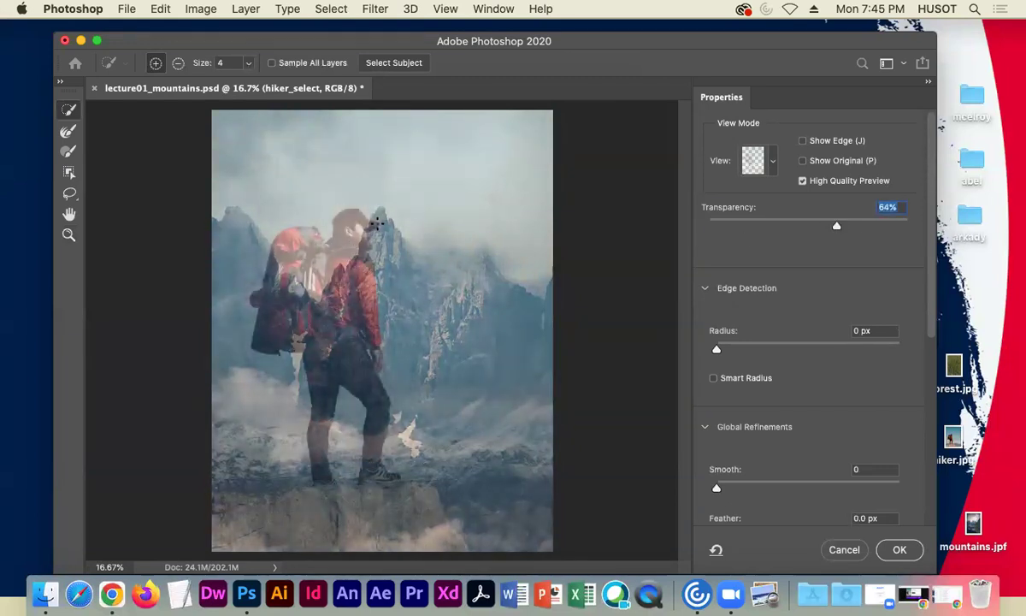
{"action": "left_click", "coordinate": [248, 62]}
{"action": "left_click_drag", "start_coordinate": [236, 82], "coordinate": [281, 81]}
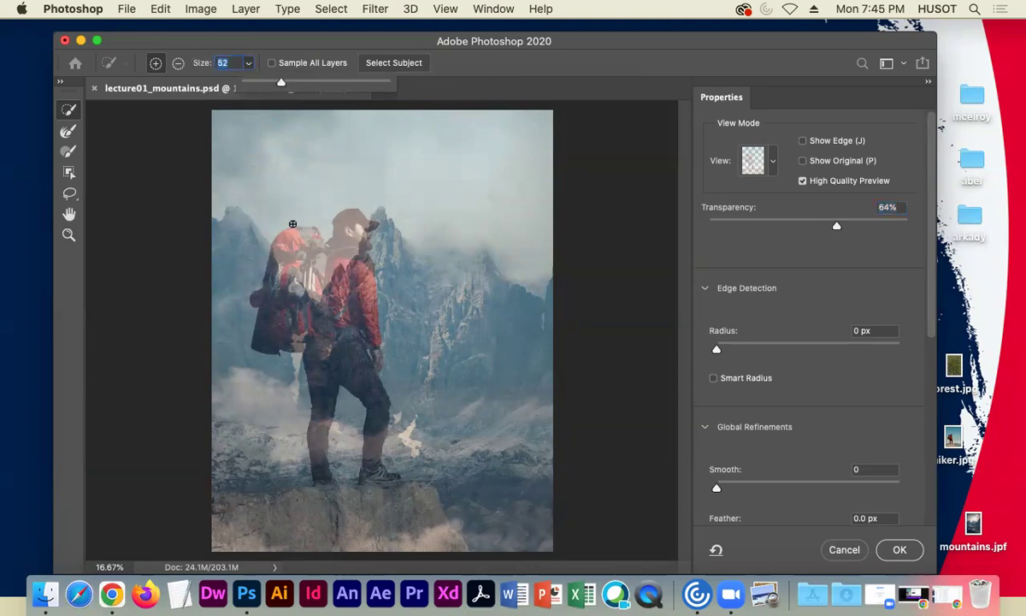
- Paint a quick selection over the hiker's head, upper jacket and backpack
{"action": "left_click_drag", "start_coordinate": [351, 293], "coordinate": [352, 259]}
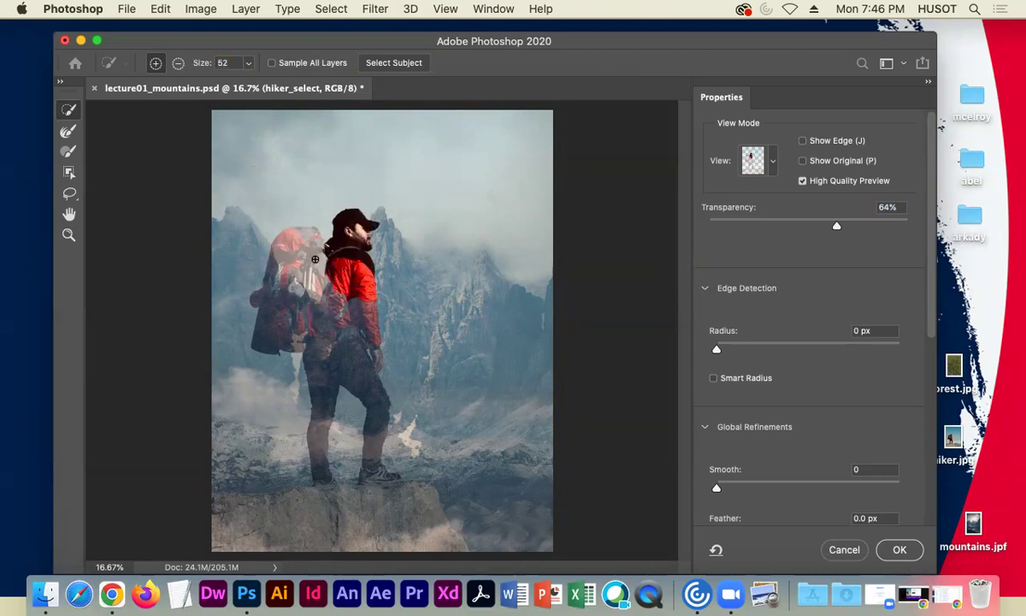
{"action": "left_click", "coordinate": [314, 259]}
{"action": "mouse_move", "coordinate": [315, 236]}
{"action": "left_mouse_down"}
{"action": "mouse_move", "coordinate": [288, 236]}
{"action": "mouse_move", "coordinate": [294, 246]}
{"action": "mouse_move", "coordinate": [264, 232]}
{"action": "left_mouse_up"}
{"action": "mouse_move", "coordinate": [303, 272]}
{"action": "left_mouse_down"}
{"action": "mouse_move", "coordinate": [275, 257]}
{"action": "mouse_move", "coordinate": [263, 267]}
{"action": "mouse_move", "coordinate": [315, 298]}
{"action": "mouse_move", "coordinate": [314, 272]}
{"action": "mouse_move", "coordinate": [259, 298]}
{"action": "left_mouse_up"}
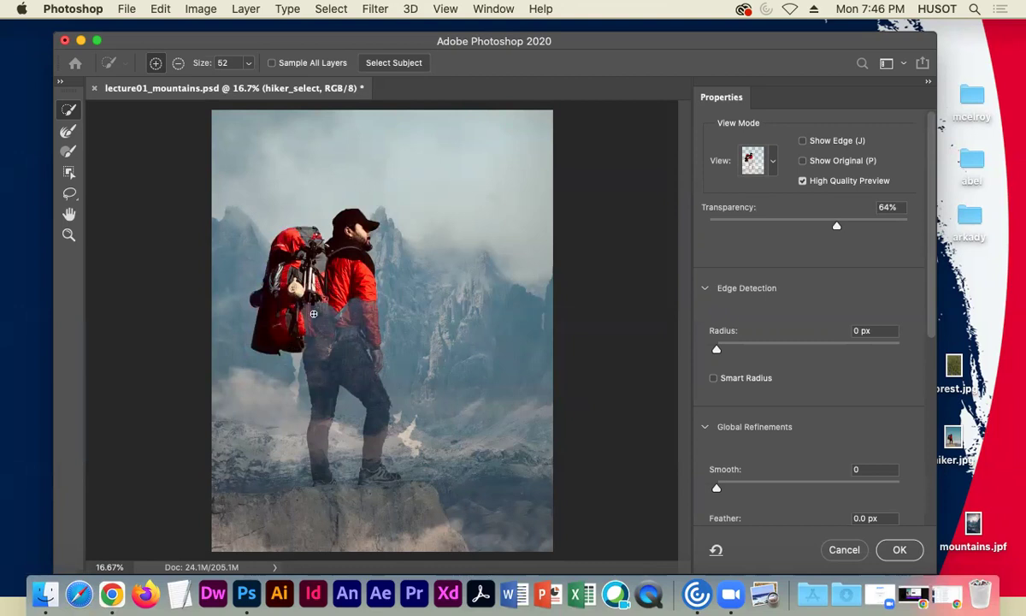
{"action": "left_click_drag", "start_coordinate": [313, 314], "coordinate": [364, 311]}
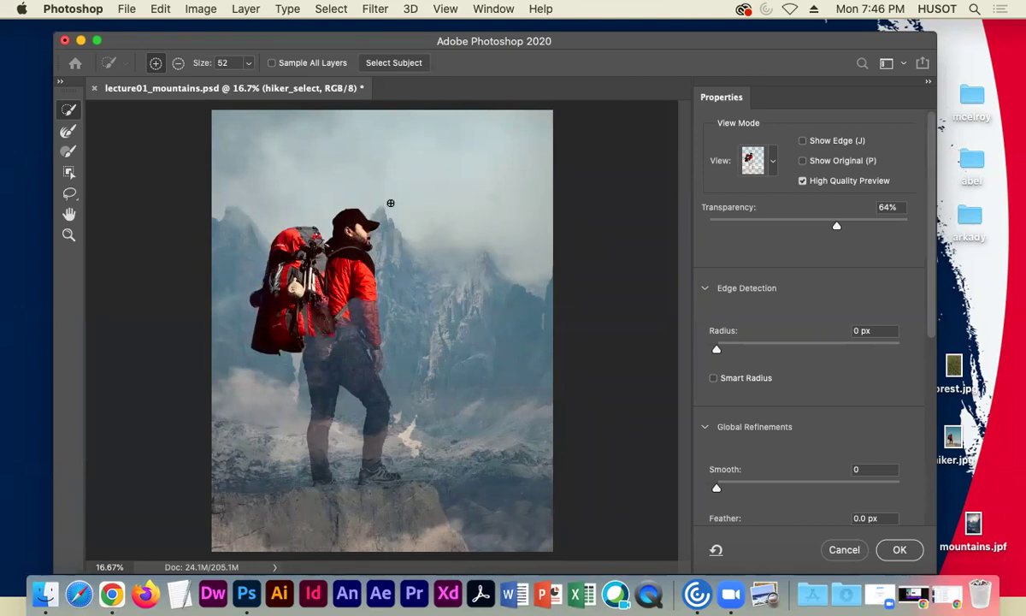
- Replace the painted selection with Select Subject and add the rock ledge under the hiker's feet to it
{"action": "left_click", "coordinate": [402, 64]}
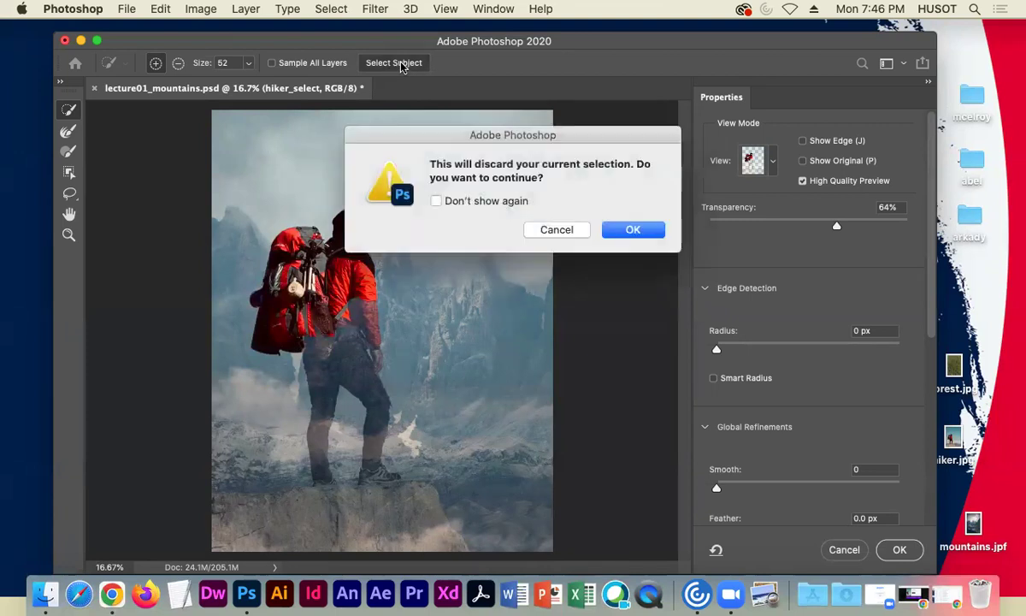
{"action": "left_click", "coordinate": [607, 231]}
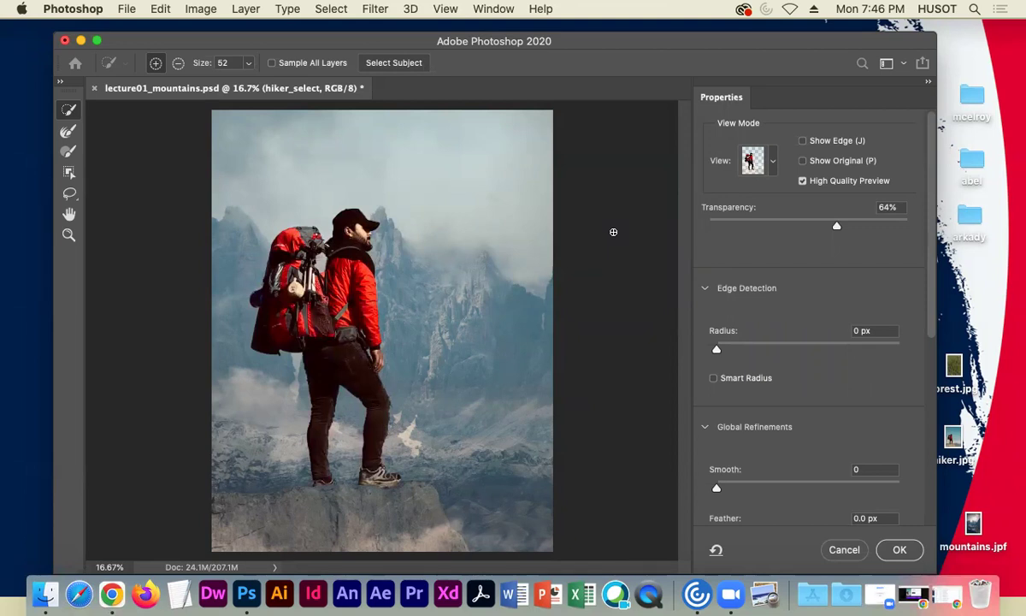
{"action": "key", "text": "super+equal"}
{"action": "left_click_drag", "start_coordinate": [472, 373], "coordinate": [509, 165]}
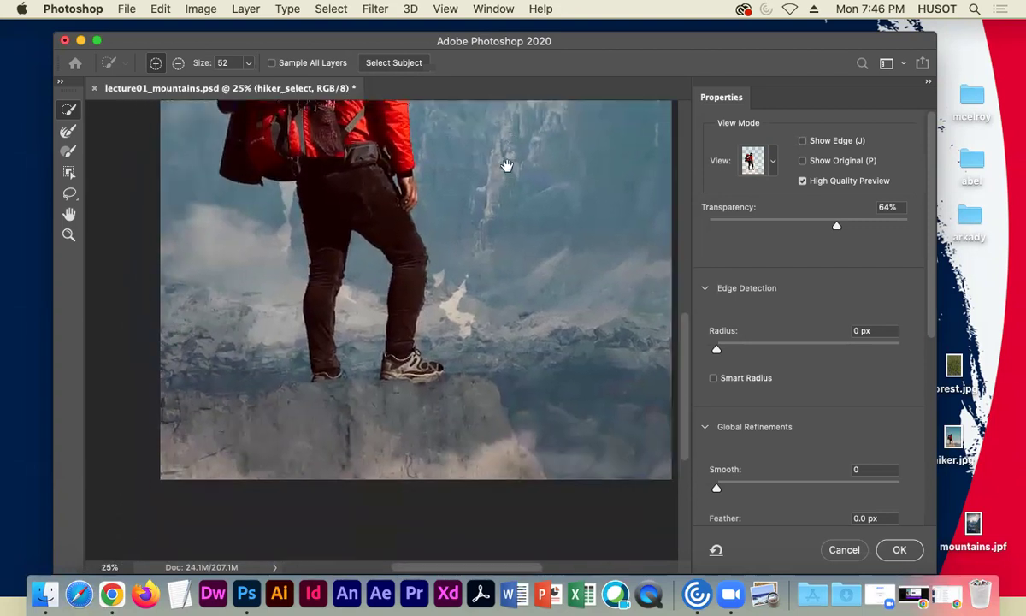
{"action": "mouse_move", "coordinate": [450, 351]}
{"action": "left_mouse_down"}
{"action": "mouse_move", "coordinate": [414, 324]}
{"action": "mouse_move", "coordinate": [463, 347]}
{"action": "mouse_move", "coordinate": [436, 323]}
{"action": "mouse_move", "coordinate": [487, 354]}
{"action": "mouse_move", "coordinate": [462, 351]}
{"action": "mouse_move", "coordinate": [462, 359]}
{"action": "left_mouse_up"}
{"action": "mouse_move", "coordinate": [408, 385]}
{"action": "left_mouse_down"}
{"action": "mouse_move", "coordinate": [334, 331]}
{"action": "mouse_move", "coordinate": [331, 360]}
{"action": "mouse_move", "coordinate": [320, 338]}
{"action": "mouse_move", "coordinate": [291, 332]}
{"action": "mouse_move", "coordinate": [297, 365]}
{"action": "mouse_move", "coordinate": [270, 329]}
{"action": "mouse_move", "coordinate": [265, 369]}
{"action": "mouse_move", "coordinate": [221, 339]}
{"action": "mouse_move", "coordinate": [257, 360]}
{"action": "mouse_move", "coordinate": [232, 366]}
{"action": "mouse_move", "coordinate": [194, 349]}
{"action": "mouse_move", "coordinate": [159, 383]}
{"action": "mouse_move", "coordinate": [309, 382]}
{"action": "left_mouse_up"}
{"action": "key", "text": "super+minus"}
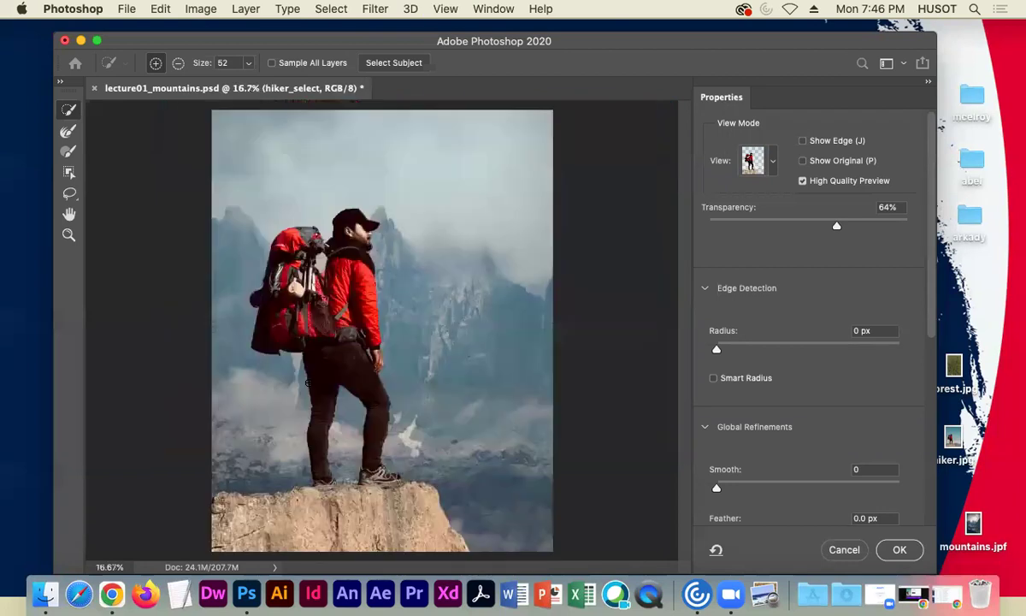
- Examine the selection edges up close around the hiker's arm, waist, backpack and head
{"action": "key", "text": "super+plus"}
{"action": "key", "text": "super+plus"}
{"action": "key", "text": "super+plus"}
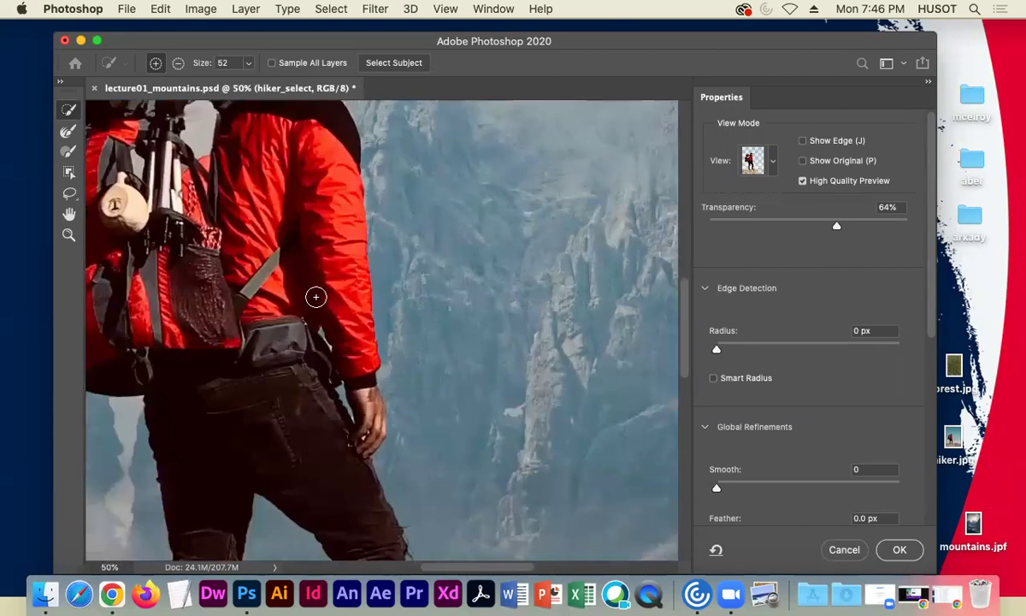
{"action": "key", "text": "super+plus"}
{"action": "key", "text": "super+plus"}
{"action": "key", "text": "super+plus"}
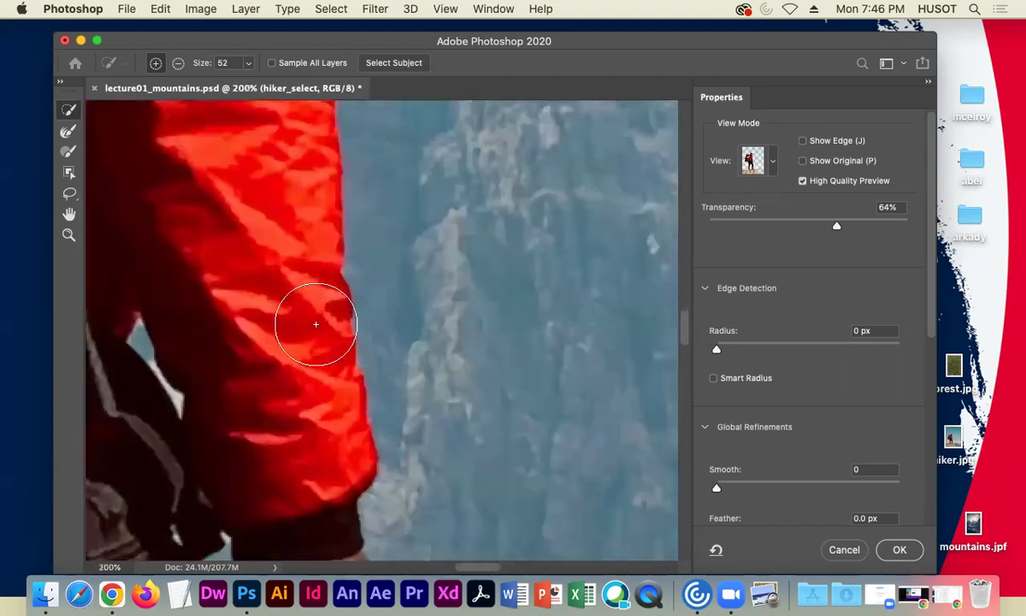
{"action": "left_click_drag", "start_coordinate": [311, 332], "coordinate": [566, 149]}
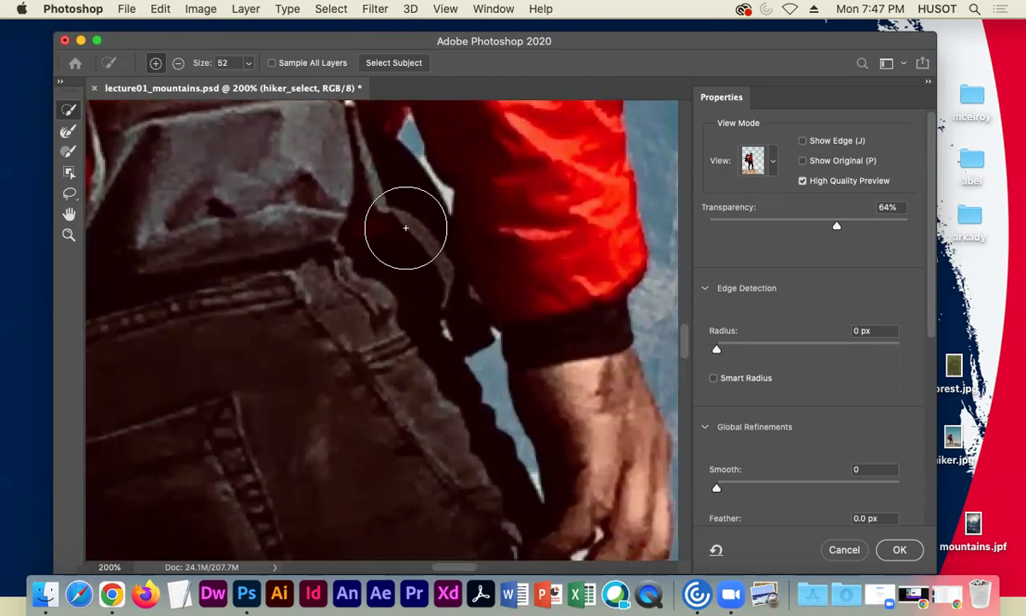
{"action": "key", "text": "super+minus"}
{"action": "key", "text": "super+minus"}
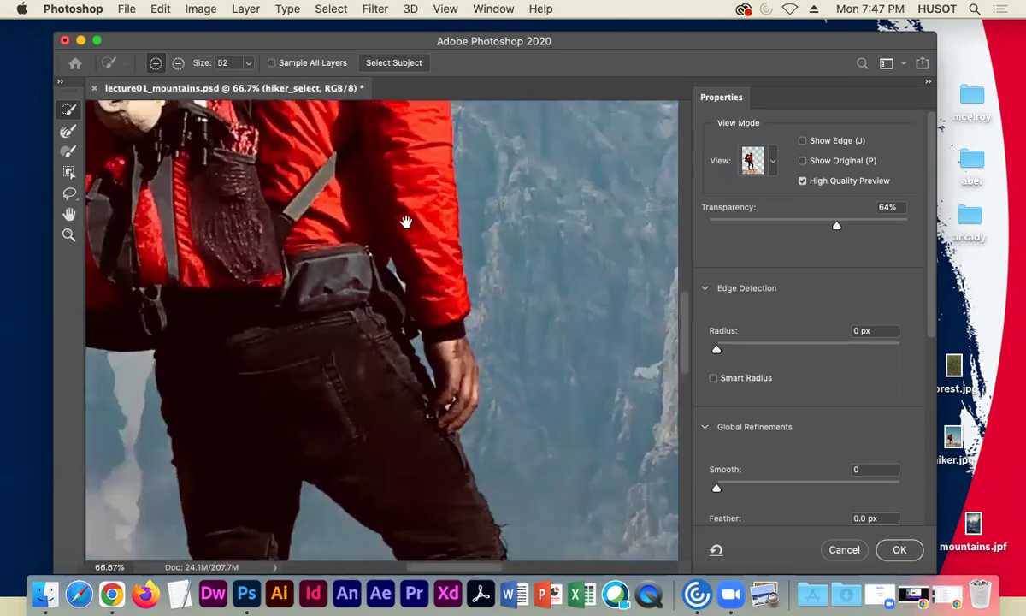
{"action": "left_click_drag", "start_coordinate": [262, 197], "coordinate": [407, 398]}
{"action": "left_click_drag", "start_coordinate": [394, 86], "coordinate": [370, 306]}
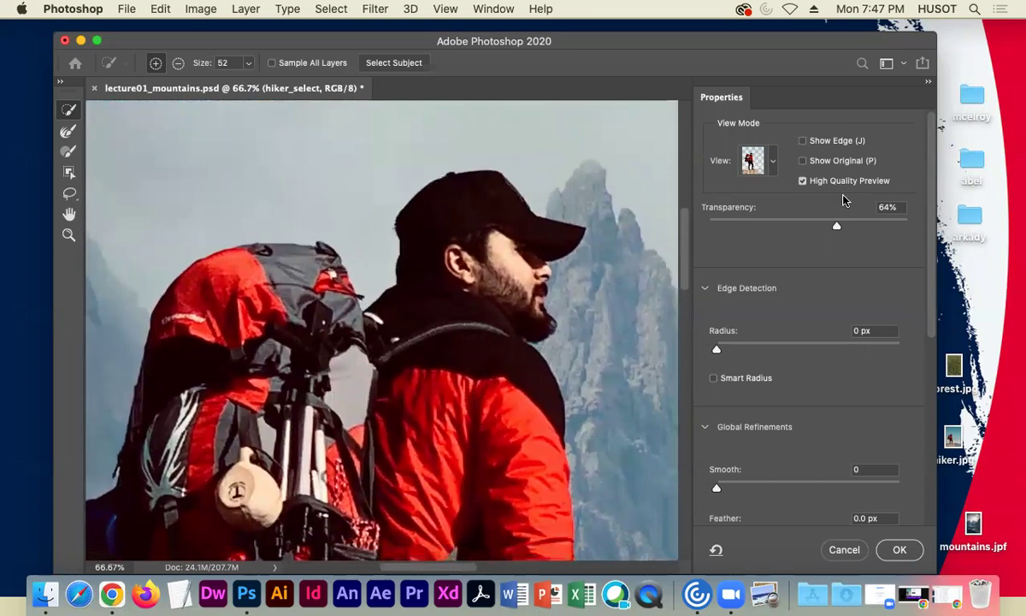
- Set the preview transparency to 100% and check the cutout edges around the hiker's head and backpack
{"action": "left_click_drag", "start_coordinate": [838, 225], "coordinate": [1016, 192]}
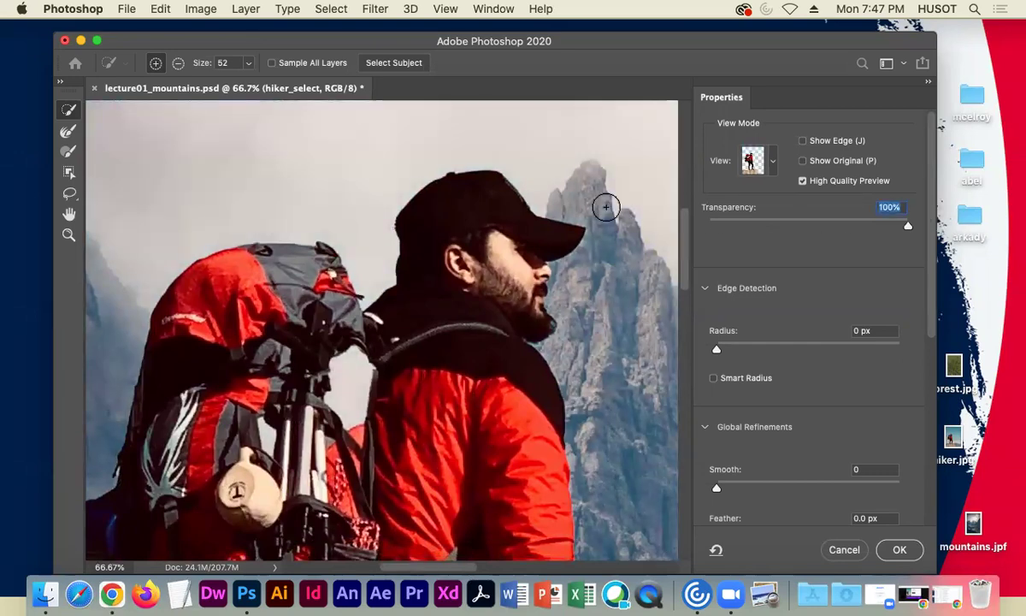
{"action": "key", "text": "super+minus"}
{"action": "key", "text": "super+minus"}
{"action": "key", "text": "super+minus"}
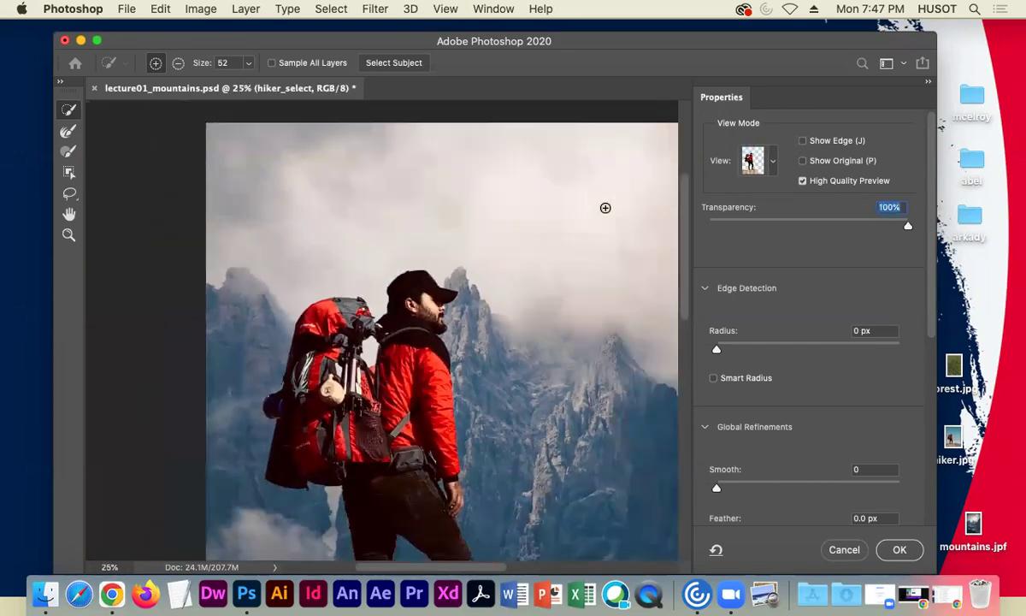
{"action": "key", "text": "super+plus"}
{"action": "key", "text": "super+plus"}
{"action": "key", "text": "super+plus"}
{"action": "key", "text": "super+plus"}
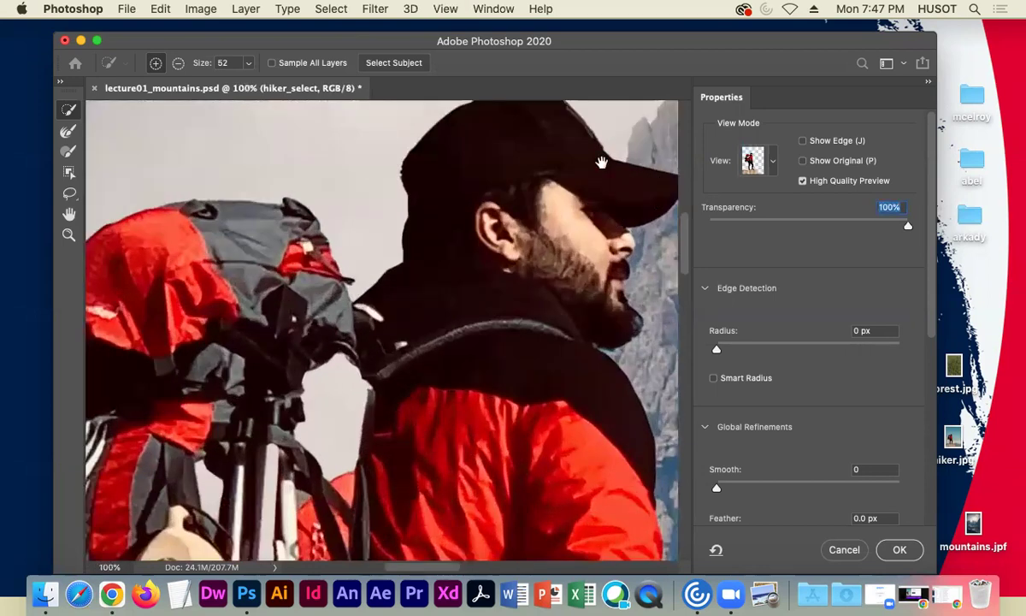
- Check the cutout edges around the hiker's arm, waist and hand against the mountain background
{"action": "scroll", "coordinate": [514, 349], "scroll_direction": "down", "scroll_amount": 10}
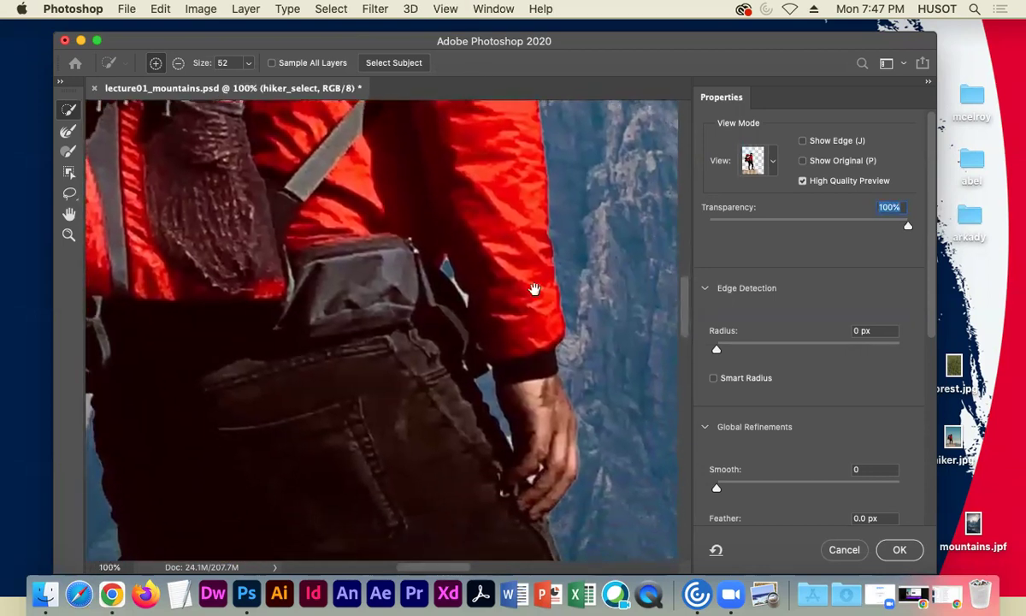
{"action": "scroll", "coordinate": [534, 289], "scroll_direction": "down", "scroll_amount": 2}
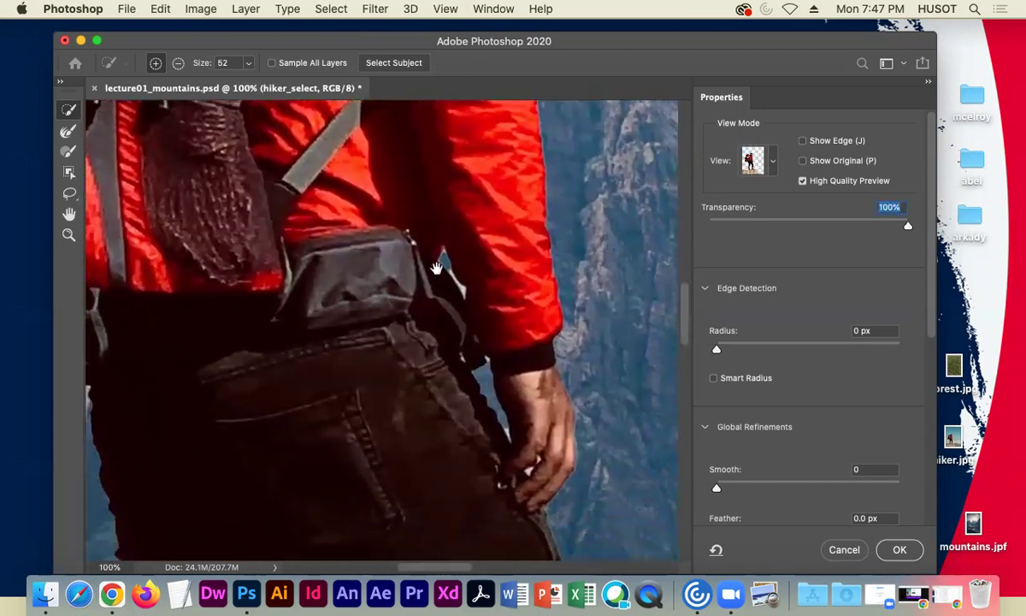
{"action": "scroll", "coordinate": [430, 244], "scroll_direction": "down", "scroll_amount": 5}
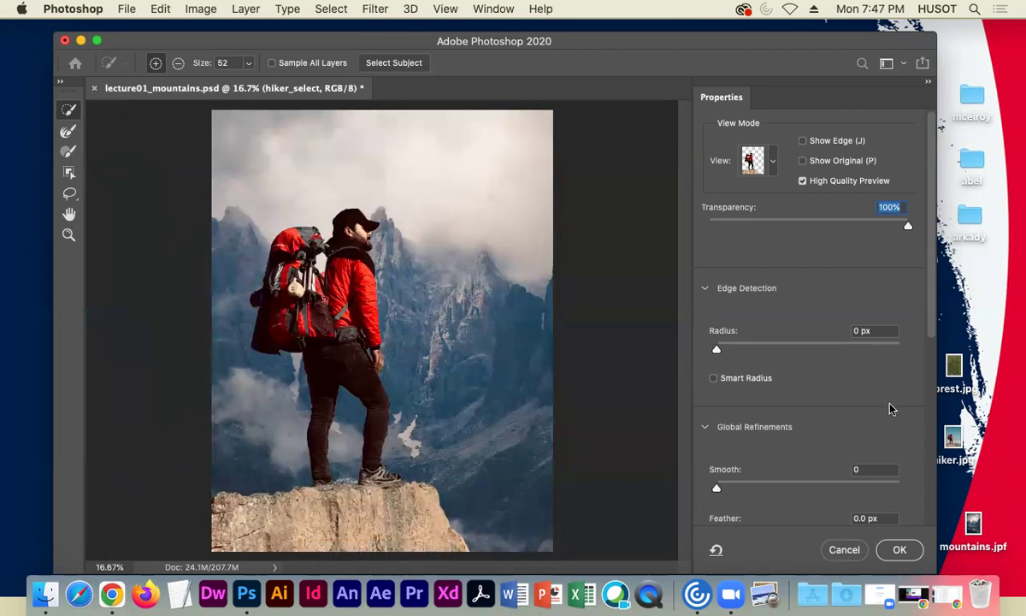
- Try feathering the selection edge by 45.4 px and return the feather to 0 px
{"action": "scroll", "coordinate": [889, 407], "scroll_direction": "down", "scroll_amount": 2}
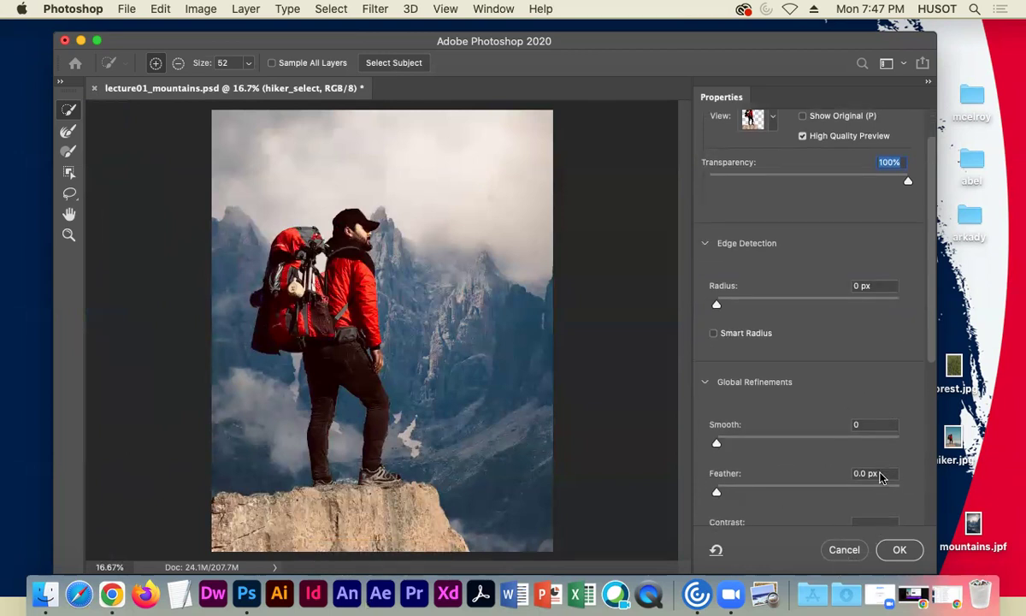
{"action": "left_click_drag", "start_coordinate": [717, 494], "coordinate": [815, 493]}
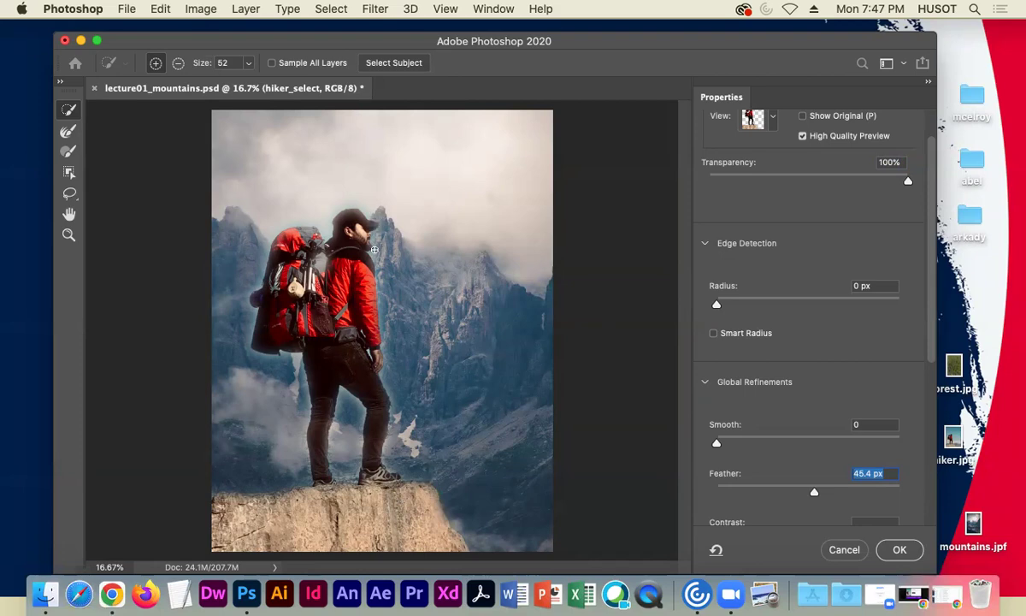
{"action": "key", "text": "super+equal"}
{"action": "key", "text": "super+equal"}
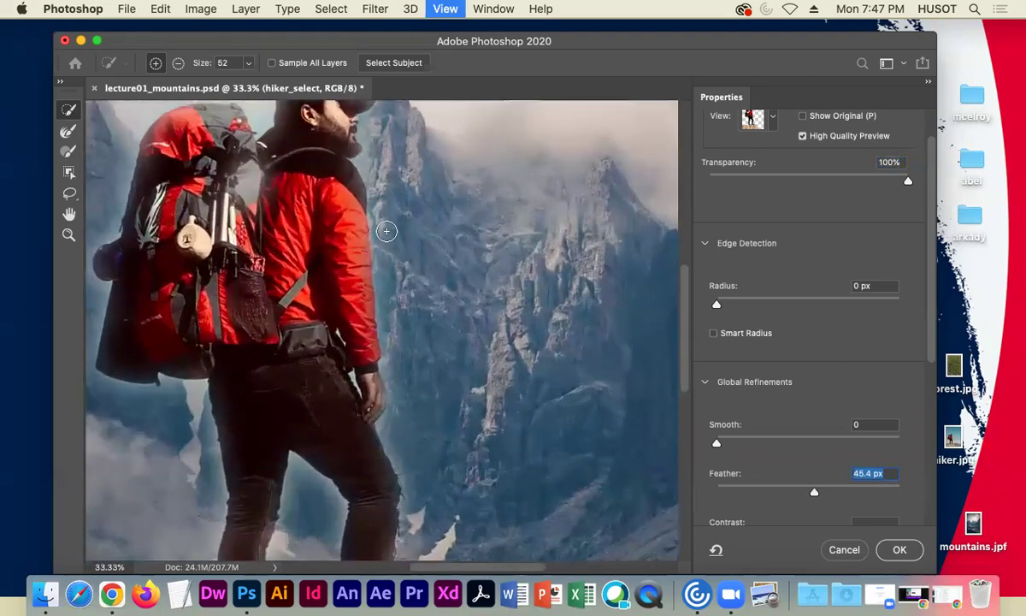
{"action": "left_click_drag", "start_coordinate": [347, 198], "coordinate": [453, 481]}
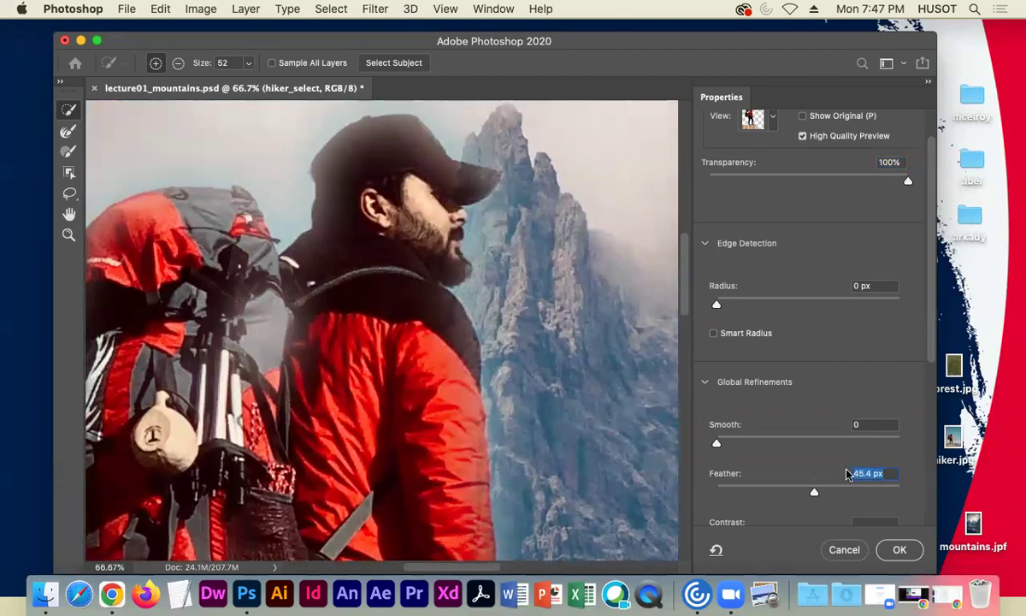
{"action": "left_click_drag", "start_coordinate": [817, 491], "coordinate": [681, 483]}
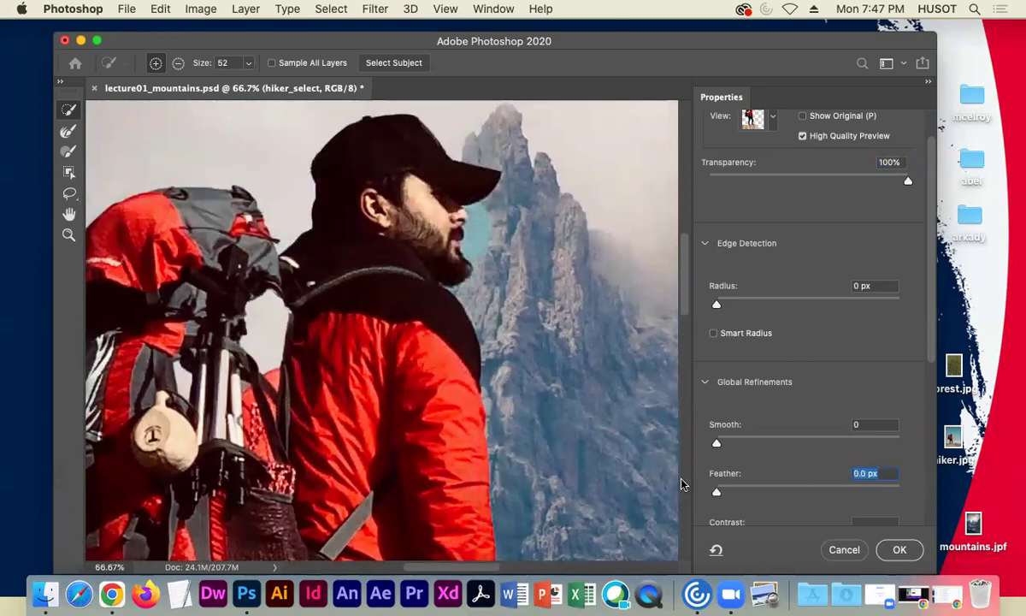
{"action": "key", "text": "super+z"}
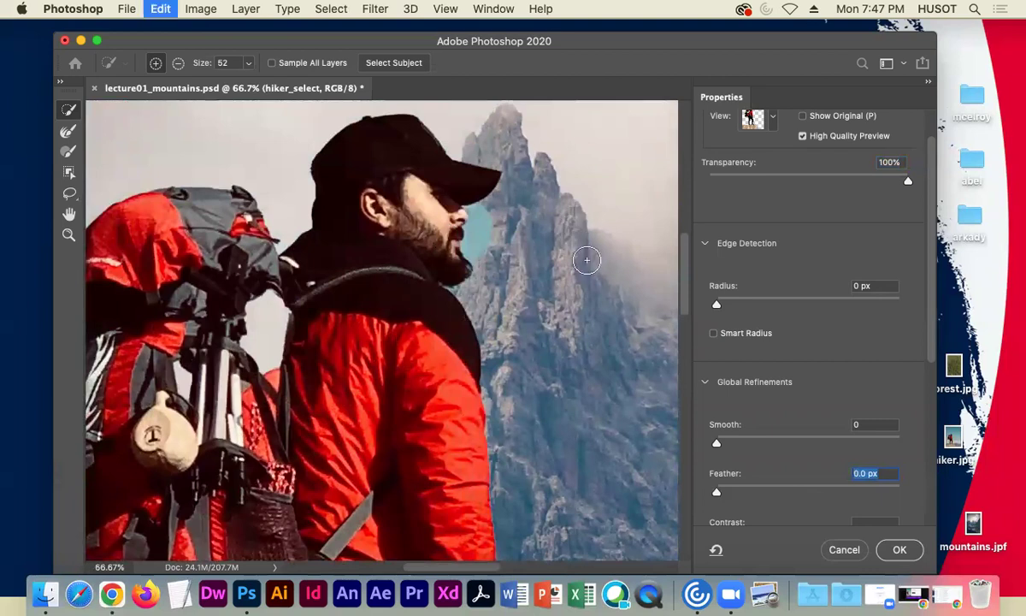
{"action": "key", "text": "z"}
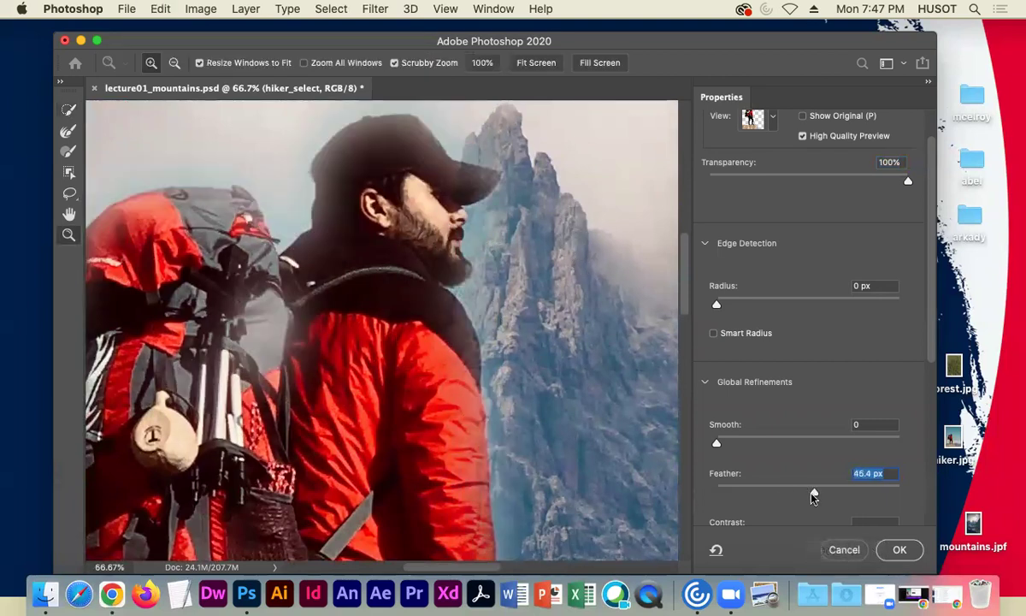
{"action": "left_click_drag", "start_coordinate": [795, 494], "coordinate": [532, 457]}
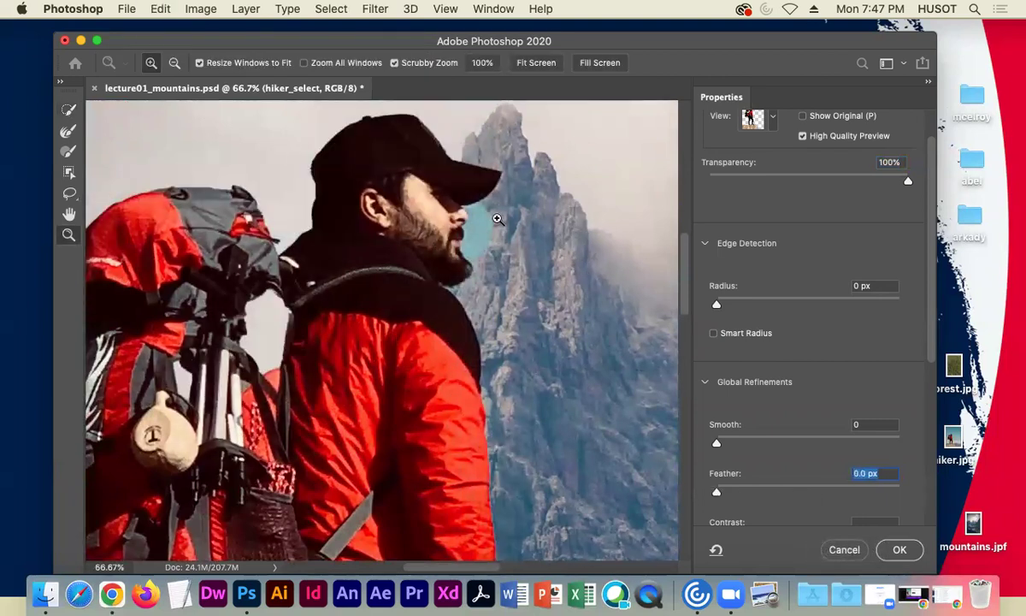
- Set the preview transparency to 74% and subtract the patch of sky in front of the hiker's face from the selection
{"action": "key", "text": "w"}
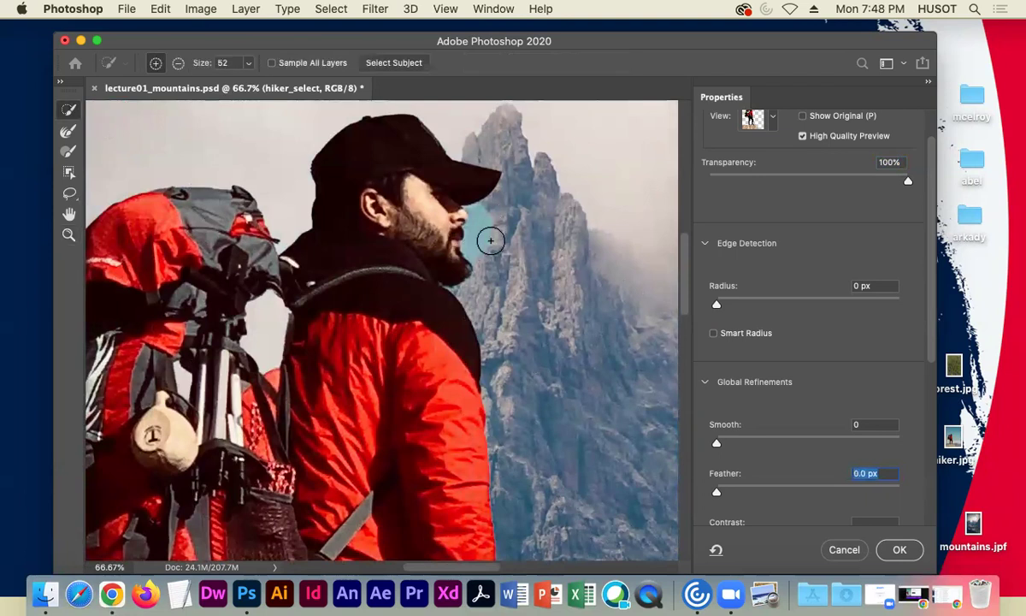
{"action": "mouse_move", "coordinate": [491, 238]}
{"action": "left_mouse_down"}
{"action": "mouse_move", "coordinate": [488, 225]}
{"action": "mouse_move", "coordinate": [483, 248]}
{"action": "left_mouse_up"}
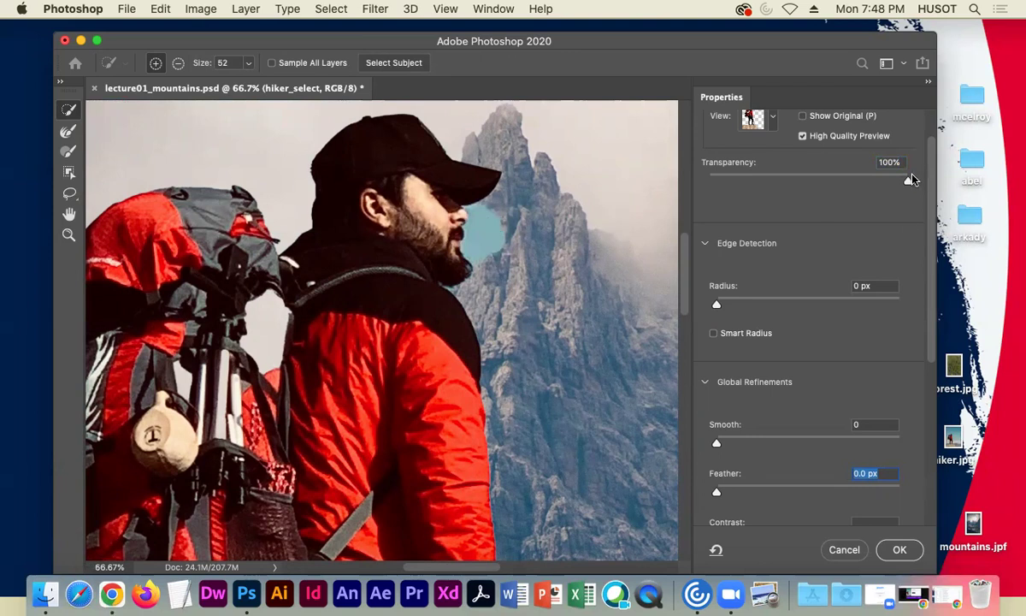
{"action": "left_click_drag", "start_coordinate": [909, 183], "coordinate": [857, 181]}
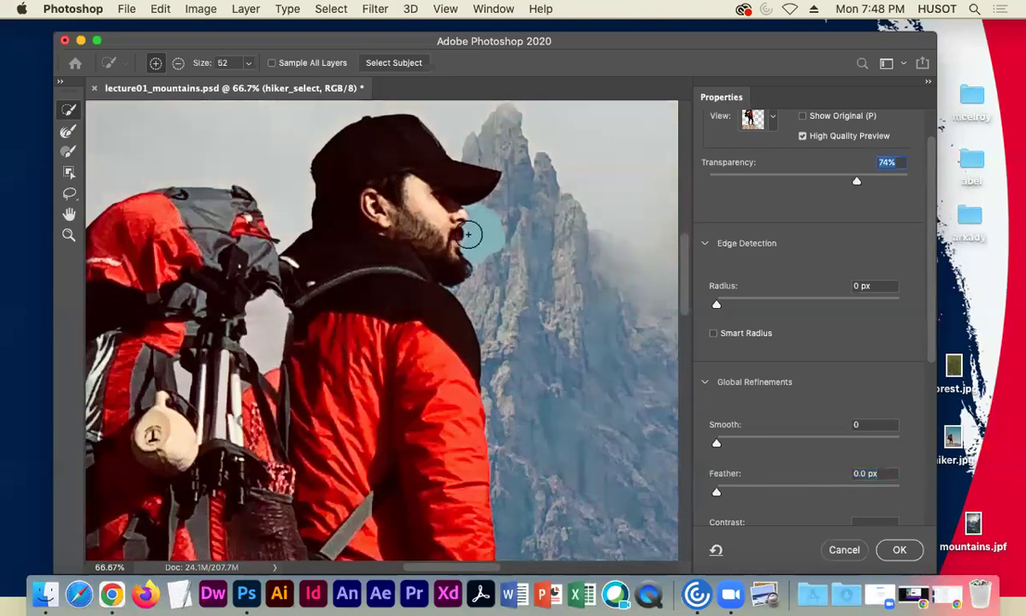
{"action": "left_click", "coordinate": [177, 64]}
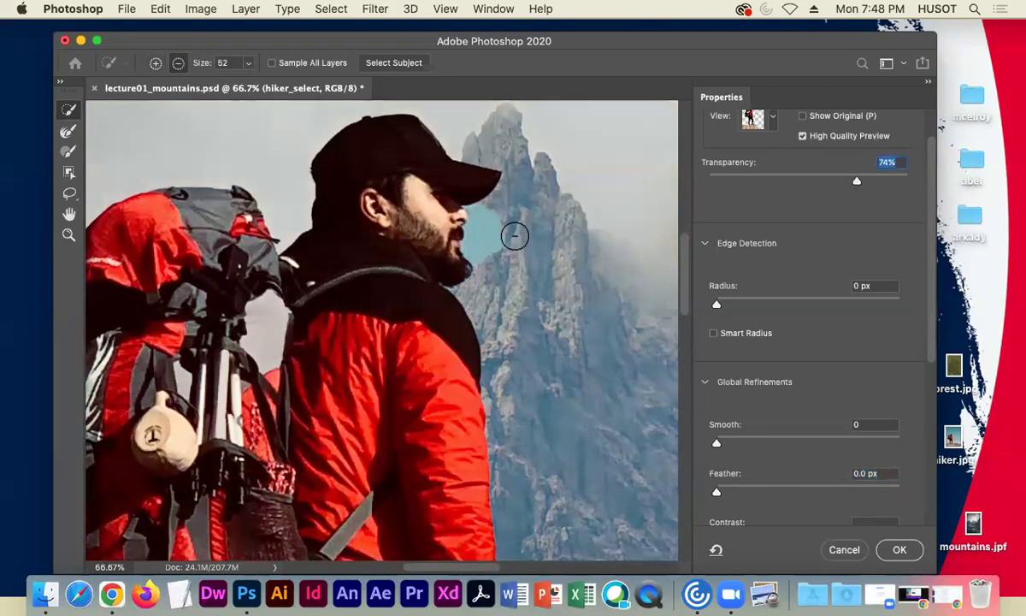
{"action": "mouse_move", "coordinate": [488, 232]}
{"action": "left_mouse_down"}
{"action": "mouse_move", "coordinate": [482, 218]}
{"action": "mouse_move", "coordinate": [486, 252]}
{"action": "mouse_move", "coordinate": [480, 230]}
{"action": "left_mouse_up"}
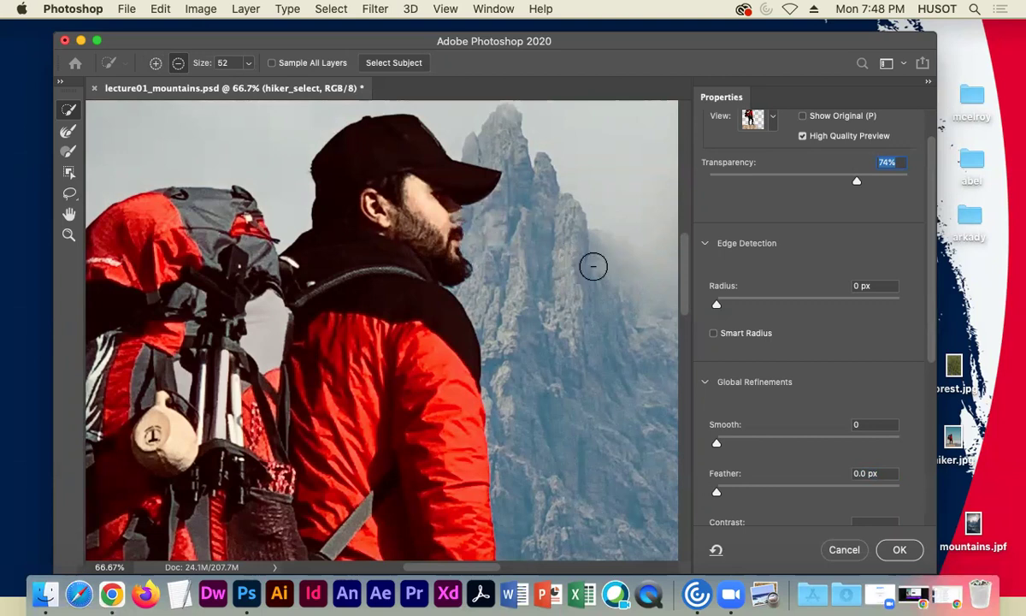
- Reduce the quick selection brush size to 15 and subtract the leftover sky beside the hiker's nose and mouth
{"action": "key", "text": "z"}
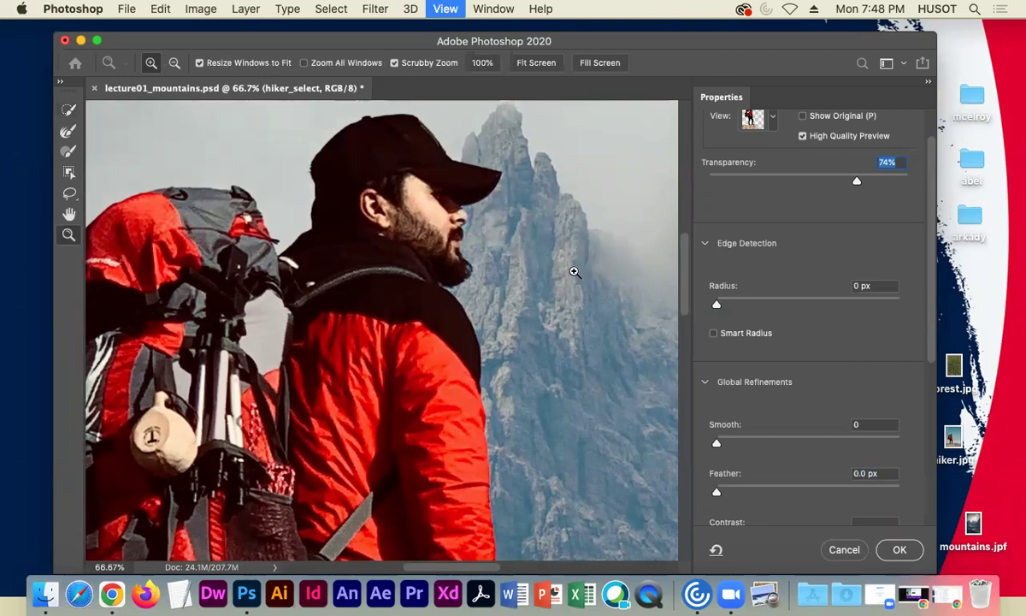
{"action": "key", "text": "super+equal"}
{"action": "key", "text": "super+equal"}
{"action": "key", "text": "super+equal"}
{"action": "left_click_drag", "start_coordinate": [513, 156], "coordinate": [253, 523]}
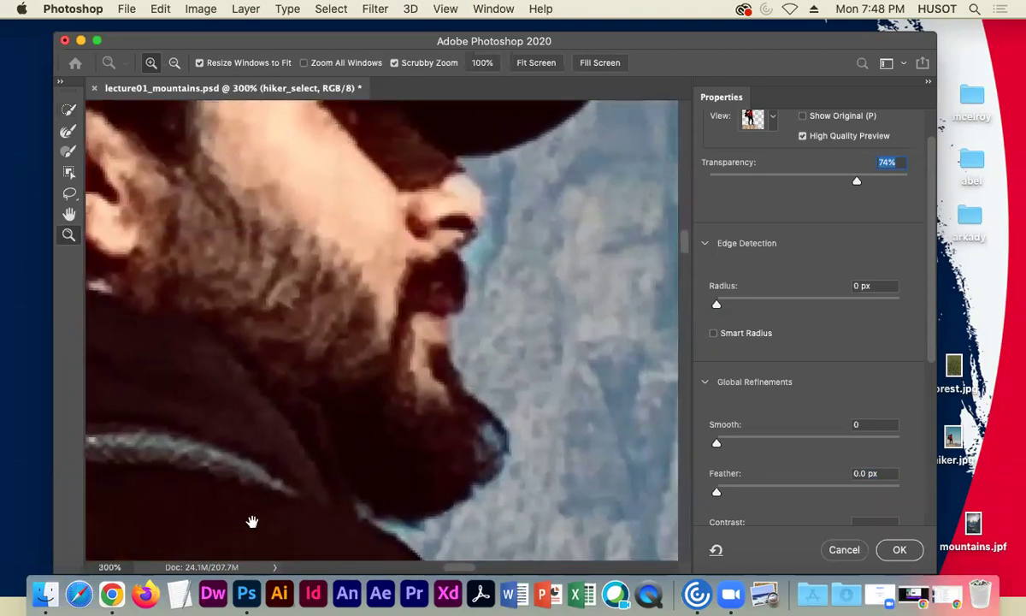
{"action": "left_click", "coordinate": [69, 110]}
{"action": "left_click", "coordinate": [248, 65]}
{"action": "left_click_drag", "start_coordinate": [248, 81], "coordinate": [223, 82]}
{"action": "left_click", "coordinate": [499, 255]}
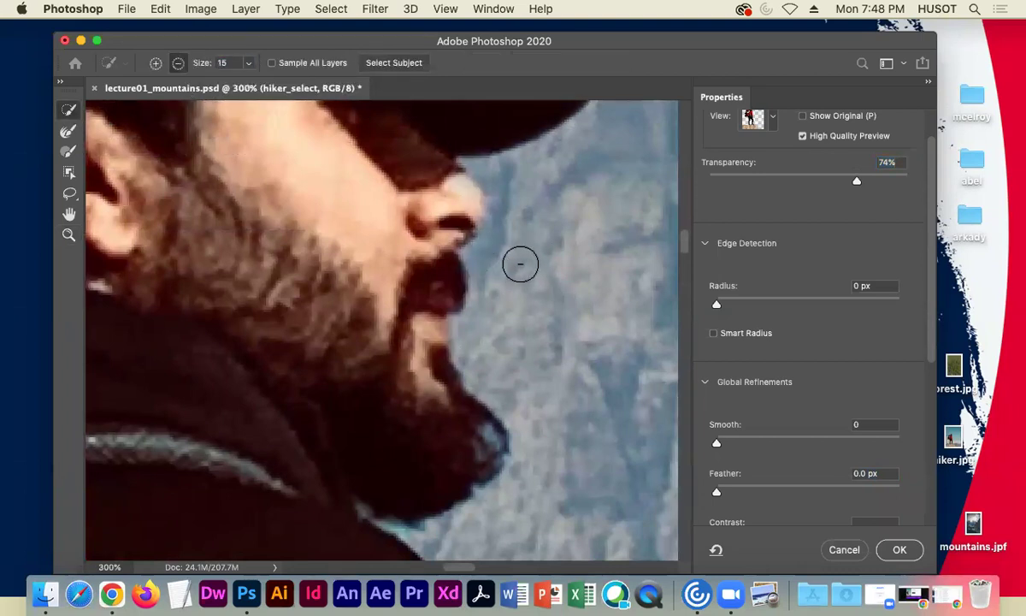
- Set the preview transparency to 100% and apply the finished selection as a layer mask on hiker_select
{"action": "key", "text": "super+minus"}
{"action": "key", "text": "super+minus"}
{"action": "key", "text": "super+minus"}
{"action": "key", "text": "super+minus"}
{"action": "key", "text": "super+minus"}
{"action": "key", "text": "super+minus"}
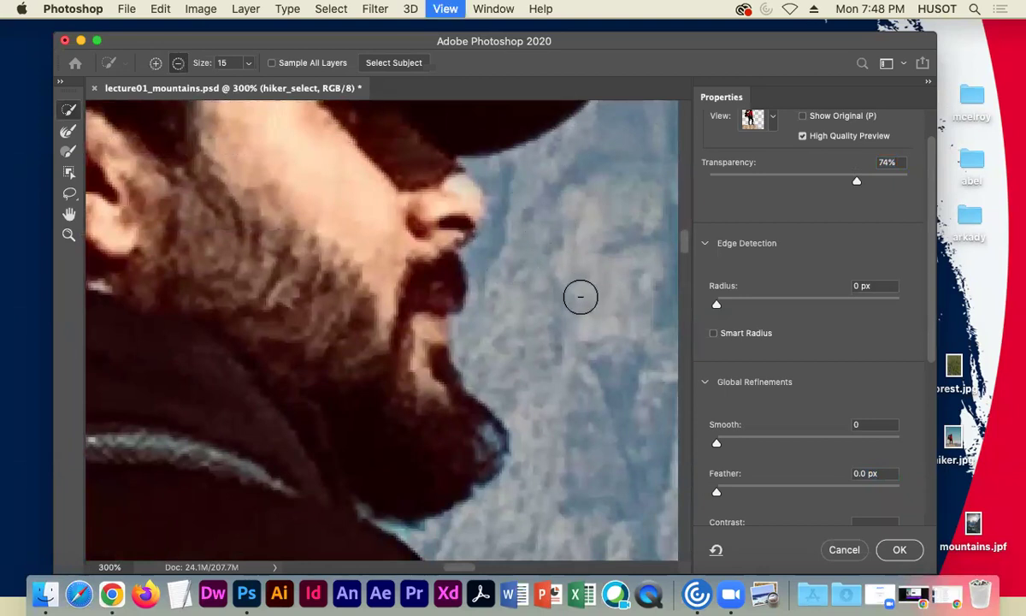
{"action": "key", "text": "super+minus"}
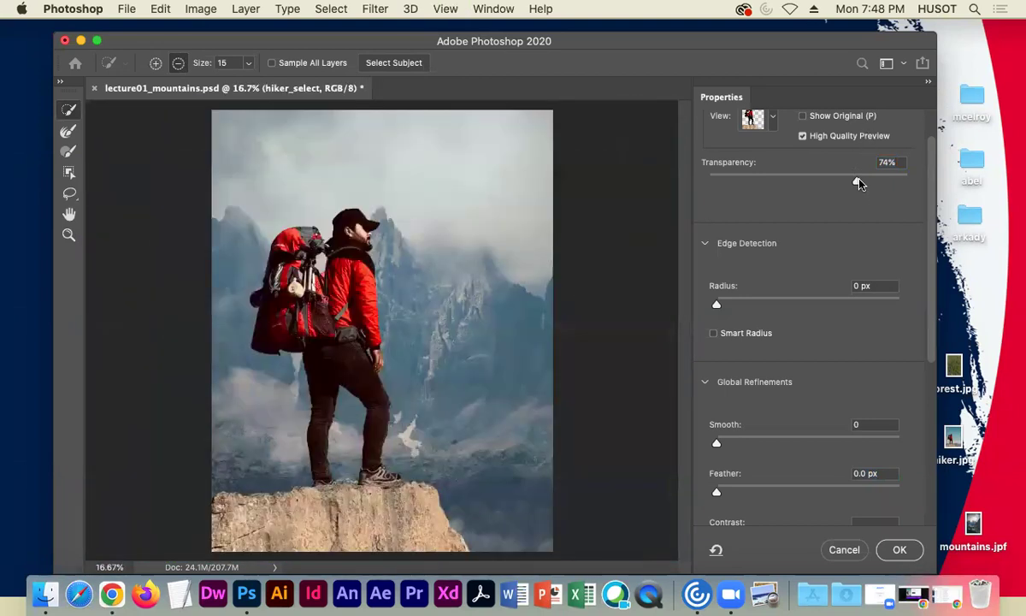
{"action": "left_click_drag", "start_coordinate": [859, 182], "coordinate": [908, 181]}
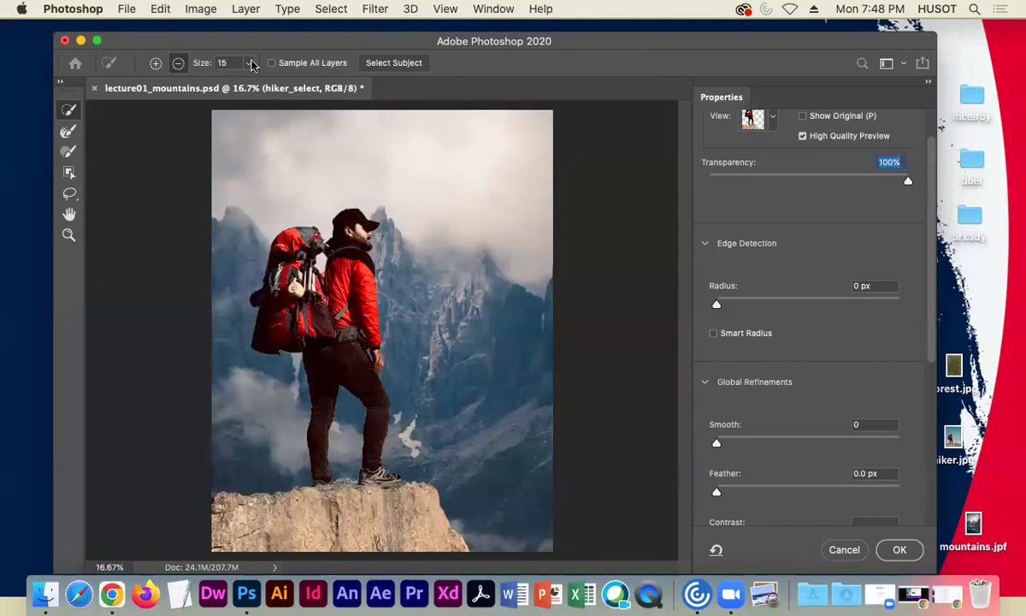
{"action": "left_click_drag", "start_coordinate": [179, 37], "coordinate": [168, 29]}
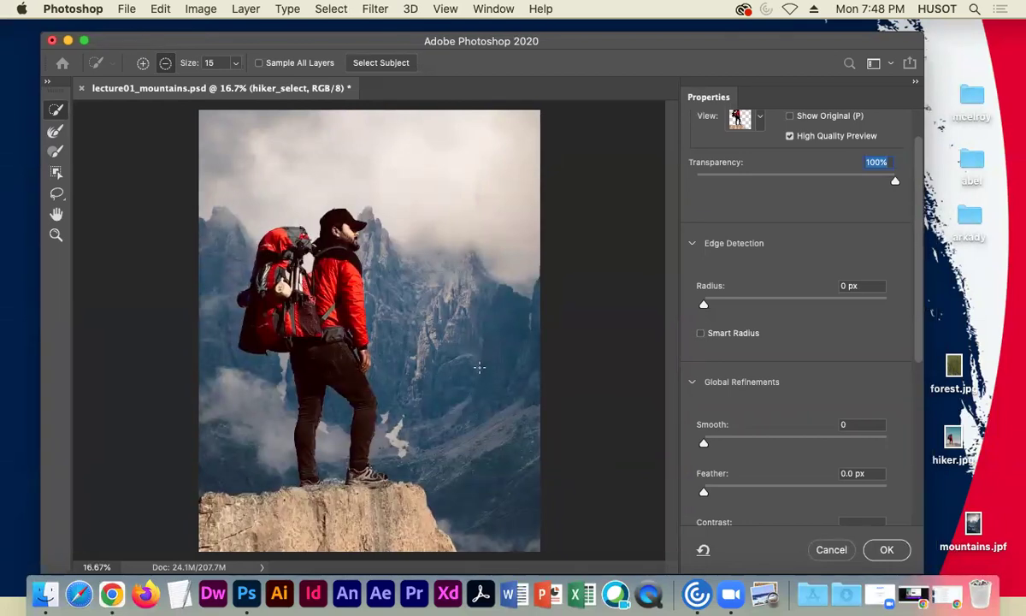
{"action": "left_click", "coordinate": [886, 550]}
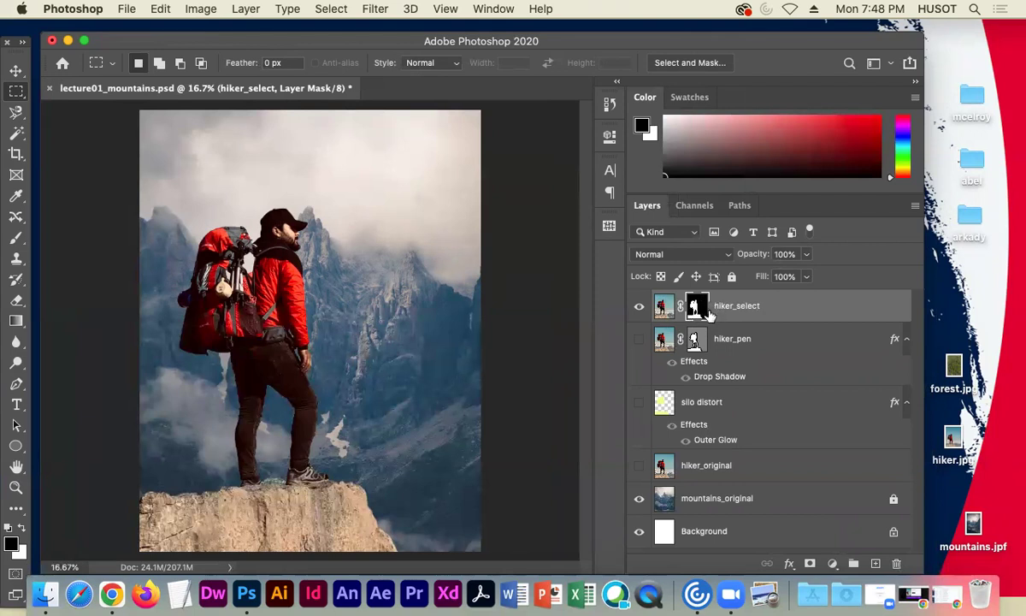
- Compare the hiker_select cutout with the hiker_pen cutout by showing each layer in turn
{"action": "left_click", "coordinate": [638, 311]}
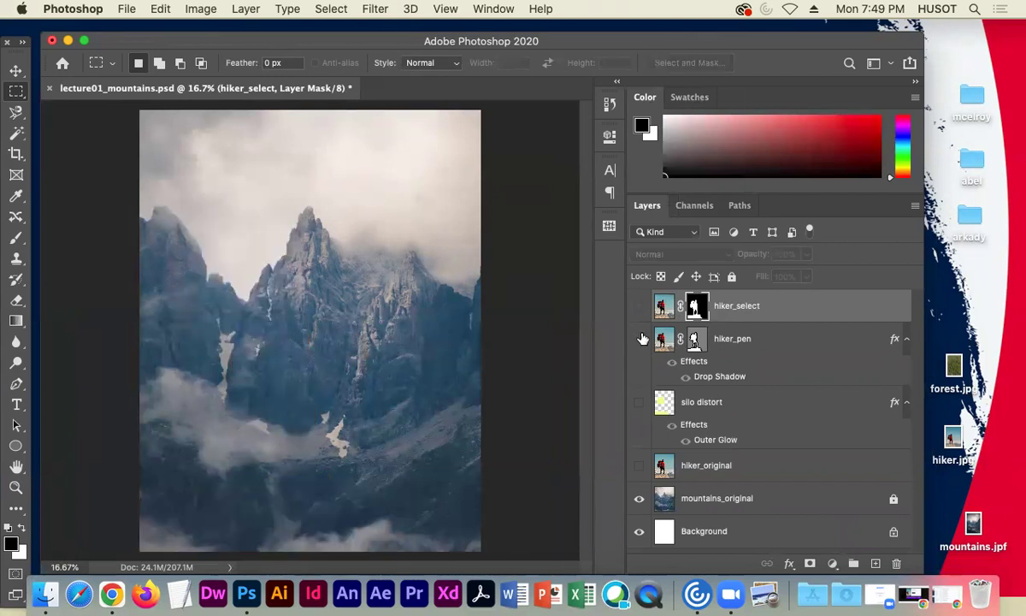
{"action": "left_click", "coordinate": [640, 340]}
{"action": "left_click", "coordinate": [640, 340]}
{"action": "left_click", "coordinate": [639, 306]}
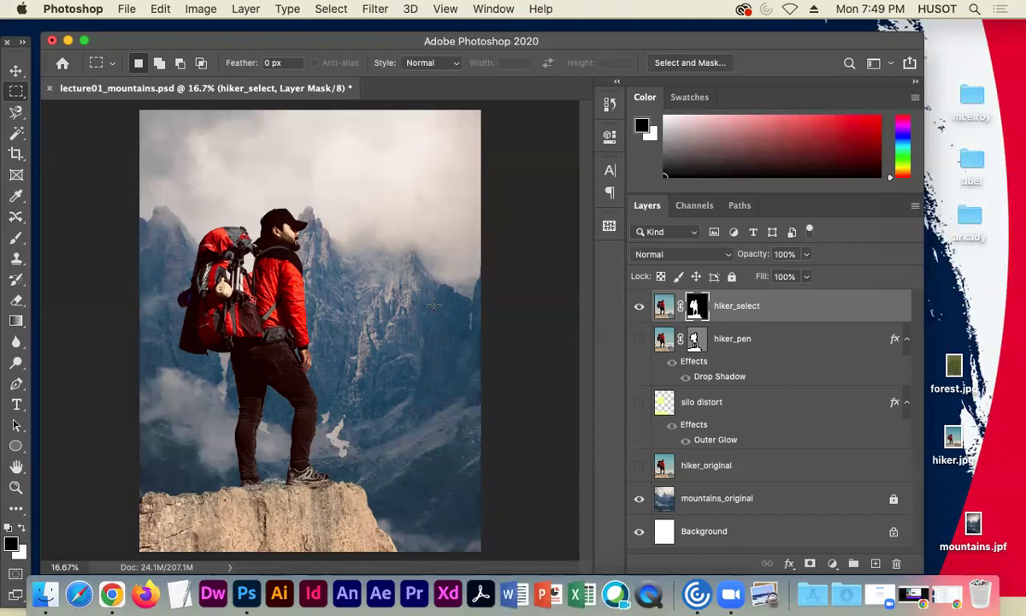
- Preview the hiker_select cutout with and without the silo distort glow behind it
{"action": "left_click", "coordinate": [639, 404]}
{"action": "left_click", "coordinate": [638, 404]}
{"action": "left_click", "coordinate": [638, 404]}
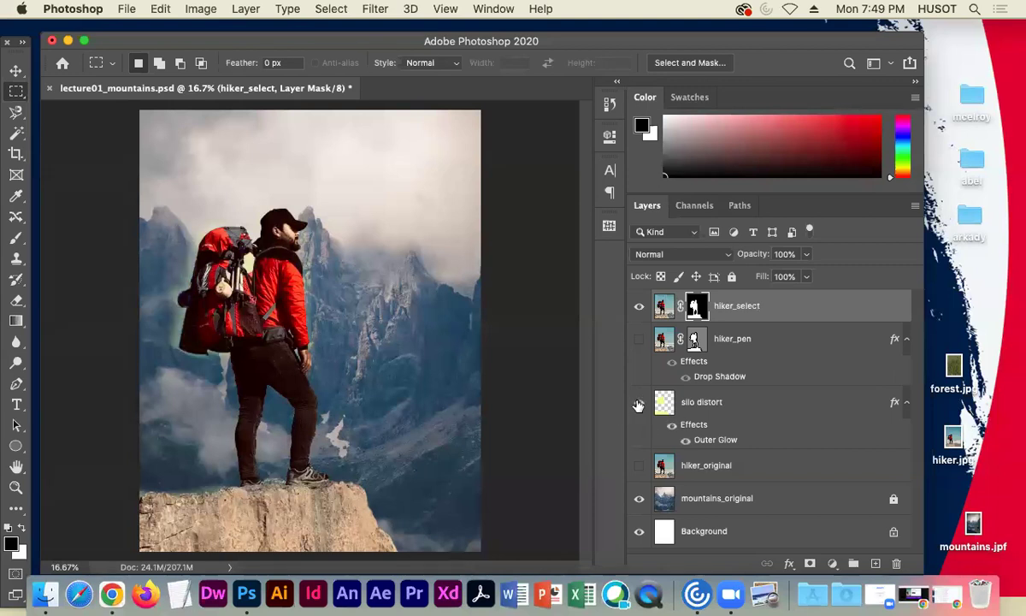
{"action": "left_click", "coordinate": [639, 404]}
{"action": "left_click", "coordinate": [638, 404]}
{"action": "left_click", "coordinate": [638, 406]}
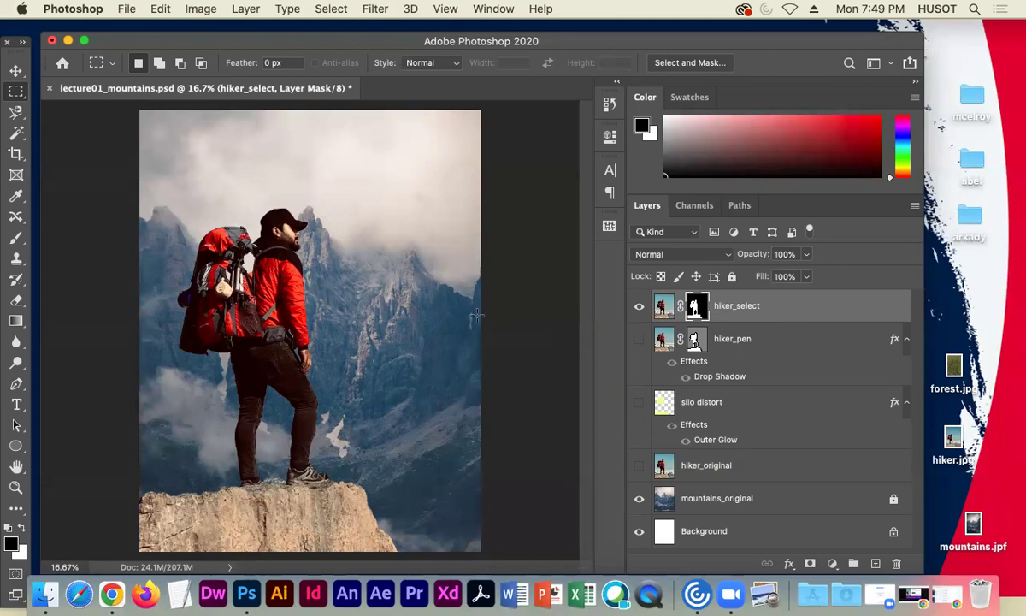
- Compare the hiker_original photo with the hiker_select cutout by switching between their visibility
{"action": "left_click", "coordinate": [639, 305]}
{"action": "left_click", "coordinate": [639, 466]}
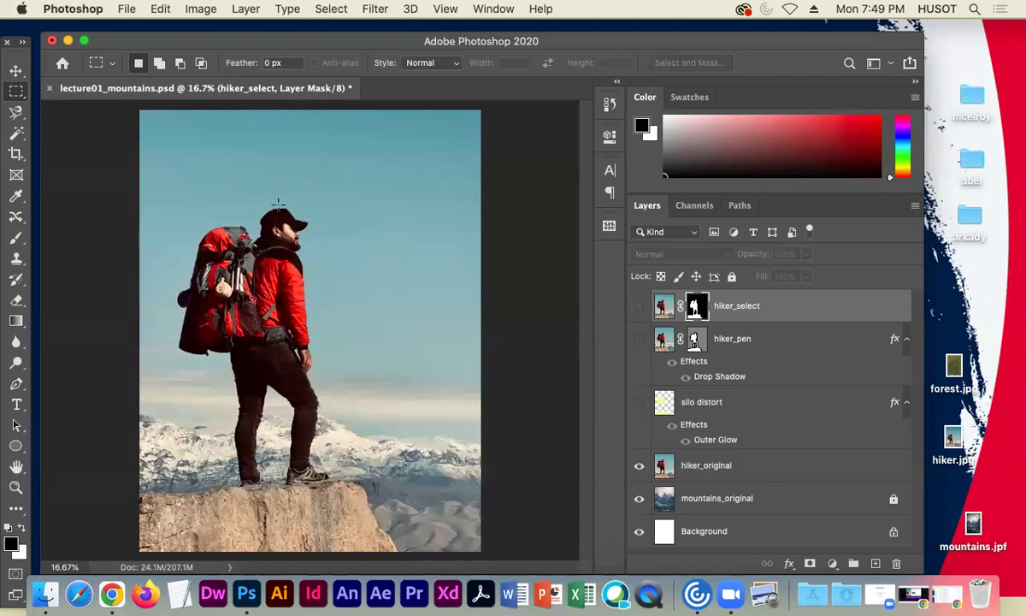
{"action": "left_click", "coordinate": [639, 466]}
{"action": "left_click", "coordinate": [639, 305]}
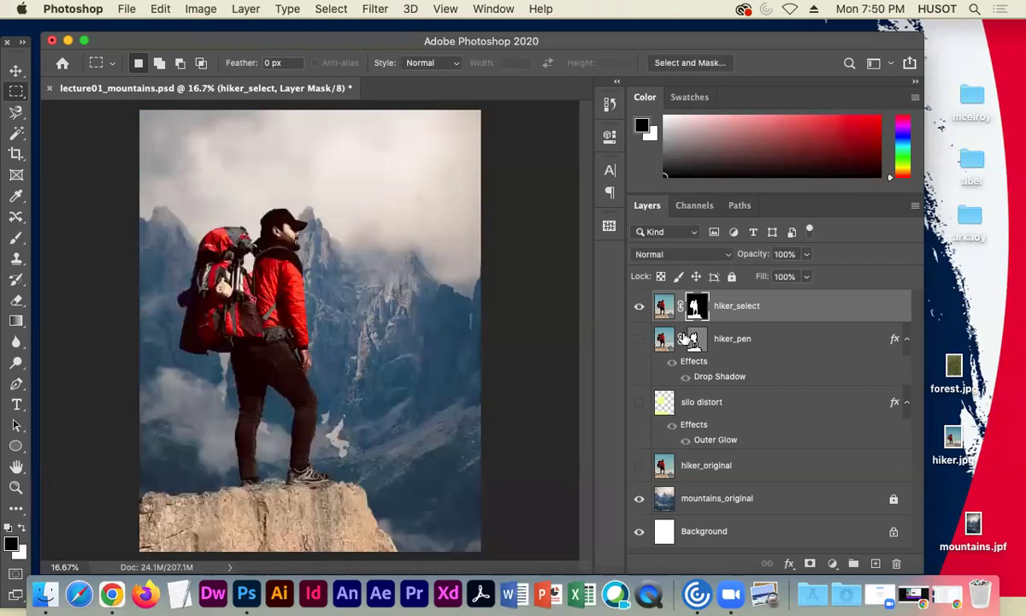
- Add a drop shadow and a 1 px black outside stroke to the hiker_select layer
{"action": "double_click", "coordinate": [760, 302]}
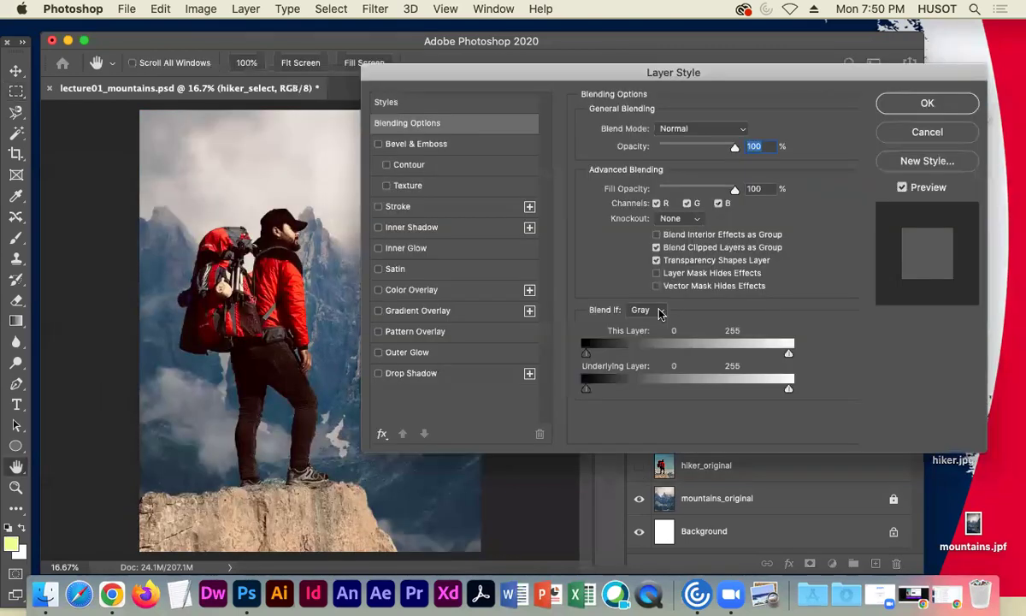
{"action": "left_click", "coordinate": [419, 377]}
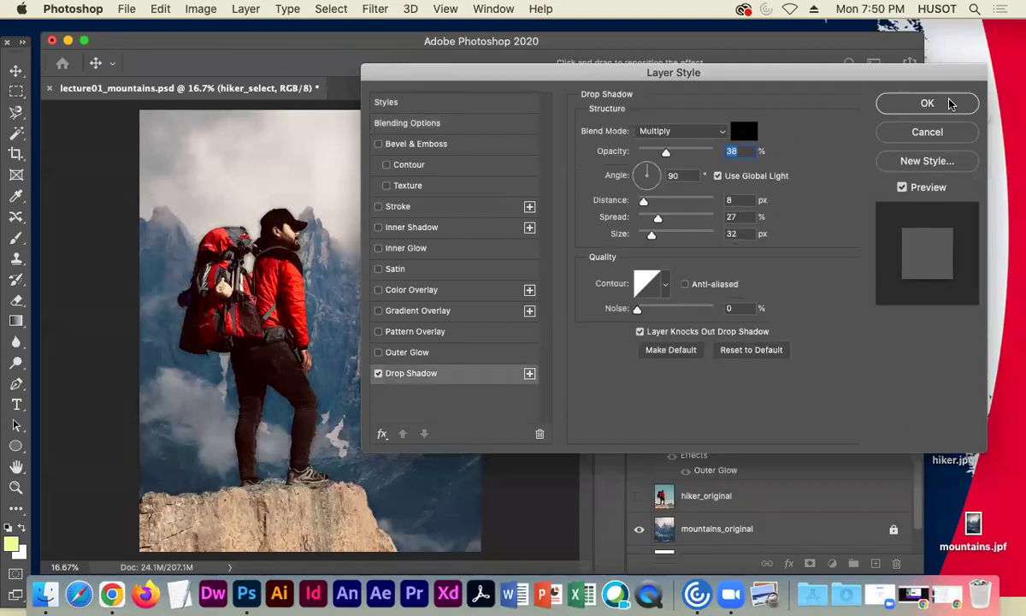
{"action": "left_click", "coordinate": [379, 207]}
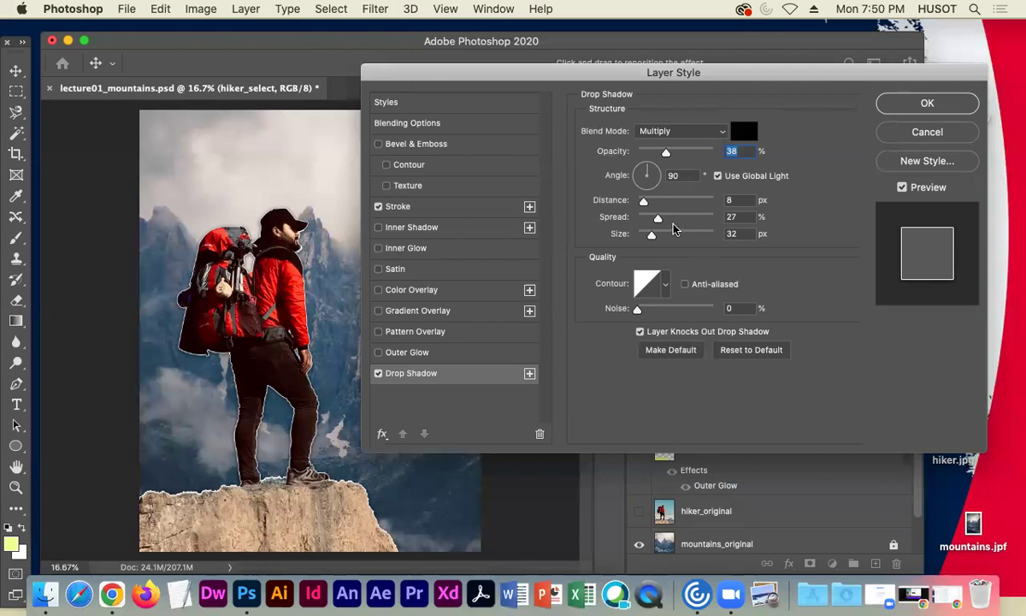
{"action": "left_click", "coordinate": [407, 204]}
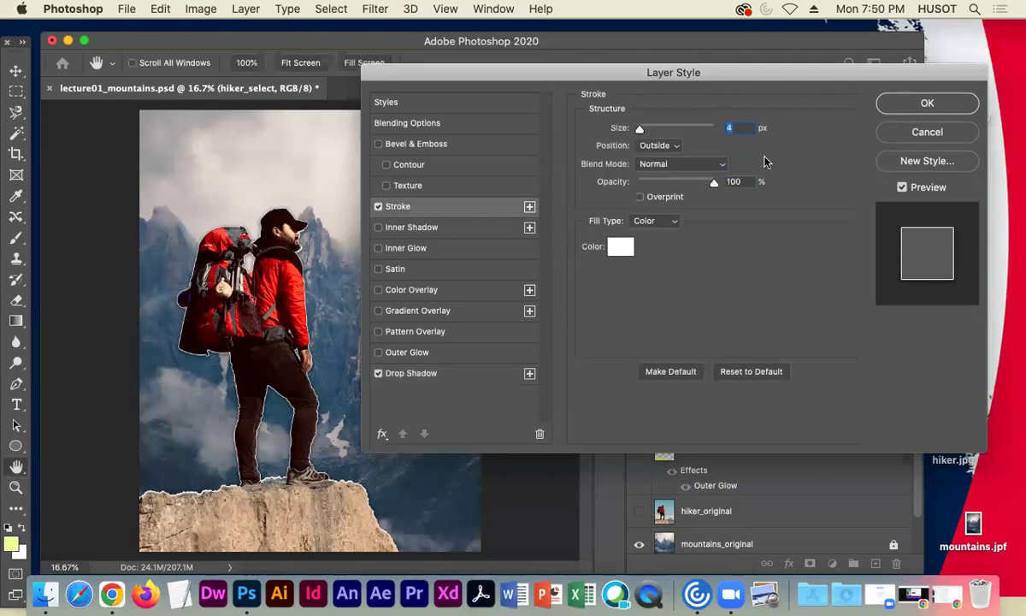
{"action": "left_click", "coordinate": [617, 246]}
{"action": "left_click_drag", "start_coordinate": [410, 291], "coordinate": [227, 467]}
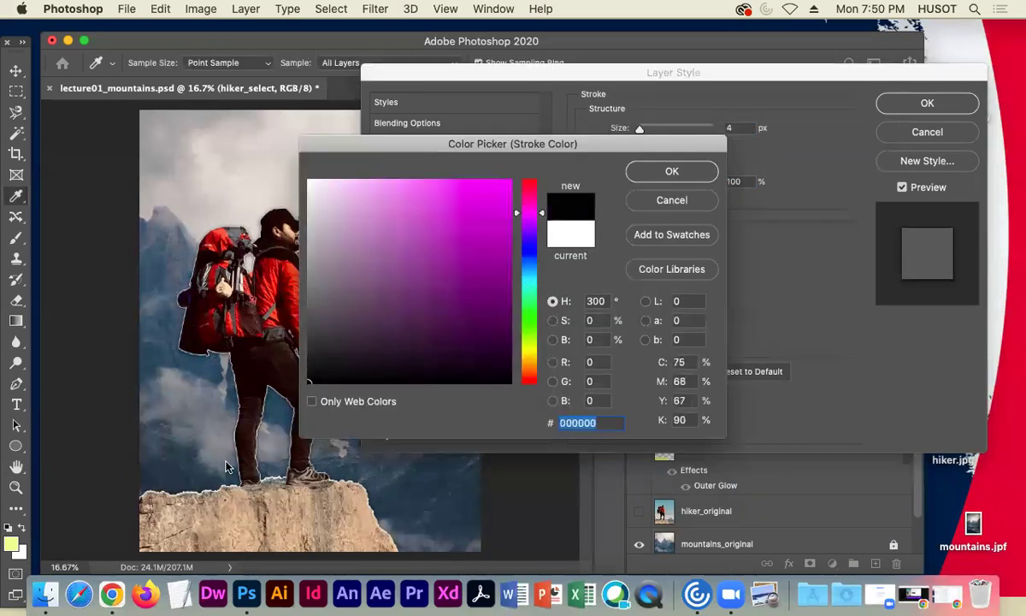
{"action": "left_click", "coordinate": [663, 171]}
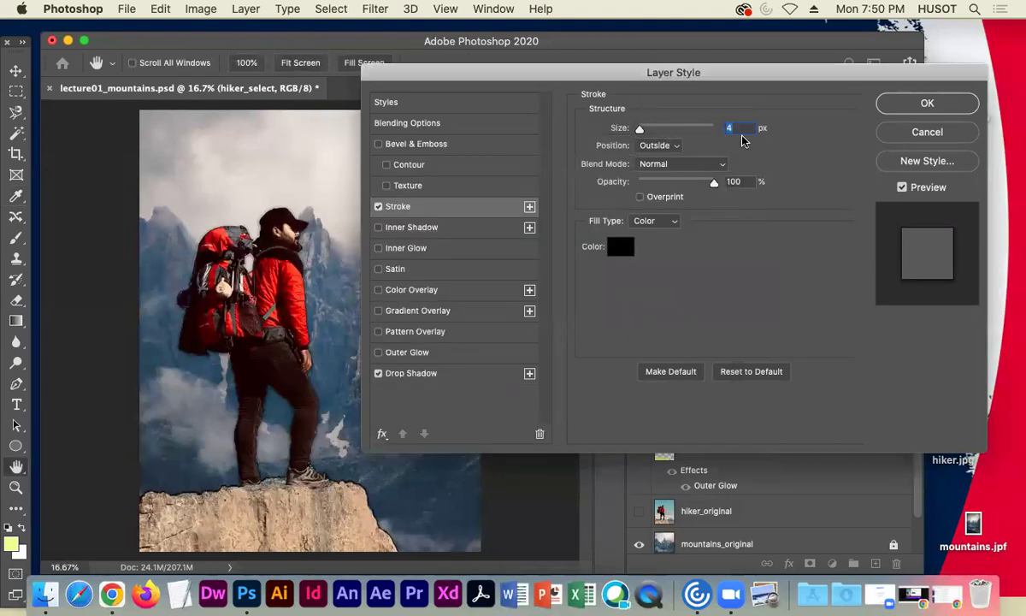
{"action": "type", "text": "1"}
{"action": "key", "text": "Tab"}
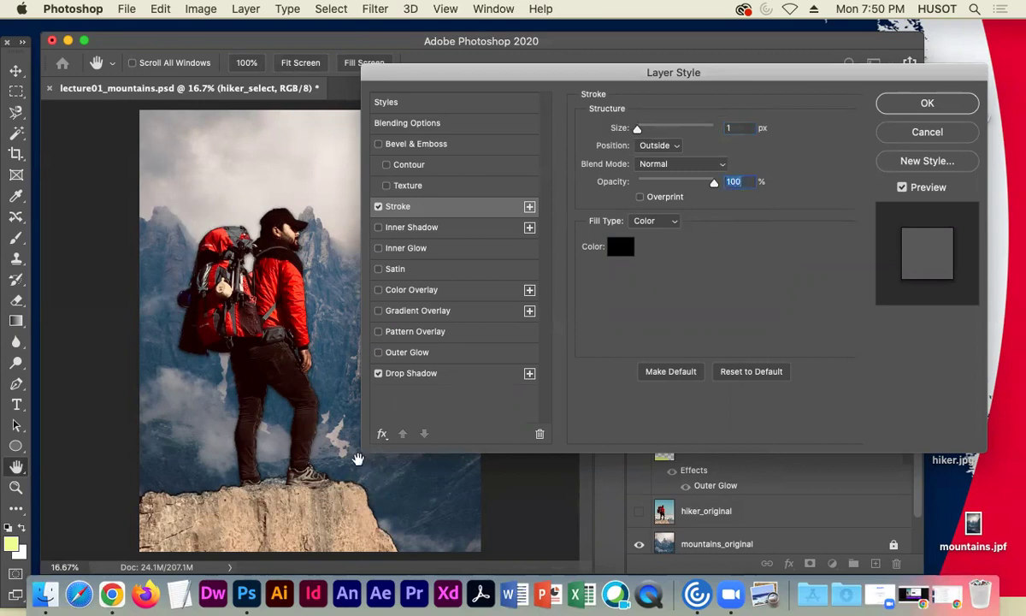
{"action": "left_click", "coordinate": [928, 104]}
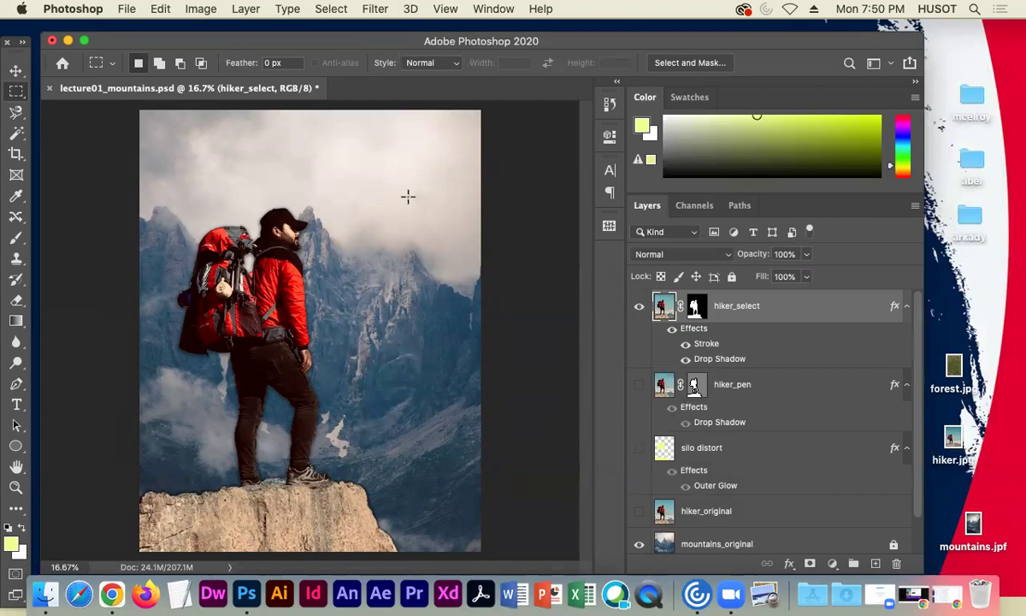
- Show the transform controls, scale the hiker_select cutout down and seat it in the lower-left corner of the canvas
{"action": "left_click", "coordinate": [15, 70]}
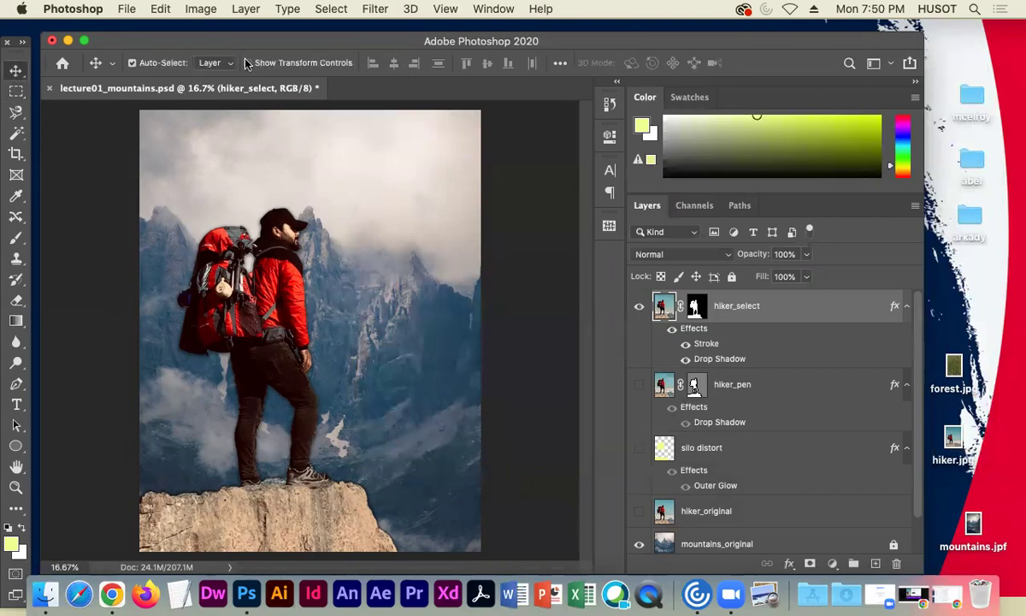
{"action": "left_click", "coordinate": [298, 65]}
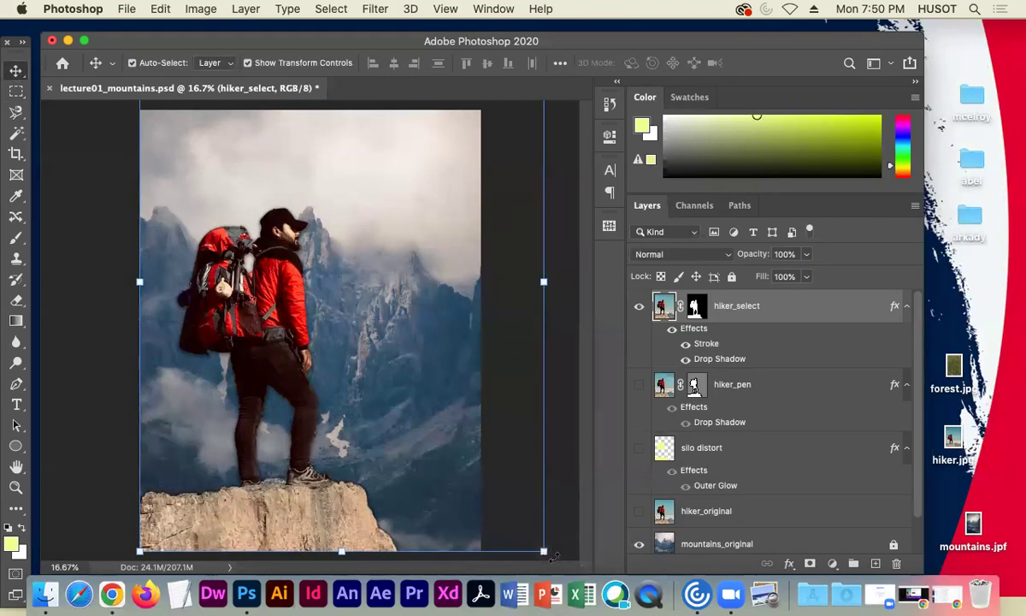
{"action": "left_click_drag", "start_coordinate": [544, 552], "coordinate": [498, 490]}
{"action": "left_click_drag", "start_coordinate": [268, 303], "coordinate": [223, 328]}
{"action": "left_click", "coordinate": [16, 70]}
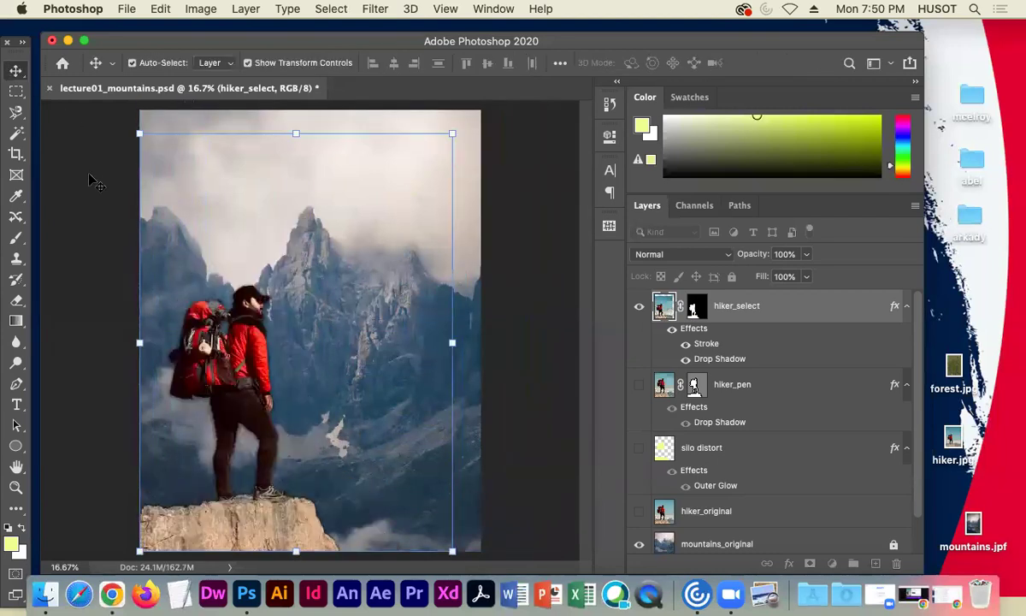
{"action": "left_click", "coordinate": [109, 177]}
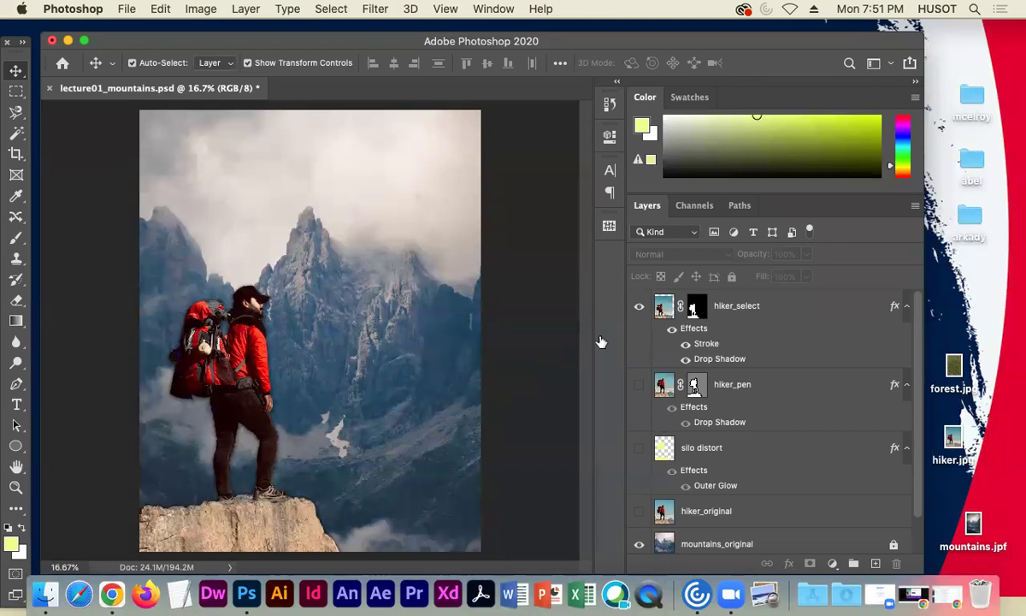
- Duplicate the hiker_select layer and move the copy across to the right half of the canvas
{"action": "left_click", "coordinate": [784, 308]}
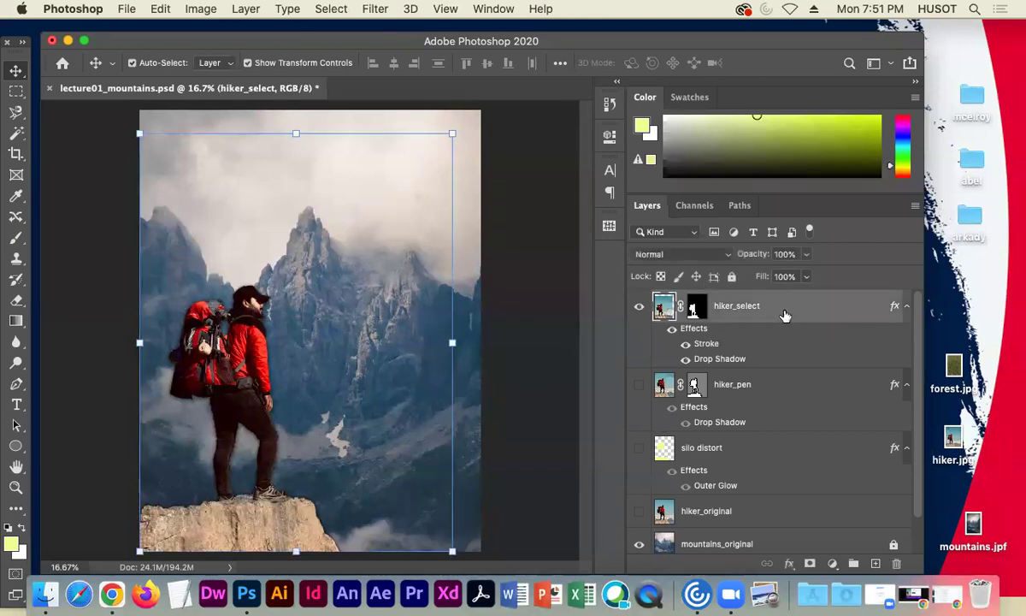
{"action": "right_click", "coordinate": [785, 316]}
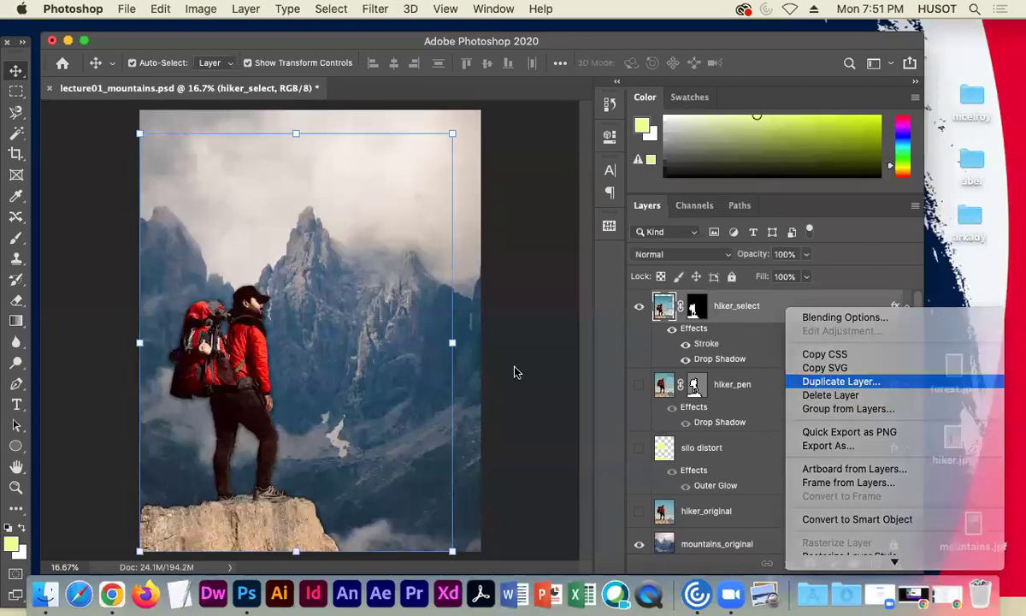
{"action": "key", "text": "Return"}
{"action": "key", "text": "Escape"}
{"action": "left_click_drag", "start_coordinate": [243, 338], "coordinate": [415, 337]}
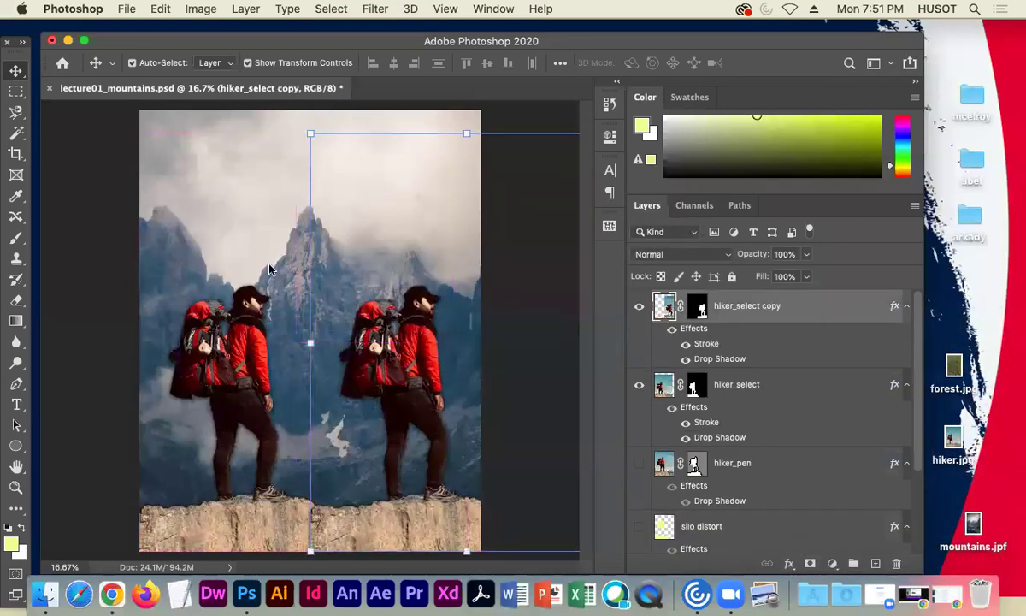
- Flip the hiker_select copy horizontally so the second hiker faces the first one
{"action": "left_click", "coordinate": [162, 8]}
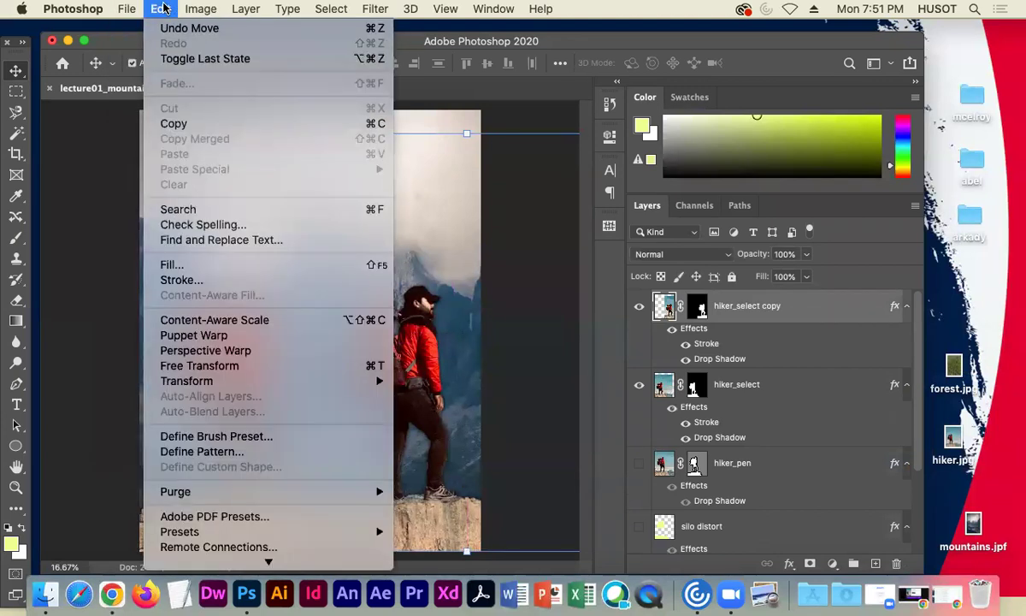
{"action": "mouse_move", "coordinate": [239, 388]}
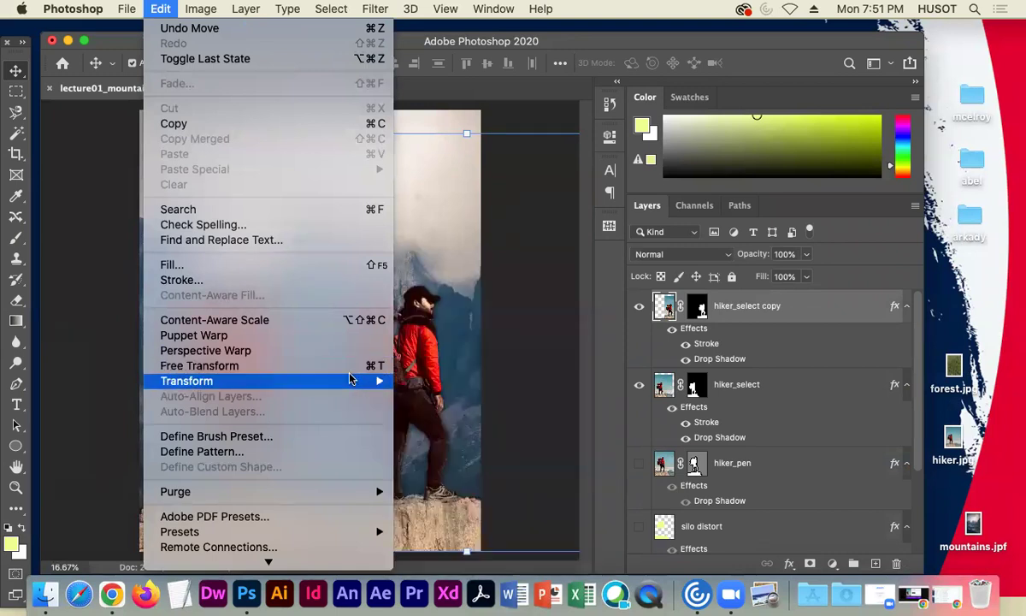
{"action": "left_click", "coordinate": [447, 544]}
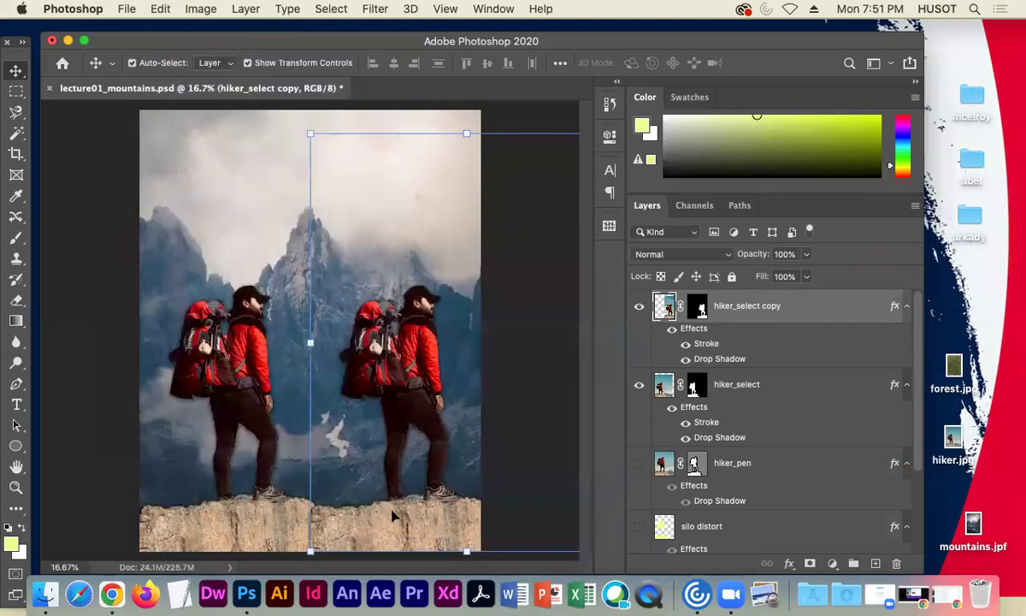
- Scale the flipped hiker copy to about 66%, seat it in the canvas's lower-right corner, and turn off the transform controls
{"action": "left_click_drag", "start_coordinate": [468, 536], "coordinate": [351, 543]}
{"action": "left_click_drag", "start_coordinate": [191, 136], "coordinate": [248, 202]}
{"action": "left_click_drag", "start_coordinate": [389, 369], "coordinate": [417, 440]}
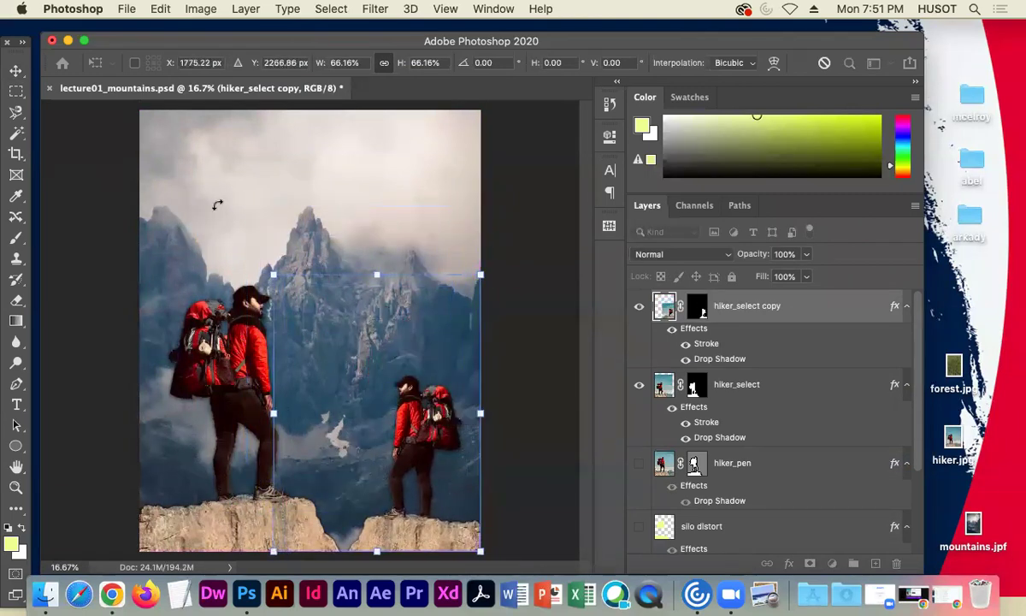
{"action": "left_click", "coordinate": [15, 69]}
{"action": "left_click", "coordinate": [92, 171]}
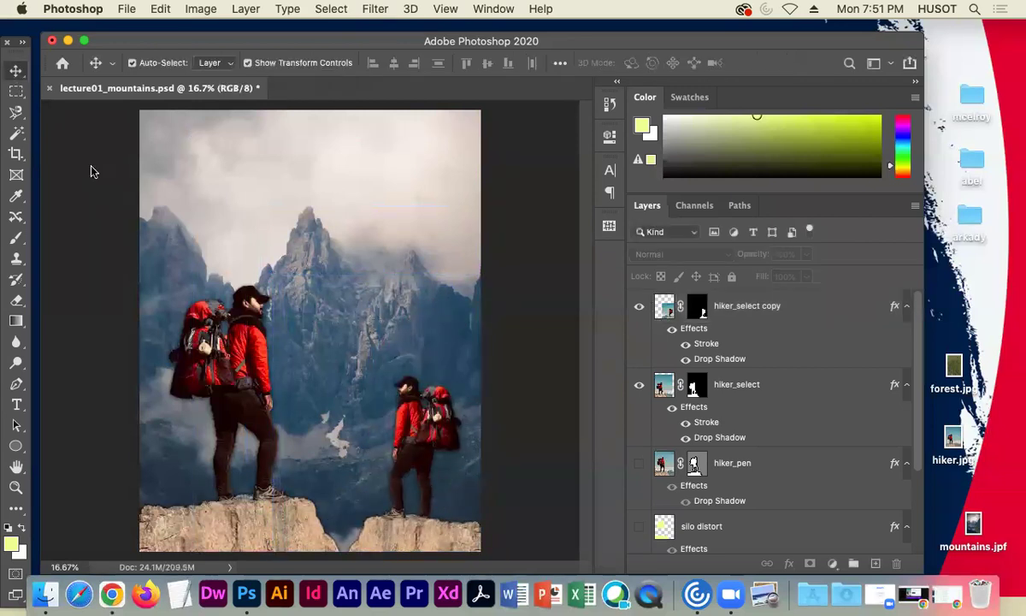
{"action": "left_click", "coordinate": [263, 63]}
- Compare the composition with and without each hiker by toggling the visibility of hiker_select copy and hiker_select
{"action": "left_click", "coordinate": [638, 307]}
{"action": "left_click", "coordinate": [638, 306]}
{"action": "left_click", "coordinate": [639, 306]}
{"action": "left_click", "coordinate": [638, 306]}
{"action": "left_click", "coordinate": [638, 307]}
{"action": "left_click", "coordinate": [638, 307]}
{"action": "left_click", "coordinate": [641, 385]}
{"action": "left_click", "coordinate": [641, 385]}
{"action": "left_click", "coordinate": [638, 306]}
{"action": "left_click", "coordinate": [638, 307]}
{"action": "left_click", "coordinate": [639, 385]}
{"action": "left_click", "coordinate": [639, 385]}
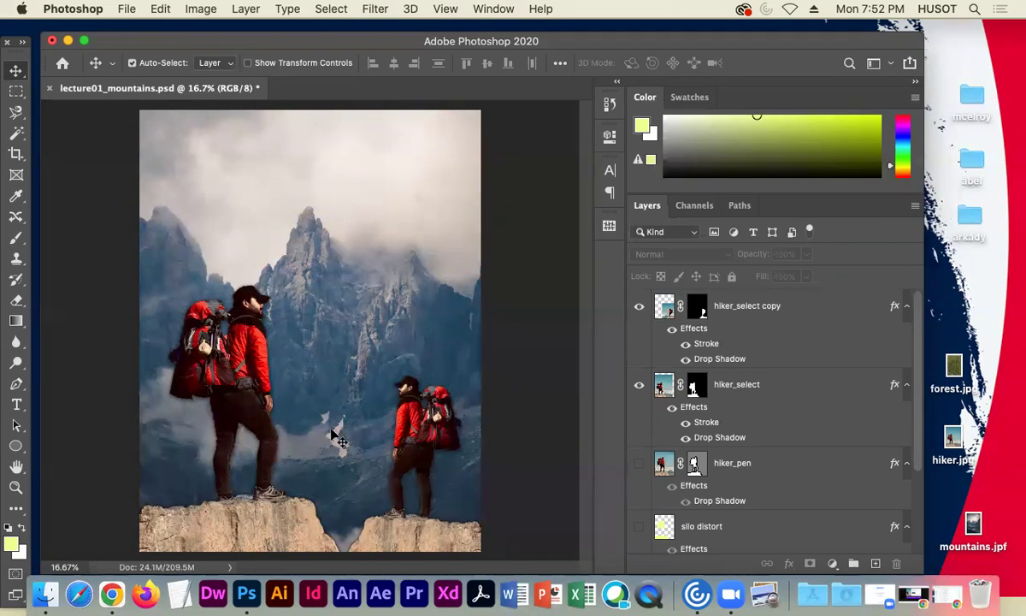
{"action": "left_click", "coordinate": [17, 91]}
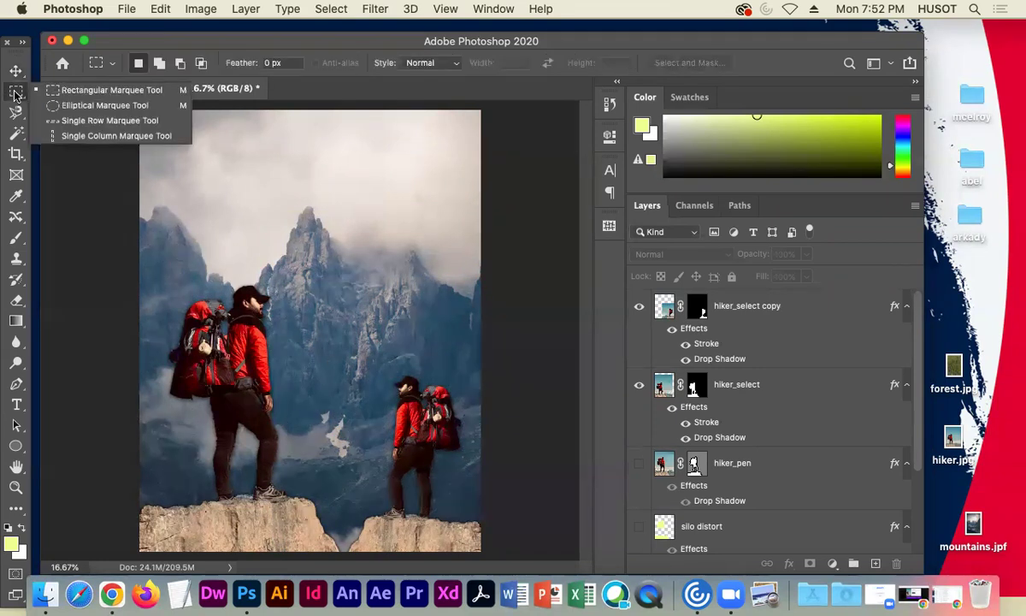
{"action": "left_click", "coordinate": [15, 111]}
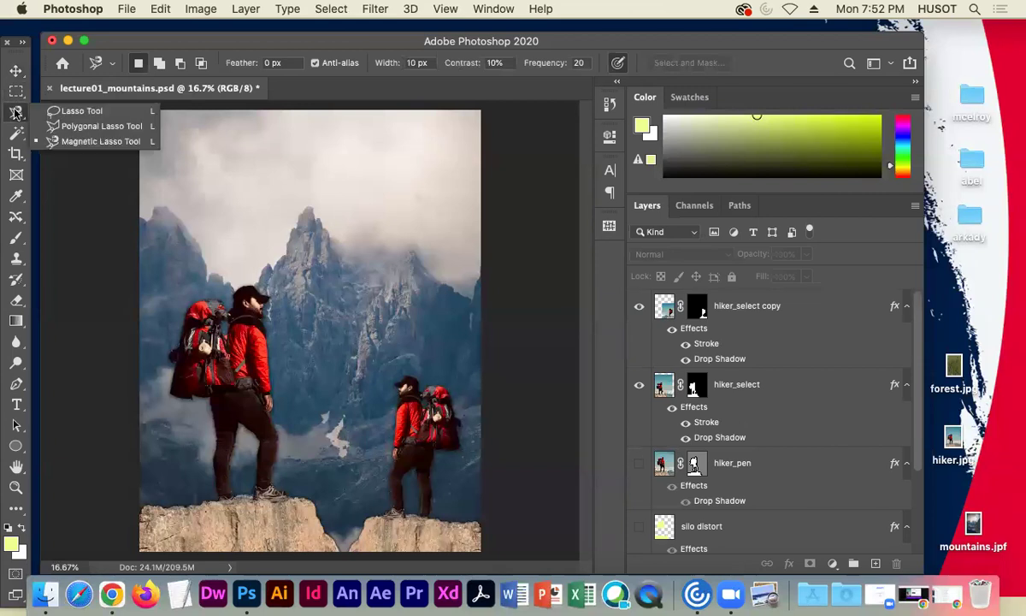
{"action": "left_click", "coordinate": [71, 141]}
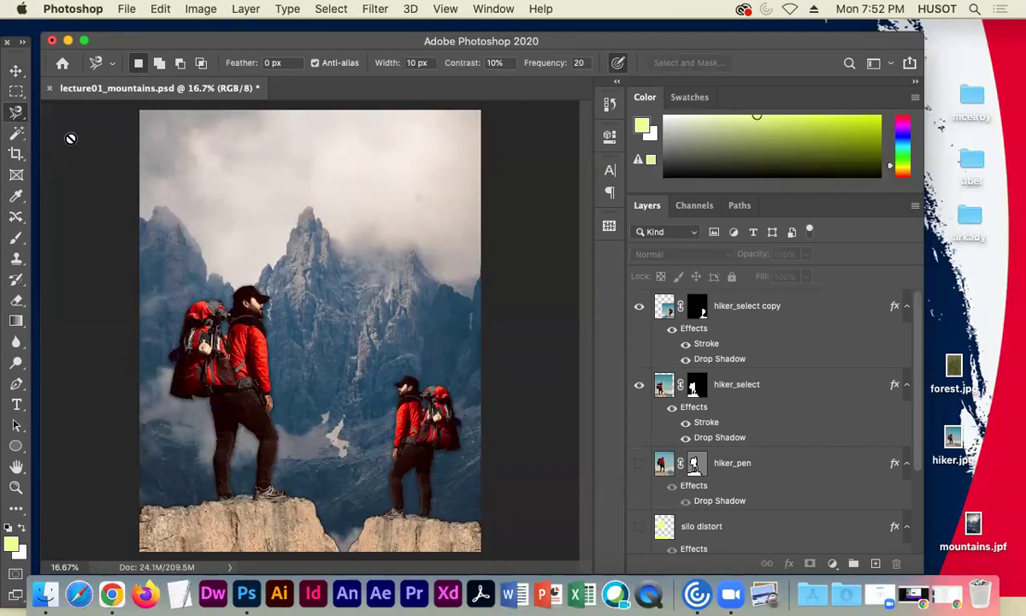
{"action": "left_click", "coordinate": [16, 112]}
{"action": "left_click", "coordinate": [68, 111]}
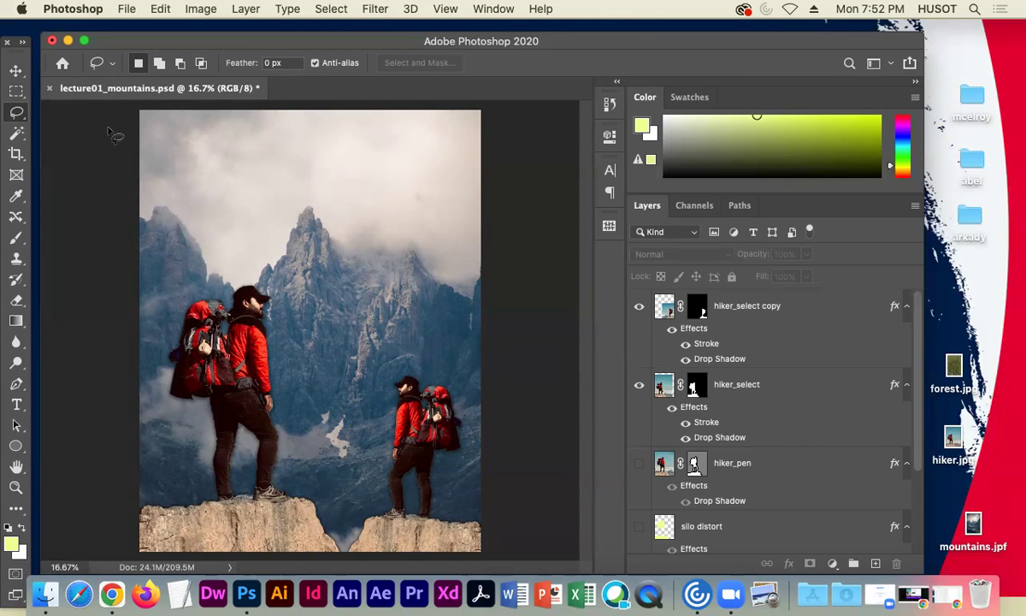
{"action": "left_click", "coordinate": [17, 91]}
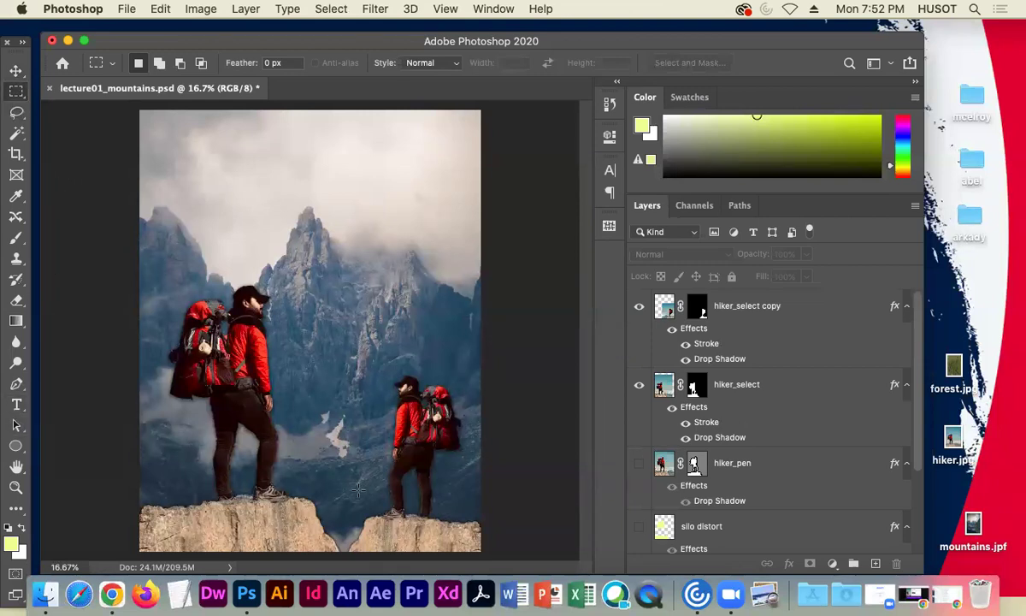
- Place a horizontal text line reading HIKE over the sky with the Horizontal Type tool
{"action": "left_click", "coordinate": [14, 402]}
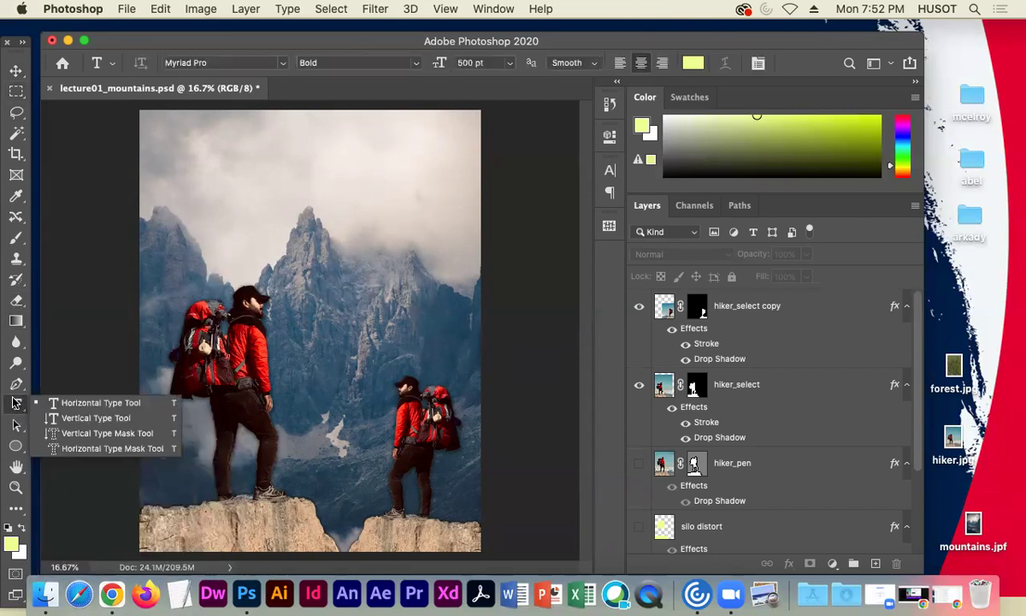
{"action": "left_click", "coordinate": [77, 402]}
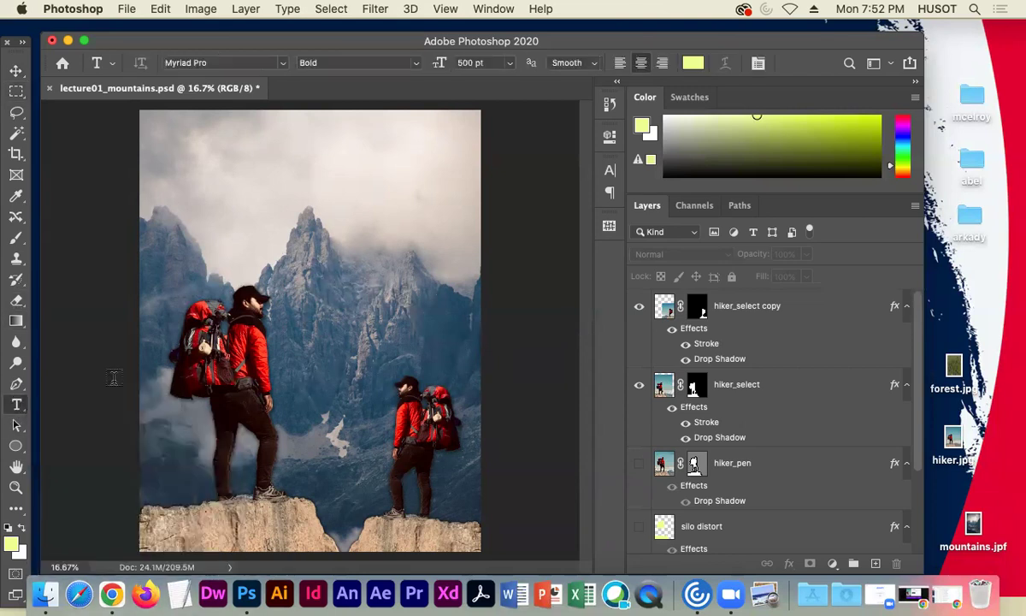
{"action": "left_click", "coordinate": [189, 171]}
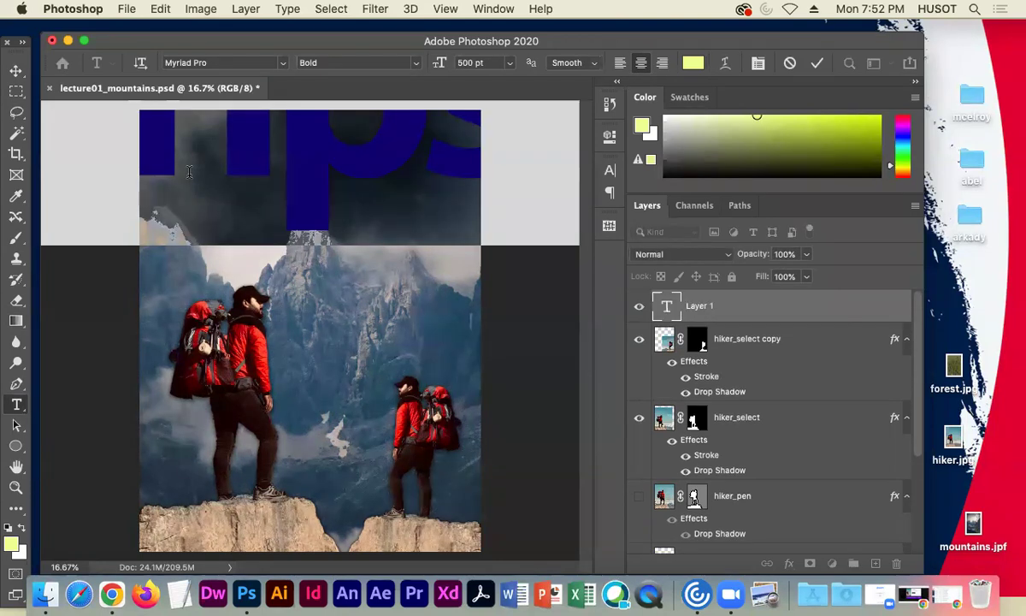
{"action": "type", "text": "HIKE"}
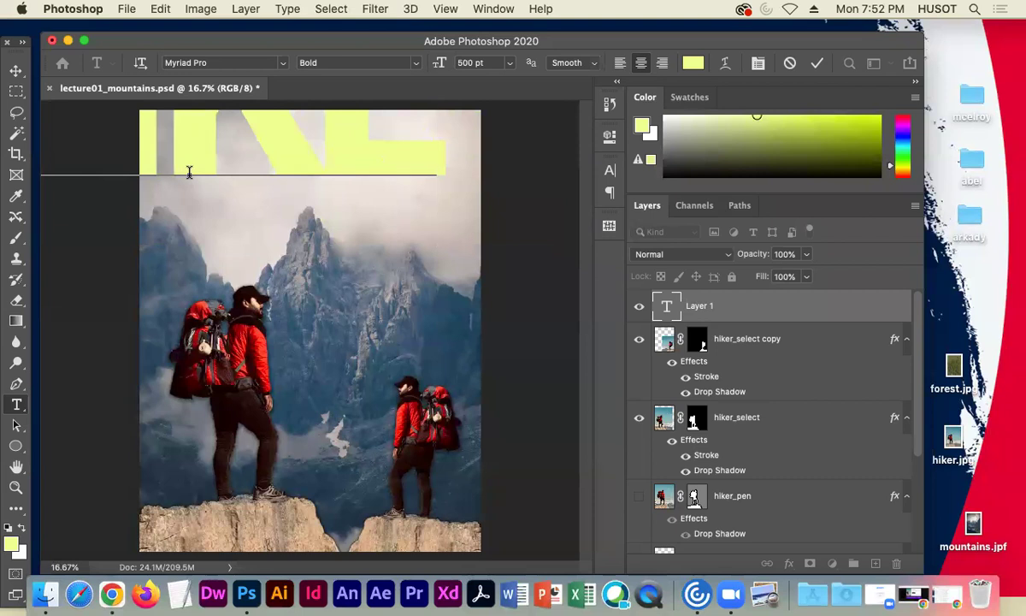
- Set the HIKE text size to 200 pt and move the word to the middle of the sky above the peaks
{"action": "key", "text": "super+a"}
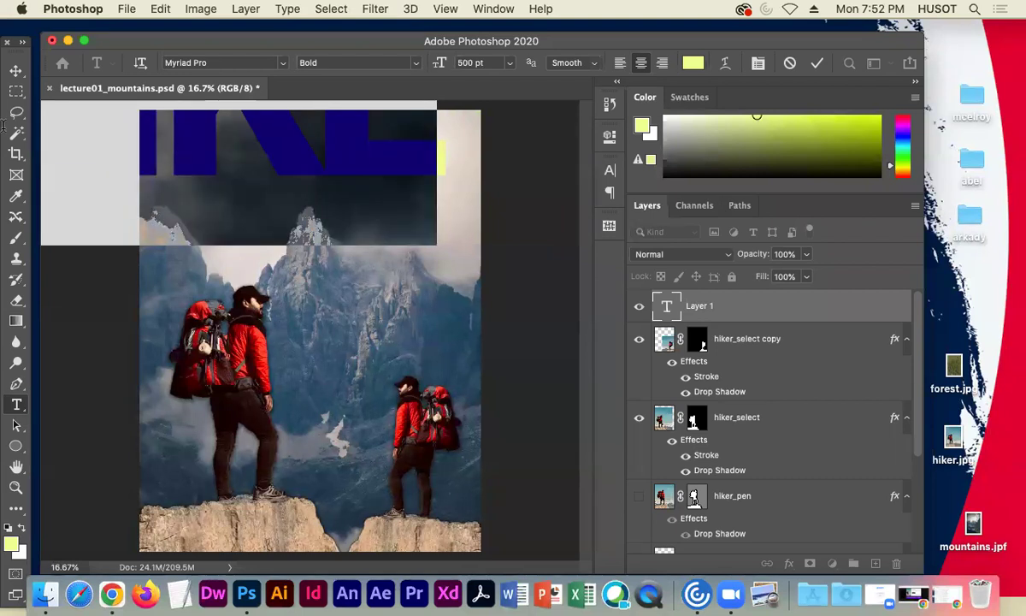
{"action": "left_click", "coordinate": [509, 68]}
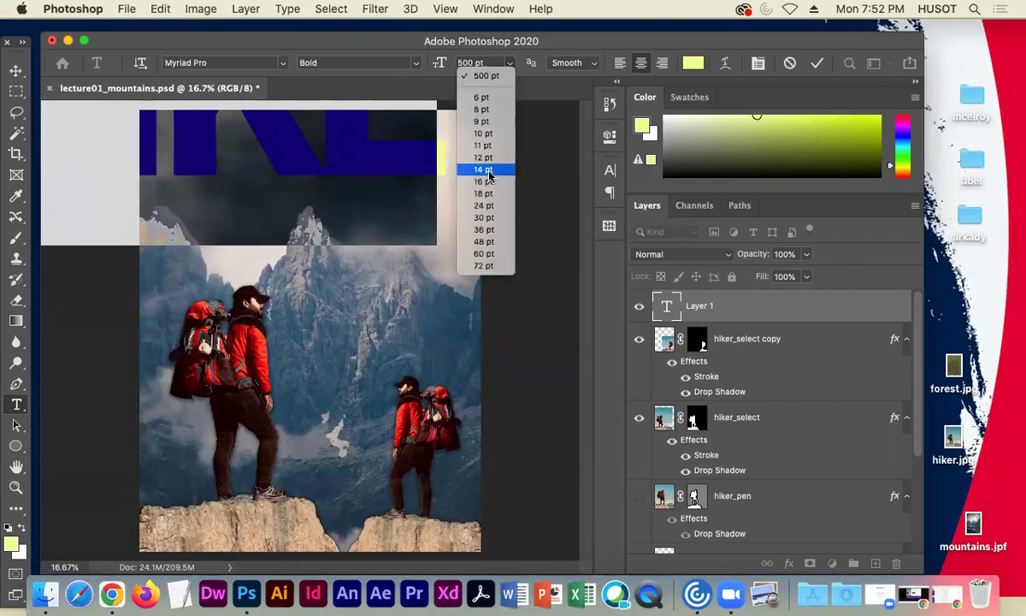
{"action": "left_click", "coordinate": [489, 264]}
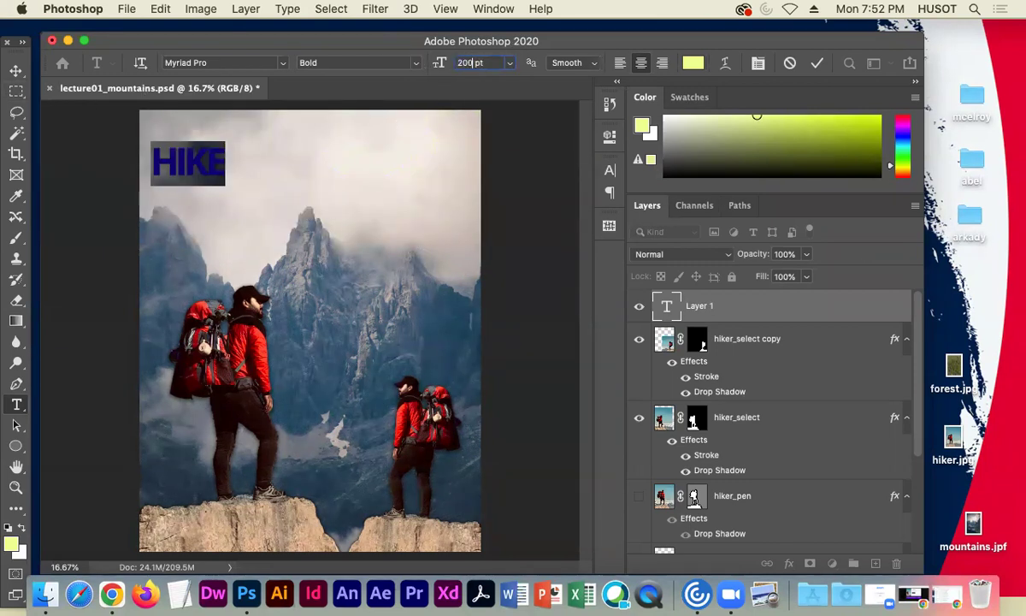
{"action": "key", "text": "Return"}
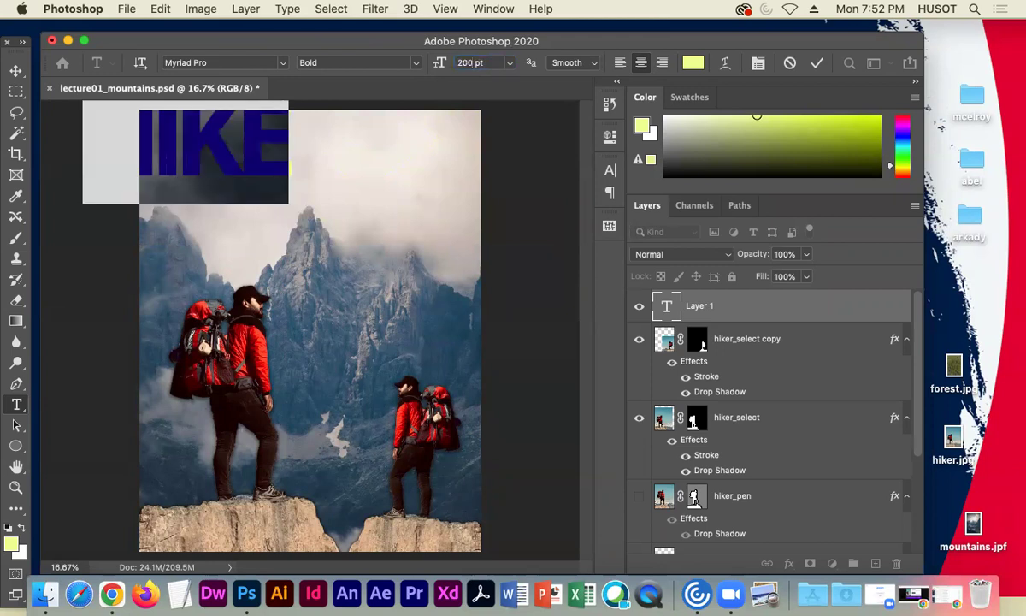
{"action": "left_click", "coordinate": [16, 71]}
{"action": "left_click_drag", "start_coordinate": [222, 149], "coordinate": [334, 190]}
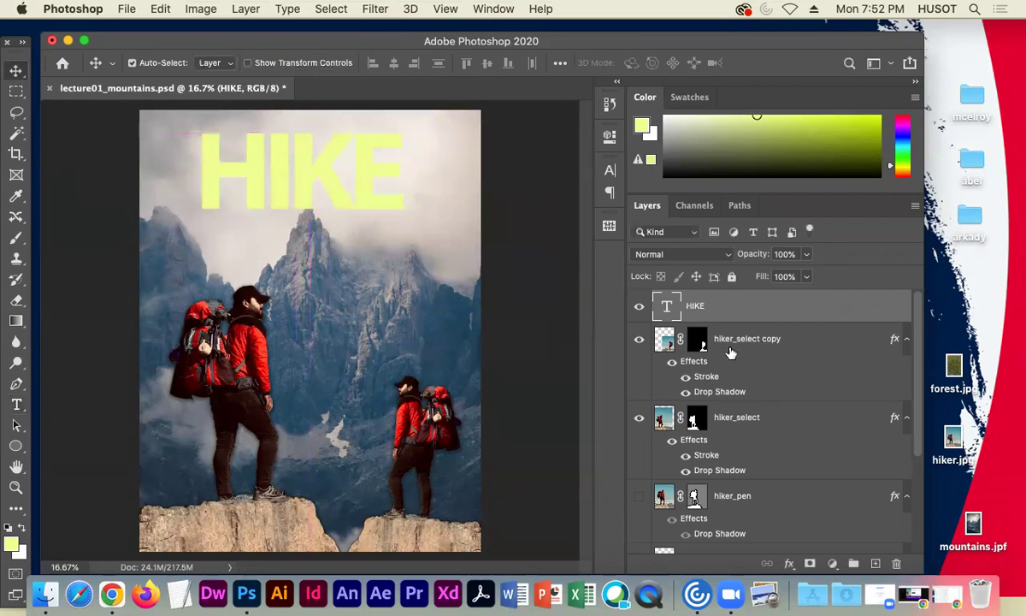
- Compare the poster with and without the HIKE text by toggling its visibility, then nudge the word slightly toward the poster's right edge
{"action": "left_click", "coordinate": [639, 306]}
{"action": "left_click", "coordinate": [639, 306]}
{"action": "left_click", "coordinate": [639, 307]}
{"action": "left_click", "coordinate": [639, 307]}
{"action": "left_click", "coordinate": [639, 307]}
{"action": "left_click", "coordinate": [639, 307]}
{"action": "left_click", "coordinate": [639, 307]}
{"action": "left_click", "coordinate": [639, 307]}
{"action": "mouse_move", "coordinate": [321, 182]}
{"action": "left_mouse_down"}
{"action": "mouse_move", "coordinate": [188, 169]}
{"action": "mouse_move", "coordinate": [296, 272]}
{"action": "mouse_move", "coordinate": [331, 188]}
{"action": "left_mouse_up"}
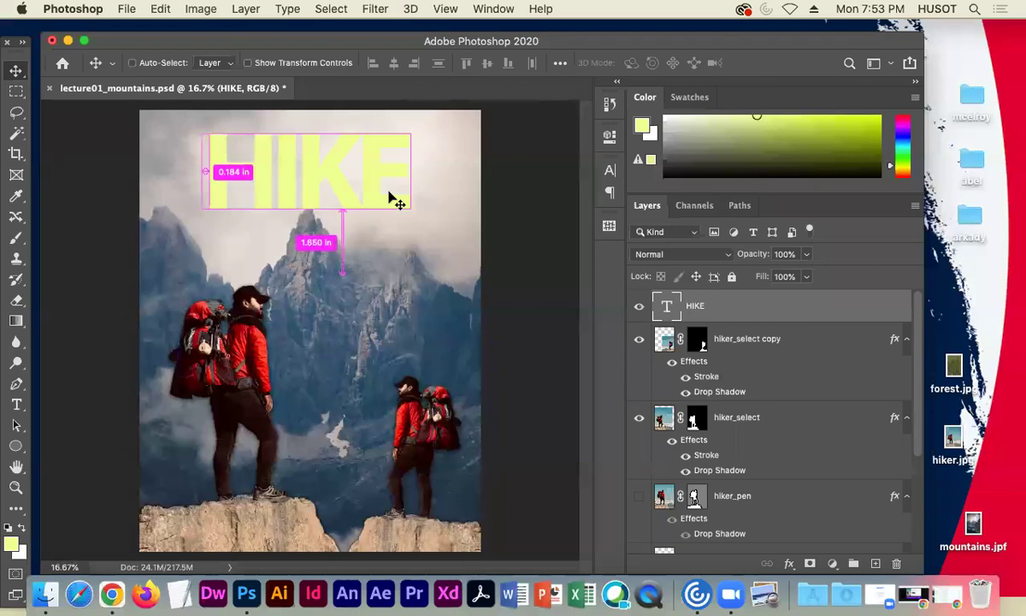
- Inspect the edge pixels of the letter E in HIKE at up to 3200% magnification, then return to the full poster view
{"action": "key", "text": "super+equal"}
{"action": "key", "text": "super+equal"}
{"action": "key", "text": "super+equal"}
{"action": "key", "text": "super+equal"}
{"action": "key", "text": "super+equal"}
{"action": "left_click_drag", "start_coordinate": [389, 190], "coordinate": [298, 435]}
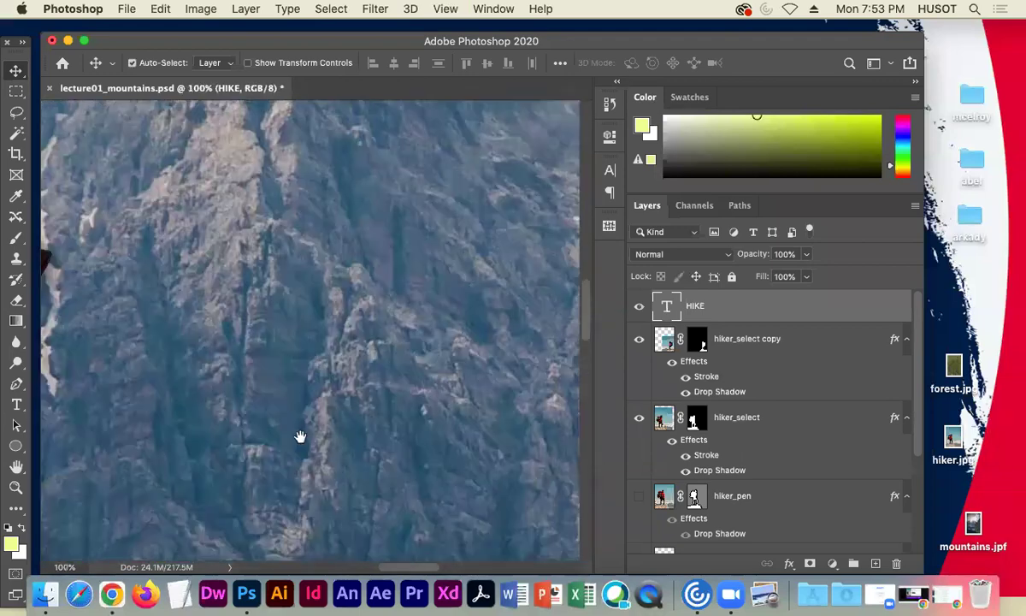
{"action": "left_click_drag", "start_coordinate": [454, 167], "coordinate": [310, 294]}
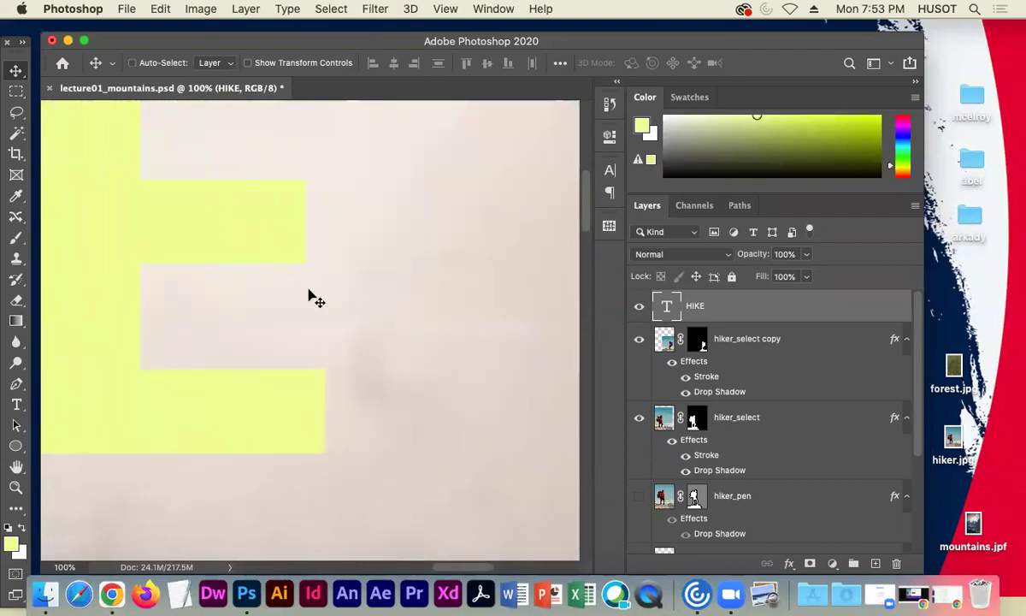
{"action": "key", "text": "super+equal"}
{"action": "key", "text": "super+equal"}
{"action": "key", "text": "super+equal"}
{"action": "key", "text": "super+equal"}
{"action": "key", "text": "super+equal"}
{"action": "key", "text": "super+equal"}
{"action": "left_click_drag", "start_coordinate": [317, 298], "coordinate": [275, 288]}
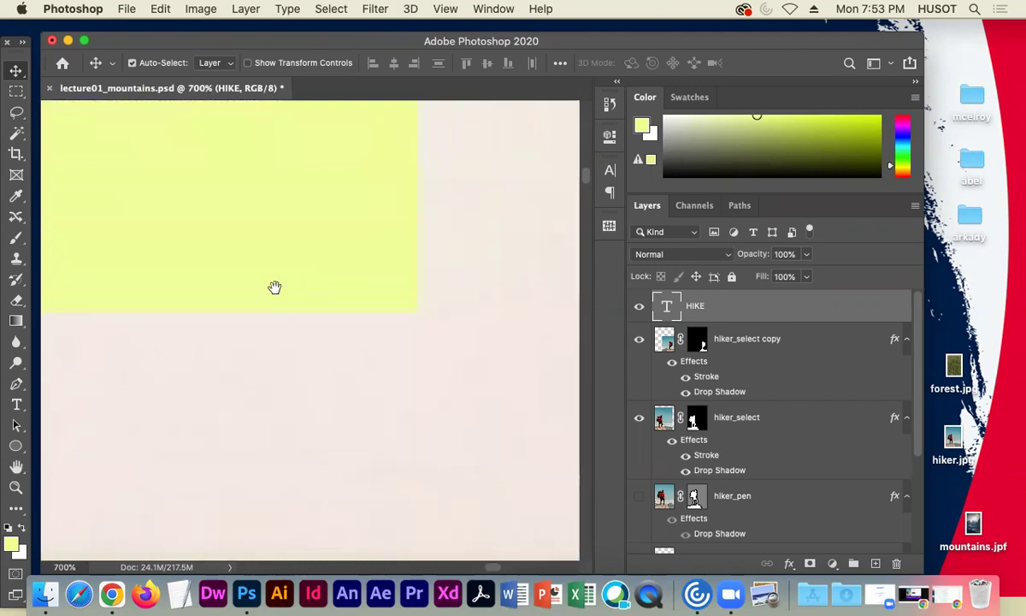
{"action": "key", "text": "super+equal"}
{"action": "key", "text": "super+equal"}
{"action": "key", "text": "super+equal"}
{"action": "key", "text": "super+equal"}
{"action": "key", "text": "super+equal"}
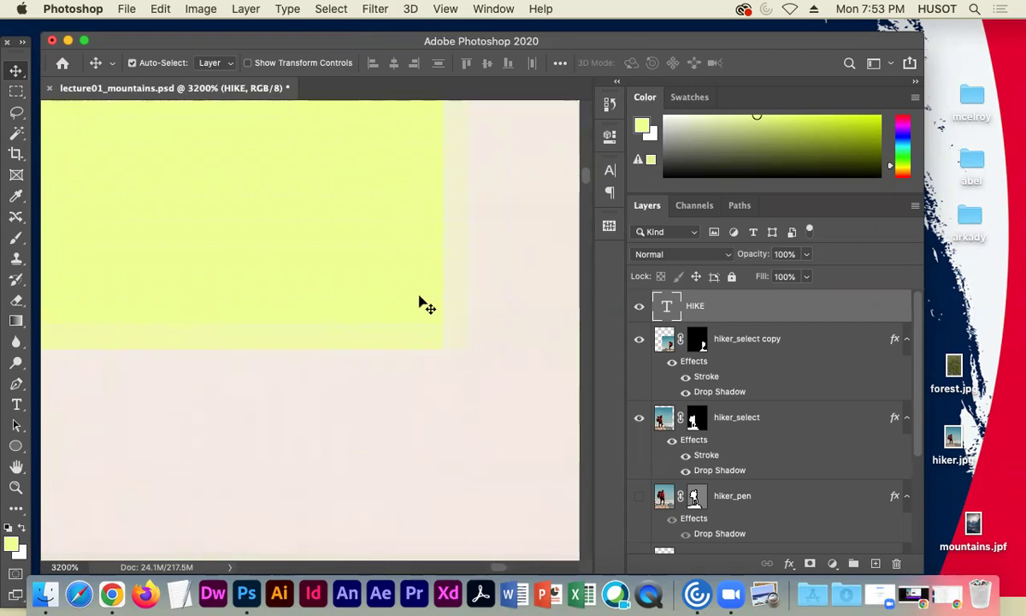
{"action": "key", "text": "super+equal"}
{"action": "key", "text": "super+minus"}
{"action": "key", "text": "super+minus"}
{"action": "key", "text": "super+minus"}
{"action": "key", "text": "super+minus"}
{"action": "key", "text": "super+minus"}
{"action": "key", "text": "super+minus"}
{"action": "key", "text": "super+minus"}
{"action": "key", "text": "super+minus"}
{"action": "key", "text": "super+minus"}
{"action": "key", "text": "super+minus"}
{"action": "key", "text": "super+minus"}
{"action": "key", "text": "super+minus"}
{"action": "key", "text": "super+minus"}
{"action": "key", "text": "super+minus"}
{"action": "key", "text": "super+minus"}
{"action": "key", "text": "super+minus"}
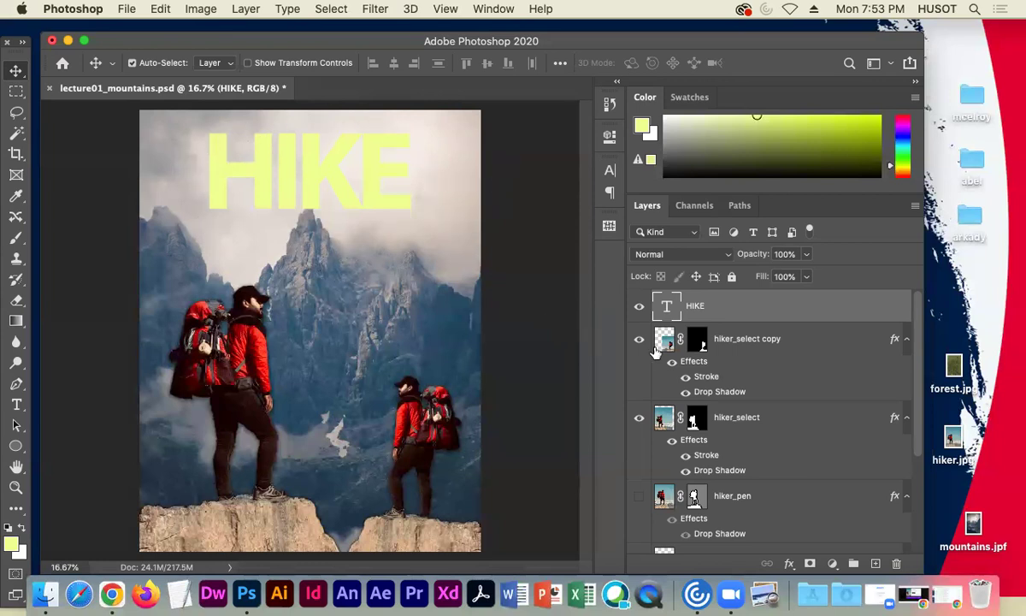
- Enlarge the HIKE text to nearly the poster's width with the transform controls, center it near the top, and hide the controls
{"action": "left_click", "coordinate": [249, 63]}
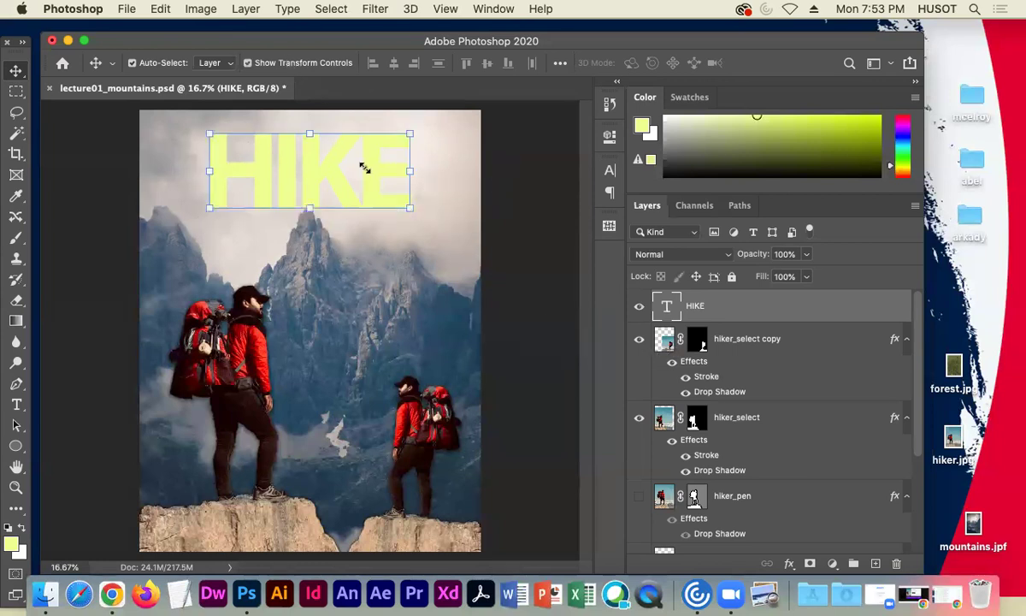
{"action": "left_click", "coordinate": [410, 210]}
{"action": "left_click_drag", "start_coordinate": [416, 212], "coordinate": [462, 237]}
{"action": "left_click_drag", "start_coordinate": [308, 179], "coordinate": [340, 202]}
{"action": "key", "text": "Return"}
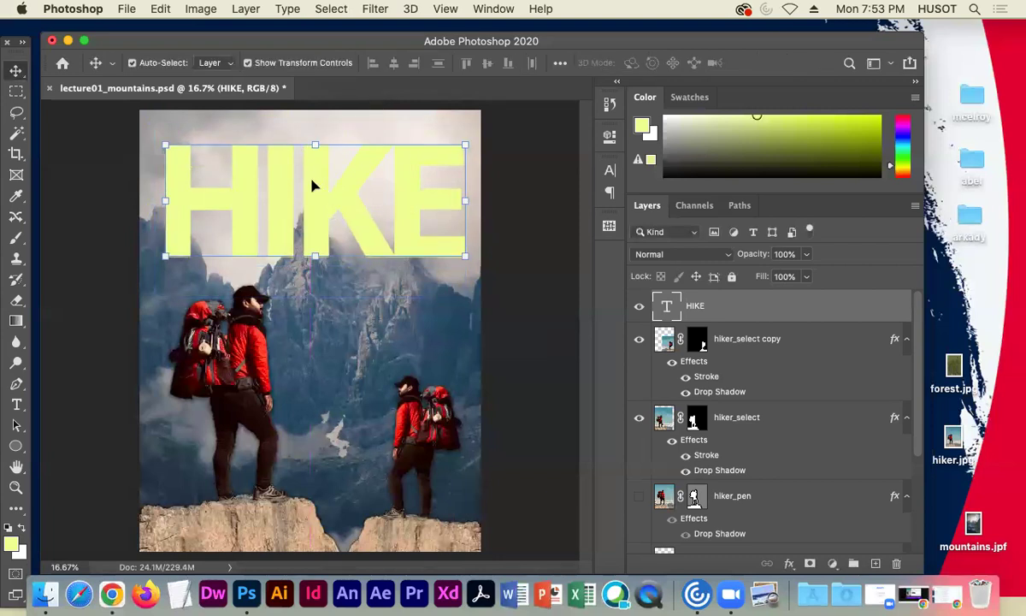
{"action": "left_click", "coordinate": [247, 63]}
{"action": "mouse_move", "coordinate": [308, 199]}
{"action": "left_mouse_down"}
{"action": "mouse_move", "coordinate": [323, 217]}
{"action": "mouse_move", "coordinate": [305, 190]}
{"action": "mouse_move", "coordinate": [337, 189]}
{"action": "mouse_move", "coordinate": [307, 187]}
{"action": "left_mouse_up"}
{"action": "left_click", "coordinate": [107, 160]}
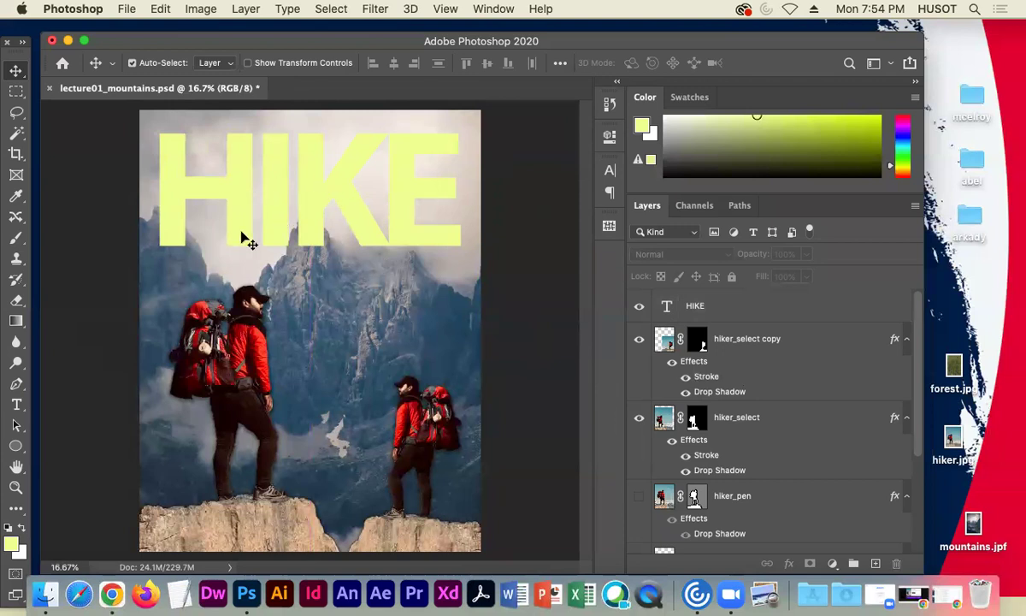
- Try placing the HIKE text behind the hikers by lowering it over the peaks and moving its layer below hiker_pen
{"action": "left_click_drag", "start_coordinate": [243, 206], "coordinate": [250, 286]}
{"action": "left_click_drag", "start_coordinate": [809, 314], "coordinate": [760, 531]}
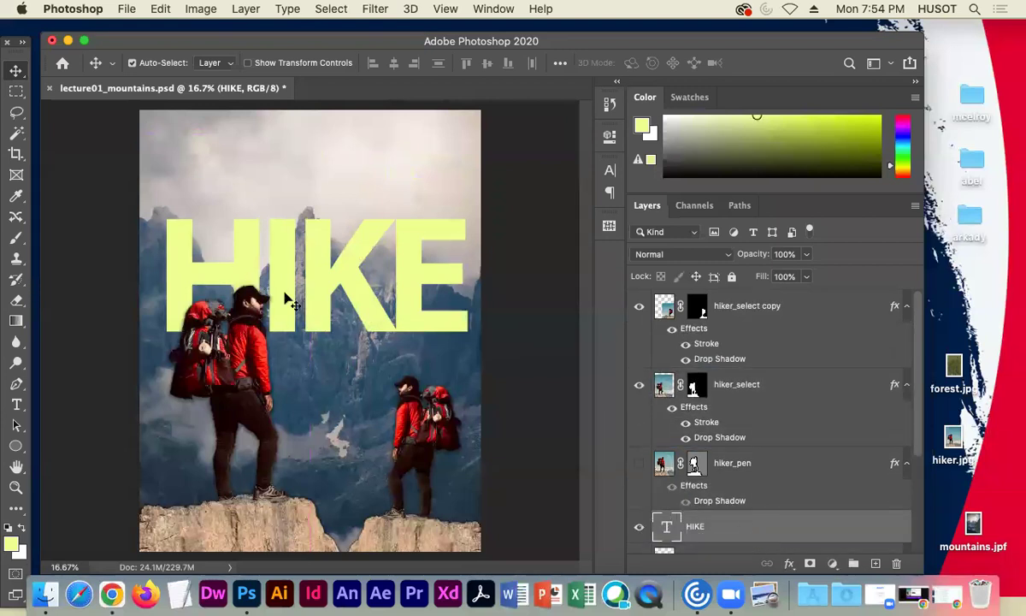
{"action": "left_click_drag", "start_coordinate": [279, 295], "coordinate": [279, 260]}
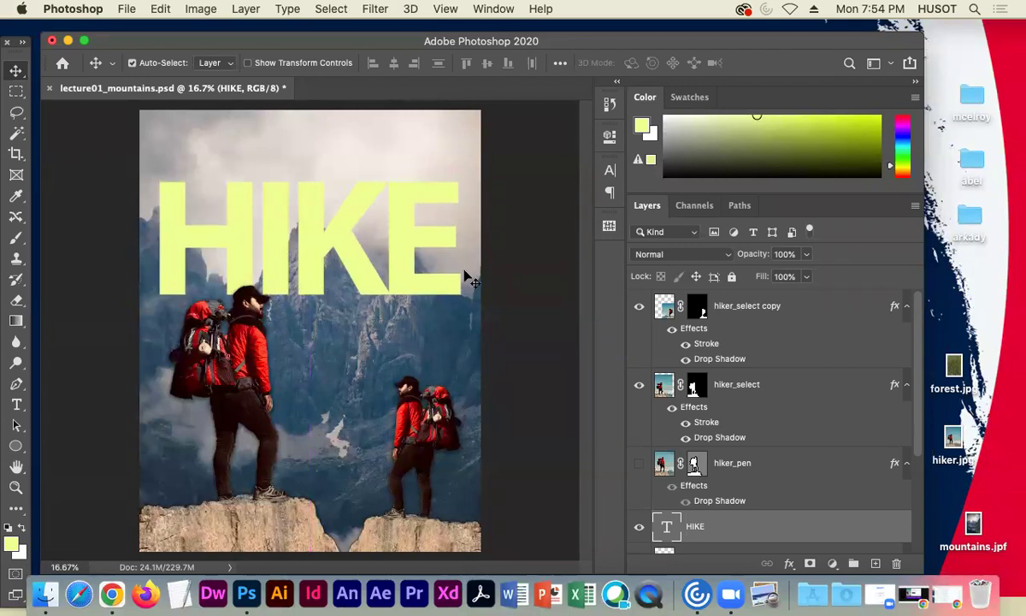
- Put the HIKE layer back at the top of the layer stack and raise the word to the poster's top edge
{"action": "left_click_drag", "start_coordinate": [759, 528], "coordinate": [626, 296]}
{"action": "left_click_drag", "start_coordinate": [314, 280], "coordinate": [314, 225]}
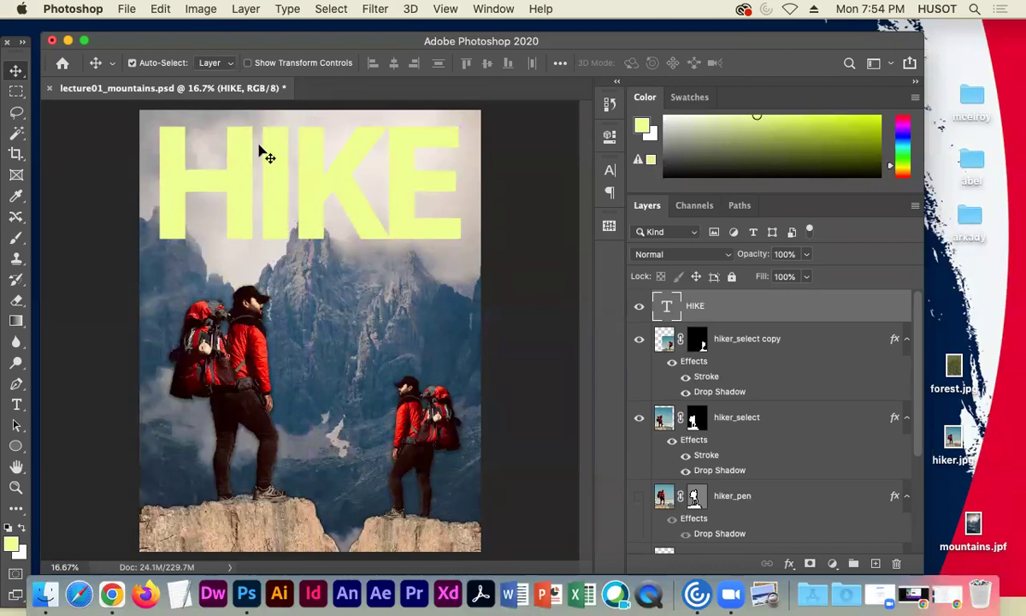
- Open forest.jpg from the Desktop as a separate document
{"action": "left_click", "coordinate": [126, 9]}
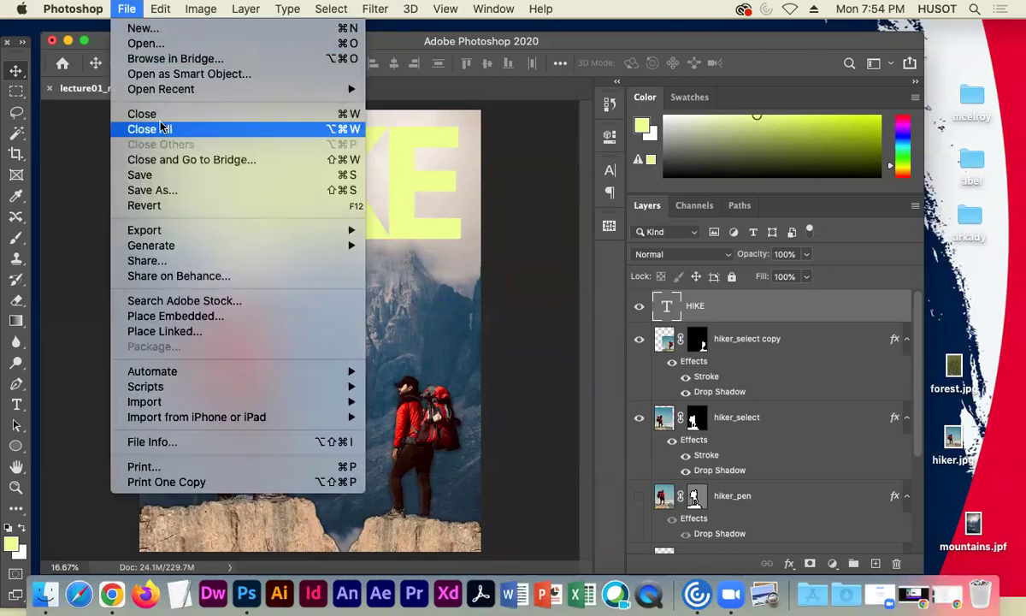
{"action": "left_click", "coordinate": [142, 45]}
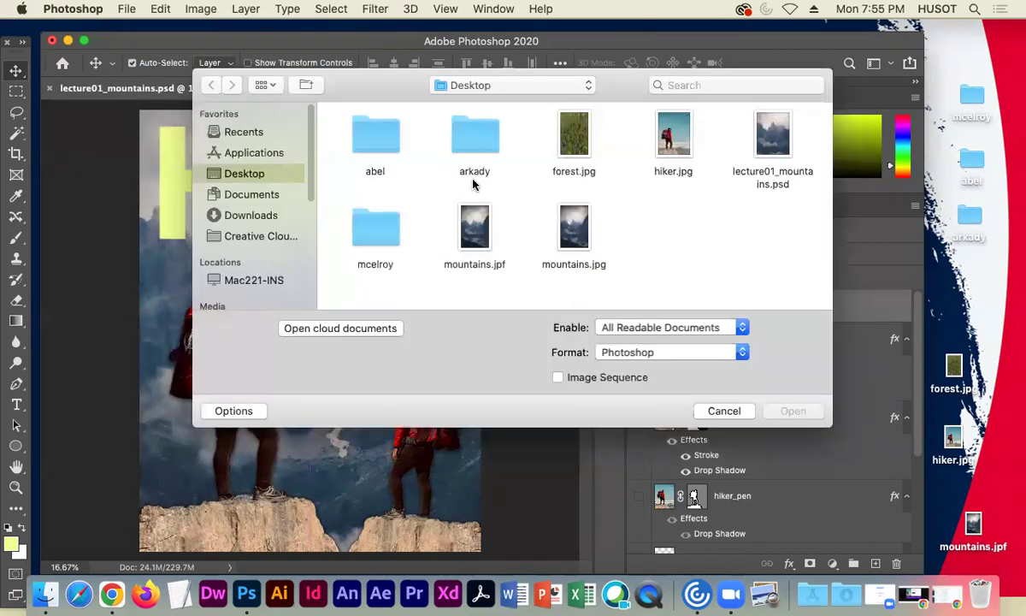
{"action": "left_click", "coordinate": [565, 137]}
{"action": "left_click", "coordinate": [801, 414]}
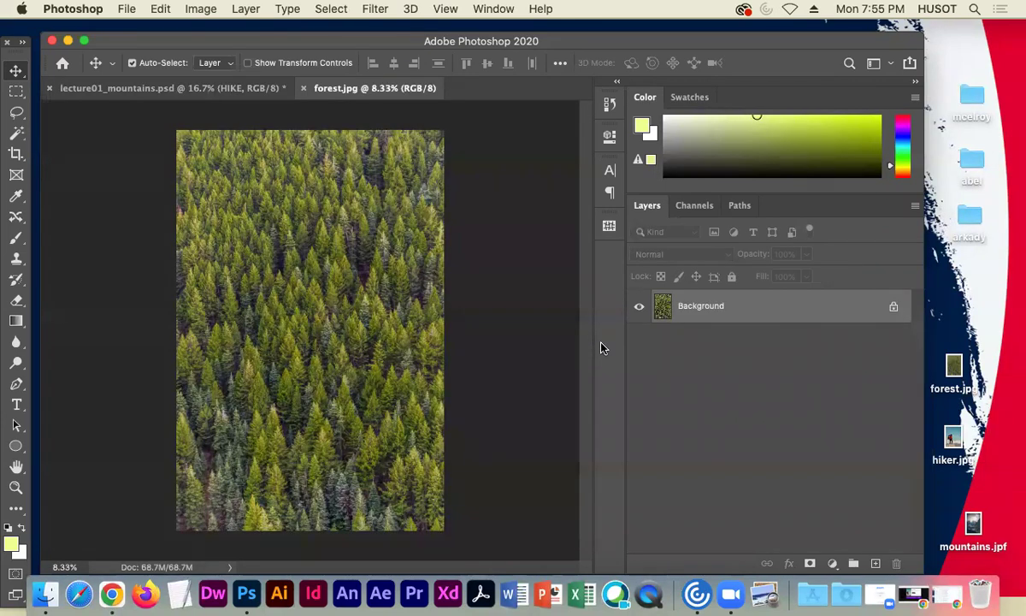
{"action": "right_click", "coordinate": [755, 312]}
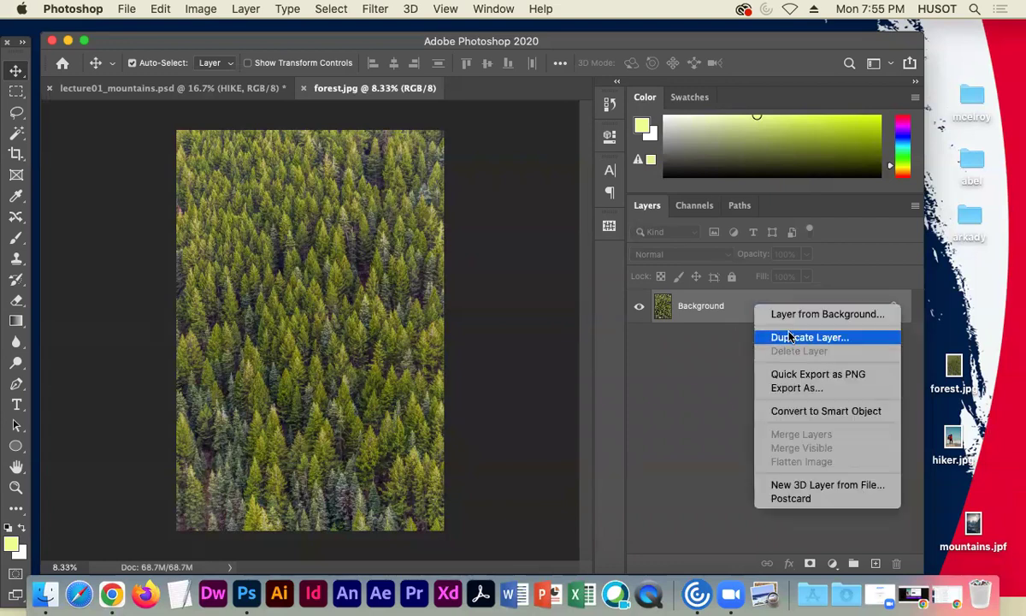
{"action": "left_click", "coordinate": [791, 337]}
{"action": "left_click", "coordinate": [657, 271]}
{"action": "right_click", "coordinate": [772, 312]}
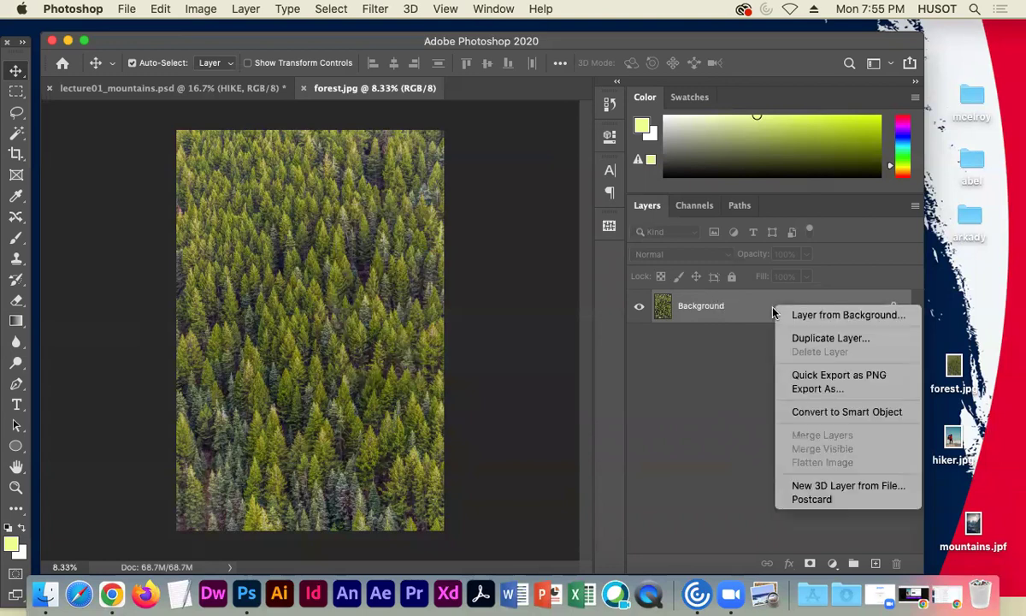
- Convert the forest image's locked Background into a regular layer named trees_texture
{"action": "double_click", "coordinate": [715, 308]}
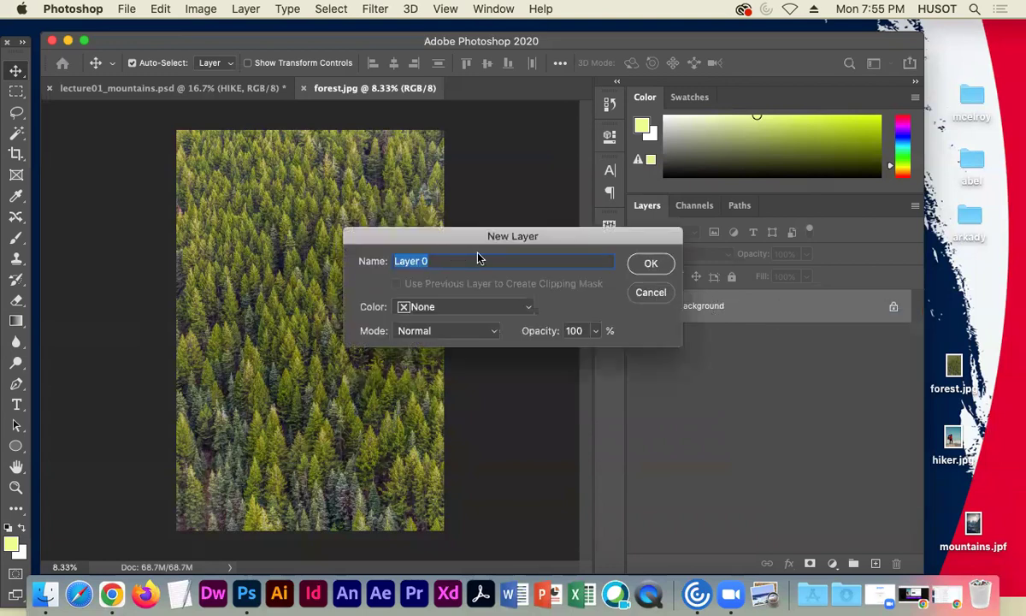
{"action": "type", "text": "gt"}
{"action": "left_click", "coordinate": [650, 265]}
- Set the forest image's resolution to 300 pixels/inch with resampling off
{"action": "left_click", "coordinate": [193, 10]}
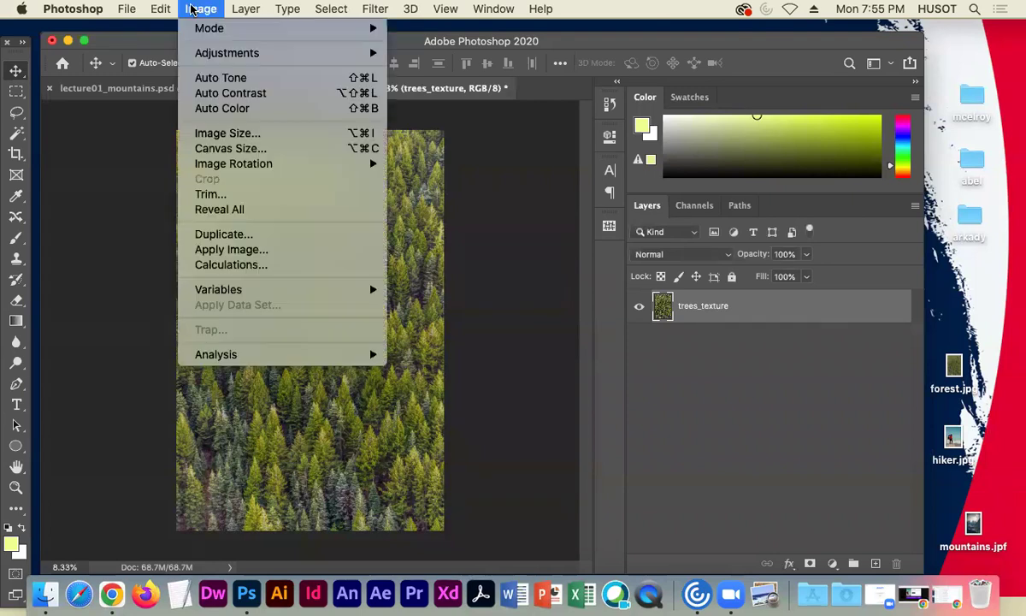
{"action": "left_click", "coordinate": [235, 133]}
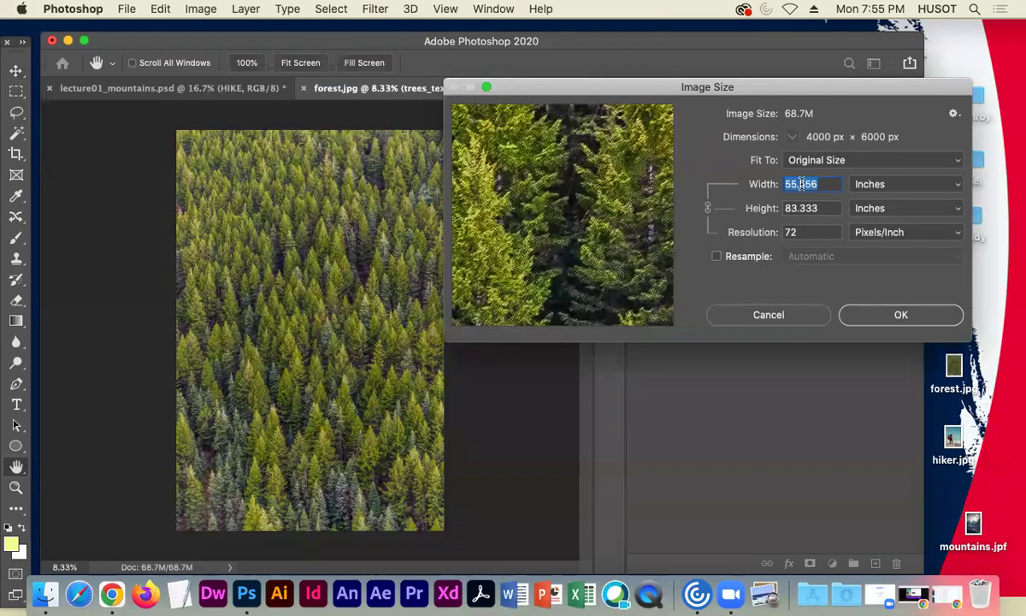
{"action": "double_click", "coordinate": [801, 231]}
{"action": "type", "text": "300"}
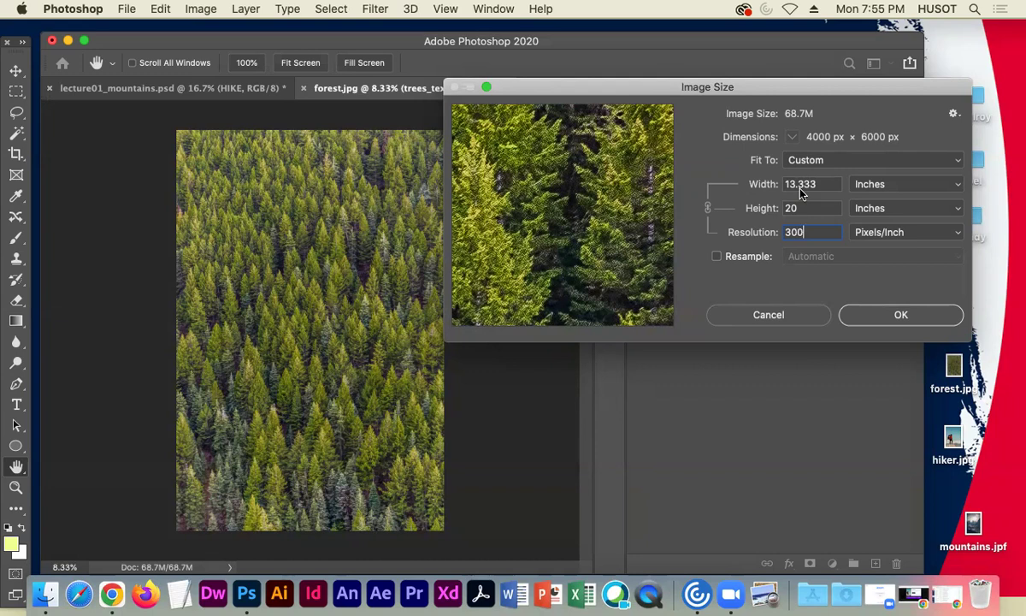
{"action": "left_click", "coordinate": [917, 321]}
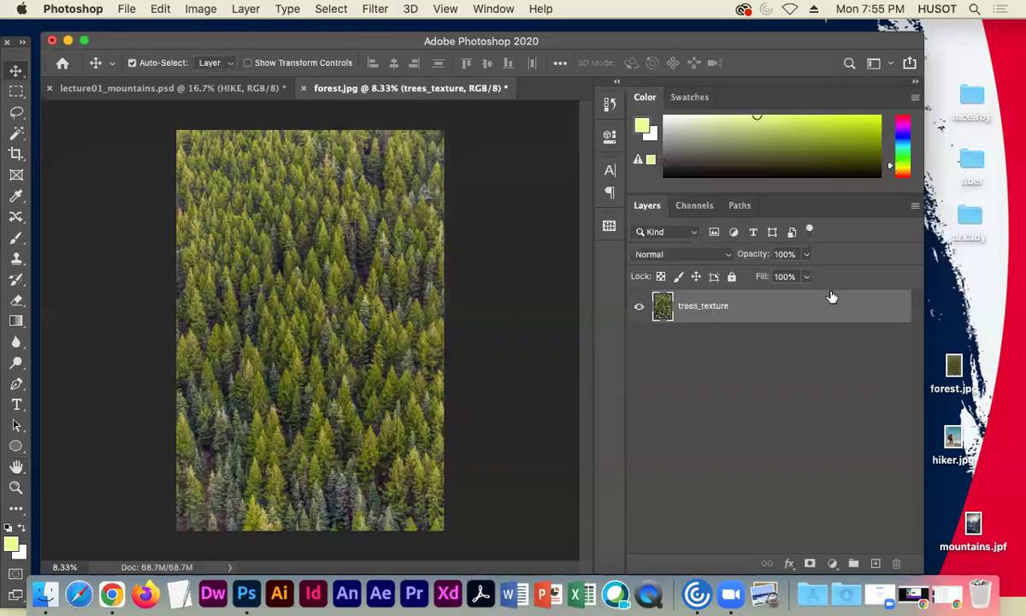
- Duplicate the trees_texture layer into the lecture01_mountains.psd document under the name trees_texture
{"action": "right_click", "coordinate": [775, 299]}
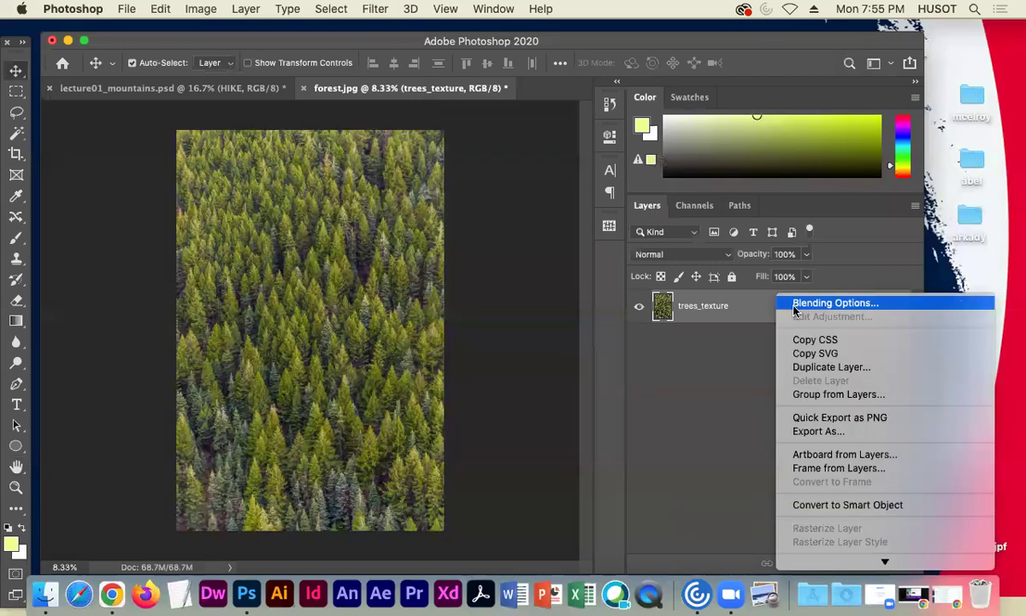
{"action": "scroll", "coordinate": [837, 483], "scroll_direction": "down", "scroll_amount": 2}
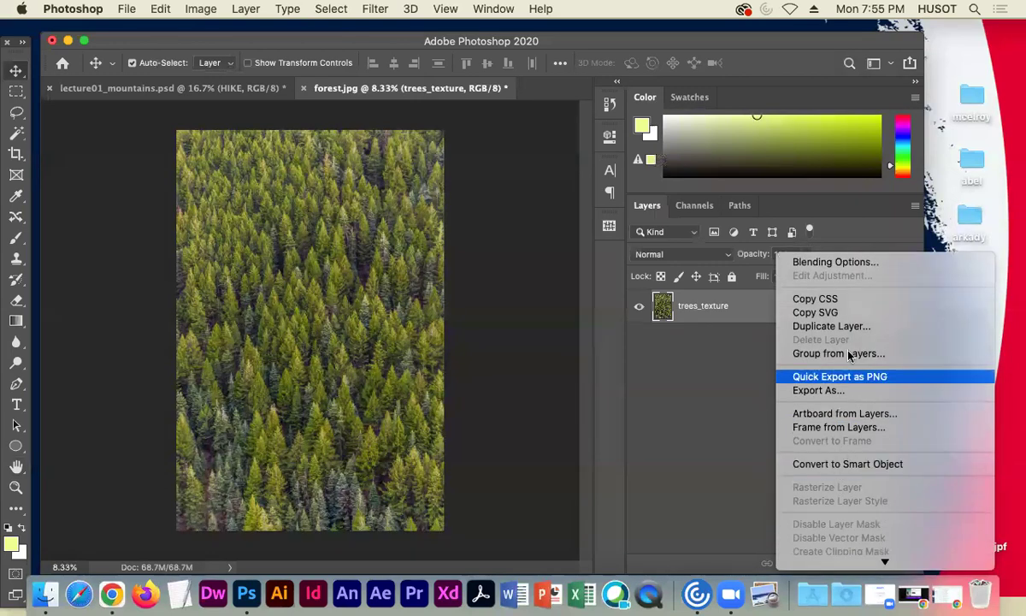
{"action": "left_click", "coordinate": [838, 327]}
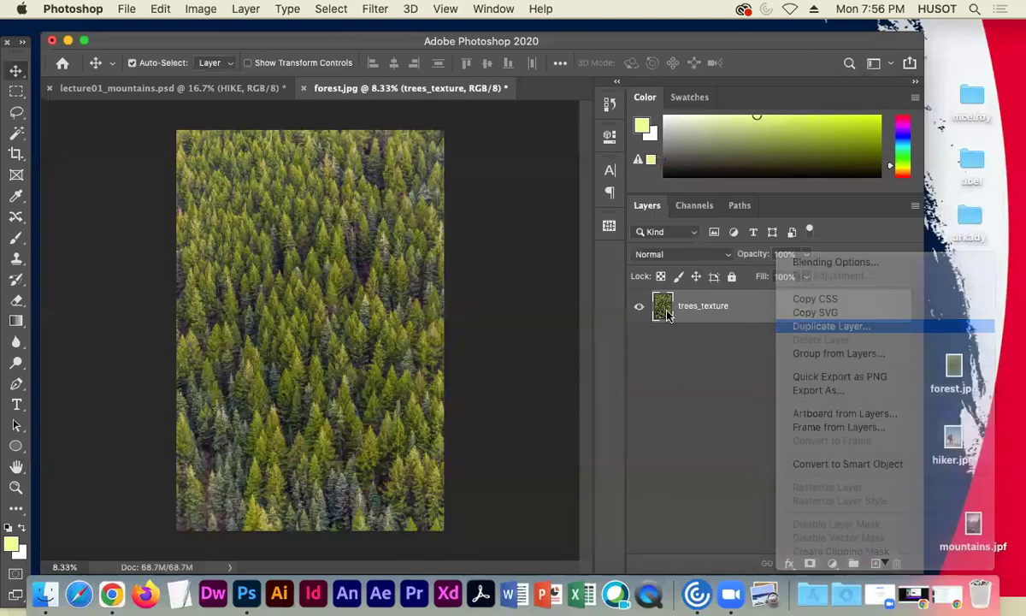
{"action": "left_click", "coordinate": [458, 301]}
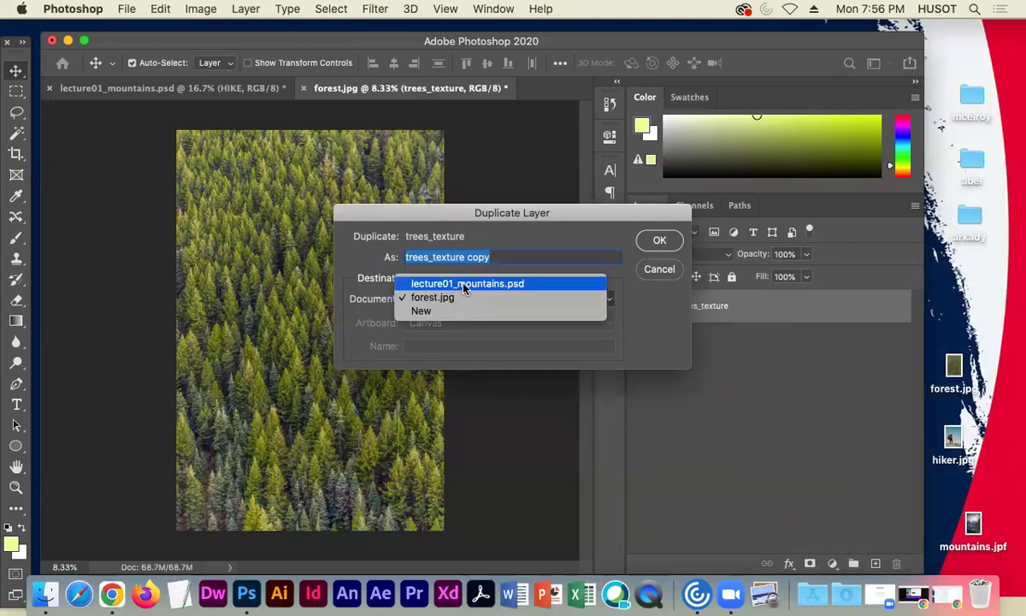
{"action": "left_click", "coordinate": [489, 281]}
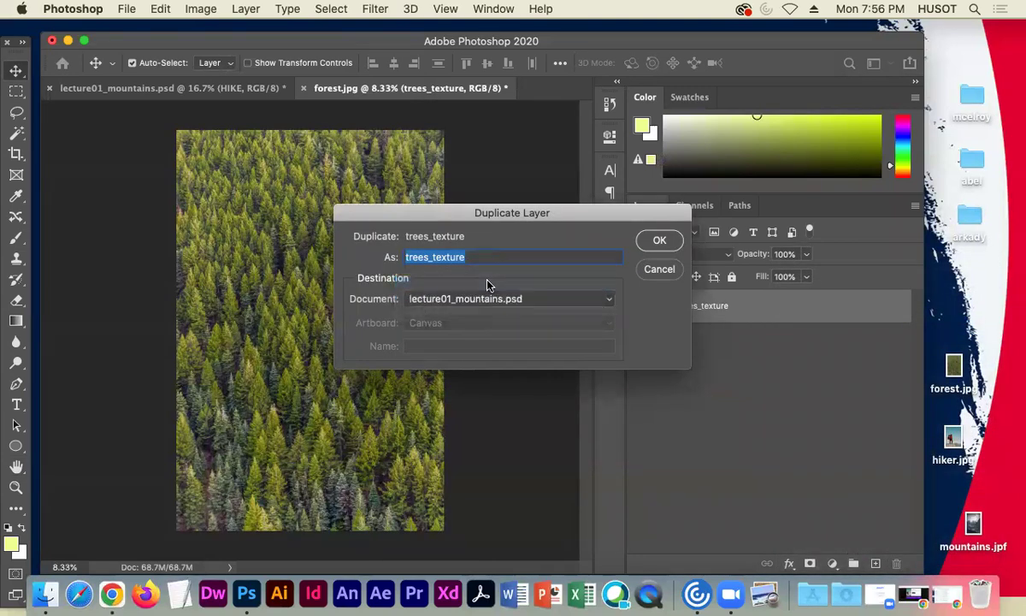
{"action": "left_click", "coordinate": [659, 242]}
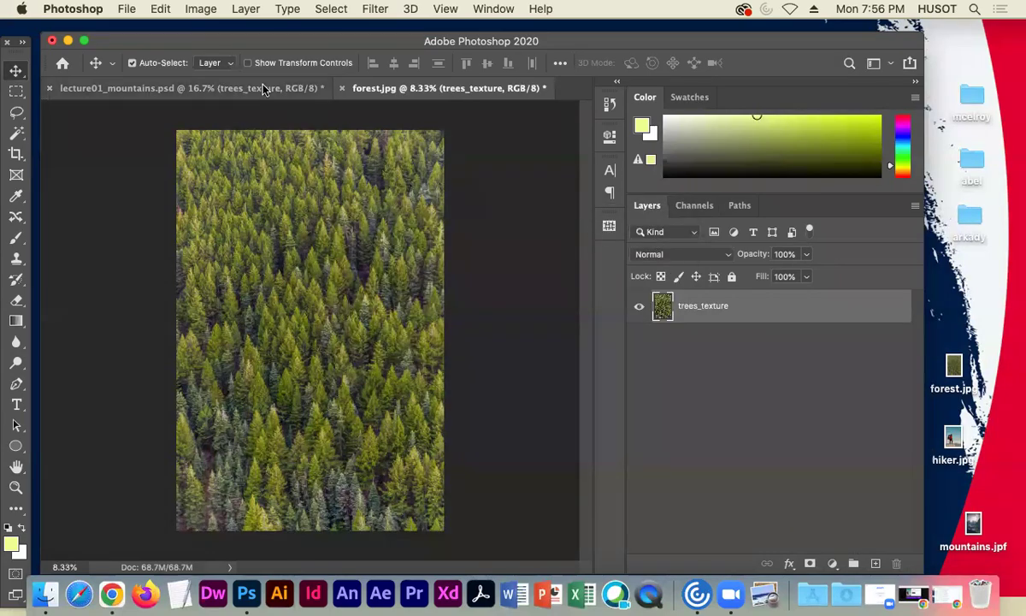
- Switch to the lecture01_mountains.psd document and move the trees_texture layer so it covers the whole canvas
{"action": "left_click", "coordinate": [253, 94]}
{"action": "left_click_drag", "start_coordinate": [242, 249], "coordinate": [400, 173]}
{"action": "left_click_drag", "start_coordinate": [262, 313], "coordinate": [213, 210]}
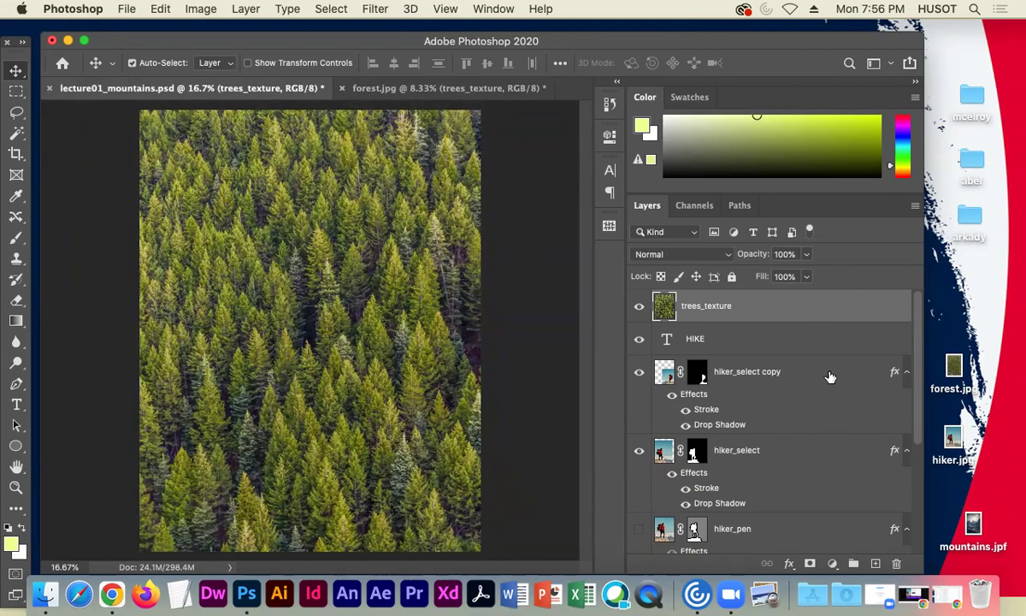
- Fully lock the hiker_select copy and hiker_select layers
{"action": "left_click", "coordinate": [780, 366]}
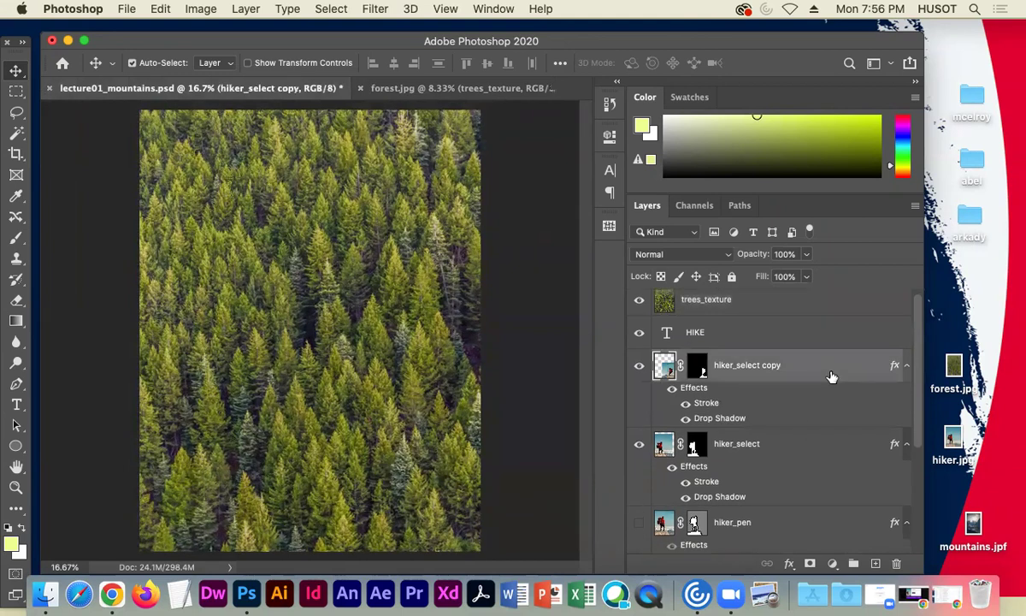
{"action": "left_click", "coordinate": [732, 276]}
{"action": "left_click", "coordinate": [828, 446]}
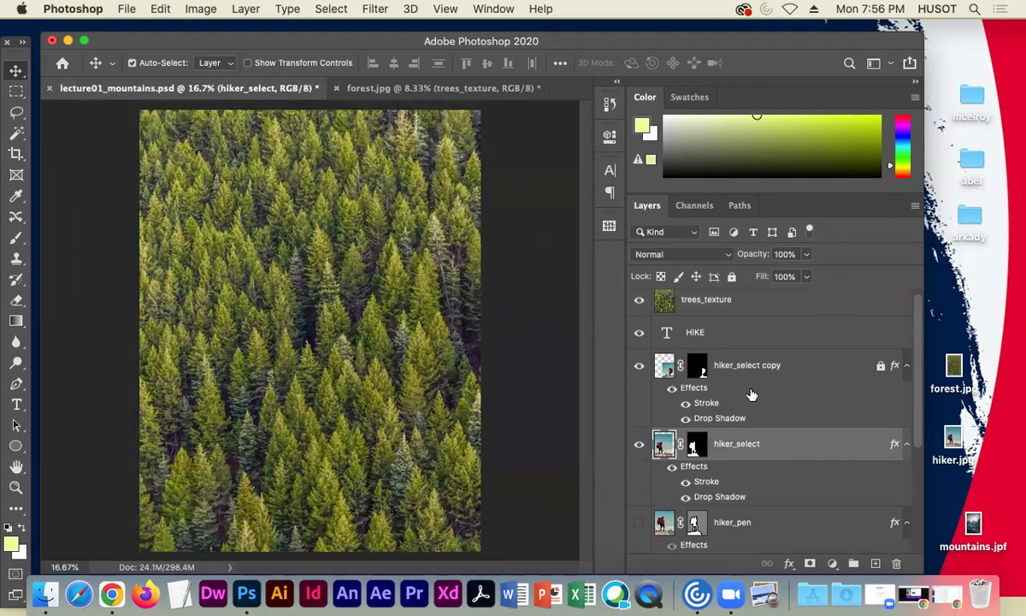
{"action": "left_click", "coordinate": [732, 277]}
- Shift the forest image upward over the canvas and clip trees_texture to the HIKE text with a clipping mask
{"action": "mouse_move", "coordinate": [282, 336]}
{"action": "left_mouse_down"}
{"action": "mouse_move", "coordinate": [367, 350]}
{"action": "mouse_move", "coordinate": [284, 321]}
{"action": "mouse_move", "coordinate": [496, 351]}
{"action": "mouse_move", "coordinate": [445, 349]}
{"action": "mouse_move", "coordinate": [428, 325]}
{"action": "mouse_move", "coordinate": [257, 316]}
{"action": "mouse_move", "coordinate": [289, 296]}
{"action": "mouse_move", "coordinate": [397, 346]}
{"action": "mouse_move", "coordinate": [310, 347]}
{"action": "mouse_move", "coordinate": [275, 324]}
{"action": "mouse_move", "coordinate": [287, 318]}
{"action": "left_mouse_up"}
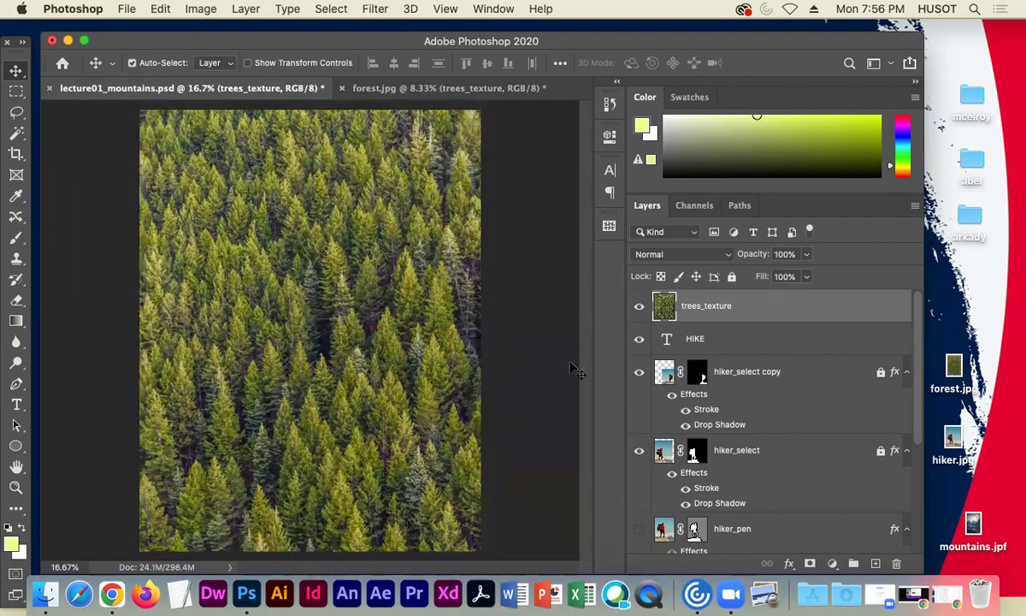
{"action": "left_click_drag", "start_coordinate": [324, 455], "coordinate": [357, 320]}
{"action": "right_click", "coordinate": [785, 313]}
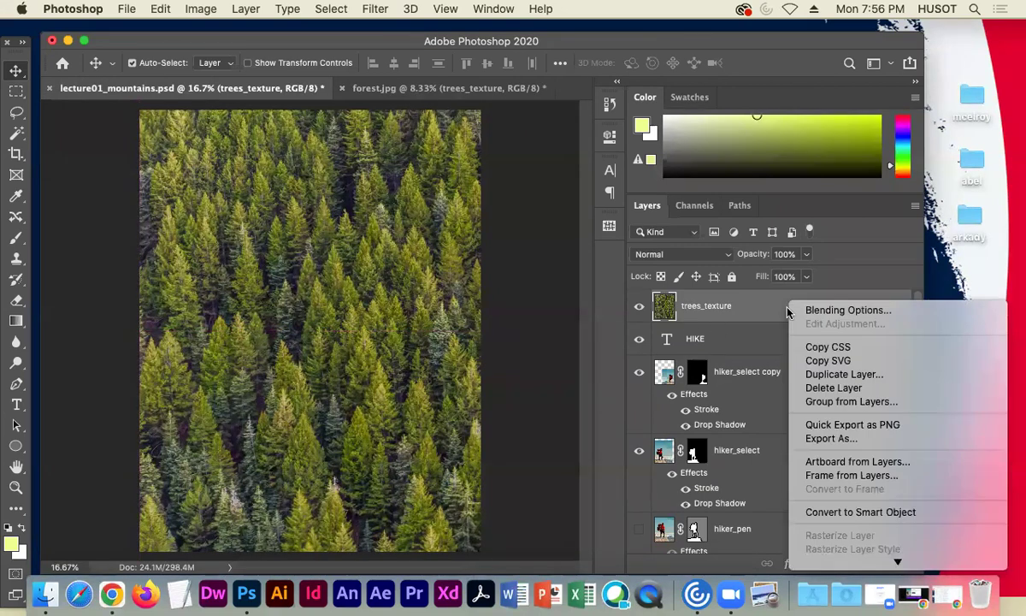
{"action": "scroll", "coordinate": [794, 436], "scroll_direction": "down", "scroll_amount": 5}
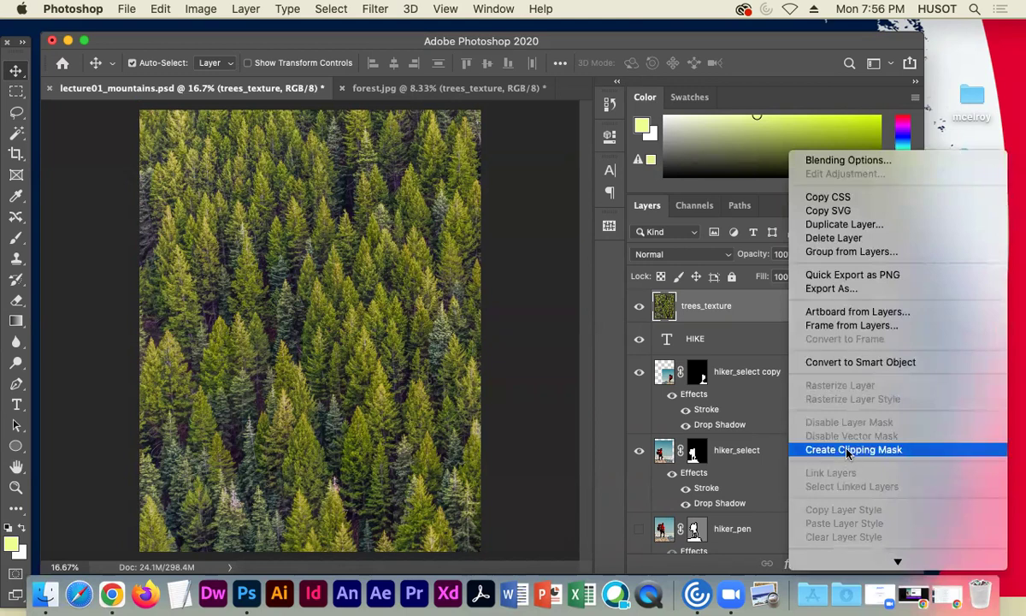
{"action": "left_click", "coordinate": [847, 453]}
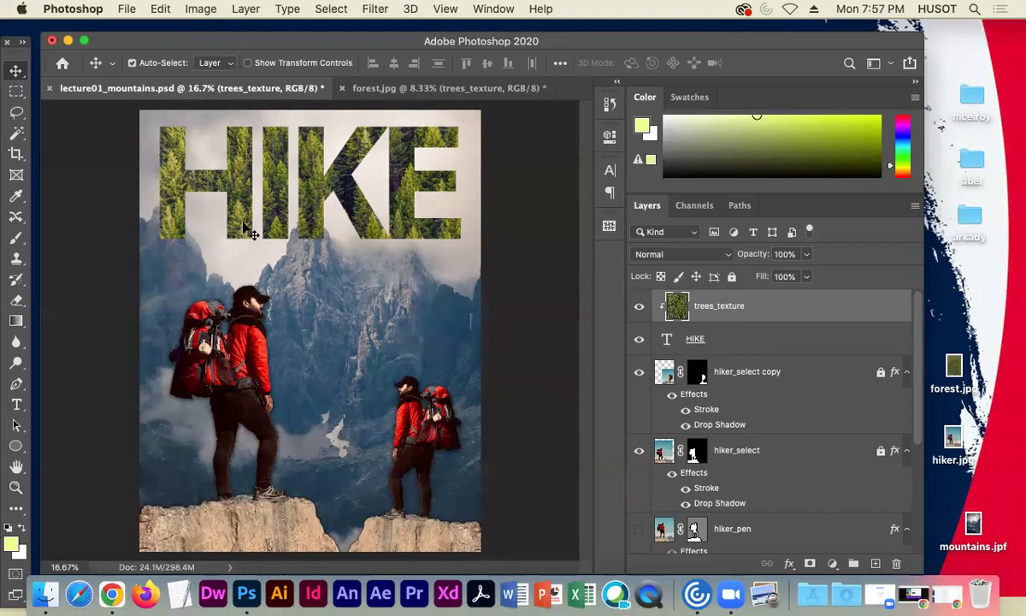
- Shift the forest texture left inside the HIKE letters and check the clipping by toggling visibility of the HIKE and trees_texture layers
{"action": "left_click_drag", "start_coordinate": [307, 199], "coordinate": [263, 201]}
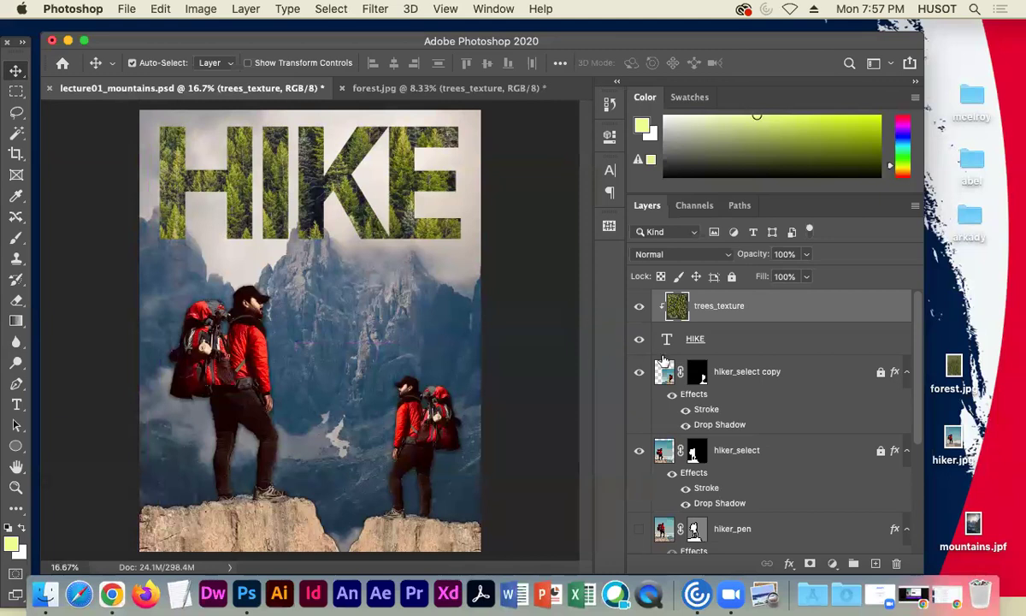
{"action": "left_click", "coordinate": [640, 341]}
{"action": "left_click", "coordinate": [640, 341]}
{"action": "left_click", "coordinate": [640, 306]}
{"action": "left_click", "coordinate": [640, 306]}
- Add a drop shadow to the HIKE text layer and set its opacity to 16%
{"action": "double_click", "coordinate": [751, 345]}
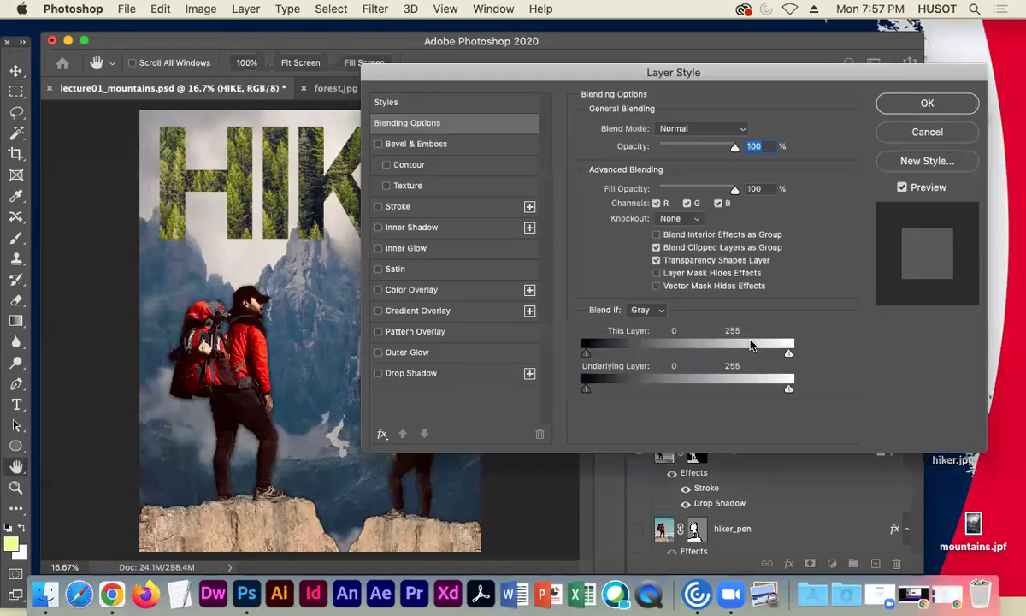
{"action": "left_click", "coordinate": [421, 375]}
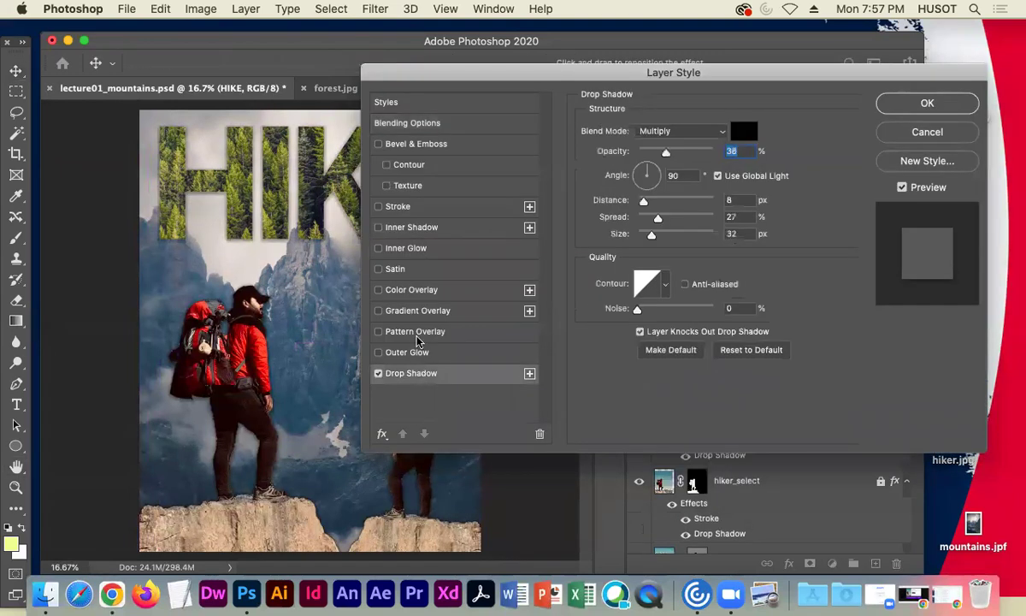
{"action": "left_click_drag", "start_coordinate": [749, 88], "coordinate": [745, 181]}
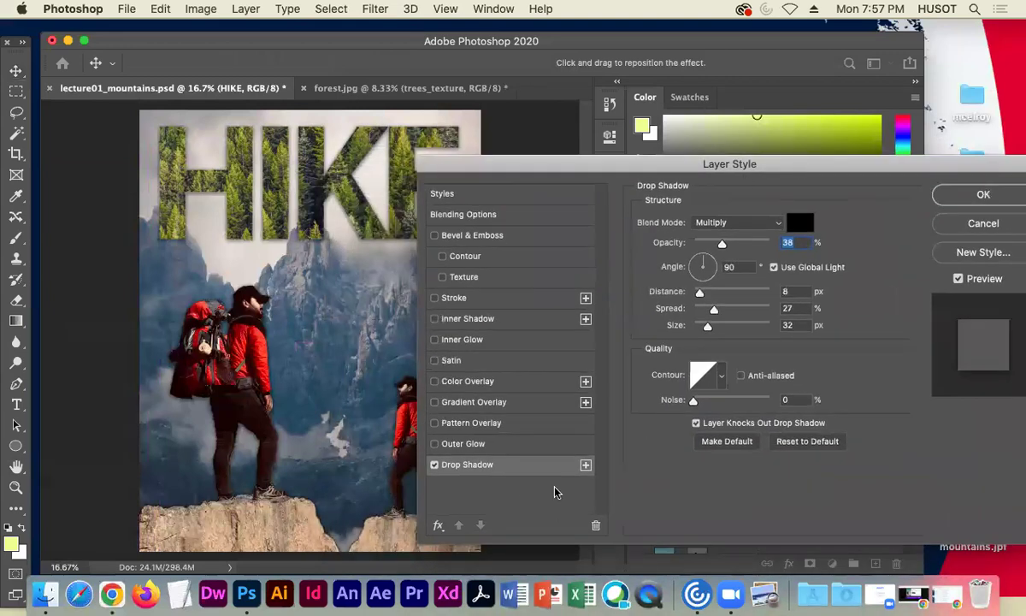
{"action": "left_click_drag", "start_coordinate": [718, 245], "coordinate": [707, 246]}
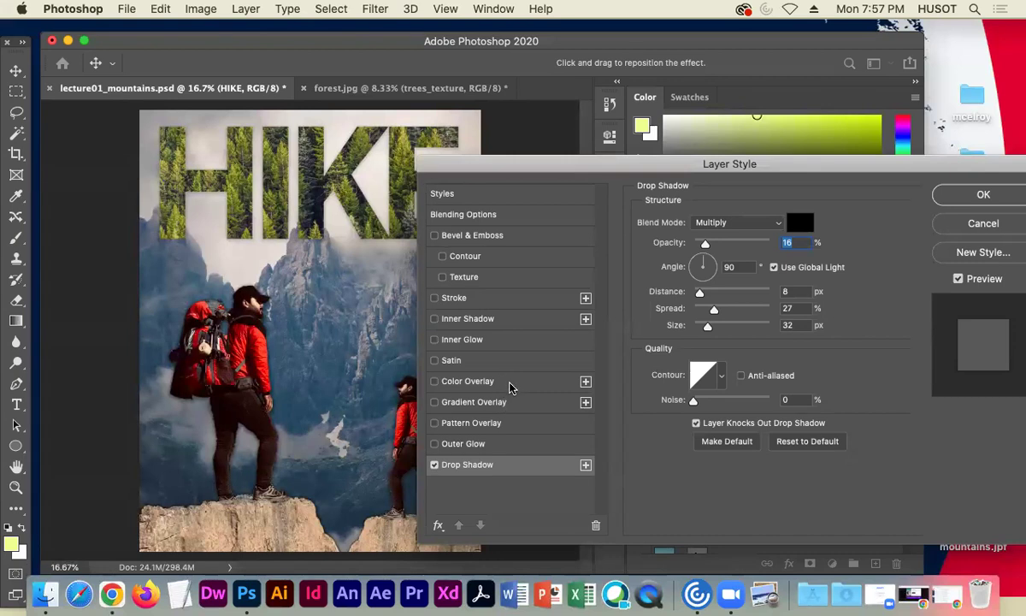
- Add a white 4 px stroke to the HIKE text layer
{"action": "left_click", "coordinate": [507, 300]}
{"action": "type", "text": "4"}
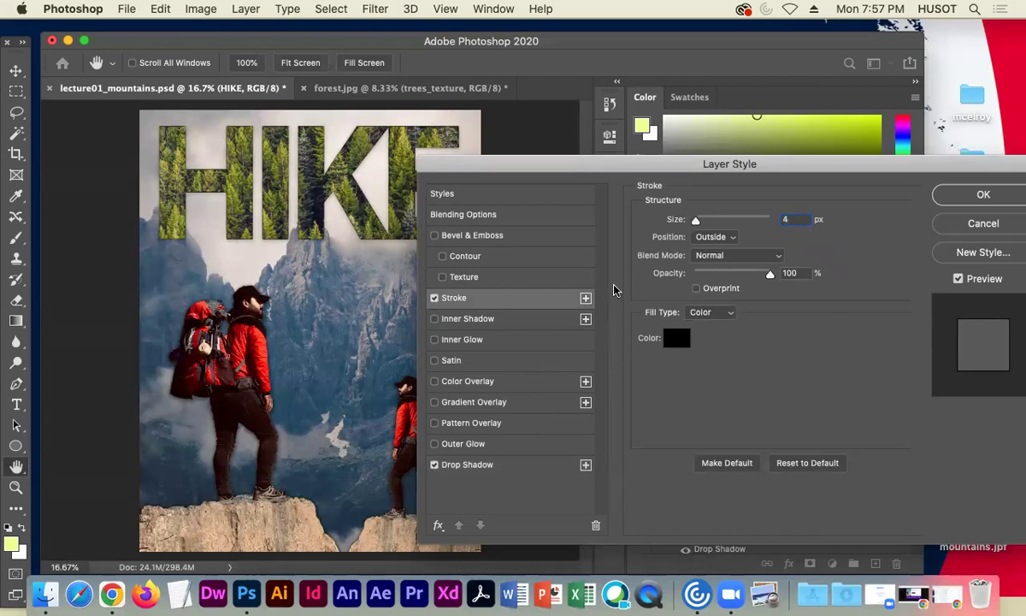
{"action": "left_click", "coordinate": [677, 337]}
{"action": "left_click_drag", "start_coordinate": [422, 318], "coordinate": [274, 138]}
{"action": "left_click", "coordinate": [672, 171]}
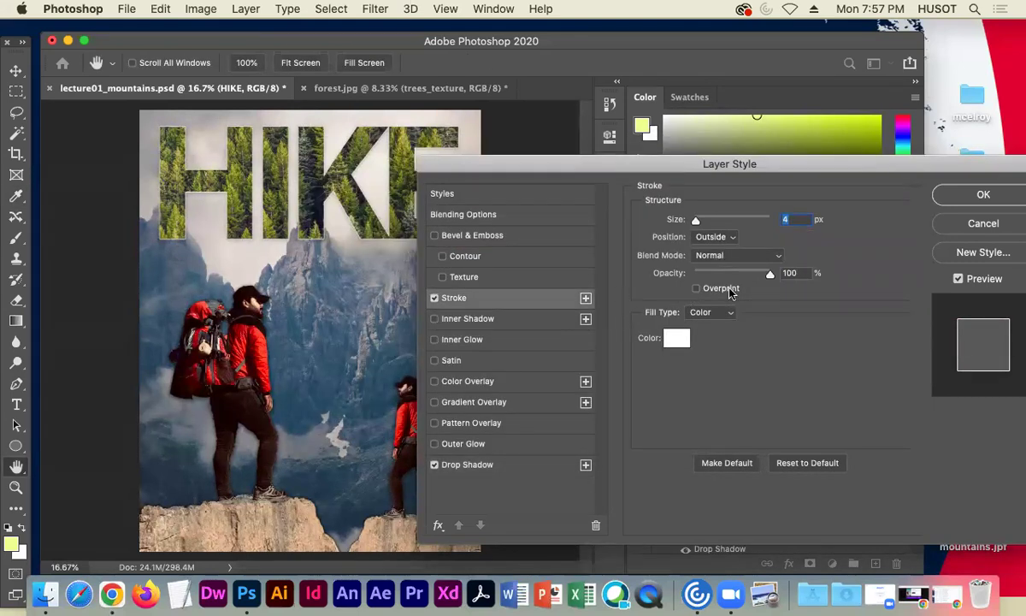
- Set the HIKE stroke size to 16 px and its position to Inside
{"action": "left_click_drag", "start_coordinate": [697, 220], "coordinate": [702, 220]}
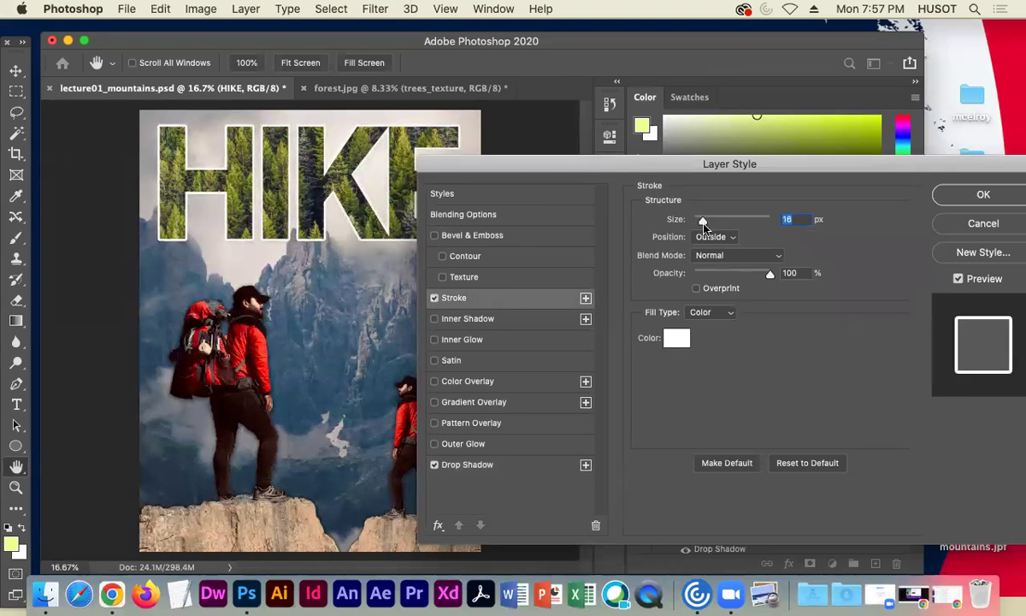
{"action": "left_click", "coordinate": [715, 237]}
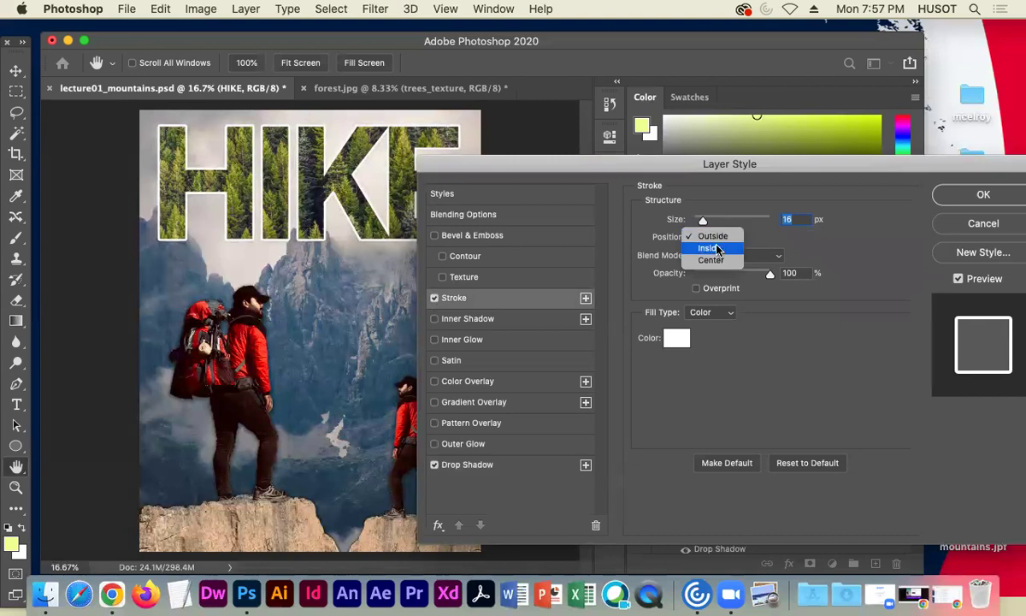
{"action": "left_click", "coordinate": [709, 227]}
{"action": "mouse_move", "coordinate": [517, 157]}
{"action": "left_mouse_down"}
{"action": "mouse_move", "coordinate": [640, 167]}
{"action": "mouse_move", "coordinate": [623, 142]}
{"action": "left_mouse_up"}
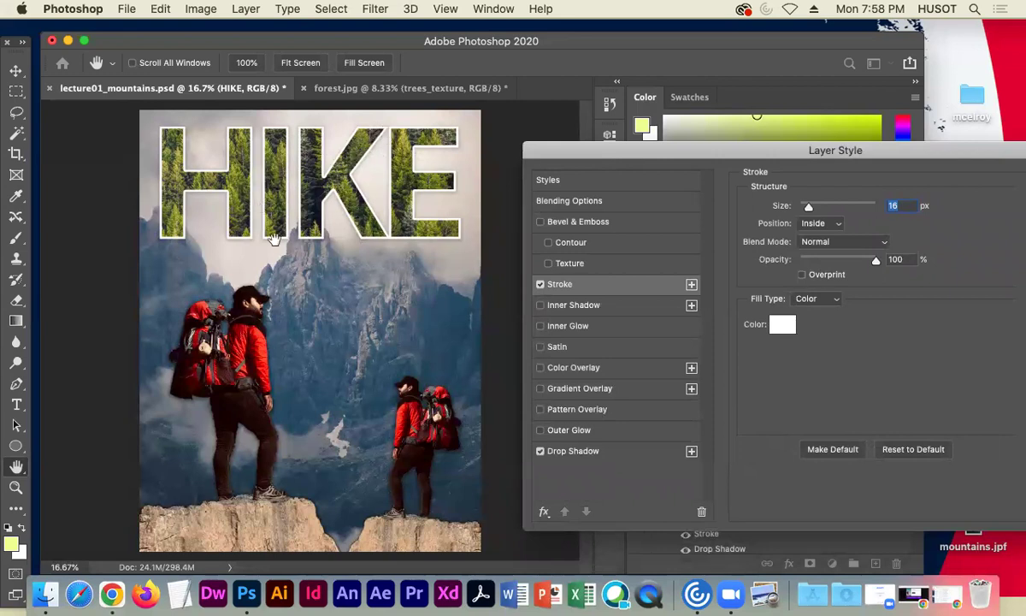
- Try stroke sizes of 62, 59 and 35 px on the HIKE text and settle on 27 px
{"action": "mouse_move", "coordinate": [606, 148]}
{"action": "left_mouse_down"}
{"action": "mouse_move", "coordinate": [612, 124]}
{"action": "mouse_move", "coordinate": [552, 63]}
{"action": "mouse_move", "coordinate": [676, 67]}
{"action": "mouse_move", "coordinate": [618, 47]}
{"action": "mouse_move", "coordinate": [543, 54]}
{"action": "mouse_move", "coordinate": [579, 59]}
{"action": "left_mouse_up"}
{"action": "mouse_move", "coordinate": [721, 113]}
{"action": "left_mouse_down"}
{"action": "mouse_move", "coordinate": [759, 117]}
{"action": "mouse_move", "coordinate": [726, 112]}
{"action": "mouse_move", "coordinate": [700, 125]}
{"action": "mouse_move", "coordinate": [825, 112]}
{"action": "mouse_move", "coordinate": [725, 120]}
{"action": "mouse_move", "coordinate": [804, 135]}
{"action": "mouse_move", "coordinate": [736, 139]}
{"action": "left_mouse_up"}
{"action": "left_click_drag", "start_coordinate": [650, 59], "coordinate": [687, 184]}
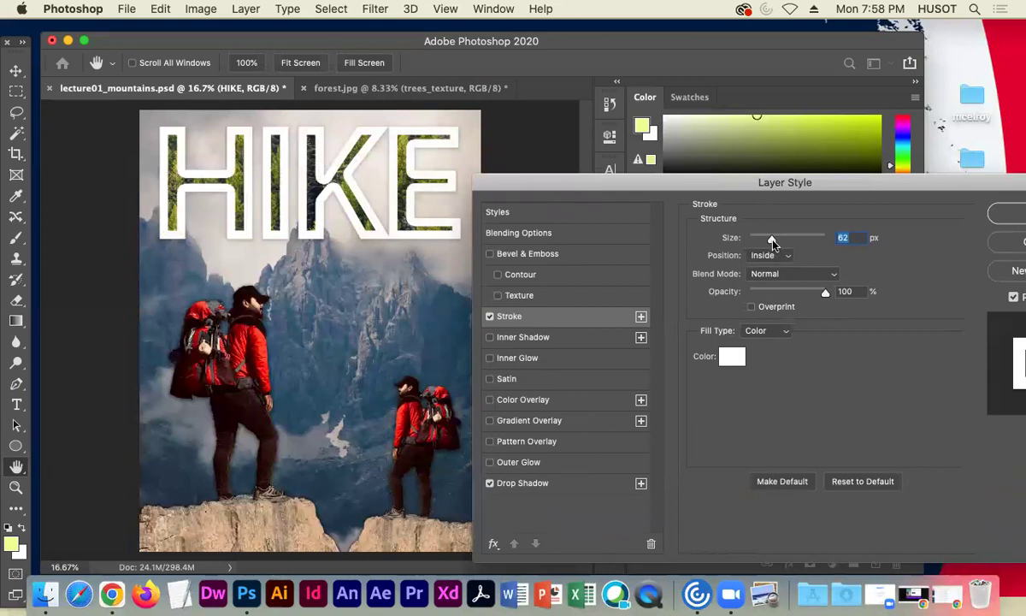
{"action": "left_click_drag", "start_coordinate": [772, 242], "coordinate": [772, 242]}
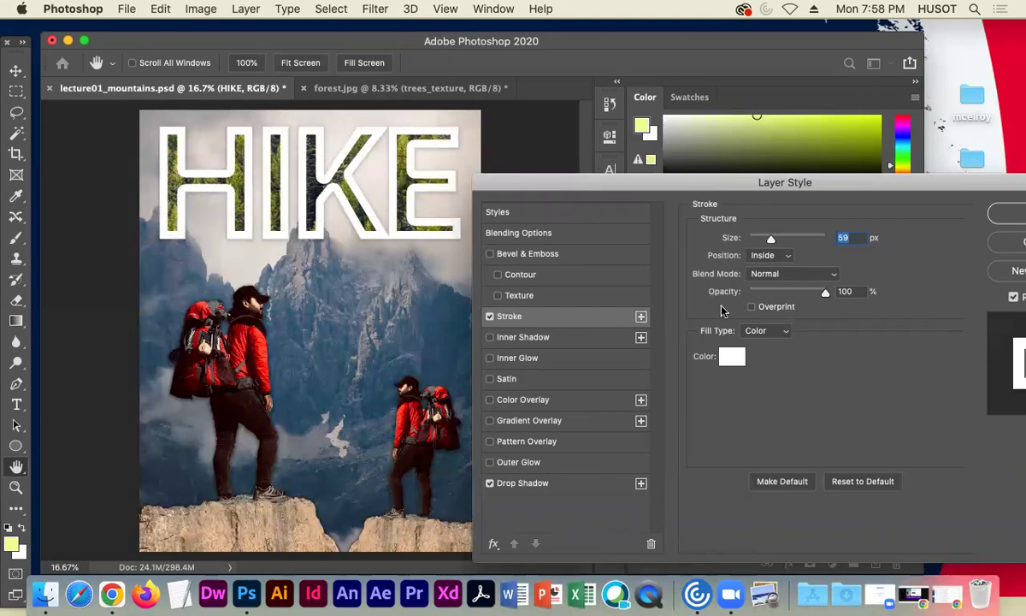
{"action": "left_click_drag", "start_coordinate": [772, 240], "coordinate": [764, 241]}
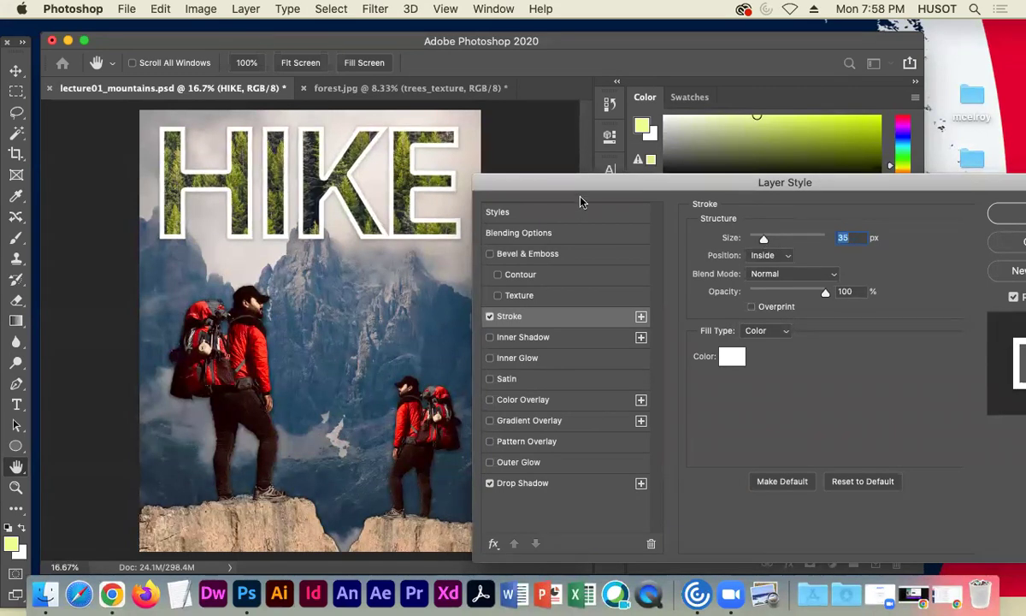
{"action": "left_click_drag", "start_coordinate": [580, 183], "coordinate": [479, 136]}
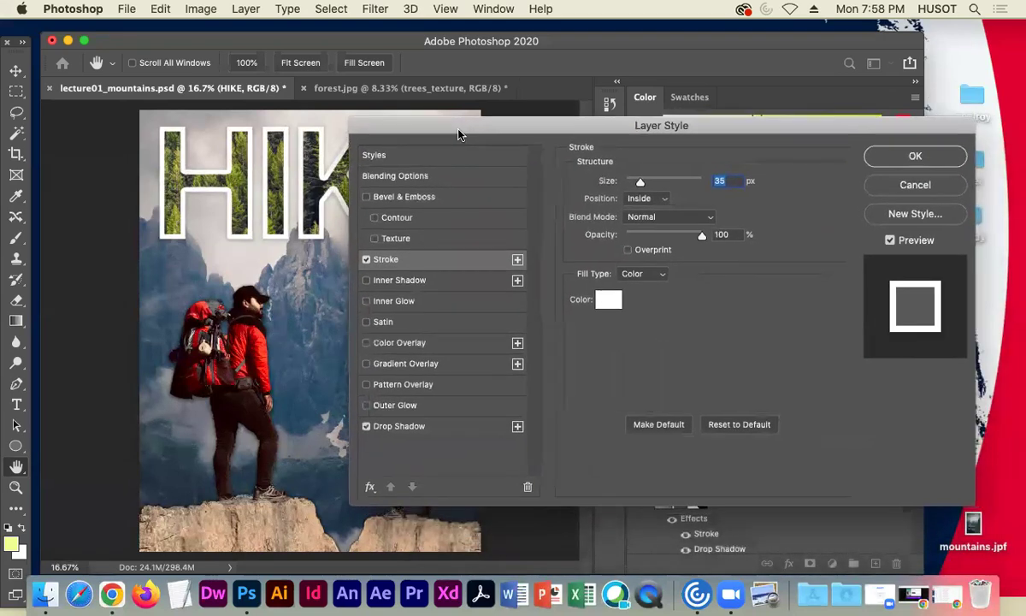
{"action": "left_click_drag", "start_coordinate": [449, 127], "coordinate": [550, 135]}
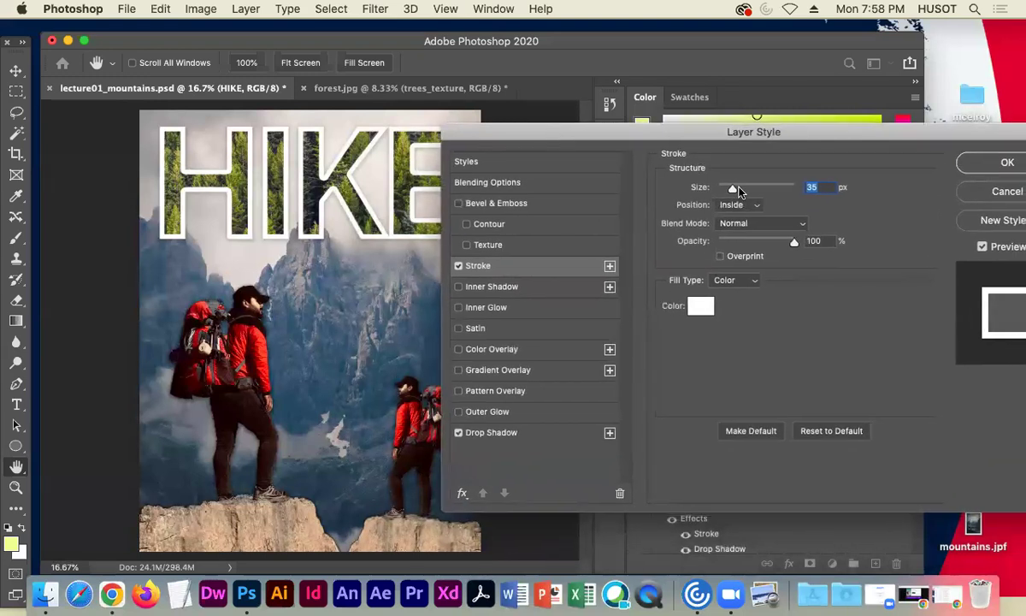
{"action": "left_click_drag", "start_coordinate": [732, 189], "coordinate": [729, 191]}
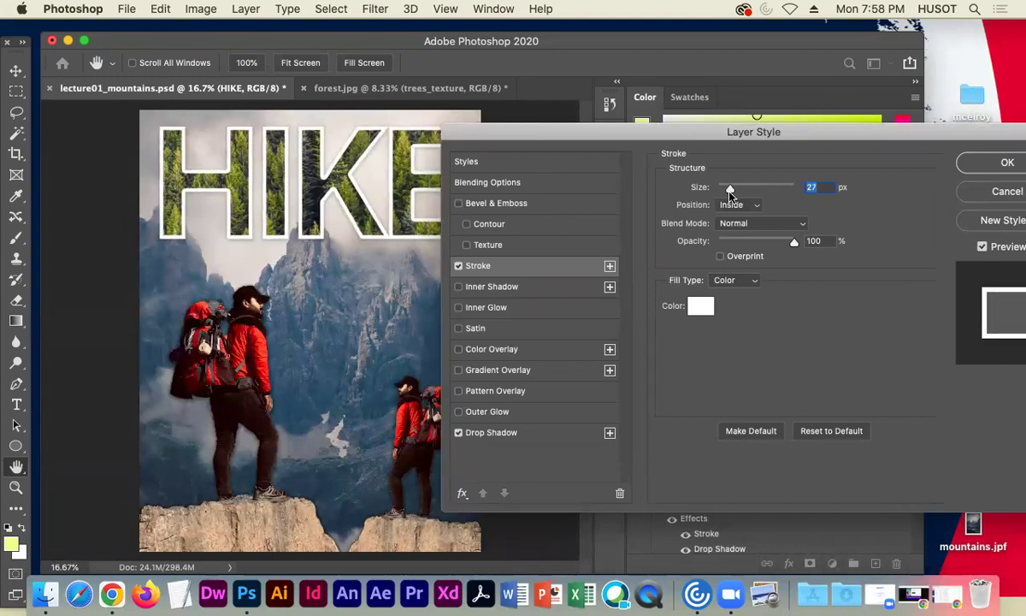
- Set the HIKE drop shadow opacity to 40%, adjust its distance, and apply the layer style
{"action": "left_click", "coordinate": [513, 434]}
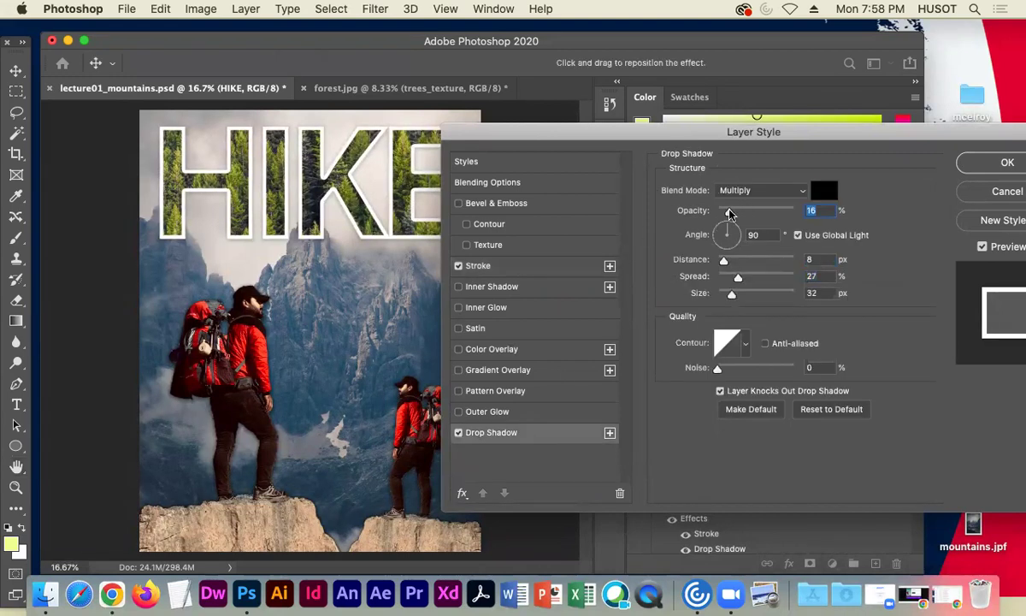
{"action": "left_click_drag", "start_coordinate": [743, 213], "coordinate": [750, 215]}
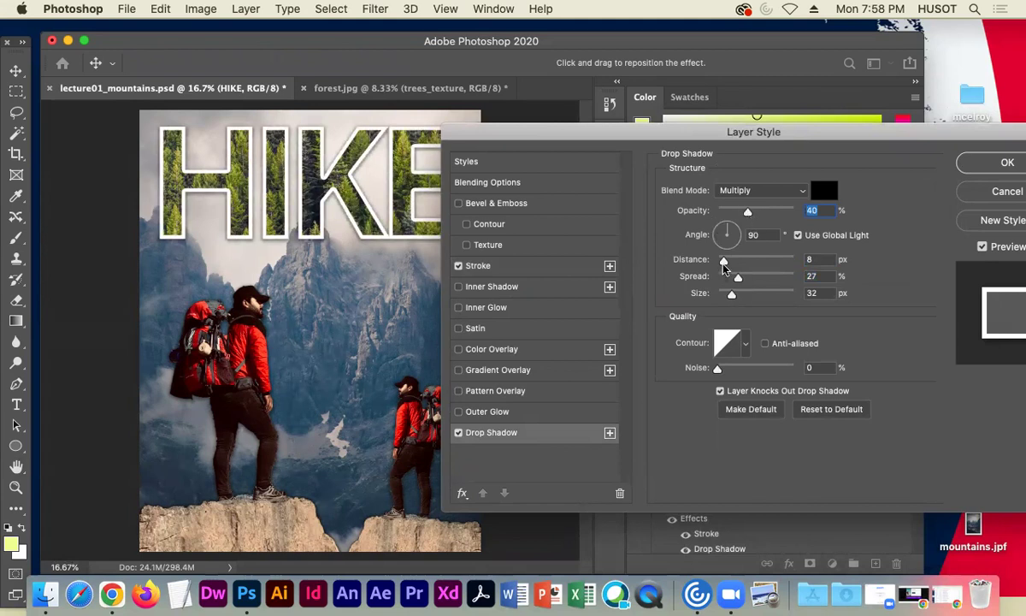
{"action": "left_click_drag", "start_coordinate": [724, 261], "coordinate": [741, 298]}
{"action": "left_click", "coordinate": [992, 161]}
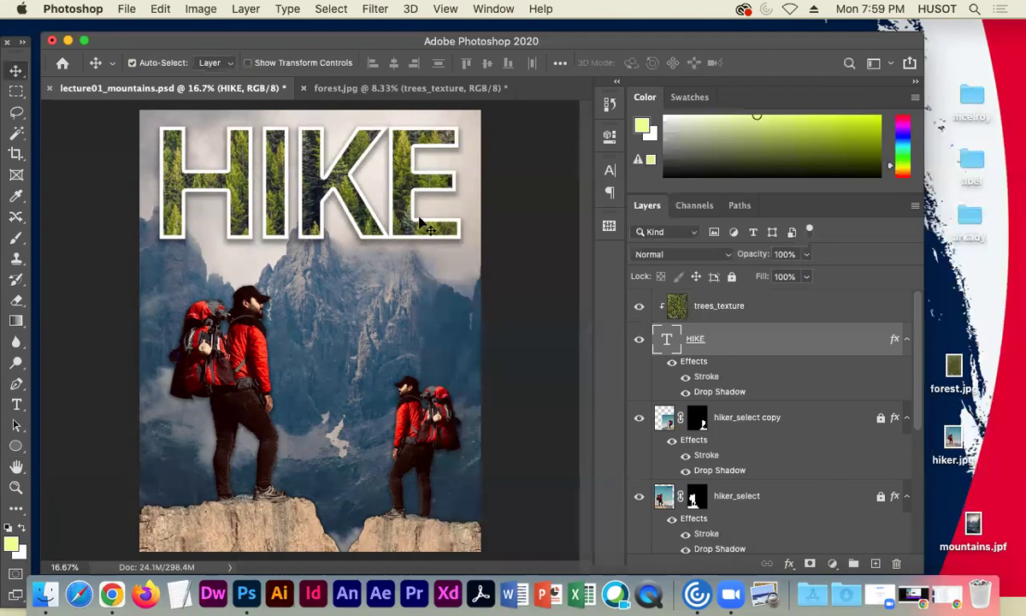
- Move the hiker_select layer above trees_texture in the layer stack
{"action": "left_click_drag", "start_coordinate": [297, 215], "coordinate": [485, 270]}
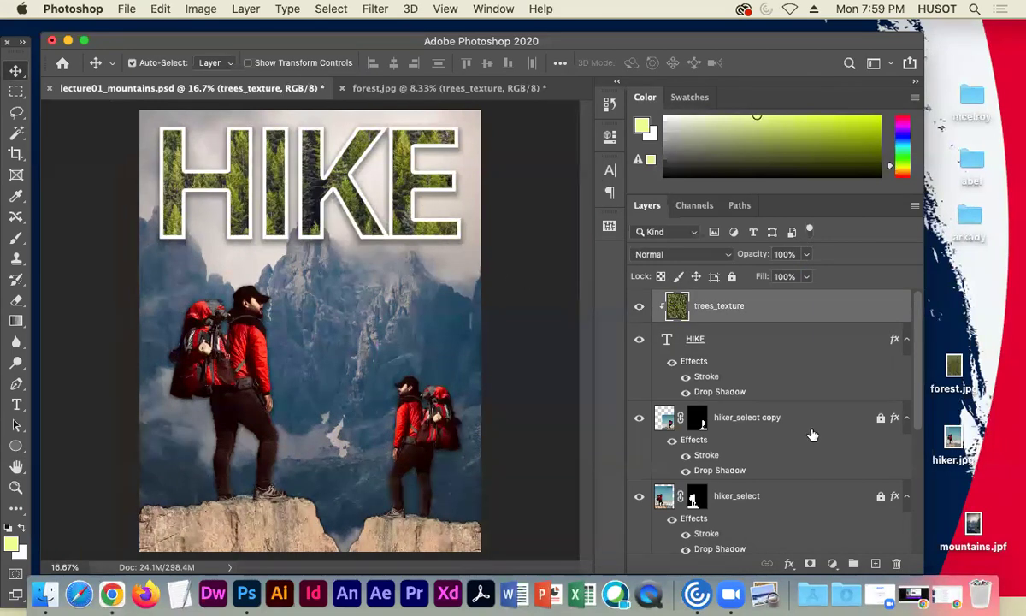
{"action": "left_click", "coordinate": [781, 500]}
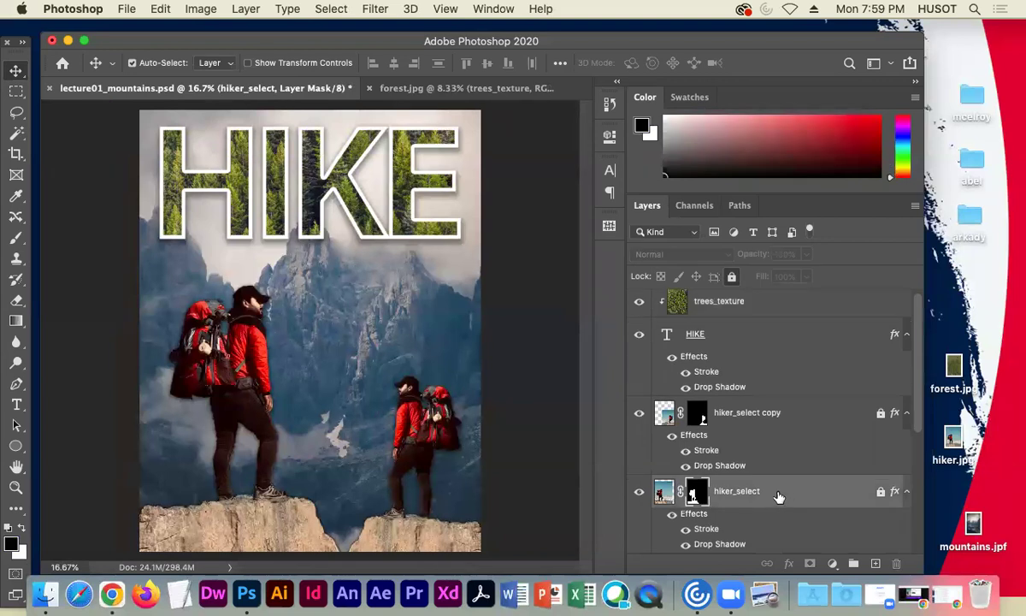
{"action": "left_click_drag", "start_coordinate": [776, 459], "coordinate": [776, 253]}
{"action": "left_click_drag", "start_coordinate": [715, 287], "coordinate": [648, 290]}
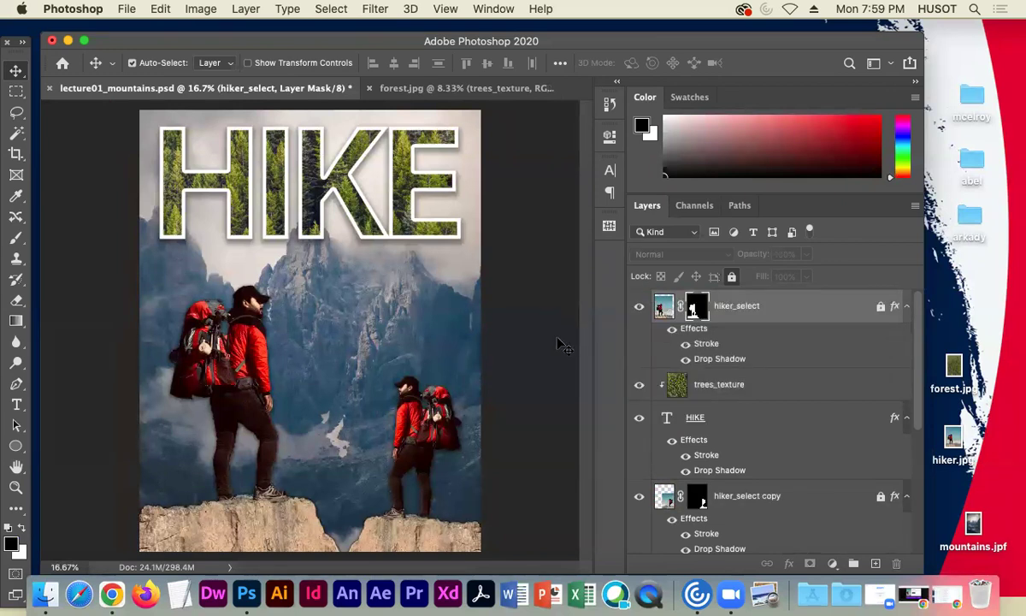
- Unlock the hiker_select layer
{"action": "right_click", "coordinate": [201, 315]}
{"action": "left_click", "coordinate": [229, 279]}
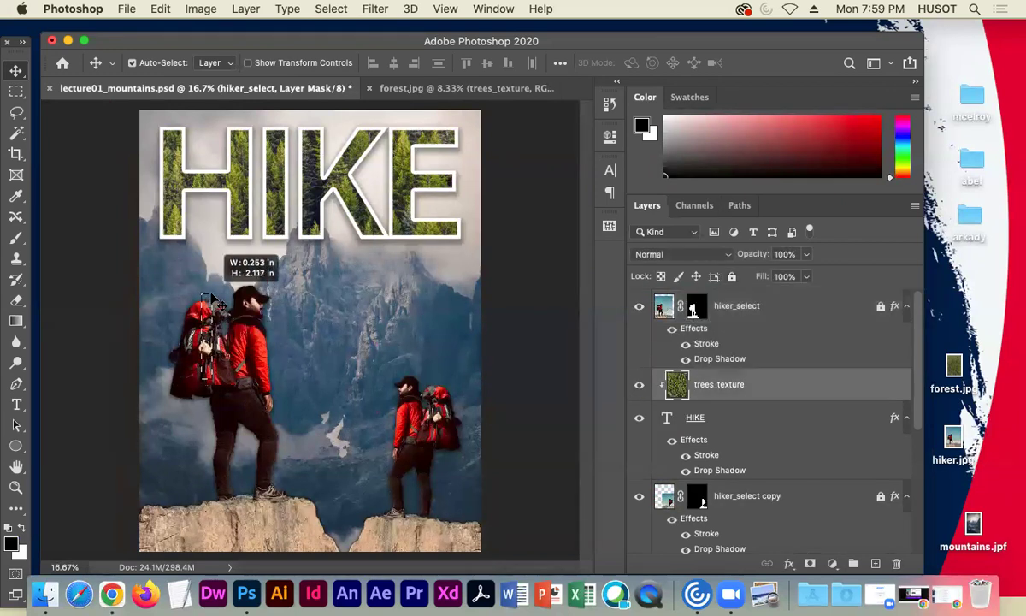
{"action": "left_click", "coordinate": [53, 158]}
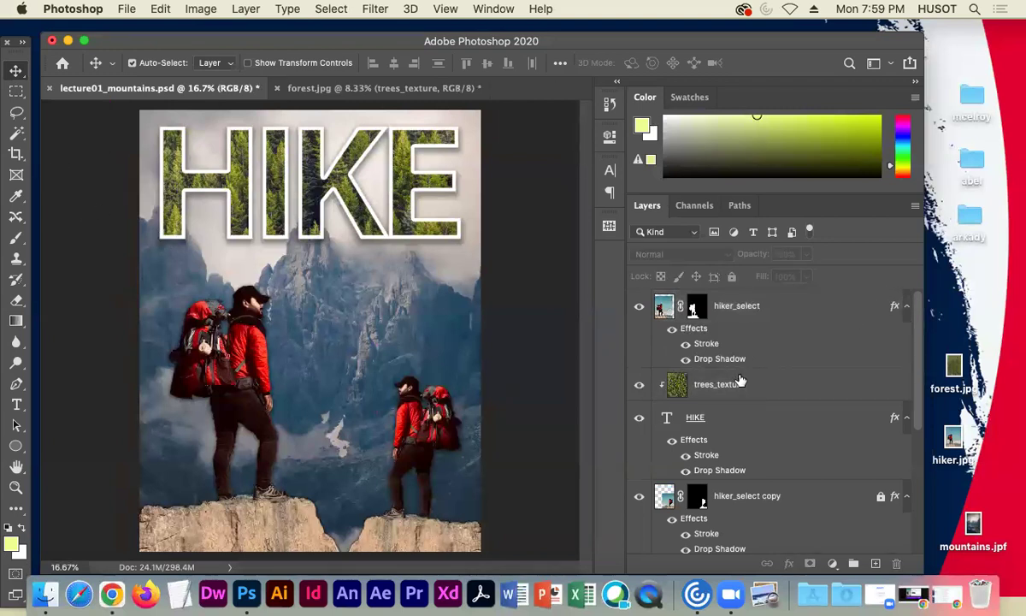
- Fully lock the trees_texture and HIKE layers
{"action": "left_click", "coordinate": [780, 390]}
{"action": "left_click", "coordinate": [732, 278]}
{"action": "left_click", "coordinate": [810, 420]}
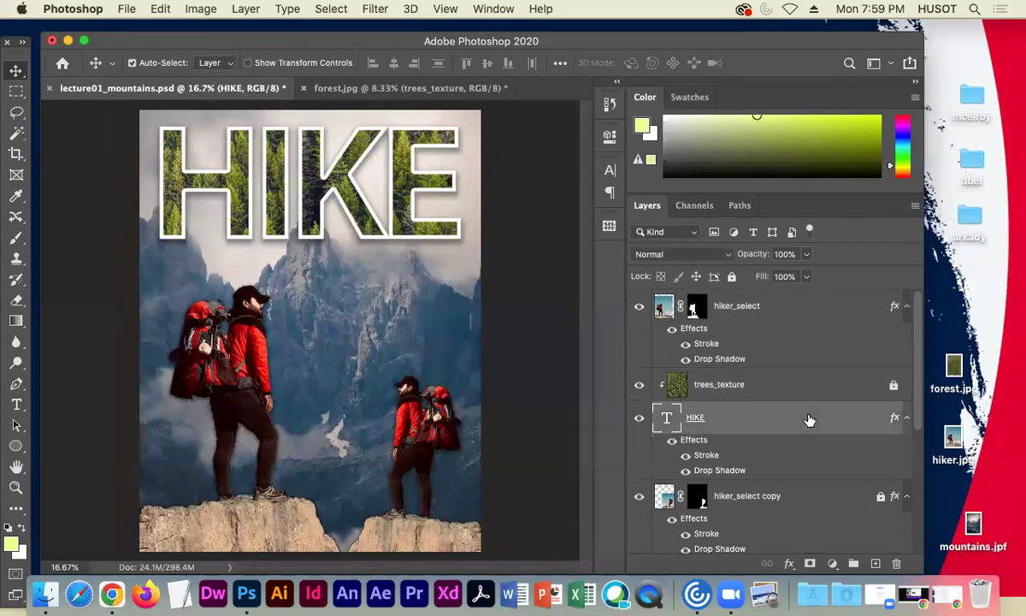
{"action": "left_click", "coordinate": [731, 278]}
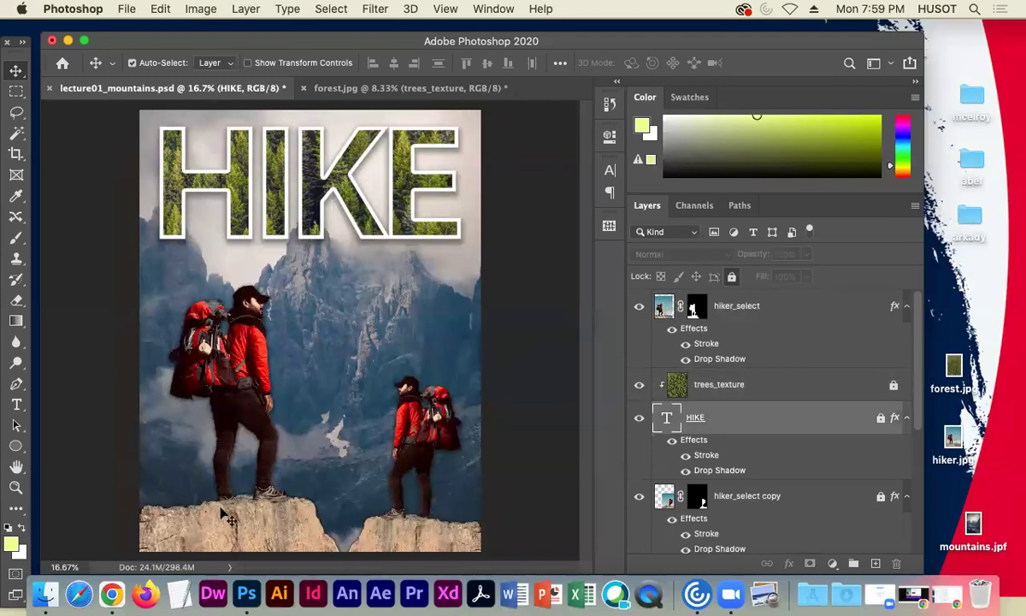
- Move the large hiker cutout up and to the left until his cap overlaps the lower part of the HIKE title
{"action": "left_click_drag", "start_coordinate": [233, 531], "coordinate": [181, 471]}
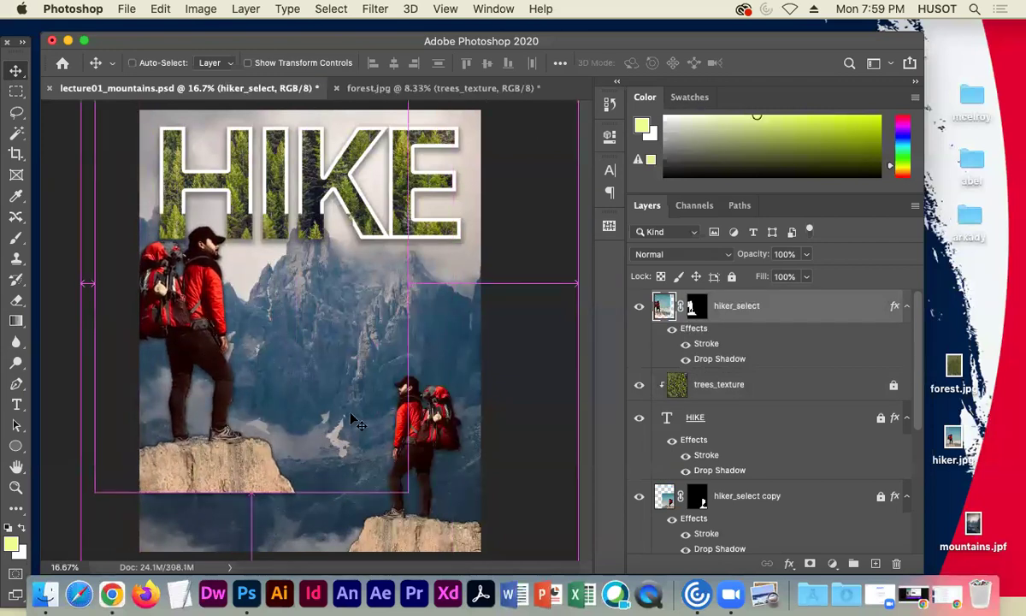
- Examine up close how the large hiker overlaps the forest-filled HIKE letters
{"action": "key", "text": "super+minus"}
{"action": "key", "text": "super+minus"}
{"action": "key", "text": "super+minus"}
{"action": "key", "text": "super+plus"}
{"action": "key", "text": "super+plus"}
{"action": "key", "text": "super+plus"}
{"action": "key", "text": "super+plus"}
{"action": "key", "text": "super+plus"}
{"action": "key", "text": "super+plus"}
{"action": "key", "text": "super+plus"}
{"action": "key", "text": "super+plus"}
{"action": "key", "text": "super+plus"}
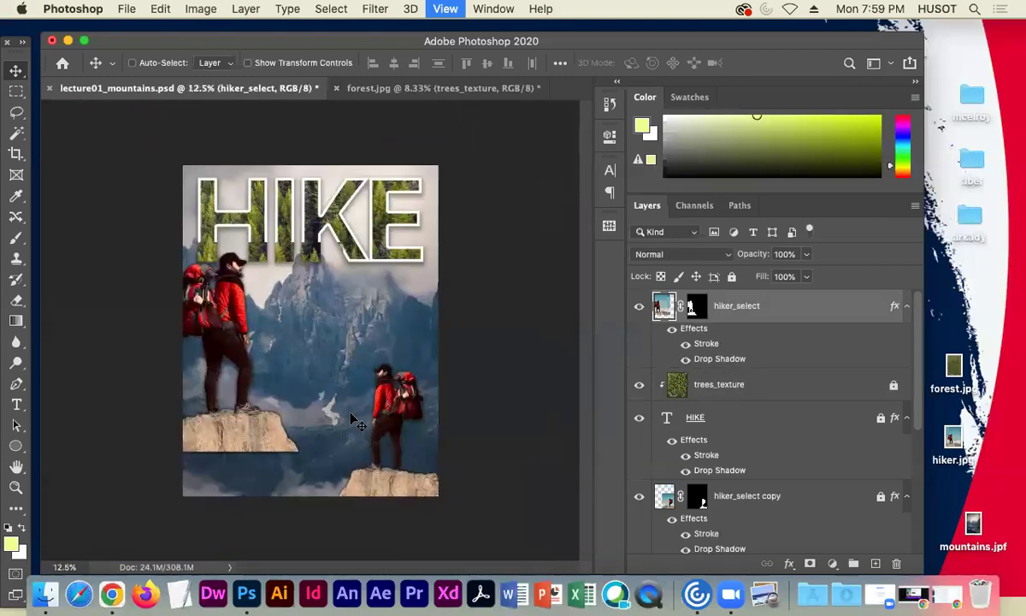
{"action": "key", "text": "super+minus"}
{"action": "key", "text": "super+minus"}
{"action": "key", "text": "super+minus"}
{"action": "key", "text": "super+minus"}
{"action": "key", "text": "super+minus"}
{"action": "key", "text": "super+minus"}
{"action": "key", "text": "super+minus"}
{"action": "key", "text": "super+minus"}
{"action": "key", "text": "super+minus"}
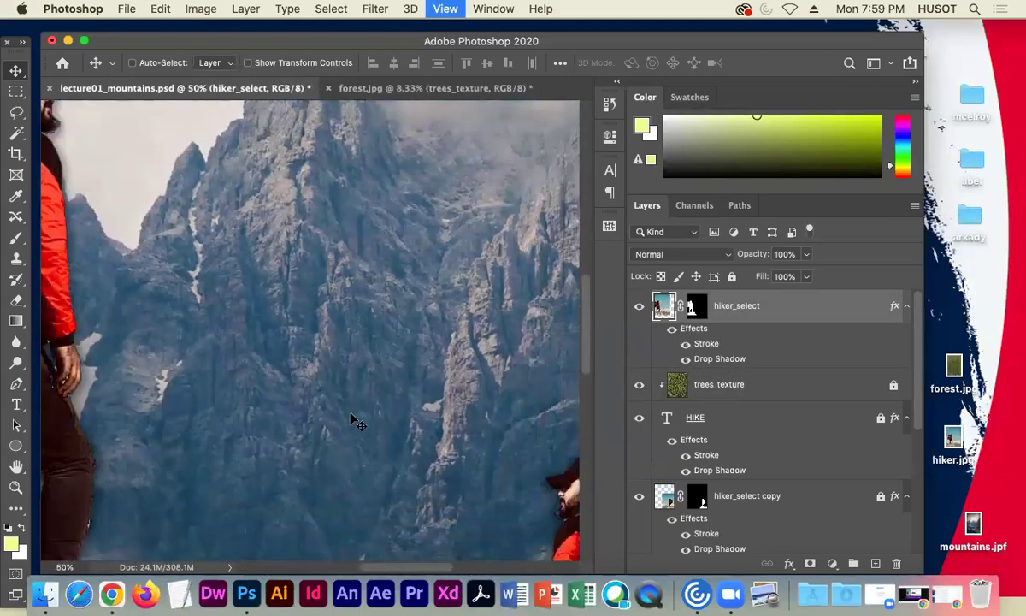
{"action": "key", "text": "super+plus"}
{"action": "key", "text": "super+plus"}
{"action": "key", "text": "super+plus"}
{"action": "key", "text": "super+plus"}
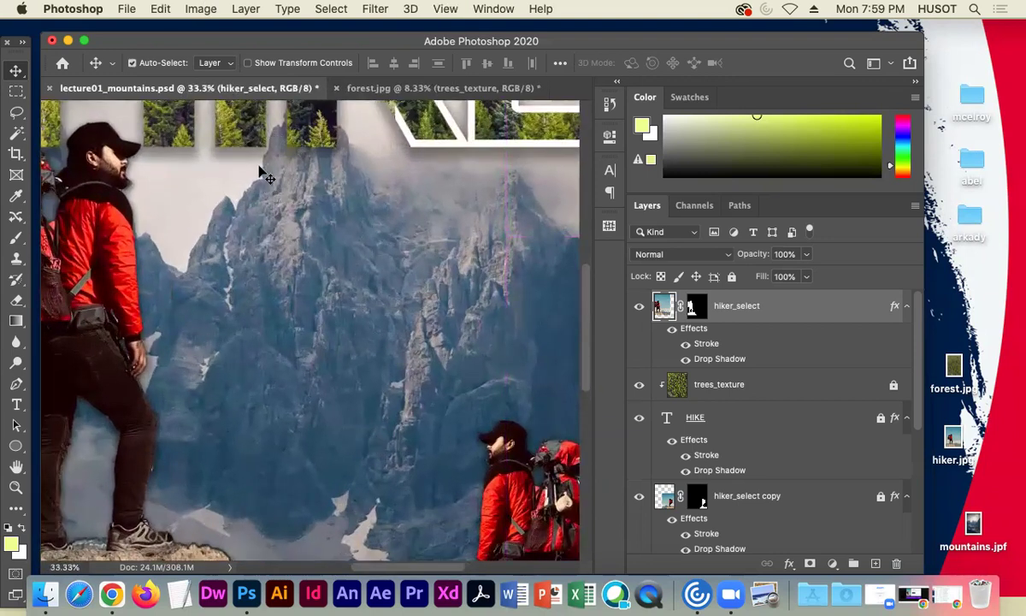
{"action": "left_click_drag", "start_coordinate": [197, 213], "coordinate": [279, 270]}
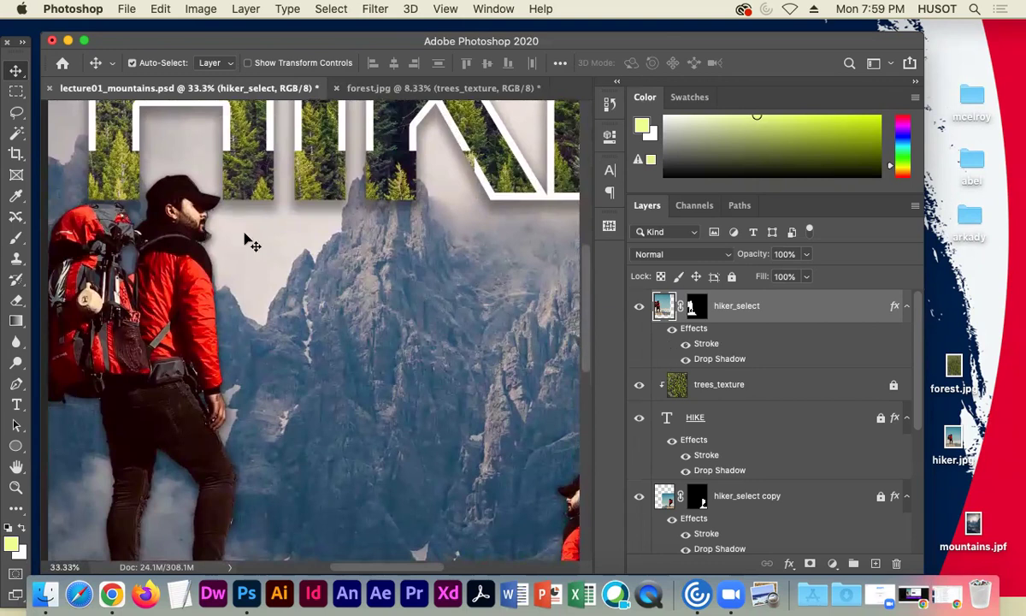
- Undo the large hiker's move and place the hiker_select layer below HIKE, above hiker_select copy
{"action": "key", "text": "super+z"}
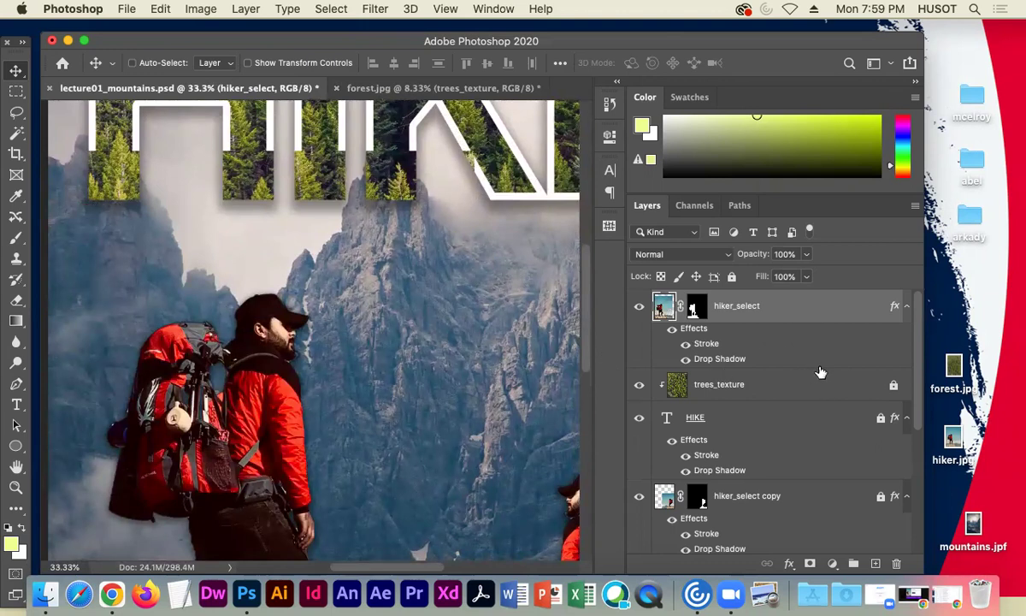
{"action": "left_click_drag", "start_coordinate": [771, 311], "coordinate": [756, 485]}
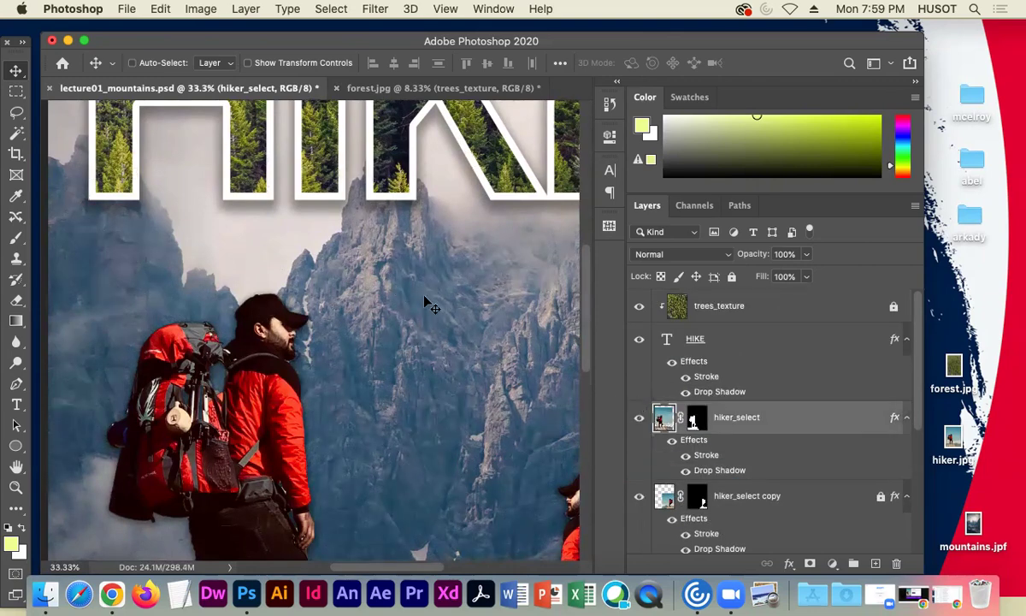
- Check the whole poster and switch the large hiker's layer off and back on to compare
{"action": "key", "text": "super+minus"}
{"action": "key", "text": "super+minus"}
{"action": "key", "text": "super+minus"}
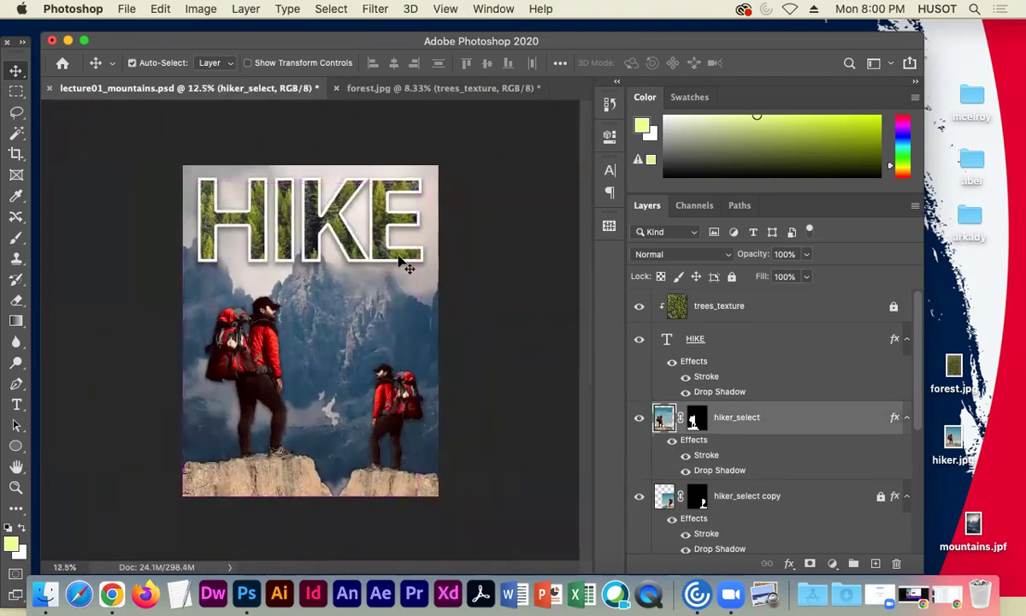
{"action": "left_click", "coordinate": [17, 93]}
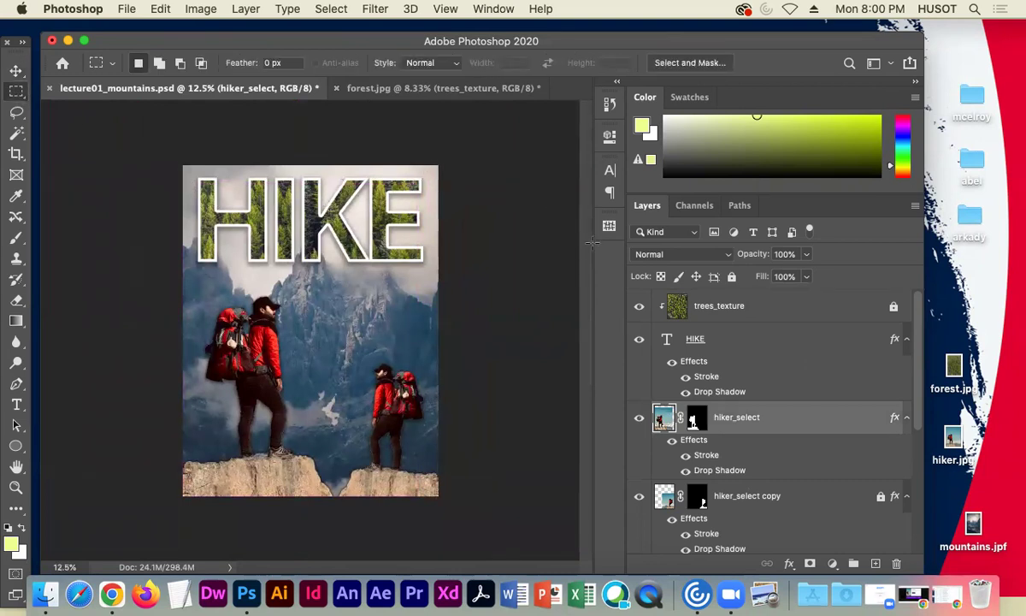
{"action": "mouse_move", "coordinate": [116, 38]}
{"action": "left_mouse_down"}
{"action": "mouse_move", "coordinate": [110, 58]}
{"action": "mouse_move", "coordinate": [122, 37]}
{"action": "left_mouse_up"}
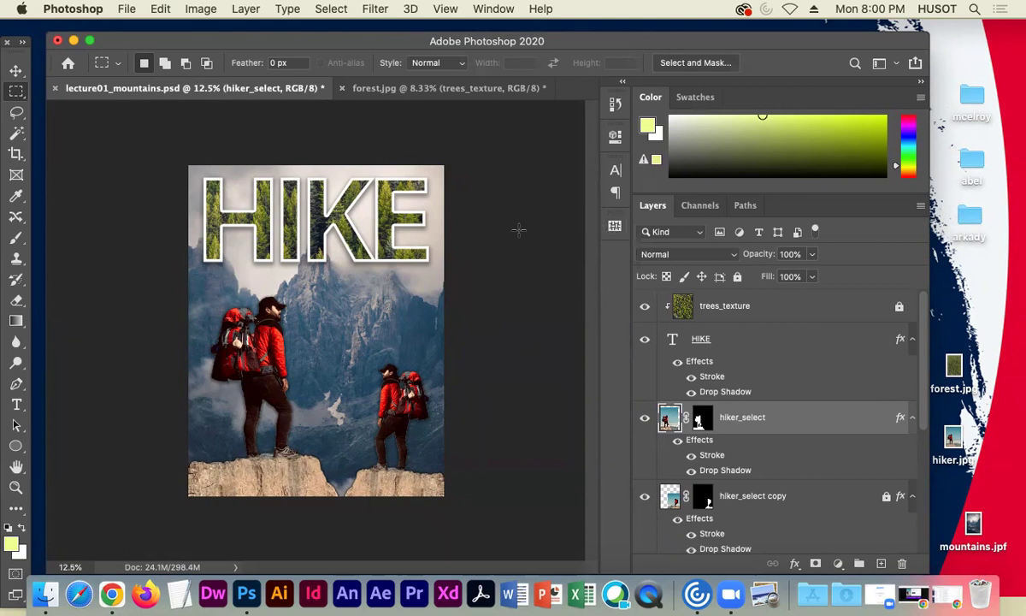
{"action": "left_click", "coordinate": [643, 417]}
{"action": "left_click", "coordinate": [643, 418]}
- Apply a Perspective transform to the large hiker that shortens its right edge, and shift it down and left so the rock meets the poster's corner
{"action": "left_click", "coordinate": [161, 10]}
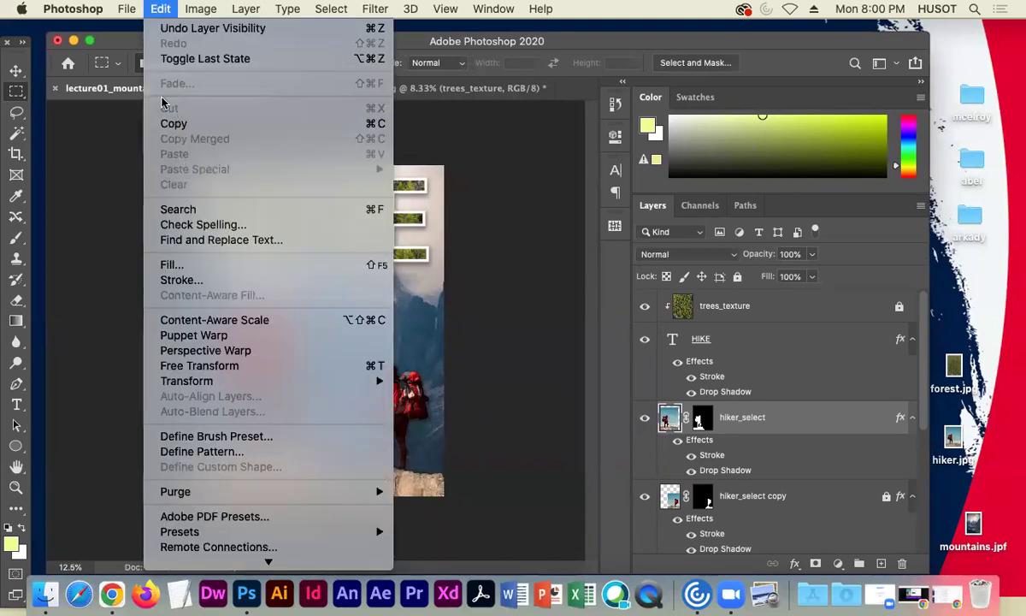
{"action": "scroll", "coordinate": [163, 395], "scroll_direction": "down", "scroll_amount": 3}
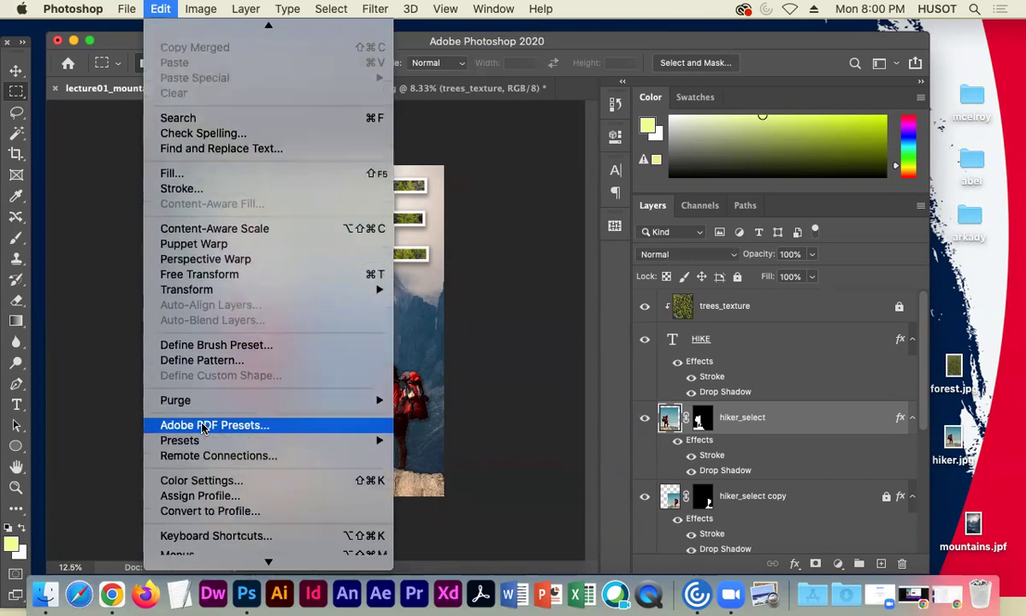
{"action": "scroll", "coordinate": [188, 197], "scroll_direction": "down", "scroll_amount": 2}
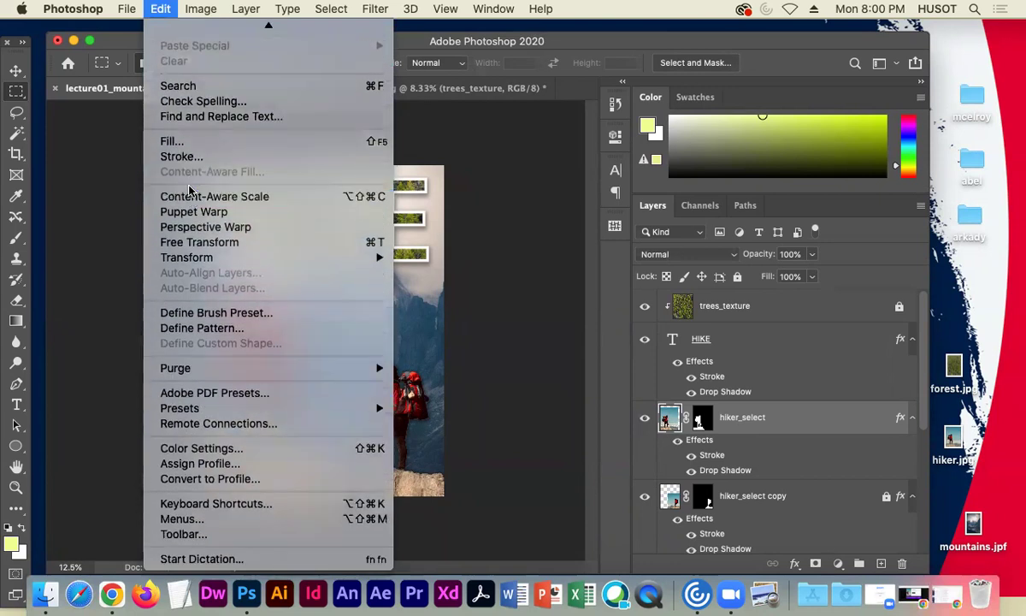
{"action": "scroll", "coordinate": [188, 197], "scroll_direction": "up", "scroll_amount": 1}
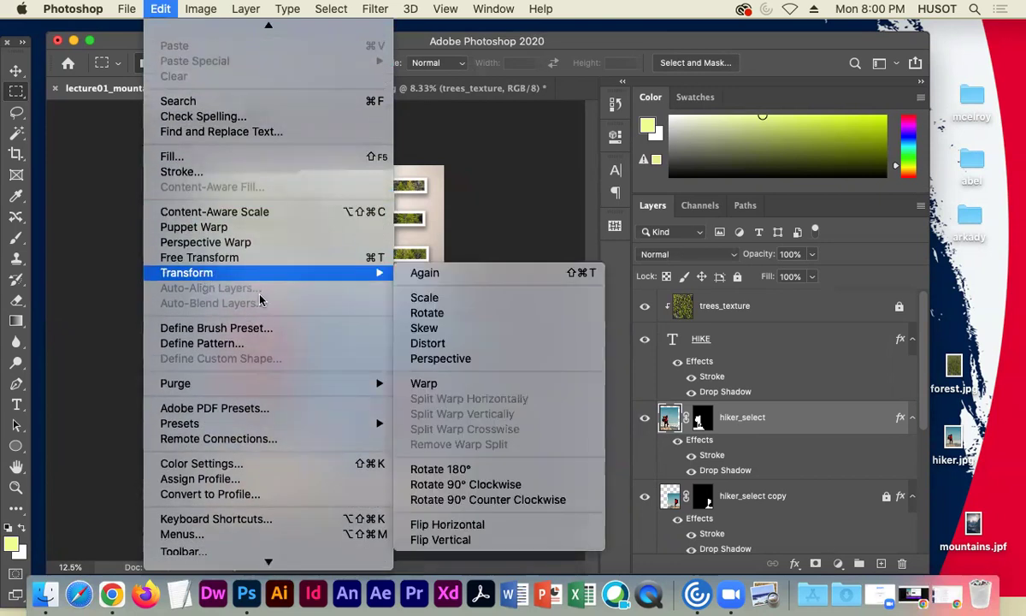
{"action": "mouse_move", "coordinate": [336, 271]}
{"action": "left_click", "coordinate": [463, 358]}
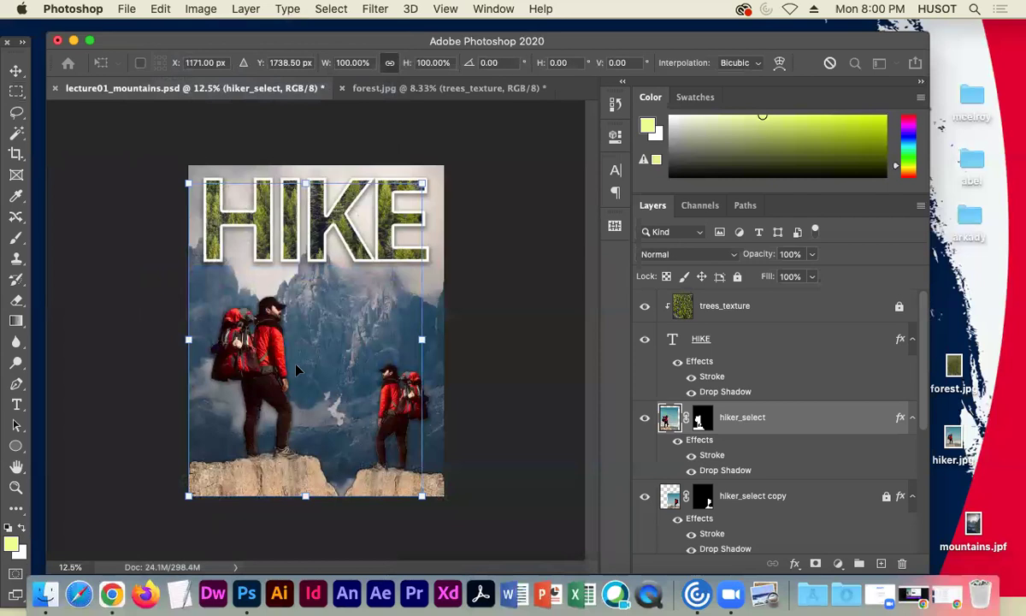
{"action": "left_click_drag", "start_coordinate": [422, 184], "coordinate": [400, 242]}
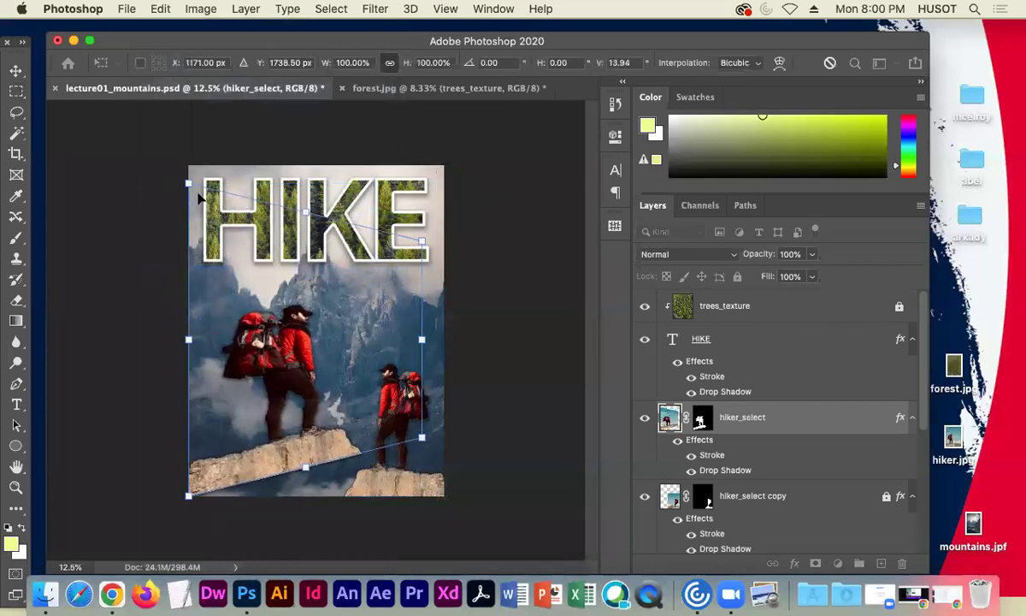
{"action": "left_click_drag", "start_coordinate": [188, 187], "coordinate": [188, 169]}
{"action": "key", "text": "Return"}
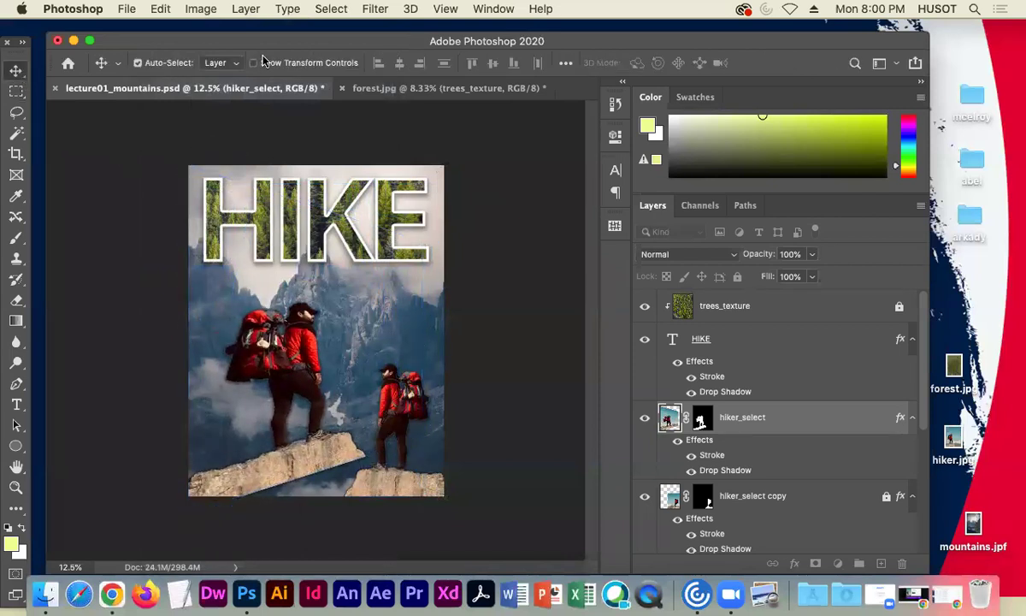
{"action": "left_click_drag", "start_coordinate": [309, 448], "coordinate": [284, 464]}
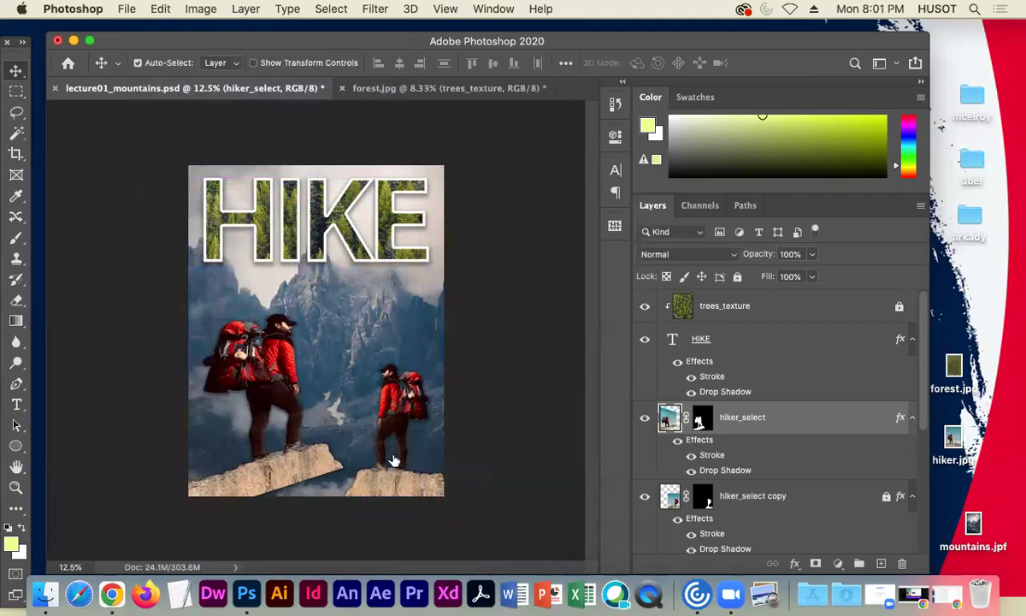
- Apply the Crystallize filter with a cell size of 41 to the large hiker's hiker_select layer
{"action": "left_click", "coordinate": [646, 420]}
{"action": "left_click", "coordinate": [646, 420]}
{"action": "left_click", "coordinate": [371, 9]}
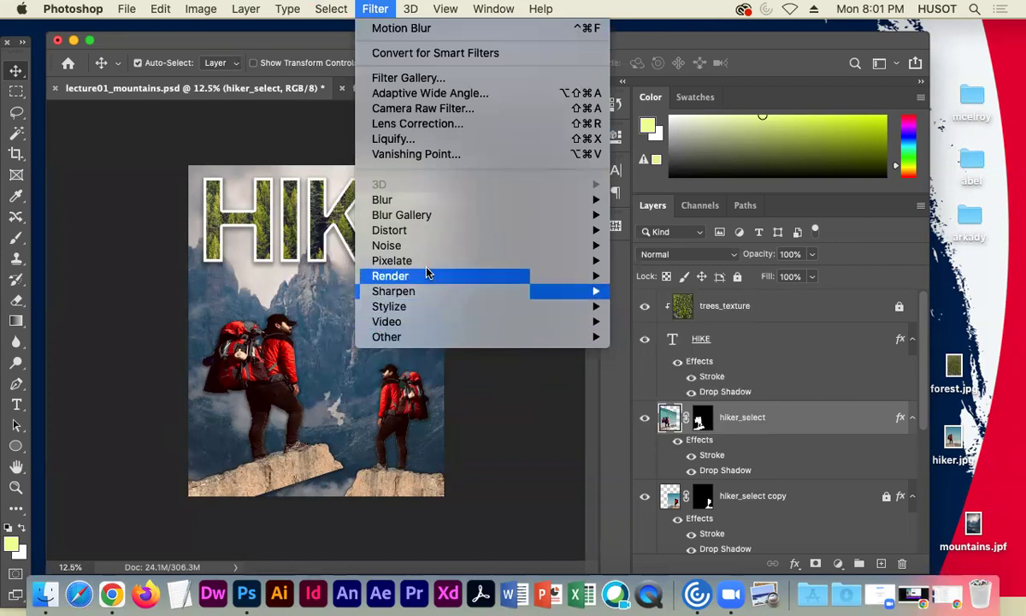
{"action": "mouse_move", "coordinate": [427, 276]}
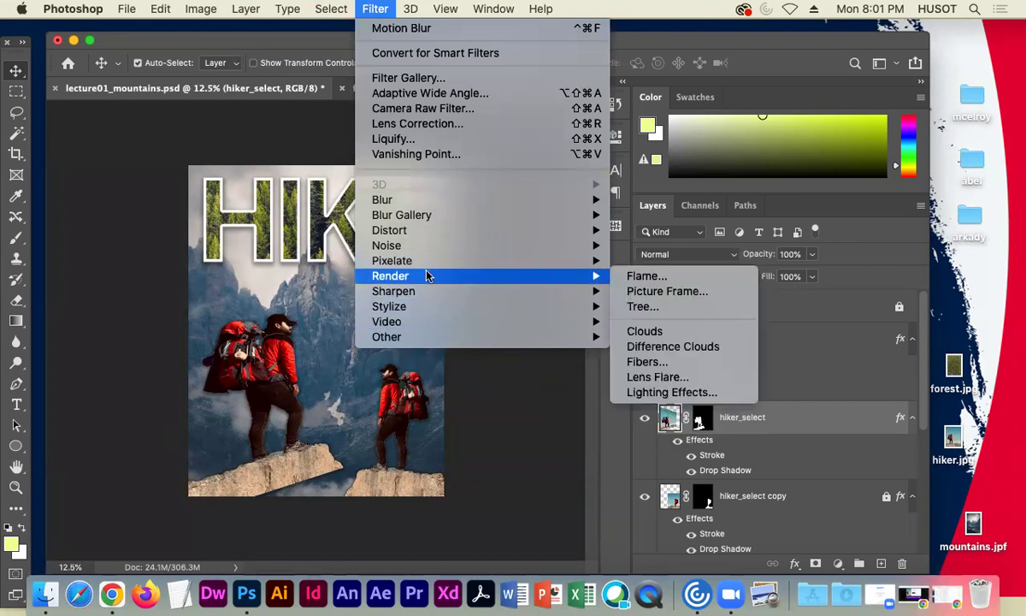
{"action": "mouse_move", "coordinate": [430, 299]}
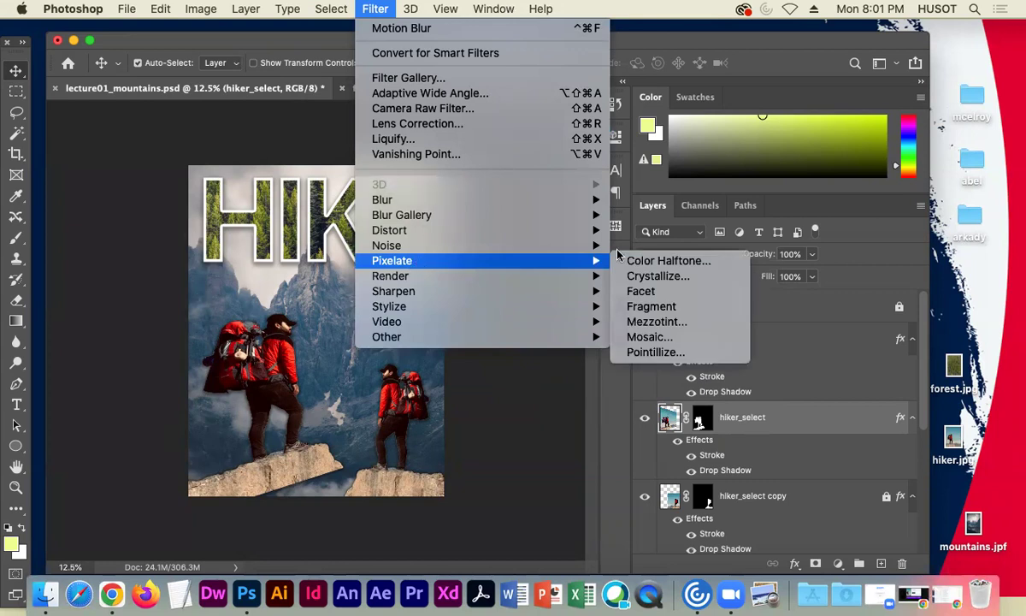
{"action": "key", "text": "Right"}
{"action": "key", "text": "Down"}
{"action": "key", "text": "Return"}
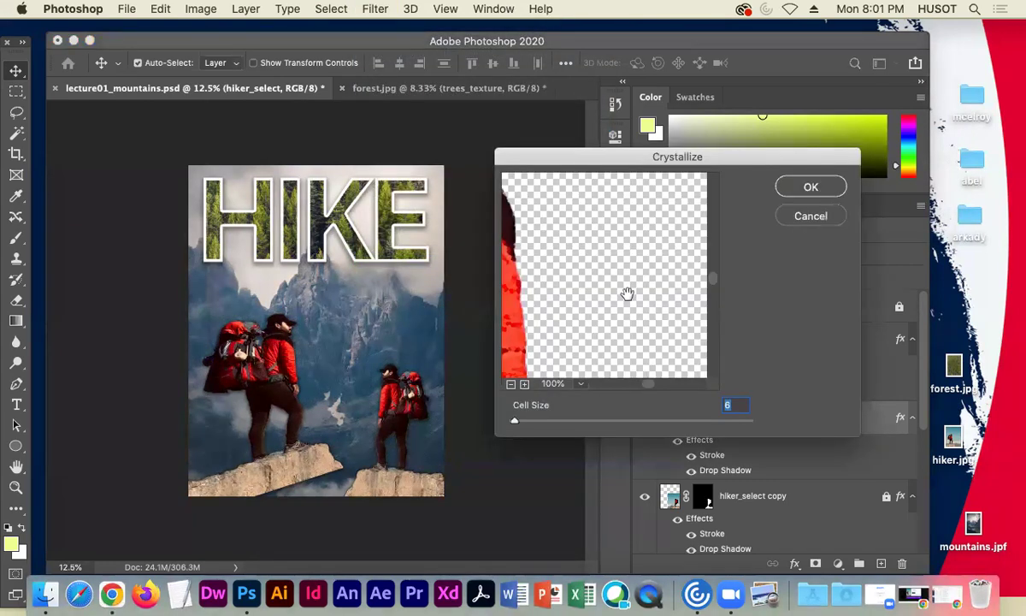
{"action": "left_click_drag", "start_coordinate": [509, 300], "coordinate": [666, 235]}
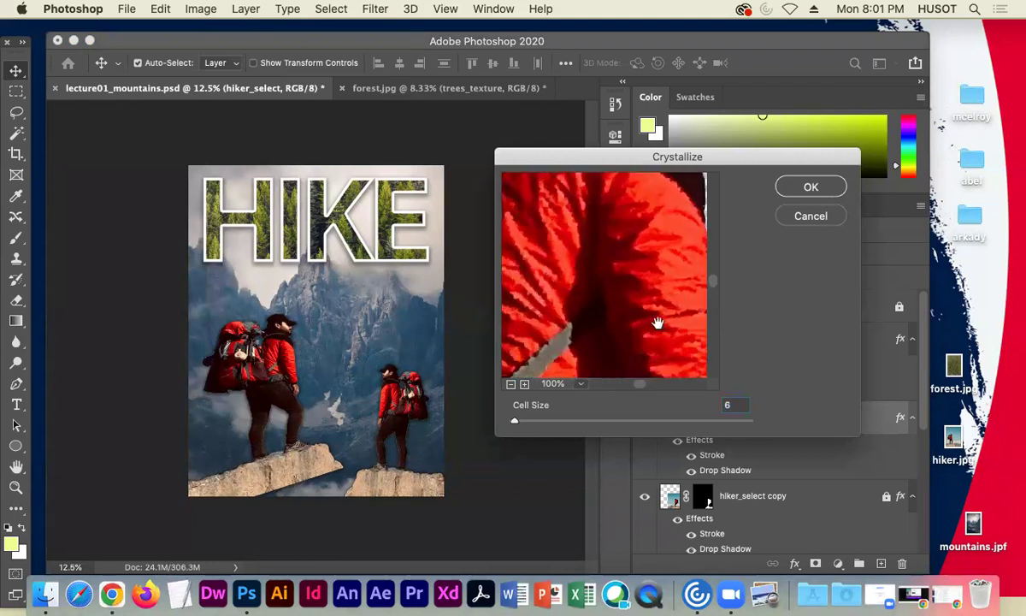
{"action": "left_click_drag", "start_coordinate": [515, 423], "coordinate": [542, 421]}
{"action": "left_click", "coordinate": [810, 187]}
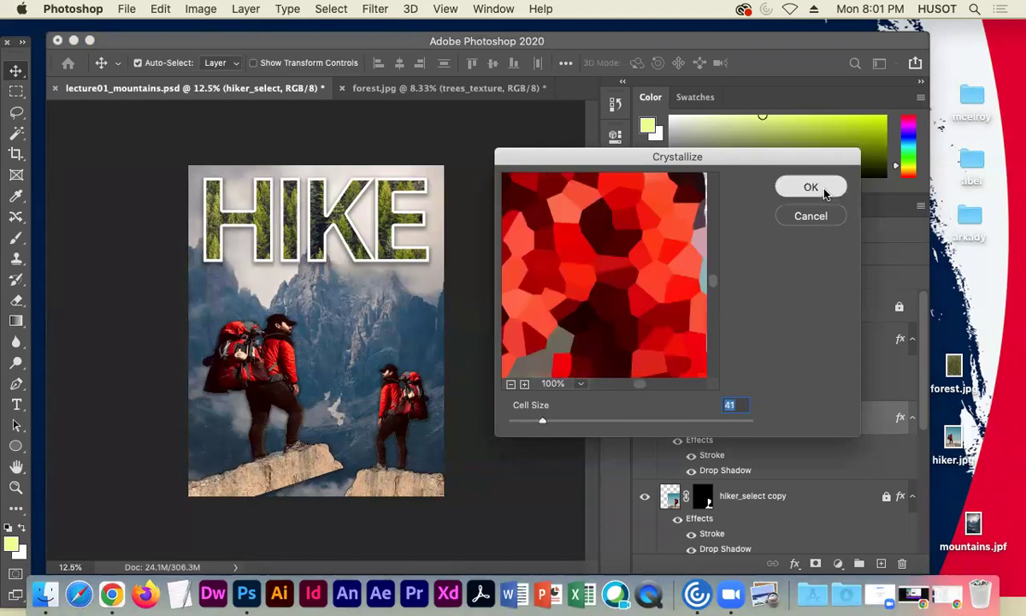
- Examine the crystallized large hiker up close and in the full poster, switching its layer off and on
{"action": "key", "text": "super+equal"}
{"action": "key", "text": "super+equal"}
{"action": "key", "text": "super+equal"}
{"action": "key", "text": "super+equal"}
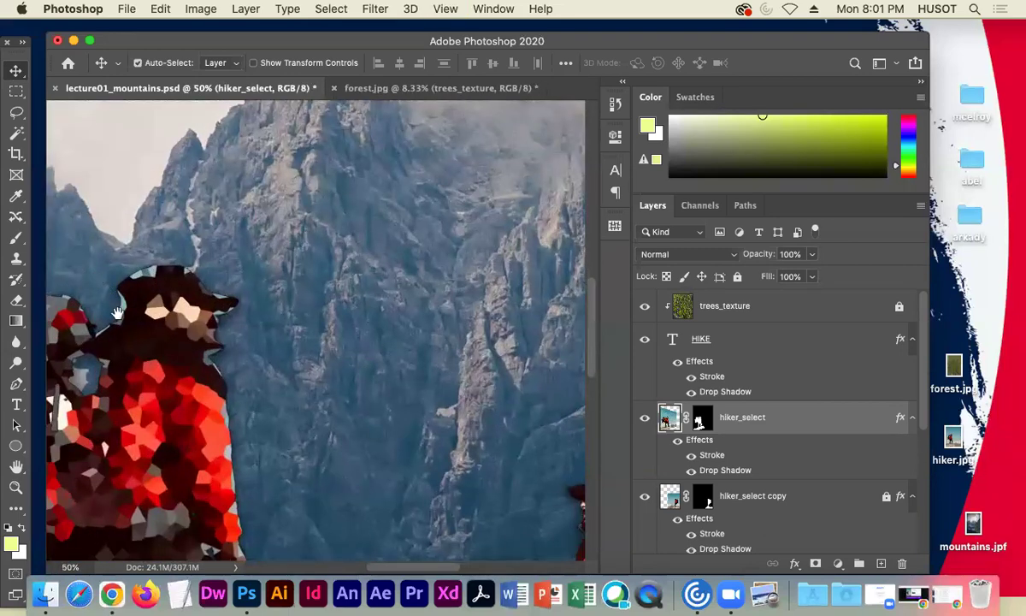
{"action": "left_click_drag", "start_coordinate": [117, 313], "coordinate": [329, 154]}
{"action": "key", "text": "super+minus"}
{"action": "key", "text": "super+minus"}
{"action": "key", "text": "super+minus"}
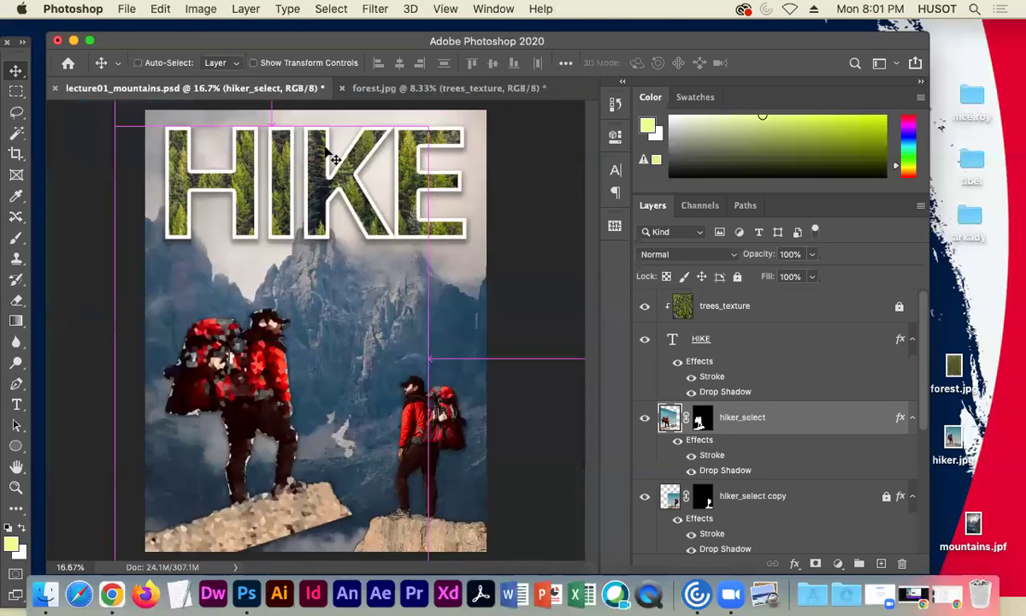
{"action": "left_click", "coordinate": [647, 420]}
{"action": "left_click", "coordinate": [644, 420]}
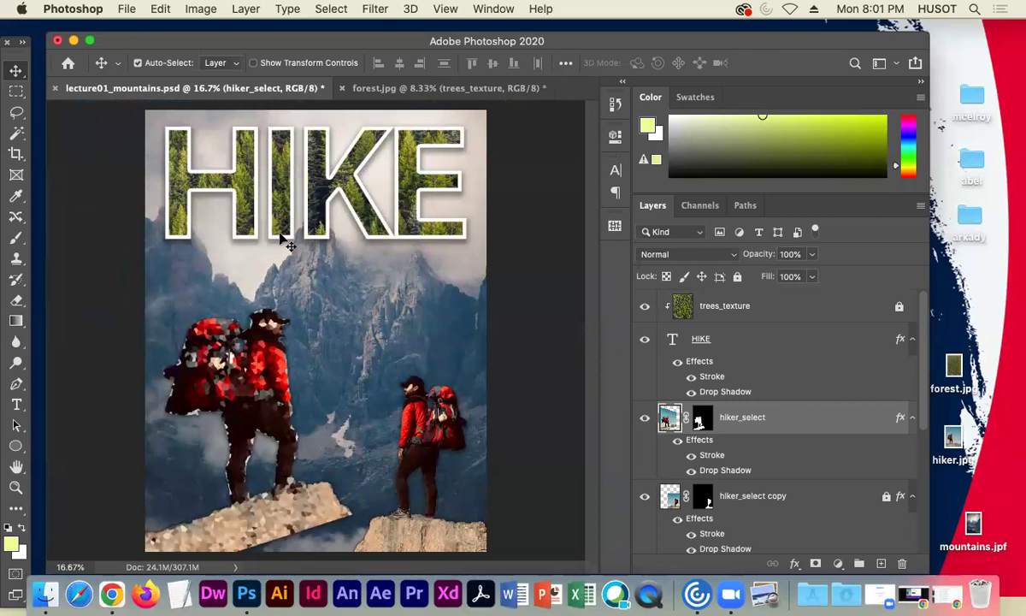
- Deselect the layers, close the forest.jpg document and save lecture01_mountains.psd
{"action": "left_click", "coordinate": [83, 292]}
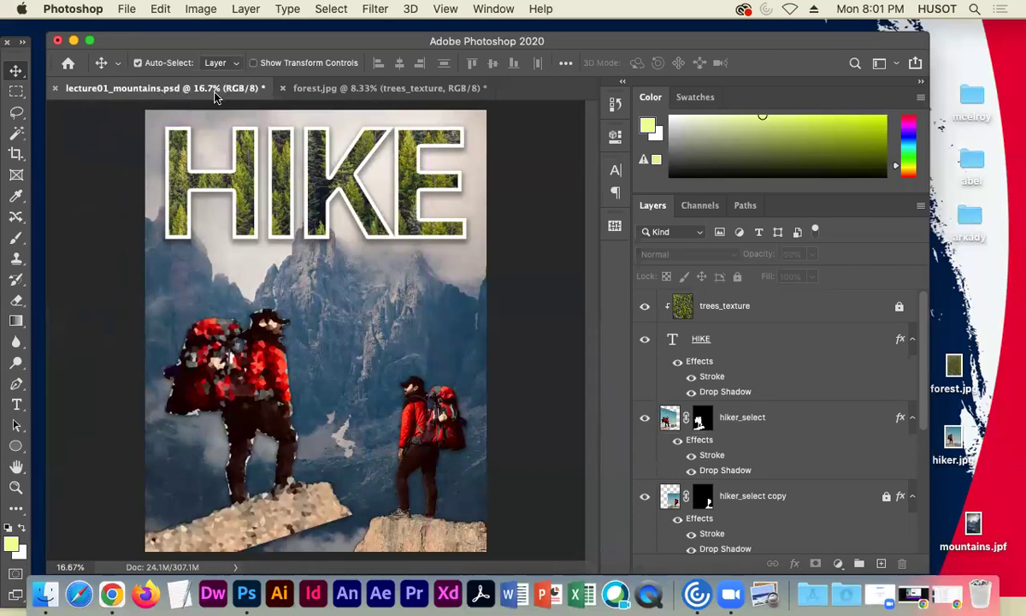
{"action": "left_click", "coordinate": [290, 91]}
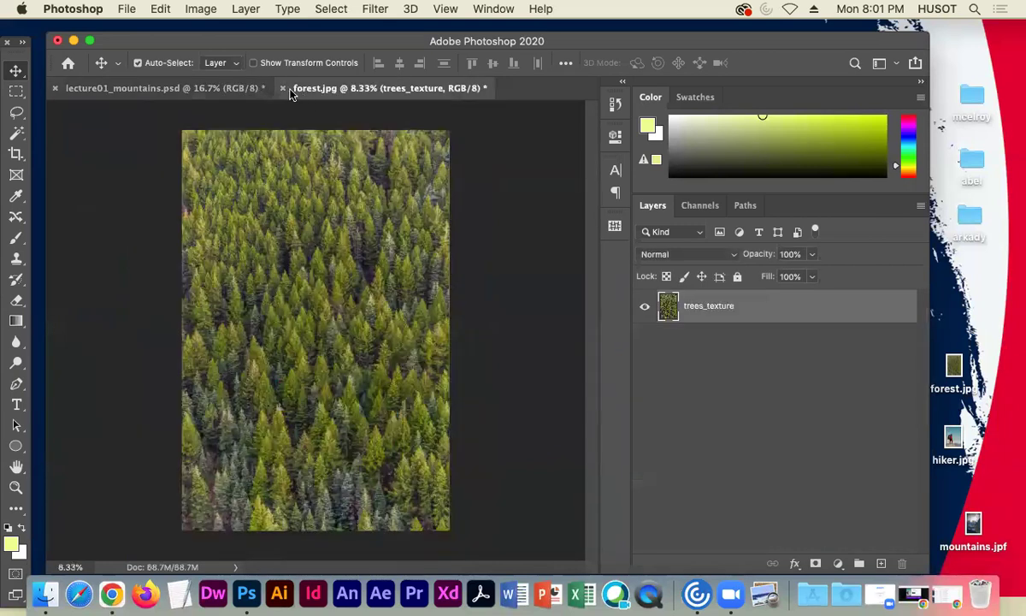
{"action": "left_click", "coordinate": [283, 89]}
{"action": "left_click", "coordinate": [467, 229]}
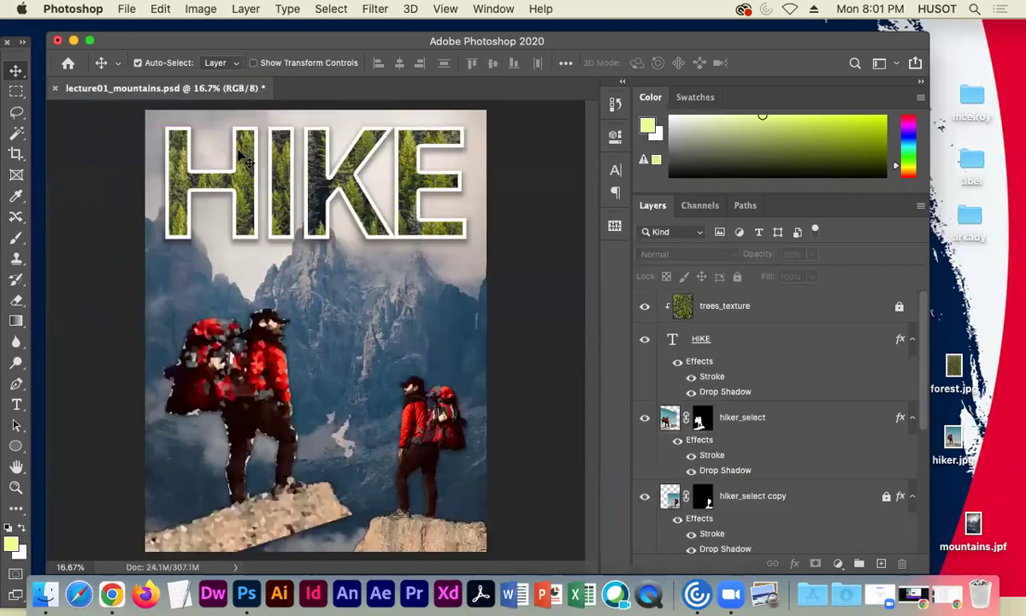
{"action": "left_click", "coordinate": [125, 9]}
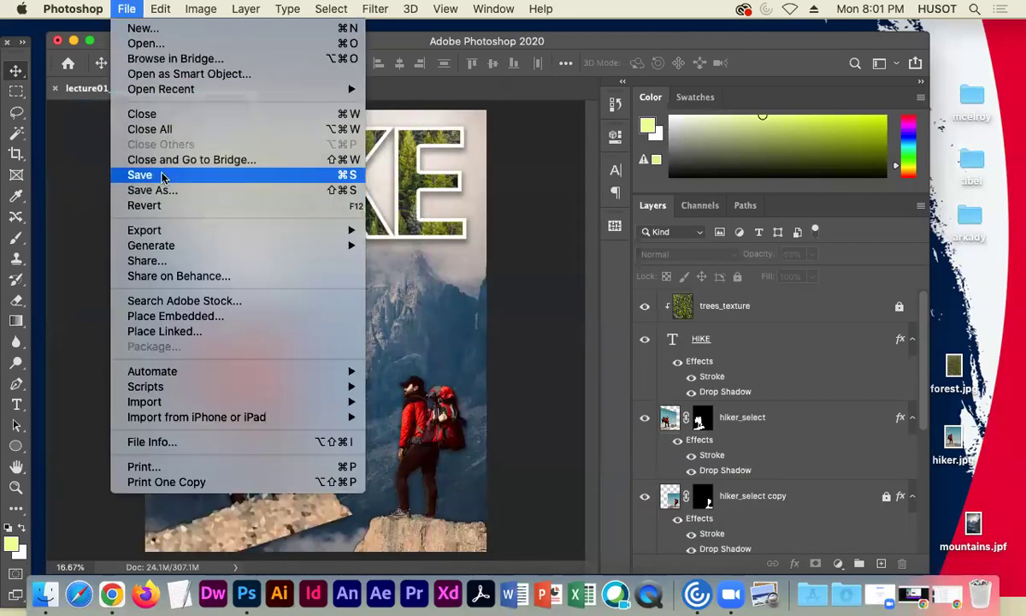
{"action": "left_click", "coordinate": [153, 176]}
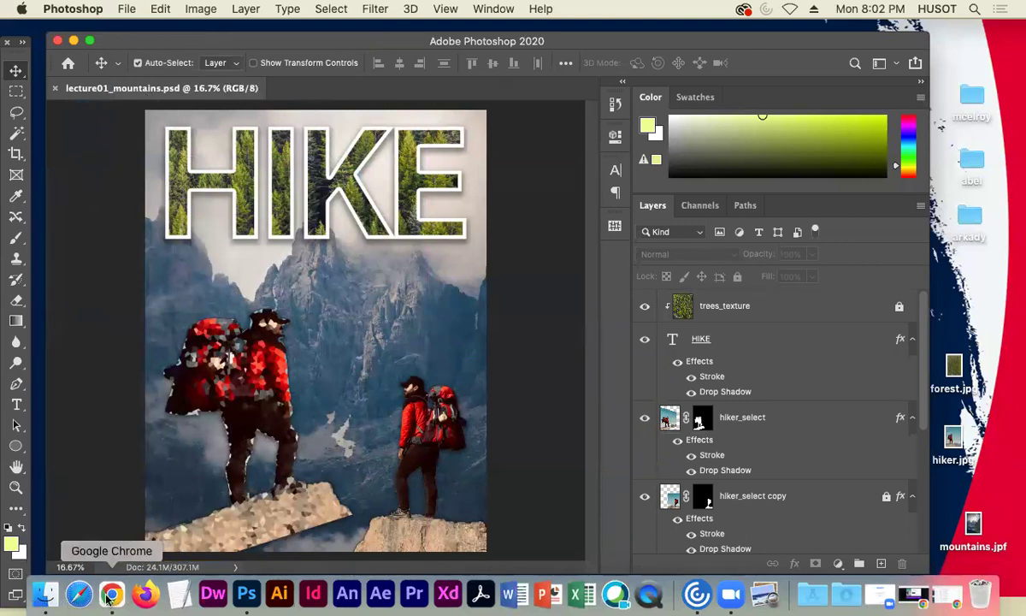
- Switch to the Pexels page in Chrome, dismiss the donation pop-up and search the photos for "fireball"
{"action": "left_click", "coordinate": [921, 596]}
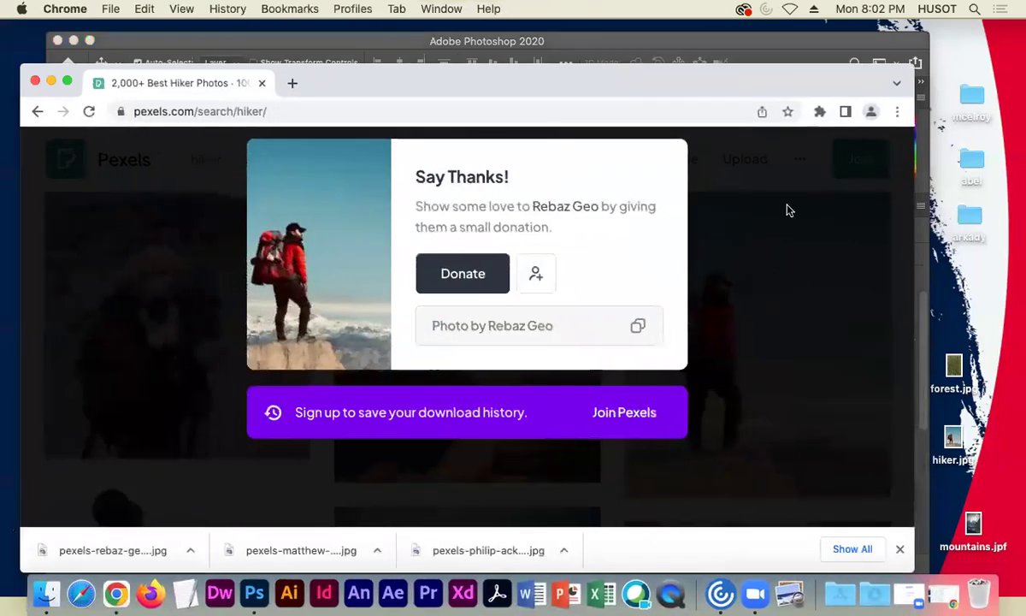
{"action": "left_click", "coordinate": [789, 210]}
{"action": "left_click_drag", "start_coordinate": [257, 159], "coordinate": [195, 159]}
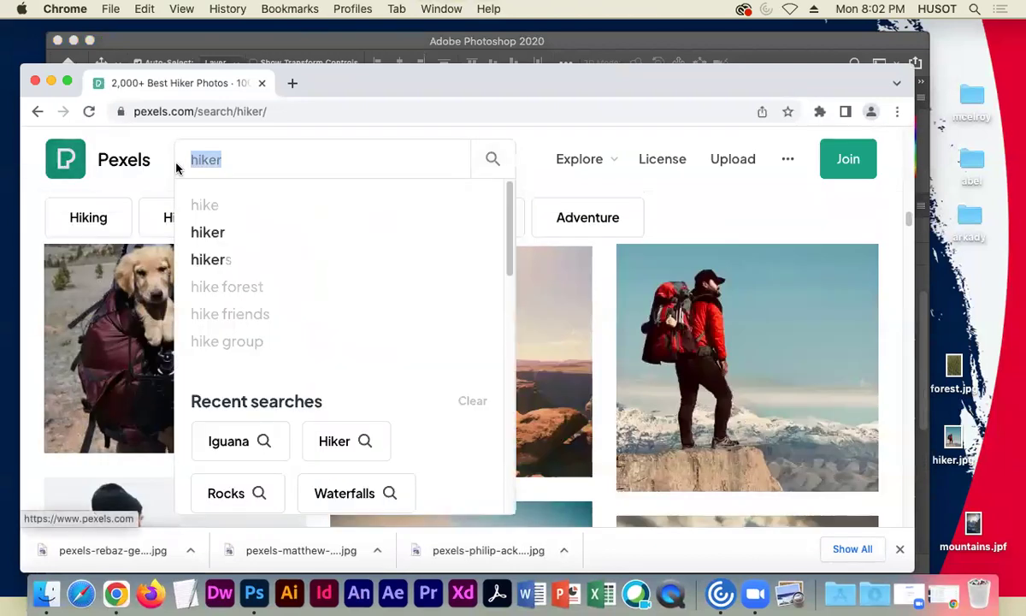
{"action": "type", "text": "fireball"}
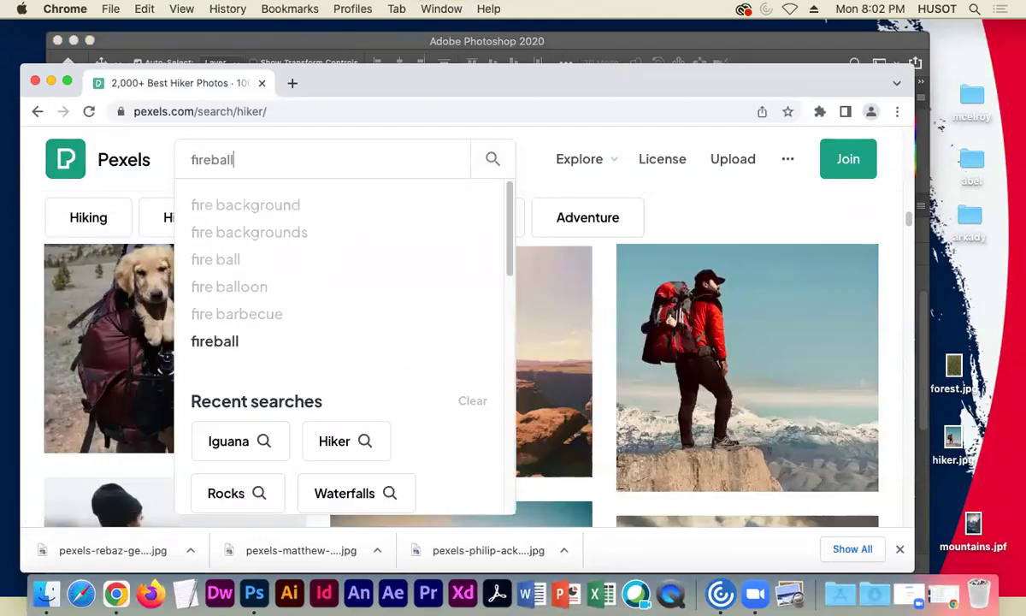
{"action": "key", "text": "Return"}
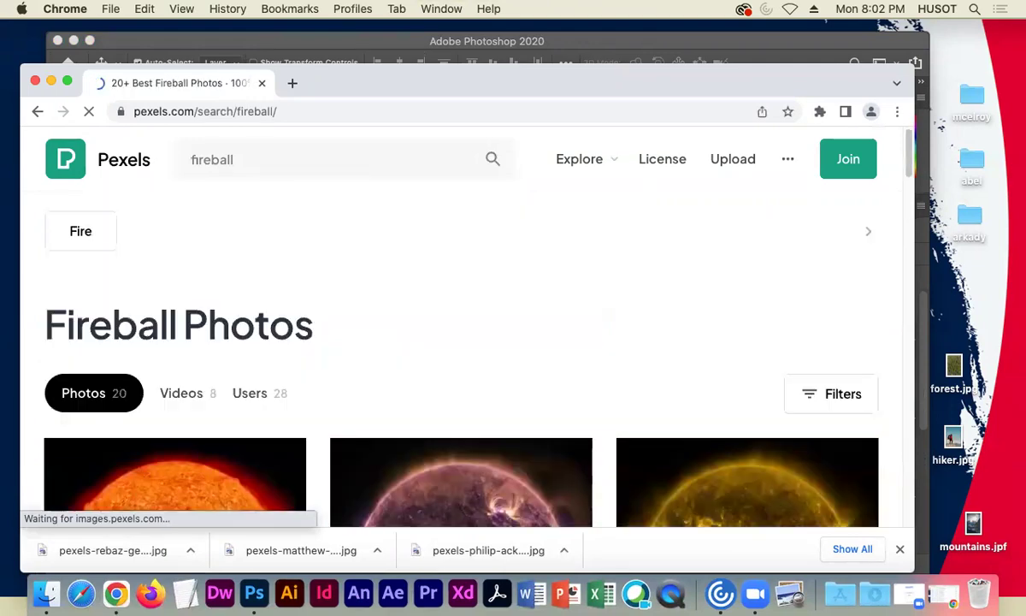
- Reposition the browser window and look through the fireball photo results for a usable image
{"action": "left_click_drag", "start_coordinate": [318, 79], "coordinate": [334, 11]}
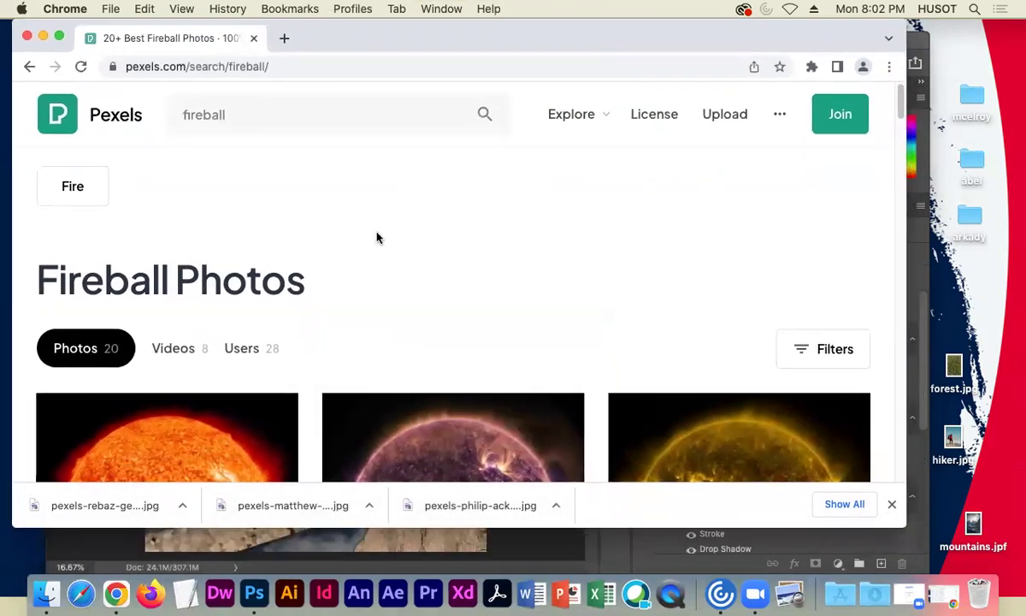
{"action": "scroll", "coordinate": [626, 300], "scroll_direction": "down", "scroll_amount": 5}
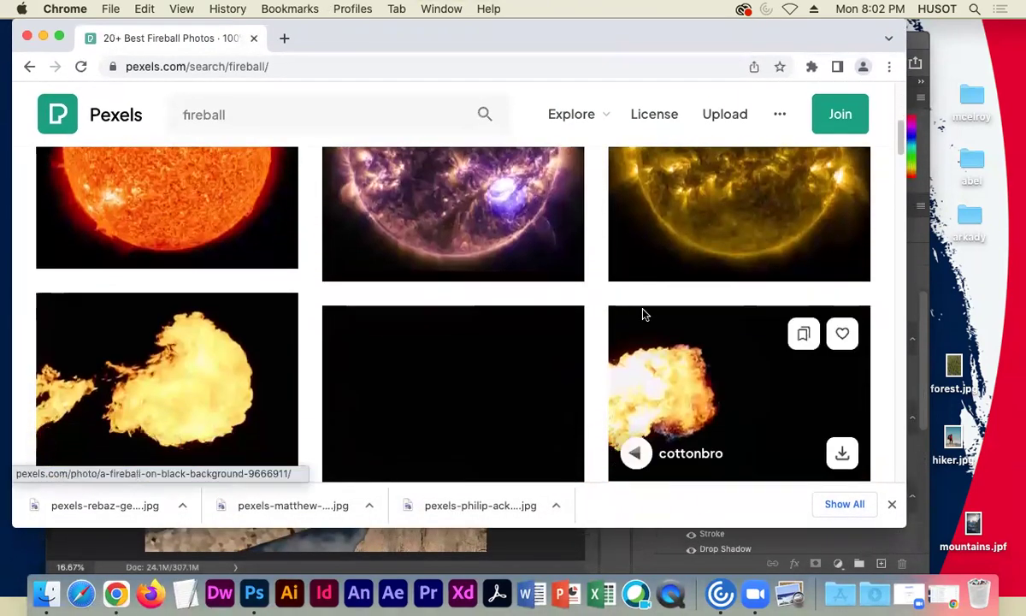
{"action": "scroll", "coordinate": [639, 315], "scroll_direction": "down", "scroll_amount": 5}
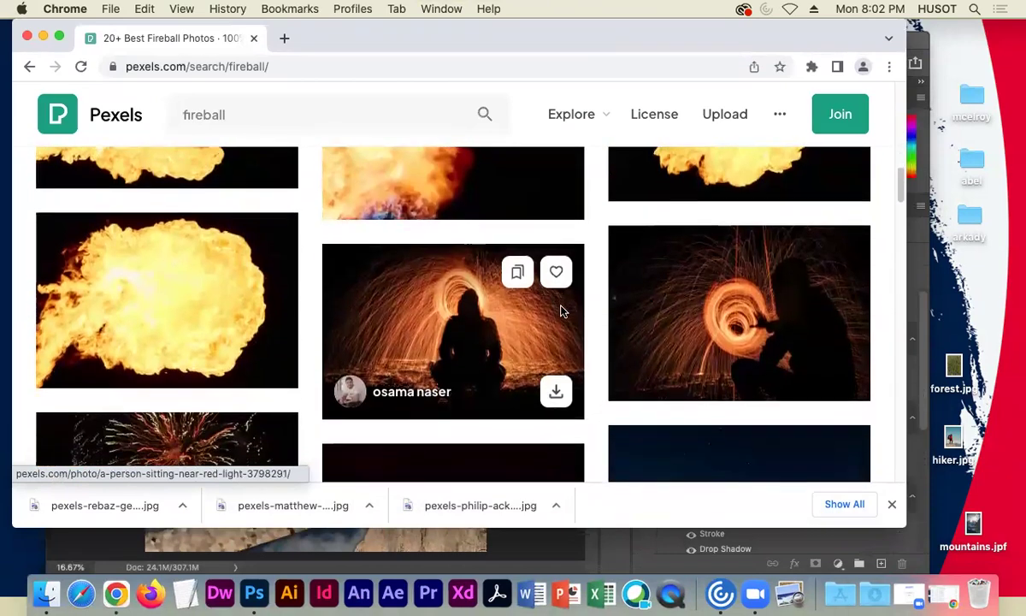
{"action": "scroll", "coordinate": [562, 308], "scroll_direction": "down", "scroll_amount": 10}
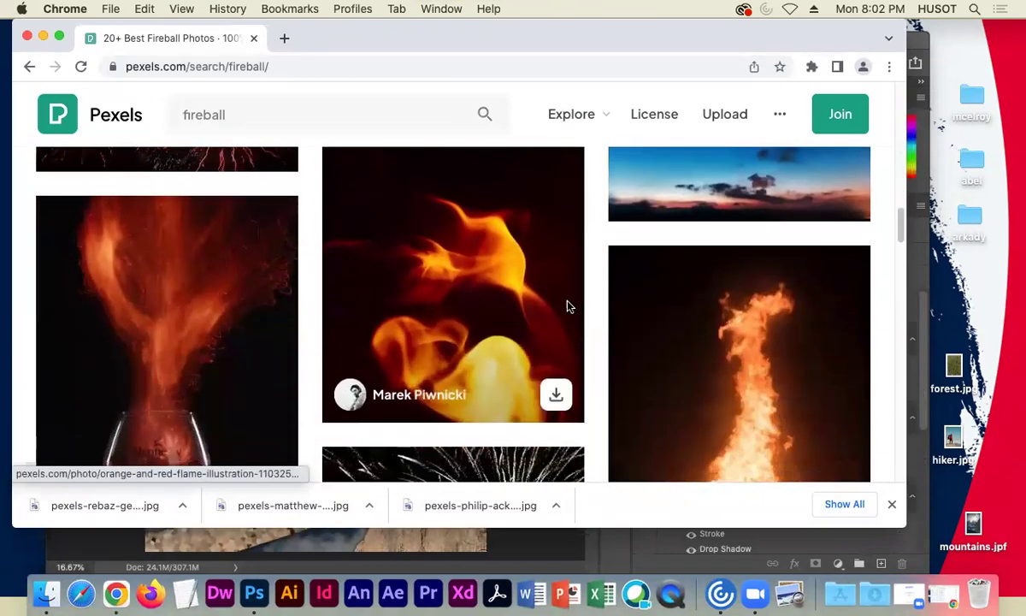
{"action": "scroll", "coordinate": [569, 305], "scroll_direction": "down", "scroll_amount": 5}
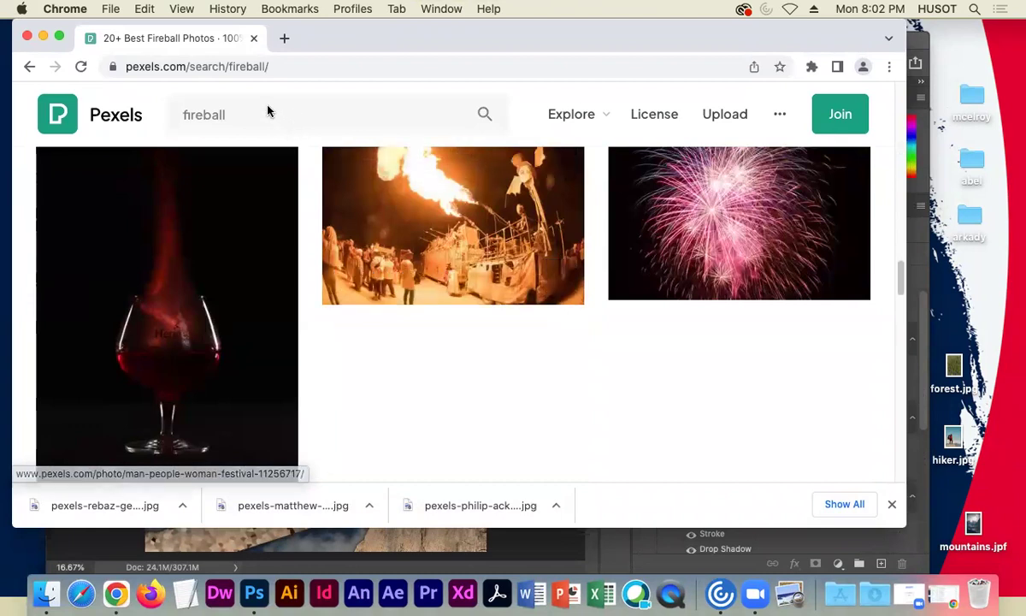
- Search the Pexels photos for "meteor" and look through the results
{"action": "left_click_drag", "start_coordinate": [206, 115], "coordinate": [231, 119]}
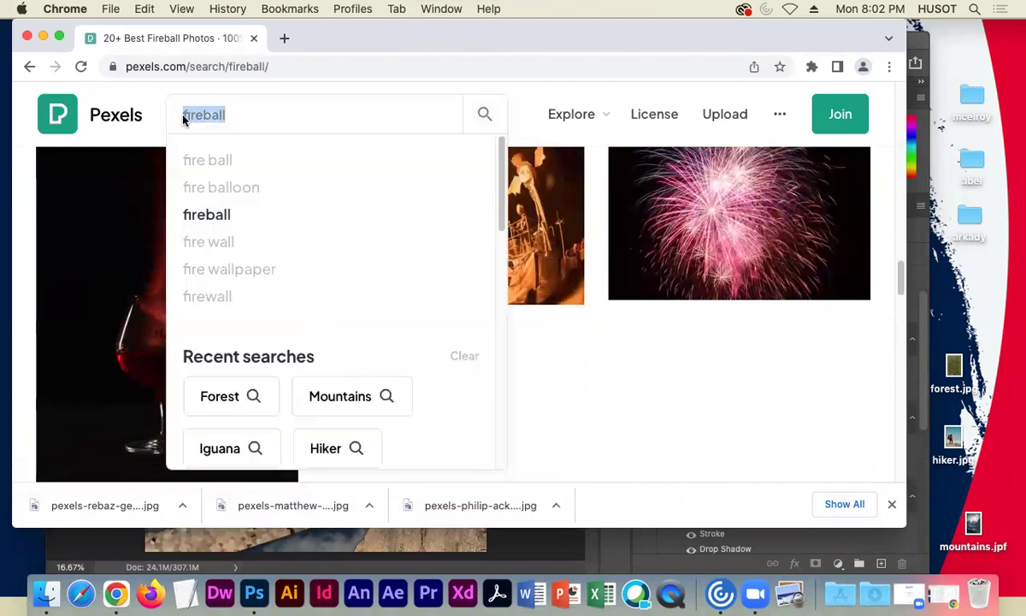
{"action": "type", "text": "meteo"}
{"action": "key", "text": "BackSpace"}
{"action": "type", "text": "eor"}
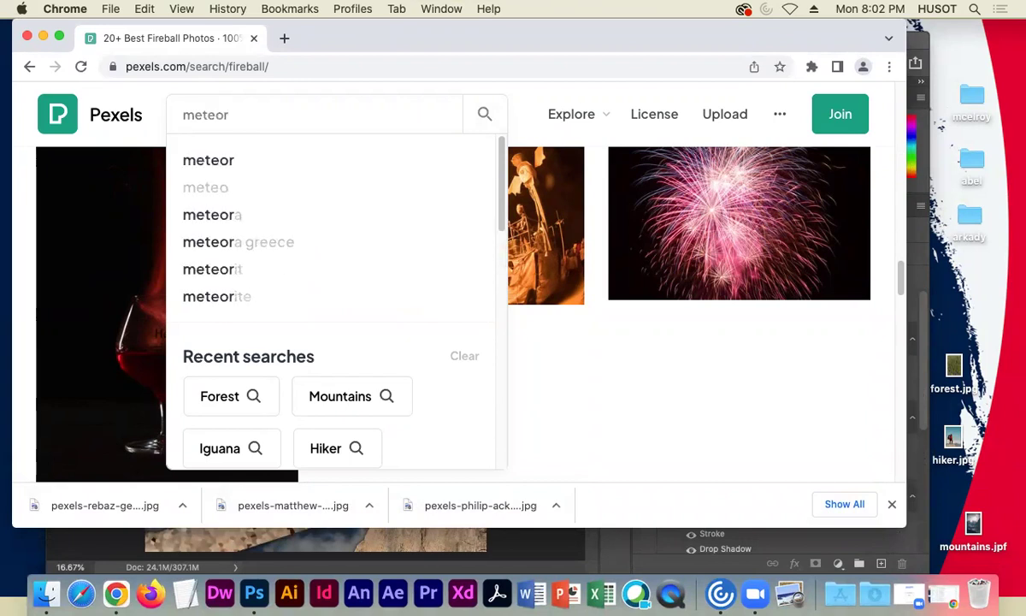
{"action": "key", "text": "Return"}
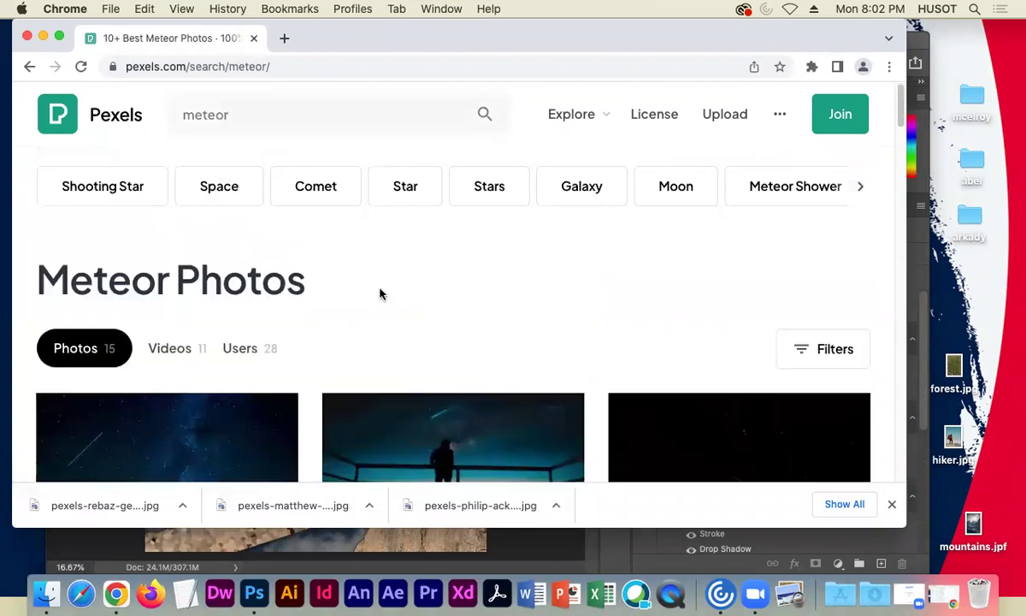
{"action": "scroll", "coordinate": [380, 295], "scroll_direction": "down", "scroll_amount": 15}
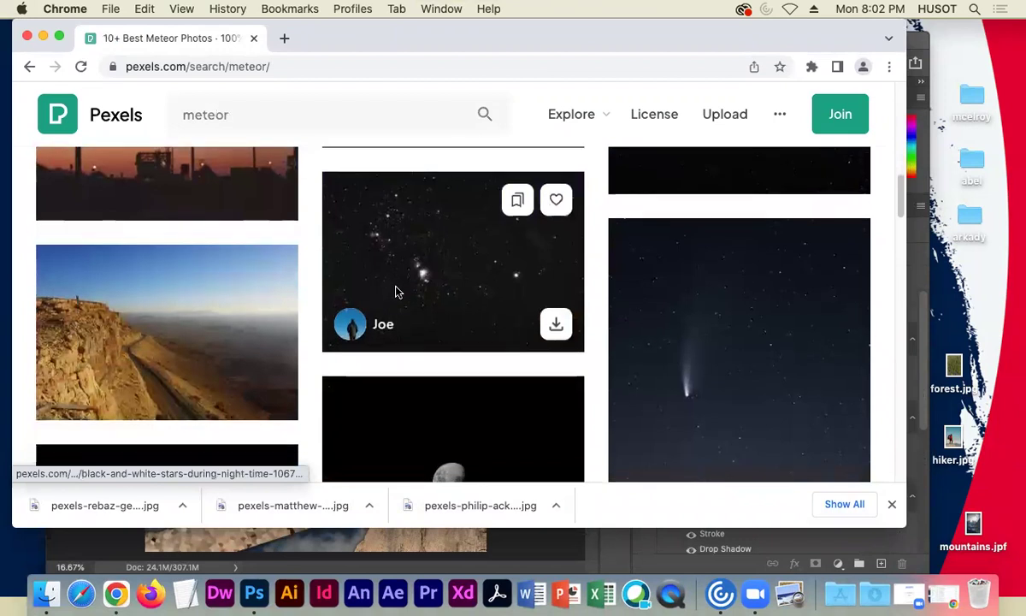
{"action": "scroll", "coordinate": [396, 292], "scroll_direction": "down", "scroll_amount": 6}
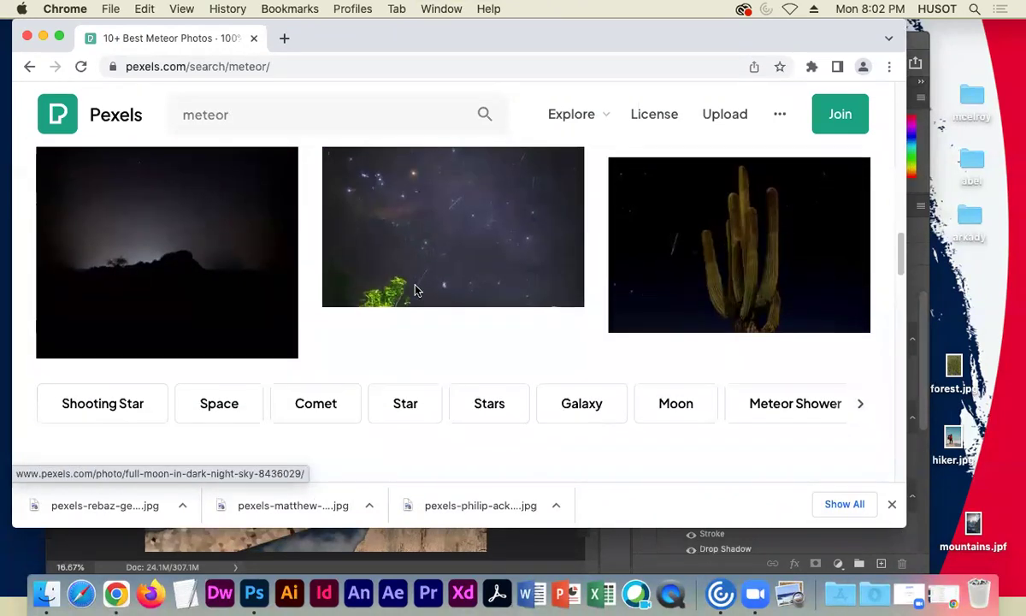
{"action": "scroll", "coordinate": [412, 291], "scroll_direction": "up", "scroll_amount": 20}
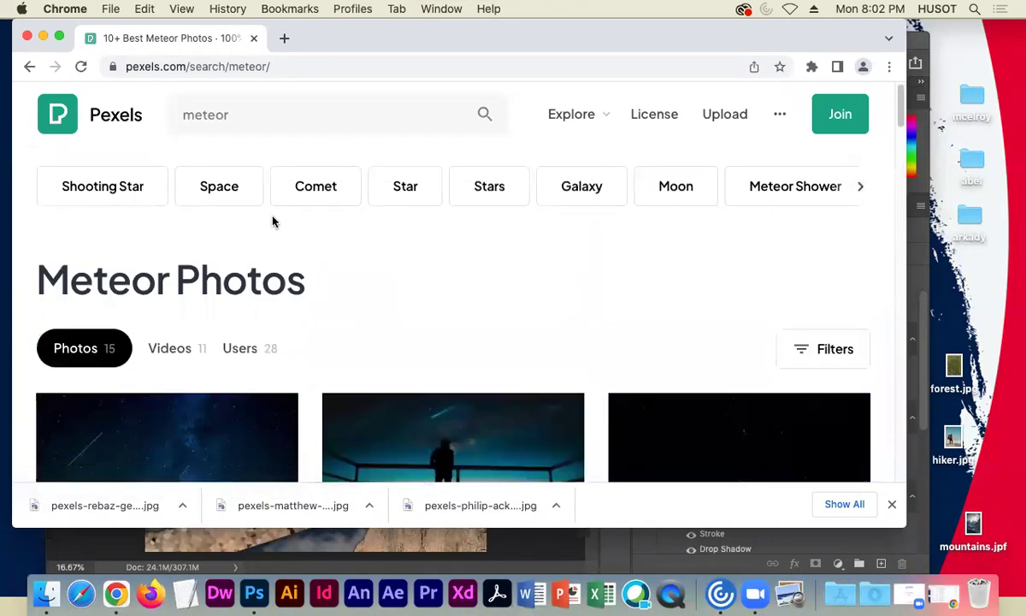
- Replace the Pexels search term with "rocket" and run the search
{"action": "left_click", "coordinate": [239, 115]}
{"action": "double_click", "coordinate": [222, 112]}
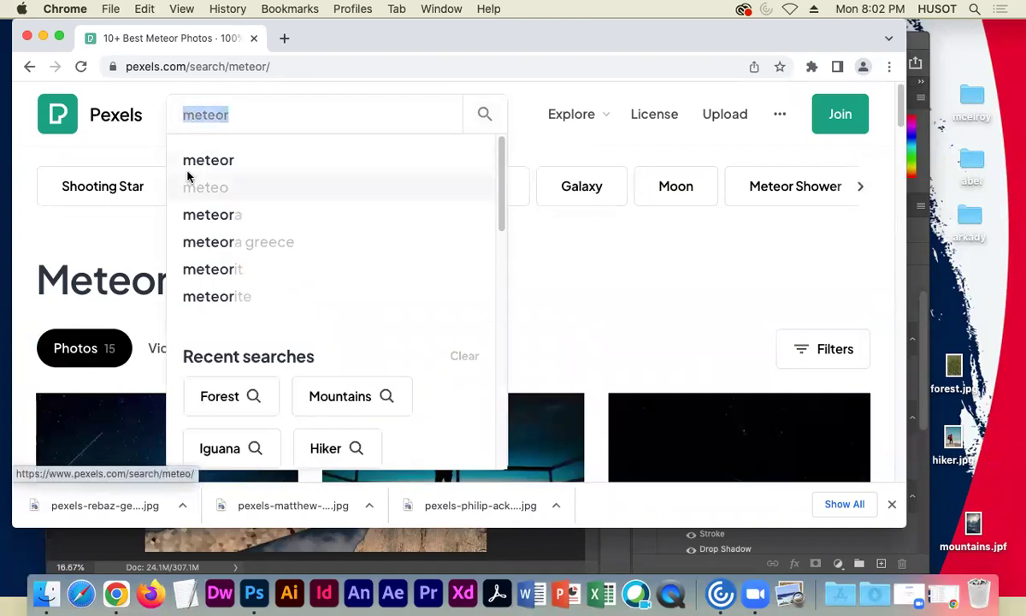
{"action": "type", "text": "rocket"}
{"action": "key", "text": "Return"}
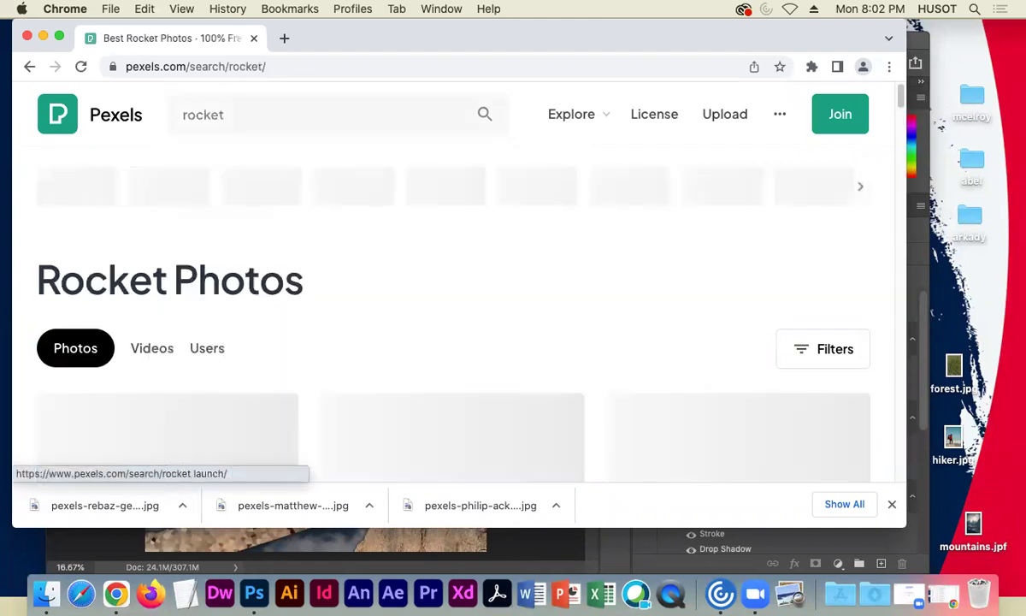
- Examine the rocket photo results for an image that suits the mountain poster
{"action": "scroll", "coordinate": [306, 245], "scroll_direction": "down", "scroll_amount": 3}
{"action": "scroll", "coordinate": [306, 245], "scroll_direction": "down", "scroll_amount": 10}
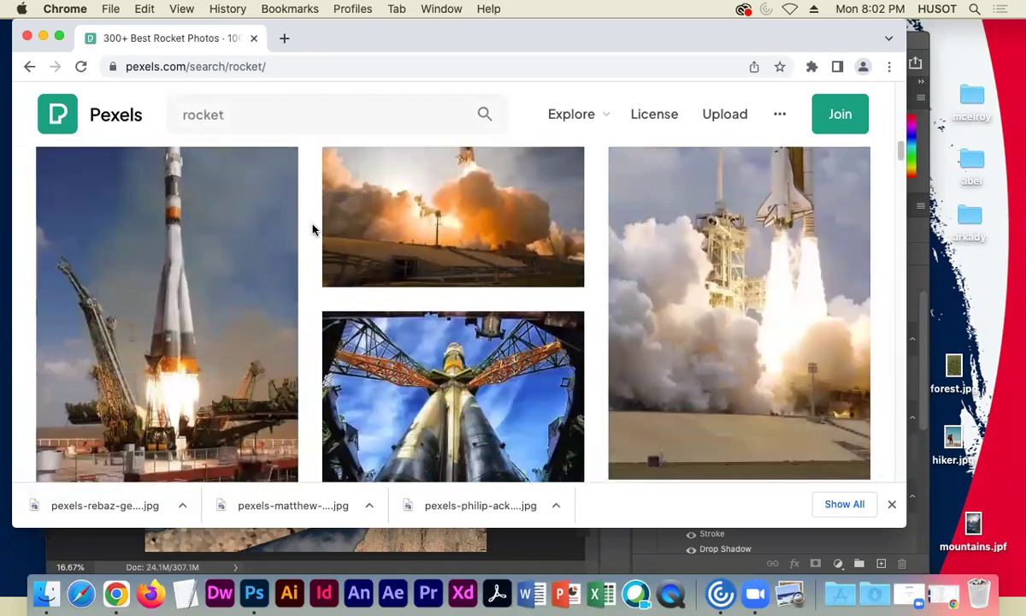
{"action": "scroll", "coordinate": [310, 229], "scroll_direction": "down", "scroll_amount": 5}
{"action": "scroll", "coordinate": [299, 223], "scroll_direction": "down", "scroll_amount": 6}
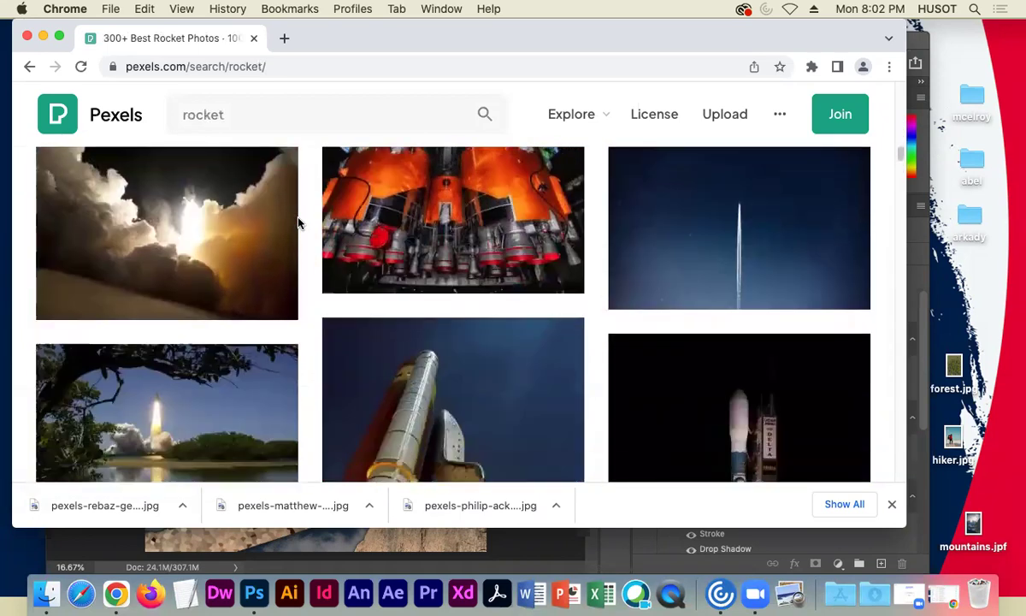
{"action": "scroll", "coordinate": [299, 223], "scroll_direction": "down", "scroll_amount": 6}
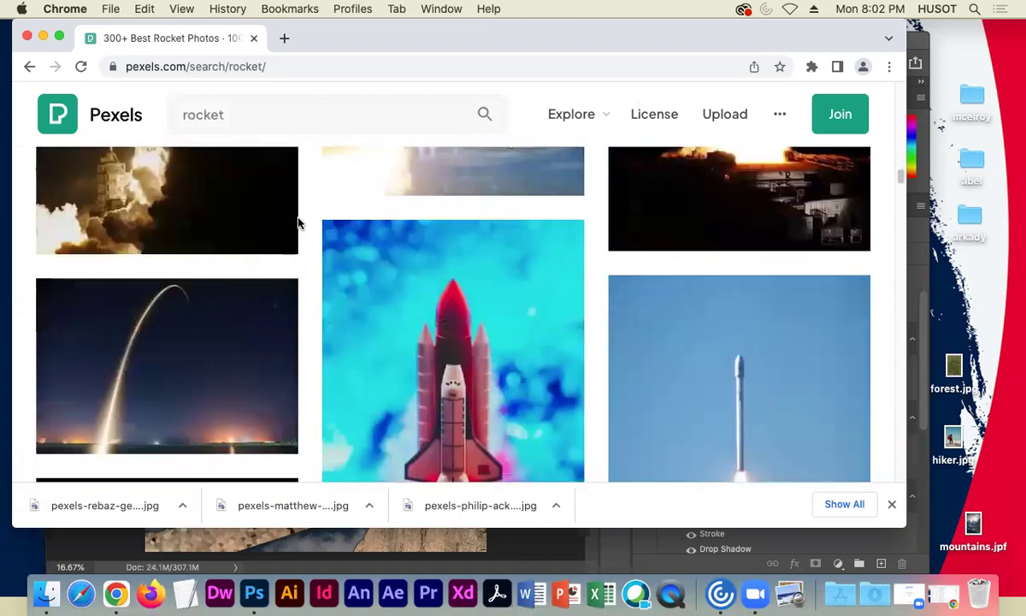
{"action": "scroll", "coordinate": [298, 222], "scroll_direction": "down", "scroll_amount": 2}
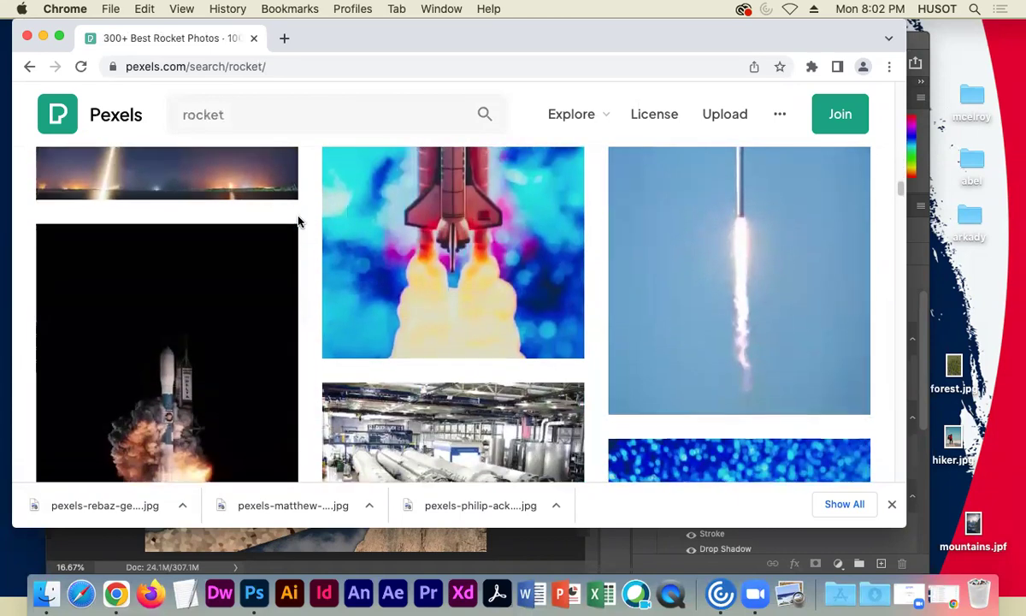
{"action": "scroll", "coordinate": [298, 222], "scroll_direction": "up", "scroll_amount": 4}
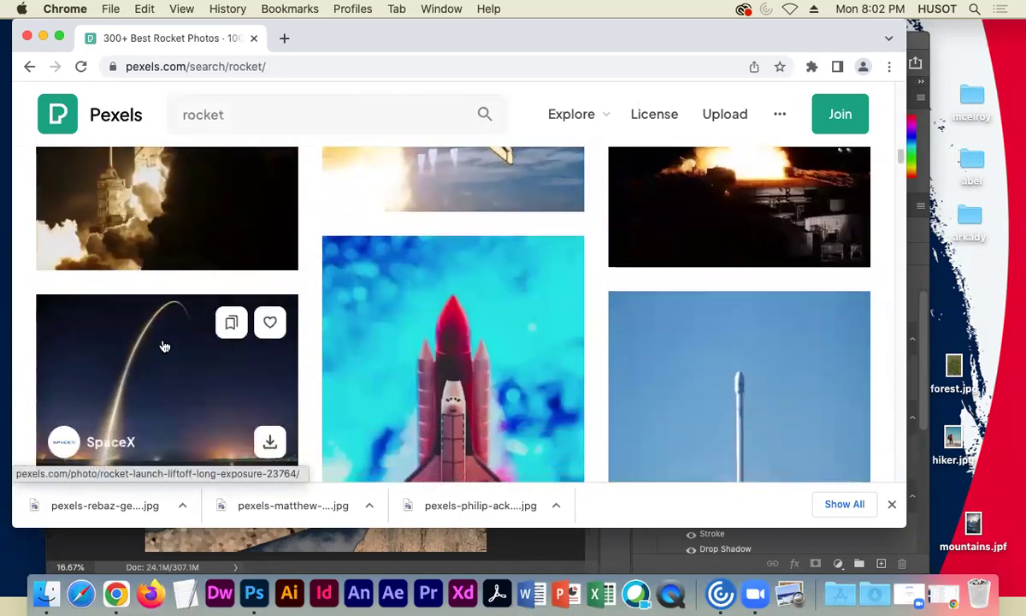
{"action": "scroll", "coordinate": [164, 346], "scroll_direction": "down", "scroll_amount": 6}
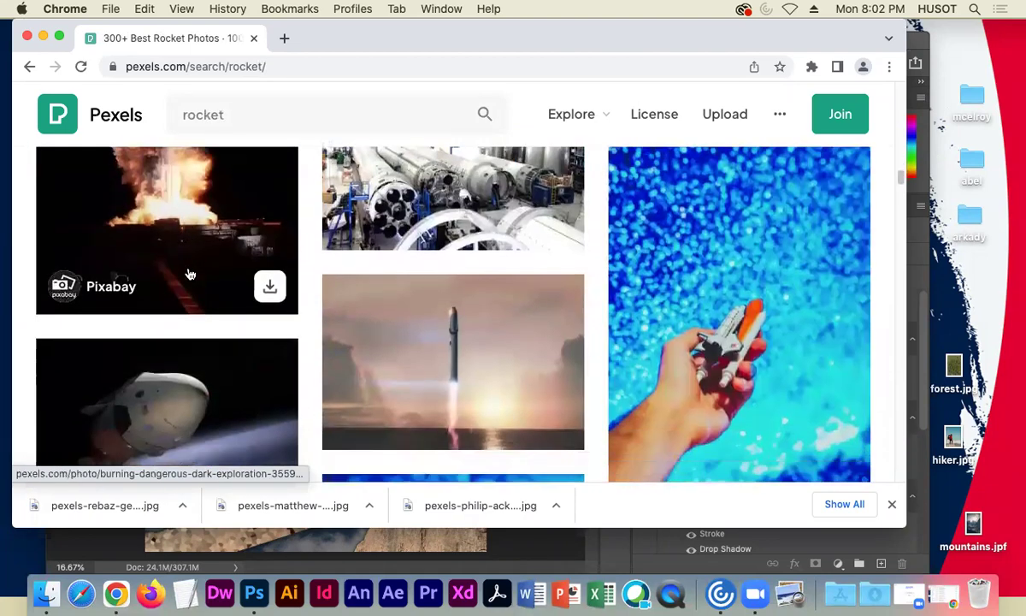
{"action": "scroll", "coordinate": [190, 274], "scroll_direction": "down", "scroll_amount": 4}
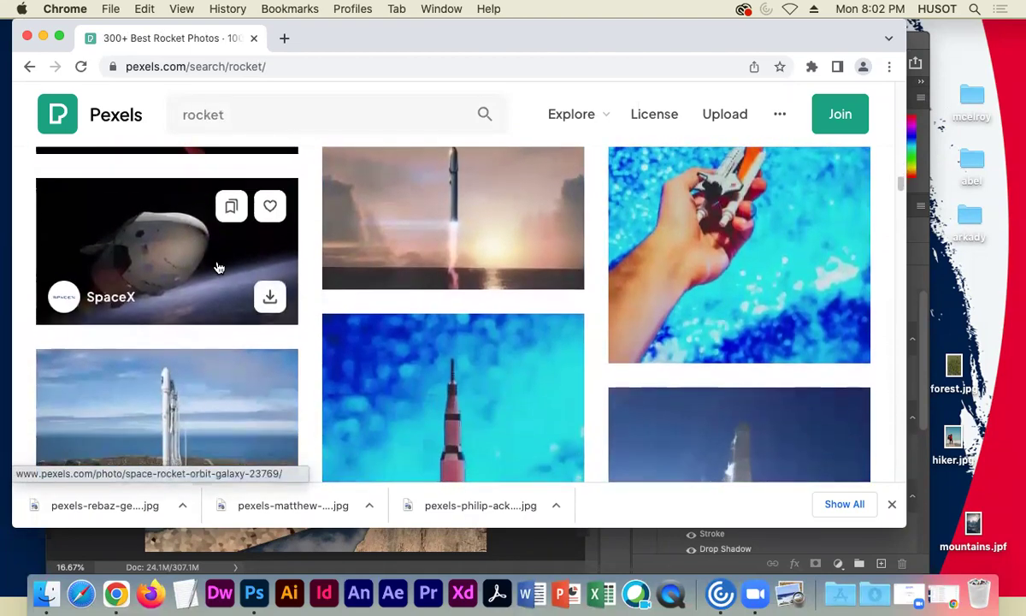
{"action": "scroll", "coordinate": [219, 268], "scroll_direction": "down", "scroll_amount": 3}
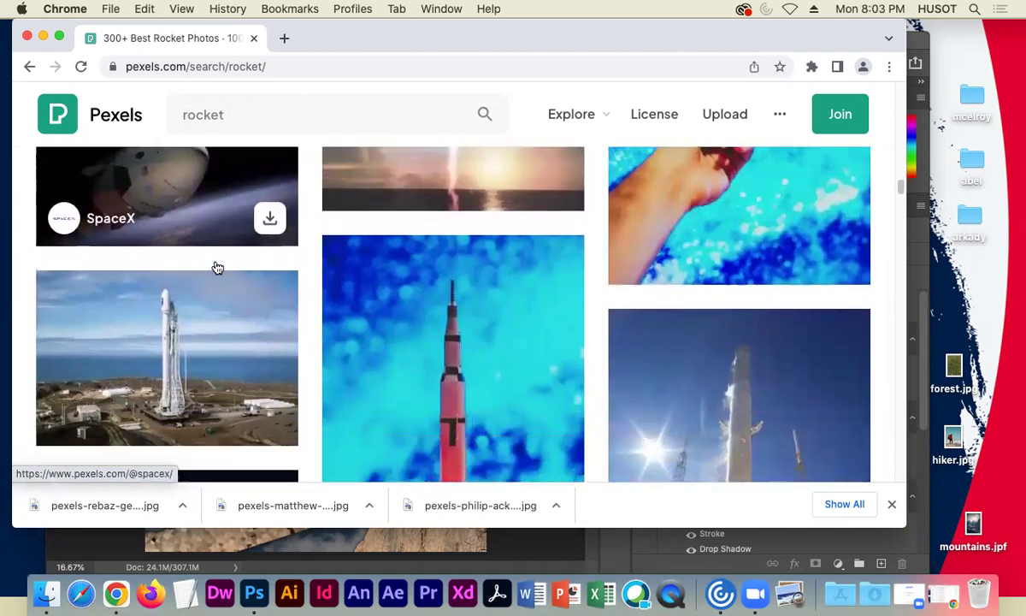
{"action": "scroll", "coordinate": [217, 268], "scroll_direction": "up", "scroll_amount": 6}
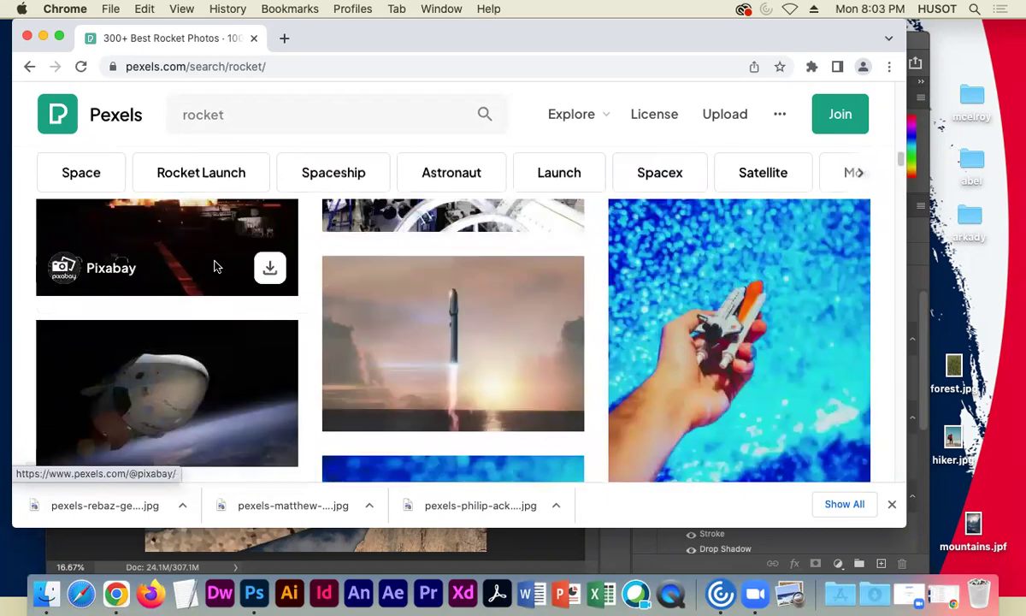
{"action": "scroll", "coordinate": [197, 278], "scroll_direction": "down", "scroll_amount": 1}
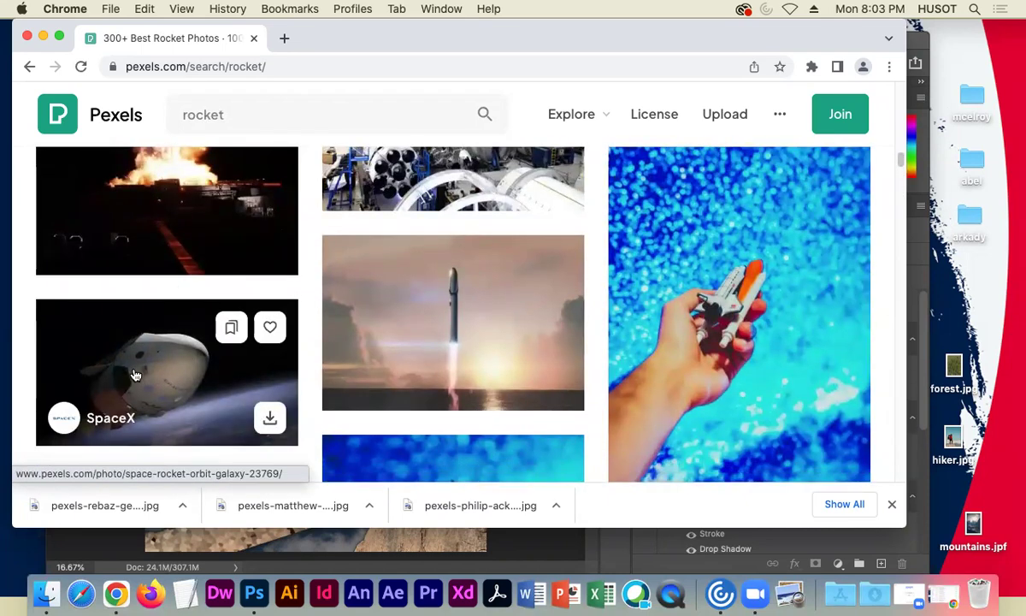
{"action": "scroll", "coordinate": [148, 351], "scroll_direction": "down", "scroll_amount": 10}
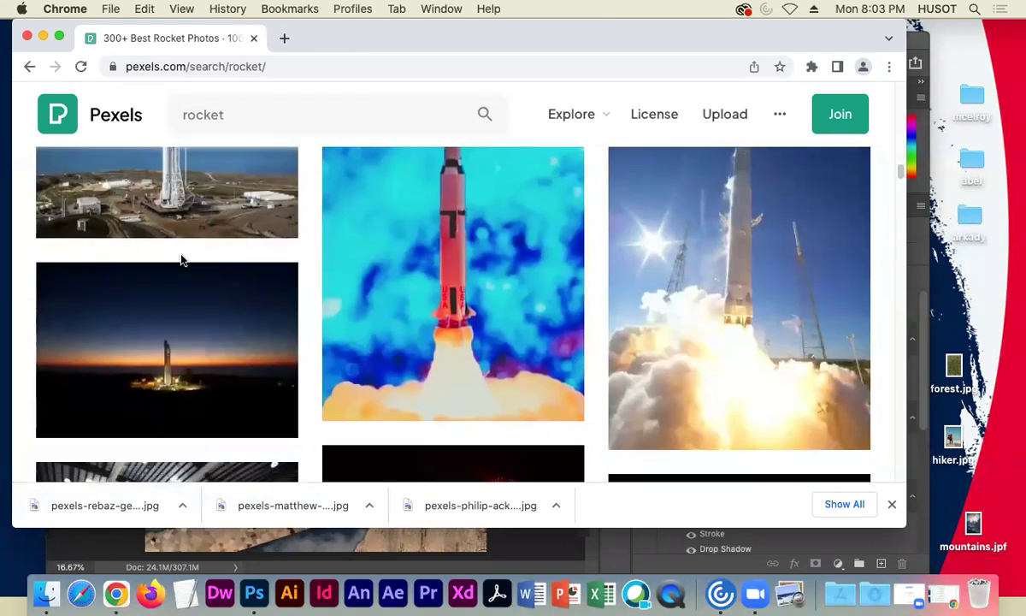
{"action": "scroll", "coordinate": [205, 263], "scroll_direction": "down", "scroll_amount": 5}
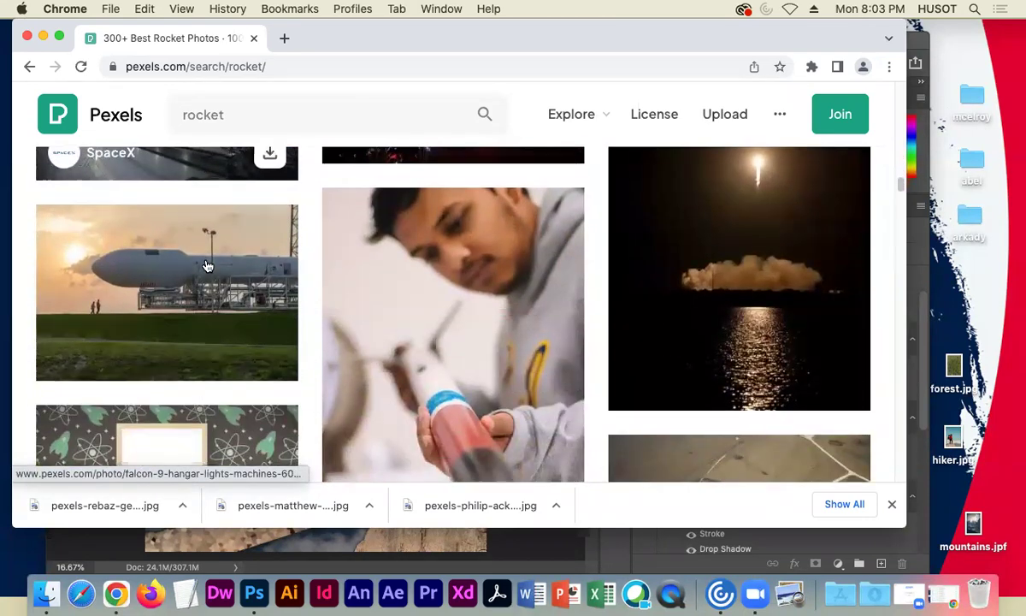
{"action": "scroll", "coordinate": [206, 263], "scroll_direction": "down", "scroll_amount": 4}
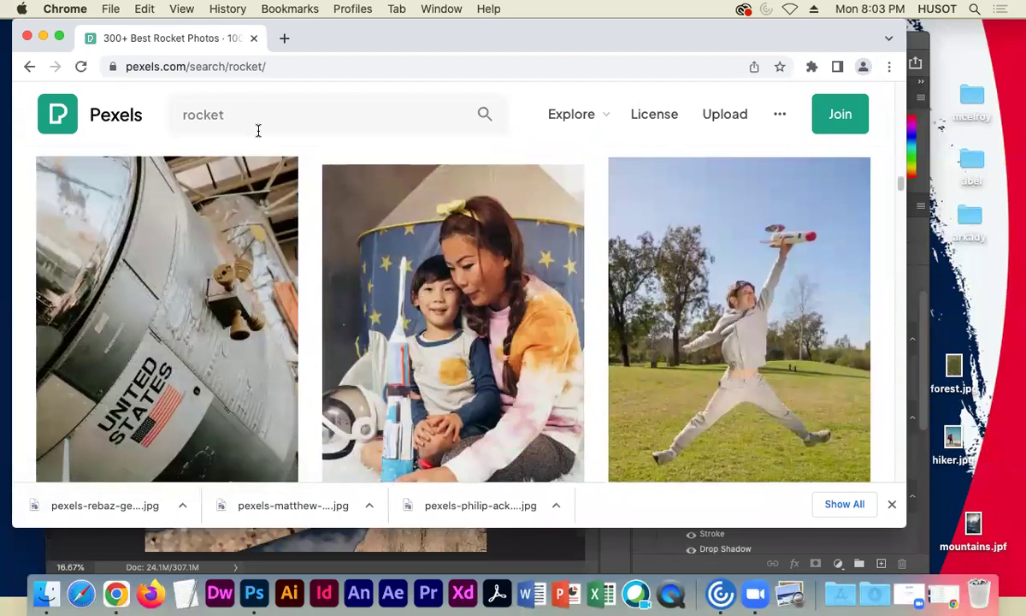
- Search the Pexels photos for "satellite" instead
{"action": "left_click", "coordinate": [175, 115]}
{"action": "type", "text": "sate"}
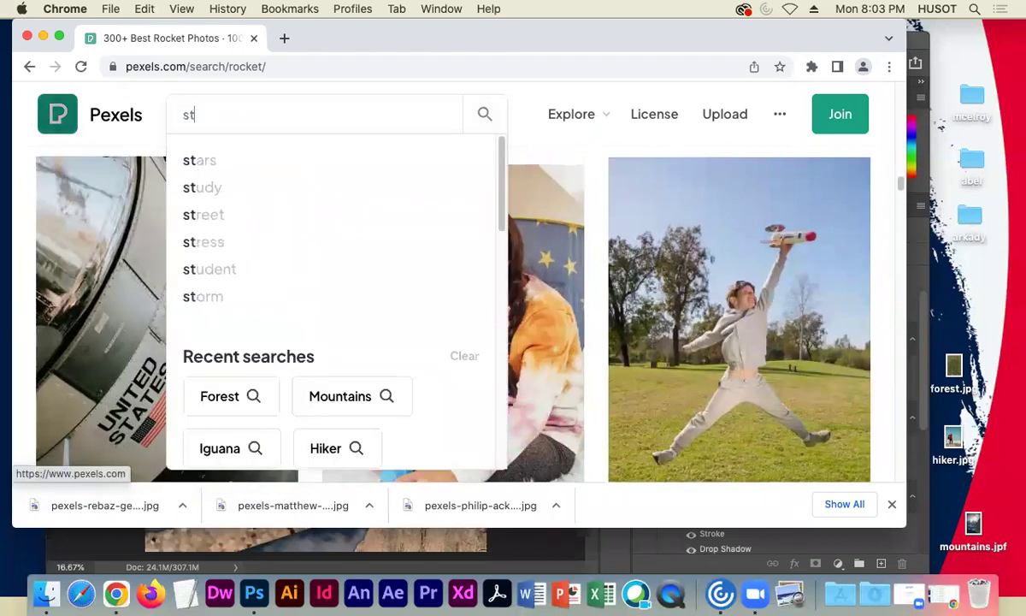
{"action": "type", "text": "llite"}
{"action": "key", "text": "Return"}
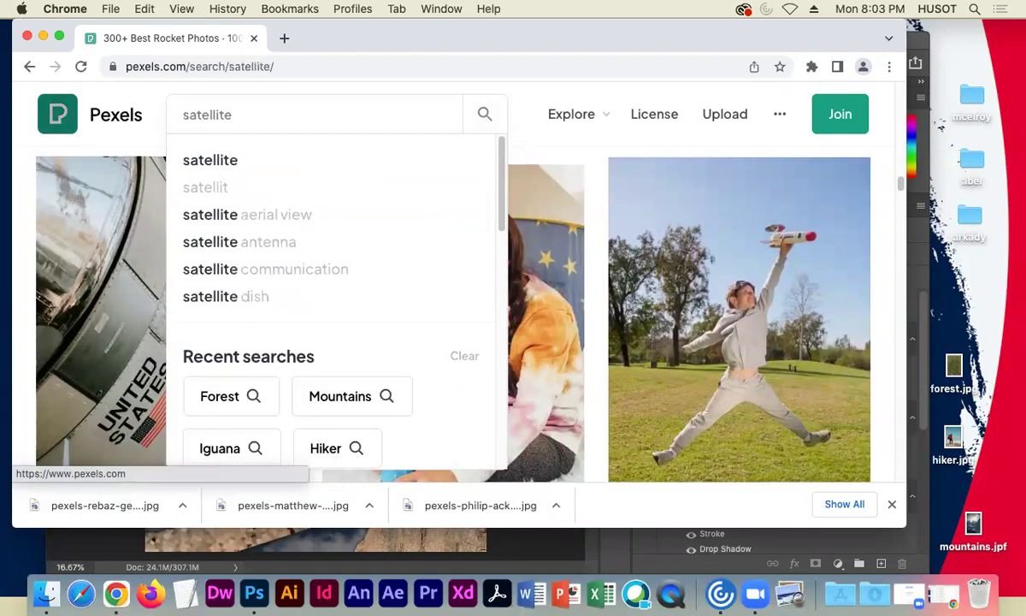
- Download the Gray and White Satellite photo from the satellite results and put the downloaded file on the desktop
{"action": "scroll", "coordinate": [348, 284], "scroll_direction": "down", "scroll_amount": 2}
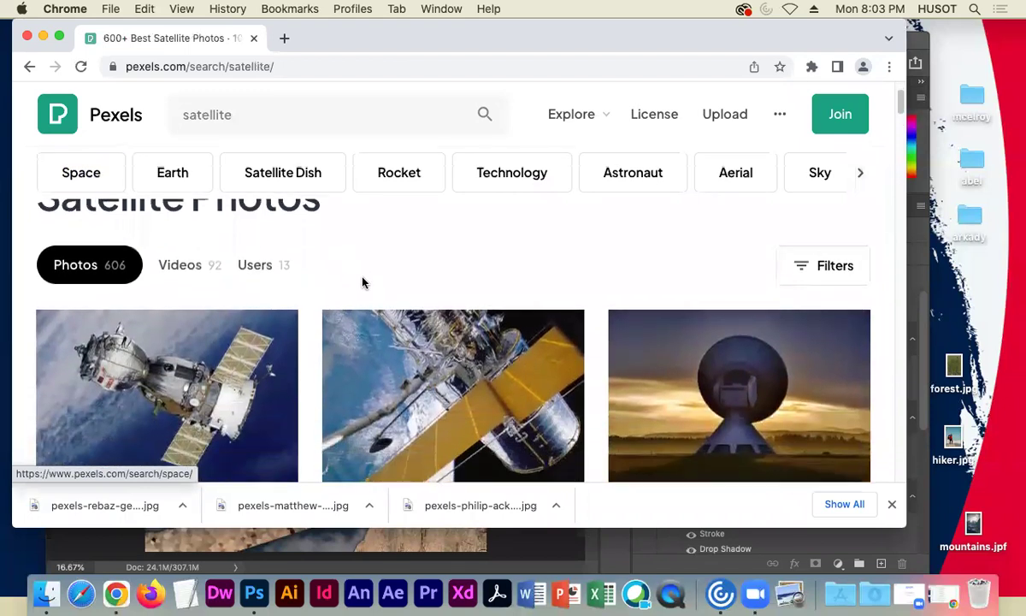
{"action": "scroll", "coordinate": [403, 270], "scroll_direction": "down", "scroll_amount": 5}
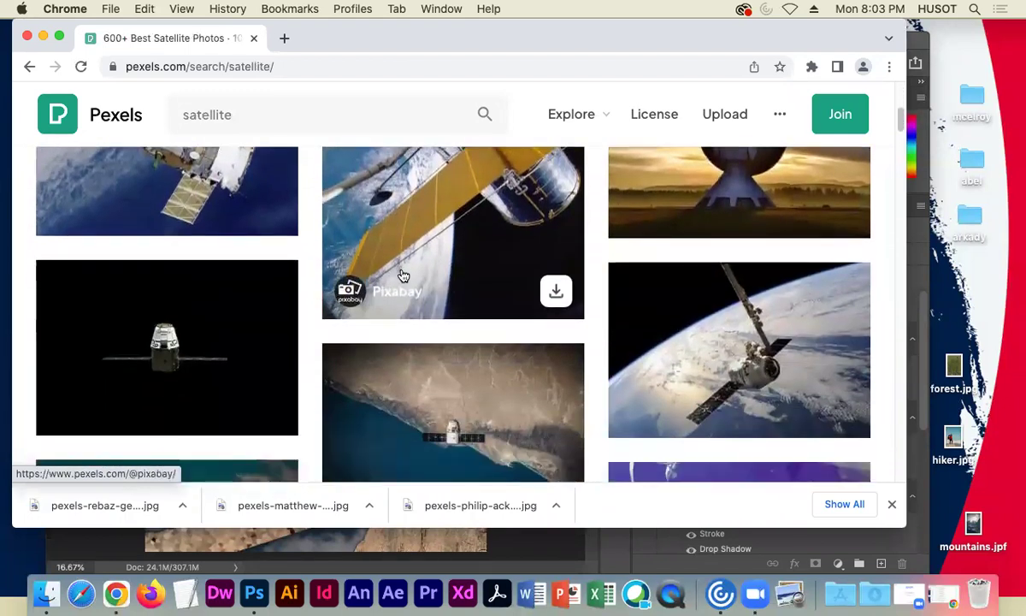
{"action": "scroll", "coordinate": [229, 316], "scroll_direction": "up", "scroll_amount": 3}
{"action": "left_click", "coordinate": [229, 315]}
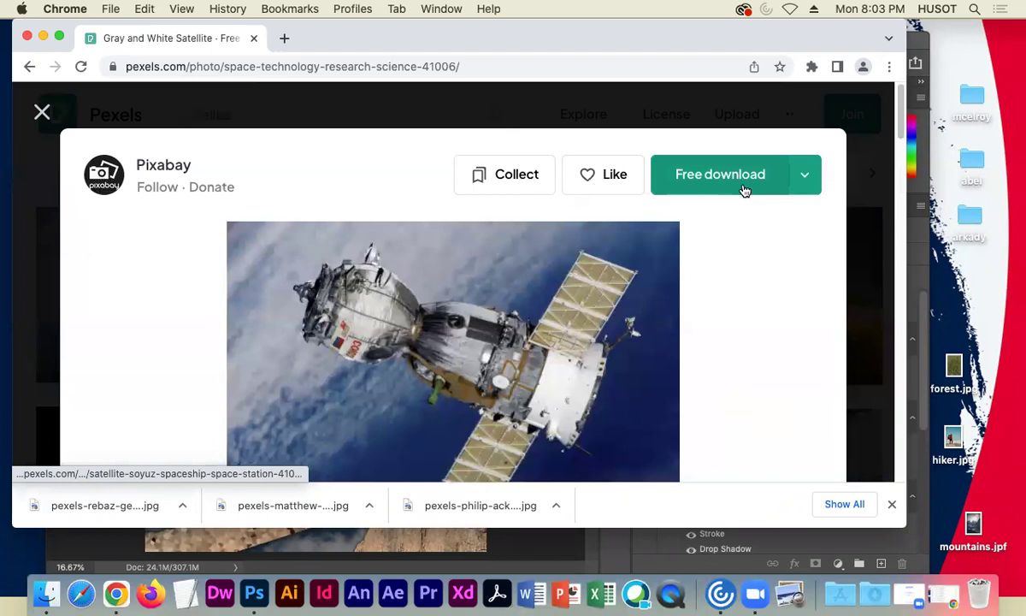
{"action": "left_click", "coordinate": [744, 187]}
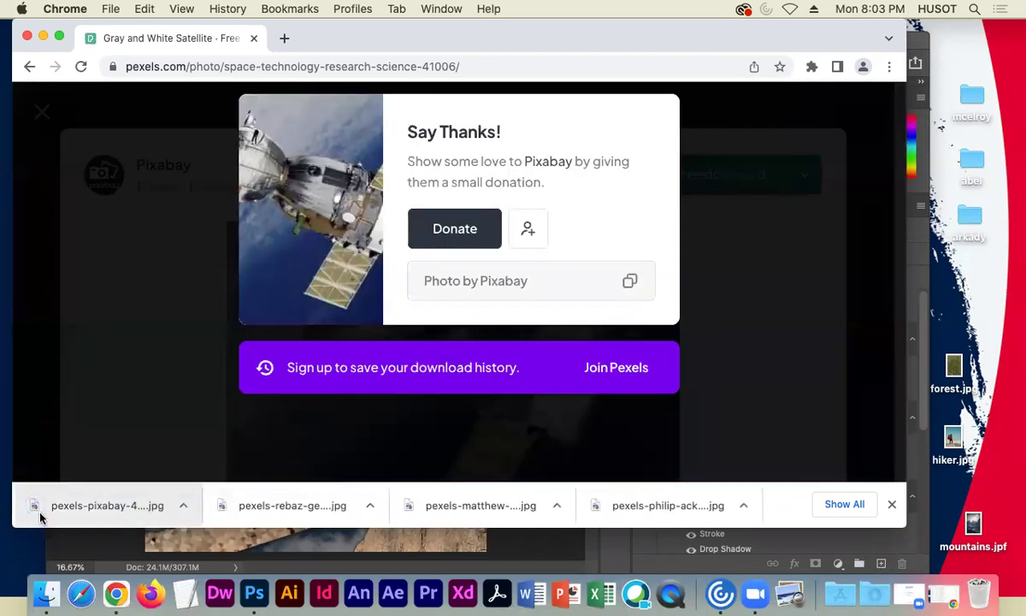
{"action": "left_click_drag", "start_coordinate": [34, 508], "coordinate": [920, 278]}
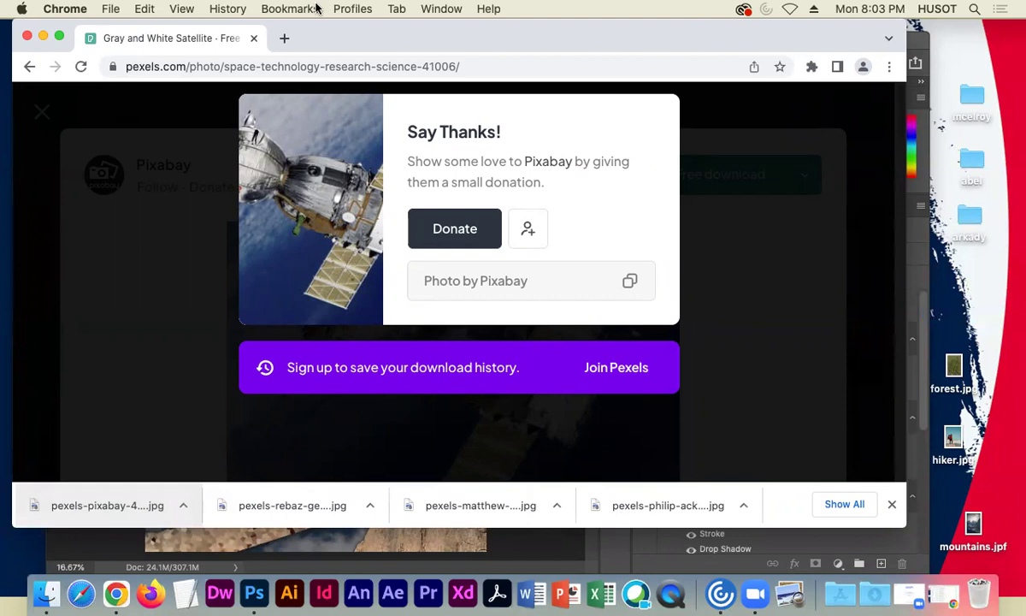
- Close the browser, switch to Photoshop and open the downloaded pexels-pixabay satellite photo from the desktop
{"action": "left_click", "coordinate": [27, 37]}
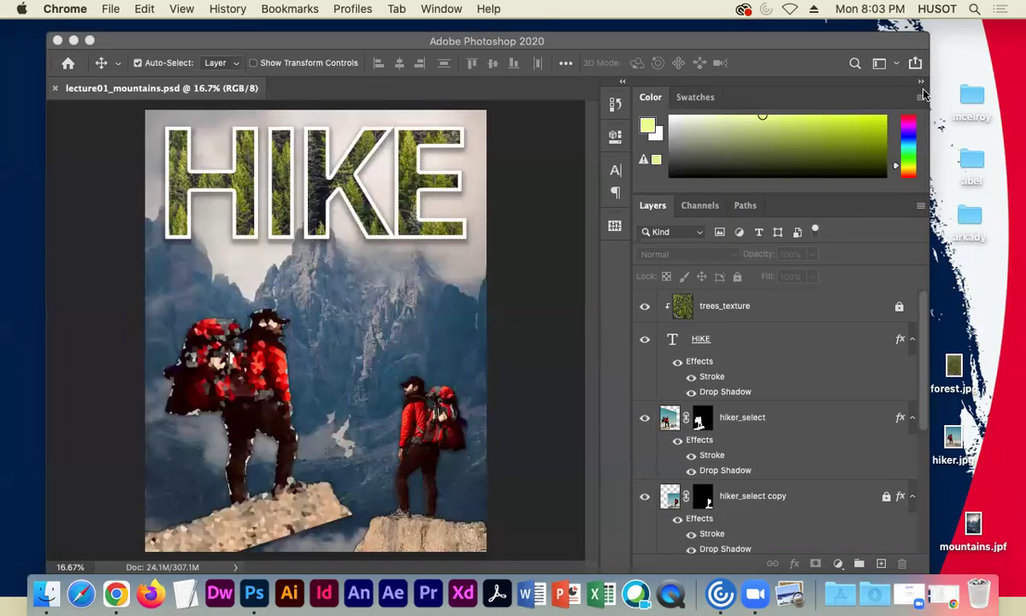
{"action": "left_click", "coordinate": [104, 37]}
{"action": "left_click", "coordinate": [127, 8]}
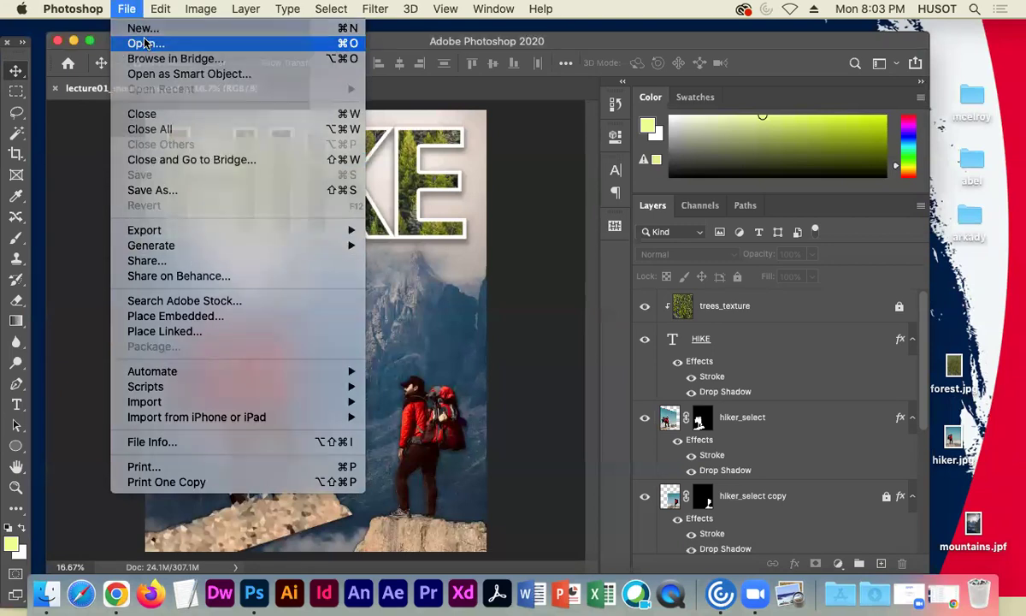
{"action": "left_click", "coordinate": [144, 43]}
{"action": "left_click", "coordinate": [674, 227]}
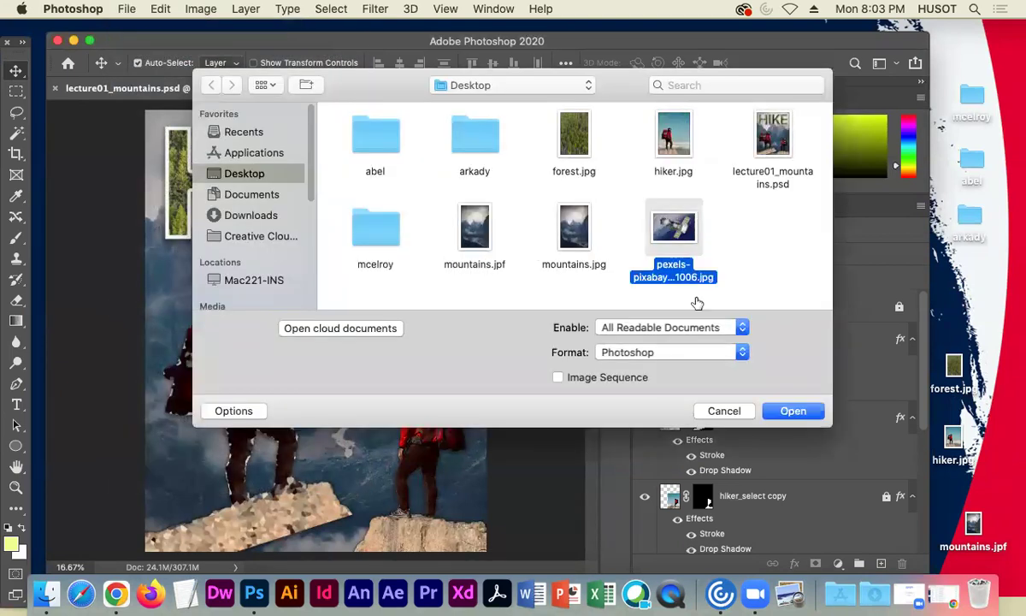
{"action": "left_click", "coordinate": [793, 411]}
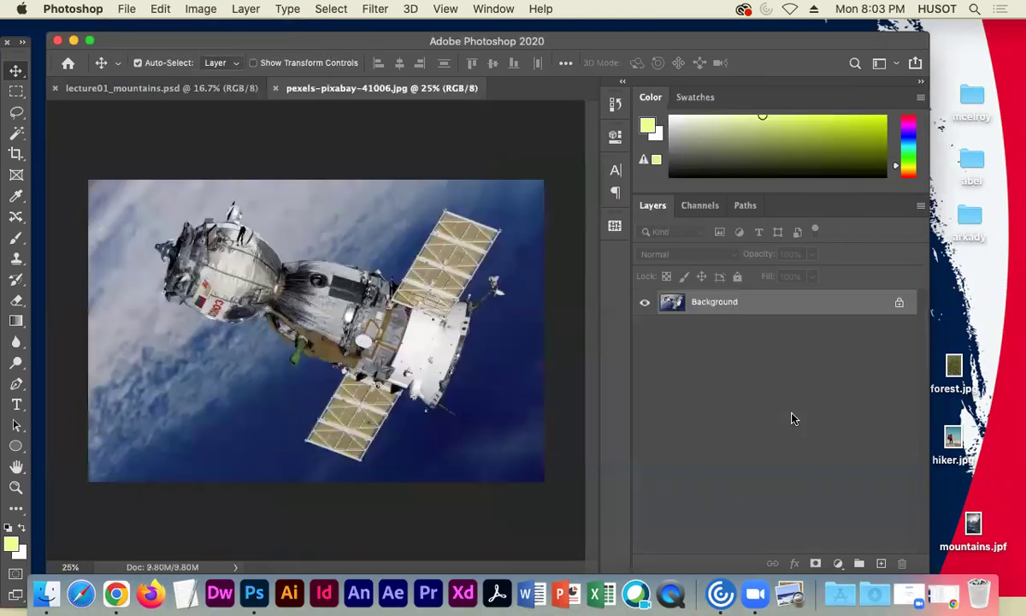
- Convert the photo's locked Background into a regular layer named "satellite"
{"action": "right_click", "coordinate": [734, 278]}
{"action": "left_click", "coordinate": [775, 295]}
{"action": "type", "text": "satellite"}
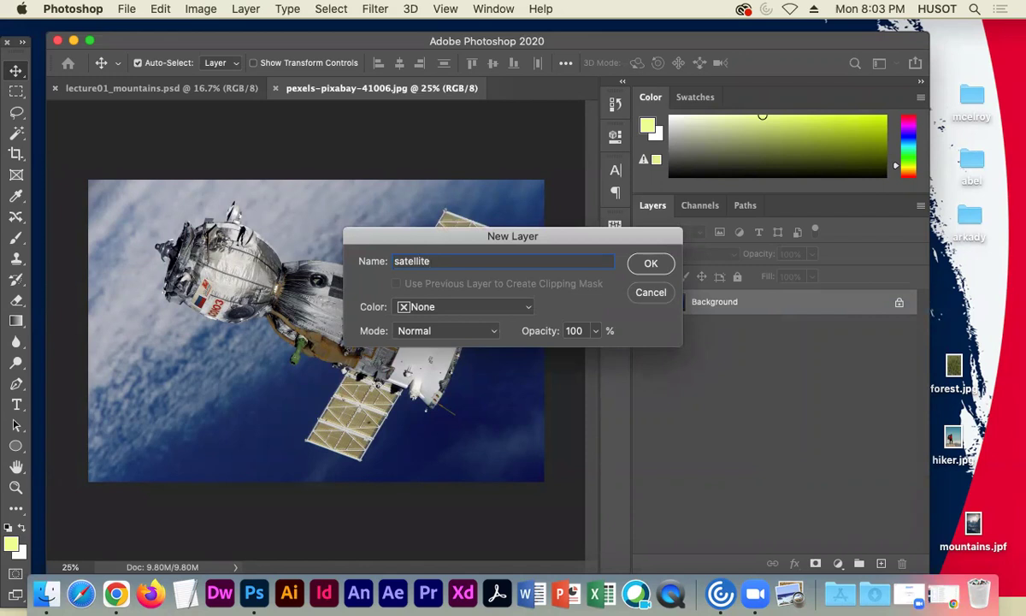
{"action": "key", "text": "Return"}
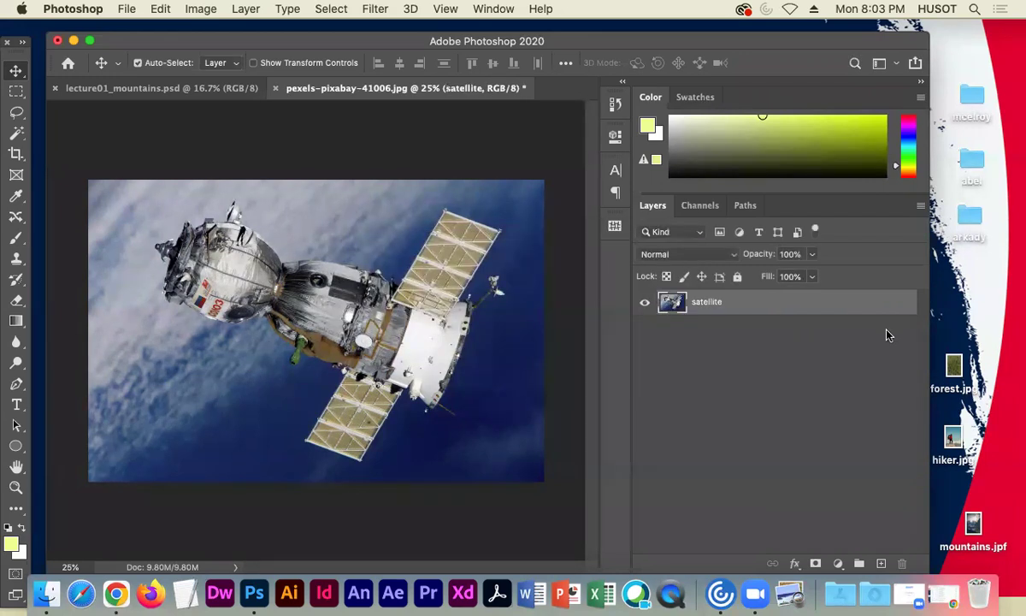
- Set the satellite photo's resolution to 300 pixels/inch with resampling off
{"action": "left_click", "coordinate": [201, 8]}
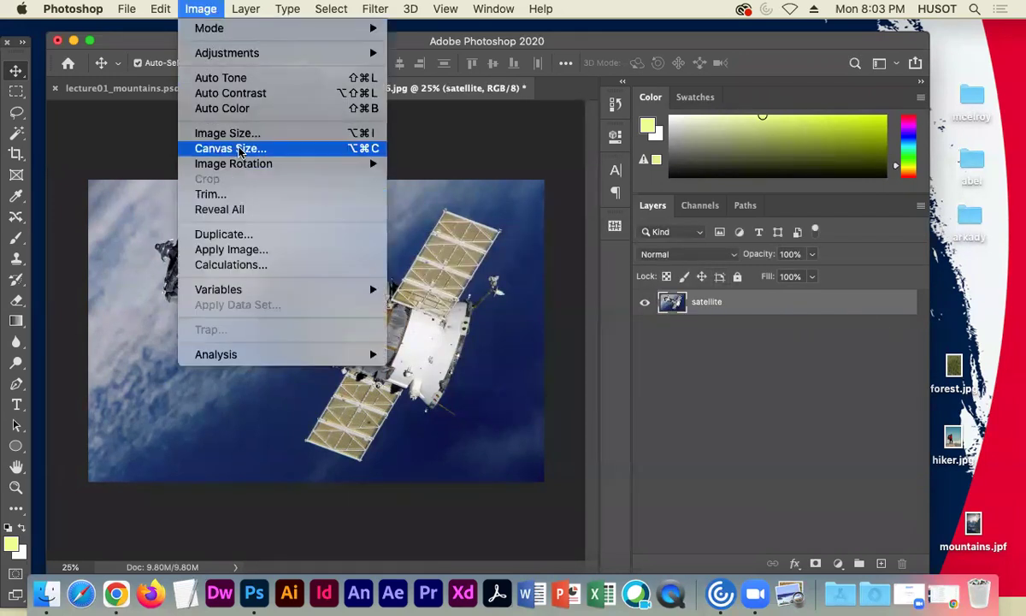
{"action": "left_click", "coordinate": [235, 132]}
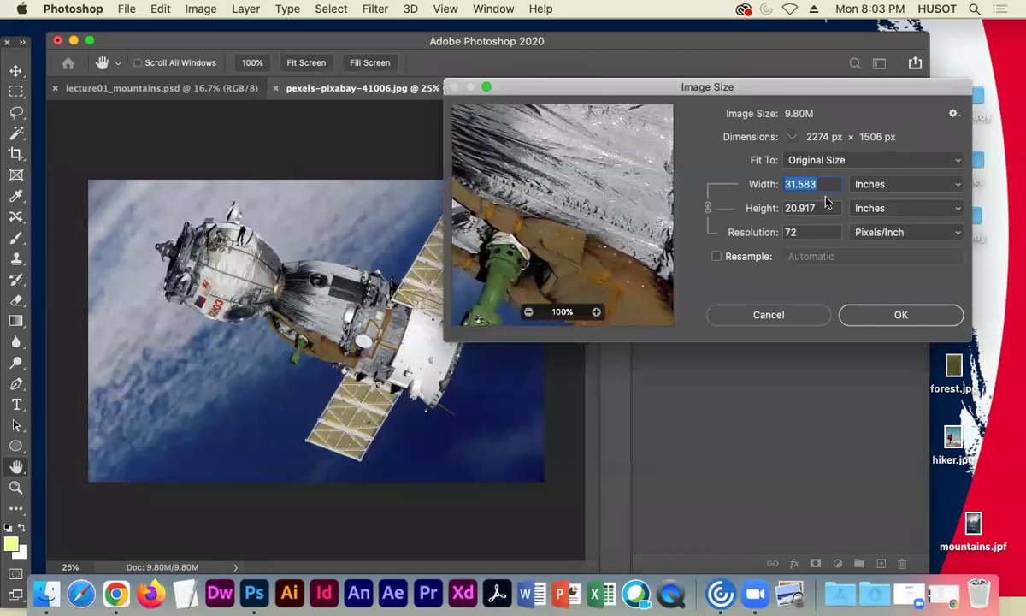
{"action": "key", "text": "Tab"}
{"action": "key", "text": "Tab"}
{"action": "type", "text": "300"}
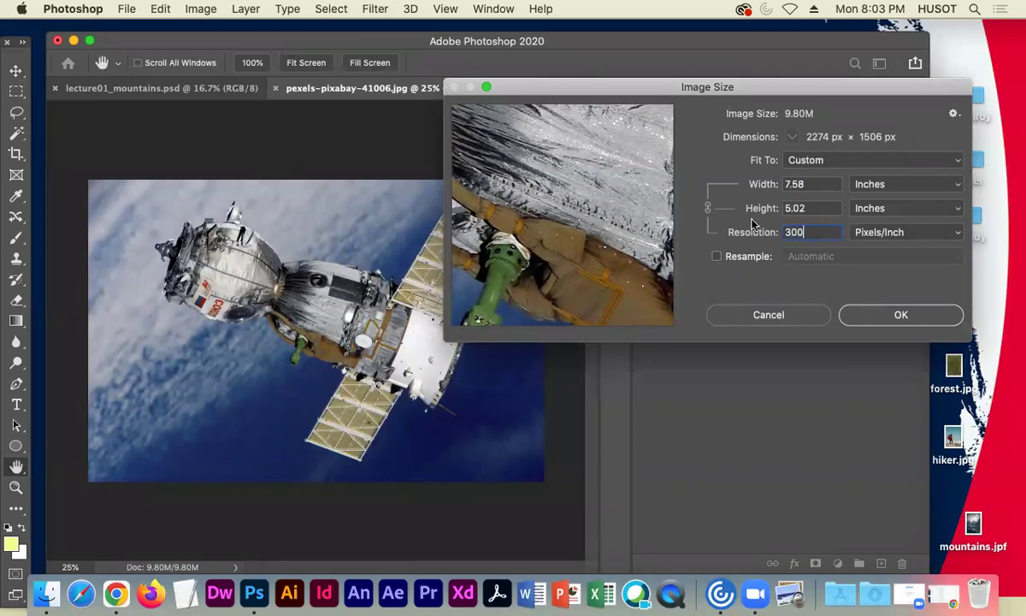
{"action": "left_click", "coordinate": [901, 315]}
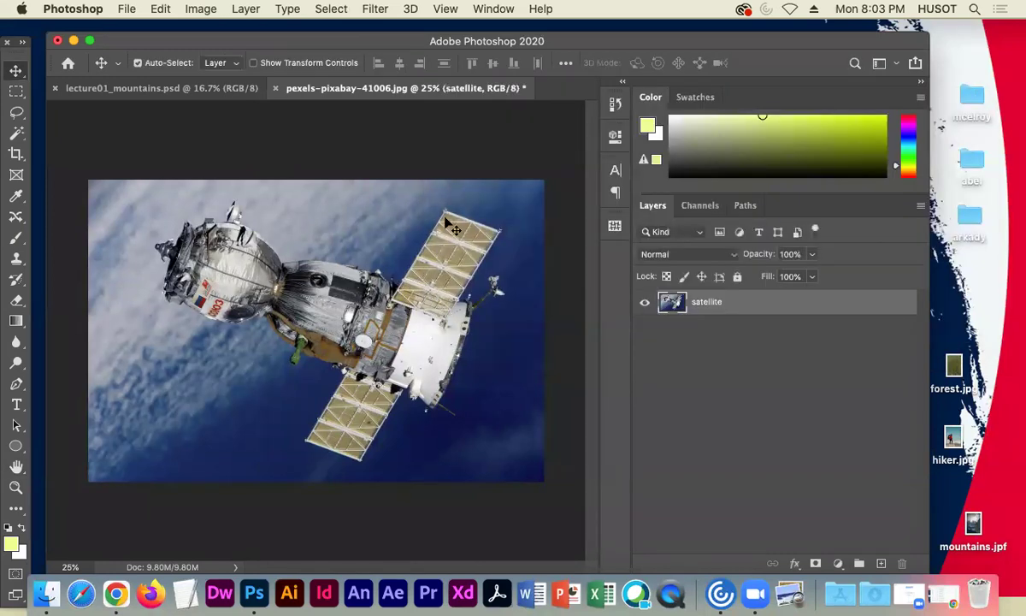
- Duplicate the satellite layer into the lecture01_mountains.psd document
{"action": "right_click", "coordinate": [773, 317]}
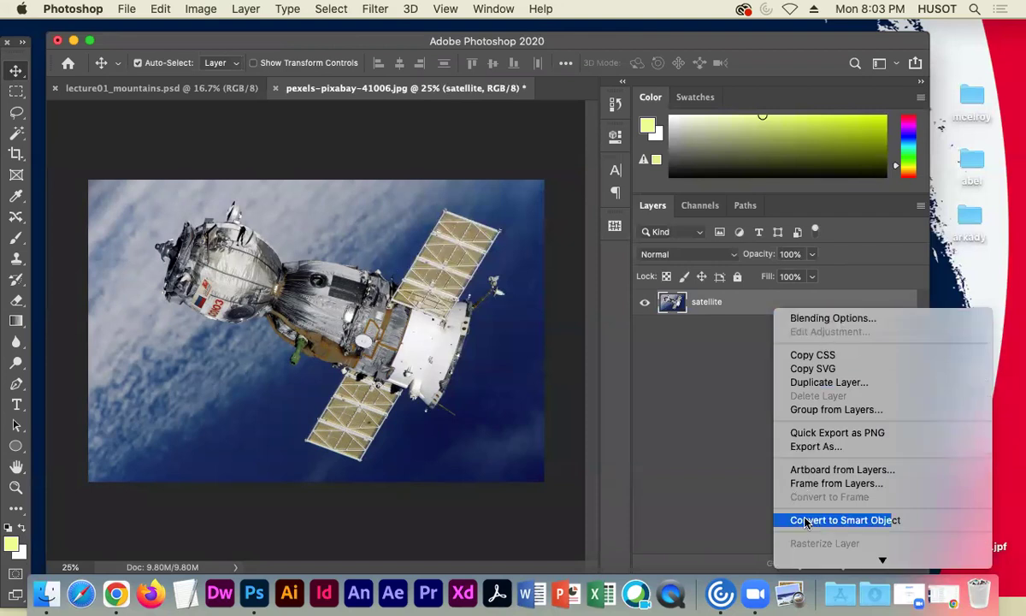
{"action": "scroll", "coordinate": [817, 548], "scroll_direction": "down", "scroll_amount": 5}
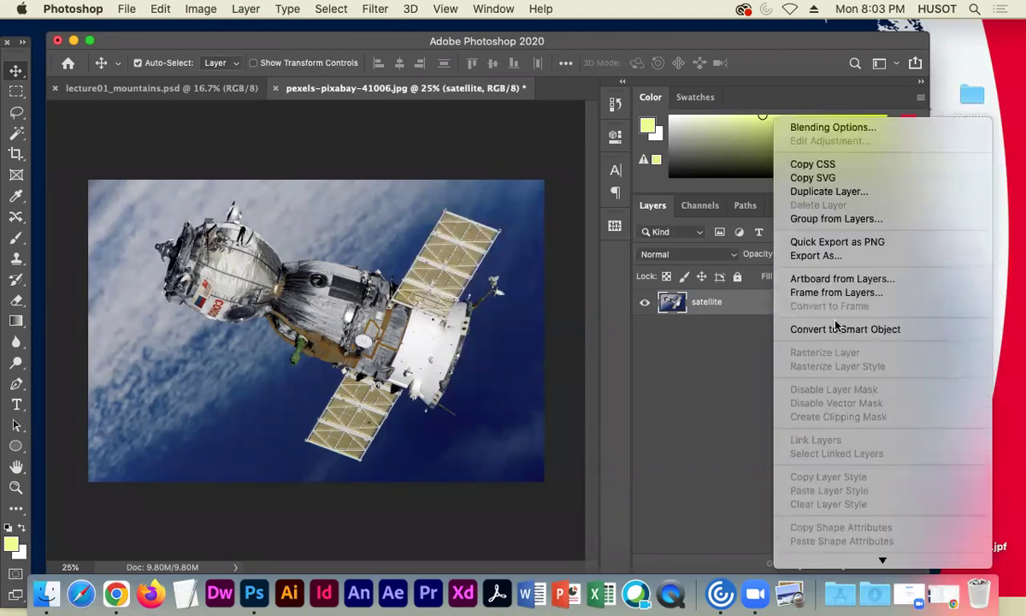
{"action": "scroll", "coordinate": [829, 342], "scroll_direction": "down", "scroll_amount": 1}
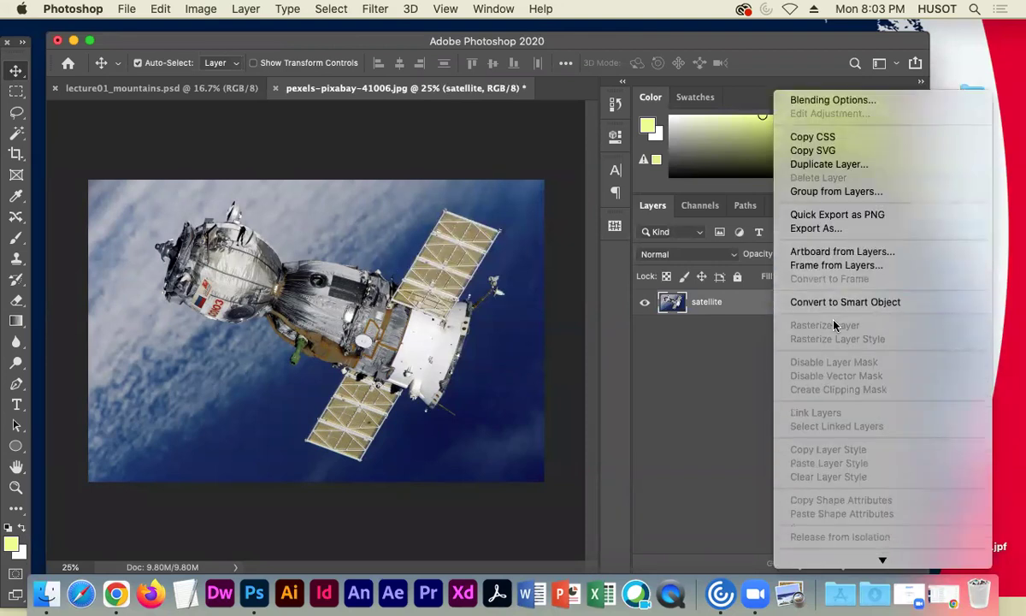
{"action": "left_click", "coordinate": [829, 163]}
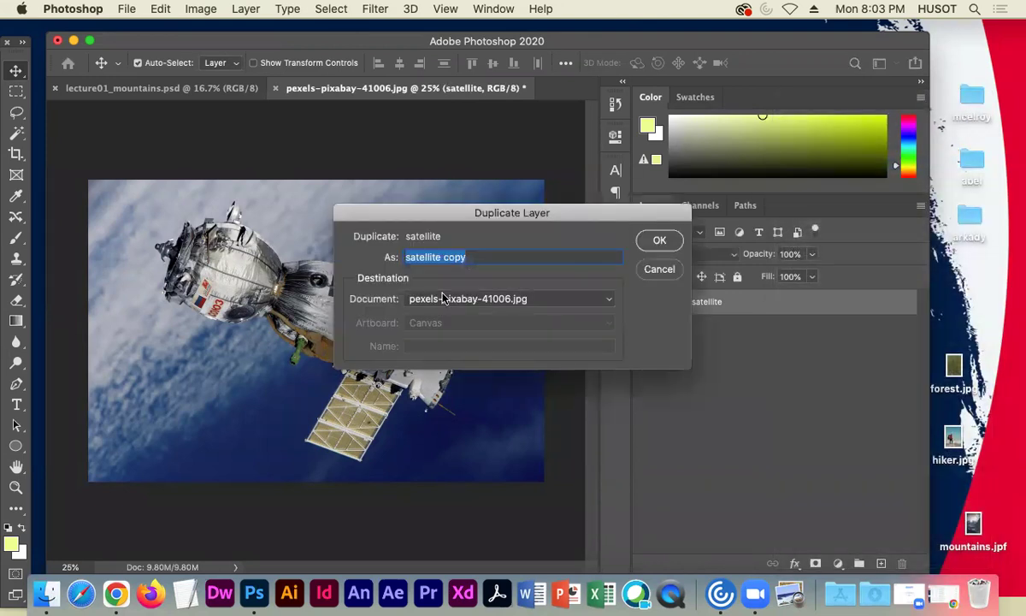
{"action": "left_click", "coordinate": [442, 299]}
{"action": "left_click", "coordinate": [481, 279]}
{"action": "left_click", "coordinate": [659, 241]}
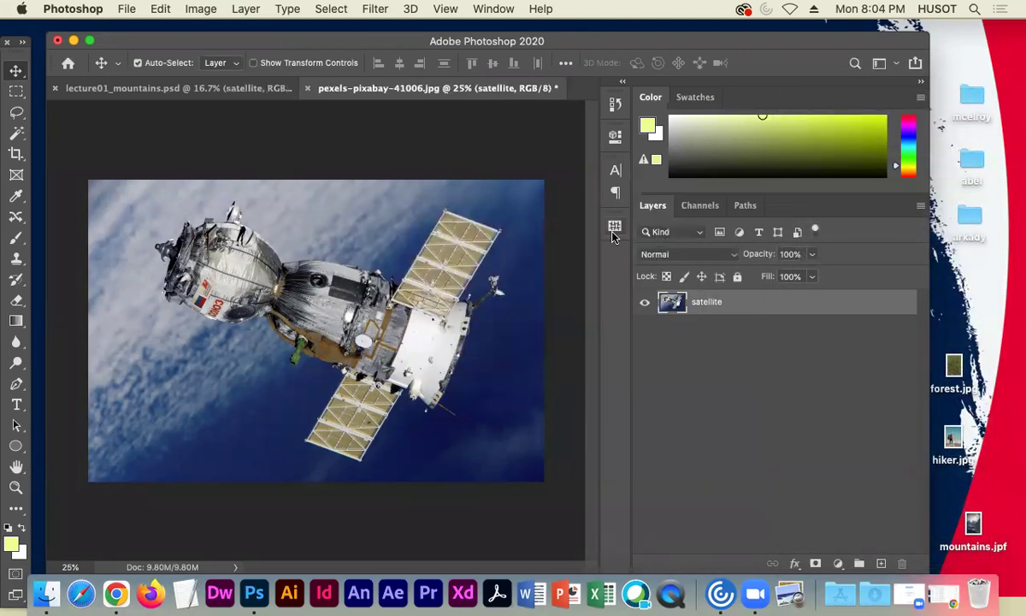
- Close the satellite photo document and move the satellite image in the poster to just below the HIKE title
{"action": "left_click", "coordinate": [308, 89]}
{"action": "left_click", "coordinate": [452, 211]}
{"action": "left_click_drag", "start_coordinate": [328, 207], "coordinate": [347, 368]}
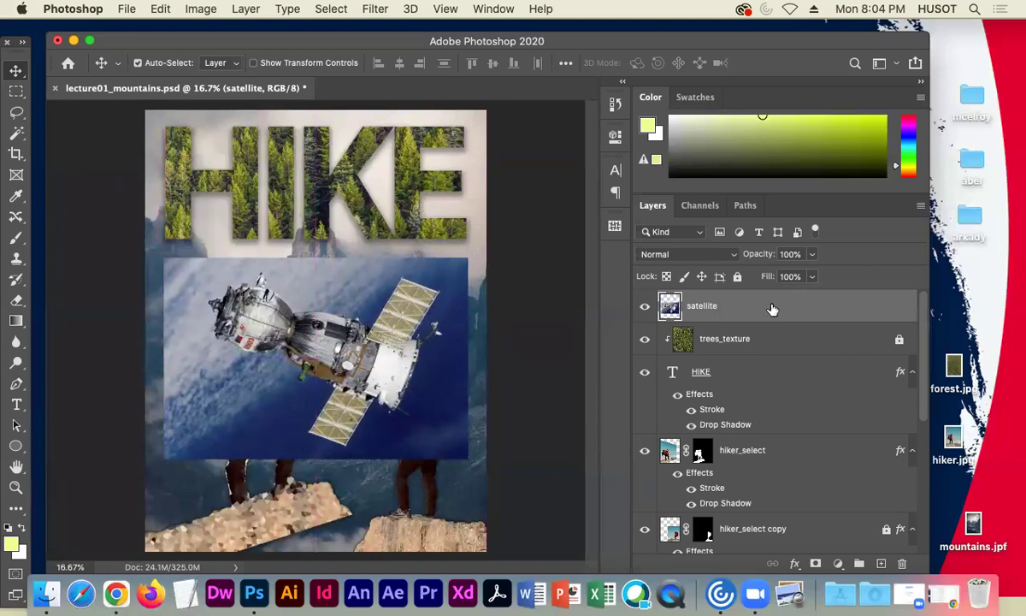
- Open Select and Mask for the satellite layer and isolate the satellite from its sky background with Select Subject
{"action": "left_click", "coordinate": [15, 90]}
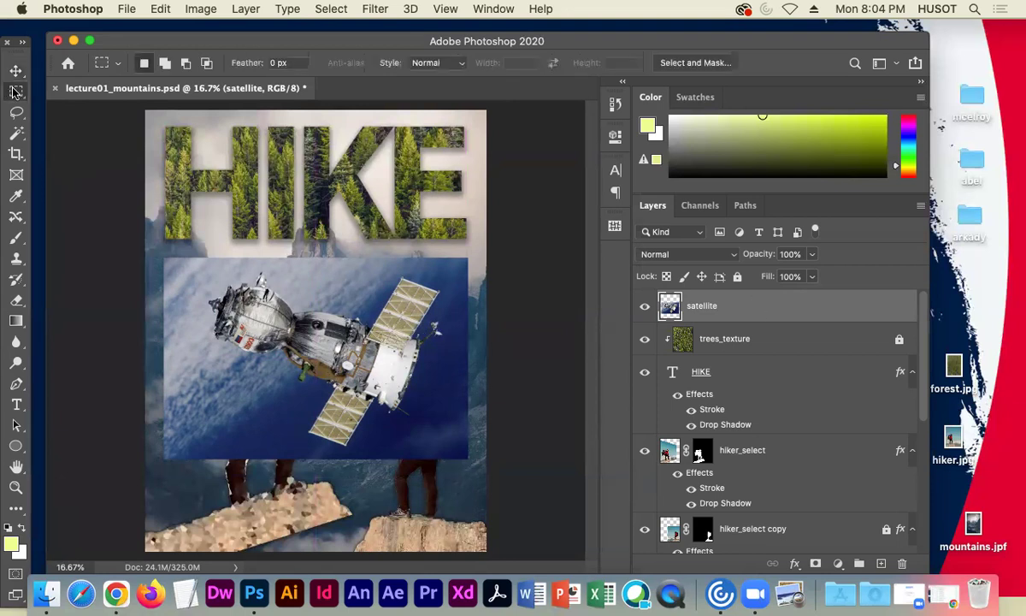
{"action": "left_click", "coordinate": [672, 64]}
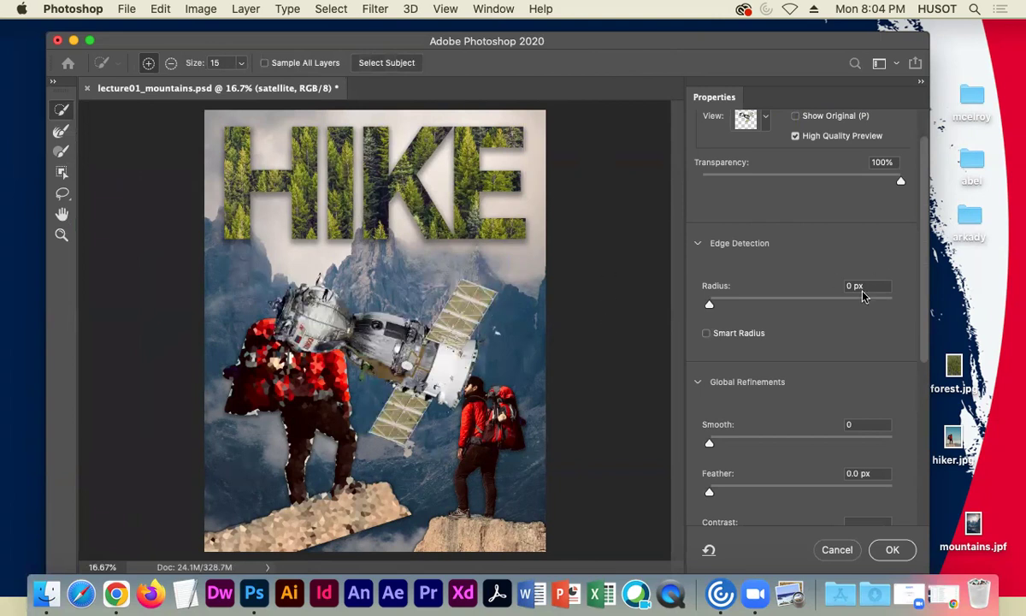
{"action": "scroll", "coordinate": [842, 317], "scroll_direction": "down", "scroll_amount": 1}
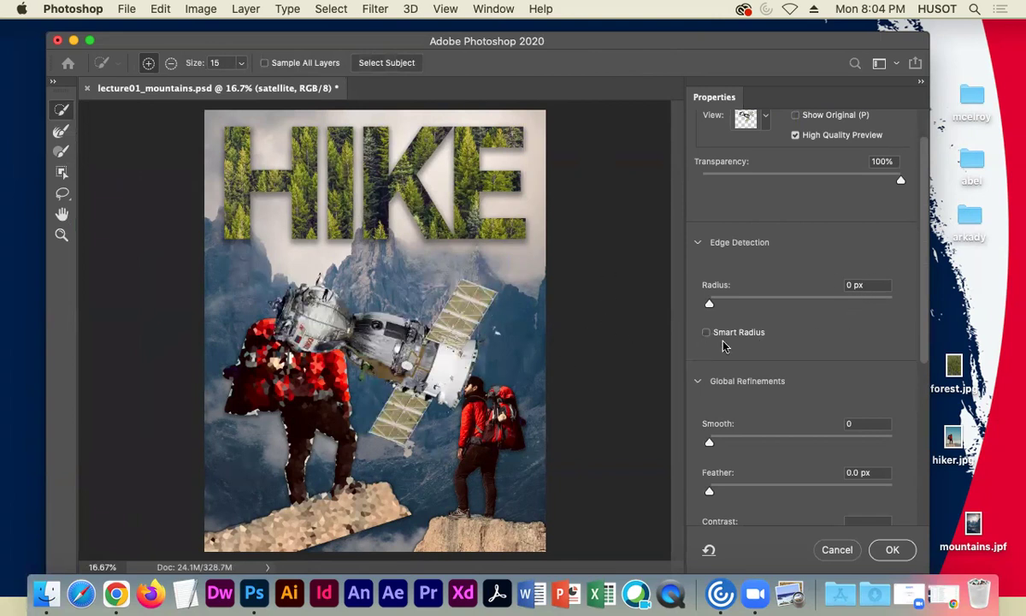
{"action": "scroll", "coordinate": [723, 345], "scroll_direction": "down", "scroll_amount": 1}
- Inspect the satellite cutout's edges and lower the preview transparency to 55% to check the antenna boom beside the upper solar panel
{"action": "scroll", "coordinate": [491, 369], "scroll_direction": "up", "scroll_amount": 3}
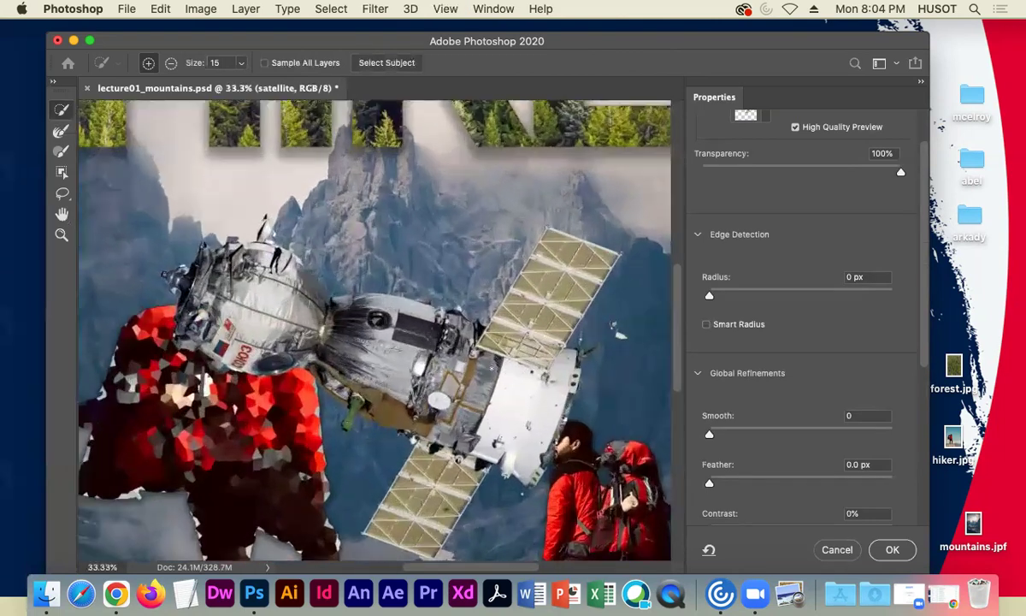
{"action": "left_click_drag", "start_coordinate": [278, 300], "coordinate": [313, 284]}
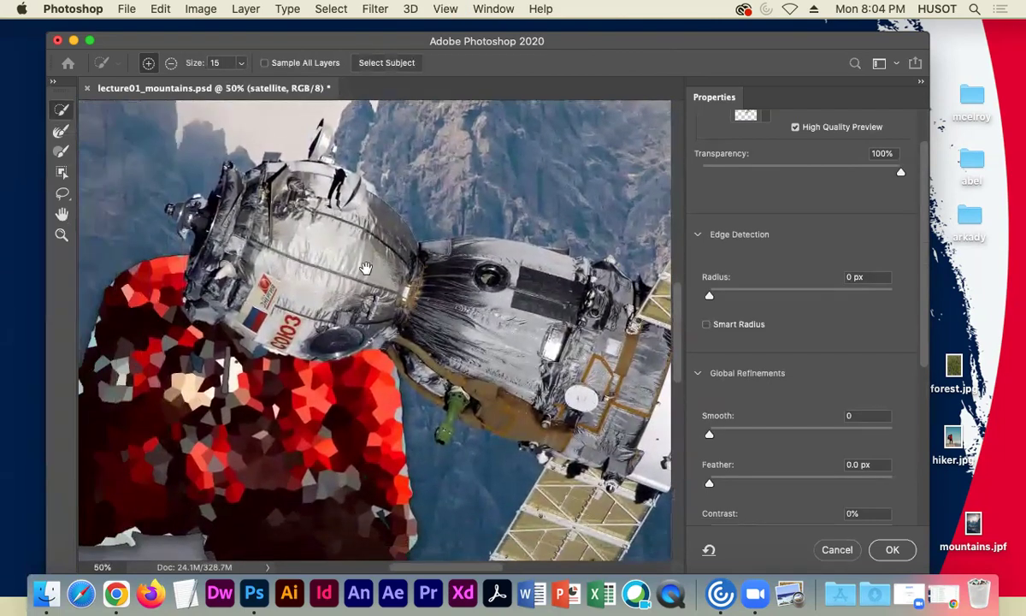
{"action": "scroll", "coordinate": [411, 300], "scroll_direction": "down", "scroll_amount": 5}
{"action": "scroll", "coordinate": [410, 300], "scroll_direction": "right", "scroll_amount": 3}
{"action": "scroll", "coordinate": [512, 309], "scroll_direction": "up", "scroll_amount": 4}
{"action": "scroll", "coordinate": [511, 309], "scroll_direction": "right", "scroll_amount": 3}
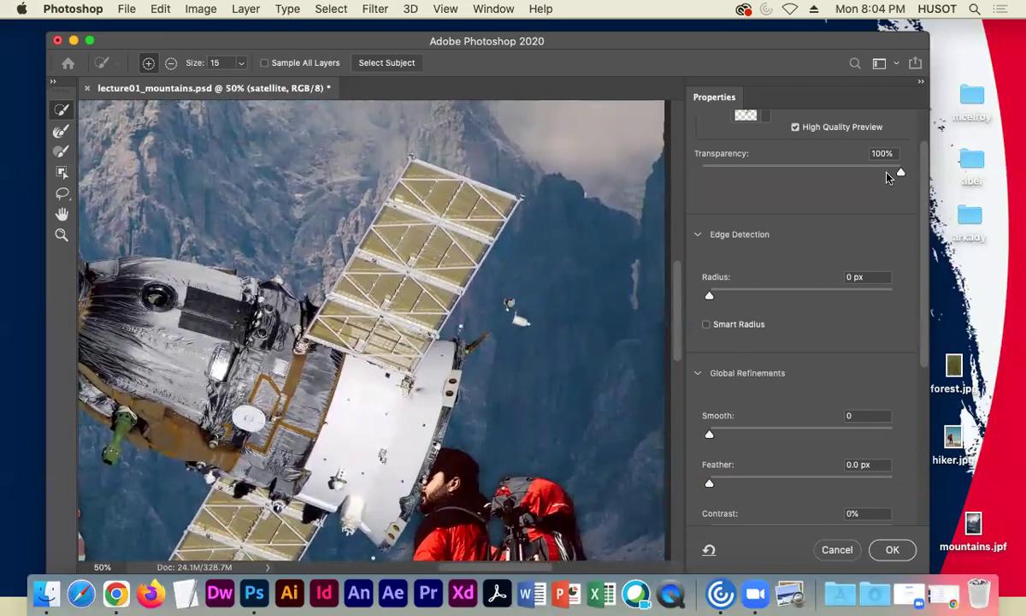
{"action": "left_click_drag", "start_coordinate": [903, 176], "coordinate": [811, 188]}
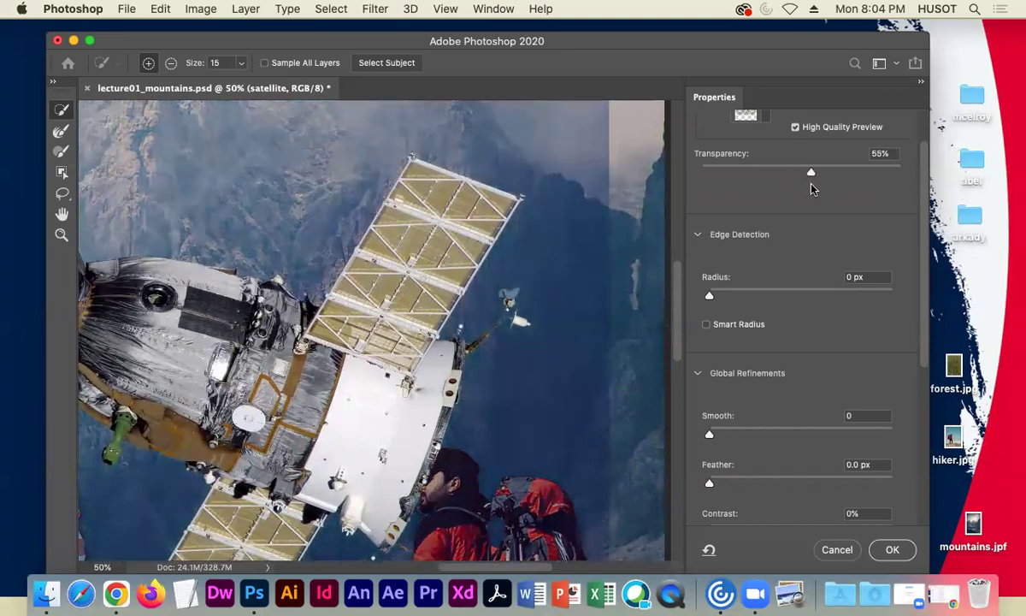
{"action": "key", "text": "super+equal"}
{"action": "key", "text": "super+equal"}
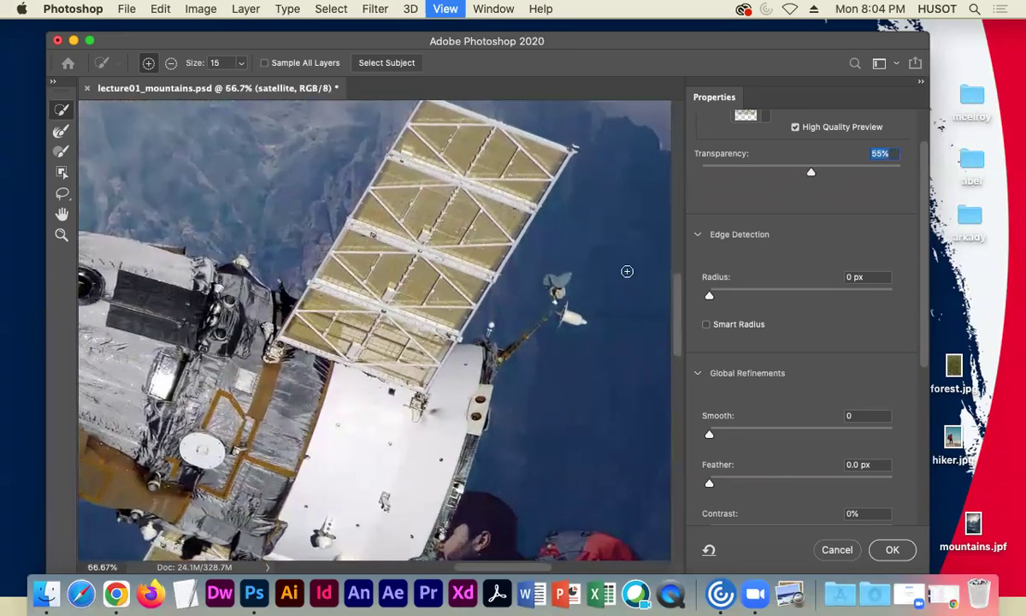
{"action": "left_click_drag", "start_coordinate": [624, 267], "coordinate": [432, 219]}
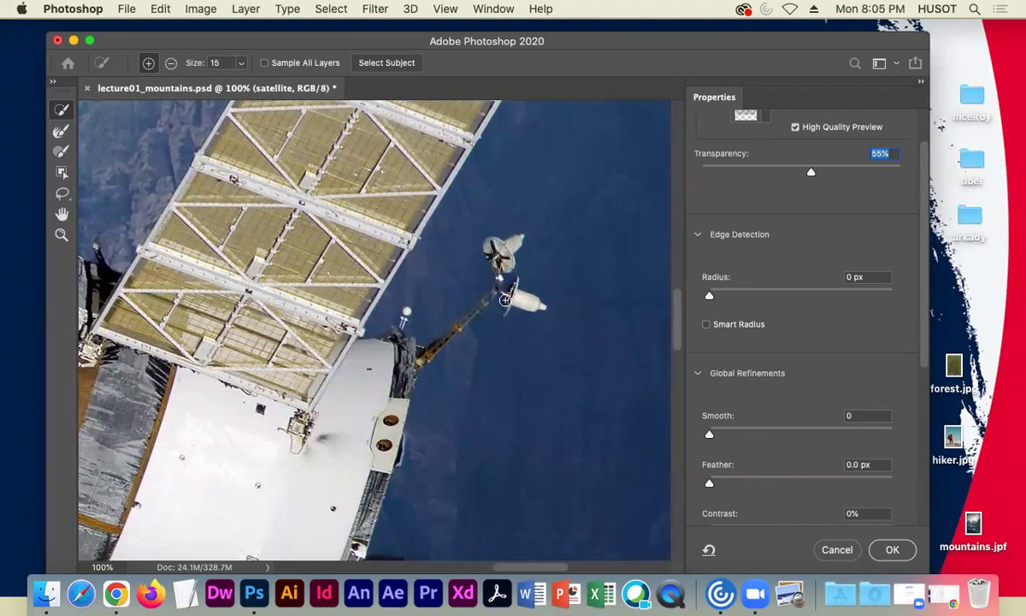
- Set the Quick Selection brush size to 6 and add the thin antenna boom to the satellite selection
{"action": "key", "text": "z"}
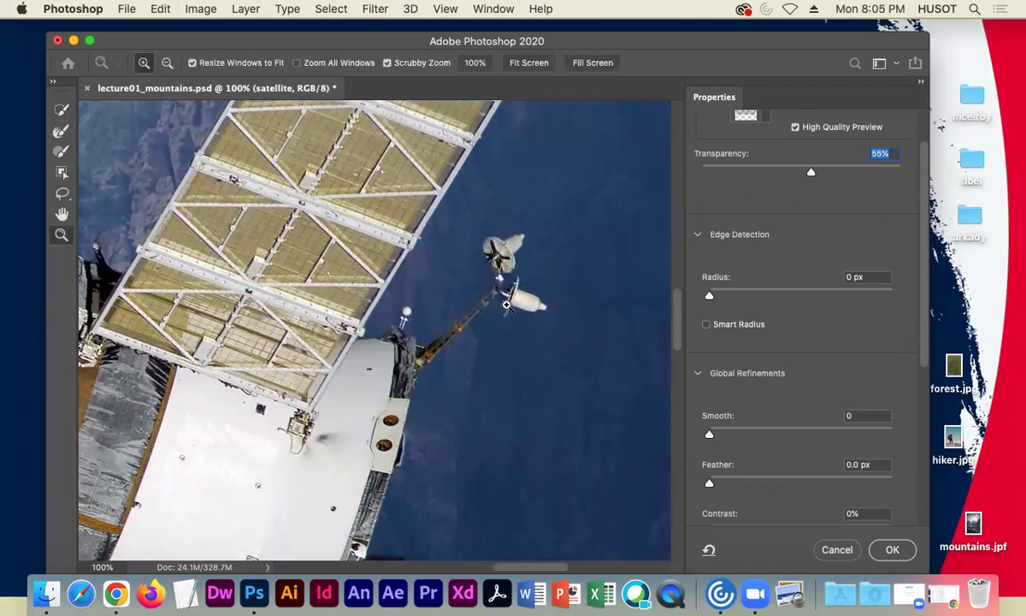
{"action": "left_click", "coordinate": [62, 109]}
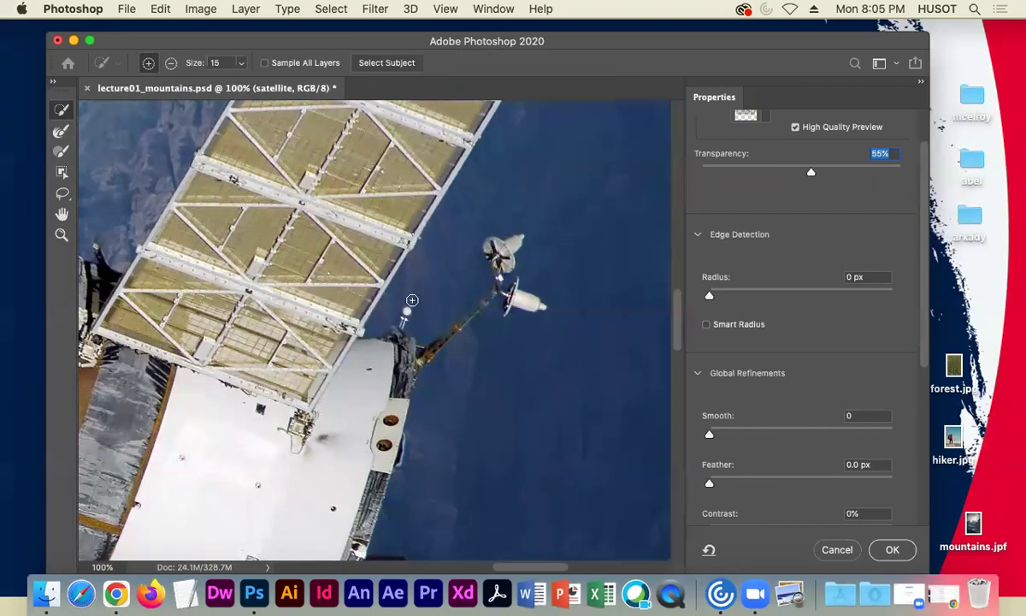
{"action": "key", "text": "super+equal"}
{"action": "key", "text": "super+equal"}
{"action": "mouse_move", "coordinate": [412, 298]}
{"action": "left_mouse_down"}
{"action": "mouse_move", "coordinate": [347, 236]}
{"action": "mouse_move", "coordinate": [236, 253]}
{"action": "left_mouse_up"}
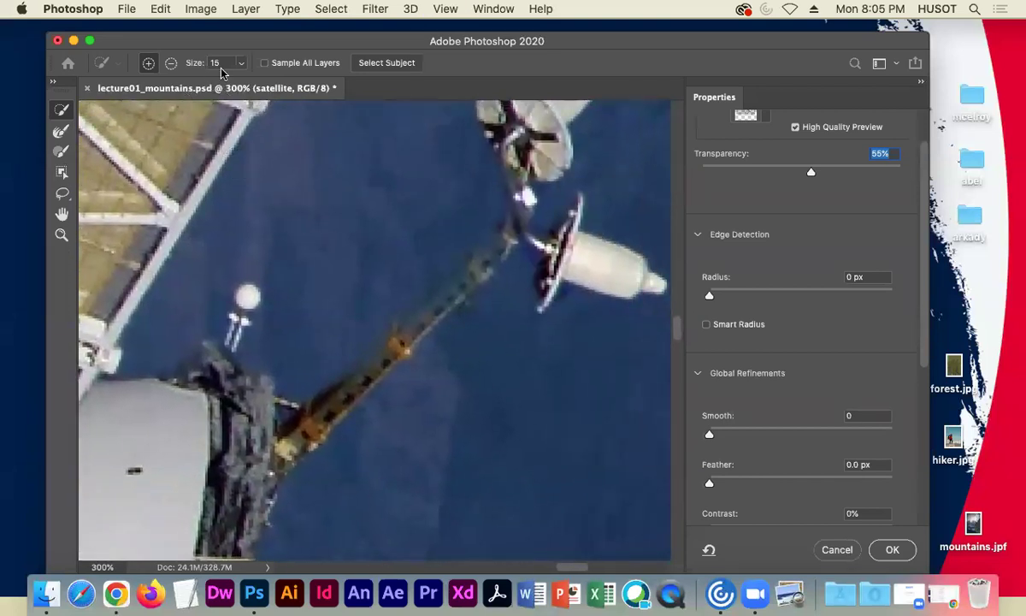
{"action": "left_click", "coordinate": [243, 64]}
{"action": "left_click_drag", "start_coordinate": [240, 79], "coordinate": [235, 83]}
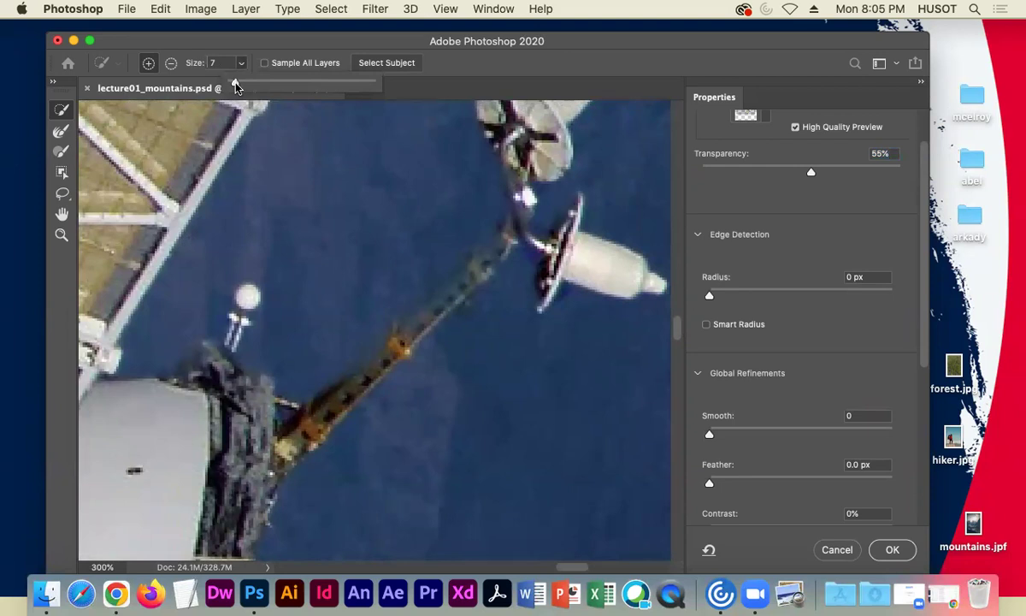
{"action": "left_click", "coordinate": [574, 219]}
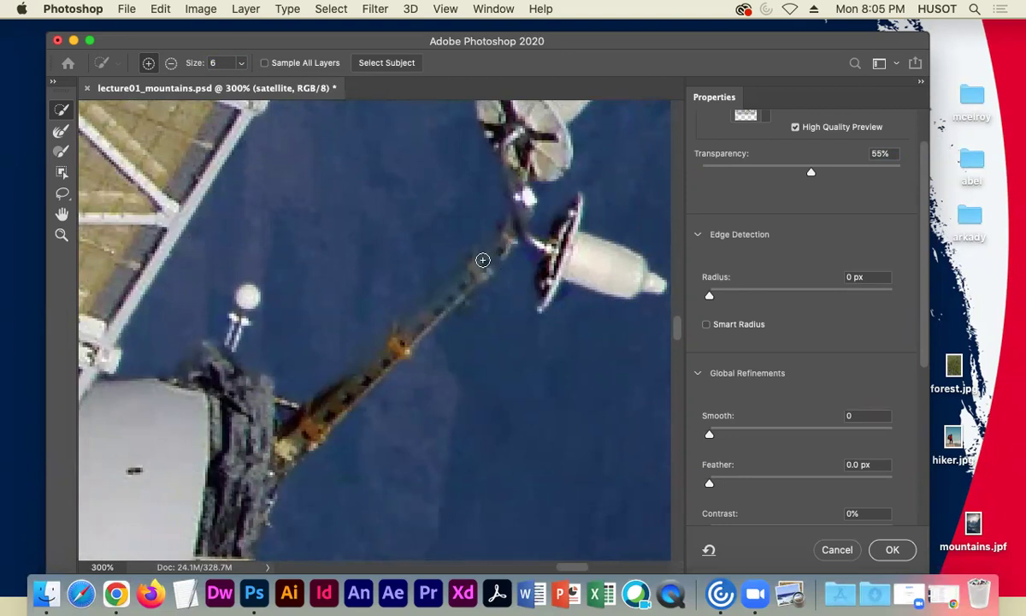
{"action": "left_click_drag", "start_coordinate": [454, 293], "coordinate": [357, 385]}
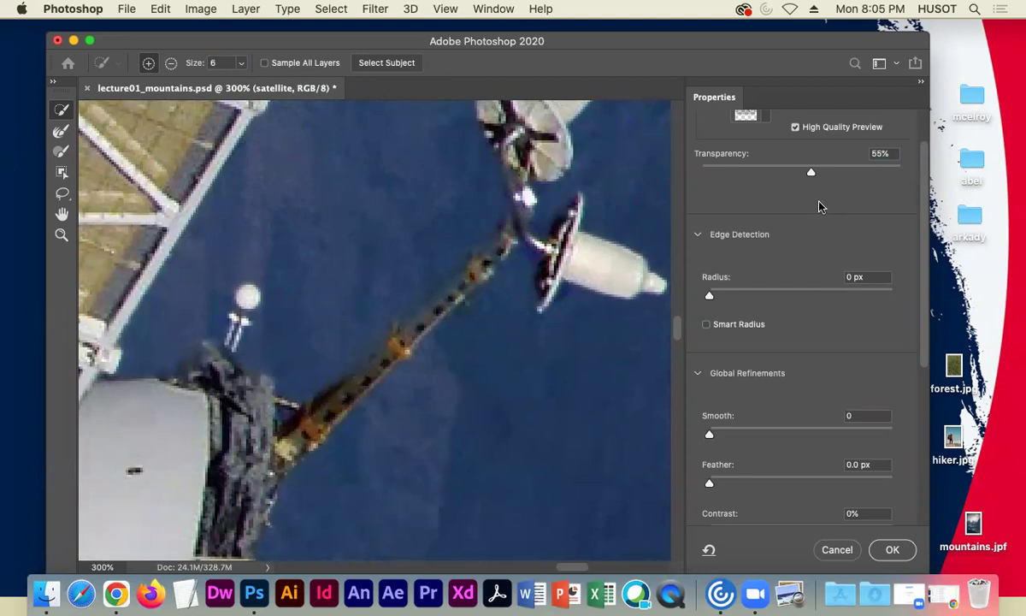
- Raise the preview transparency to 100% and examine the antenna boom's selection up close for missing parts
{"action": "left_click_drag", "start_coordinate": [810, 173], "coordinate": [914, 175]}
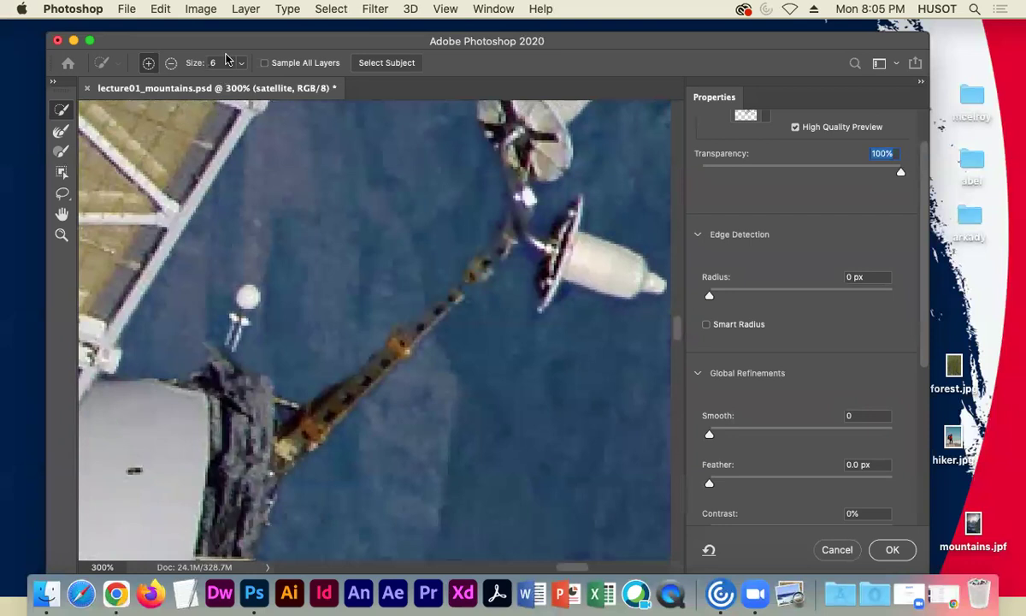
{"action": "left_click", "coordinate": [171, 62]}
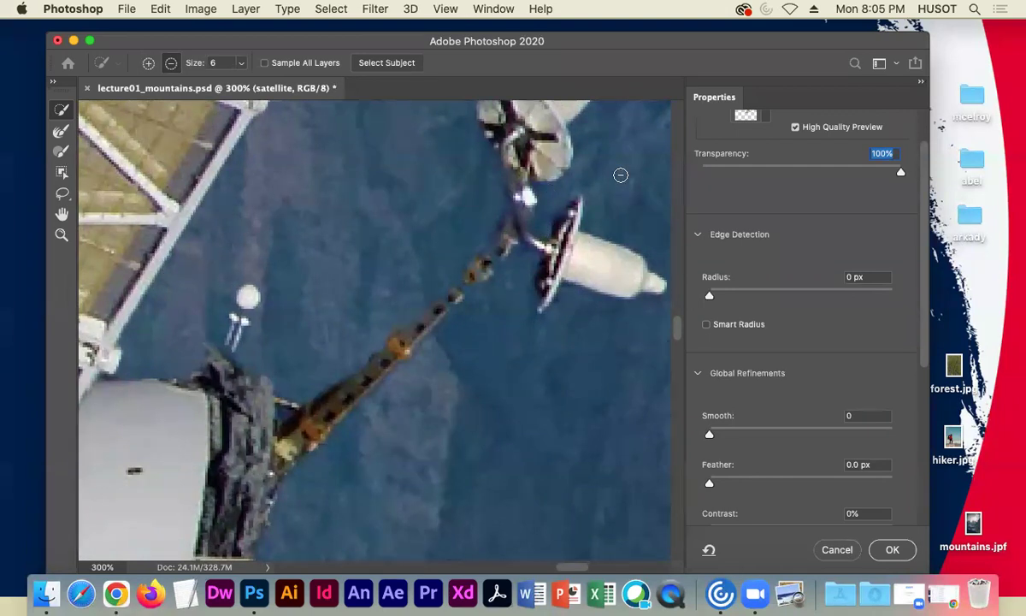
{"action": "key", "text": "super+minus"}
{"action": "key", "text": "super+minus"}
{"action": "key", "text": "super+minus"}
{"action": "key", "text": "super+minus"}
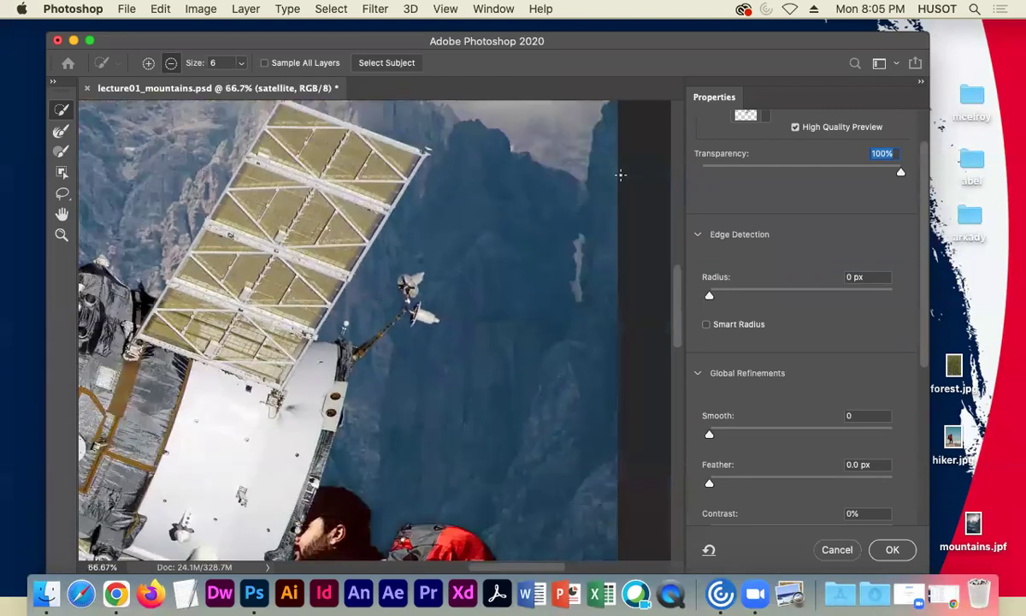
{"action": "key", "text": "super+plus"}
{"action": "key", "text": "super+plus"}
{"action": "key", "text": "super+plus"}
{"action": "key", "text": "super+plus"}
{"action": "key", "text": "super+plus"}
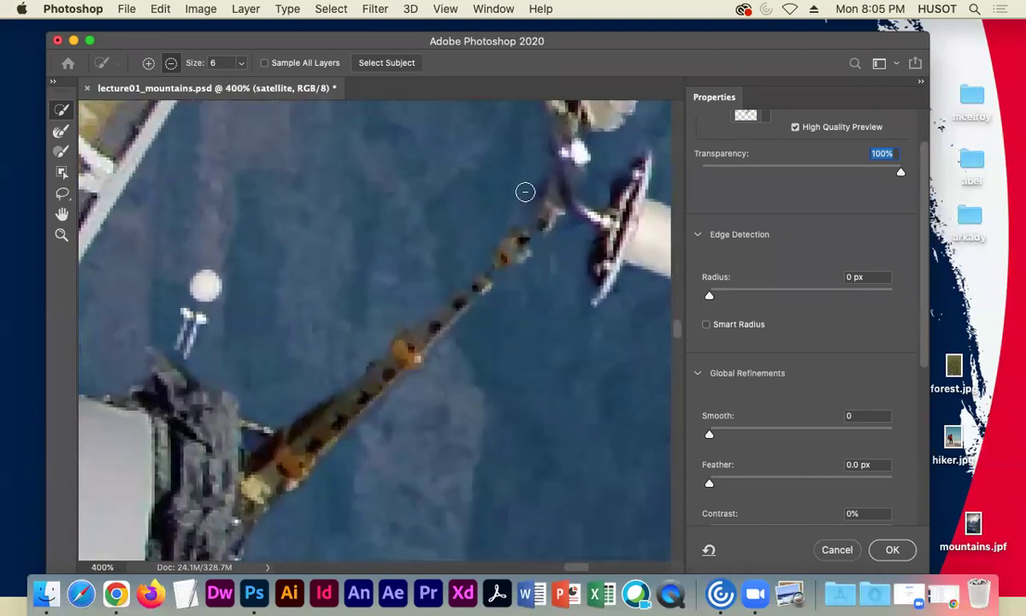
- Add the missing segments of the antenna boom to the selection and apply the refined satellite selection as a layer mask
{"action": "left_click", "coordinate": [146, 63]}
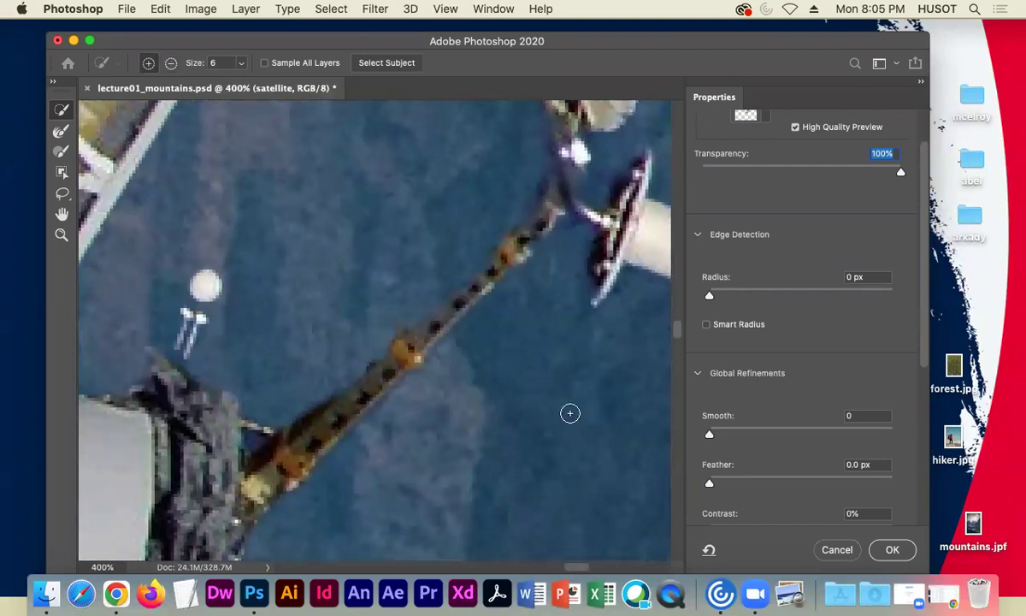
{"action": "key", "text": "super+minus"}
{"action": "key", "text": "super+minus"}
{"action": "key", "text": "super+minus"}
{"action": "key", "text": "super+minus"}
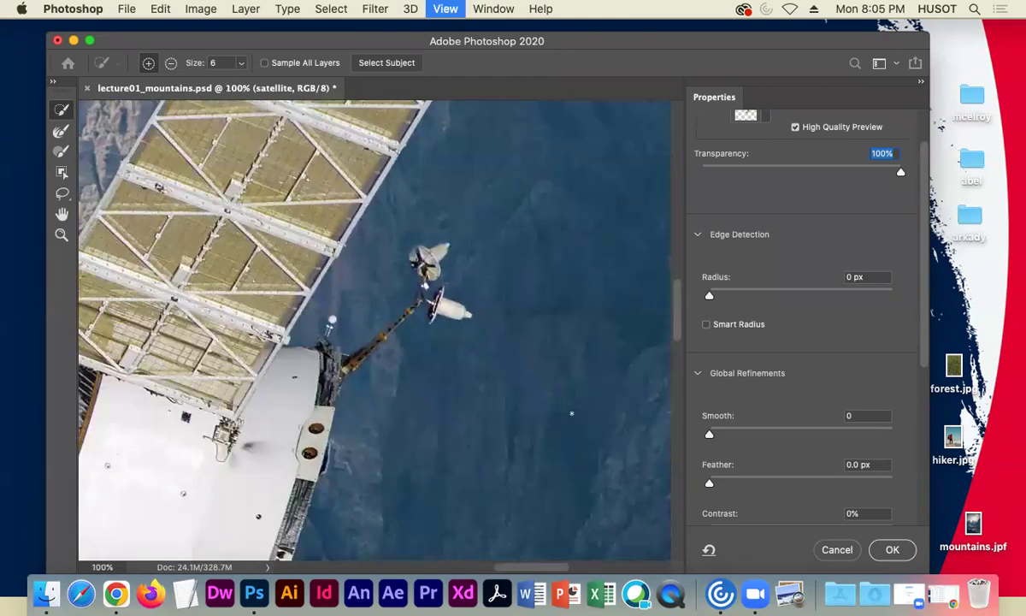
{"action": "key", "text": "super+minus"}
{"action": "key", "text": "super+minus"}
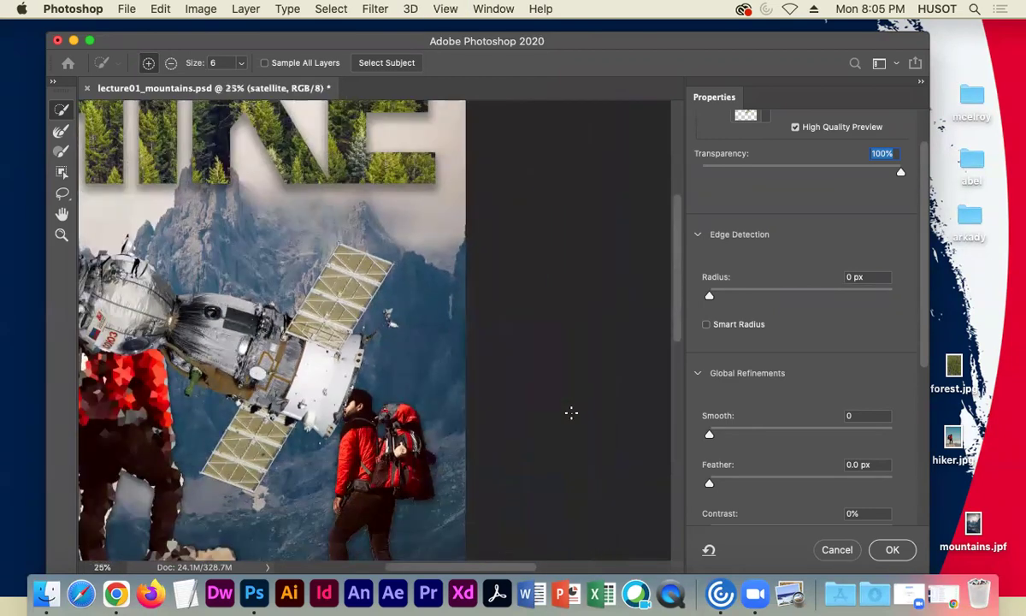
{"action": "scroll", "coordinate": [572, 413], "scroll_direction": "left", "scroll_amount": 5}
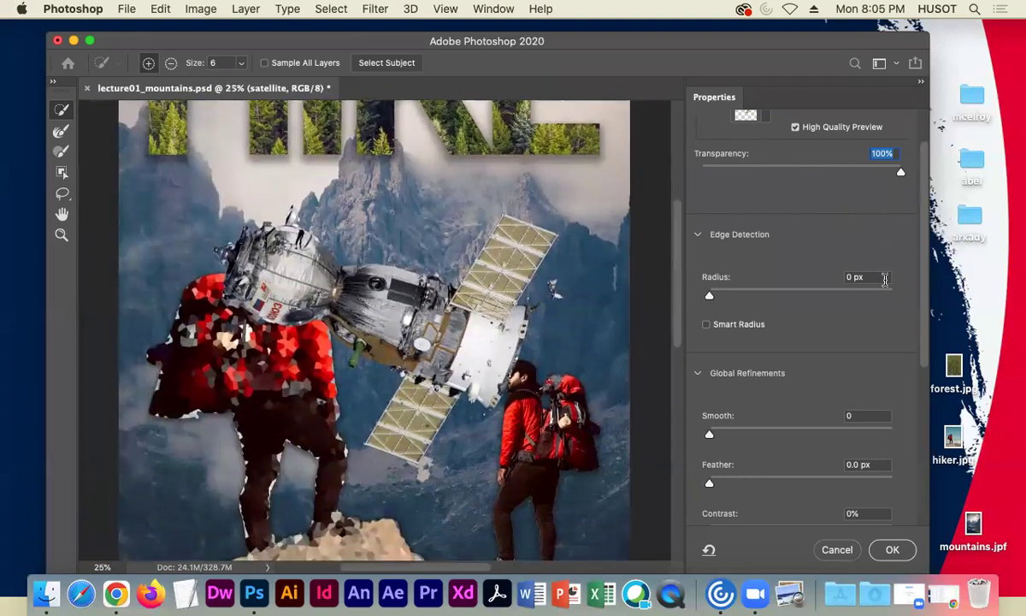
{"action": "scroll", "coordinate": [885, 279], "scroll_direction": "up", "scroll_amount": 2}
{"action": "left_click", "coordinate": [898, 550]}
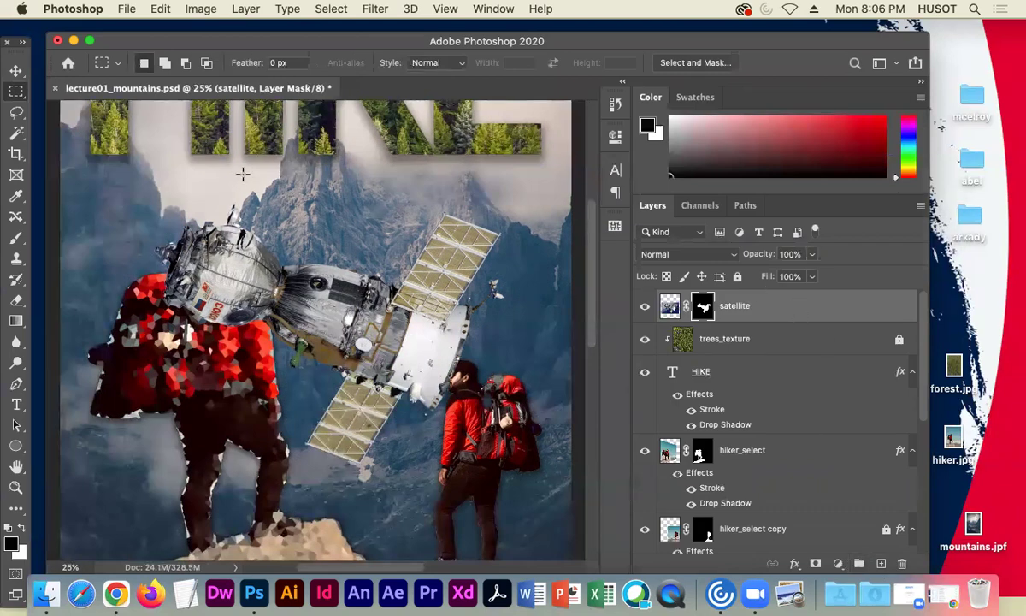
- Scale the satellite down to roughly half its size and place it just below the title's letter E, overlapping its lower edge
{"action": "left_click", "coordinate": [13, 71]}
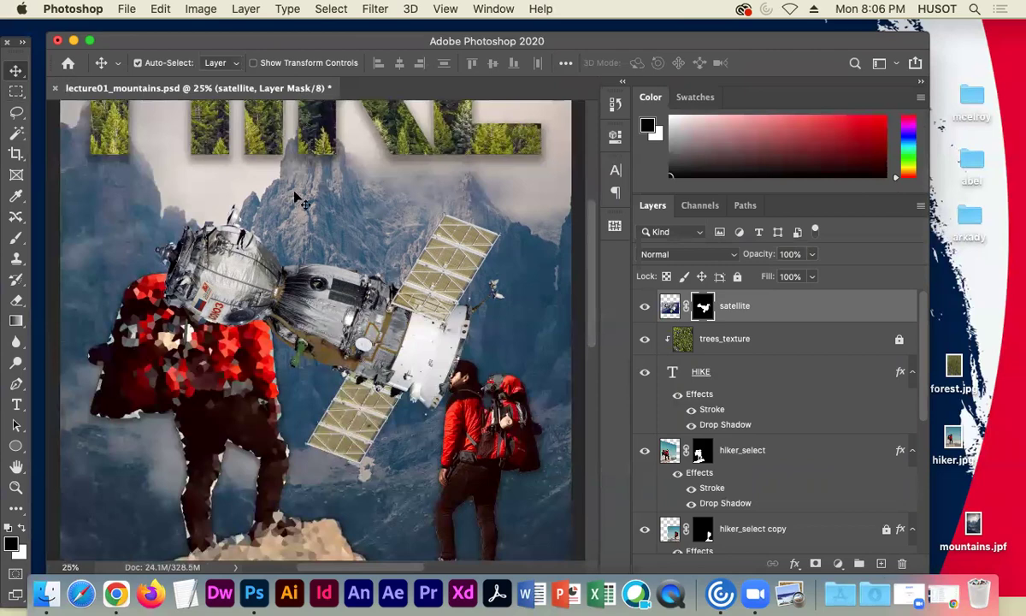
{"action": "left_click", "coordinate": [291, 66]}
{"action": "left_click_drag", "start_coordinate": [543, 484], "coordinate": [435, 342]}
{"action": "left_click_drag", "start_coordinate": [323, 306], "coordinate": [479, 181]}
{"action": "key", "text": "Return"}
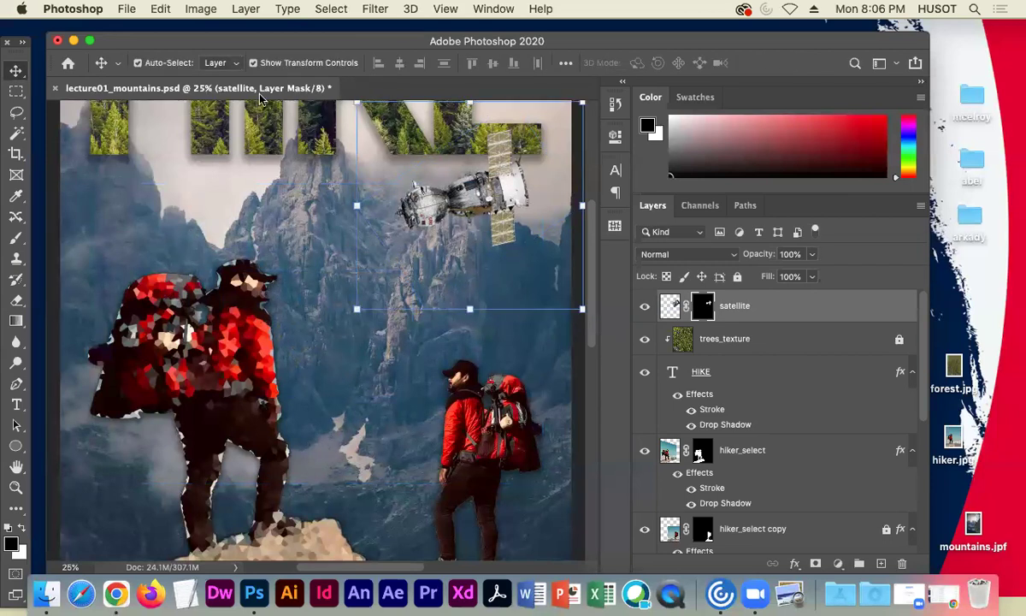
{"action": "left_click", "coordinate": [267, 64]}
- Move the satellite layer beneath the HIKE text layer and directly above hiker_select
{"action": "mouse_move", "coordinate": [769, 313]}
{"action": "left_mouse_down"}
{"action": "mouse_move", "coordinate": [764, 423]}
{"action": "mouse_move", "coordinate": [697, 420]}
{"action": "left_mouse_up"}
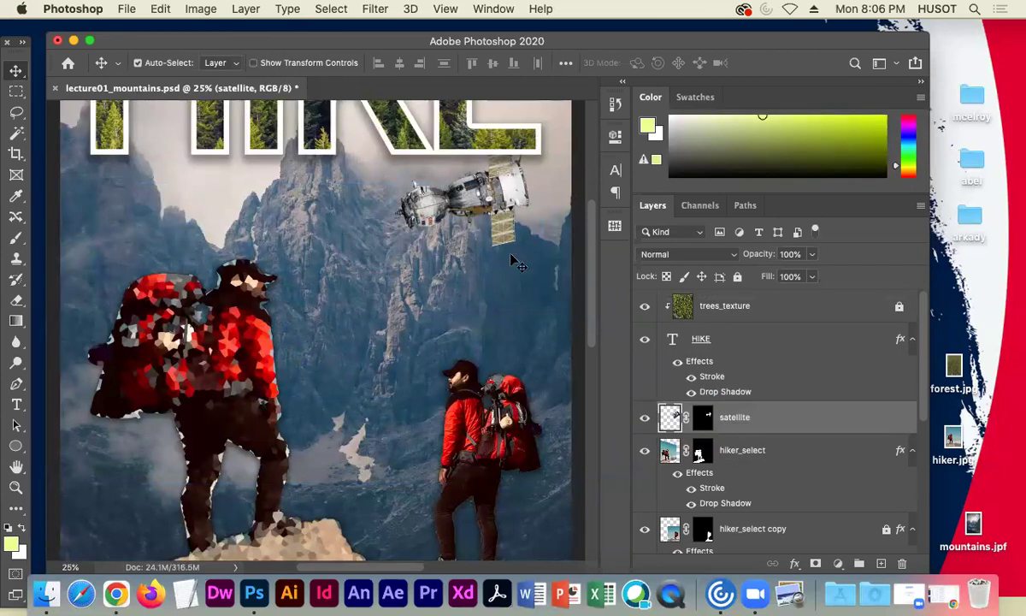
{"action": "key", "text": "super+h"}
{"action": "key", "text": "super+minus"}
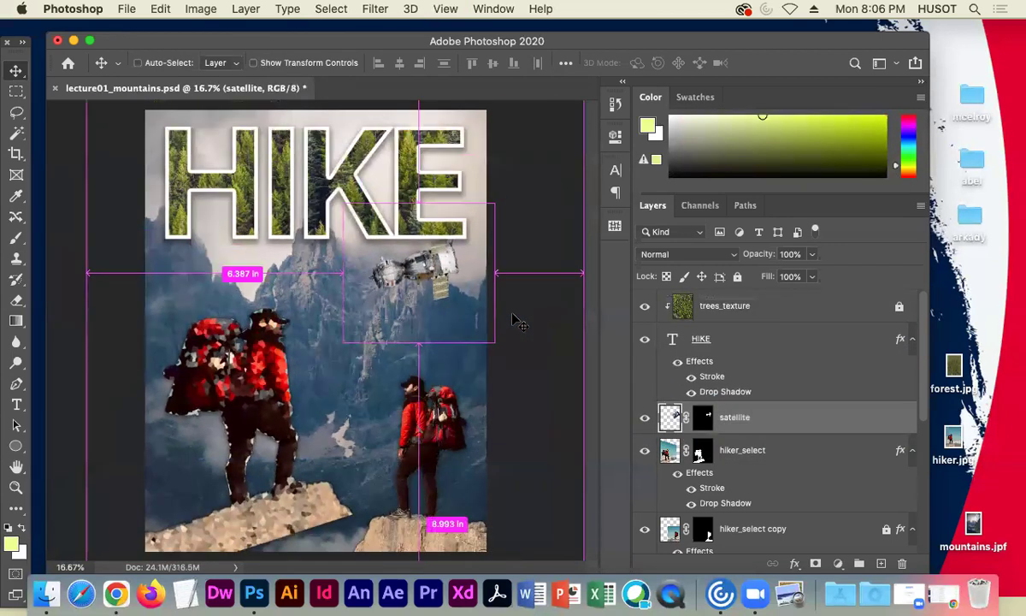
- Move the satellite below the title's letter H, above the large hiker, and rotate it -31.01°
{"action": "left_click_drag", "start_coordinate": [443, 280], "coordinate": [253, 259]}
{"action": "left_click", "coordinate": [299, 63]}
{"action": "left_click_drag", "start_coordinate": [317, 345], "coordinate": [319, 292]}
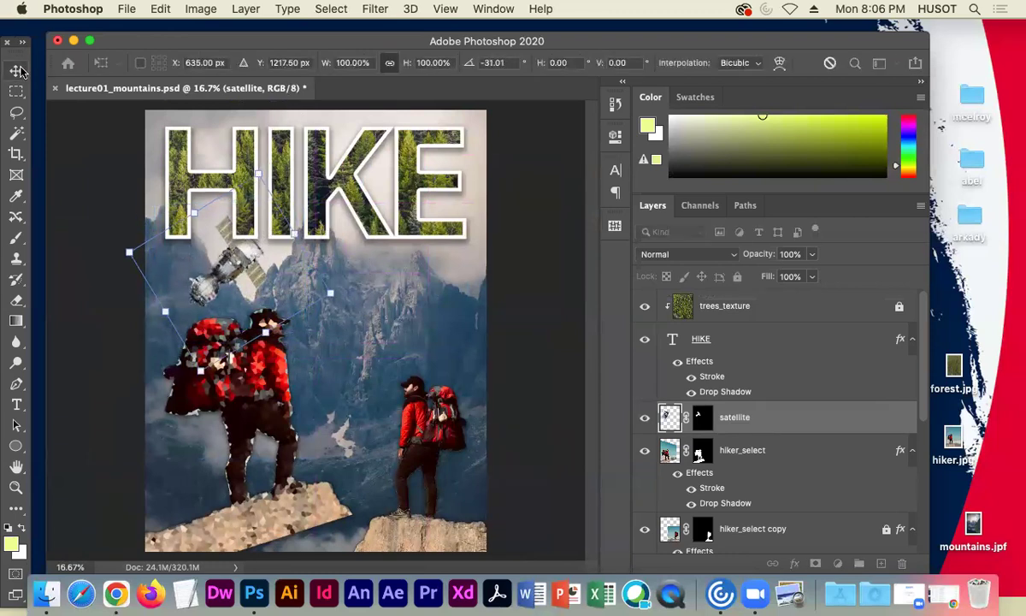
{"action": "key", "text": "Return"}
{"action": "left_click_drag", "start_coordinate": [221, 302], "coordinate": [193, 294]}
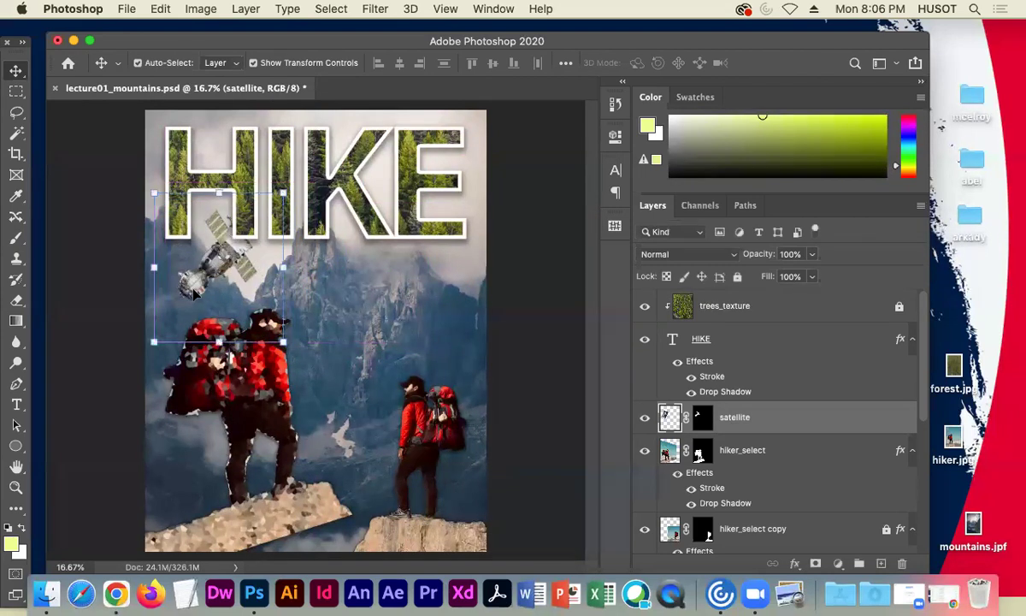
- Hide the transform controls and save the poster document
{"action": "left_click", "coordinate": [289, 64]}
{"action": "key", "text": "super+minus"}
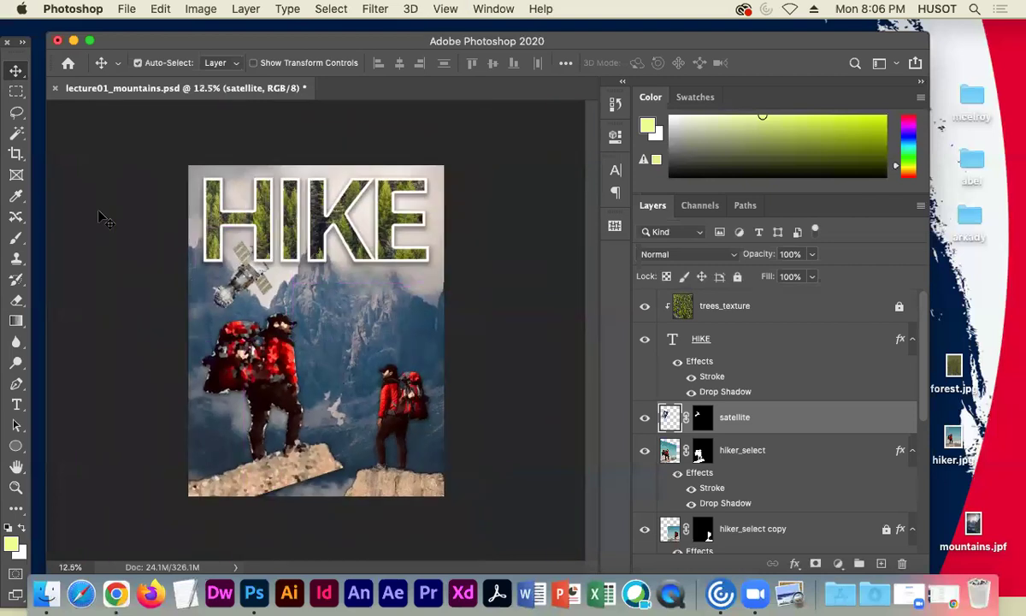
{"action": "key", "text": "super+s"}
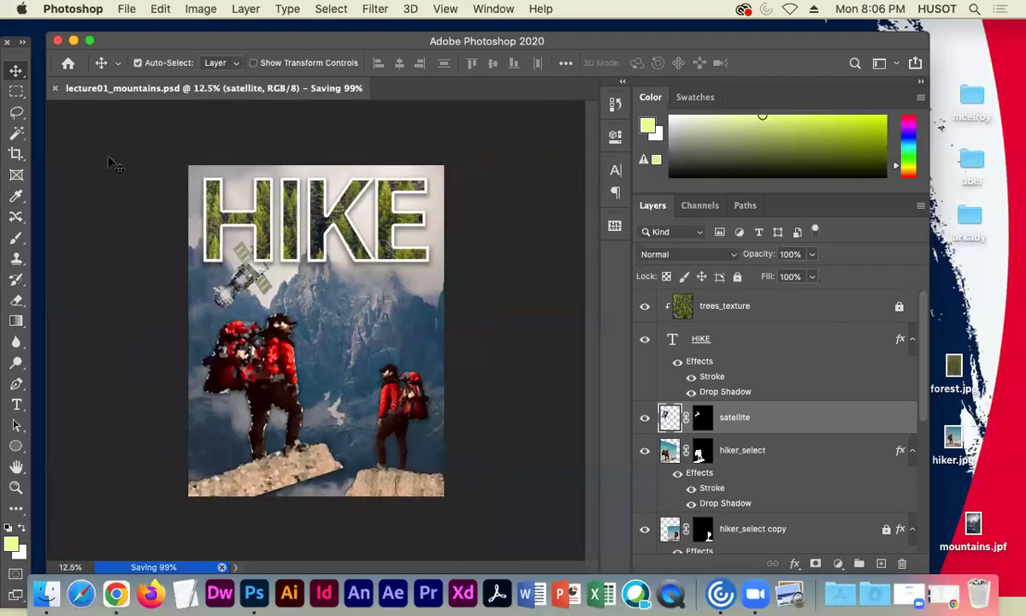
- Toggle the visibility of the hiker_select and satellite layers to check what each contributes to the poster
{"action": "left_click", "coordinate": [645, 450]}
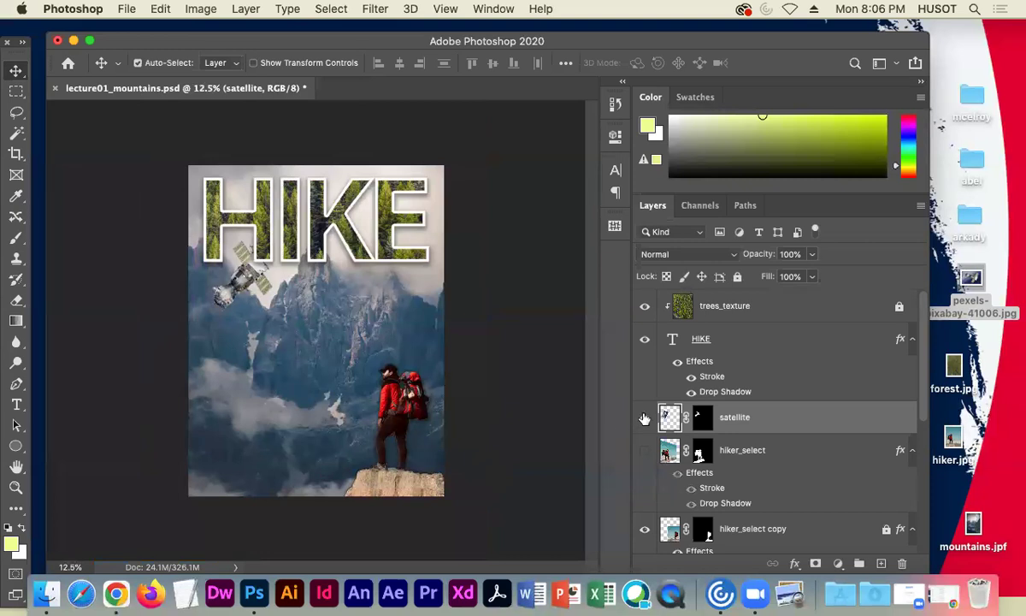
{"action": "left_click", "coordinate": [645, 418]}
{"action": "left_click", "coordinate": [645, 418]}
{"action": "left_click", "coordinate": [645, 450]}
{"action": "left_click", "coordinate": [645, 451]}
{"action": "left_click", "coordinate": [645, 451]}
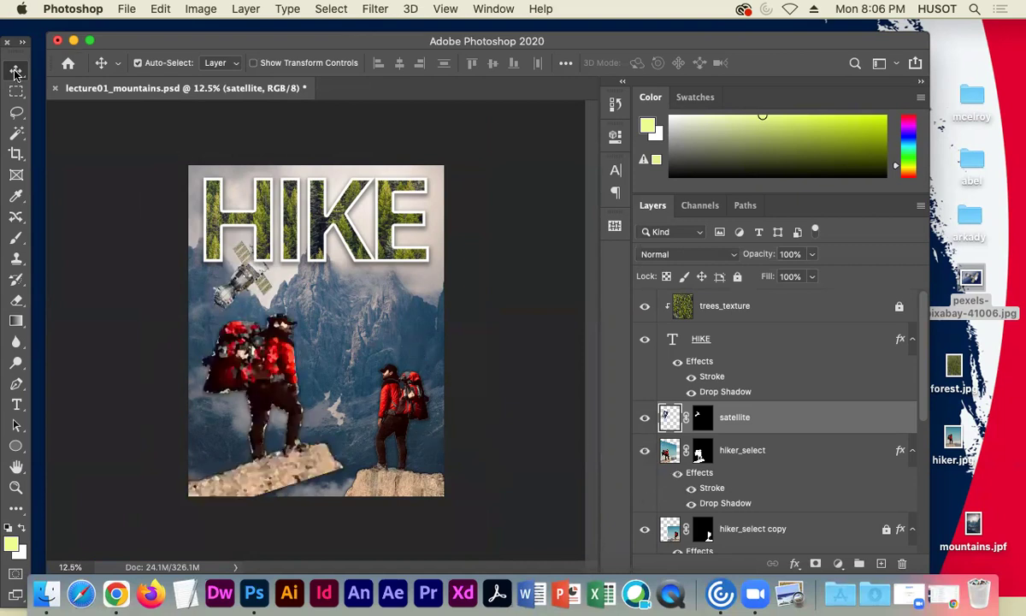
- Deselect all layers, look through the lower layers of the stack, and save the document
{"action": "left_click", "coordinate": [119, 193]}
{"action": "scroll", "coordinate": [809, 434], "scroll_direction": "down", "scroll_amount": 5}
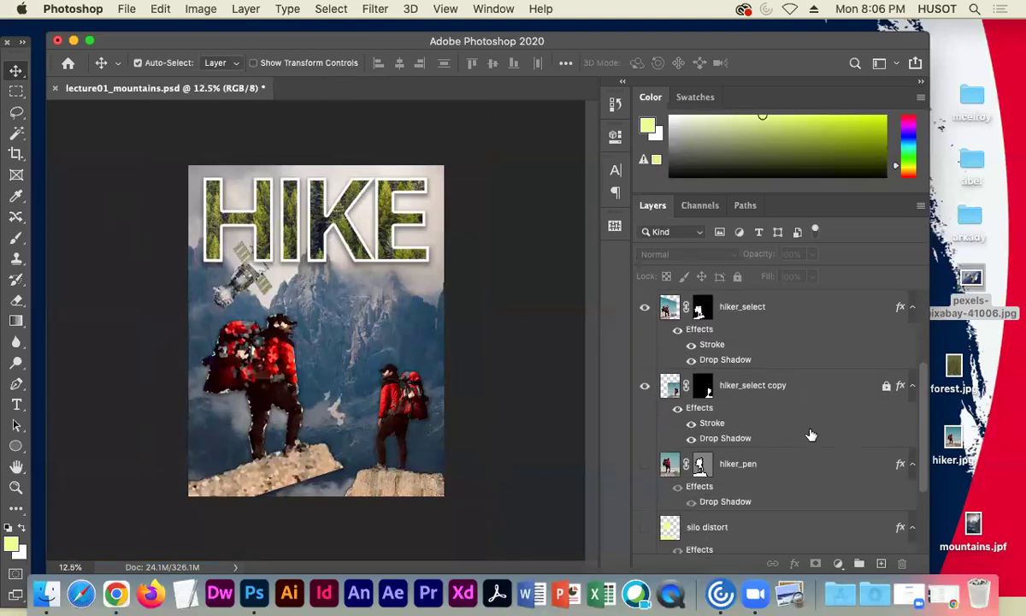
{"action": "scroll", "coordinate": [812, 432], "scroll_direction": "down", "scroll_amount": 2}
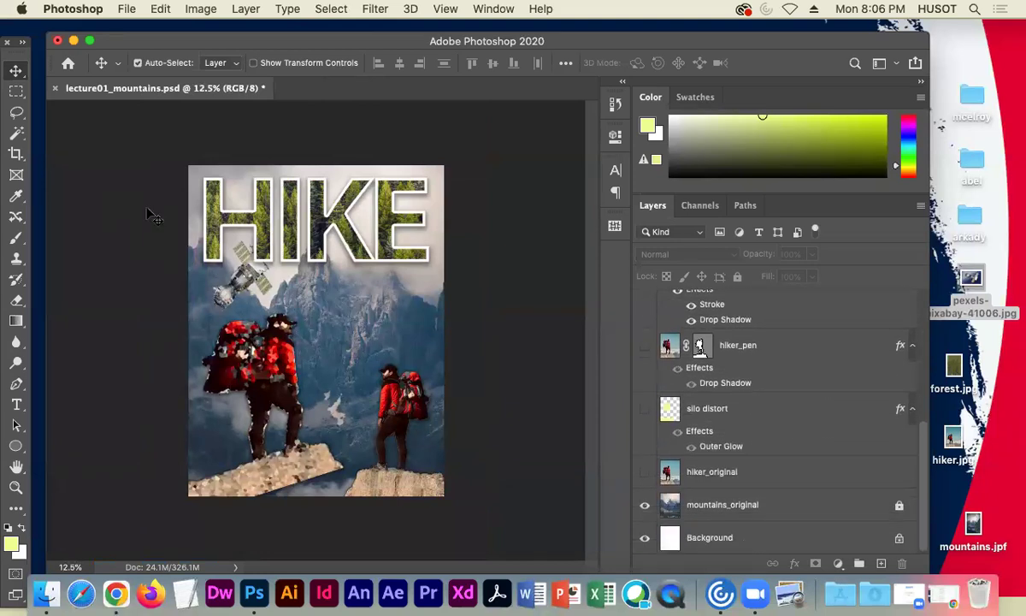
{"action": "key", "text": "super+s"}
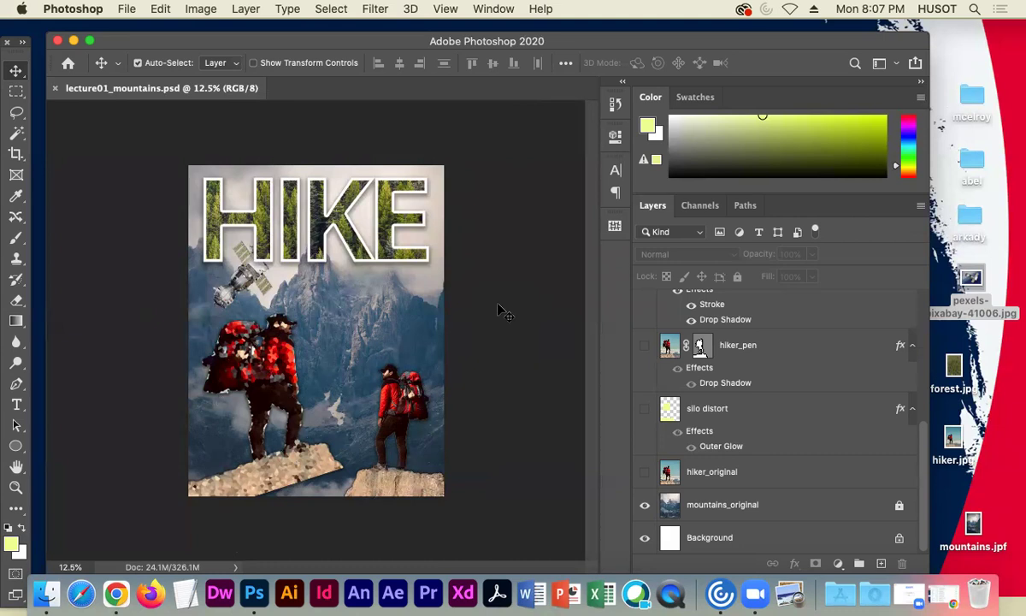
{"action": "left_click", "coordinate": [125, 12]}
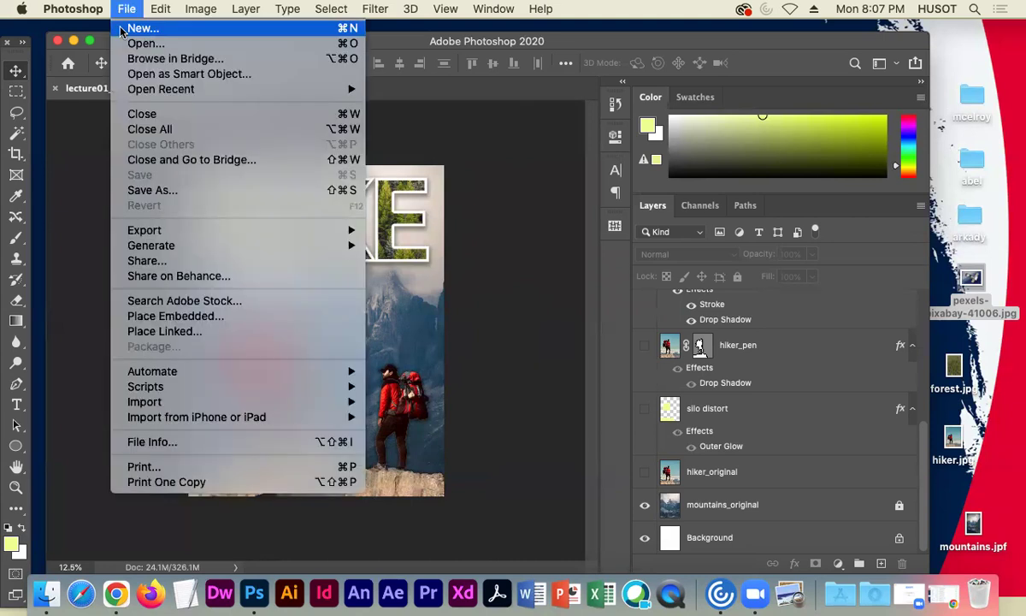
{"action": "left_click", "coordinate": [83, 177]}
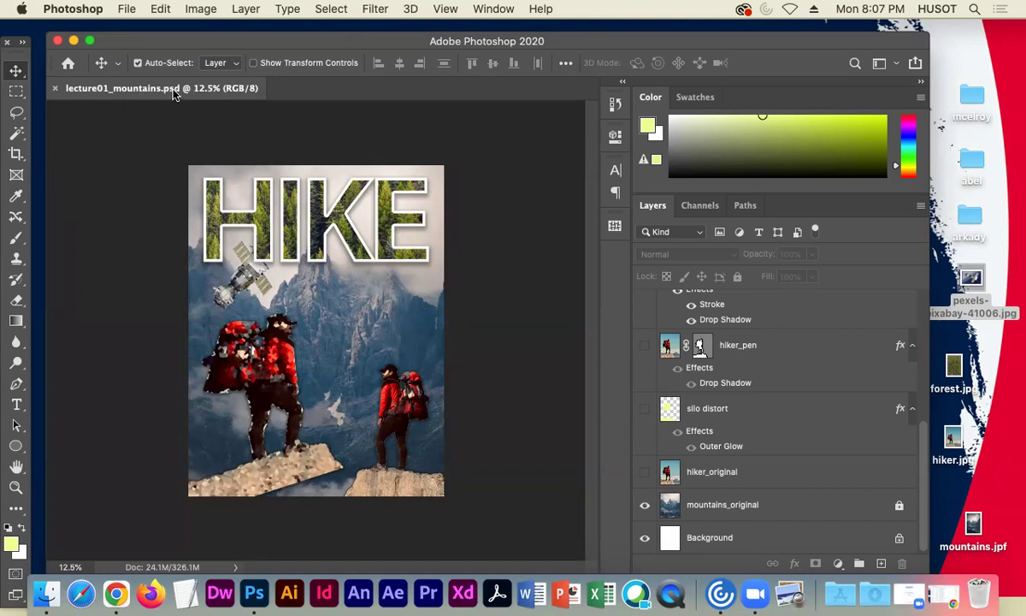
{"action": "left_click", "coordinate": [126, 9]}
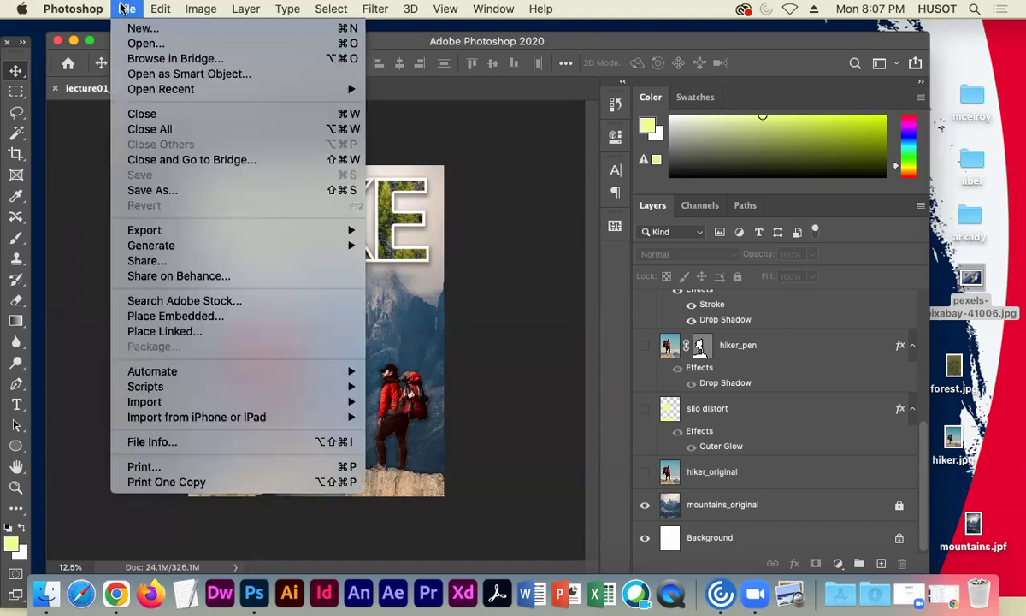
{"action": "left_click", "coordinate": [165, 196]}
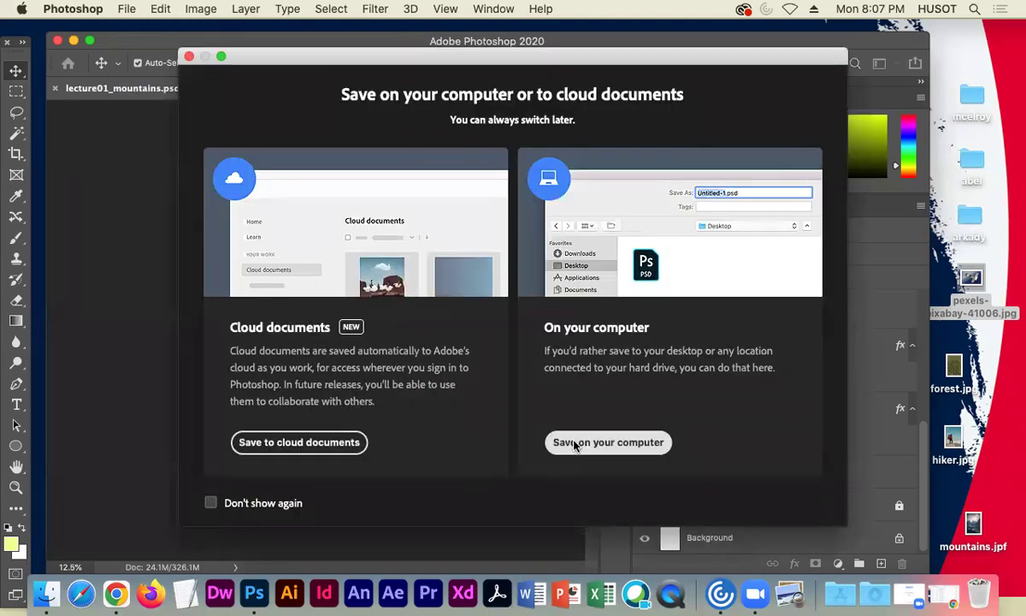
{"action": "left_click", "coordinate": [573, 442]}
{"action": "left_click", "coordinate": [435, 318]}
{"action": "left_click", "coordinate": [440, 489]}
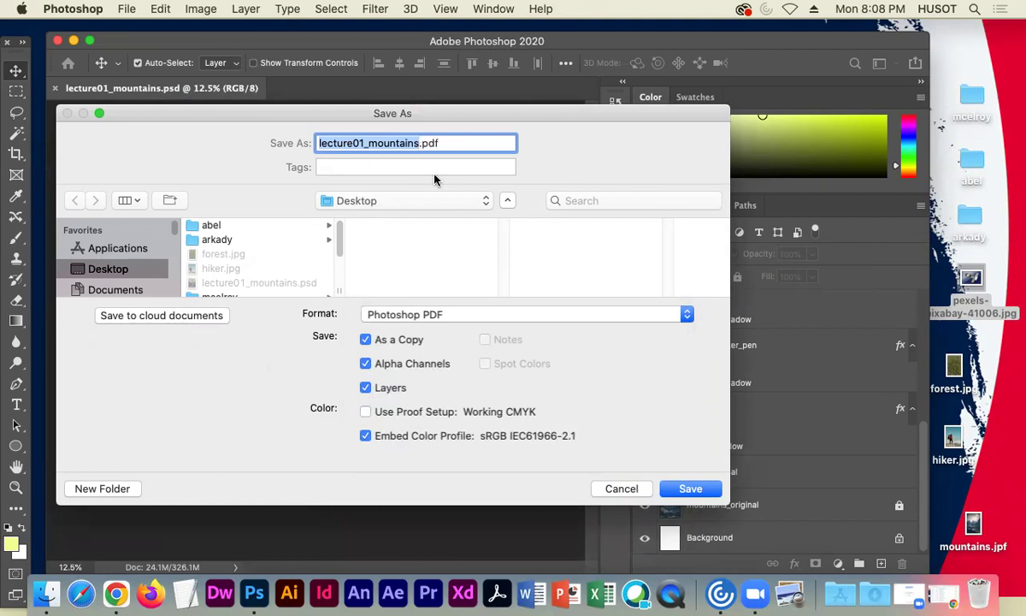
{"action": "left_click_drag", "start_coordinate": [608, 122], "coordinate": [647, 121]}
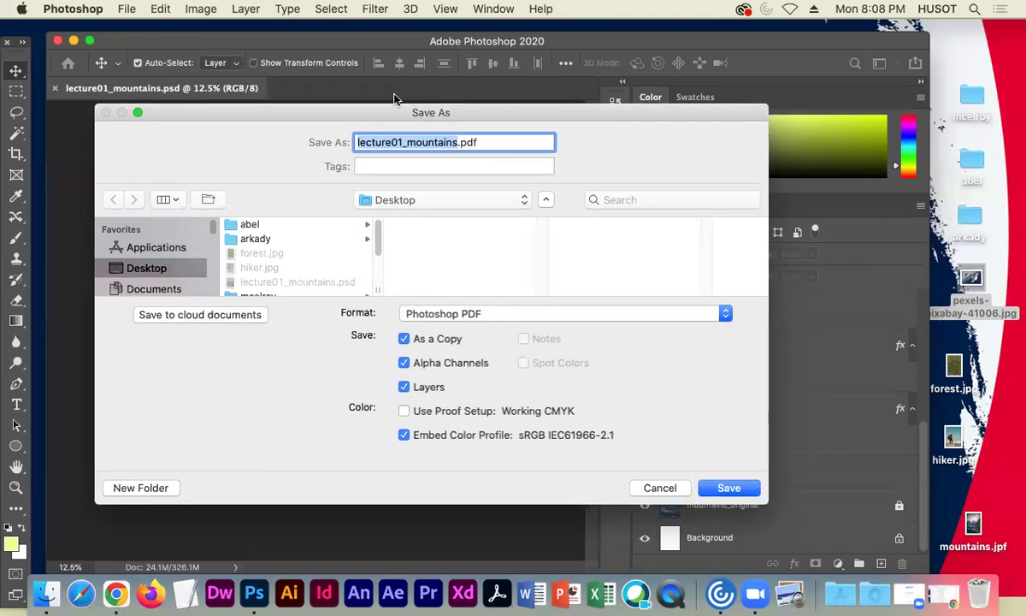
{"action": "left_click", "coordinate": [654, 488]}
- Save a copy of the poster to the Desktop as lecture01_mountains.pdf in Photoshop PDF format
{"action": "left_click", "coordinate": [127, 9]}
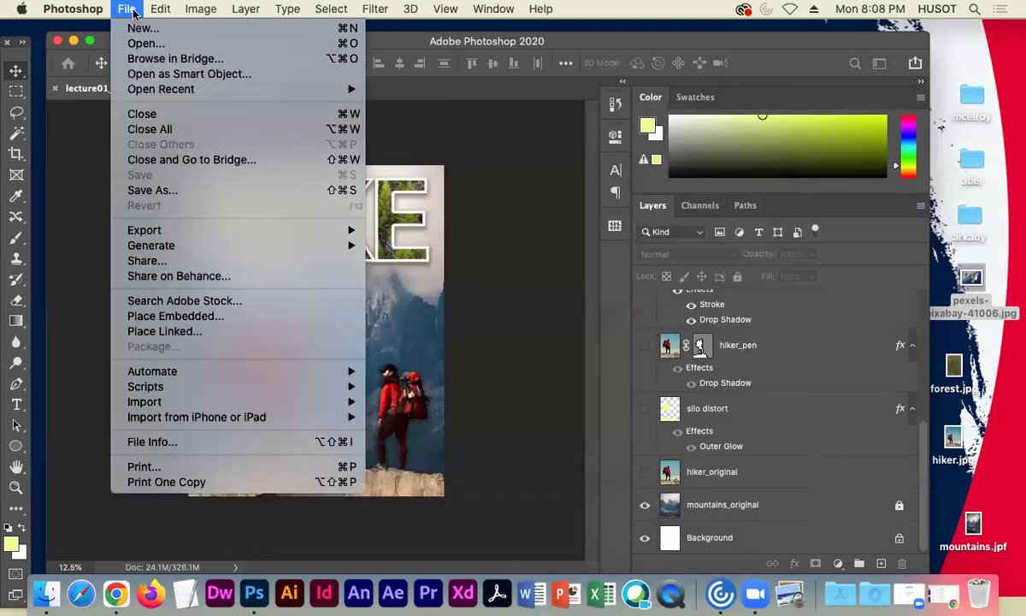
{"action": "left_click", "coordinate": [167, 190]}
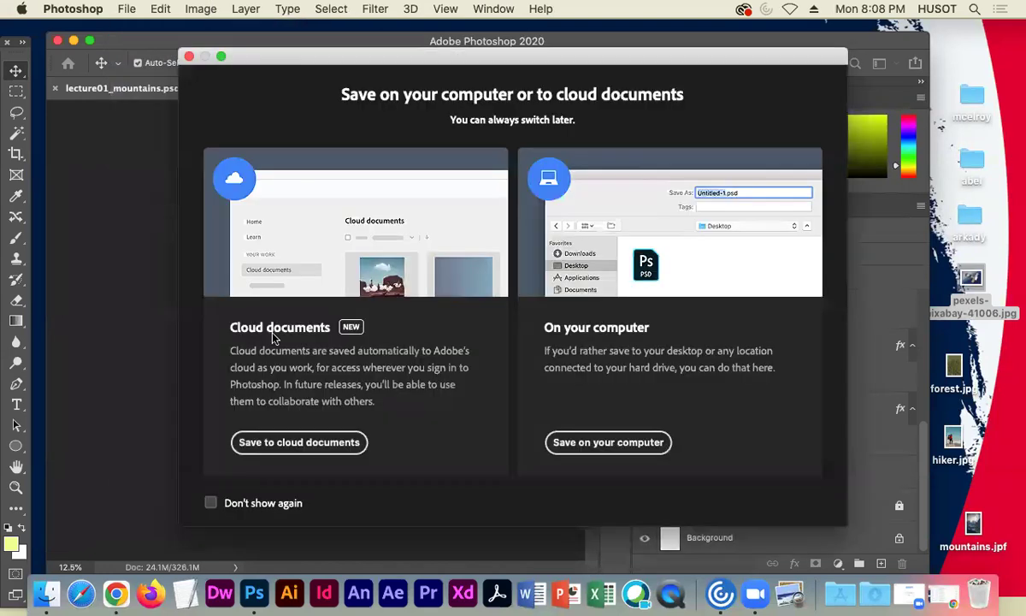
{"action": "left_click", "coordinate": [648, 451]}
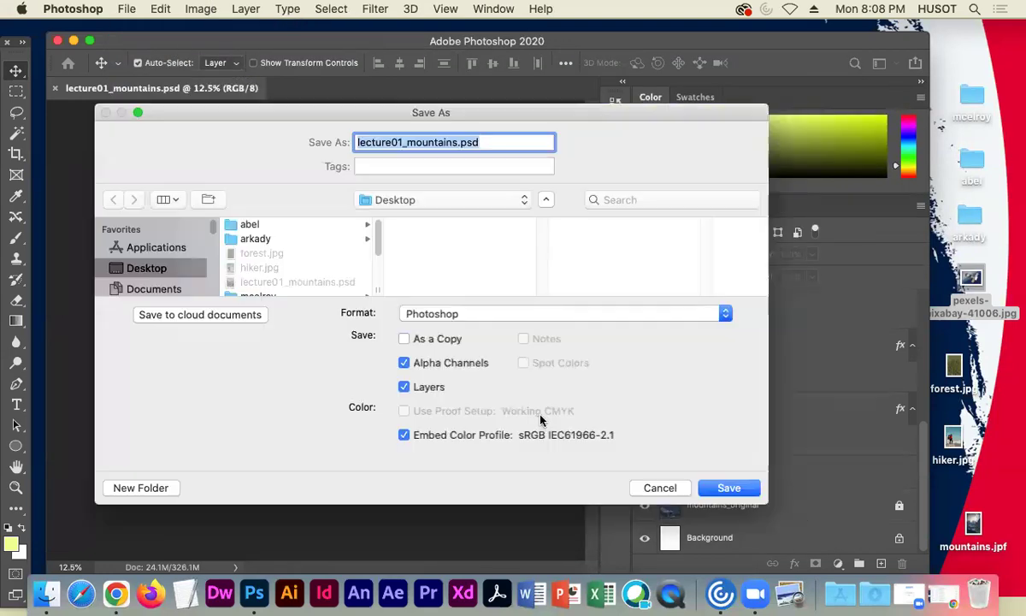
{"action": "left_click", "coordinate": [465, 315]}
{"action": "left_click", "coordinate": [440, 487]}
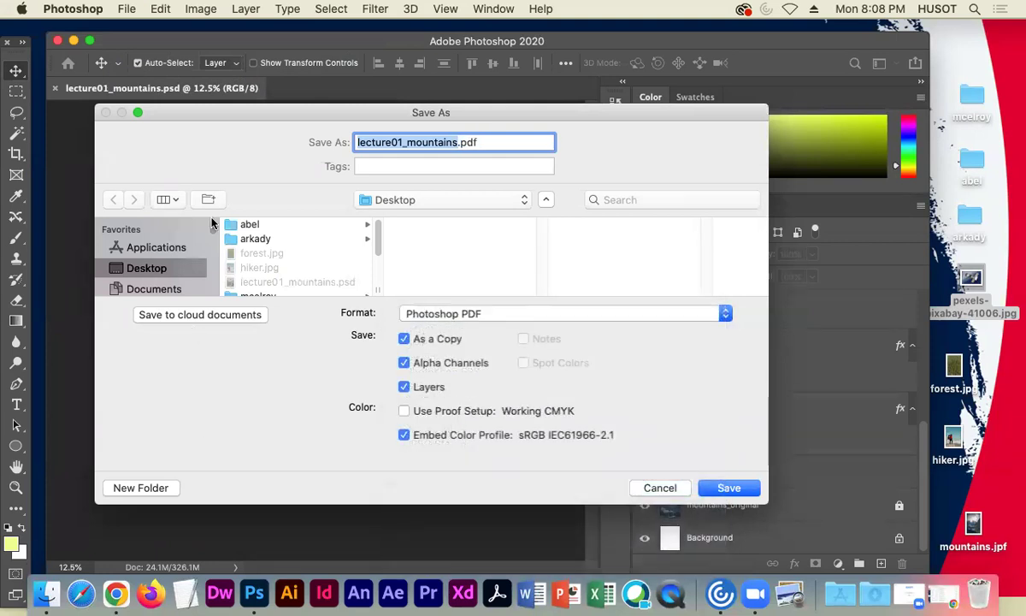
{"action": "left_click_drag", "start_coordinate": [233, 118], "coordinate": [202, 109]}
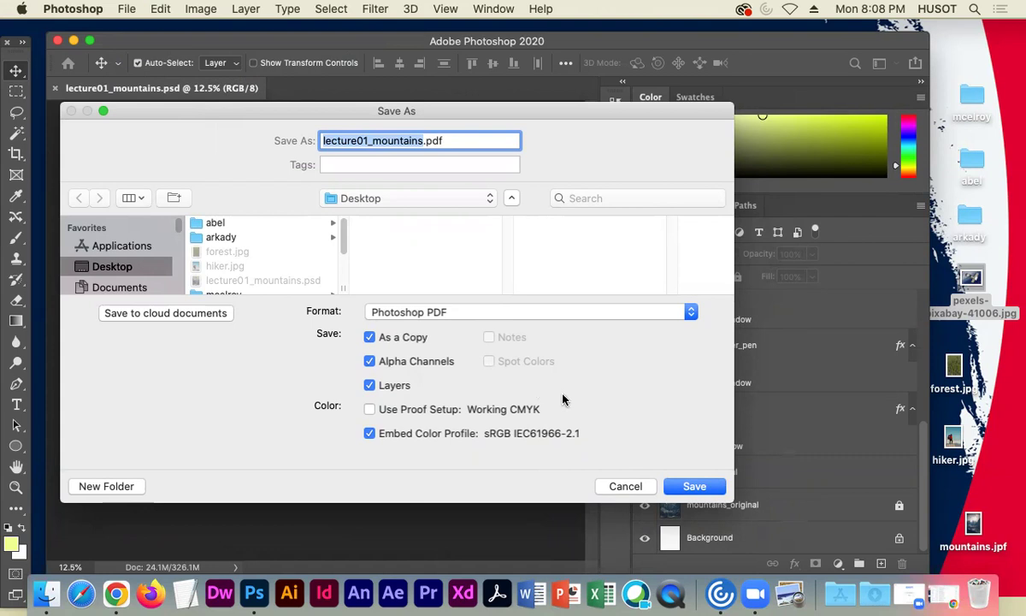
{"action": "left_click", "coordinate": [643, 490]}
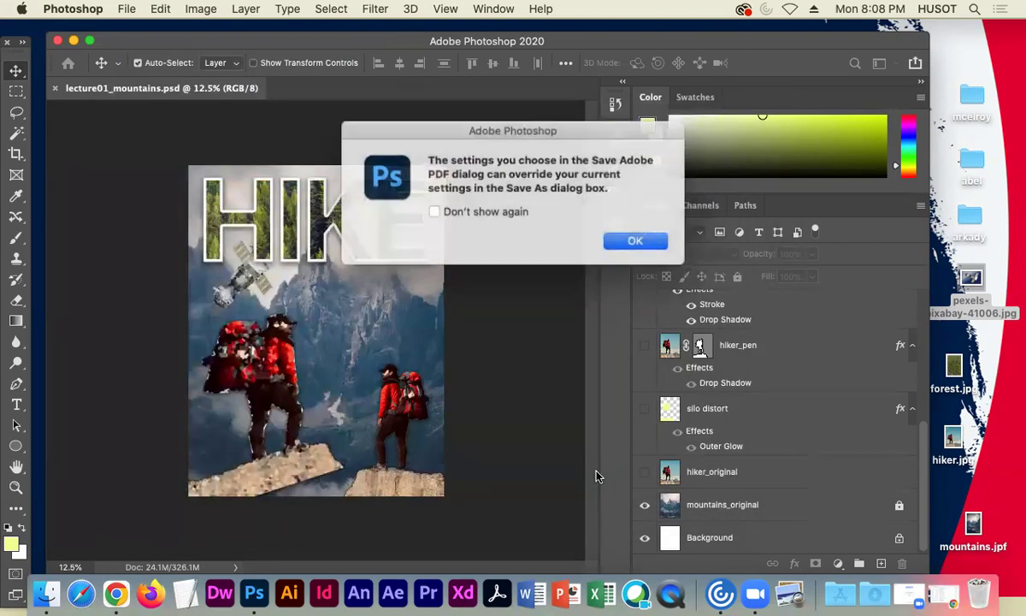
{"action": "left_click", "coordinate": [622, 242]}
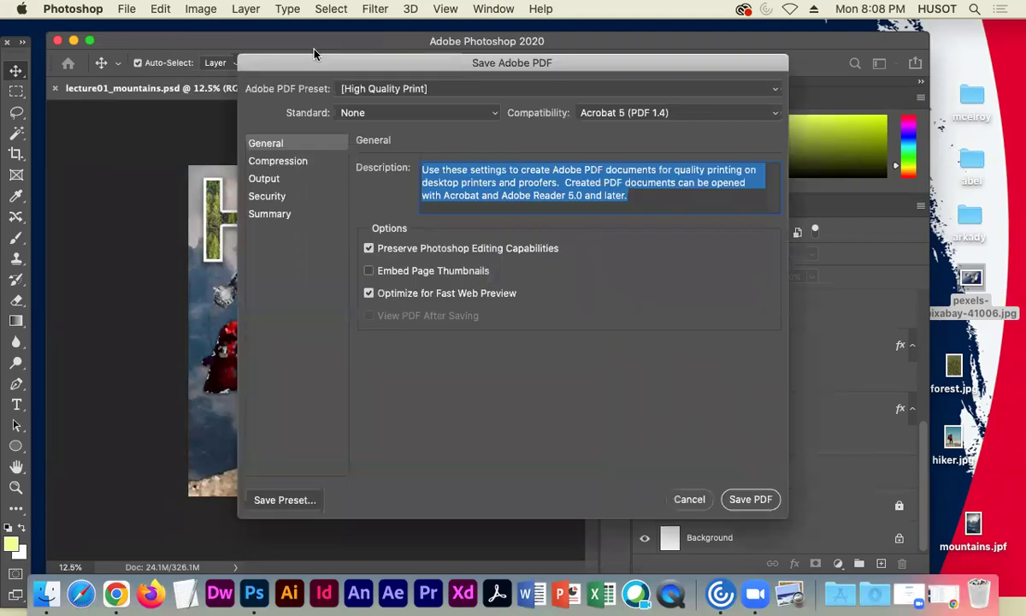
- Export the PDF with the Smallest File Size preset, and close the poster document to return to the desktop
{"action": "left_click_drag", "start_coordinate": [318, 64], "coordinate": [160, 91]}
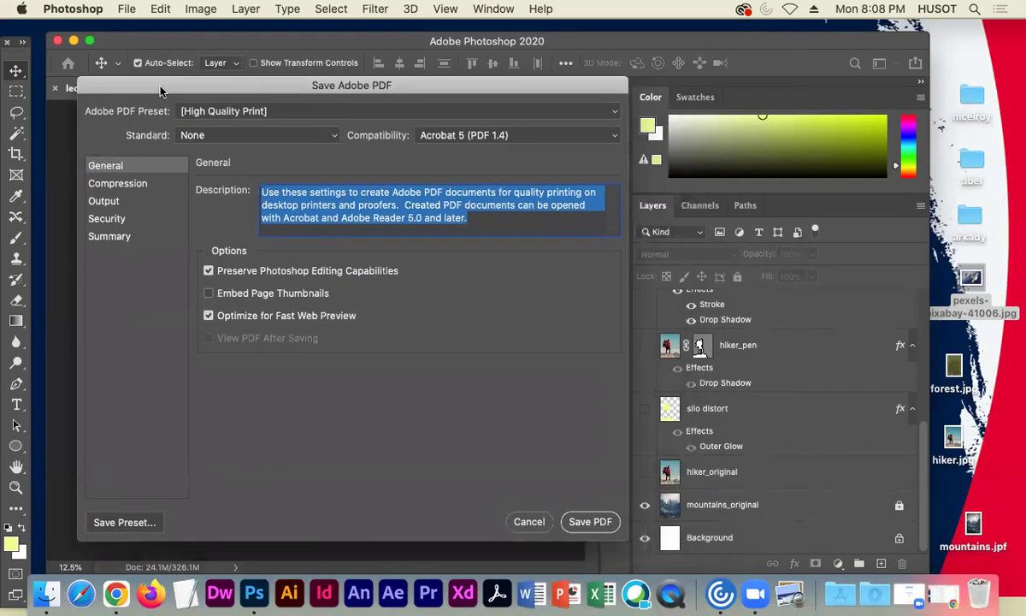
{"action": "left_click", "coordinate": [381, 110]}
{"action": "left_click", "coordinate": [239, 177]}
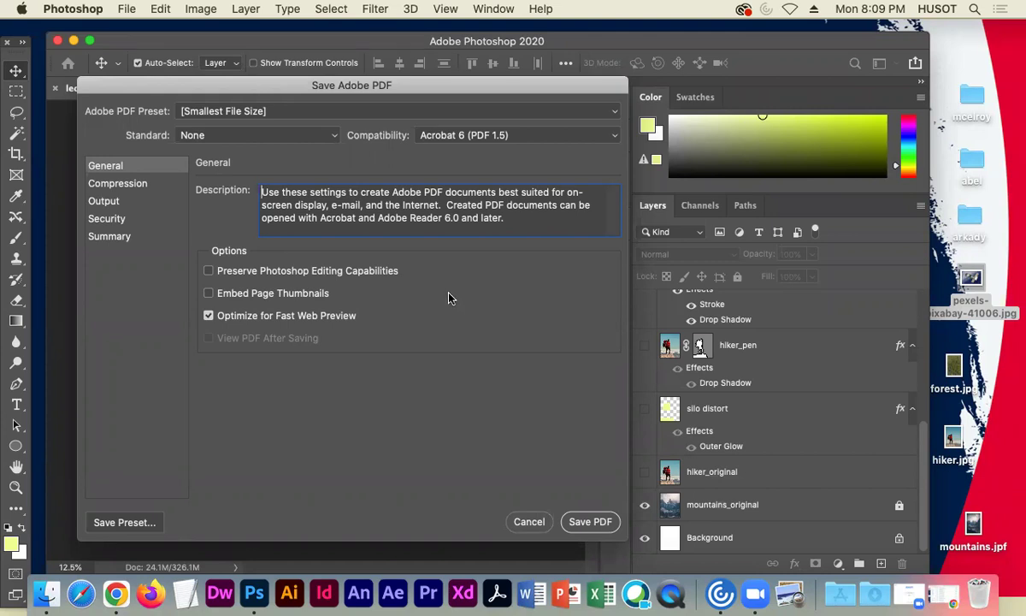
{"action": "left_click", "coordinate": [590, 522]}
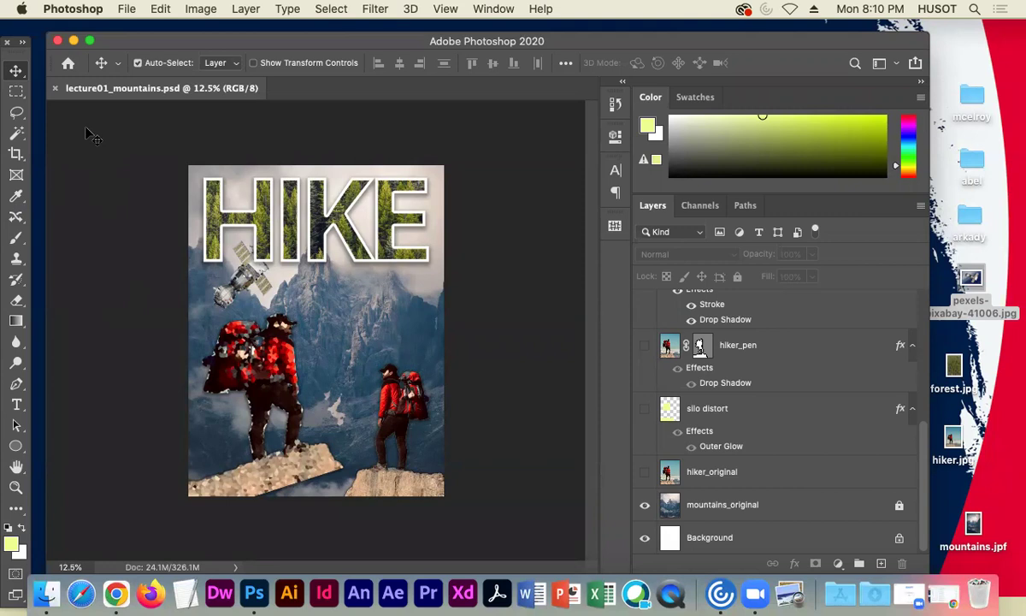
{"action": "left_click", "coordinate": [58, 90]}
{"action": "left_click", "coordinate": [74, 42]}
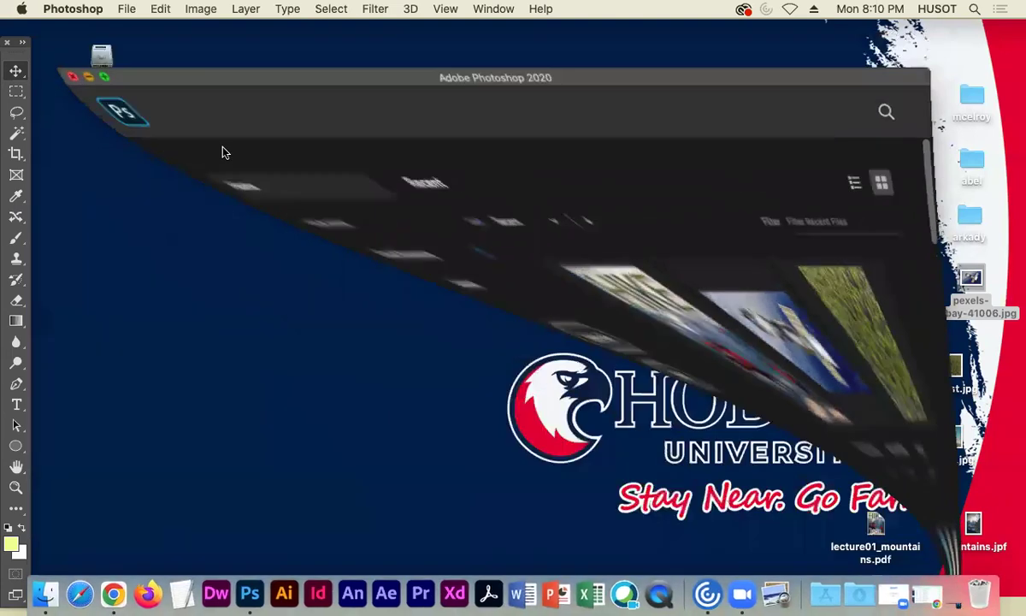
- Move lecture01_mountains.psd to the clear desktop area below mountains.jpg's former neighbour and inspect its file information
{"action": "left_click_drag", "start_coordinate": [816, 87], "coordinate": [709, 165]}
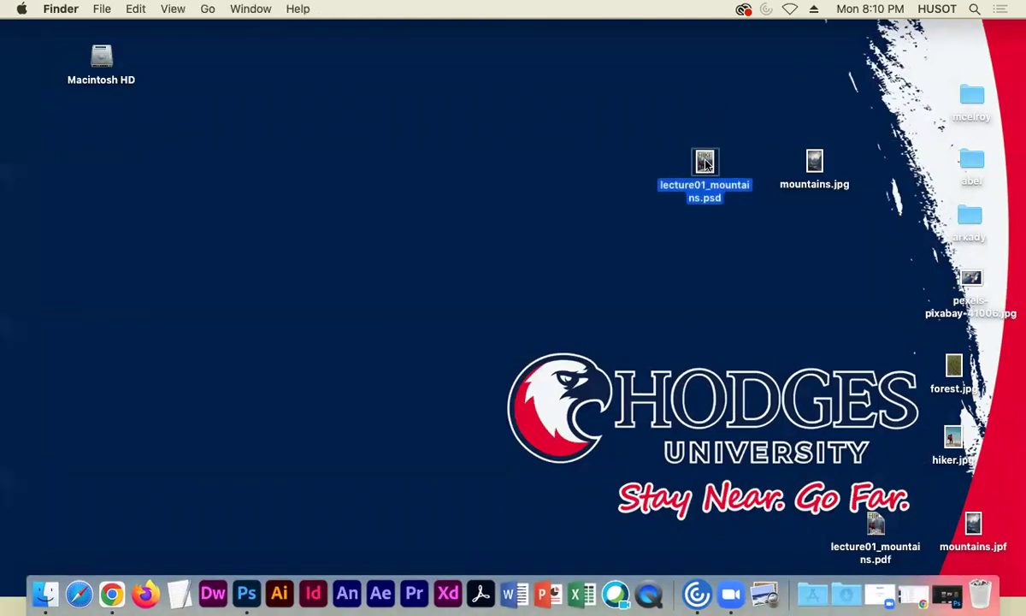
{"action": "right_click", "coordinate": [709, 164]}
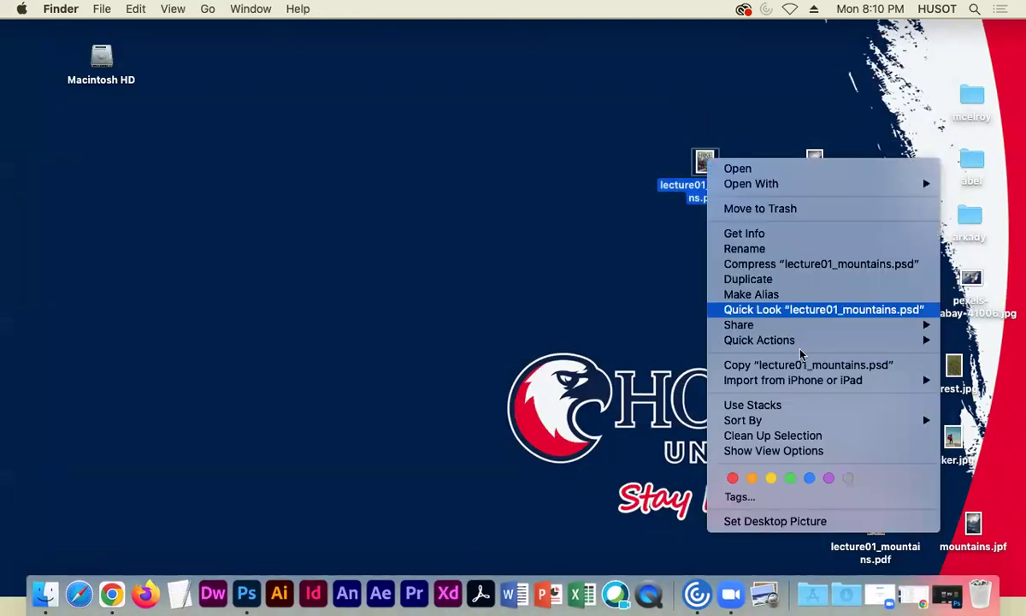
{"action": "left_click", "coordinate": [764, 235]}
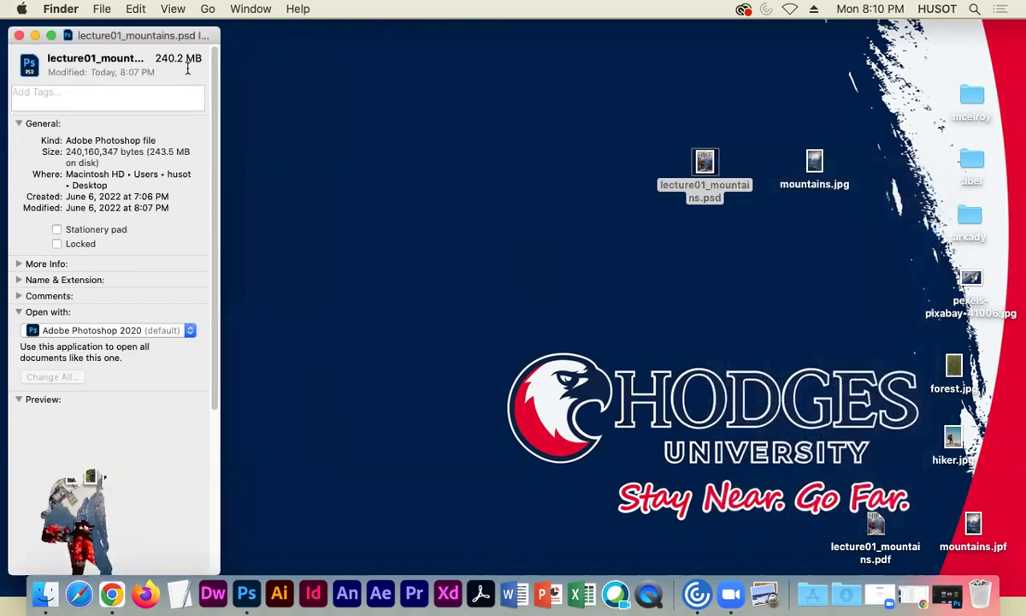
{"action": "left_click", "coordinate": [19, 36]}
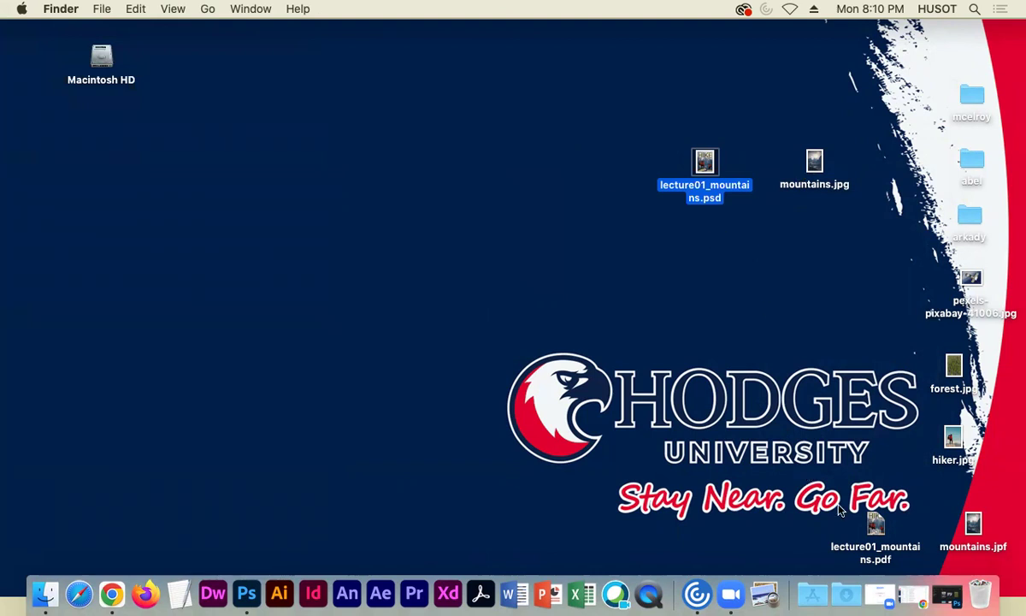
- Place lecture01_mountains.pdf below the PSD file on the desktop and inspect its file information
{"action": "left_click_drag", "start_coordinate": [875, 526], "coordinate": [719, 233]}
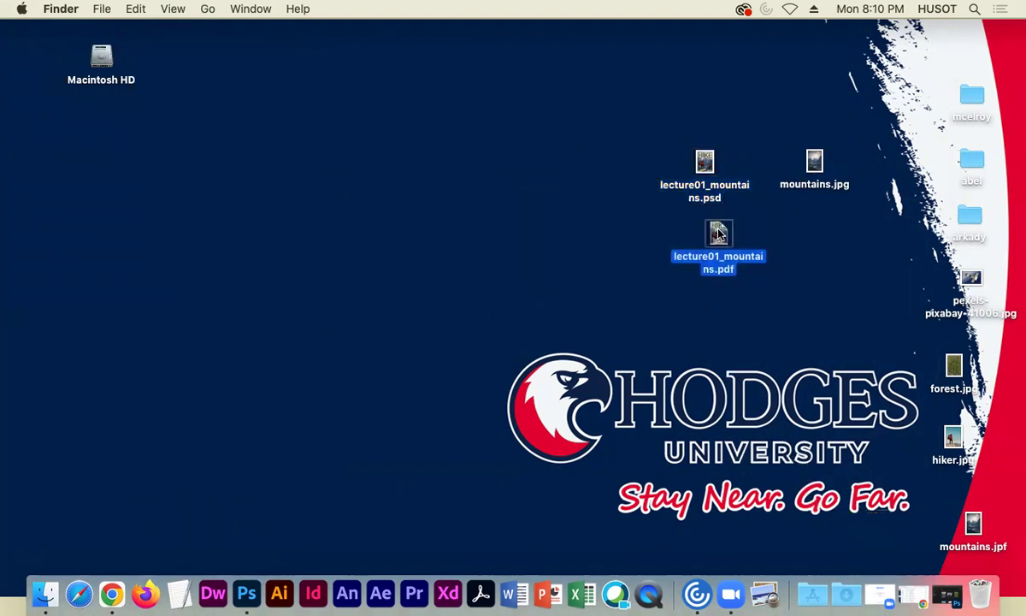
{"action": "right_click", "coordinate": [720, 232]}
{"action": "key", "text": "Return"}
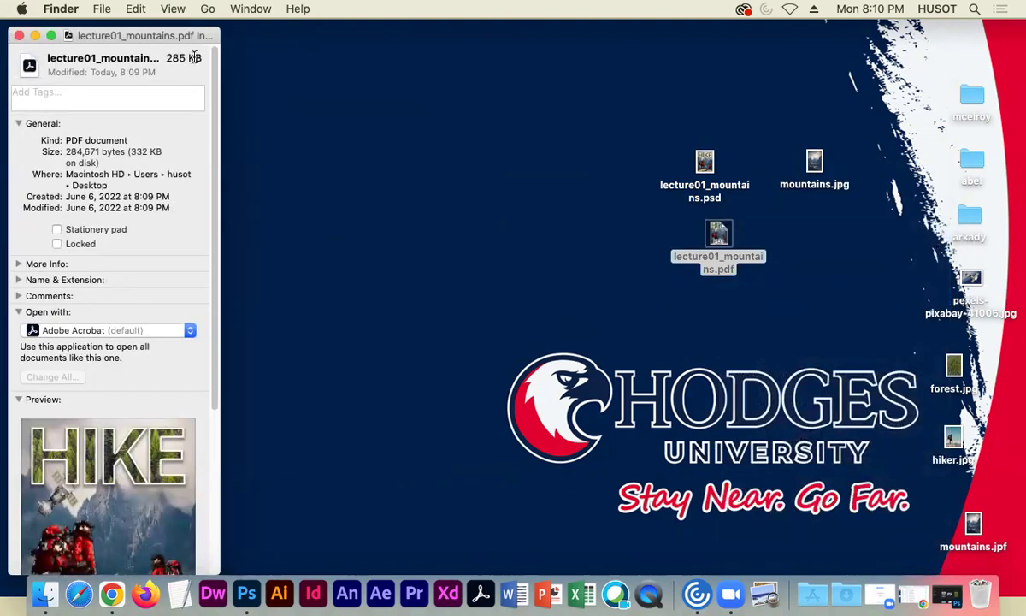
{"action": "left_click", "coordinate": [19, 35]}
{"action": "left_click", "coordinate": [547, 246]}
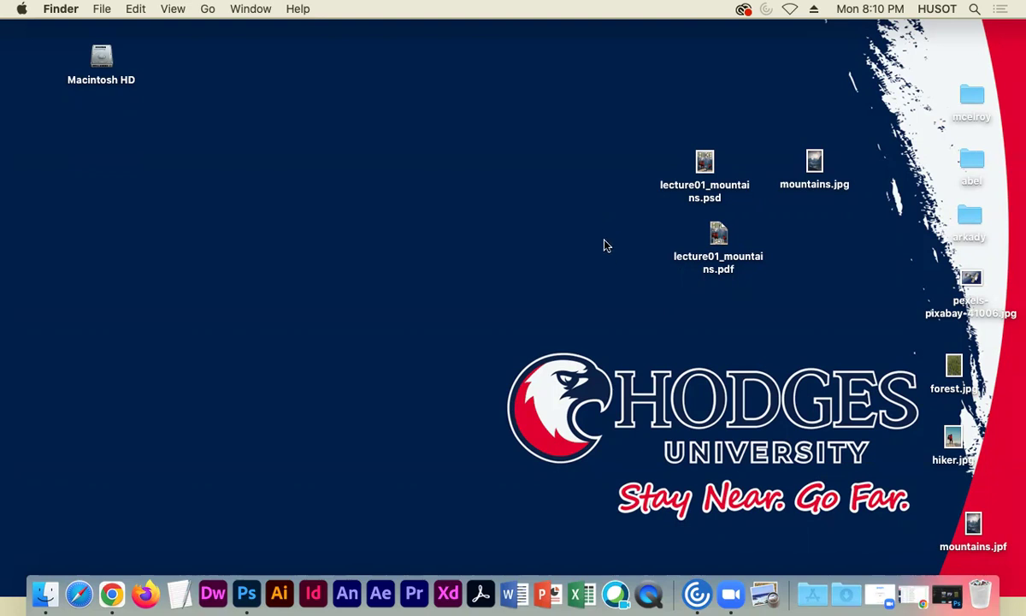
- Check the file size of lecture01_mountains.psd again to compare it with the PDF
{"action": "right_click", "coordinate": [710, 164]}
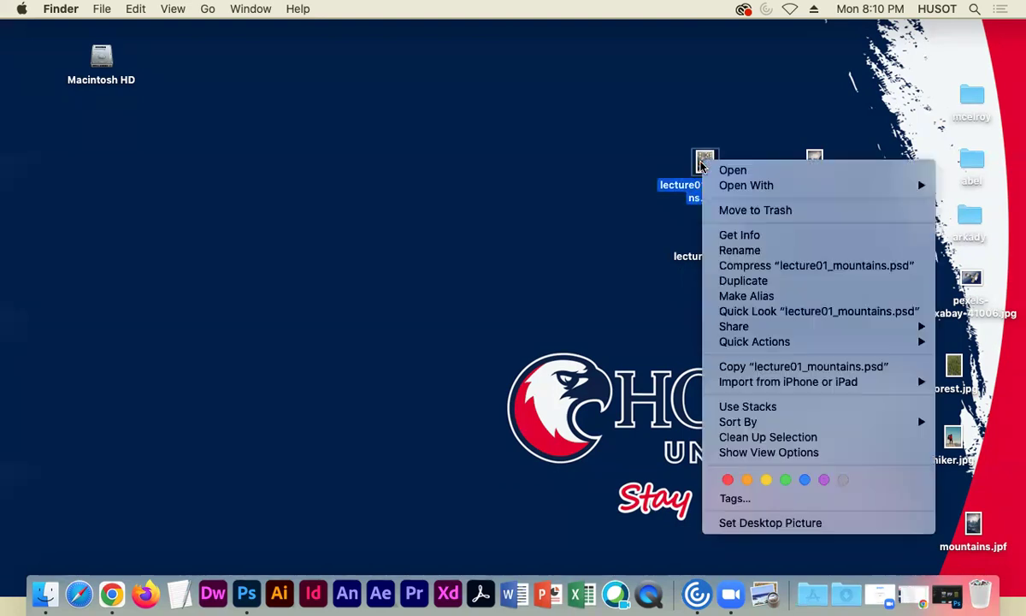
{"action": "left_click", "coordinate": [740, 235]}
{"action": "left_click_drag", "start_coordinate": [125, 38], "coordinate": [270, 28]}
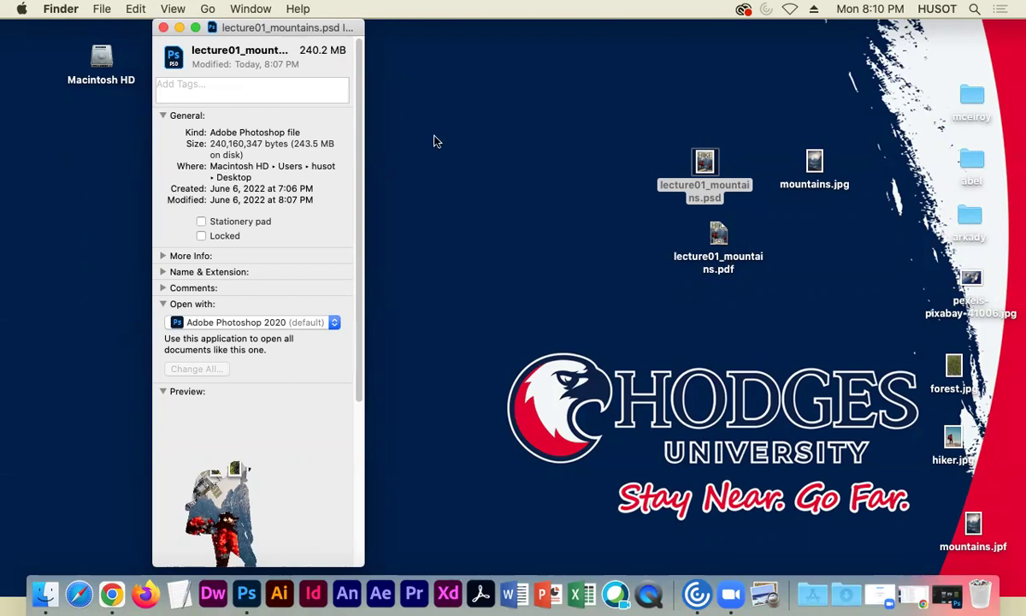
{"action": "left_click", "coordinate": [163, 28]}
- Space the PSD and PDF files apart on the desktop and preview lecture01_mountains.pdf with Quick Look
{"action": "left_click_drag", "start_coordinate": [705, 164], "coordinate": [715, 119]}
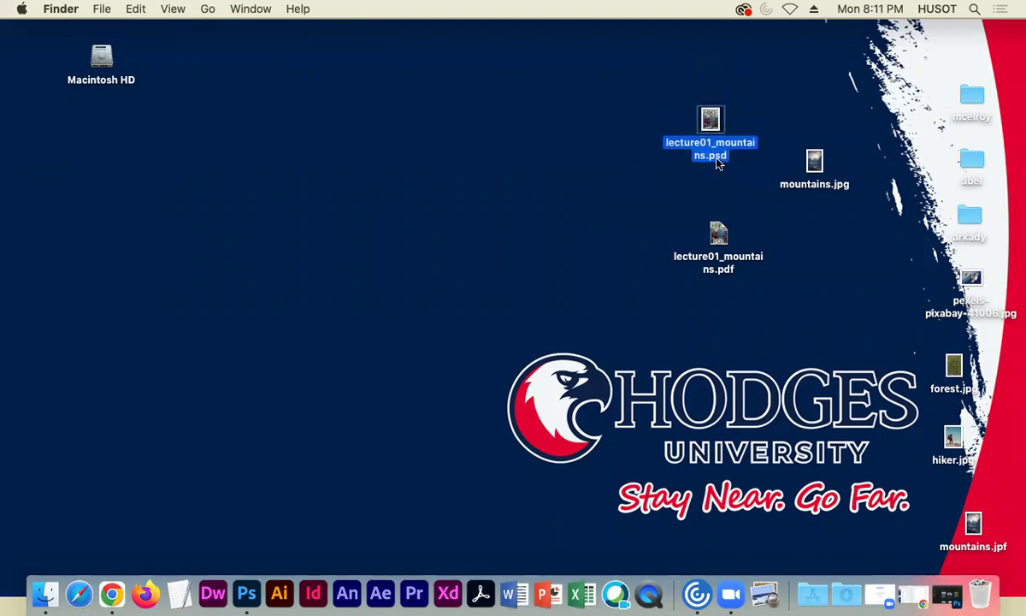
{"action": "mouse_move", "coordinate": [719, 235]}
{"action": "left_mouse_down"}
{"action": "mouse_move", "coordinate": [712, 196]}
{"action": "mouse_move", "coordinate": [720, 191]}
{"action": "mouse_move", "coordinate": [710, 207]}
{"action": "mouse_move", "coordinate": [717, 220]}
{"action": "left_mouse_up"}
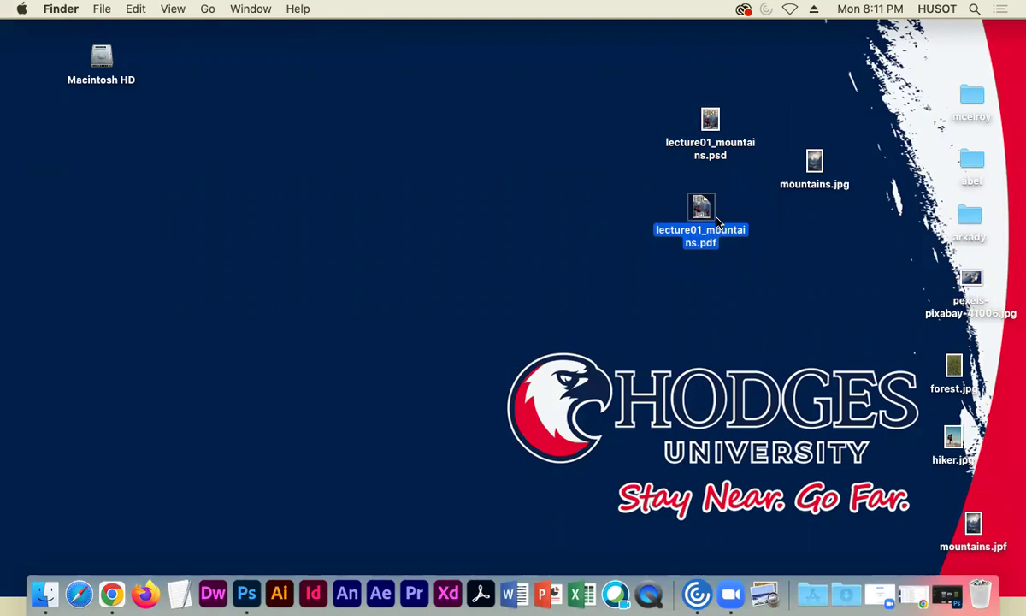
{"action": "key", "text": "space"}
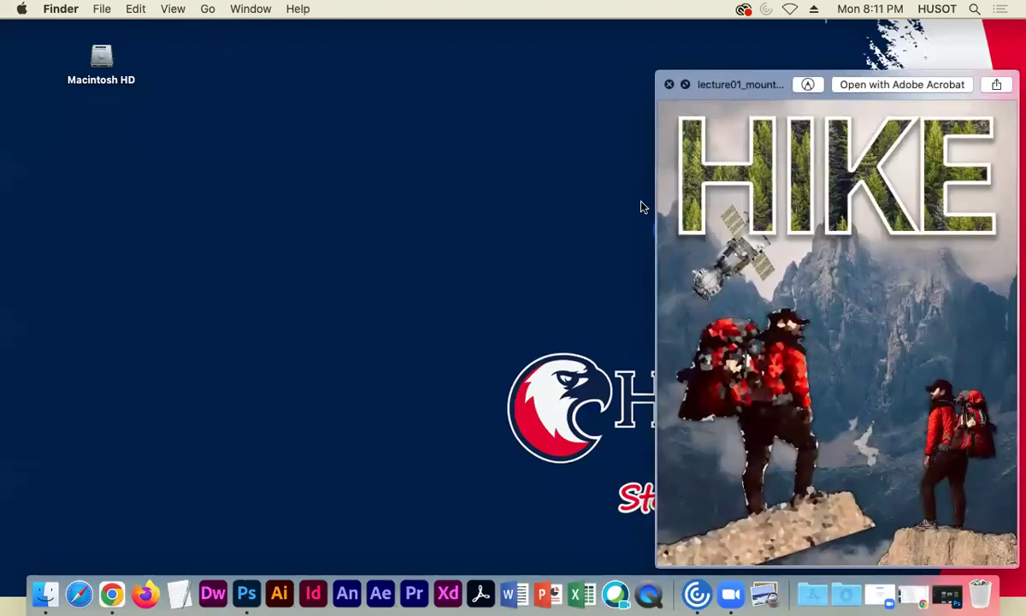
{"action": "left_click", "coordinate": [669, 85]}
- Open lecture01_mountains.pdf in Photoshop with the default import settings to examine its layers, and close it without saving
{"action": "left_click_drag", "start_coordinate": [706, 207], "coordinate": [247, 593]}
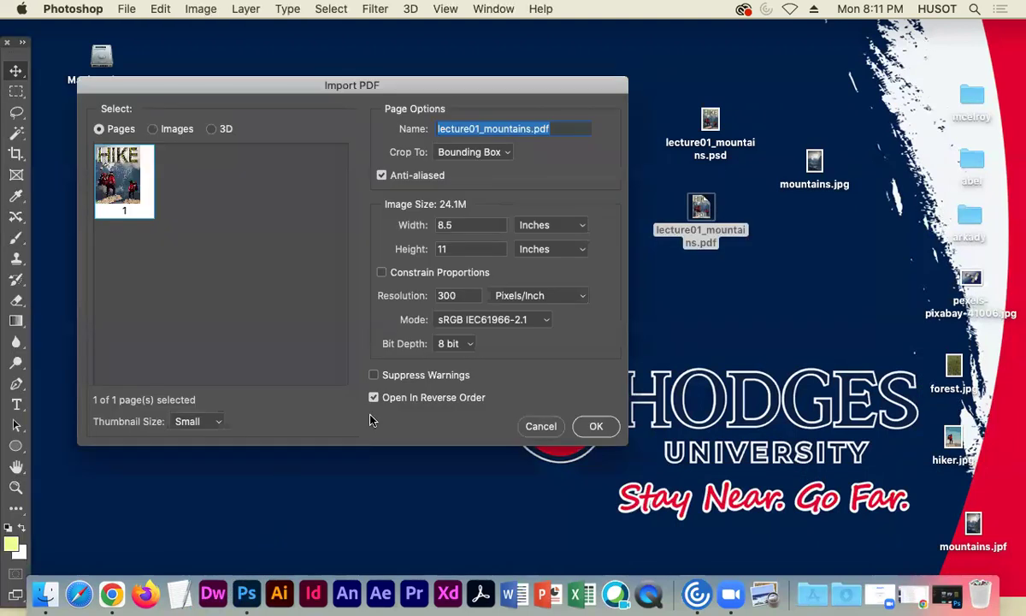
{"action": "left_click", "coordinate": [596, 426]}
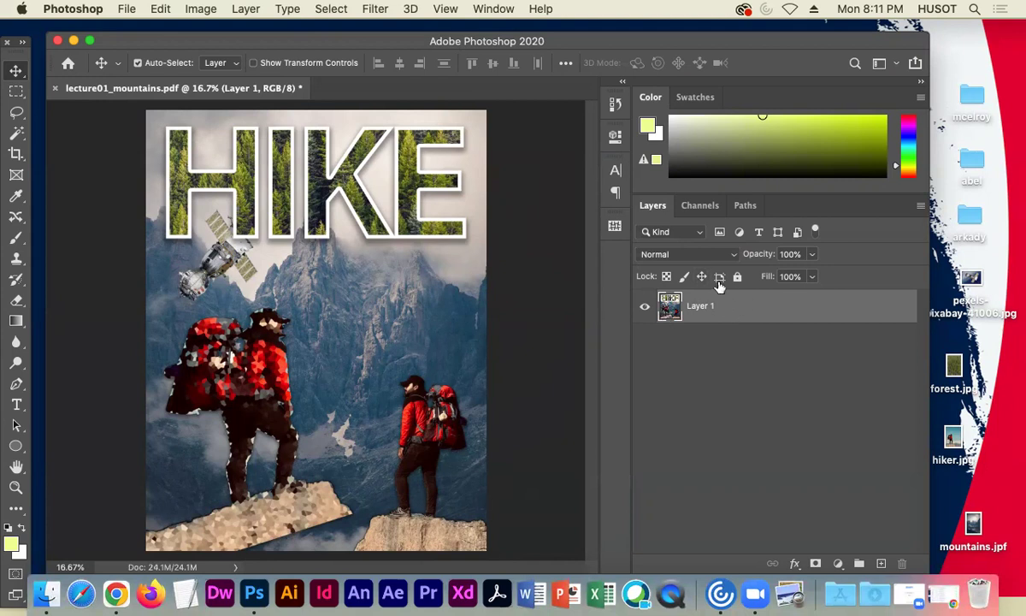
{"action": "left_click", "coordinate": [55, 89]}
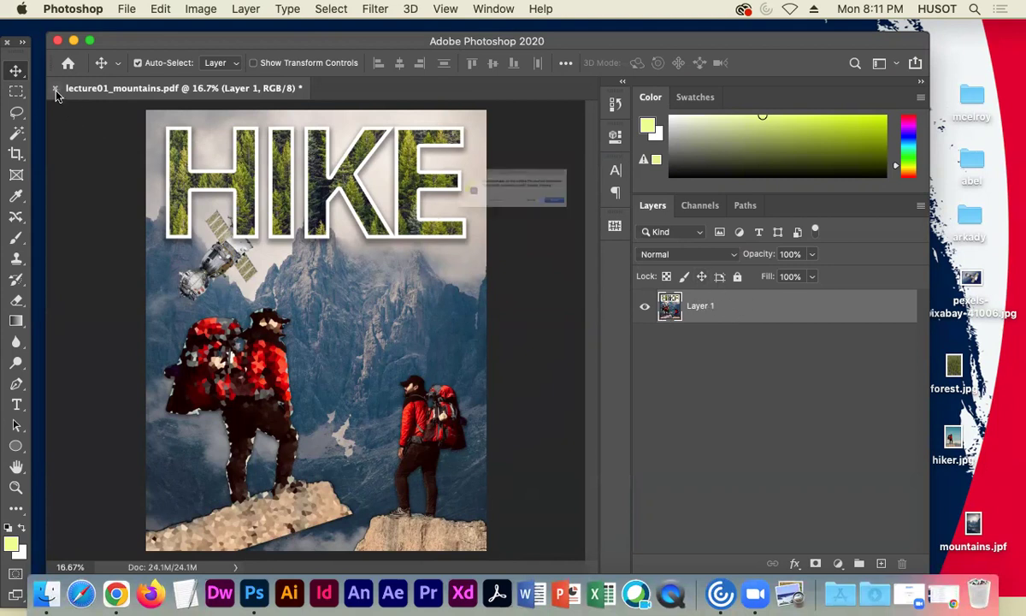
{"action": "left_click", "coordinate": [458, 225]}
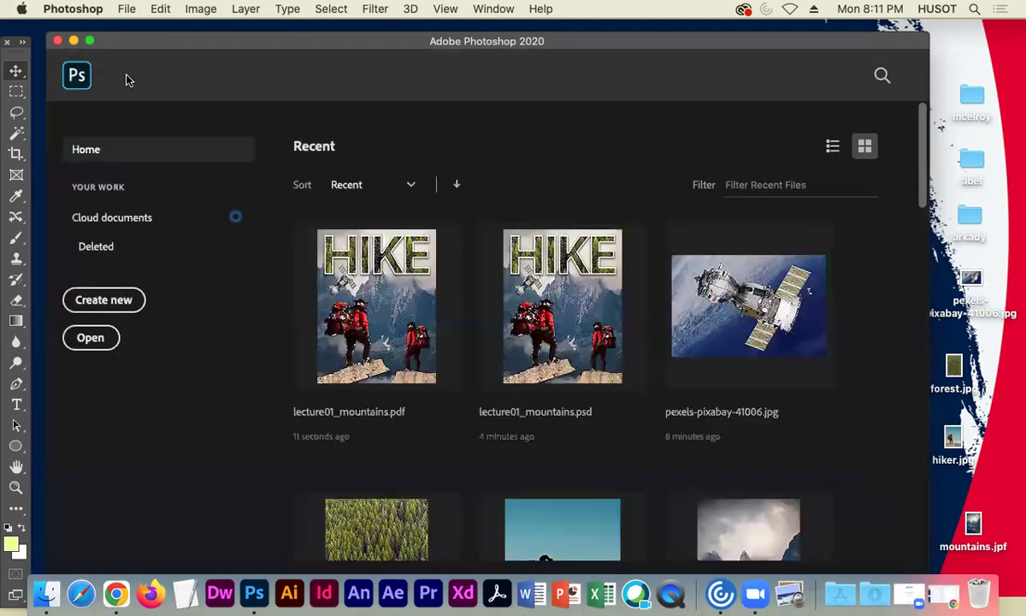
{"action": "left_click", "coordinate": [74, 41]}
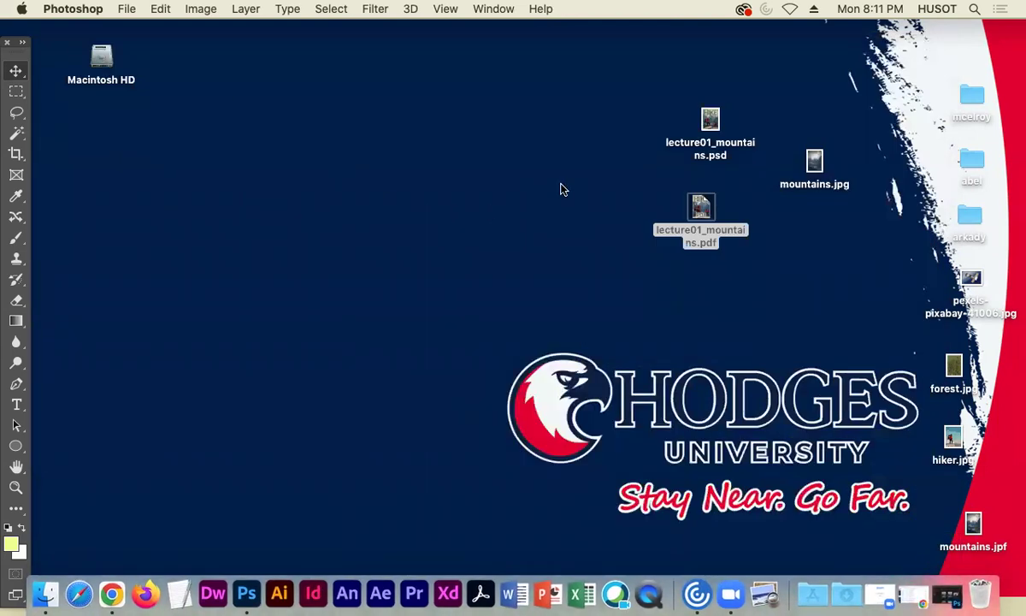
- Gather the poster PSD, the PDF and the forest, hiker, mountains and satellite source images together on the desktop
{"action": "left_click_drag", "start_coordinate": [702, 206], "coordinate": [794, 281]}
{"action": "left_click_drag", "start_coordinate": [715, 127], "coordinate": [723, 214]}
{"action": "left_click_drag", "start_coordinate": [793, 283], "coordinate": [813, 239]}
{"action": "left_click", "coordinate": [742, 342]}
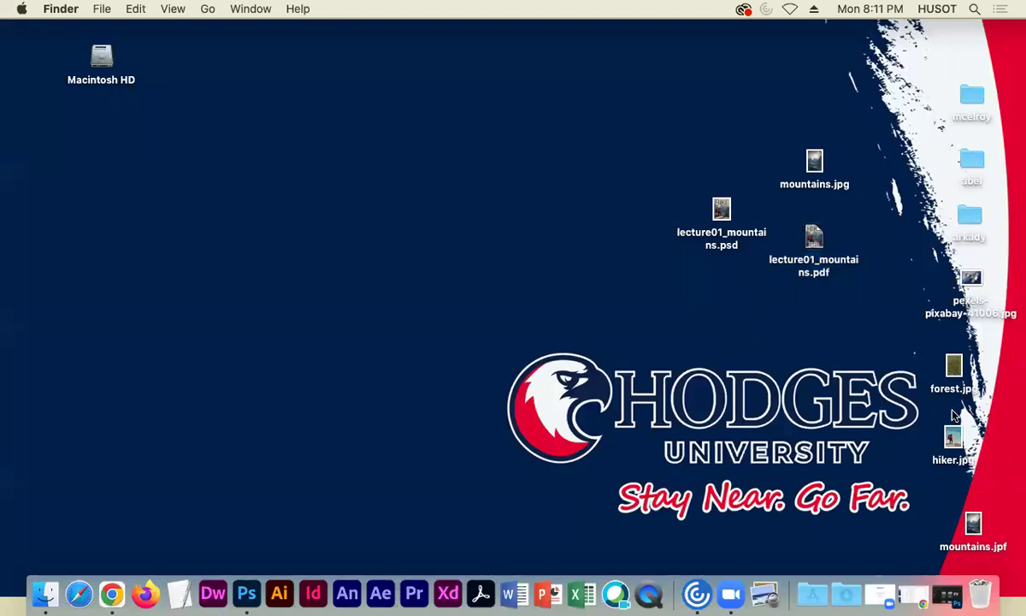
{"action": "left_click_drag", "start_coordinate": [941, 352], "coordinate": [673, 329]}
{"action": "left_click_drag", "start_coordinate": [977, 283], "coordinate": [740, 280]}
{"action": "left_click", "coordinate": [637, 288]}
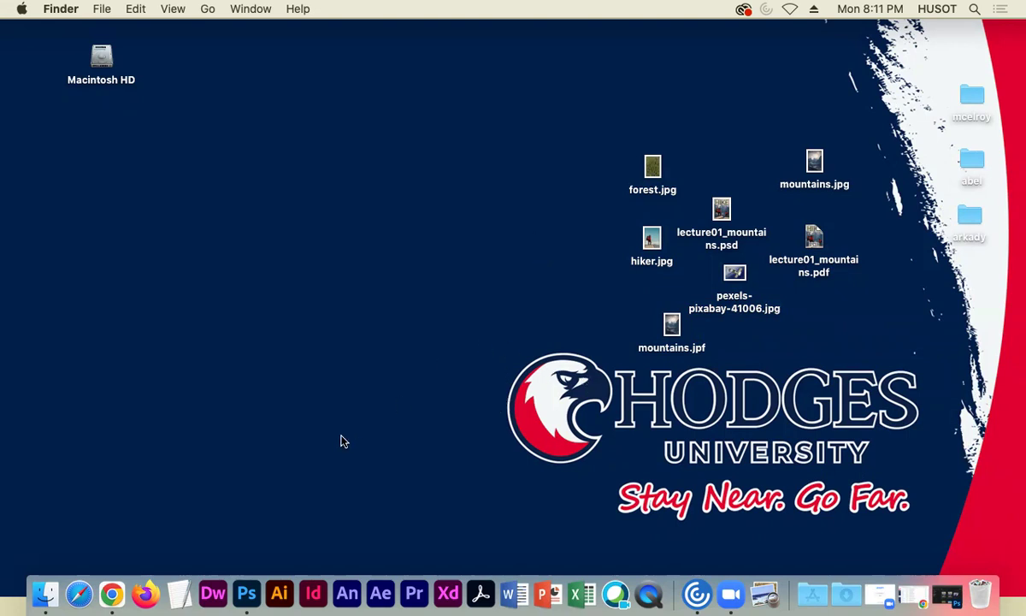
- Switch to Chrome and review the book projects, discussion and out-of-book project in the course's first module
{"action": "left_click", "coordinate": [112, 594]}
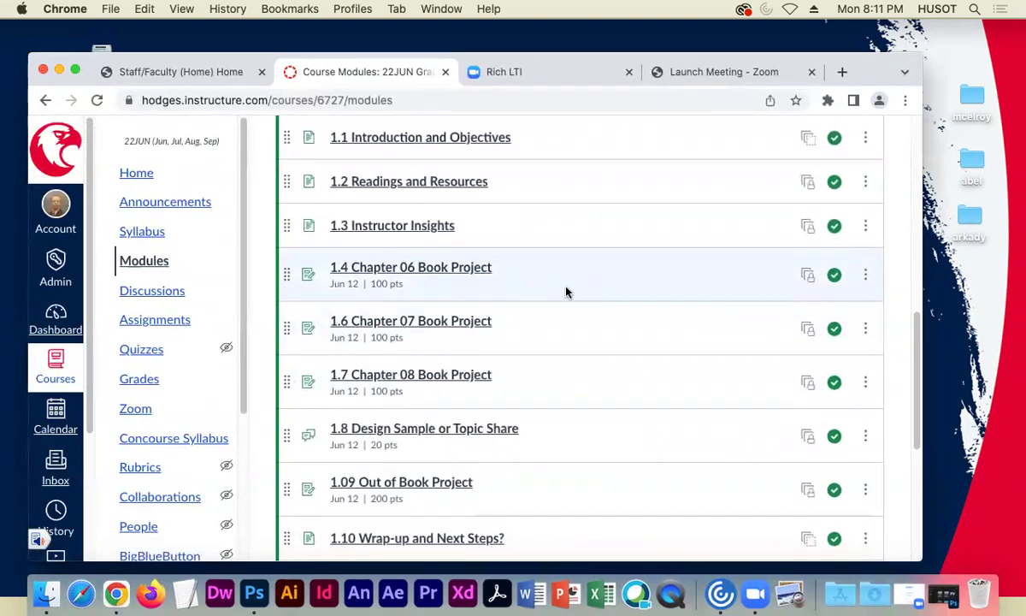
{"action": "scroll", "coordinate": [566, 291], "scroll_direction": "up", "scroll_amount": 3}
{"action": "scroll", "coordinate": [566, 290], "scroll_direction": "down", "scroll_amount": 2}
{"action": "scroll", "coordinate": [567, 293], "scroll_direction": "down", "scroll_amount": 2}
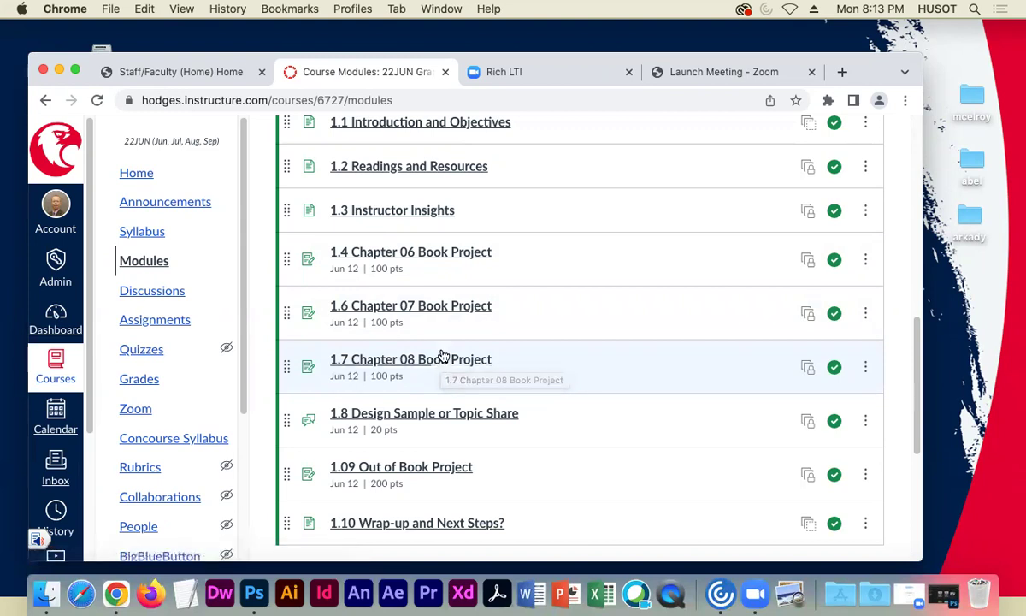
{"action": "left_click_drag", "start_coordinate": [873, 72], "coordinate": [870, 62]}
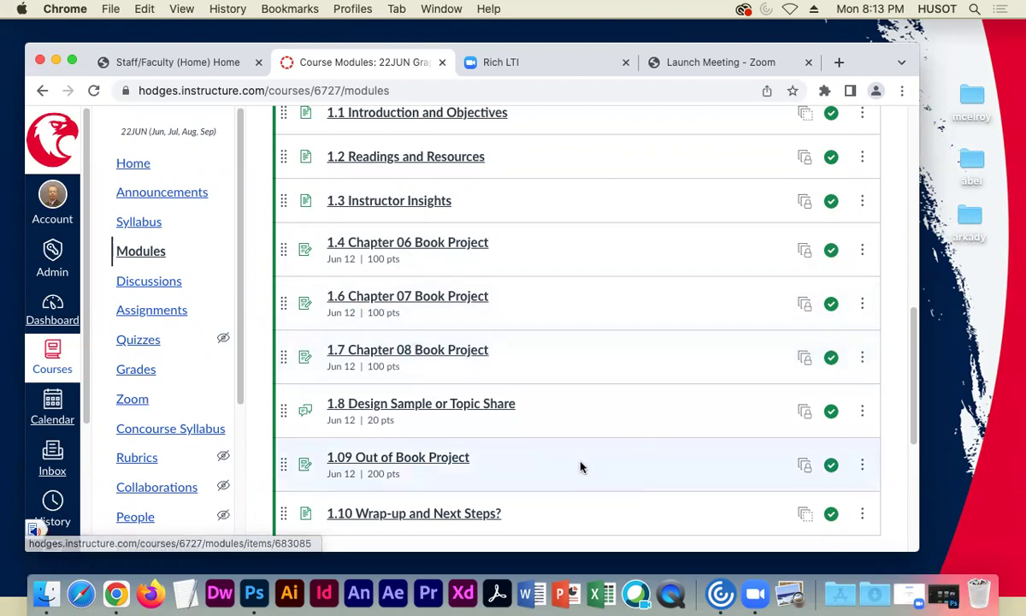
{"action": "scroll", "coordinate": [556, 445], "scroll_direction": "down", "scroll_amount": 2}
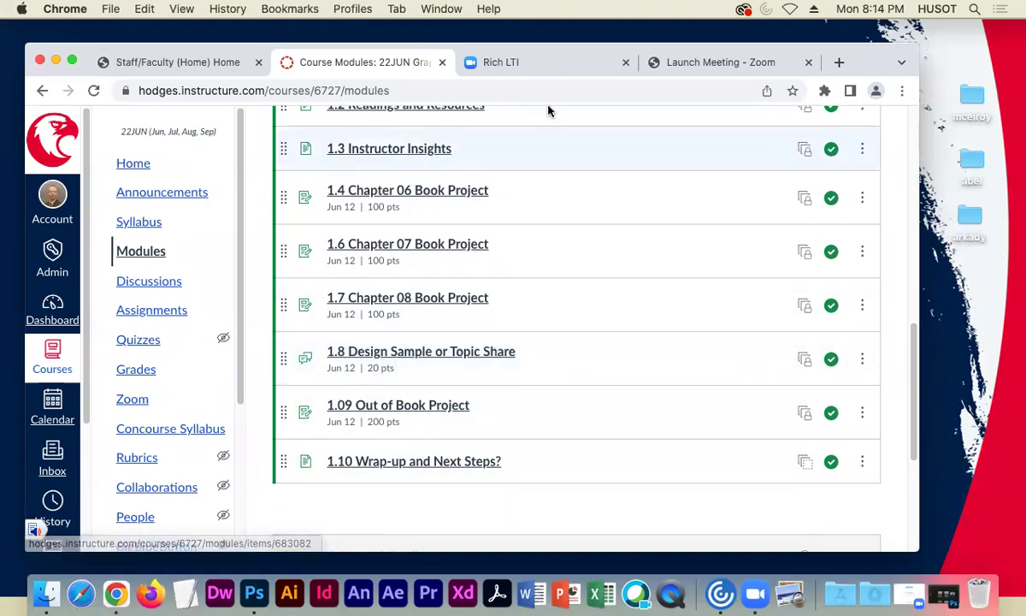
{"action": "left_click_drag", "start_coordinate": [805, 57], "coordinate": [864, 56]}
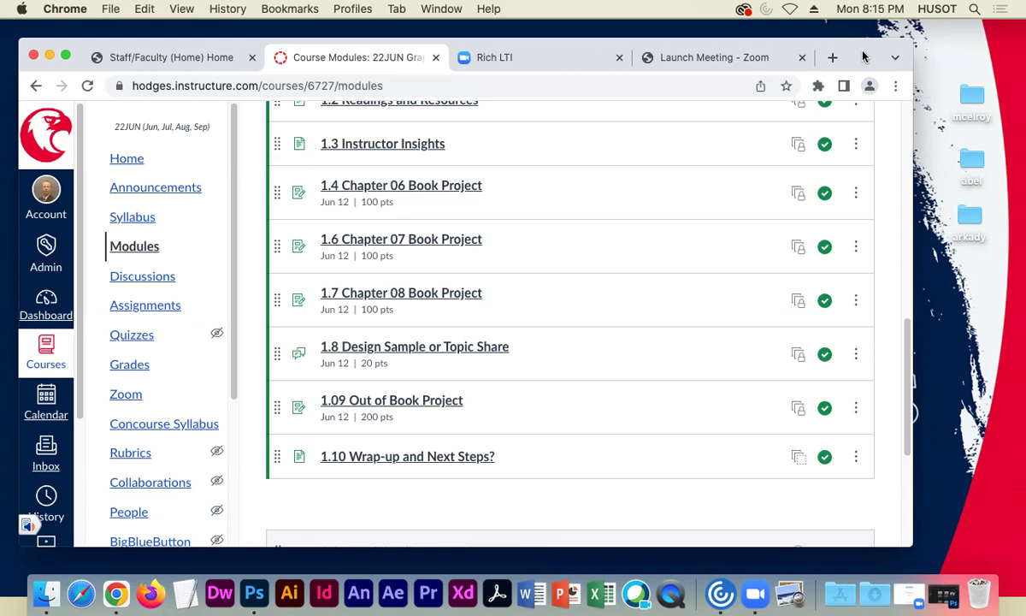
- Look through the Module 1 Photoshop items, from the introduction to the wrap-up, and the Illustrator and InDesign module headings below
{"action": "left_click_drag", "start_coordinate": [863, 60], "coordinate": [860, 61]}
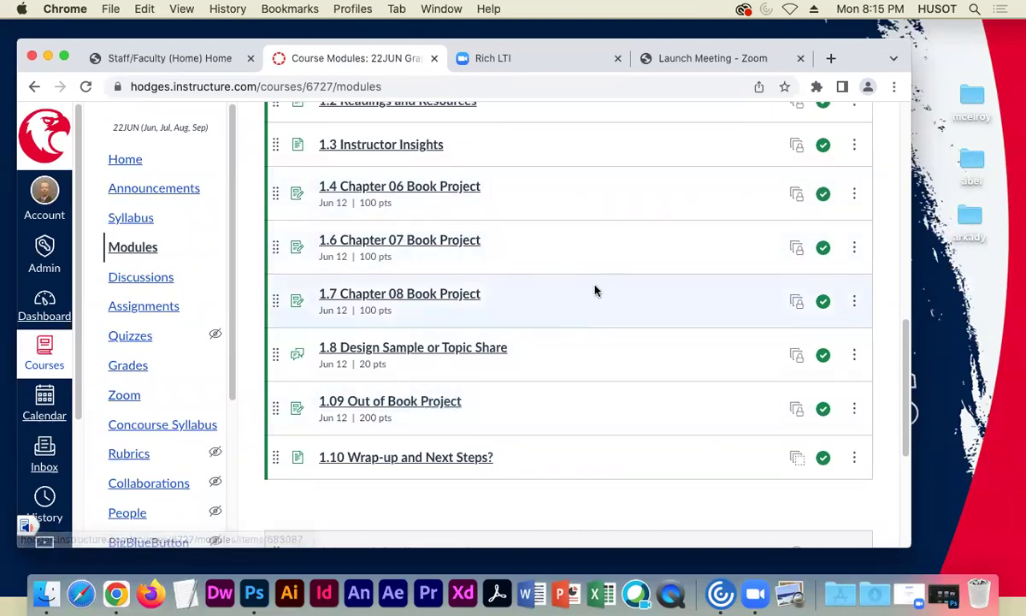
{"action": "scroll", "coordinate": [596, 292], "scroll_direction": "up", "scroll_amount": 5}
{"action": "scroll", "coordinate": [596, 291], "scroll_direction": "down", "scroll_amount": 1}
{"action": "scroll", "coordinate": [608, 296], "scroll_direction": "down", "scroll_amount": 2}
{"action": "scroll", "coordinate": [616, 301], "scroll_direction": "down", "scroll_amount": 1}
{"action": "scroll", "coordinate": [622, 299], "scroll_direction": "down", "scroll_amount": 7}
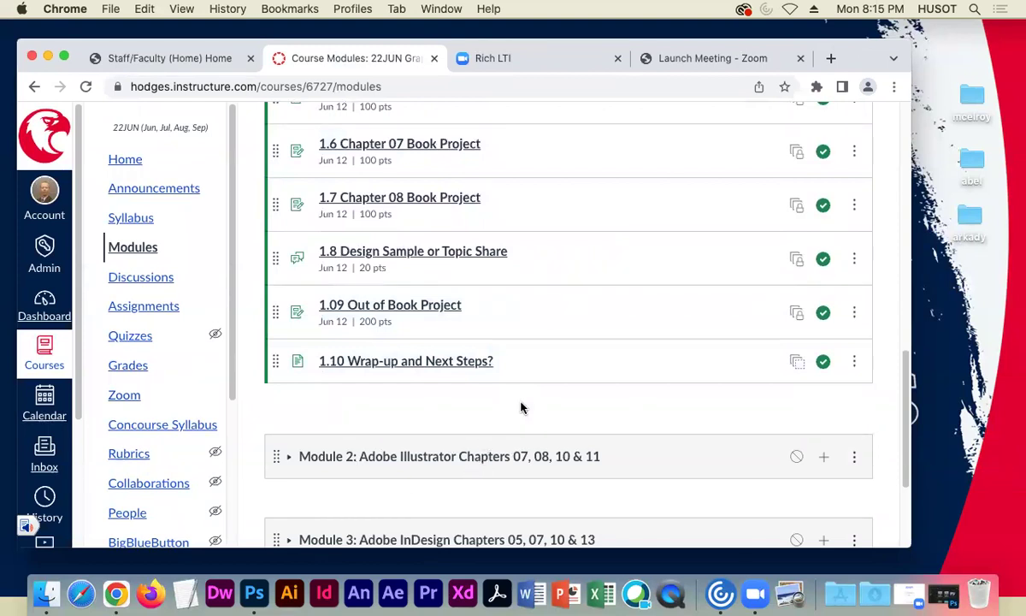
{"action": "scroll", "coordinate": [577, 383], "scroll_direction": "up", "scroll_amount": 3}
{"action": "scroll", "coordinate": [574, 383], "scroll_direction": "up", "scroll_amount": 9}
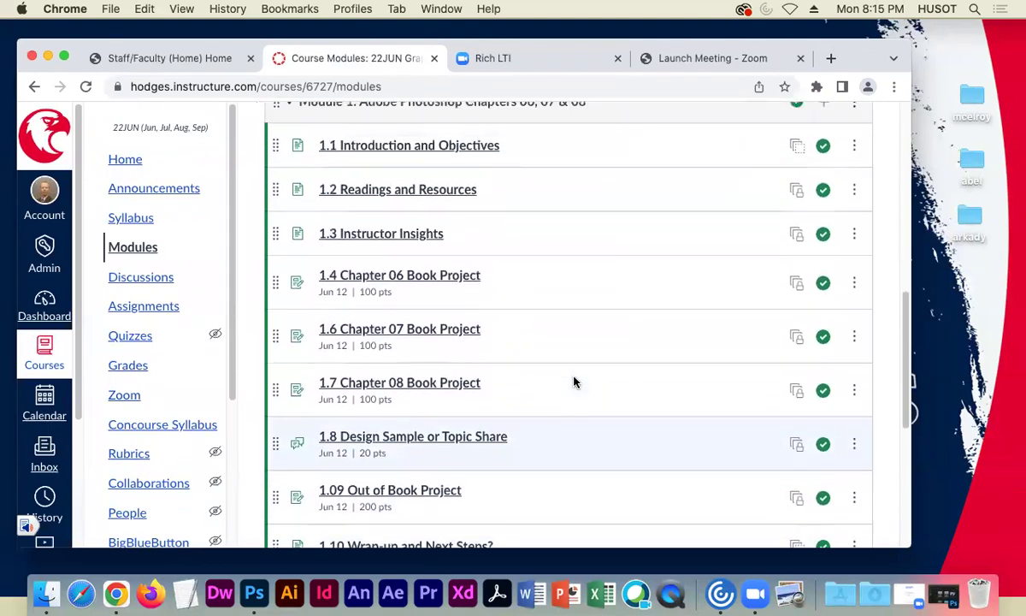
{"action": "scroll", "coordinate": [574, 383], "scroll_direction": "down", "scroll_amount": 5}
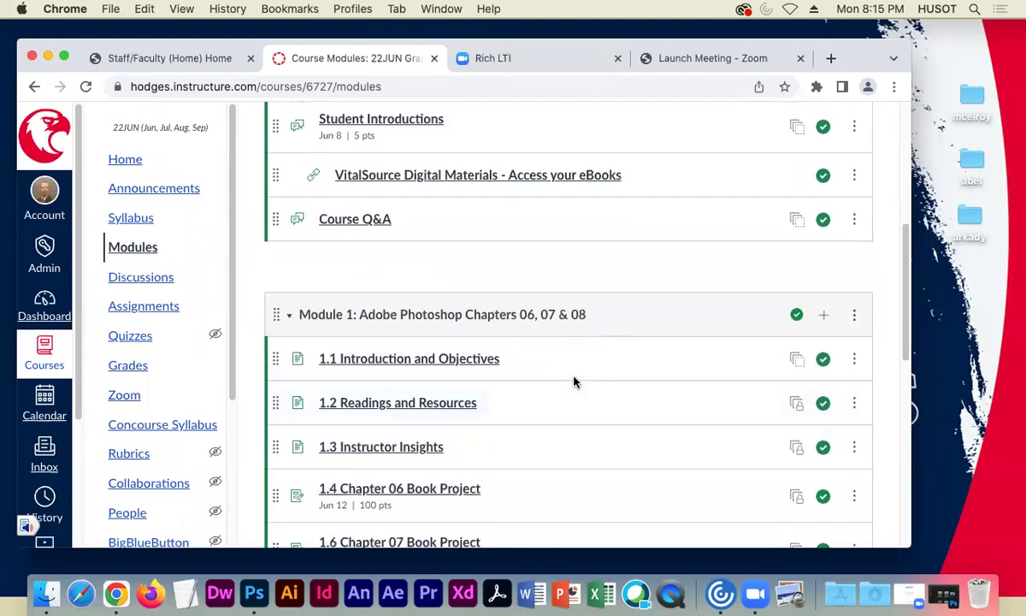
{"action": "scroll", "coordinate": [576, 383], "scroll_direction": "down", "scroll_amount": 2}
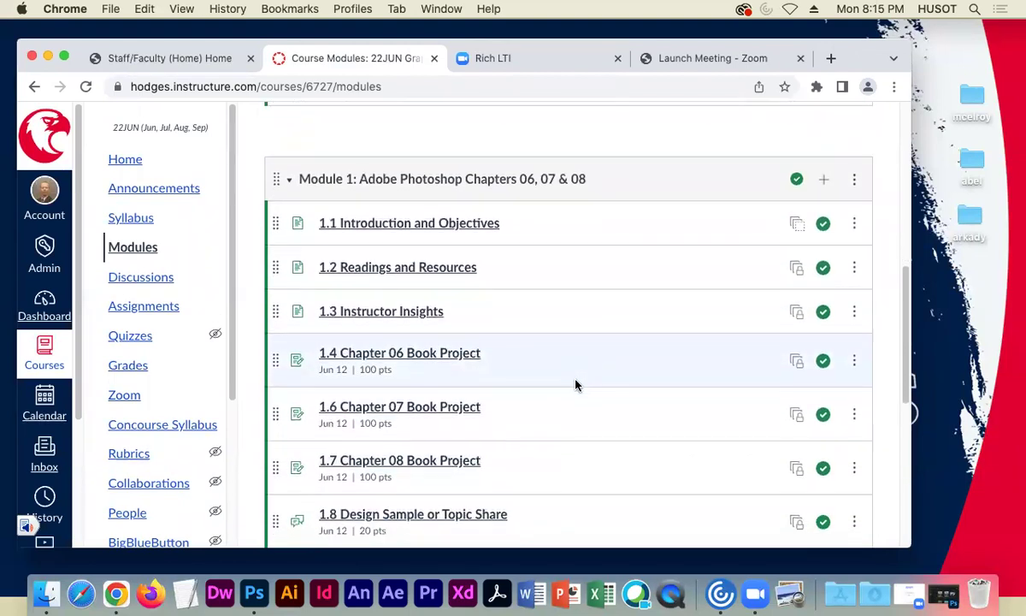
{"action": "scroll", "coordinate": [576, 385], "scroll_direction": "down", "scroll_amount": 1}
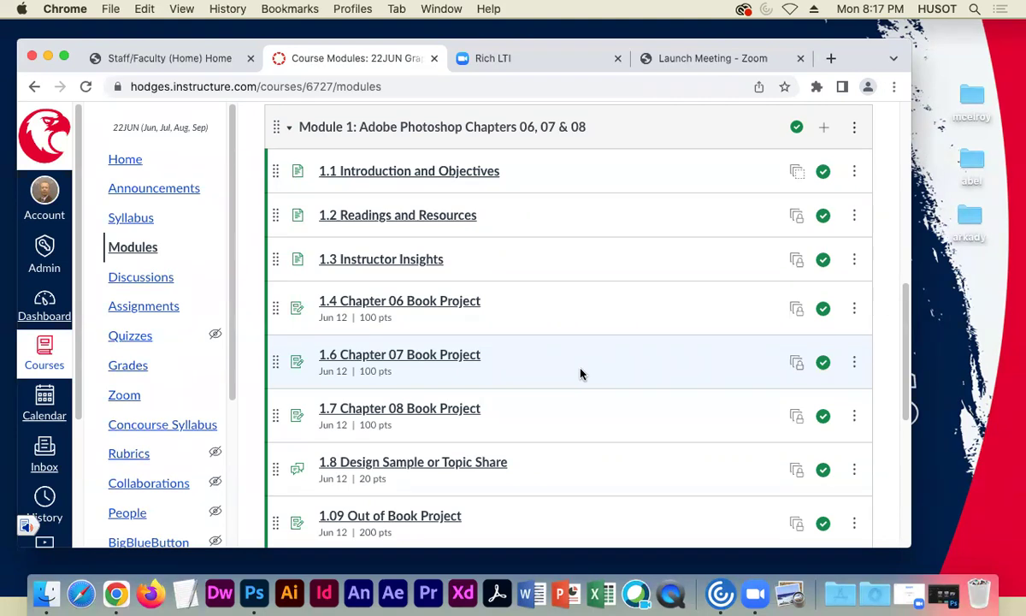
- Check the due dates and point values of Module 1's Design Sample or Topic Share and Out of Book Project
{"action": "left_click_drag", "start_coordinate": [854, 54], "coordinate": [884, 61]}
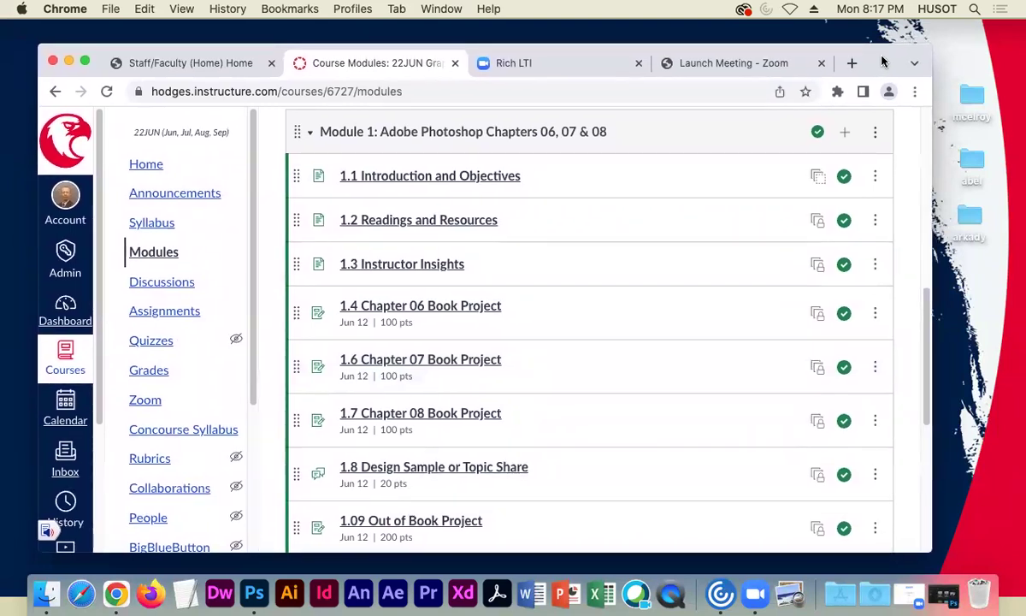
{"action": "scroll", "coordinate": [599, 274], "scroll_direction": "down", "scroll_amount": 1}
{"action": "scroll", "coordinate": [633, 277], "scroll_direction": "down", "scroll_amount": 2}
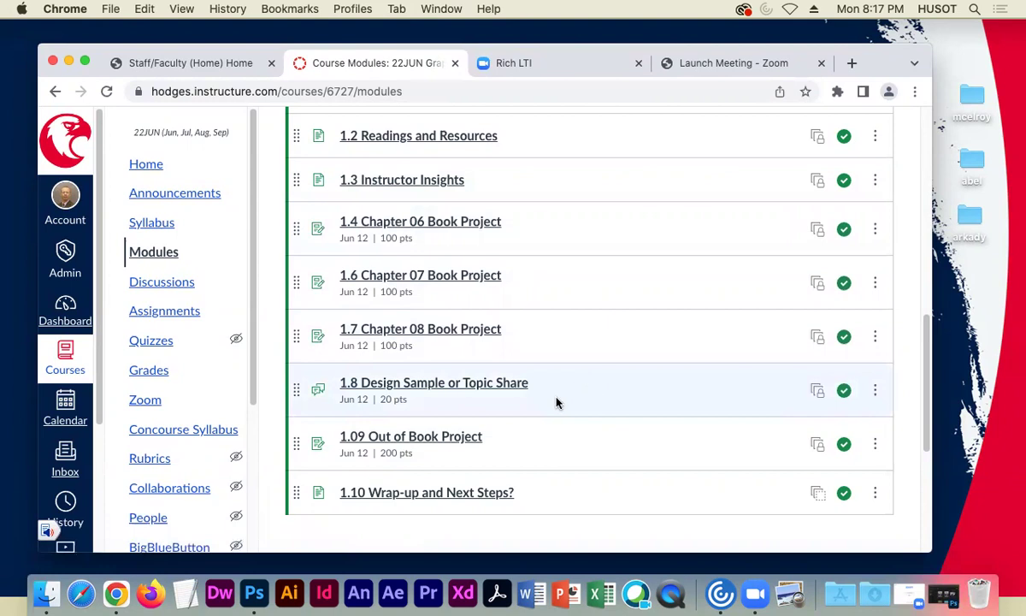
{"action": "triple_click", "coordinate": [409, 453]}
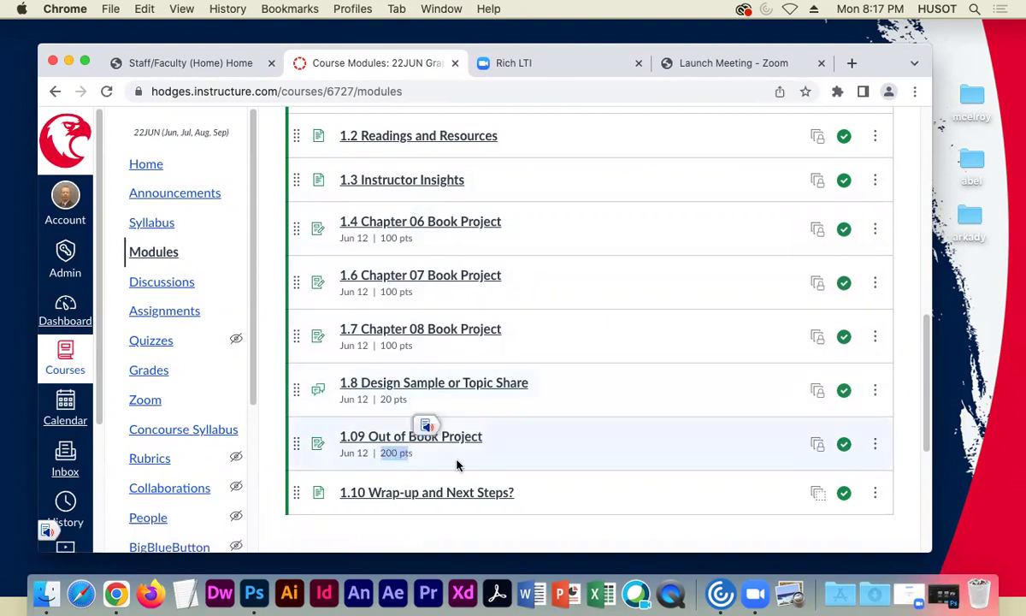
{"action": "left_click", "coordinate": [374, 472]}
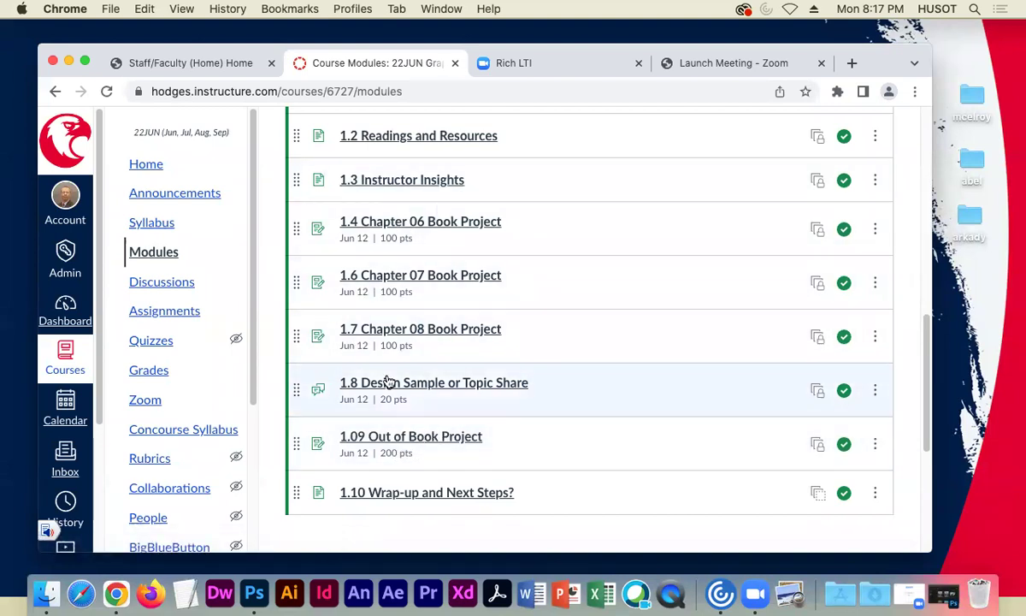
{"action": "mouse_move", "coordinate": [874, 62]}
{"action": "left_mouse_down"}
{"action": "mouse_move", "coordinate": [880, 56]}
{"action": "mouse_move", "coordinate": [870, 60]}
{"action": "left_mouse_up"}
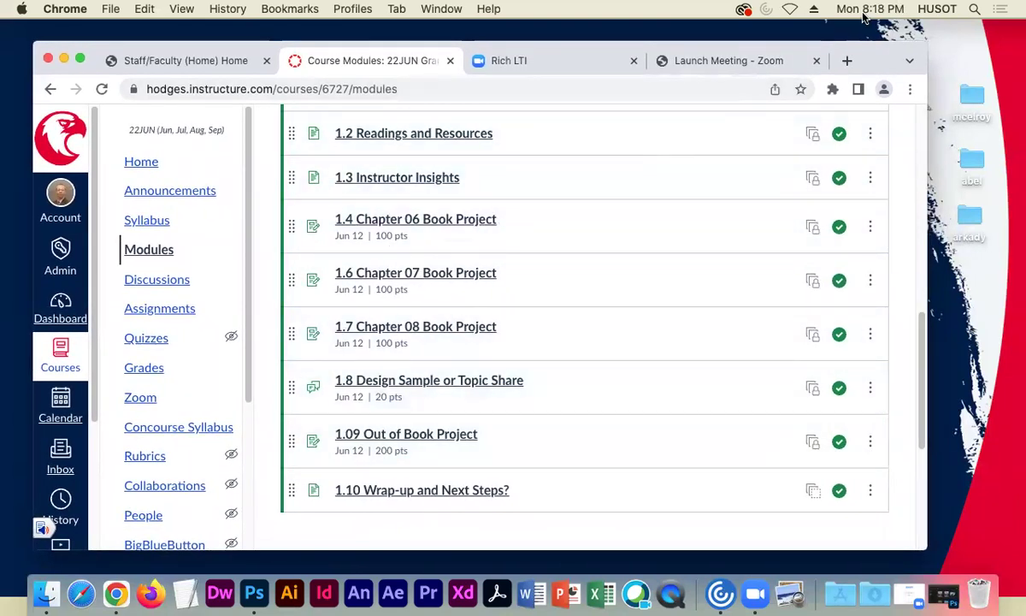
{"action": "left_click_drag", "start_coordinate": [870, 53], "coordinate": [866, 54]}
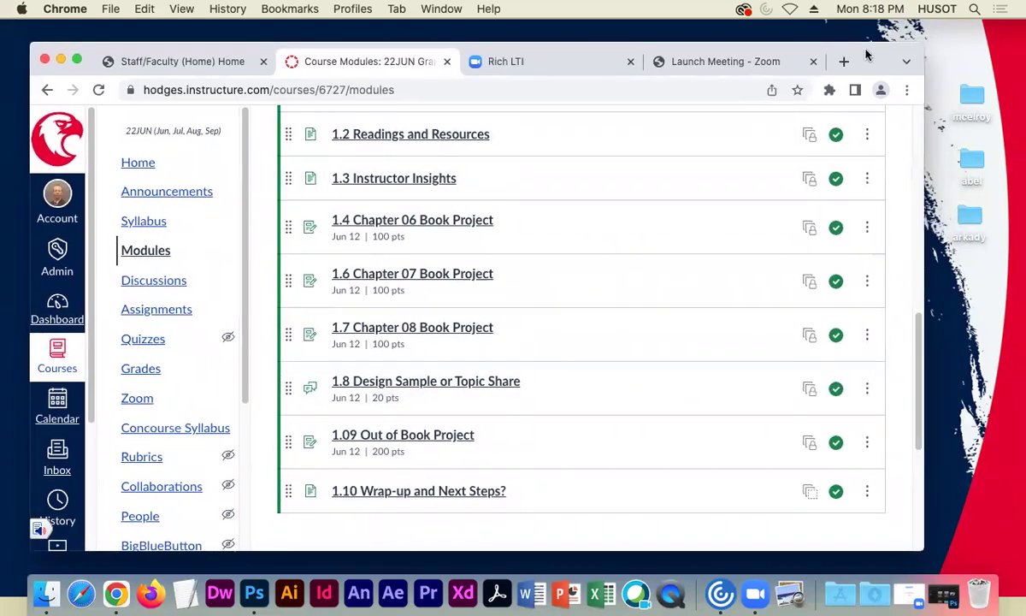